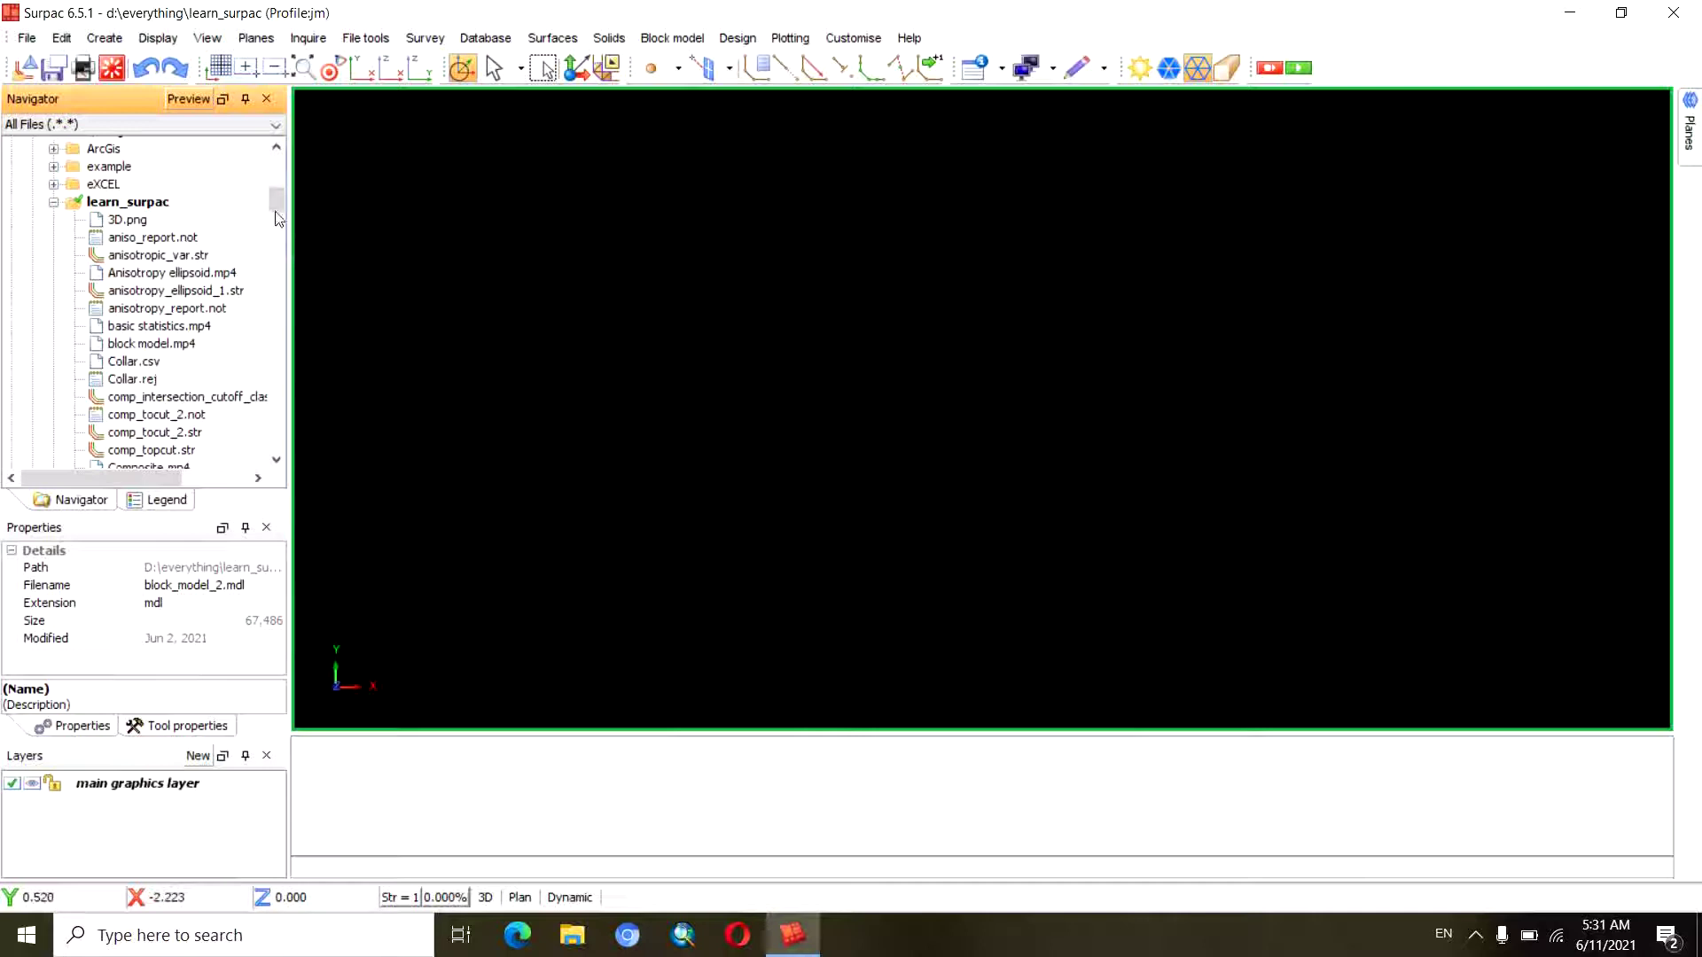
Show the comp_tocut_2.str composites in 3D, rotate them, and open the comp_tocut_2.not report
{"action": "left_click_drag", "start_coordinate": [281, 204], "coordinate": [281, 207]}
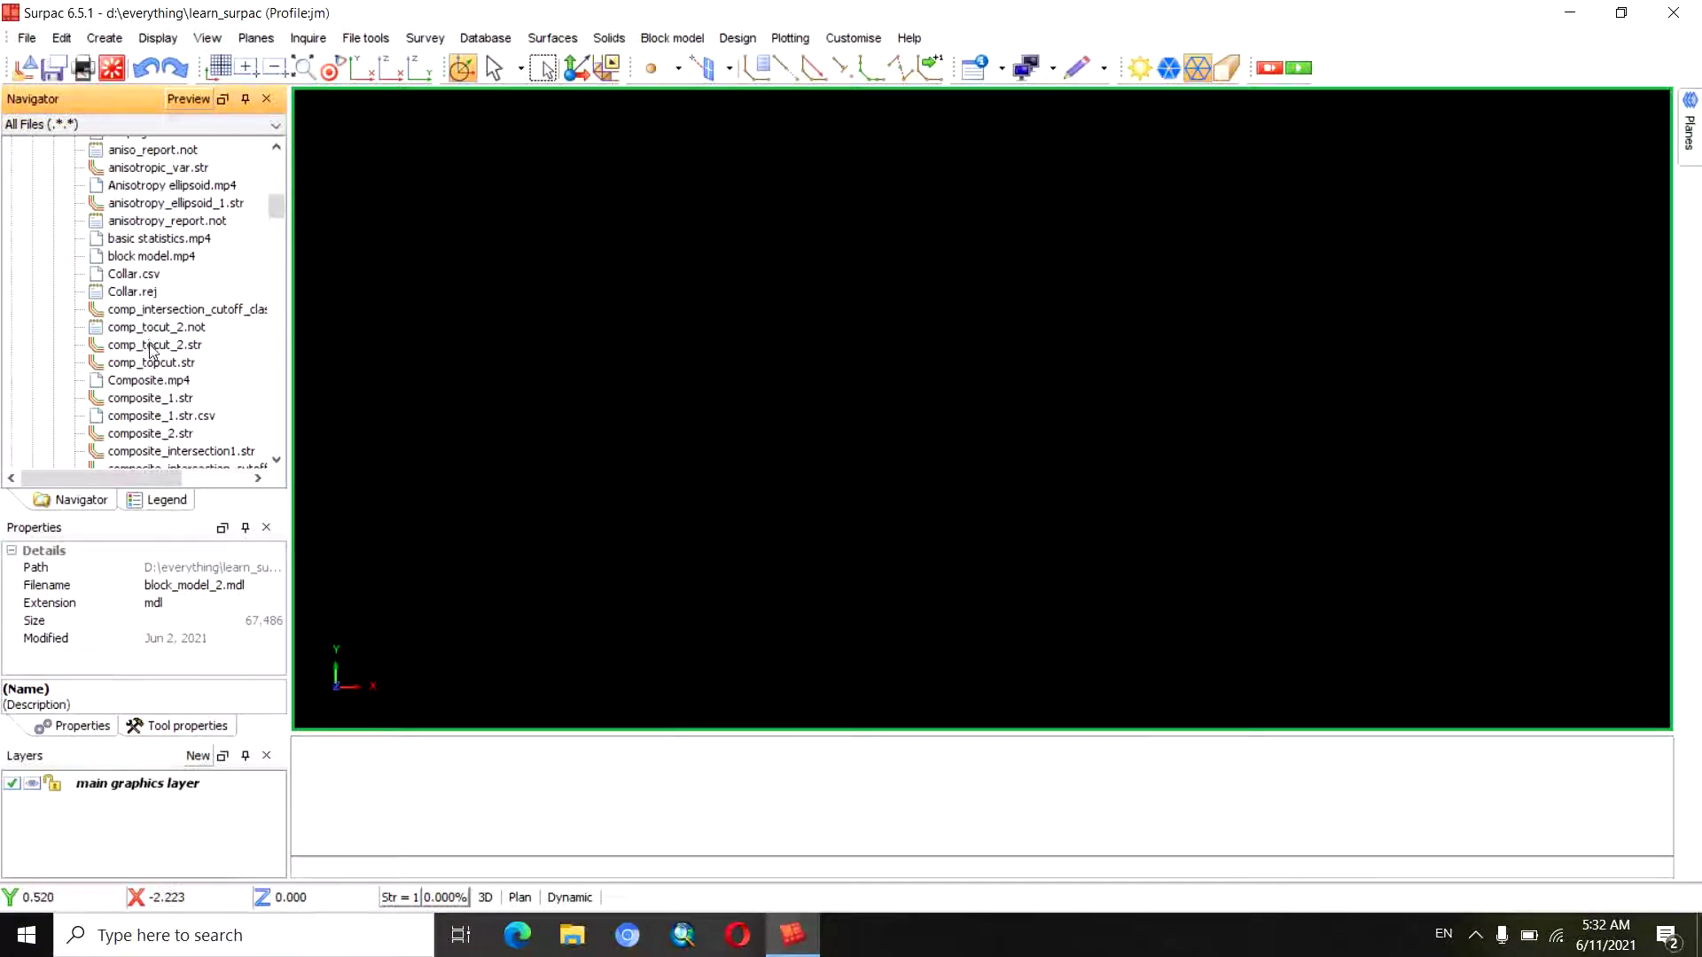
{"action": "left_click_drag", "start_coordinate": [151, 350], "coordinate": [904, 372]}
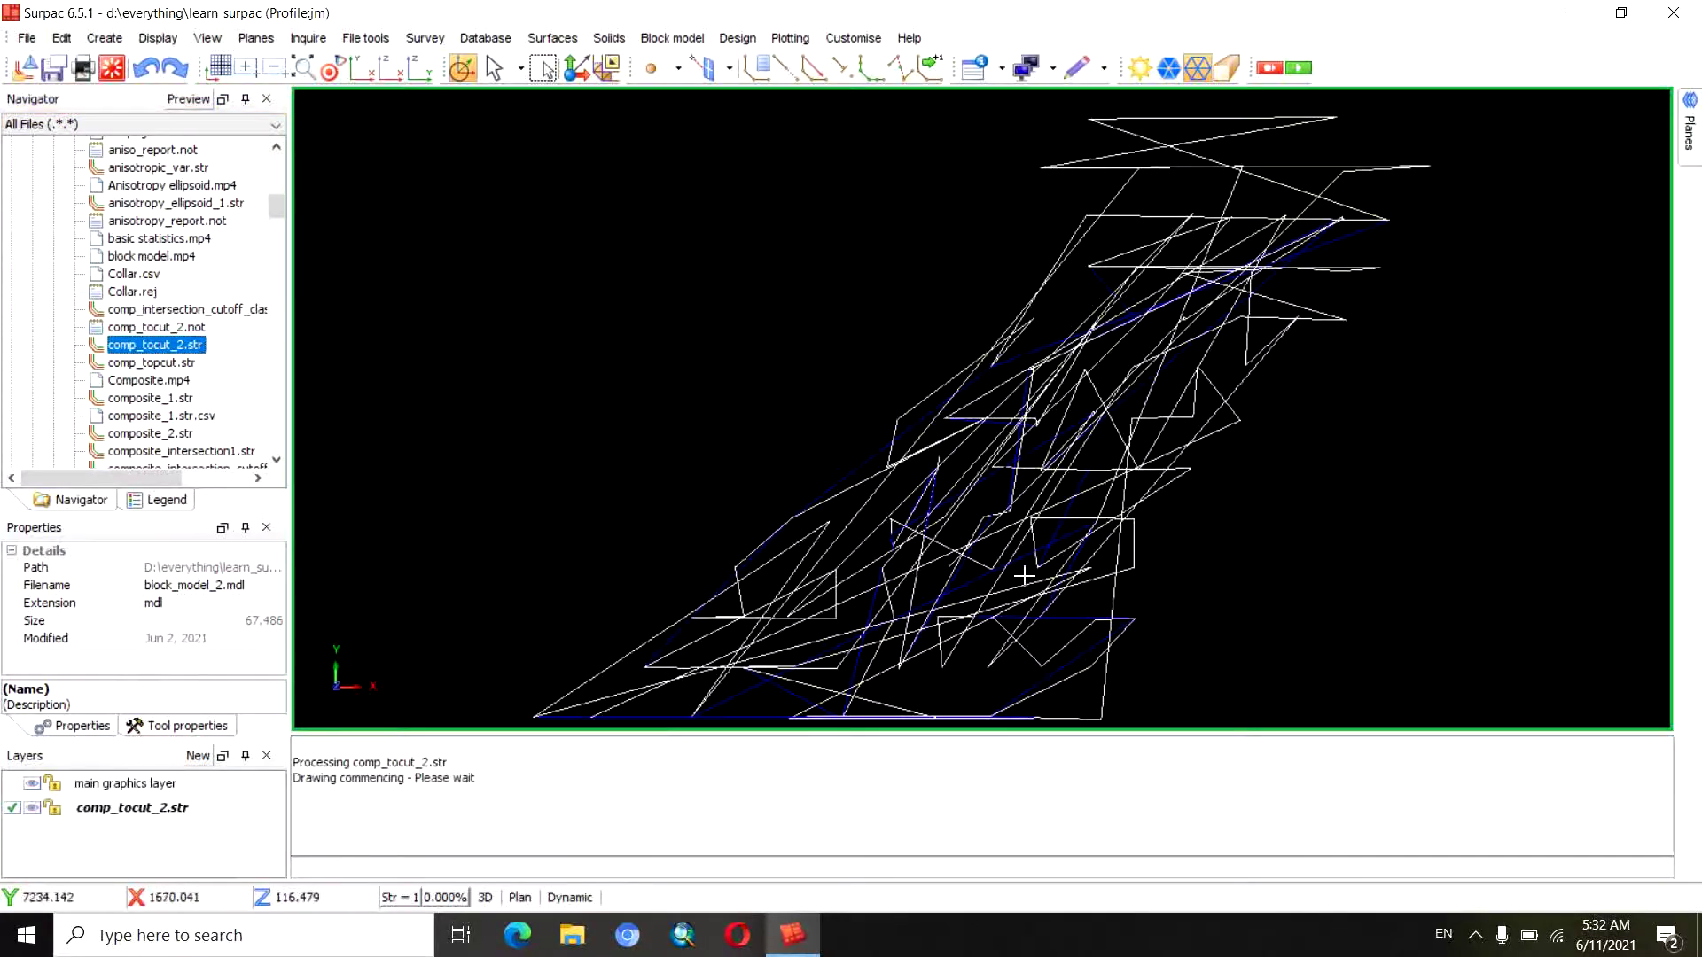
{"action": "left_click_drag", "start_coordinate": [1024, 576], "coordinate": [1024, 461]}
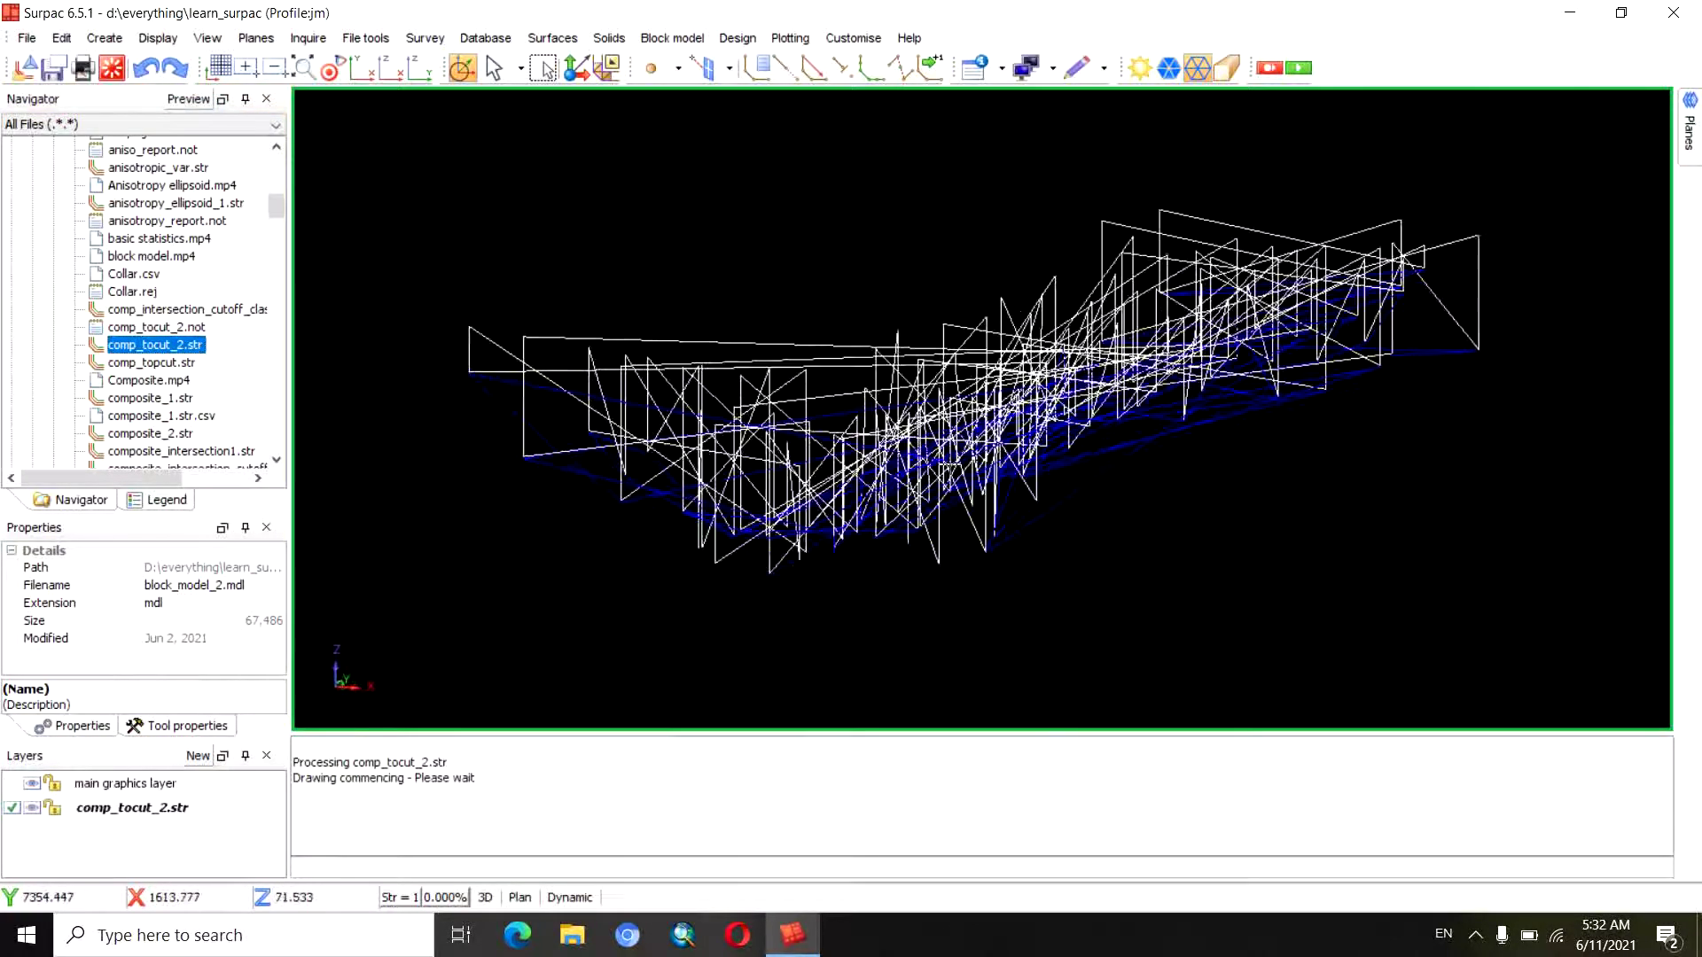
{"action": "left_click_drag", "start_coordinate": [975, 532], "coordinate": [886, 497]}
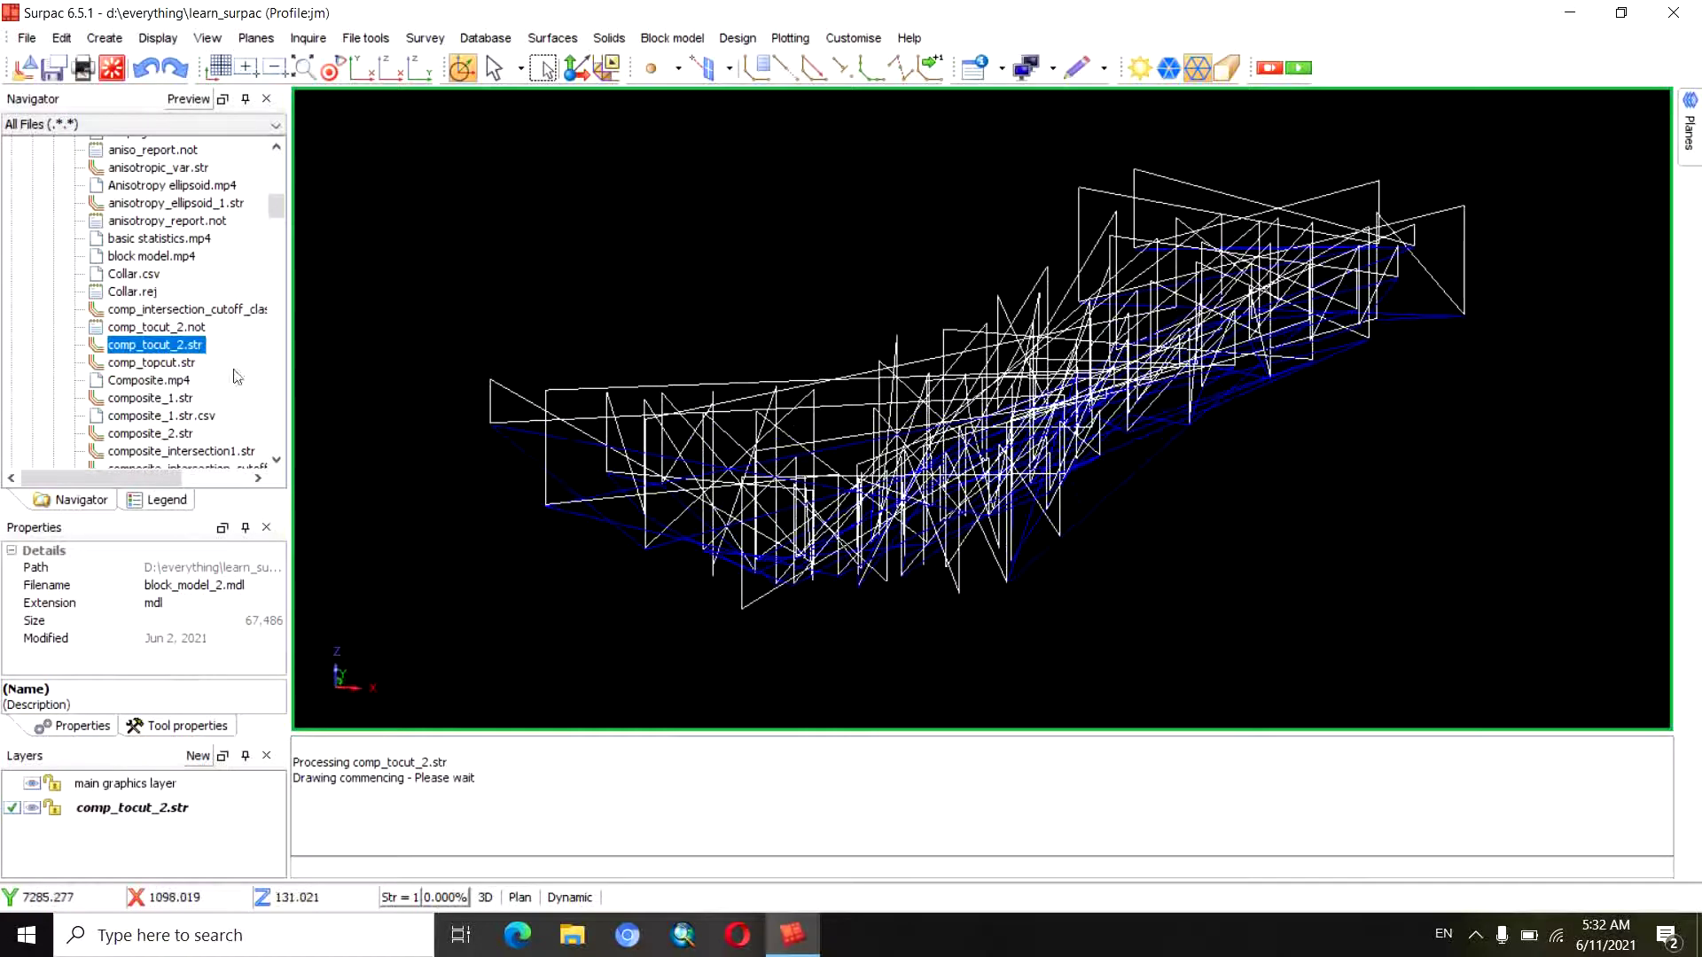
{"action": "left_click_drag", "start_coordinate": [158, 330], "coordinate": [537, 318]}
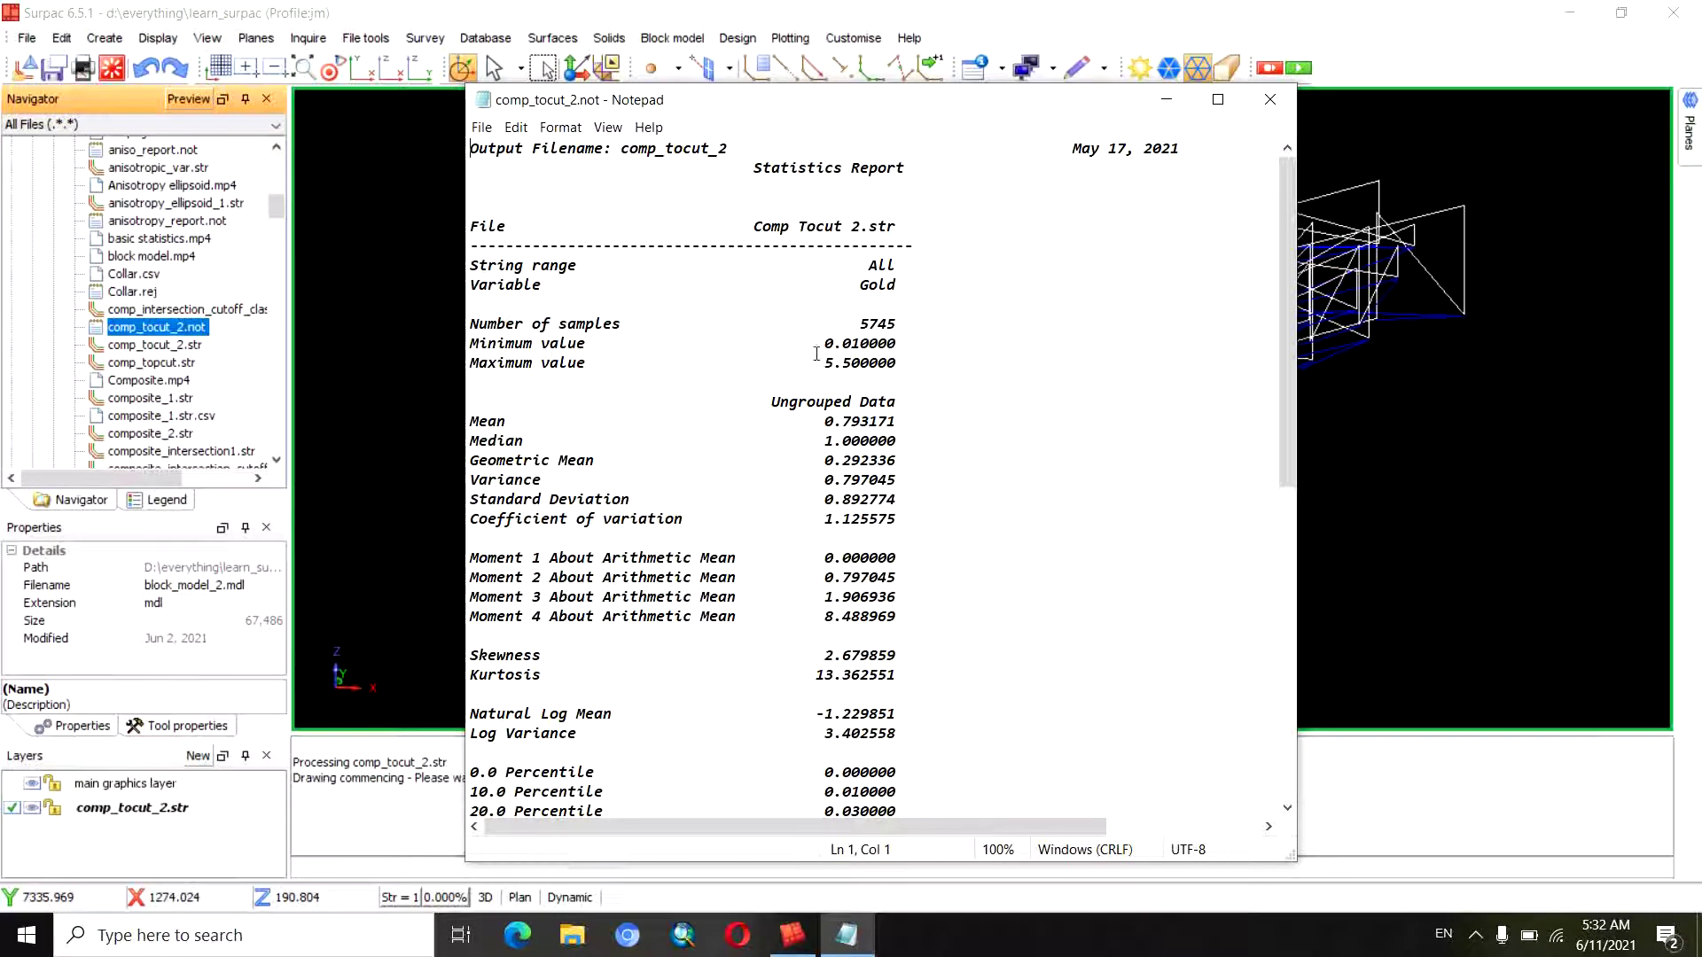
Highlight the 5.500000 maximum Gold value in the report, then close Notepad
{"action": "left_click_drag", "start_coordinate": [817, 363], "coordinate": [897, 366]}
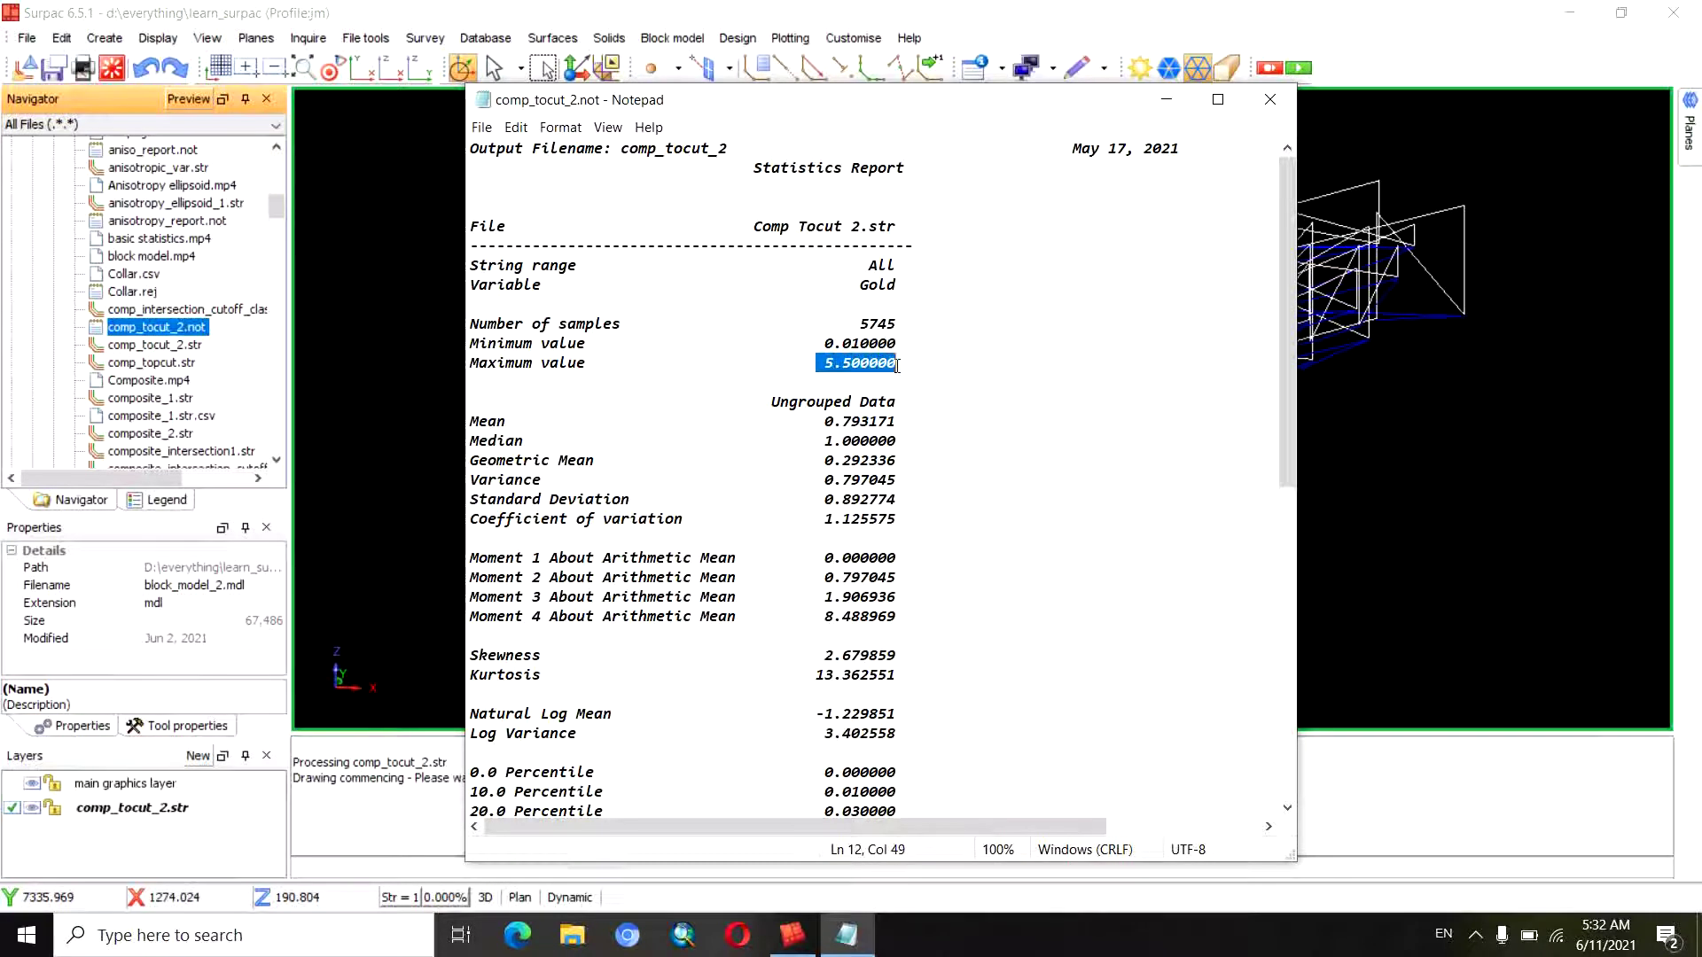
{"action": "mouse_move", "coordinate": [824, 363]}
{"action": "left_mouse_down"}
{"action": "mouse_move", "coordinate": [882, 376]}
{"action": "mouse_move", "coordinate": [898, 362]}
{"action": "left_mouse_up"}
{"action": "left_click_drag", "start_coordinate": [904, 363], "coordinate": [827, 364]}
{"action": "left_click_drag", "start_coordinate": [902, 363], "coordinate": [882, 363]}
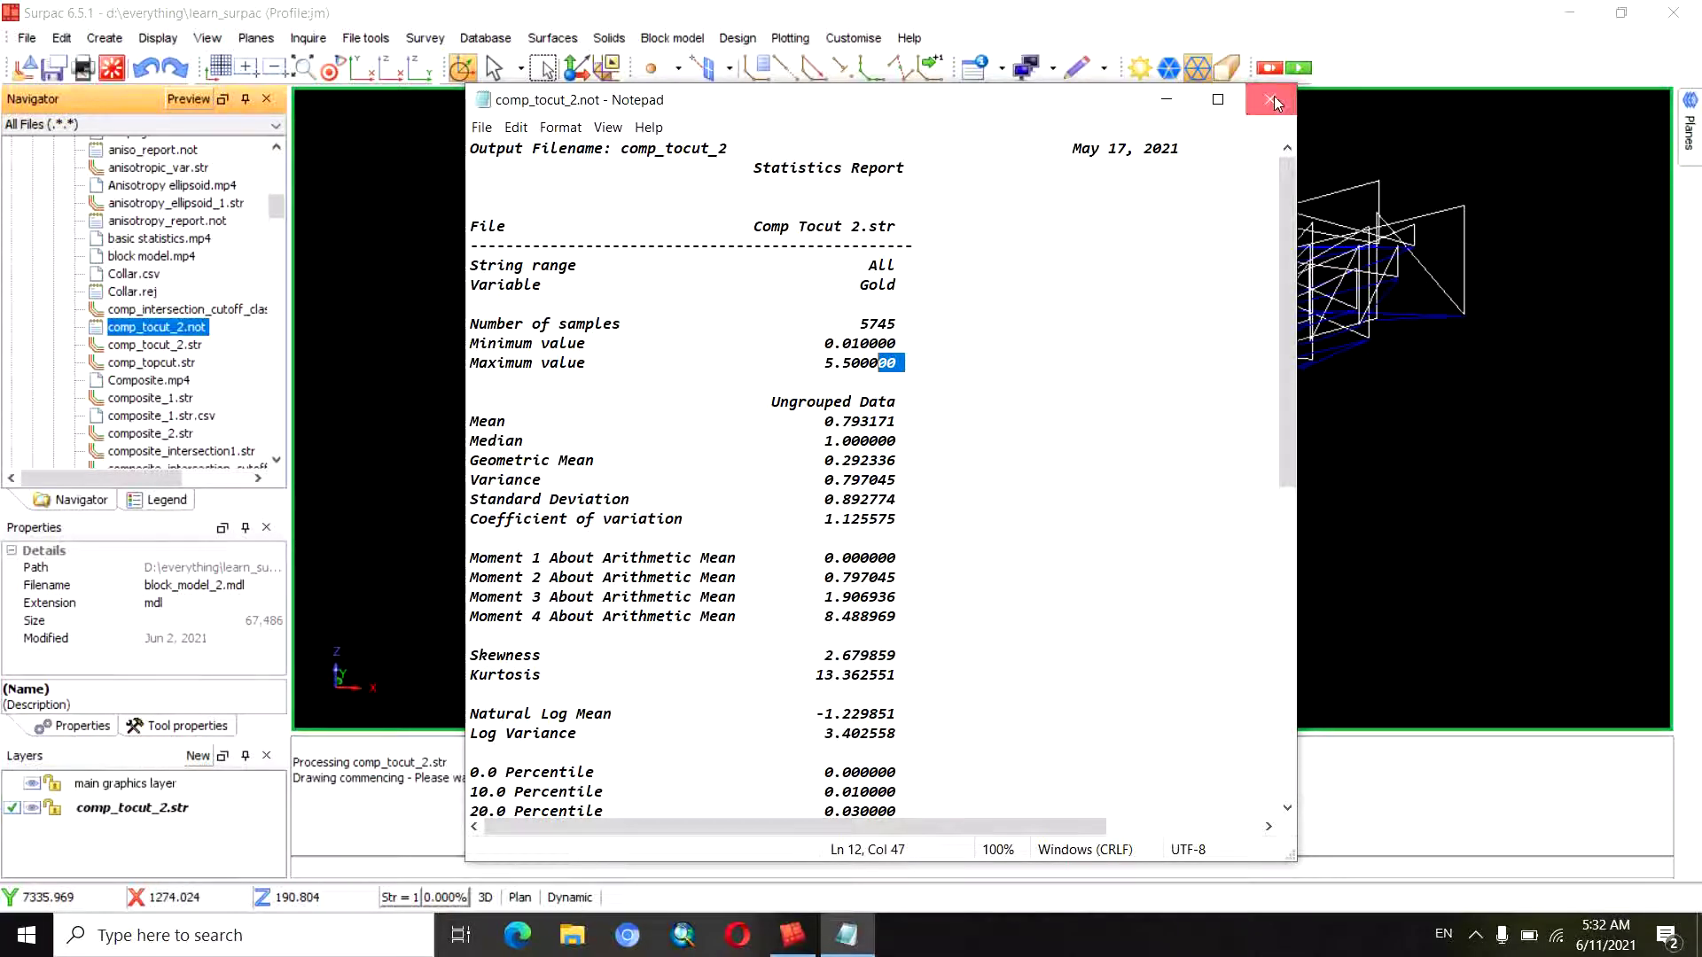
{"action": "left_click", "coordinate": [1273, 101]}
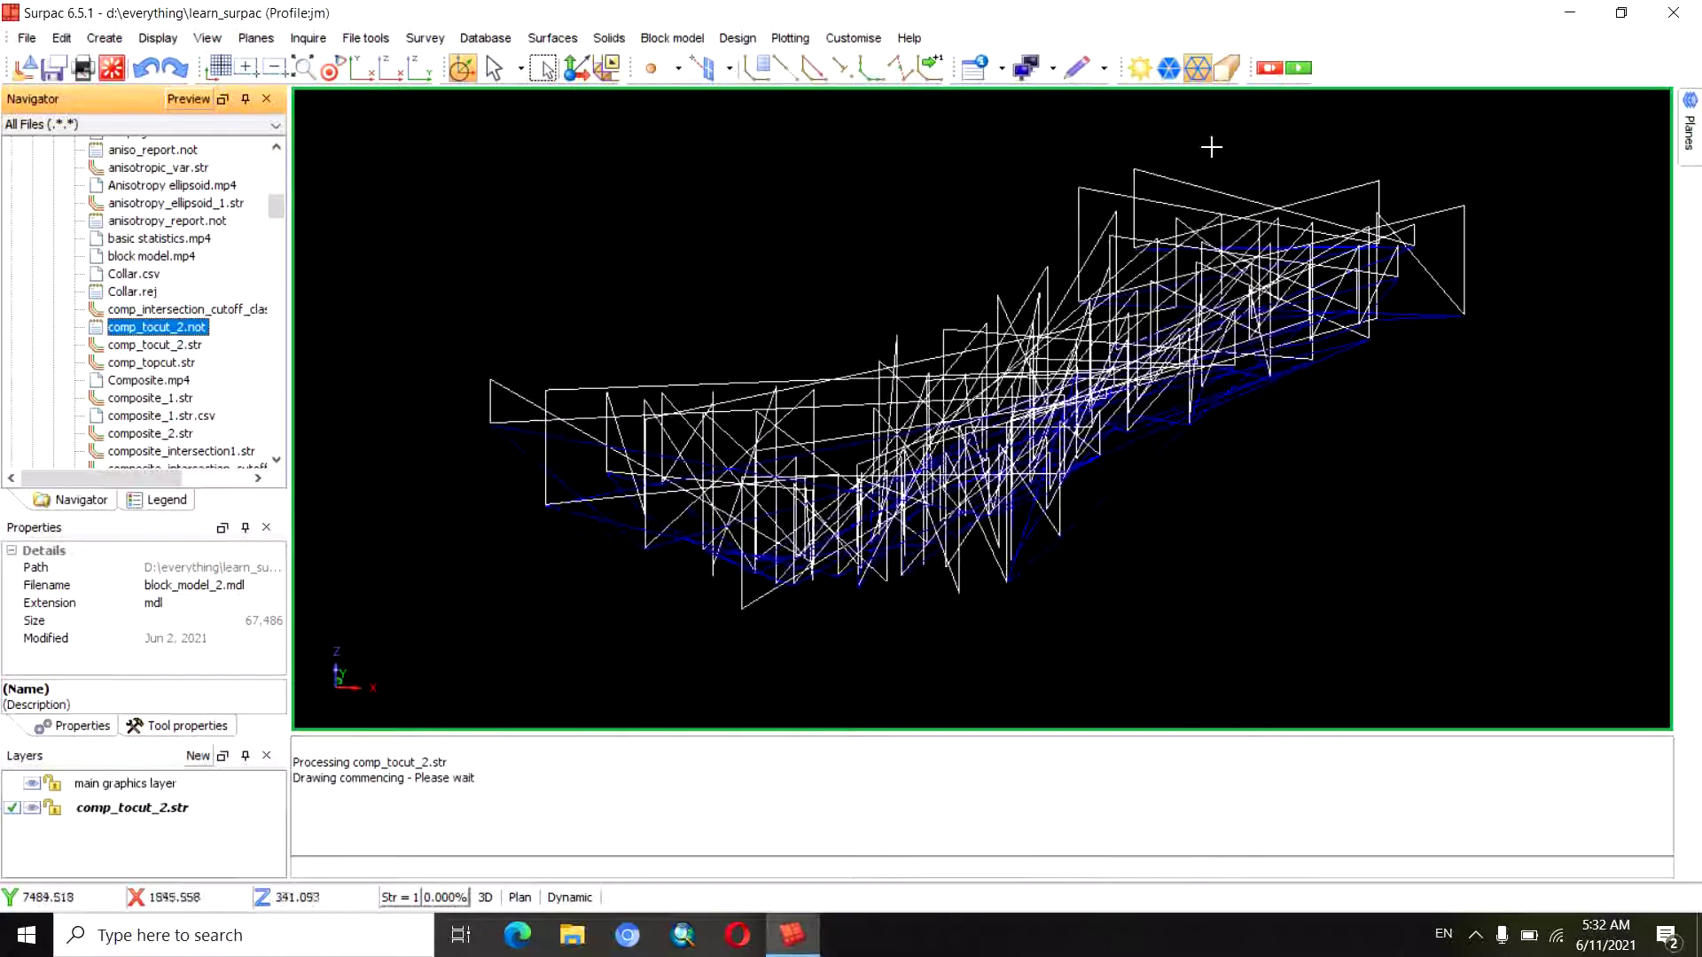
Open comp_tocut_2.str as text with Edit and review its STR MATHS header
{"action": "right_click", "coordinate": [153, 347]}
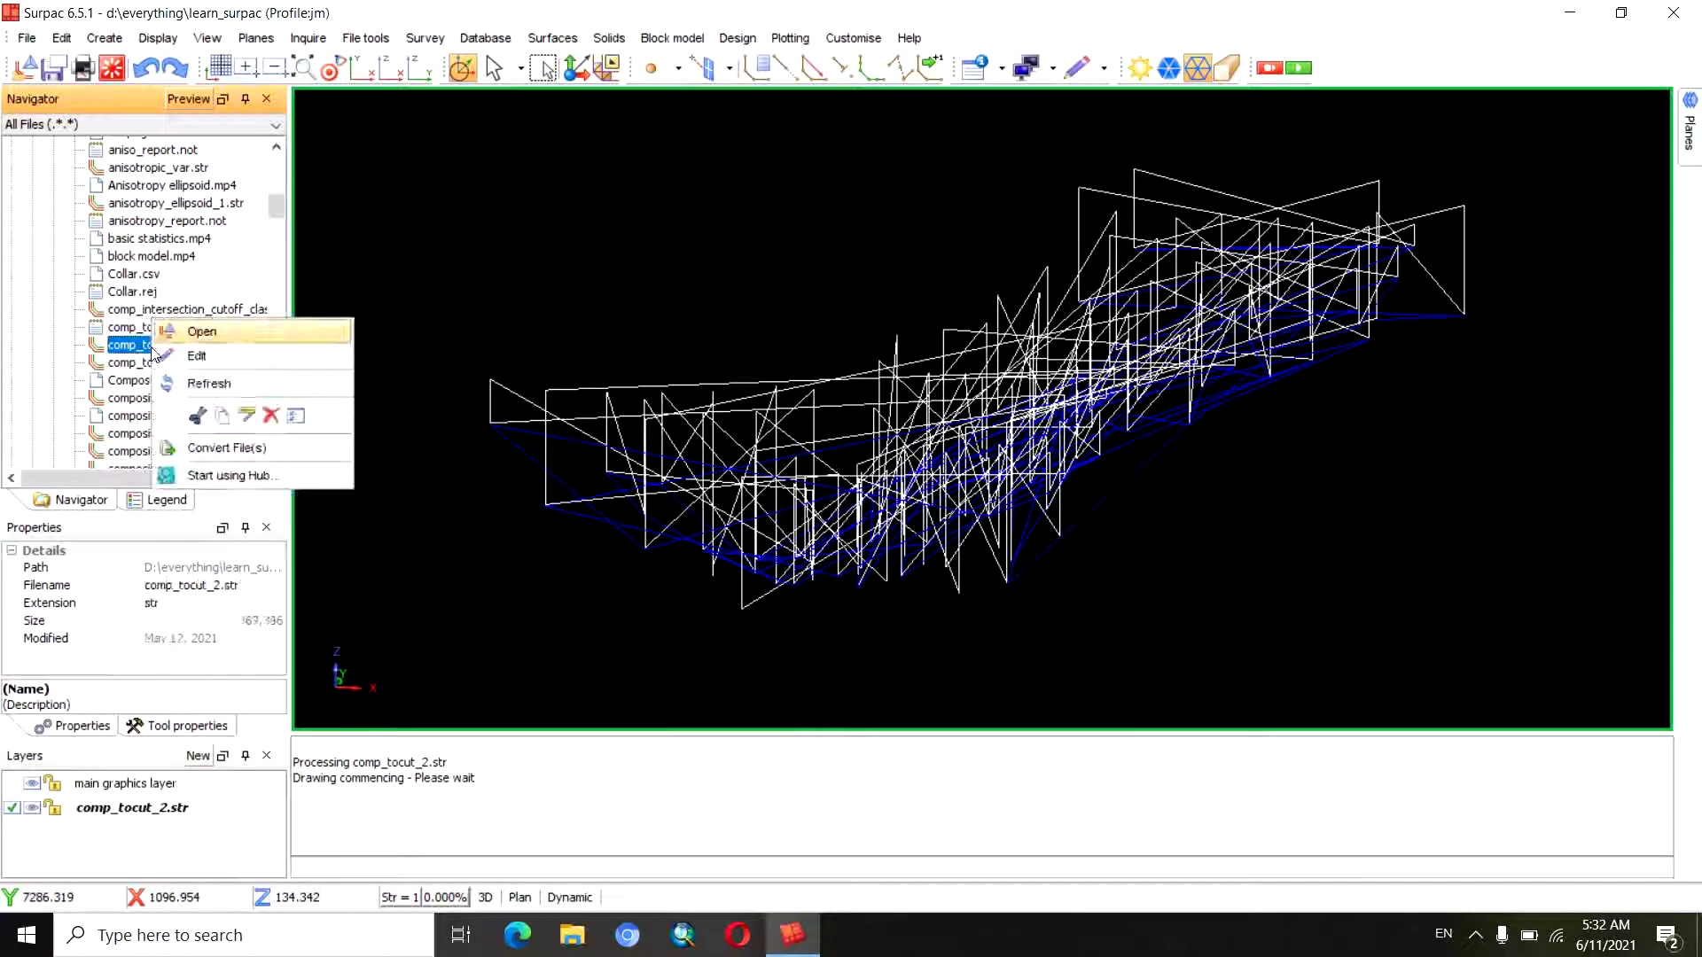
{"action": "left_click", "coordinate": [196, 355]}
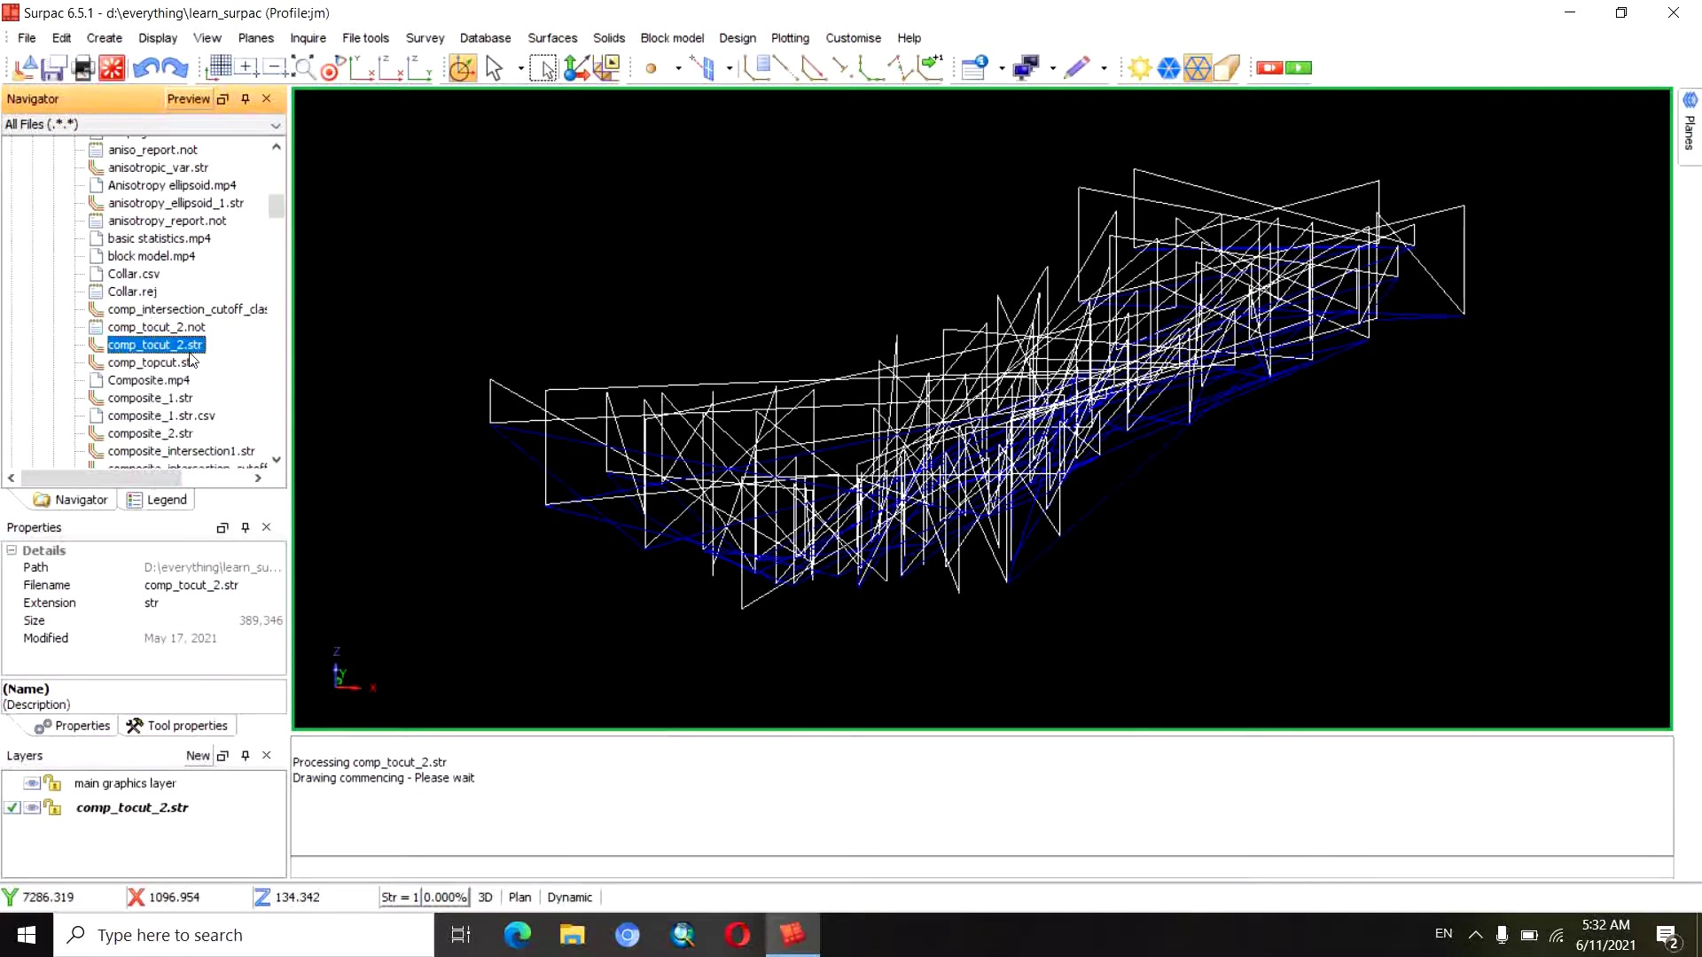
{"action": "scroll", "coordinate": [845, 281], "scroll_direction": "down", "scroll_amount": 9}
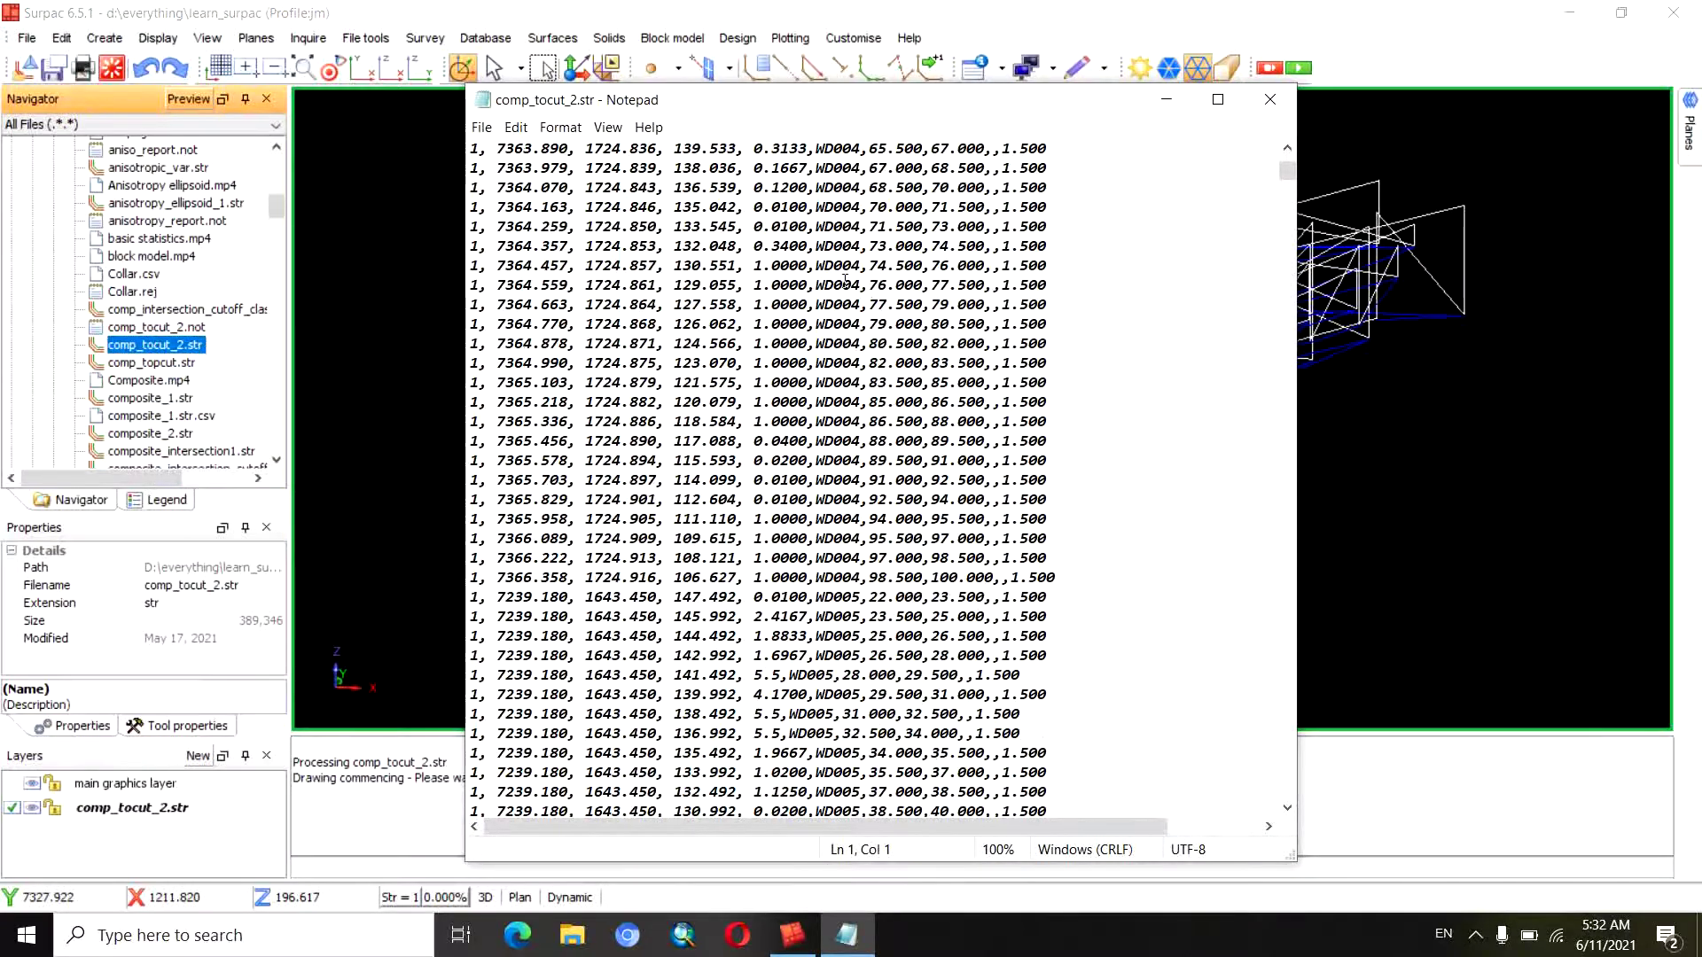
{"action": "scroll", "coordinate": [844, 282], "scroll_direction": "up", "scroll_amount": 2}
{"action": "scroll", "coordinate": [845, 282], "scroll_direction": "up", "scroll_amount": 10}
{"action": "scroll", "coordinate": [844, 279], "scroll_direction": "up", "scroll_amount": 3}
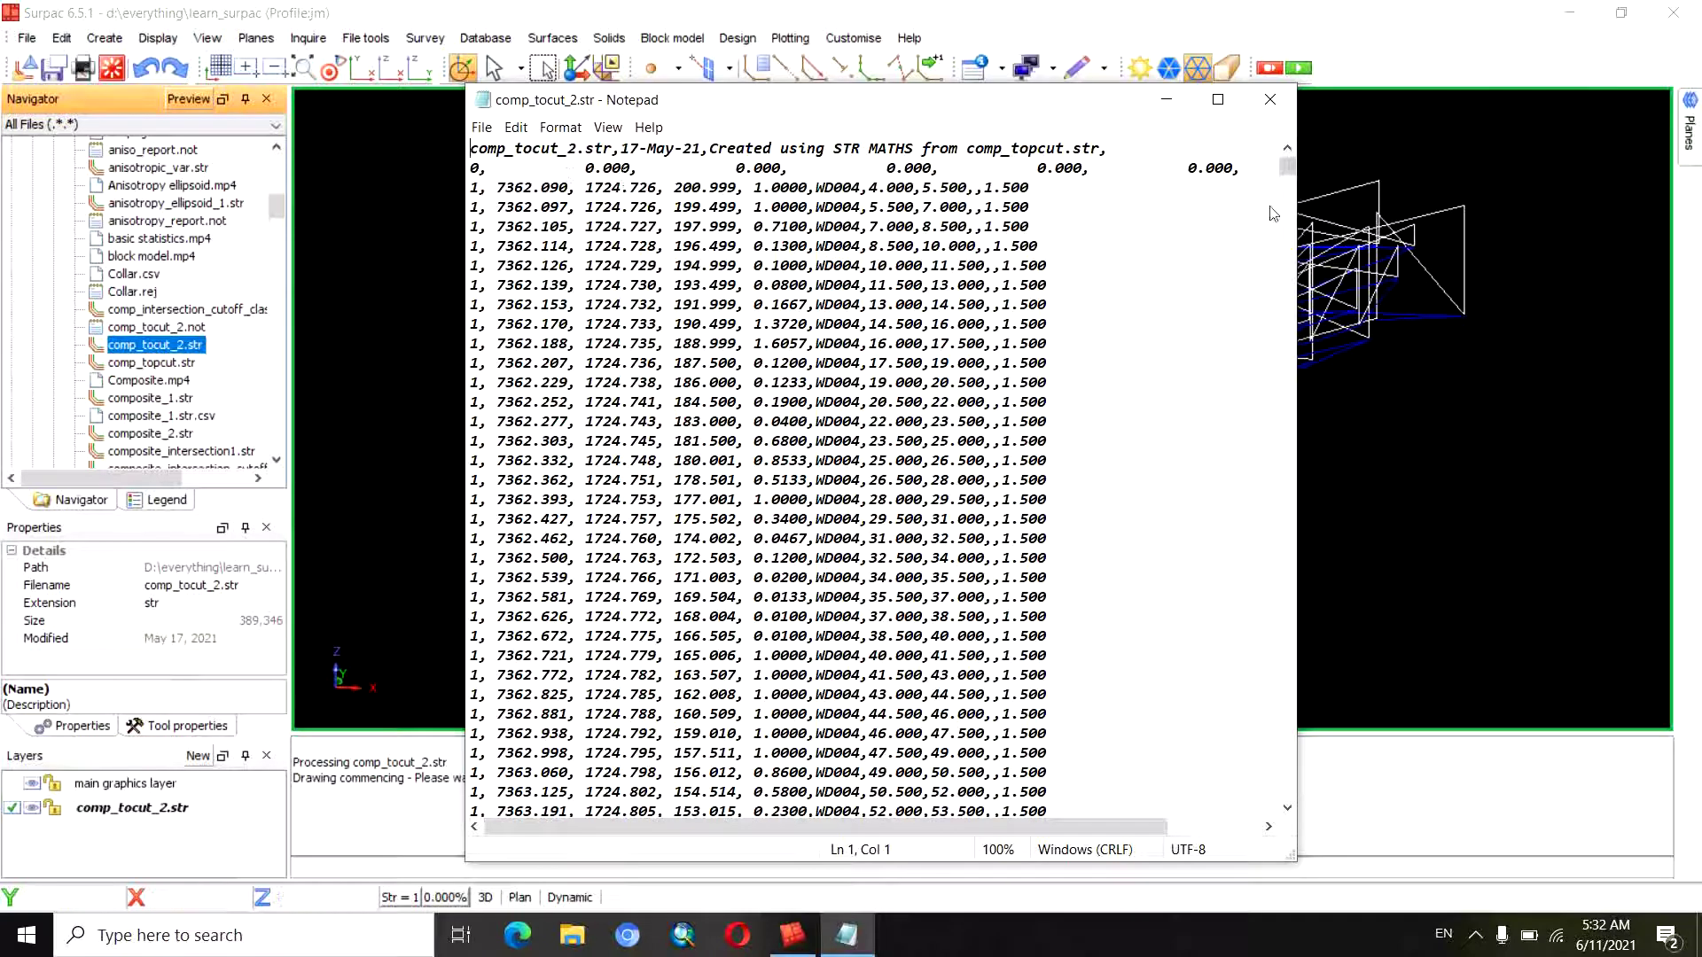
{"action": "left_click_drag", "start_coordinate": [874, 104], "coordinate": [879, 62]}
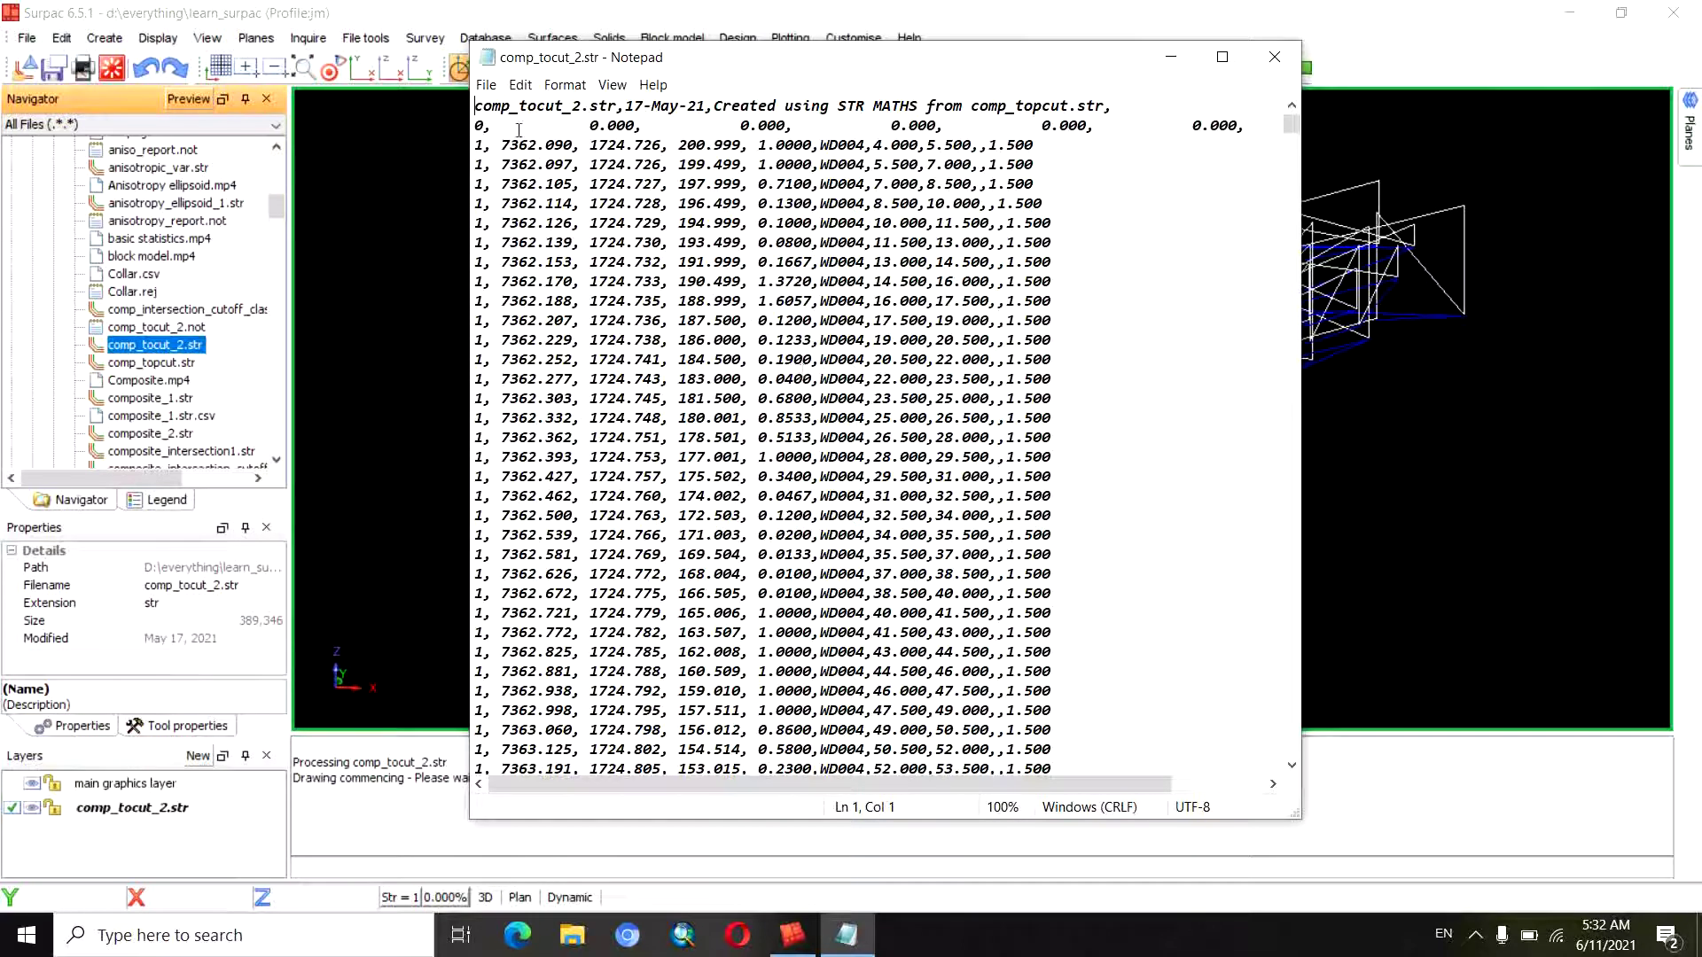
{"action": "left_click", "coordinate": [486, 86]}
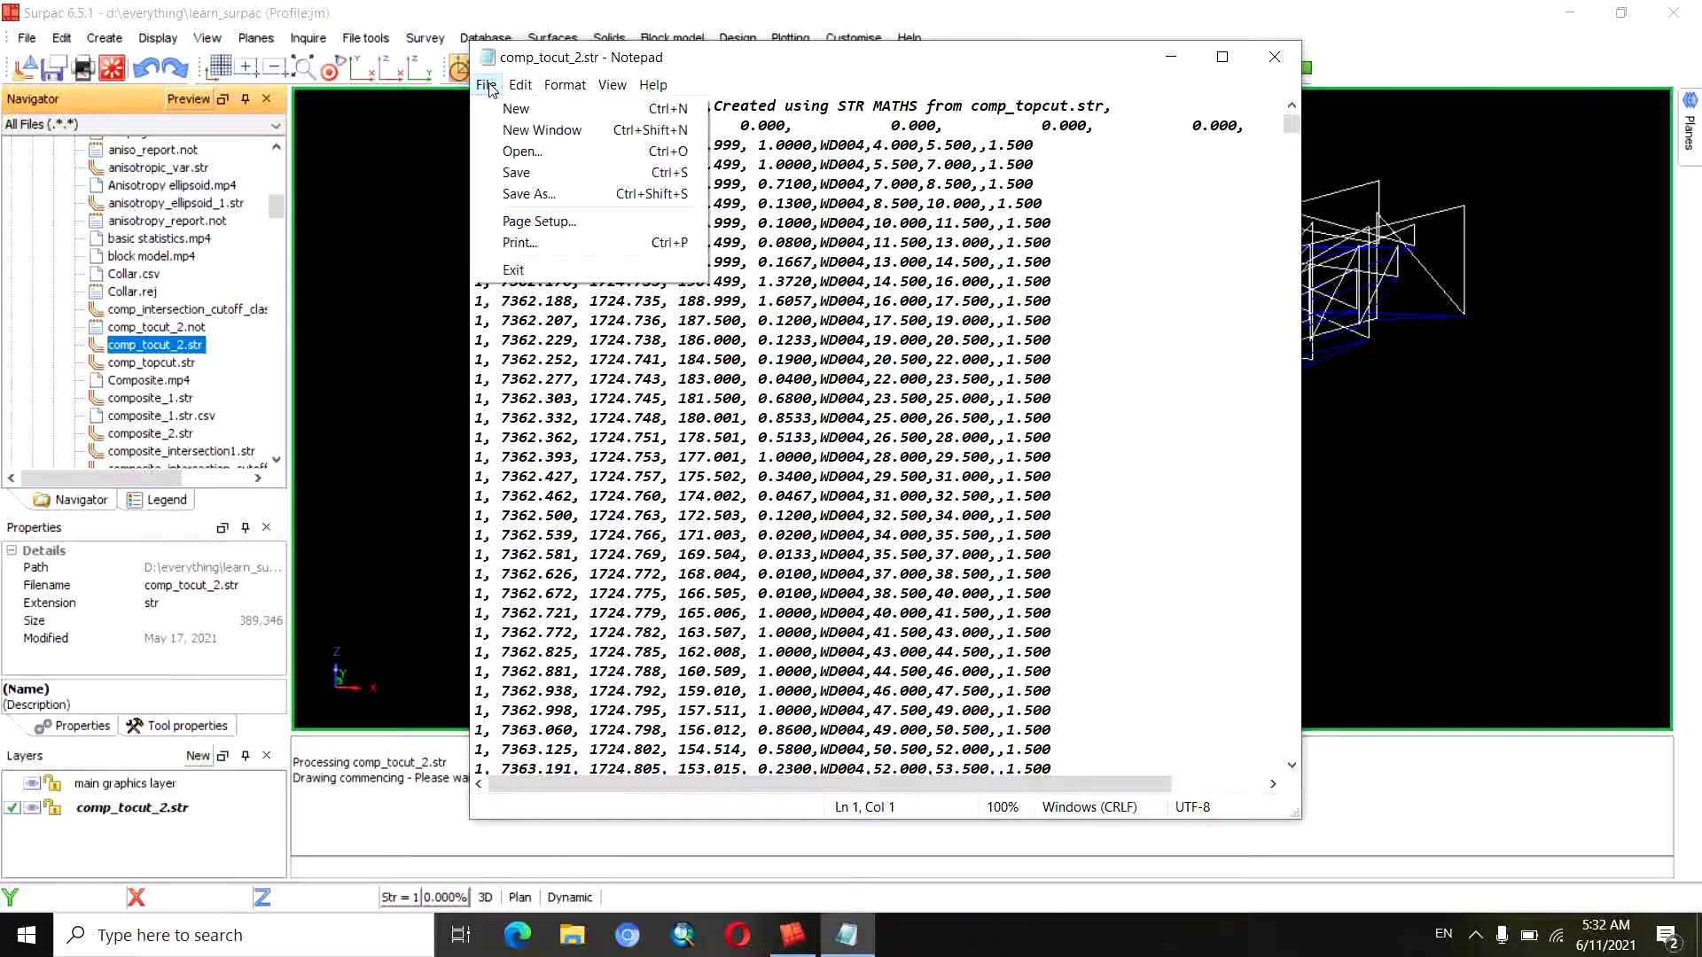
Save the string text as Block_model_new.csv in the learn_surpac folder
{"action": "left_click", "coordinate": [550, 197]}
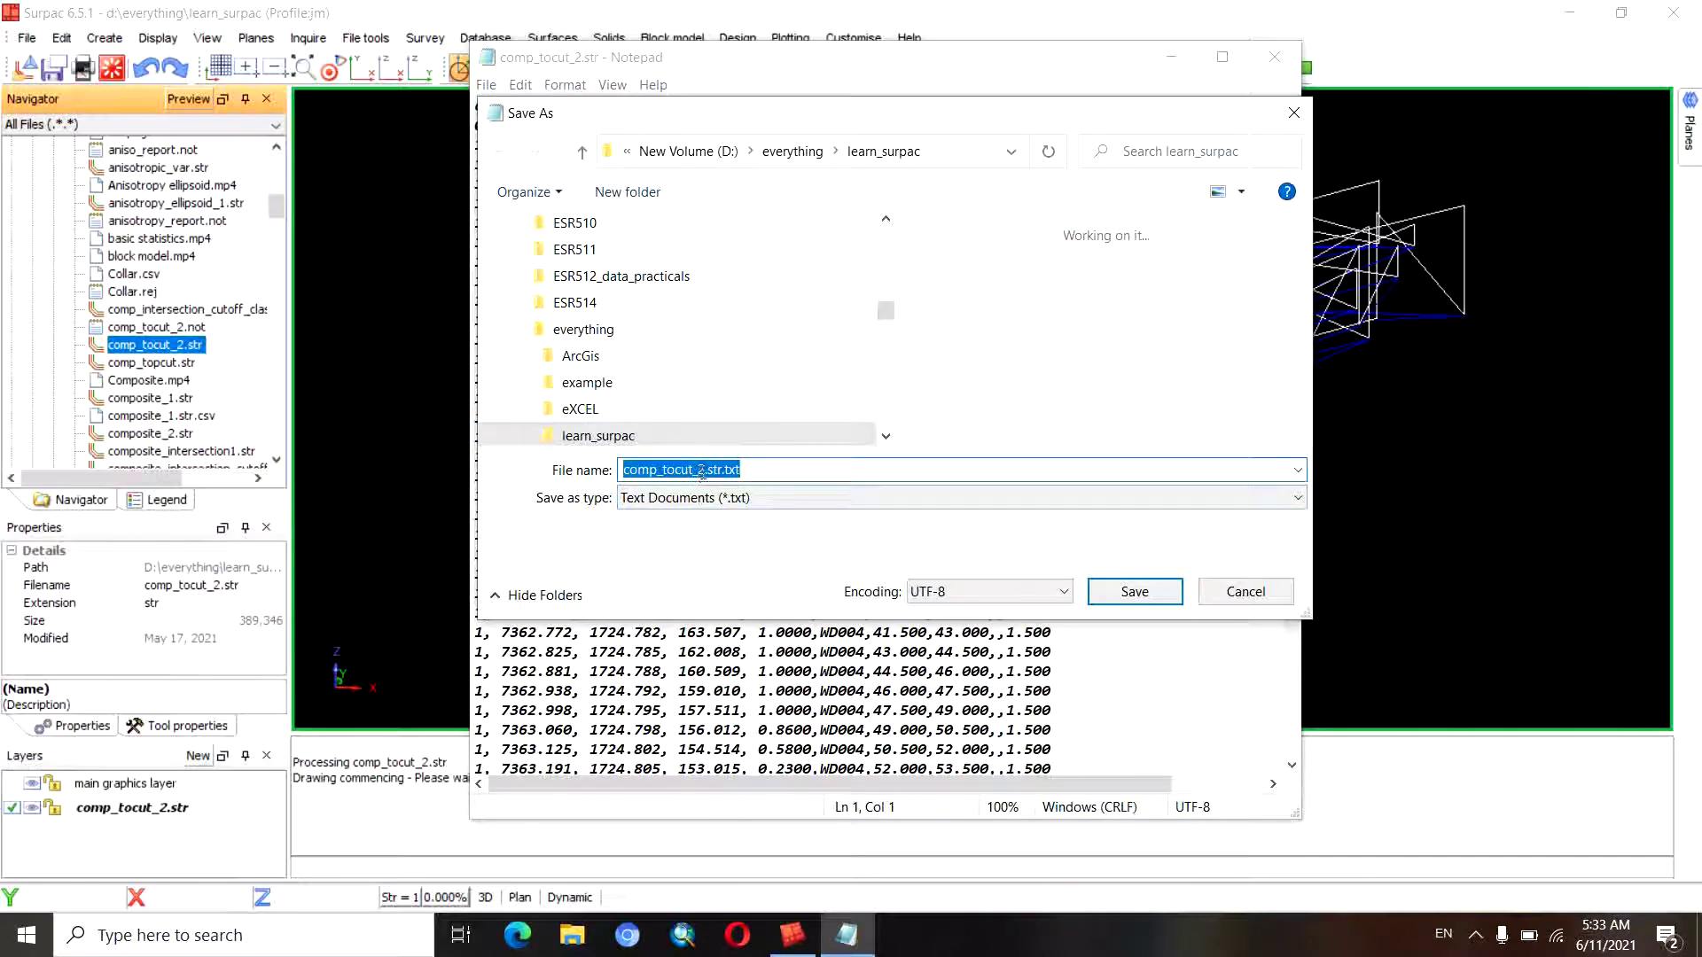
{"action": "left_click_drag", "start_coordinate": [740, 470], "coordinate": [606, 482]}
{"action": "mouse_move", "coordinate": [598, 436]}
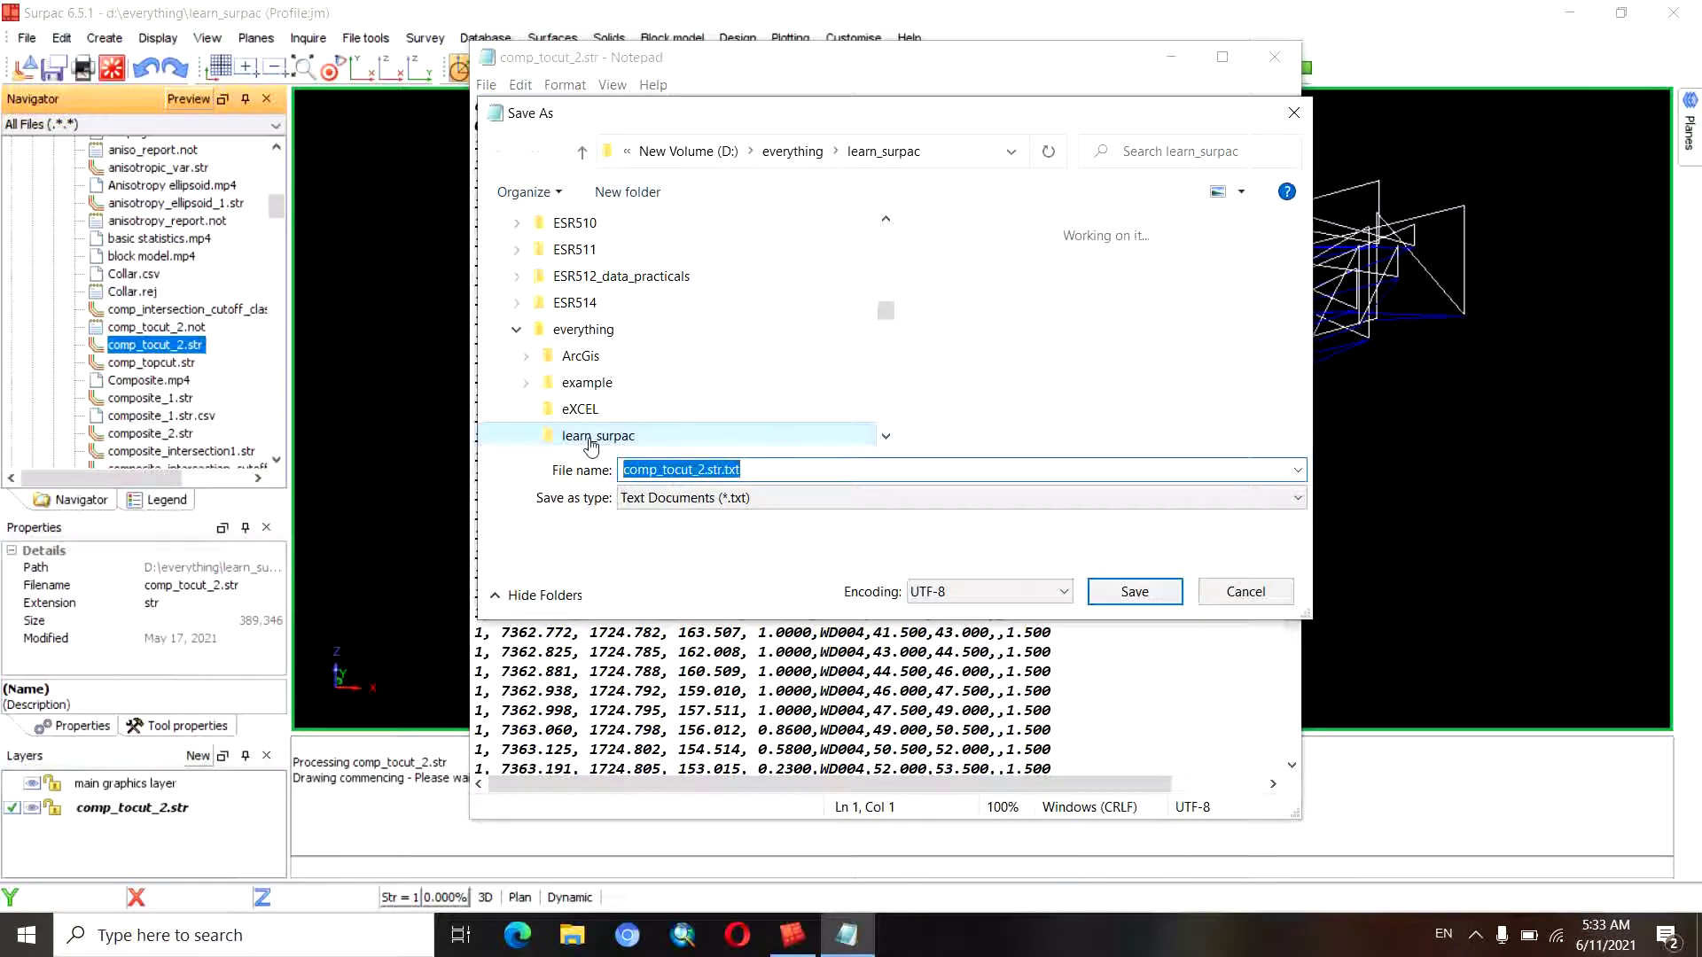
{"action": "type", "text": "Block"}
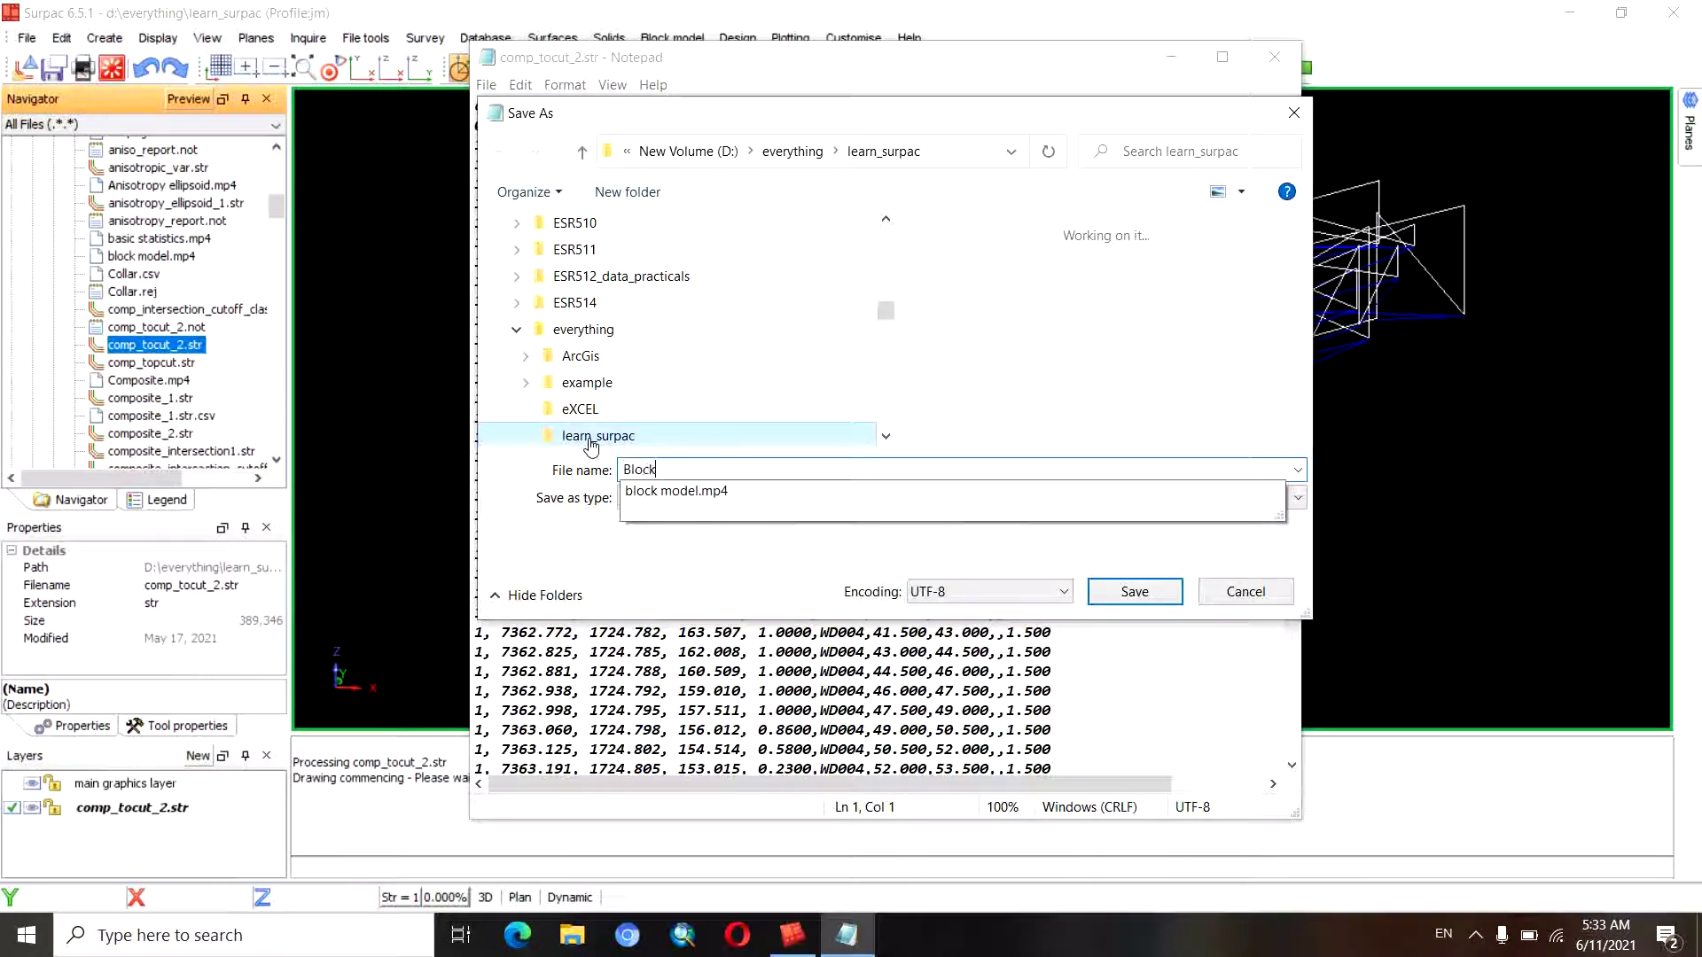
{"action": "type", "text": "_"}
{"action": "type", "text": "l_new.csv"}
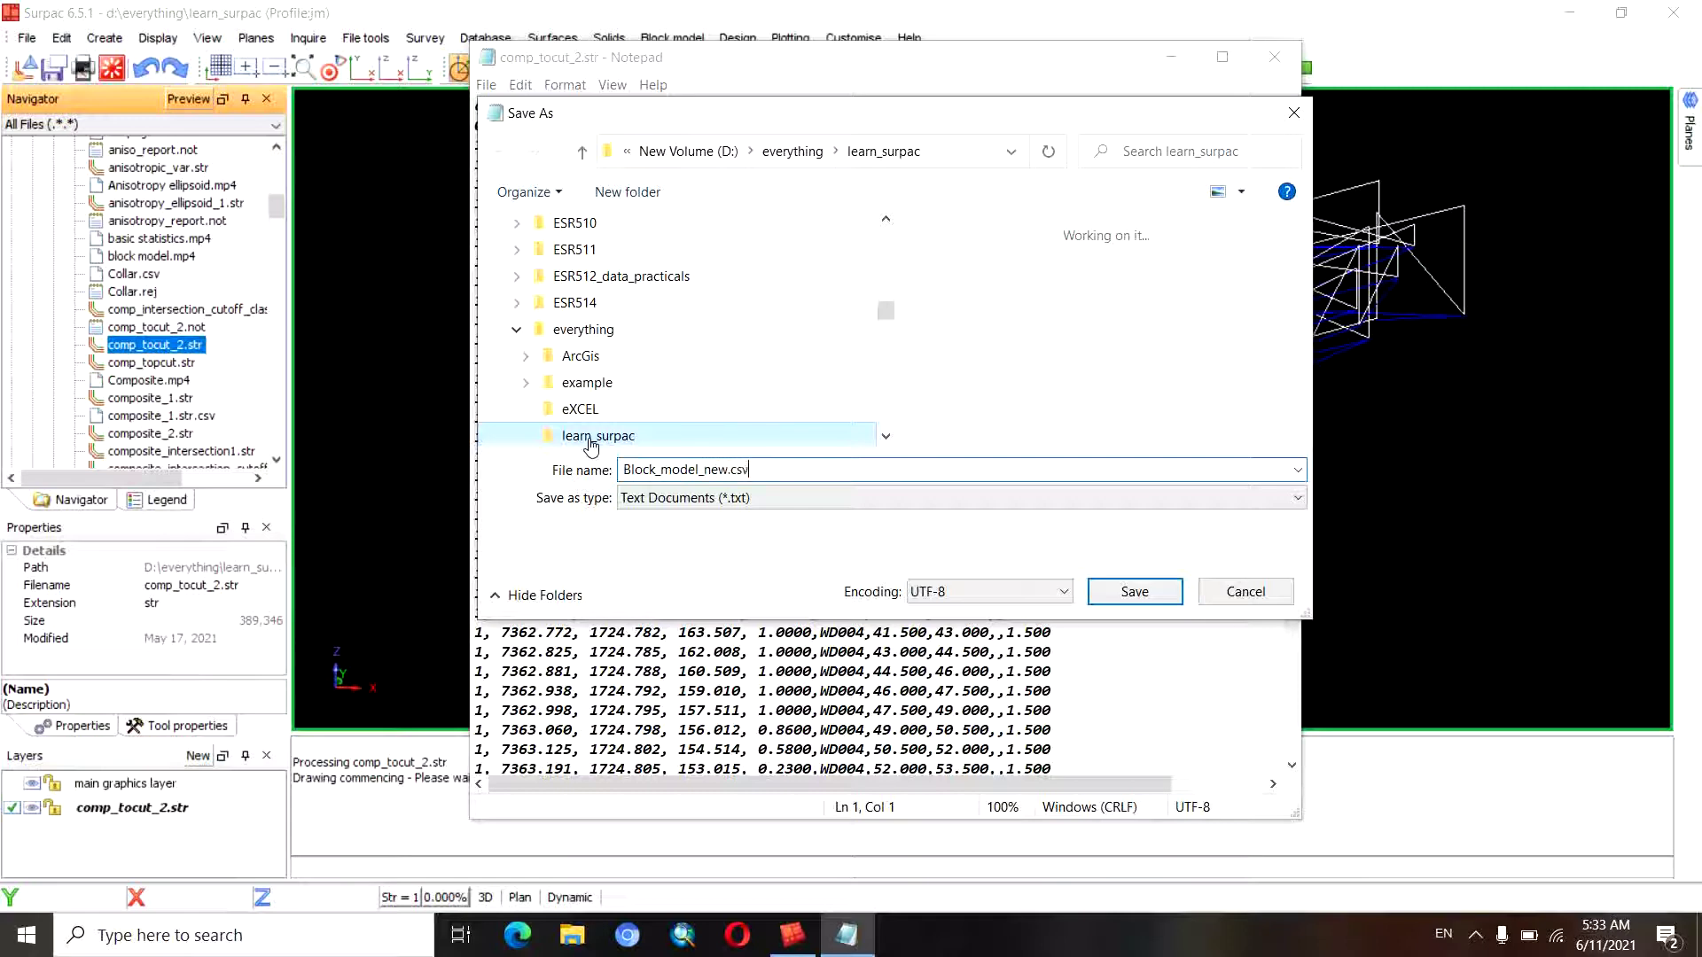
{"action": "left_click", "coordinate": [1134, 591]}
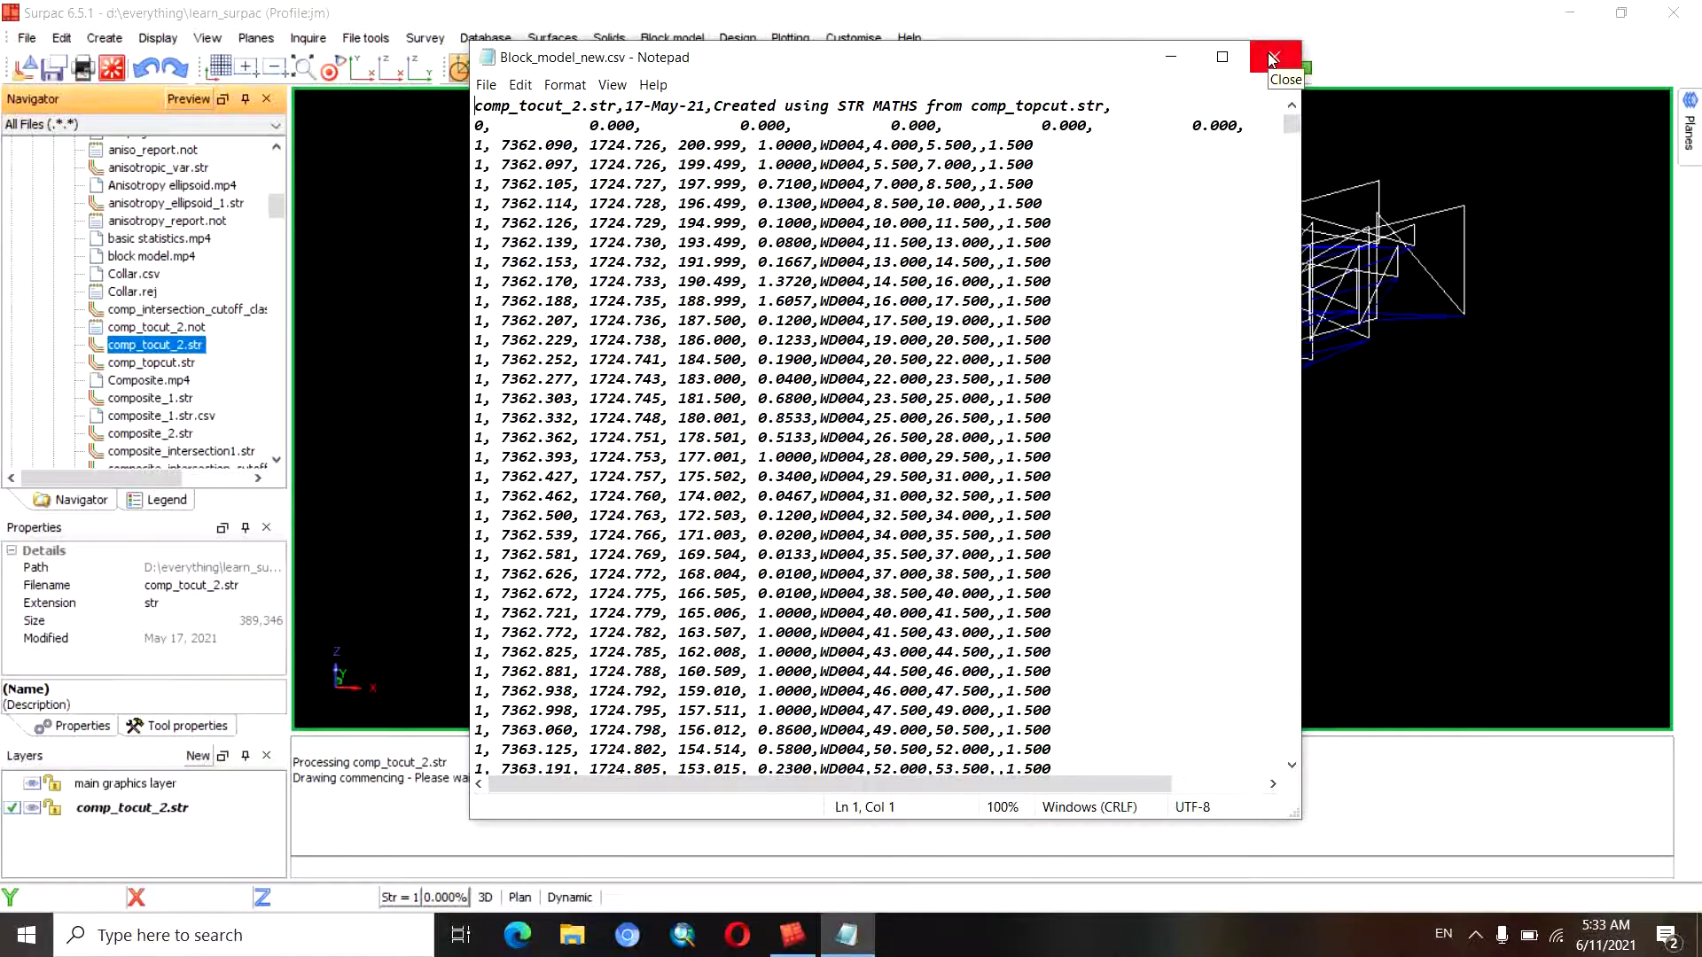
Close Notepad and refresh the learn_surpac folder in the Navigator
{"action": "left_click", "coordinate": [1274, 59]}
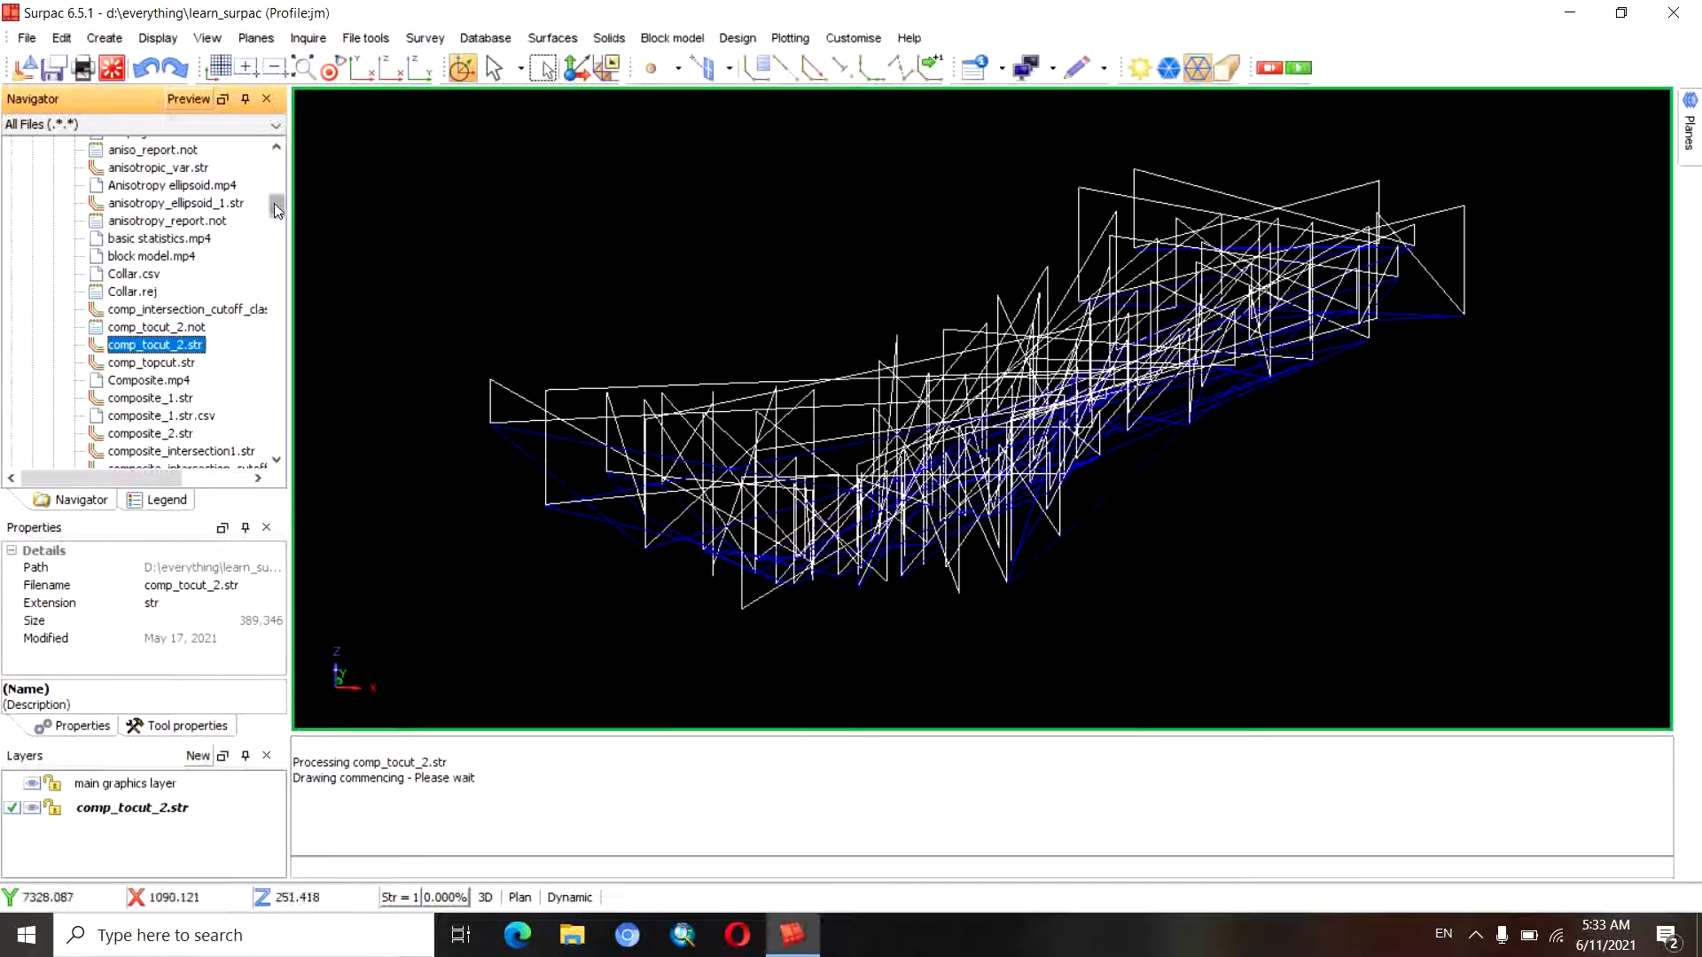
{"action": "left_click_drag", "start_coordinate": [277, 210], "coordinate": [277, 194]}
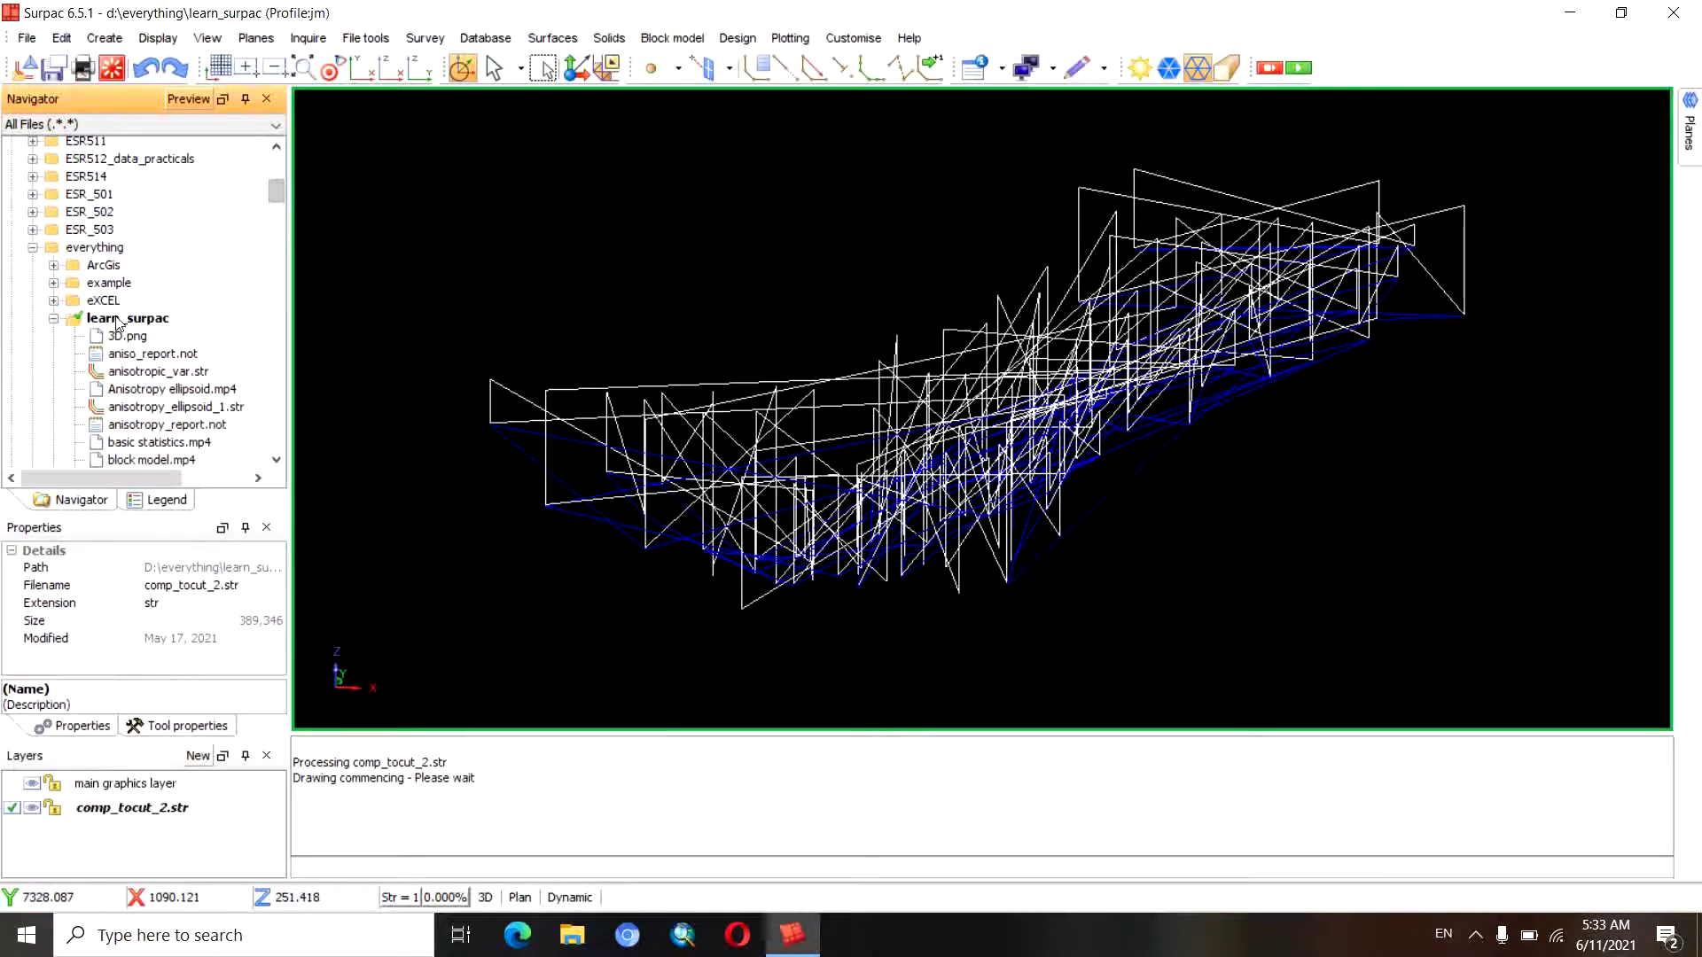
{"action": "left_click", "coordinate": [117, 319]}
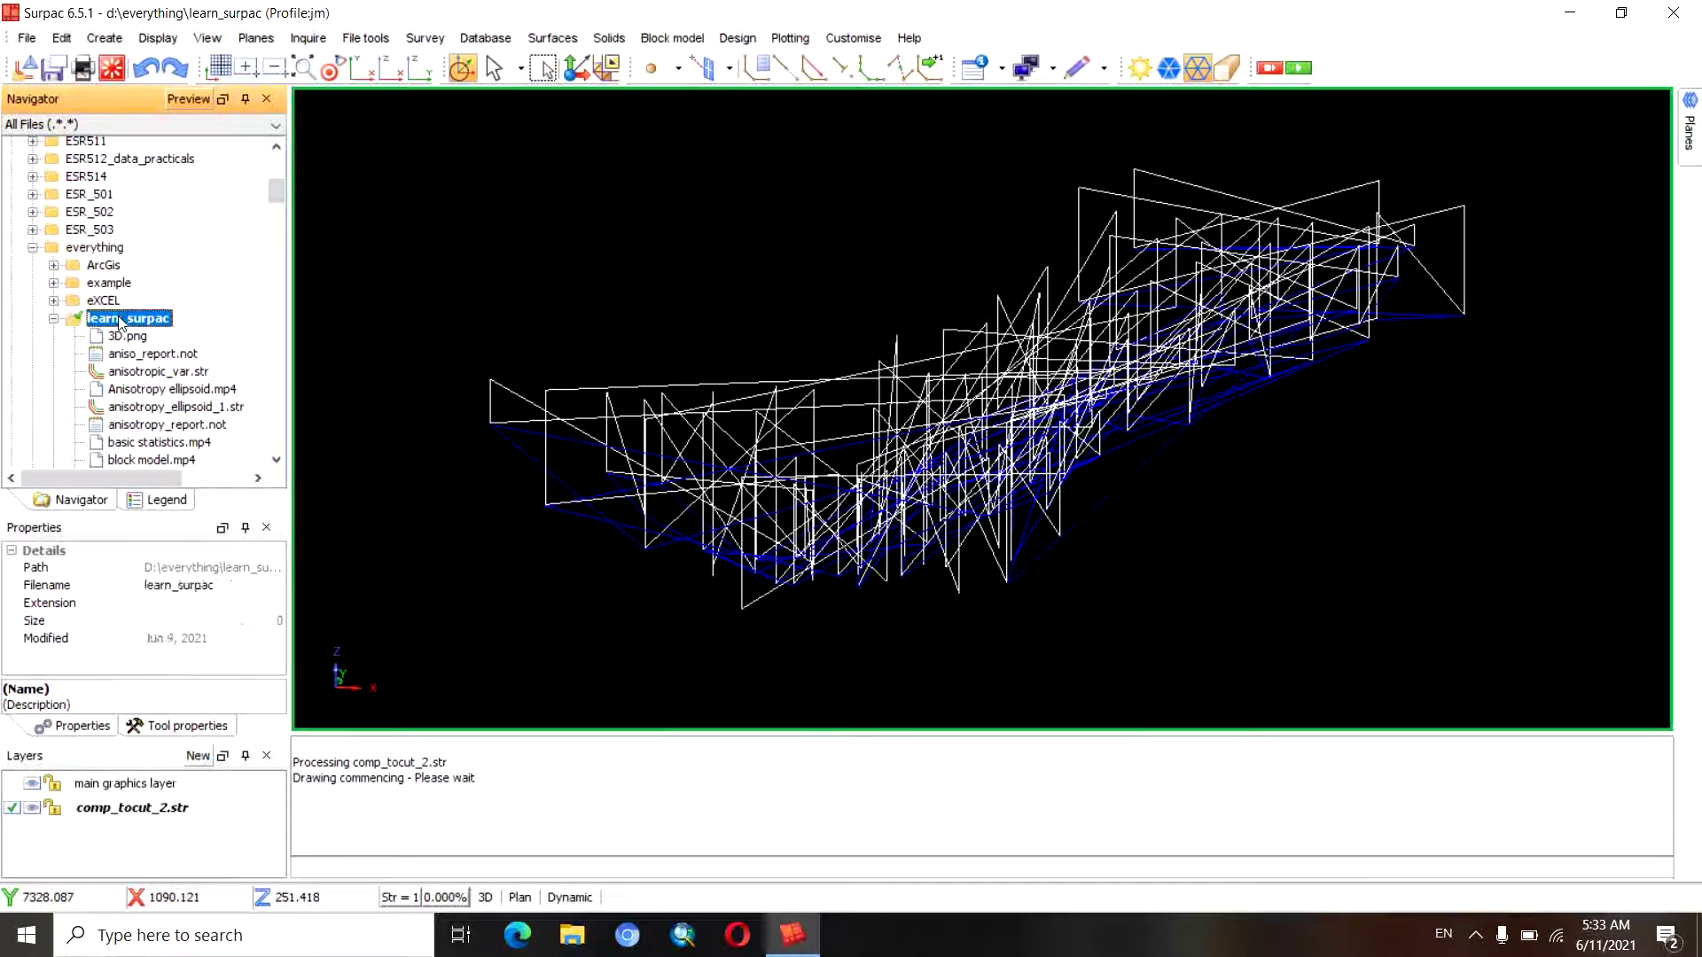
{"action": "right_click", "coordinate": [120, 321]}
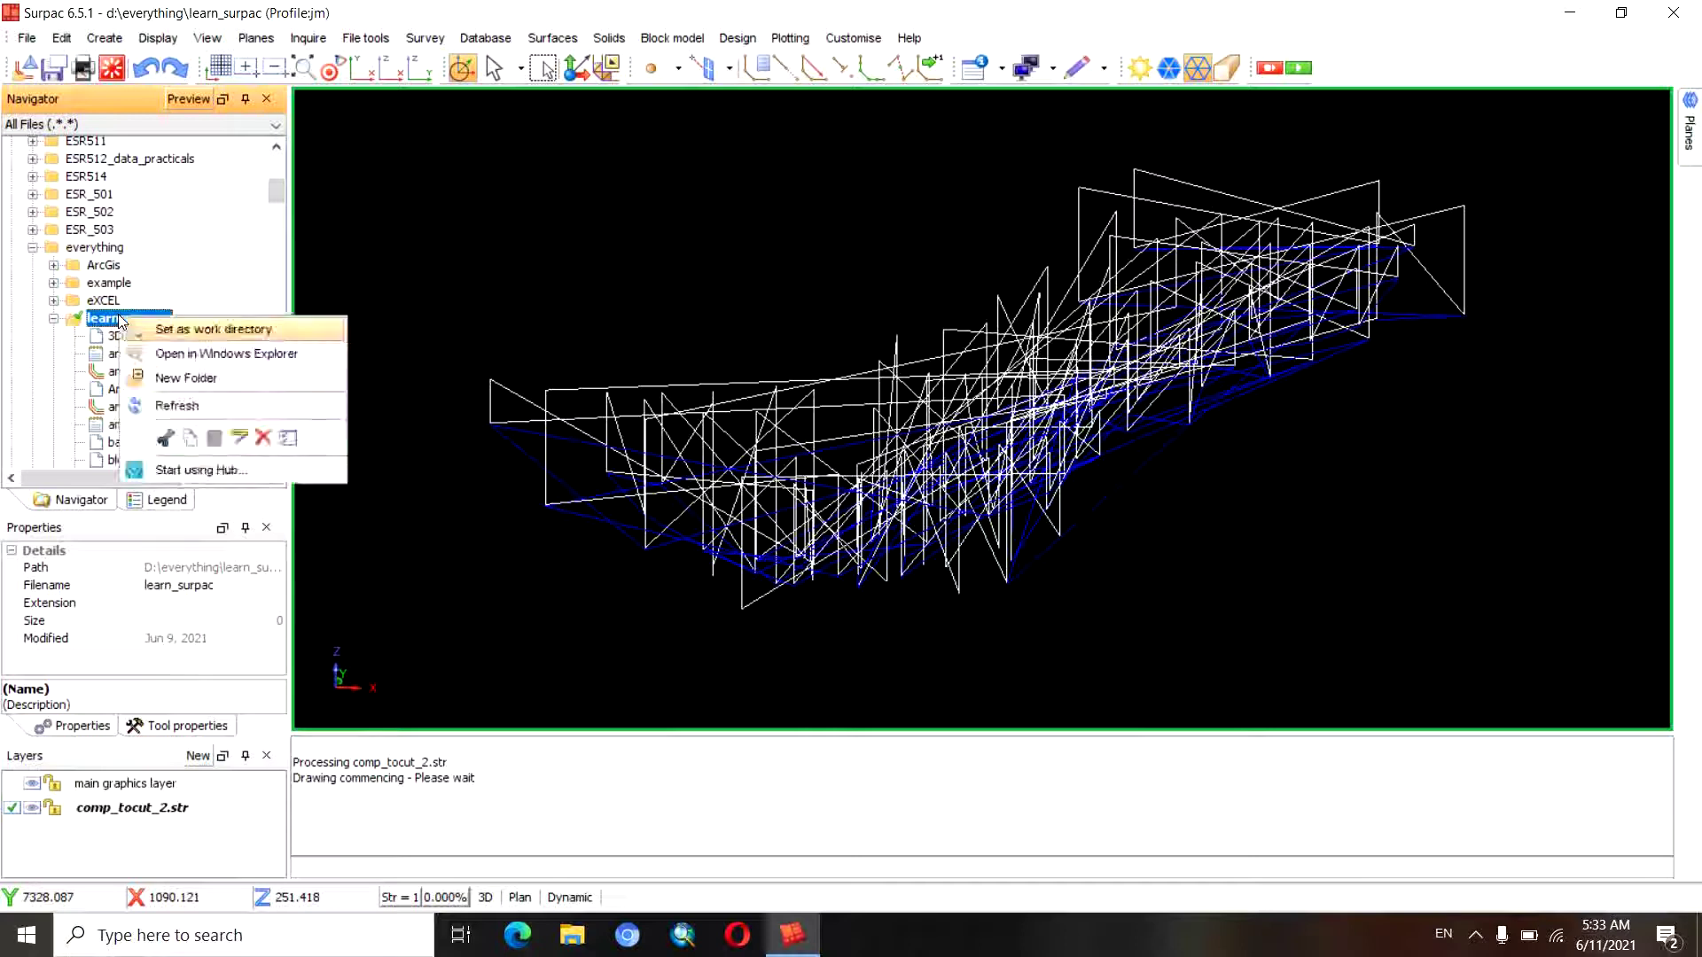
{"action": "left_click", "coordinate": [198, 412]}
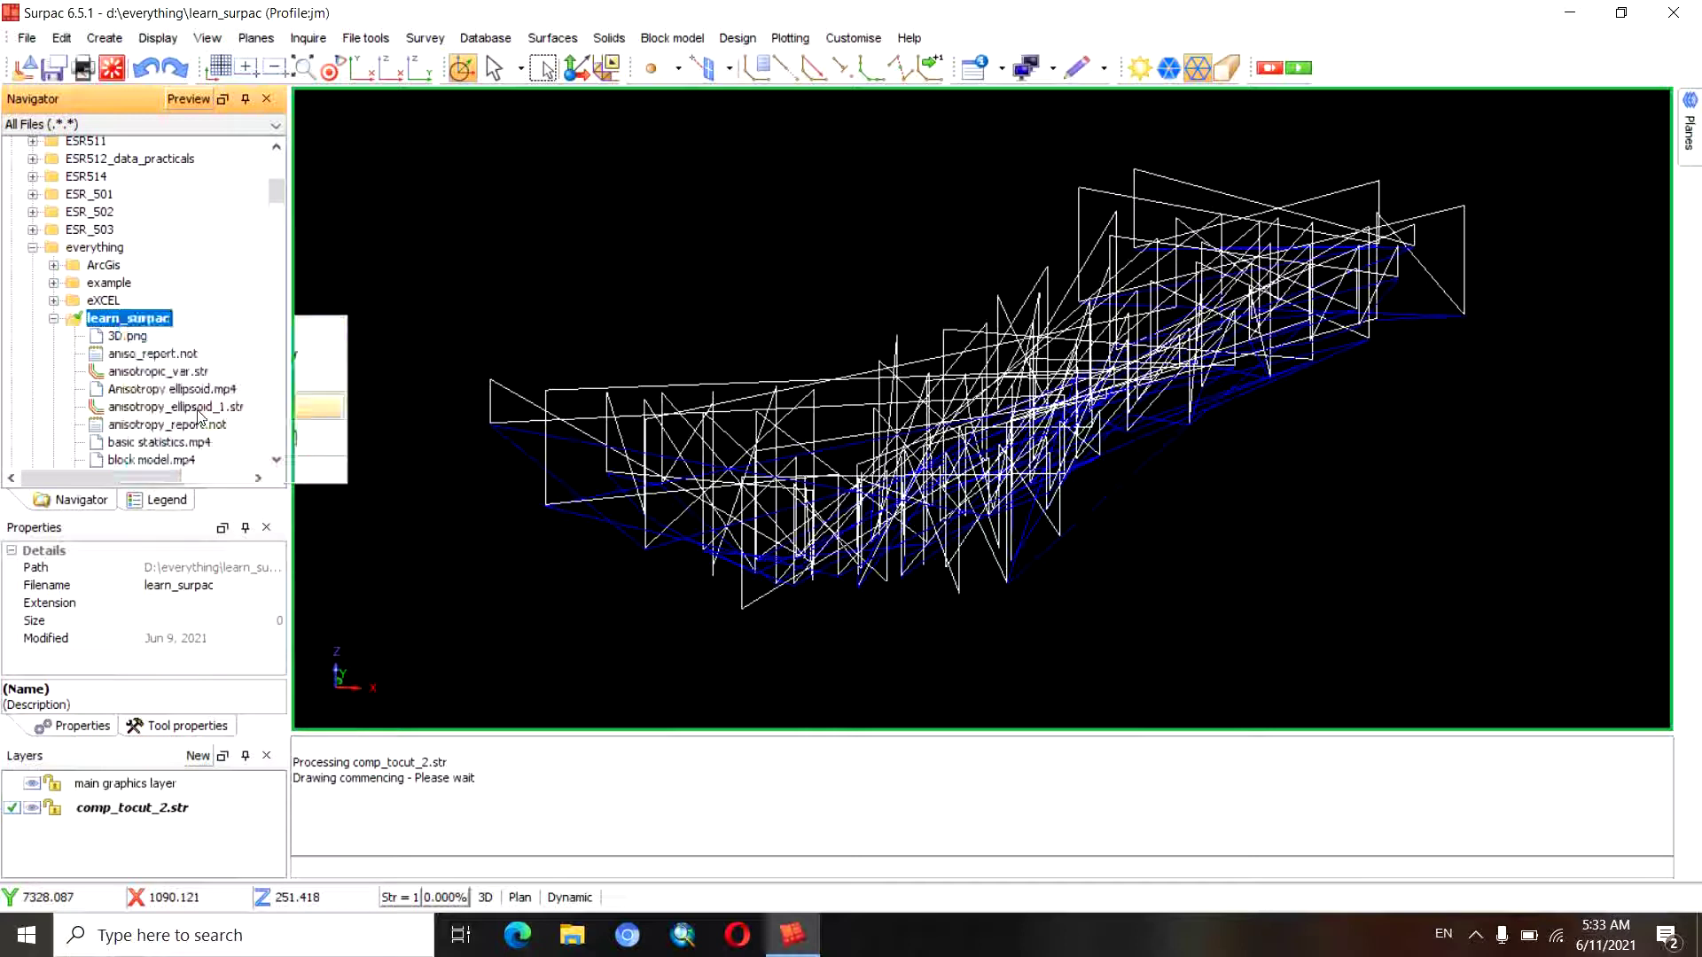
Select and open Block_model_new.csv from learn_surpac
{"action": "left_click", "coordinate": [278, 460]}
{"action": "left_click", "coordinate": [278, 460]}
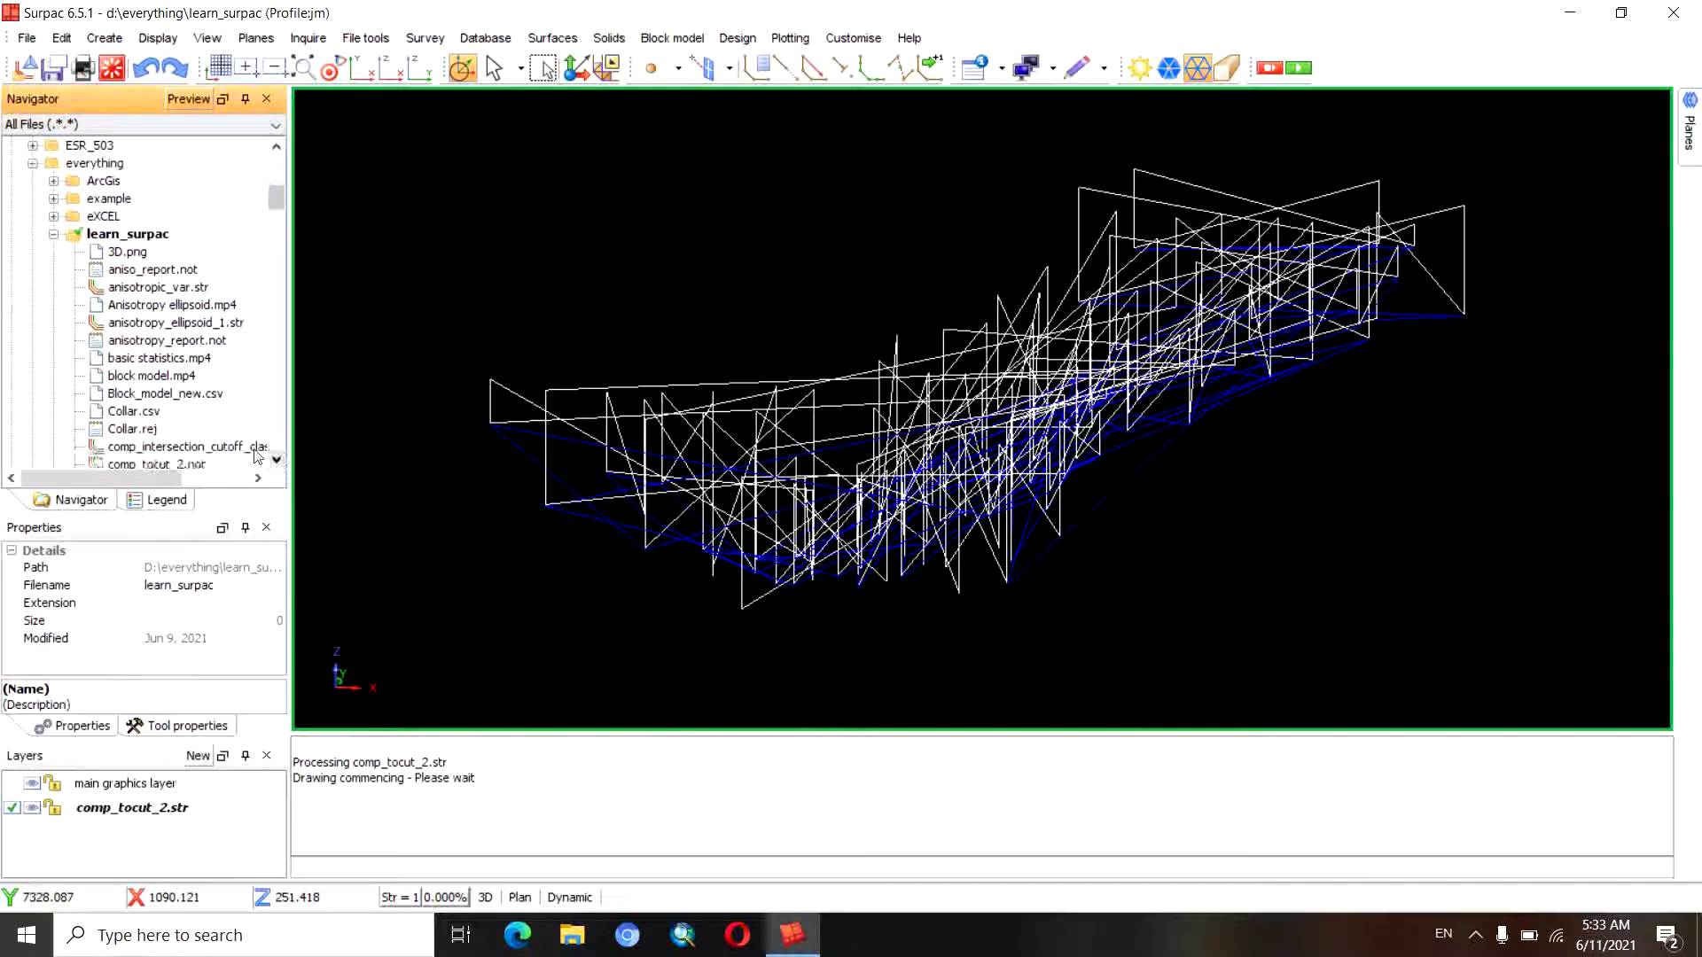
{"action": "left_click", "coordinate": [166, 396]}
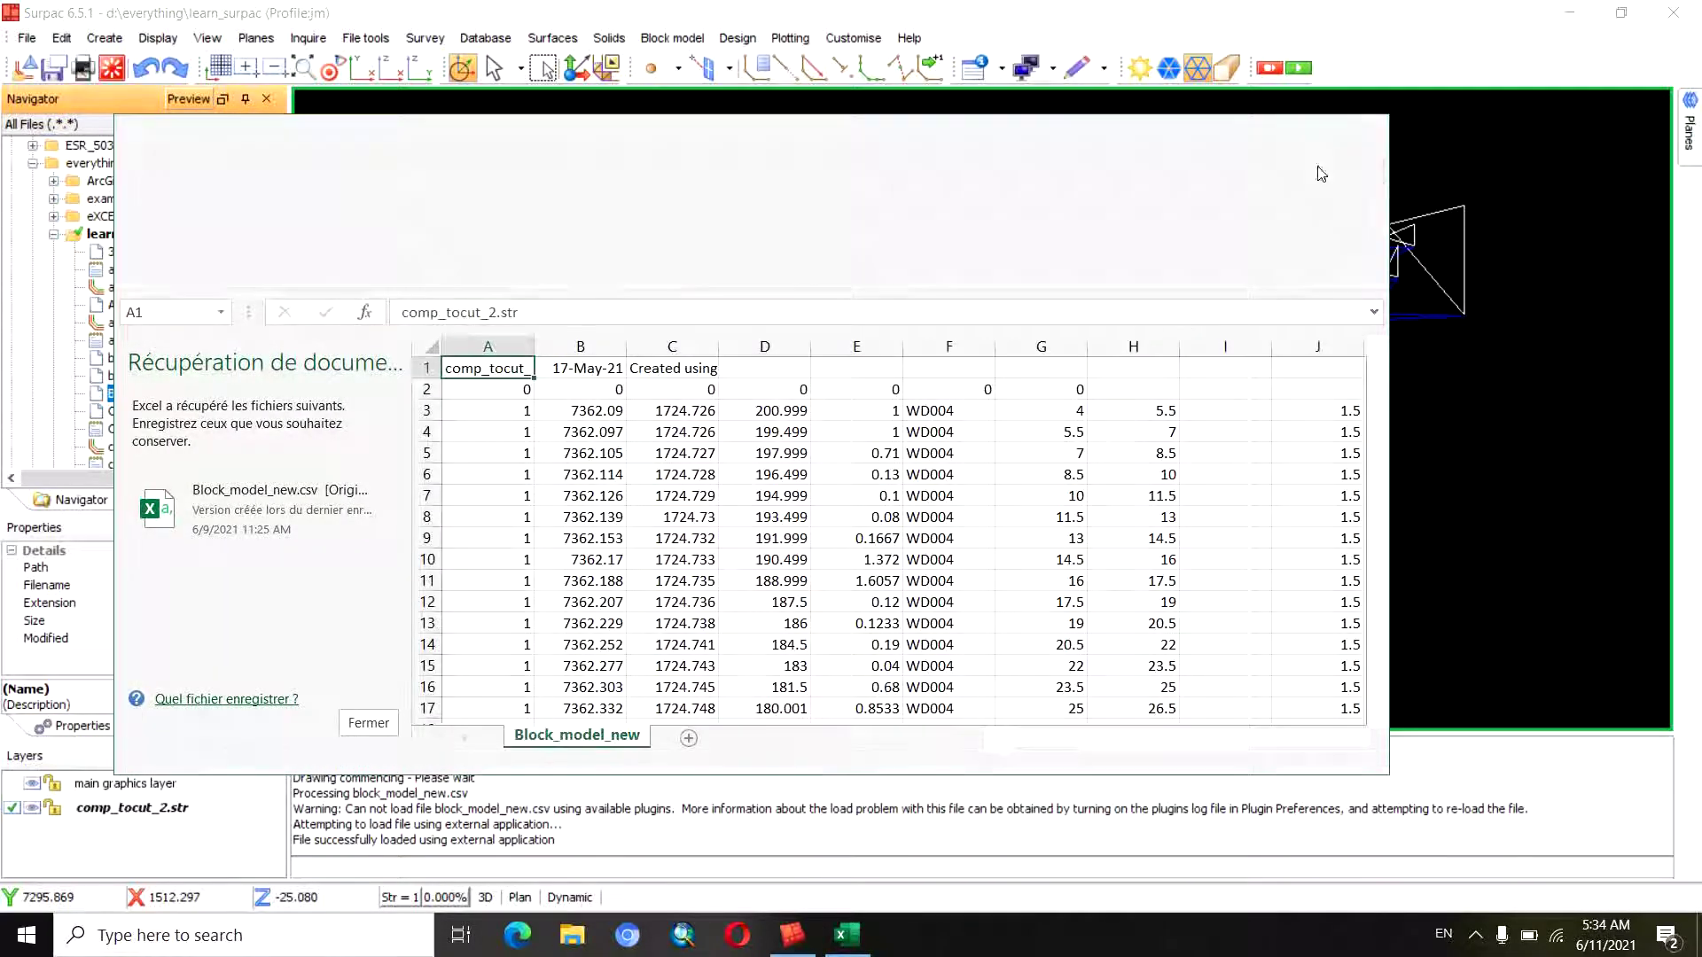
Maximize the Excel window and close the Récupération de document pane
{"action": "left_click", "coordinate": [1312, 133]}
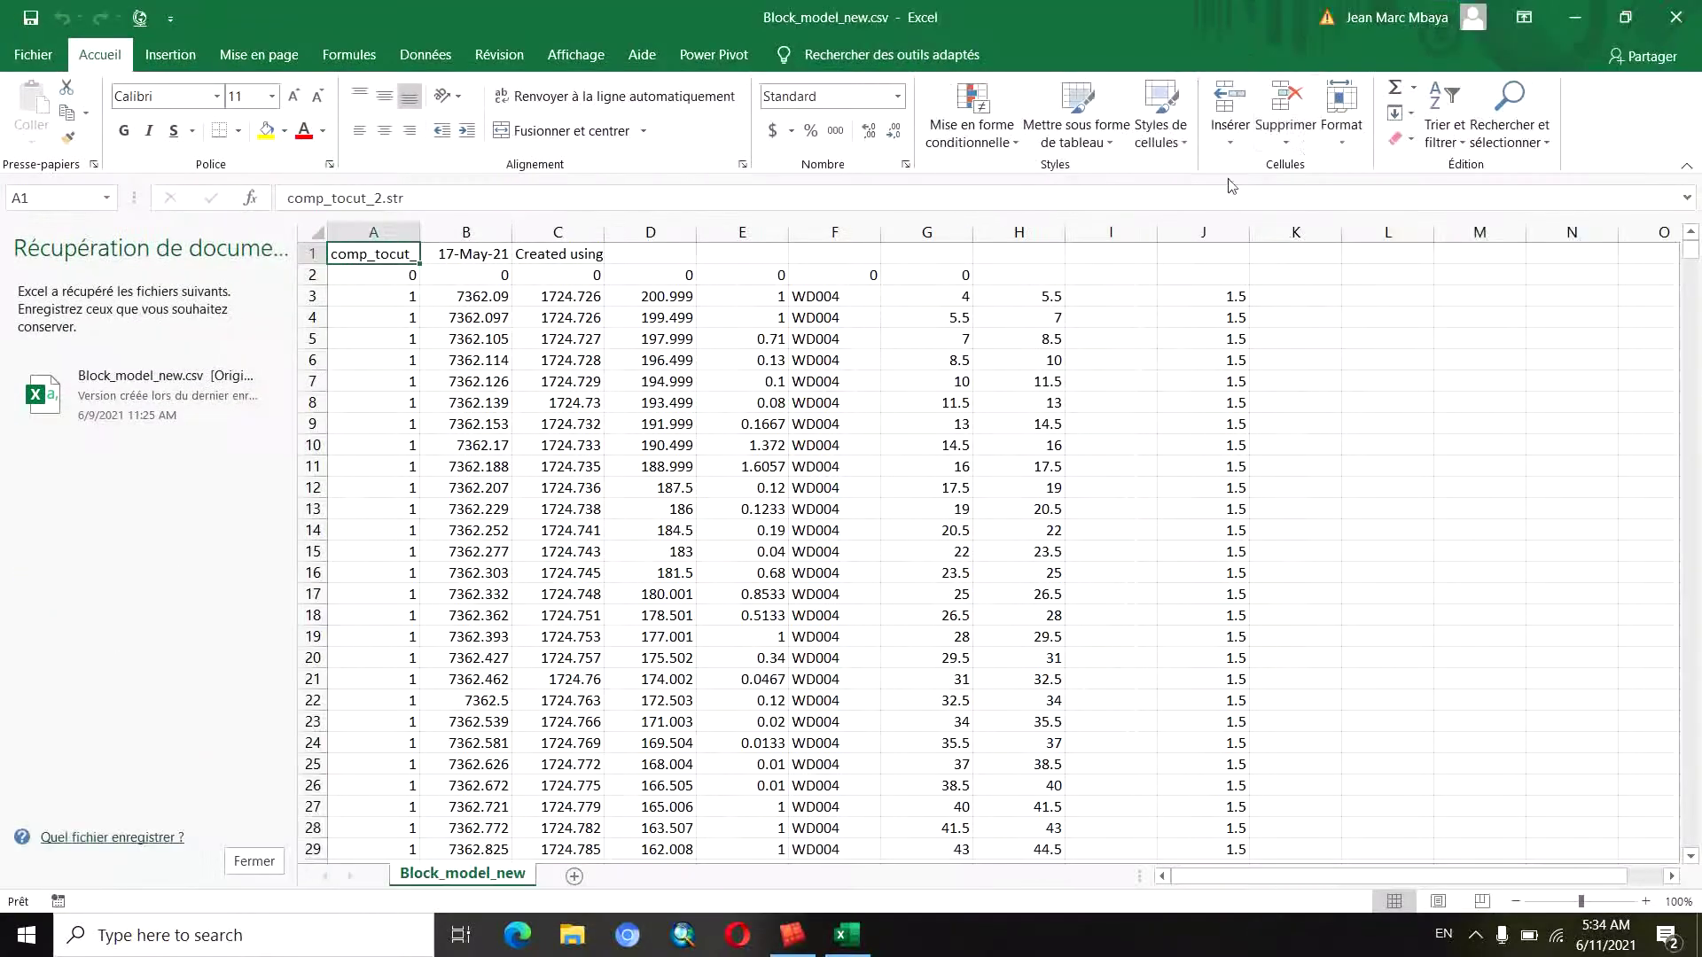
{"action": "left_click", "coordinate": [242, 862]}
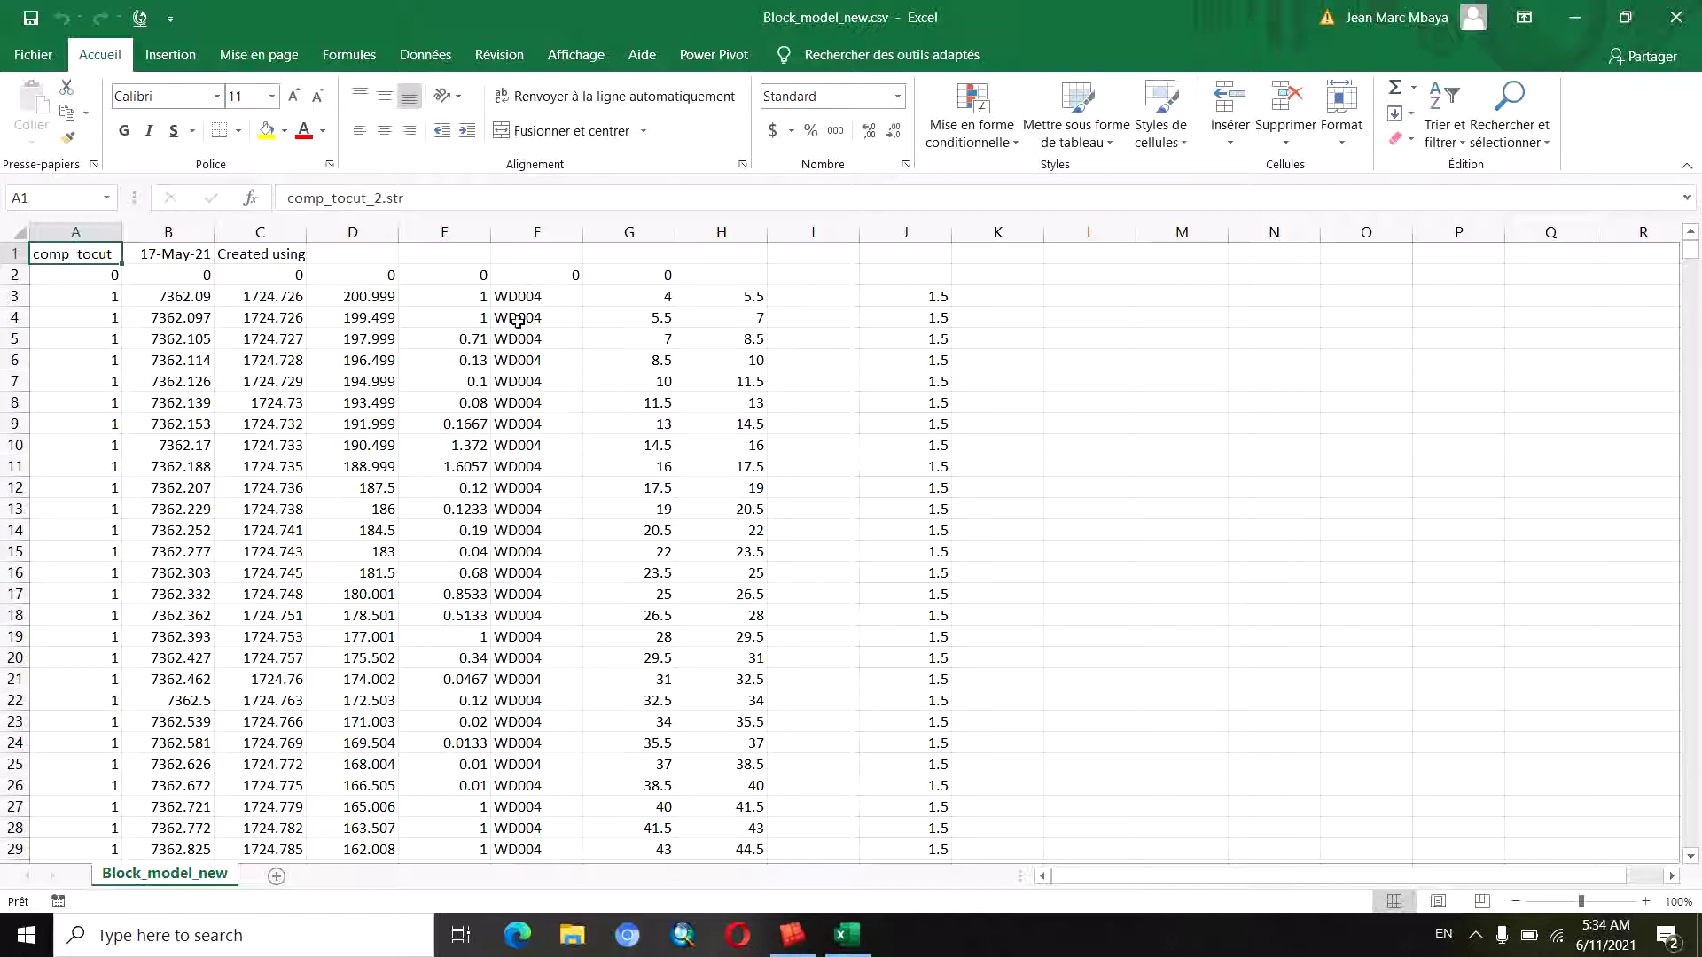
Inspect cells G2, H2, J2 and the empty column I of the data
{"action": "left_click", "coordinate": [636, 274]}
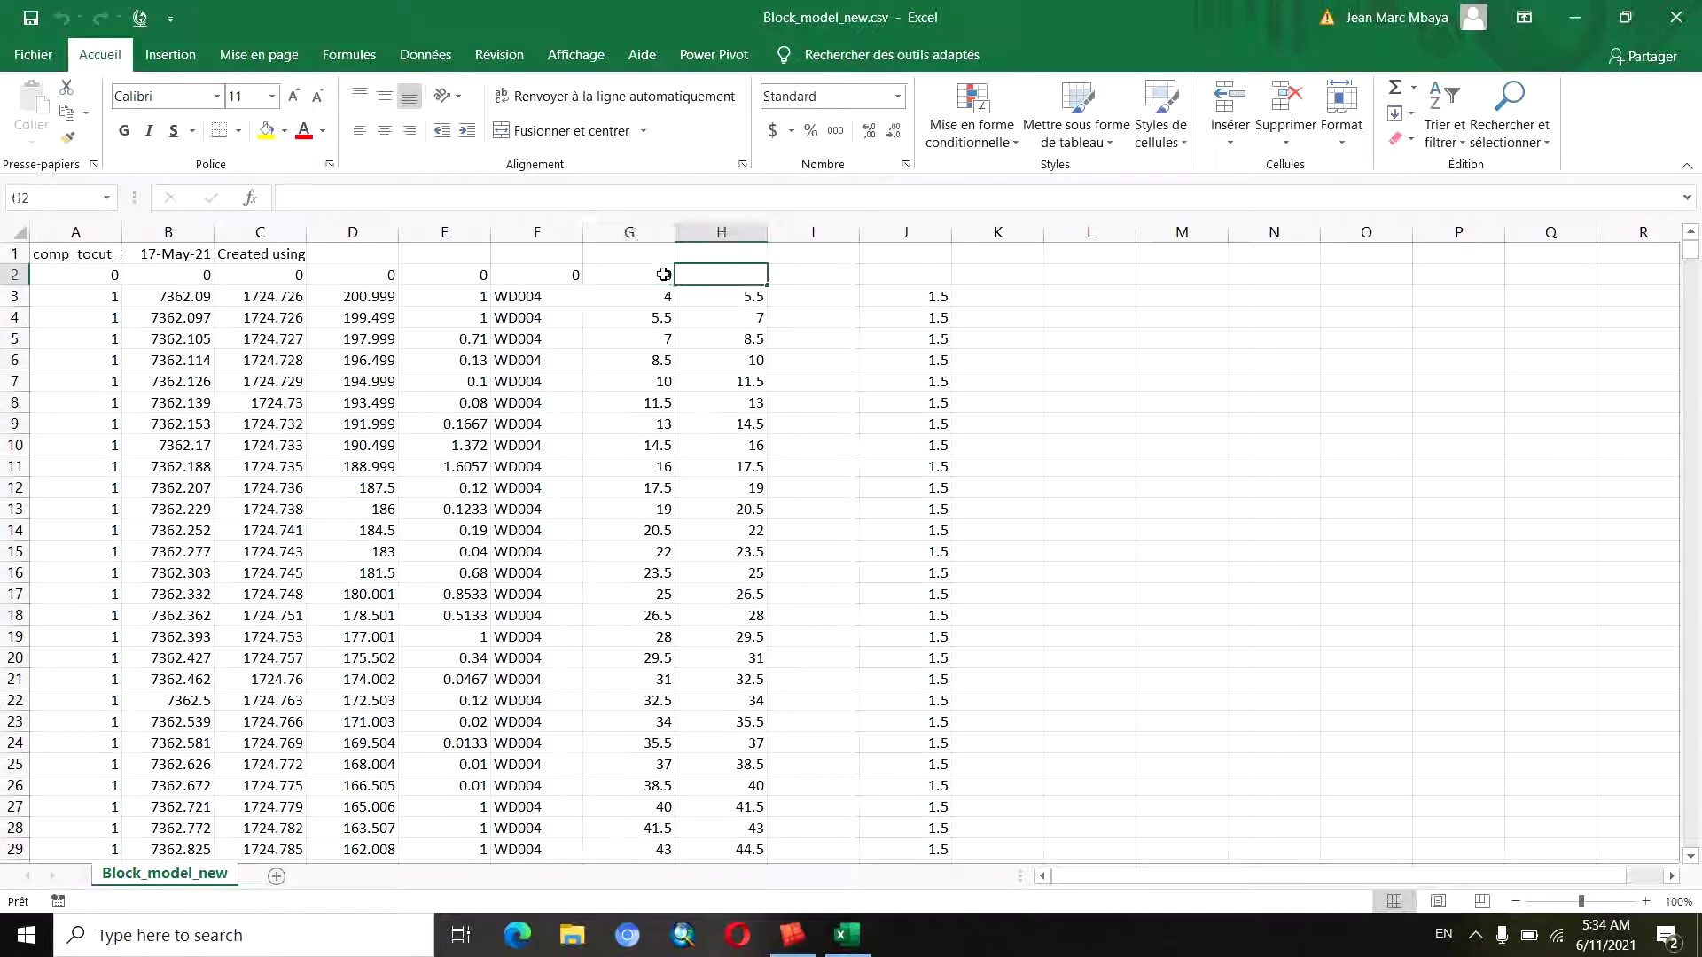
{"action": "left_click", "coordinate": [729, 274]}
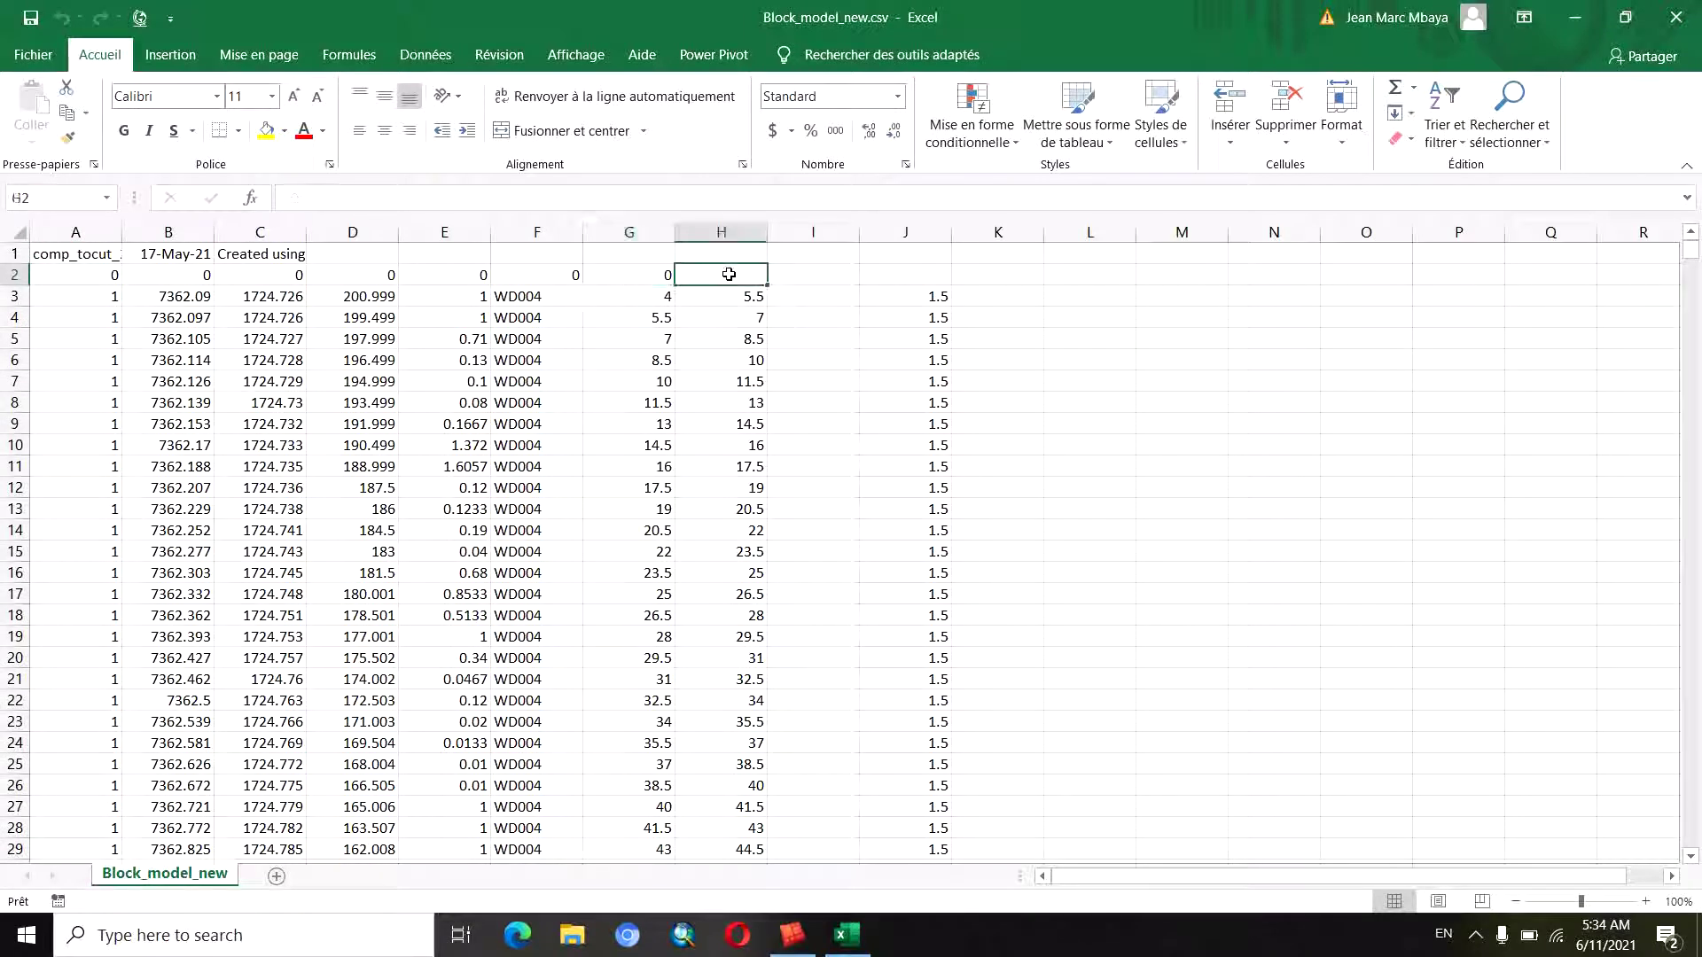
{"action": "left_click", "coordinate": [654, 280]}
{"action": "left_click", "coordinate": [711, 281]}
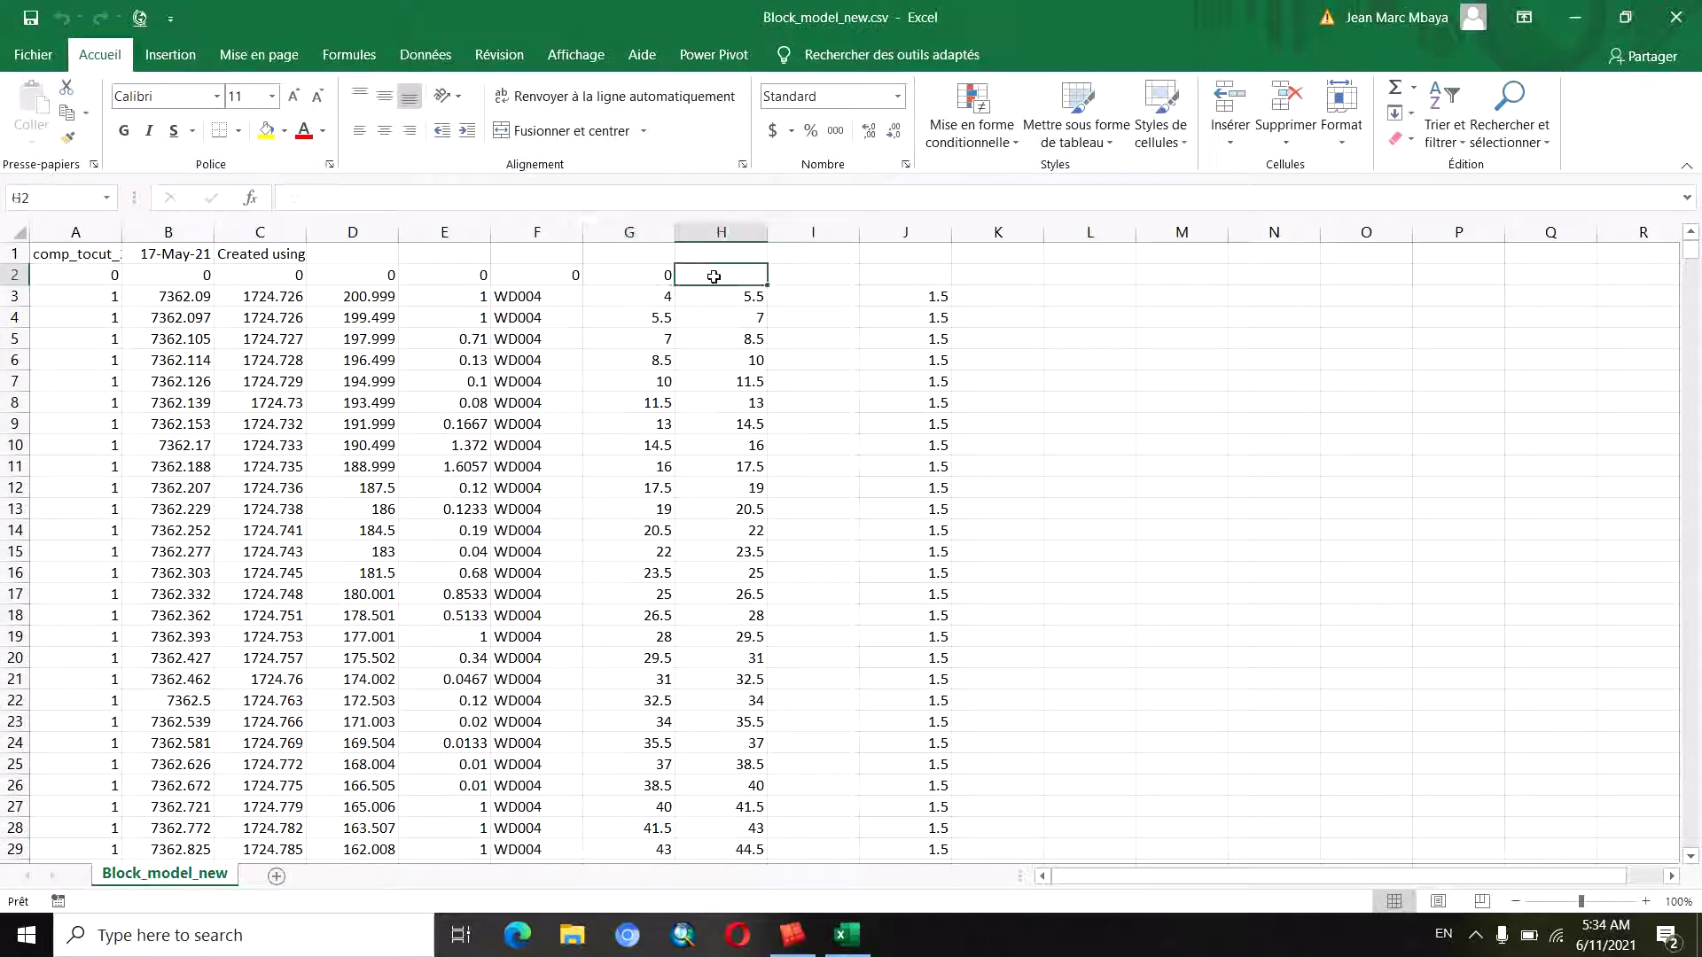
{"action": "left_click", "coordinate": [637, 280]}
{"action": "left_click", "coordinate": [727, 281]}
{"action": "left_click", "coordinate": [901, 271]}
{"action": "left_click", "coordinate": [802, 231]}
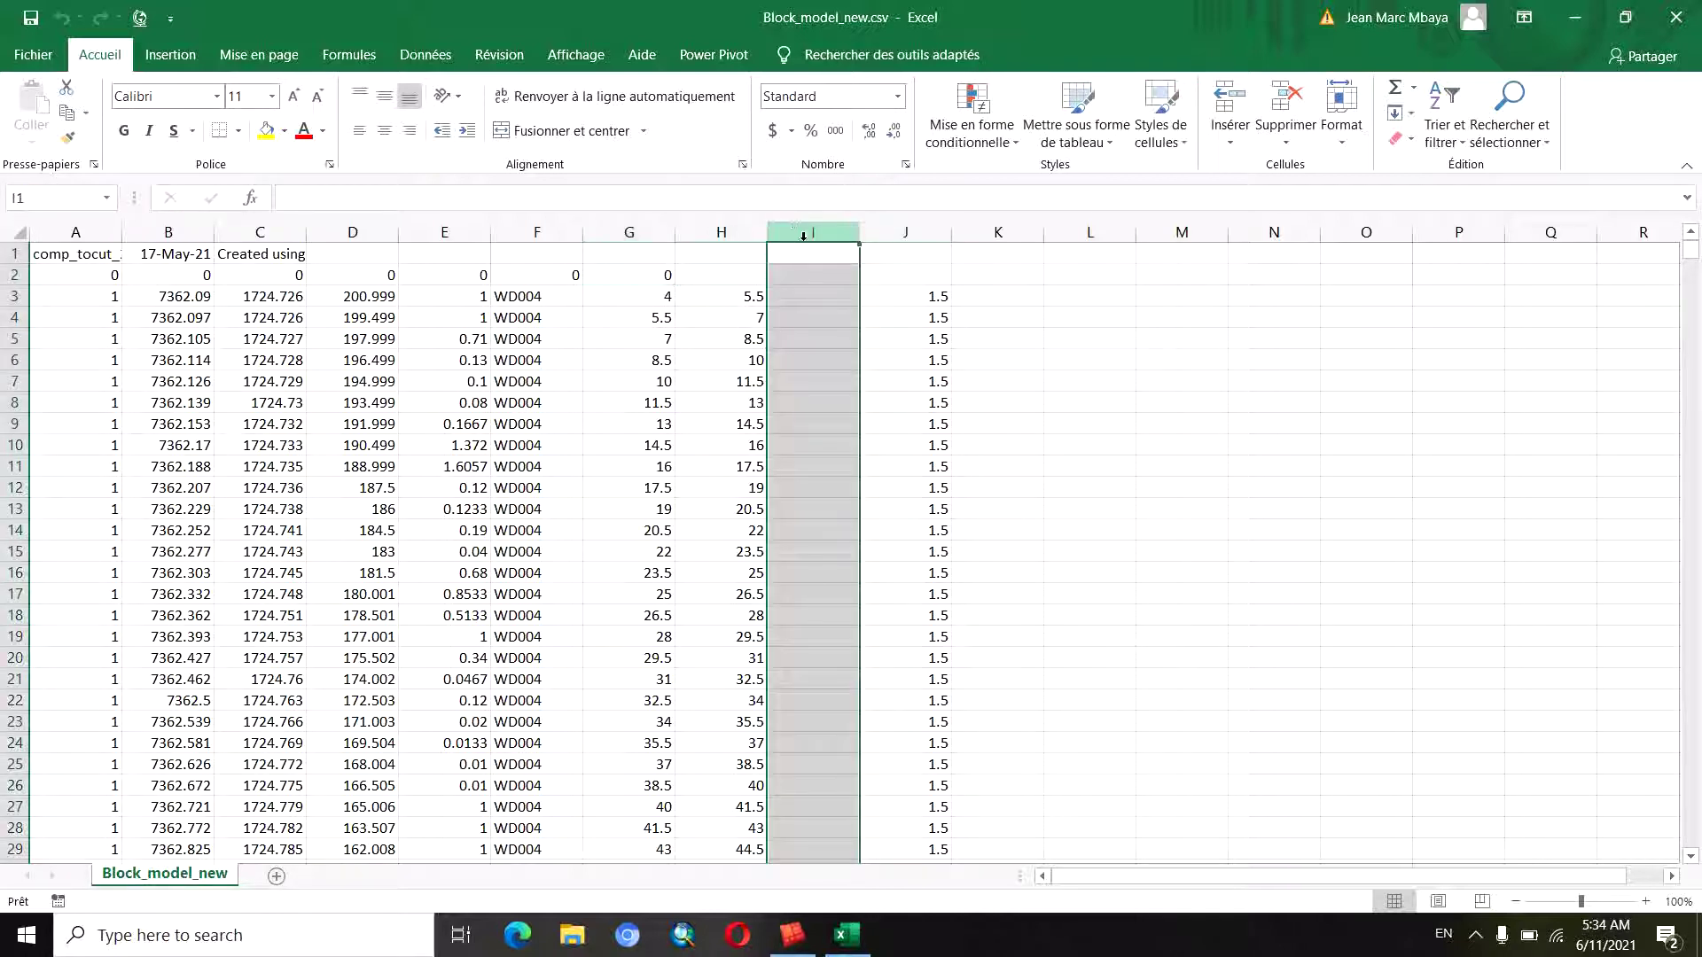
{"action": "left_click", "coordinate": [181, 339]}
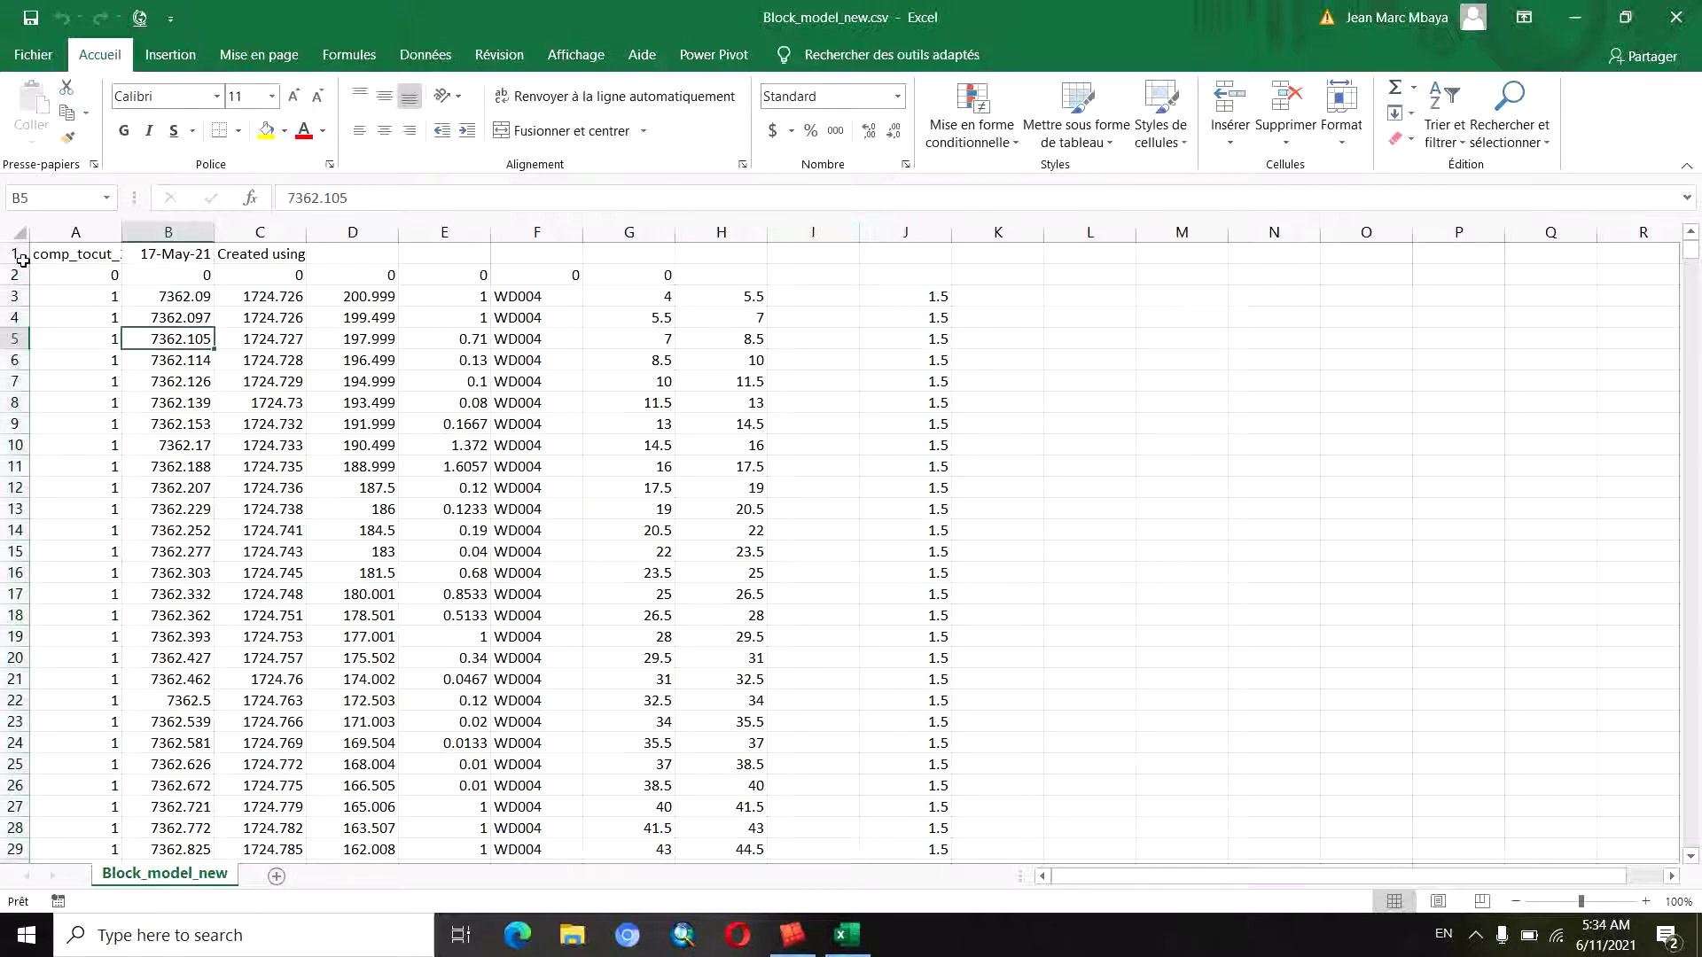
Delete the two original header rows and insert one blank row 1 above the data
{"action": "left_click_drag", "start_coordinate": [13, 255], "coordinate": [13, 275]}
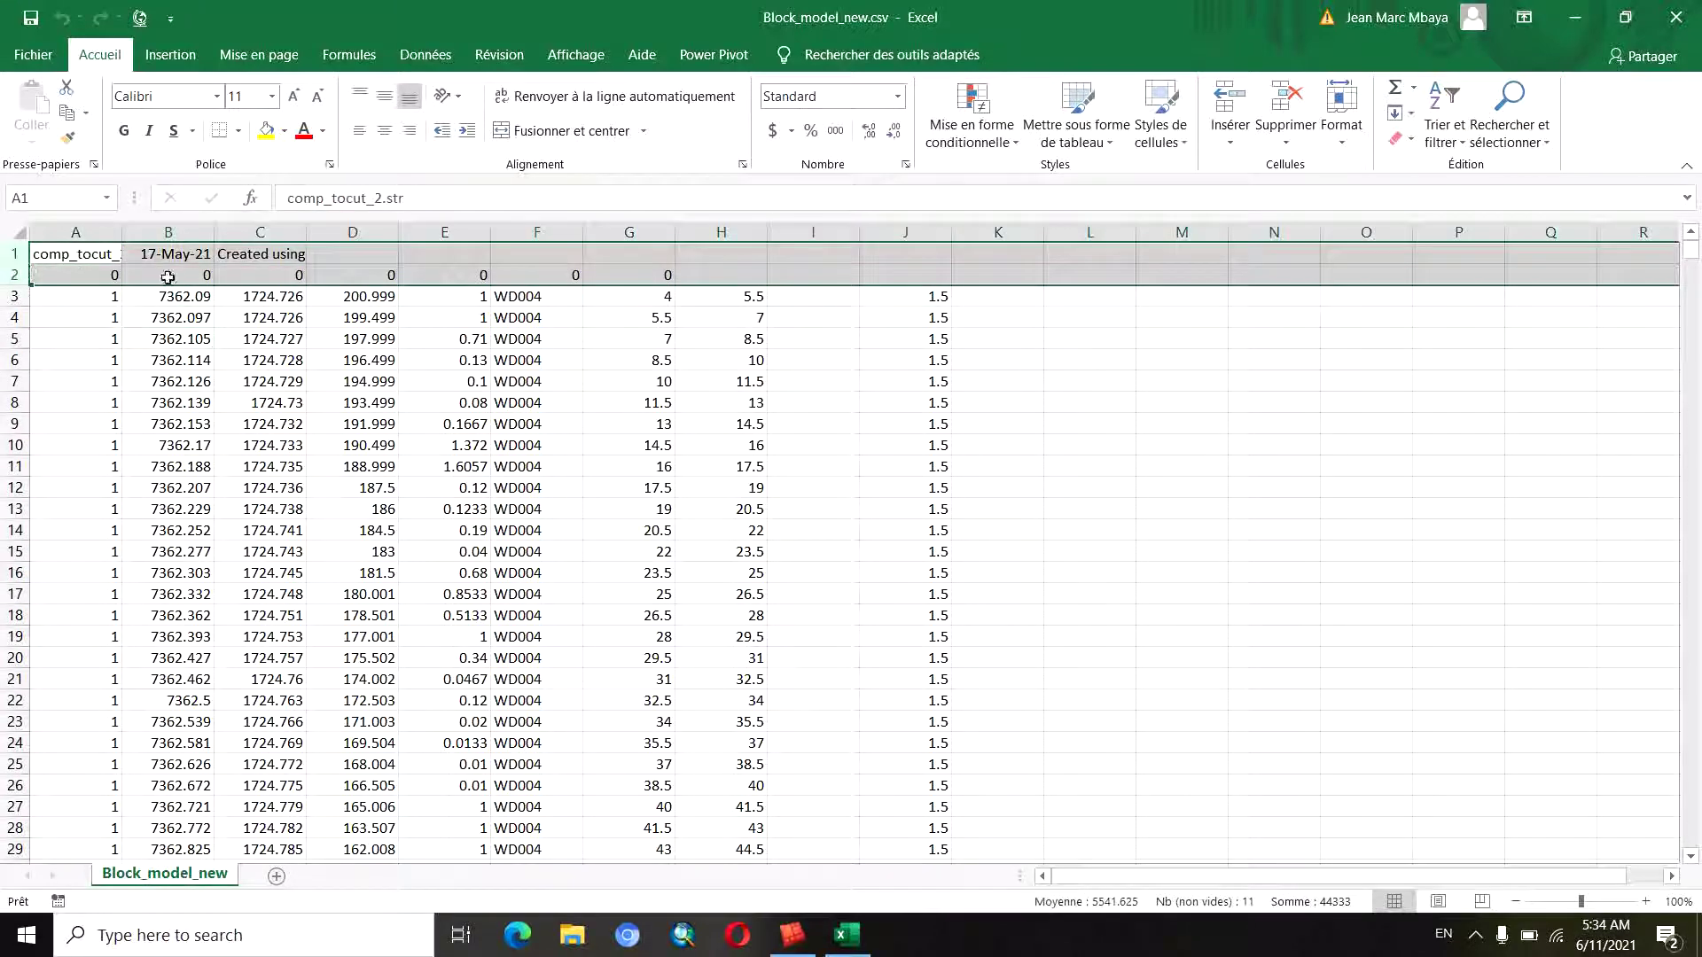
{"action": "left_click", "coordinate": [1285, 99]}
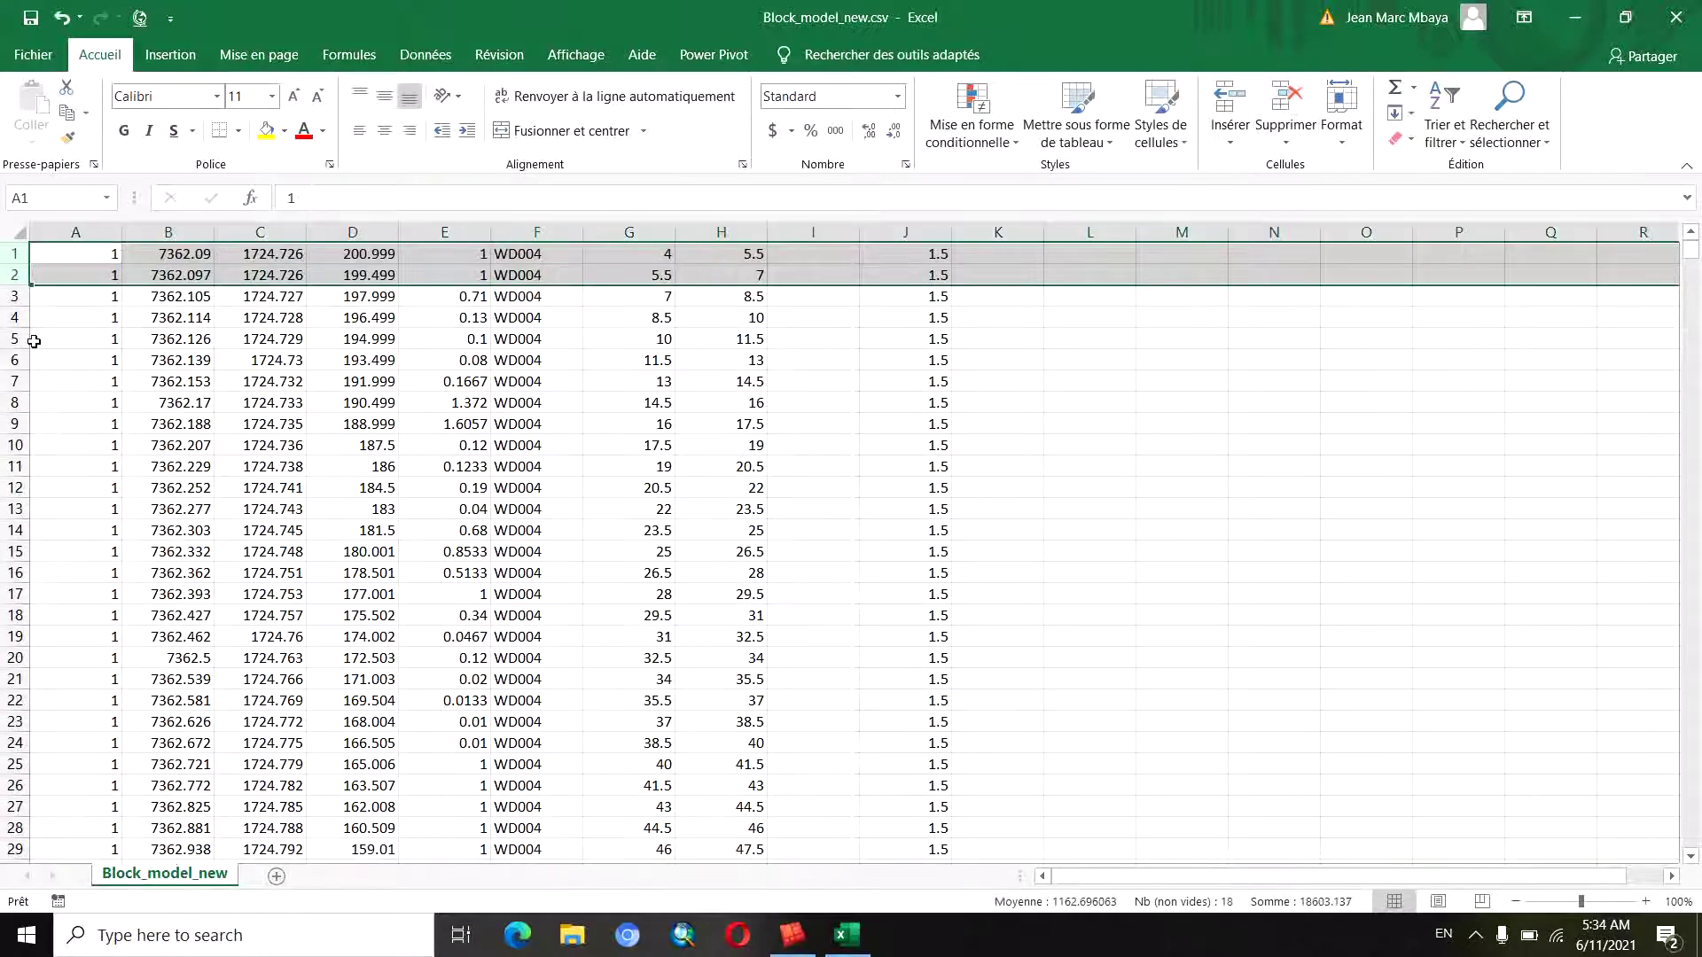
{"action": "left_click", "coordinate": [15, 255]}
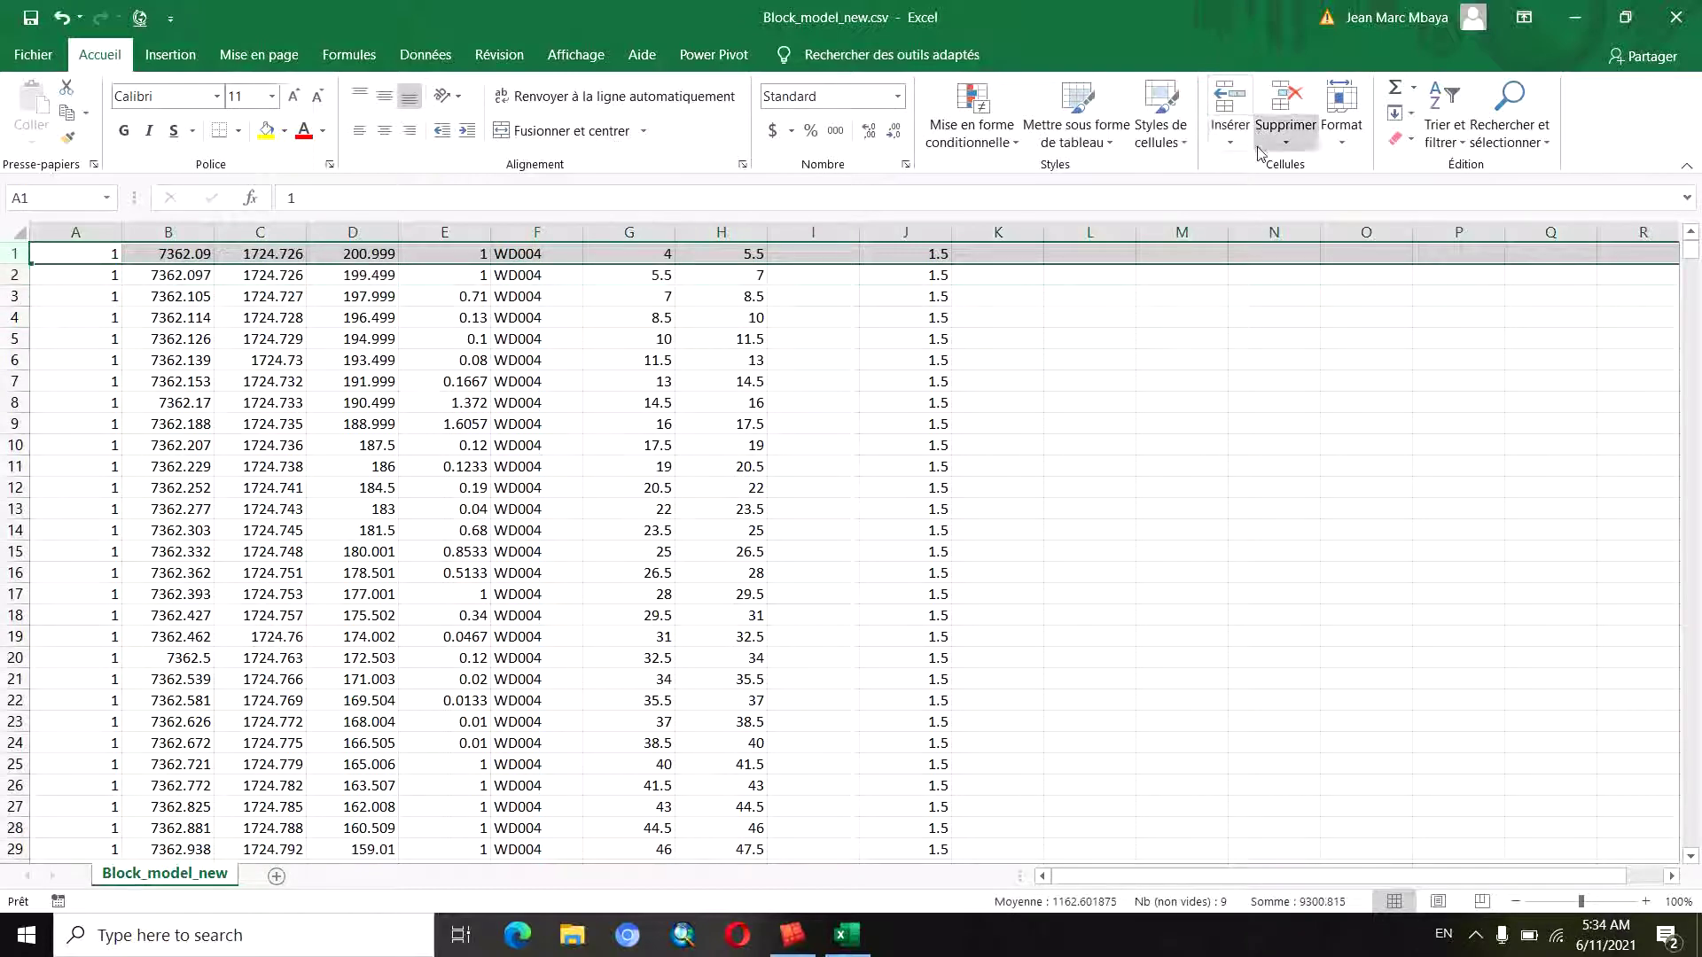
{"action": "left_click", "coordinate": [1230, 102]}
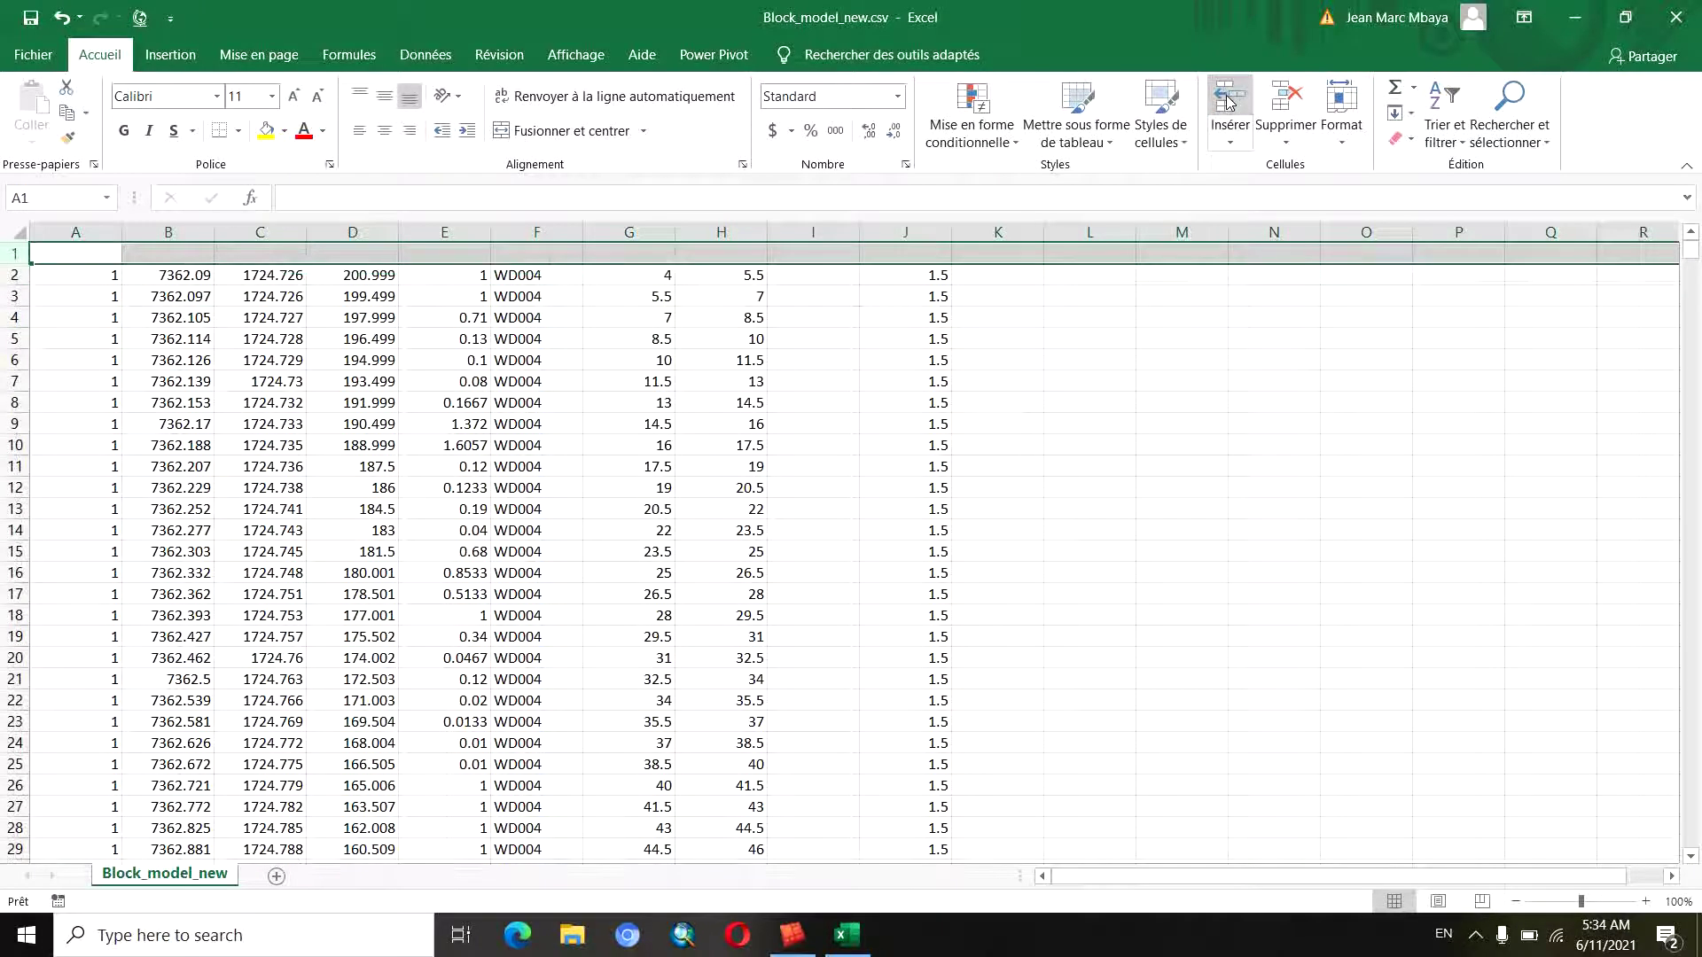
{"action": "left_click", "coordinate": [176, 258]}
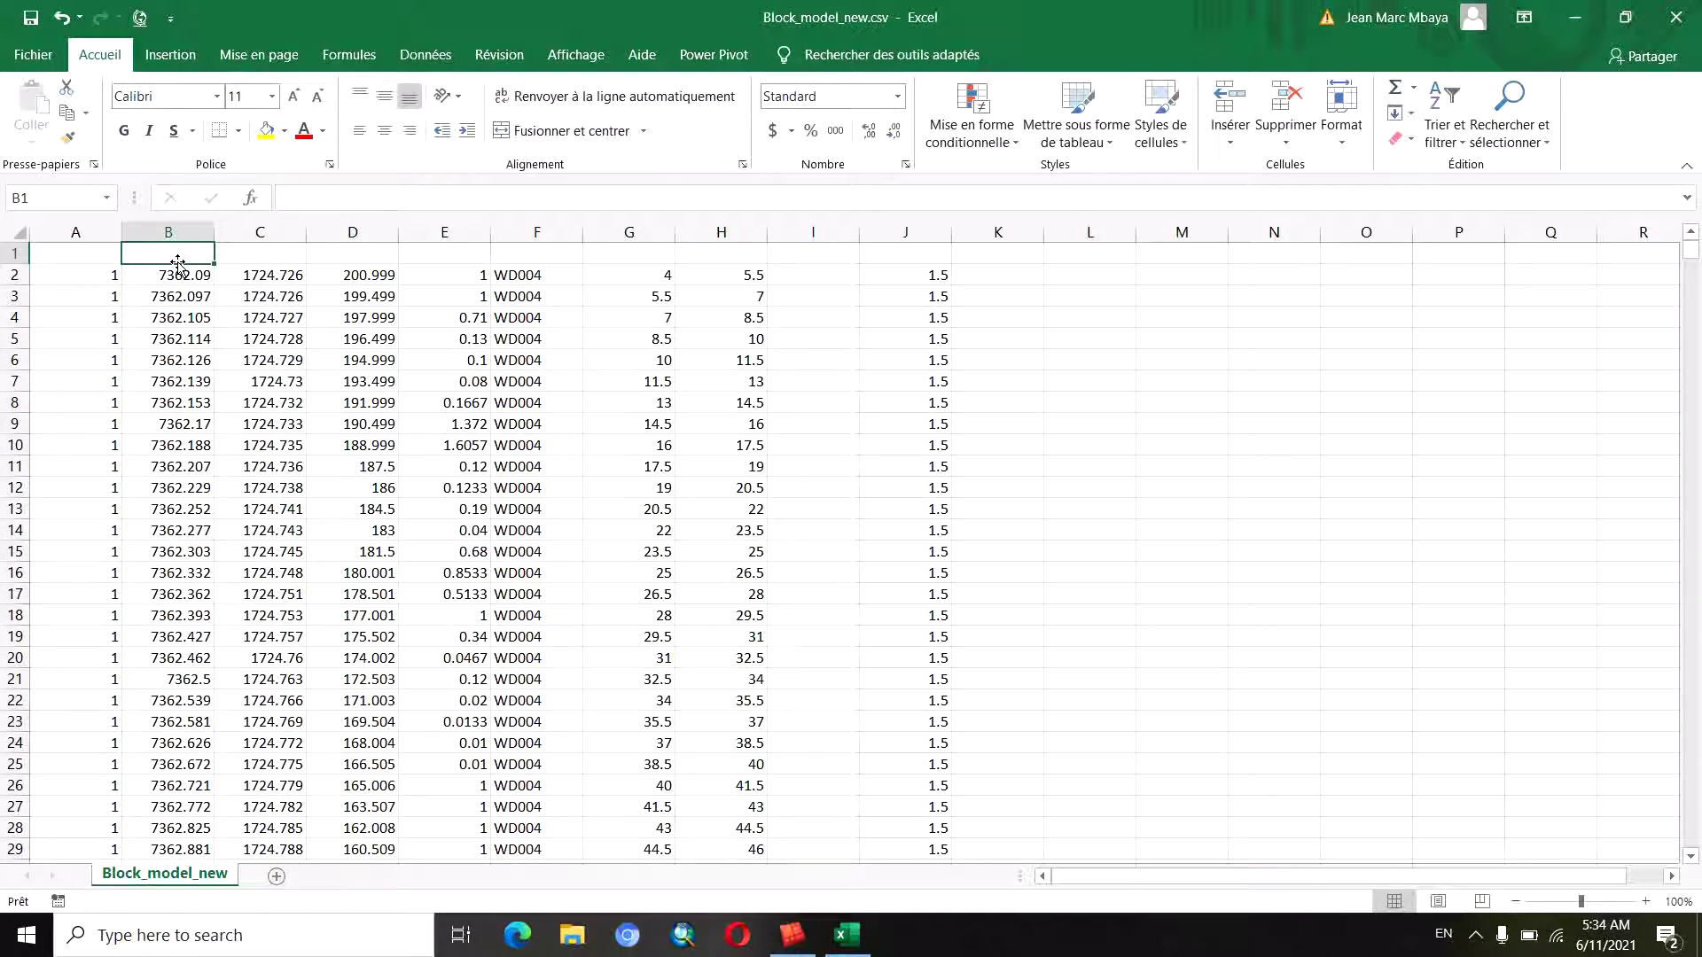
Enter headings Y, X, Z, Gold and Hole_ID in B1 through F1
{"action": "type", "text": "Y"}
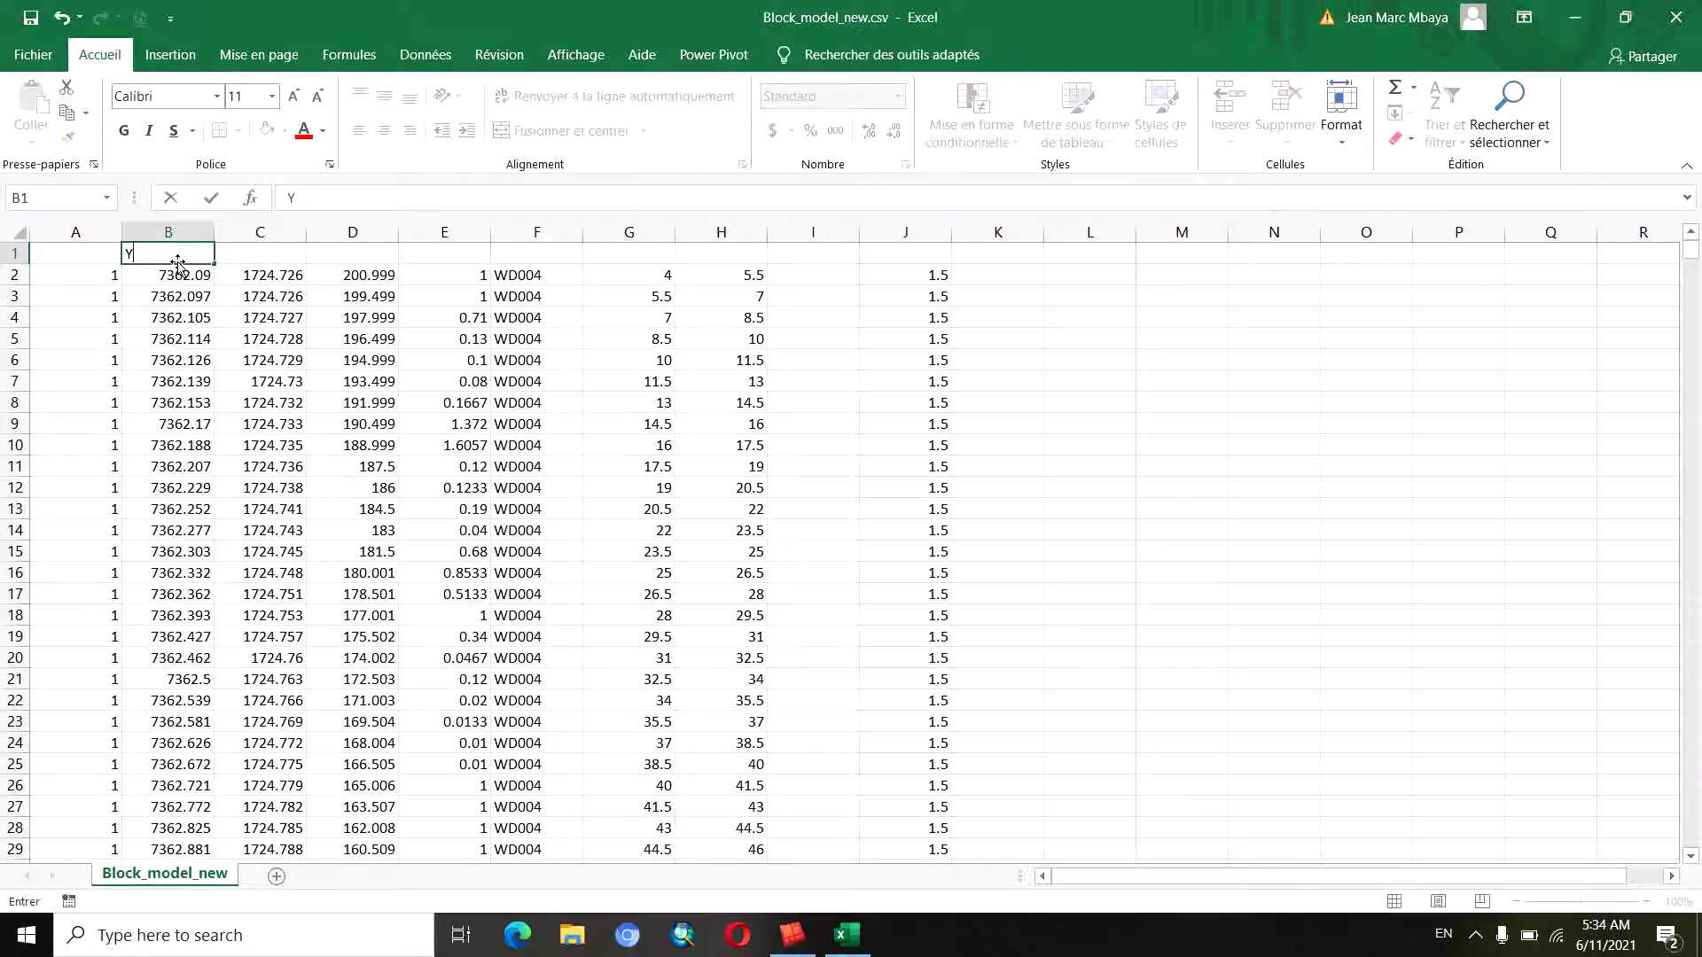
{"action": "key", "text": "Tab"}
{"action": "type", "text": "X"}
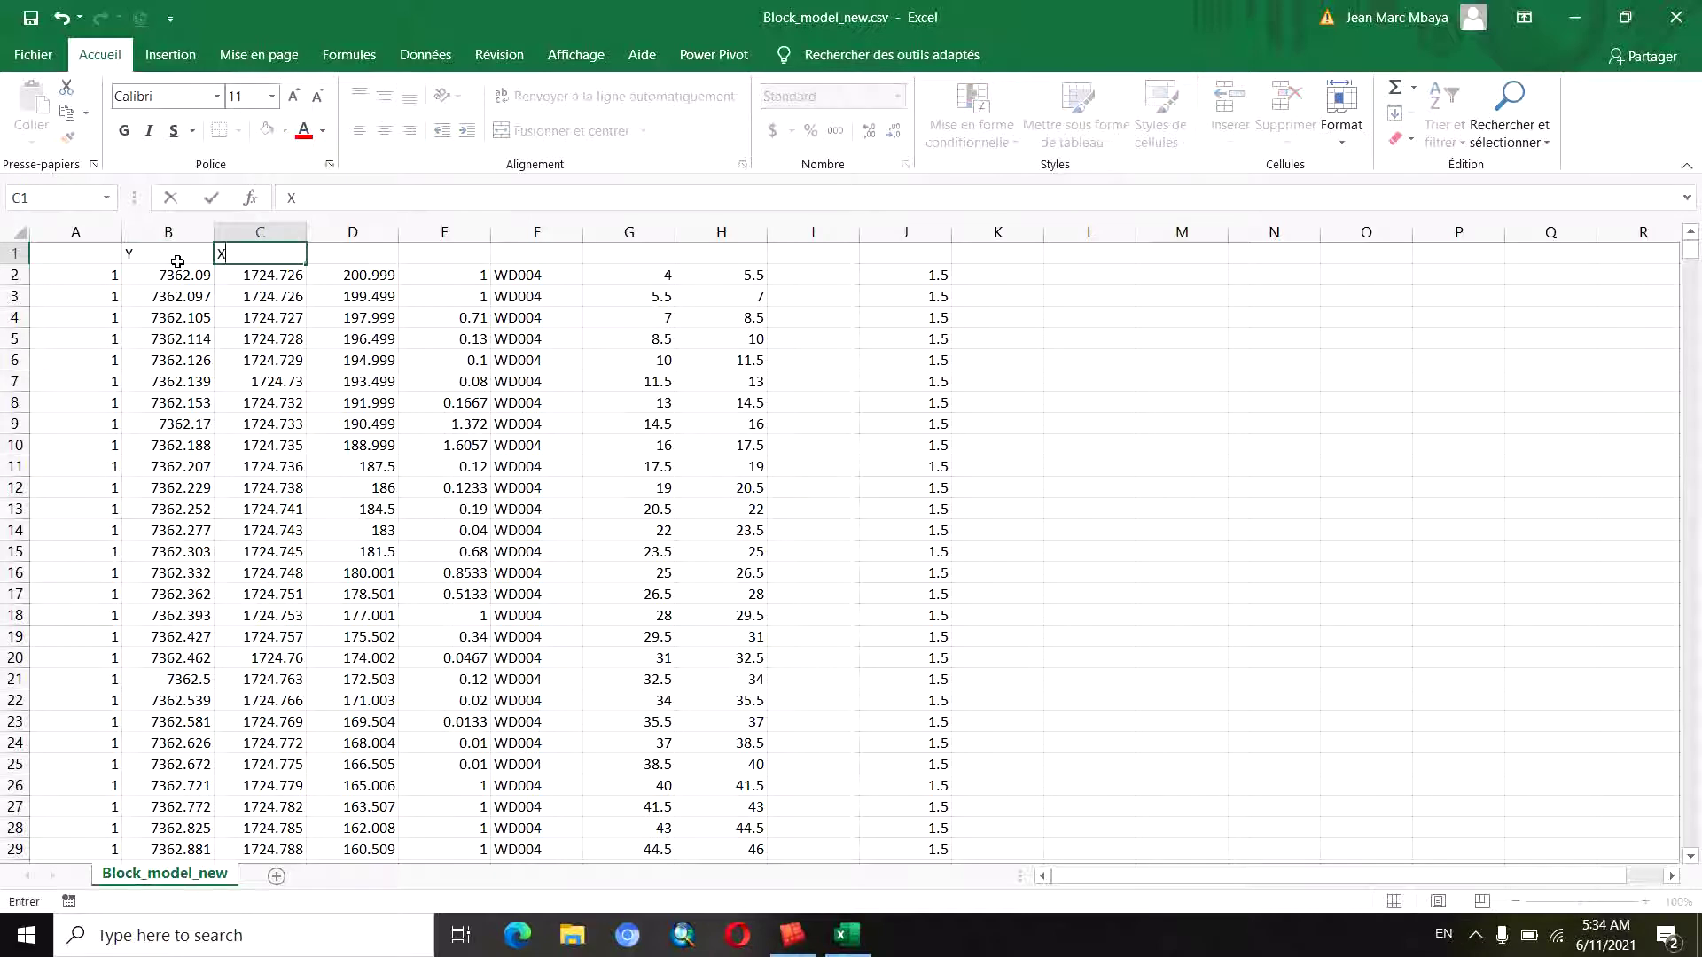
{"action": "key", "text": "Tab"}
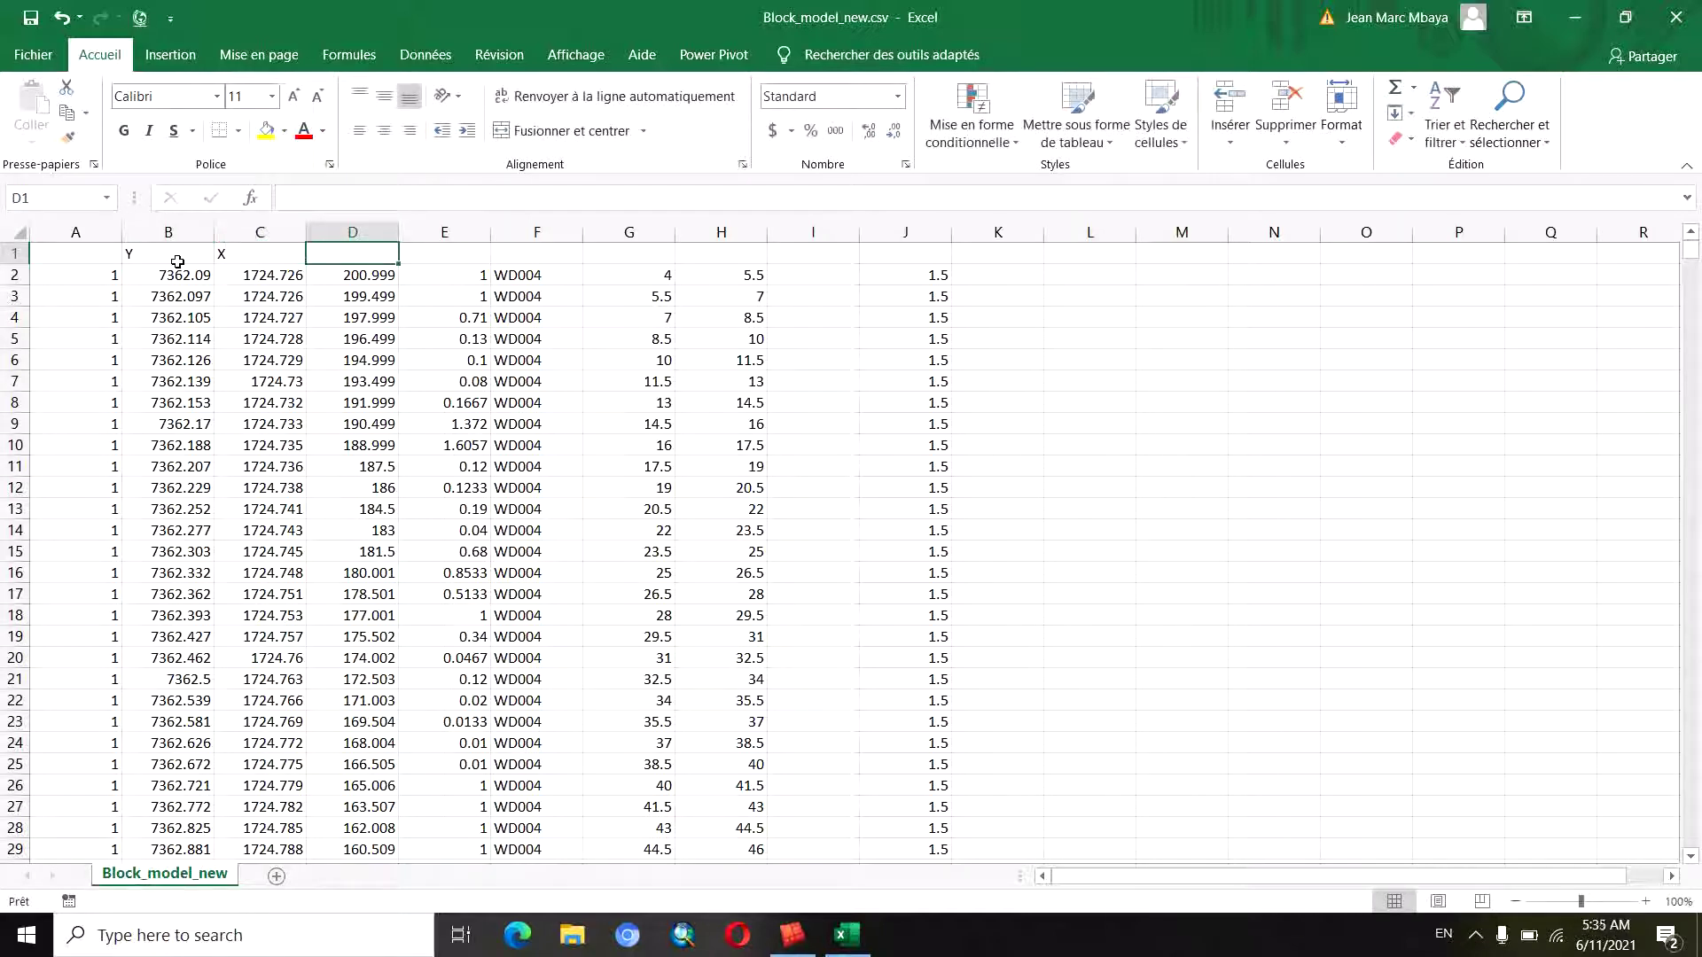
{"action": "type", "text": "Z"}
{"action": "key", "text": "Tab"}
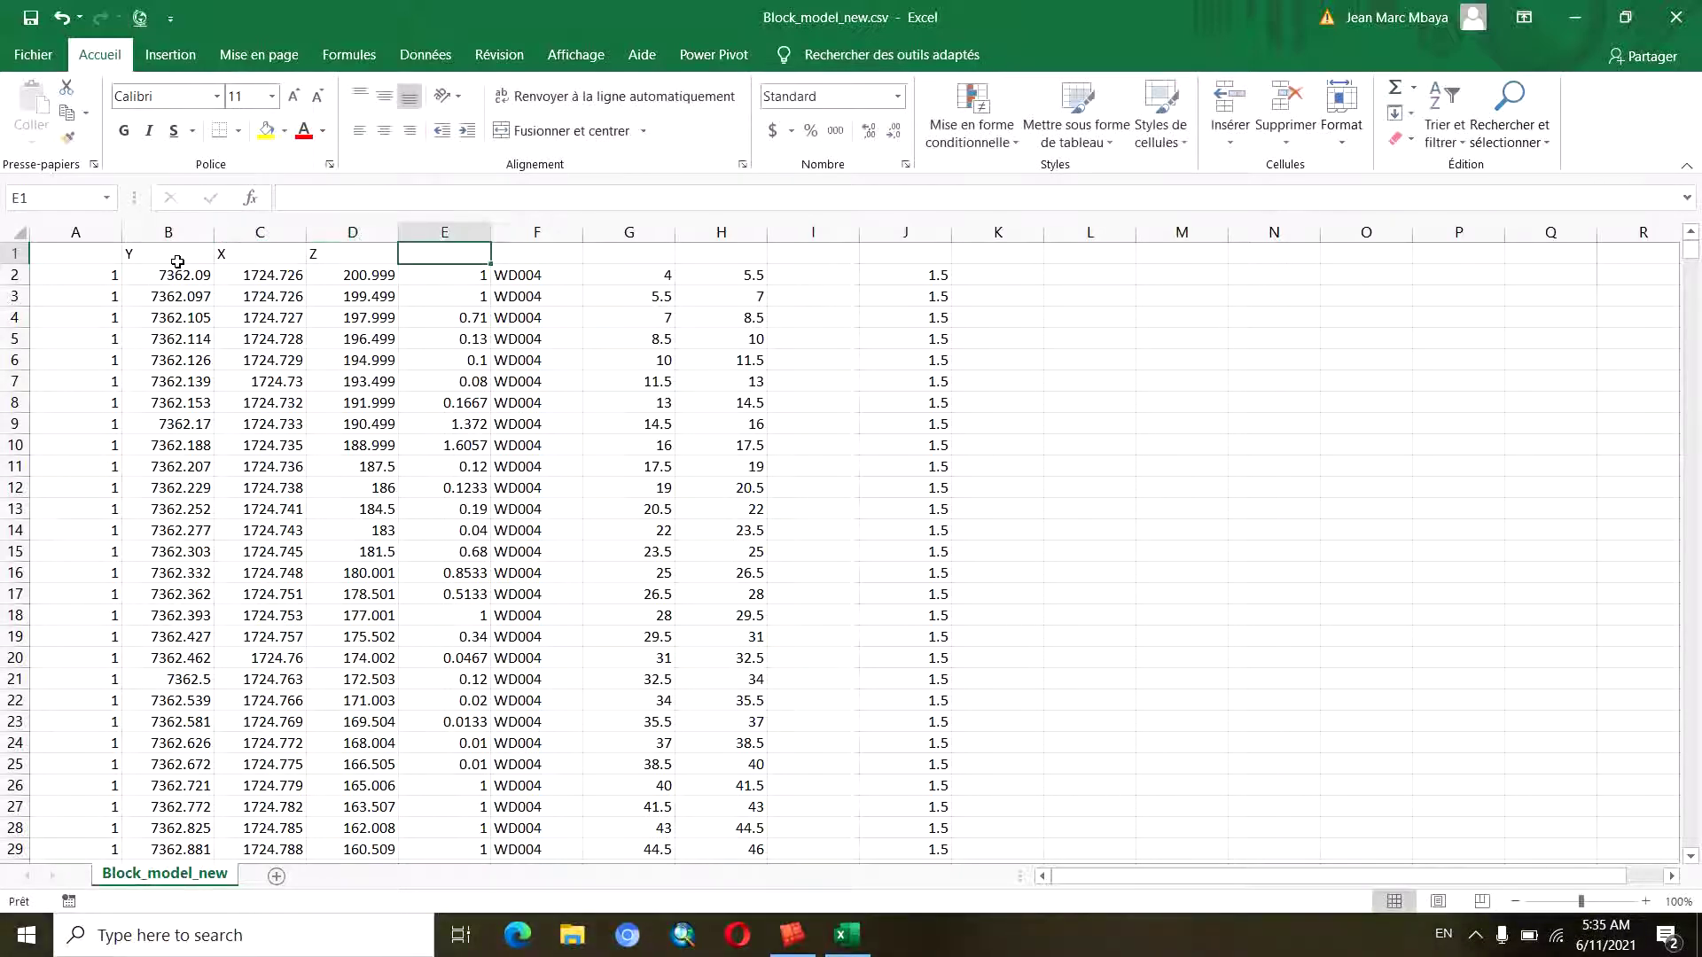
{"action": "type", "text": "Gold"}
{"action": "key", "text": "Tab"}
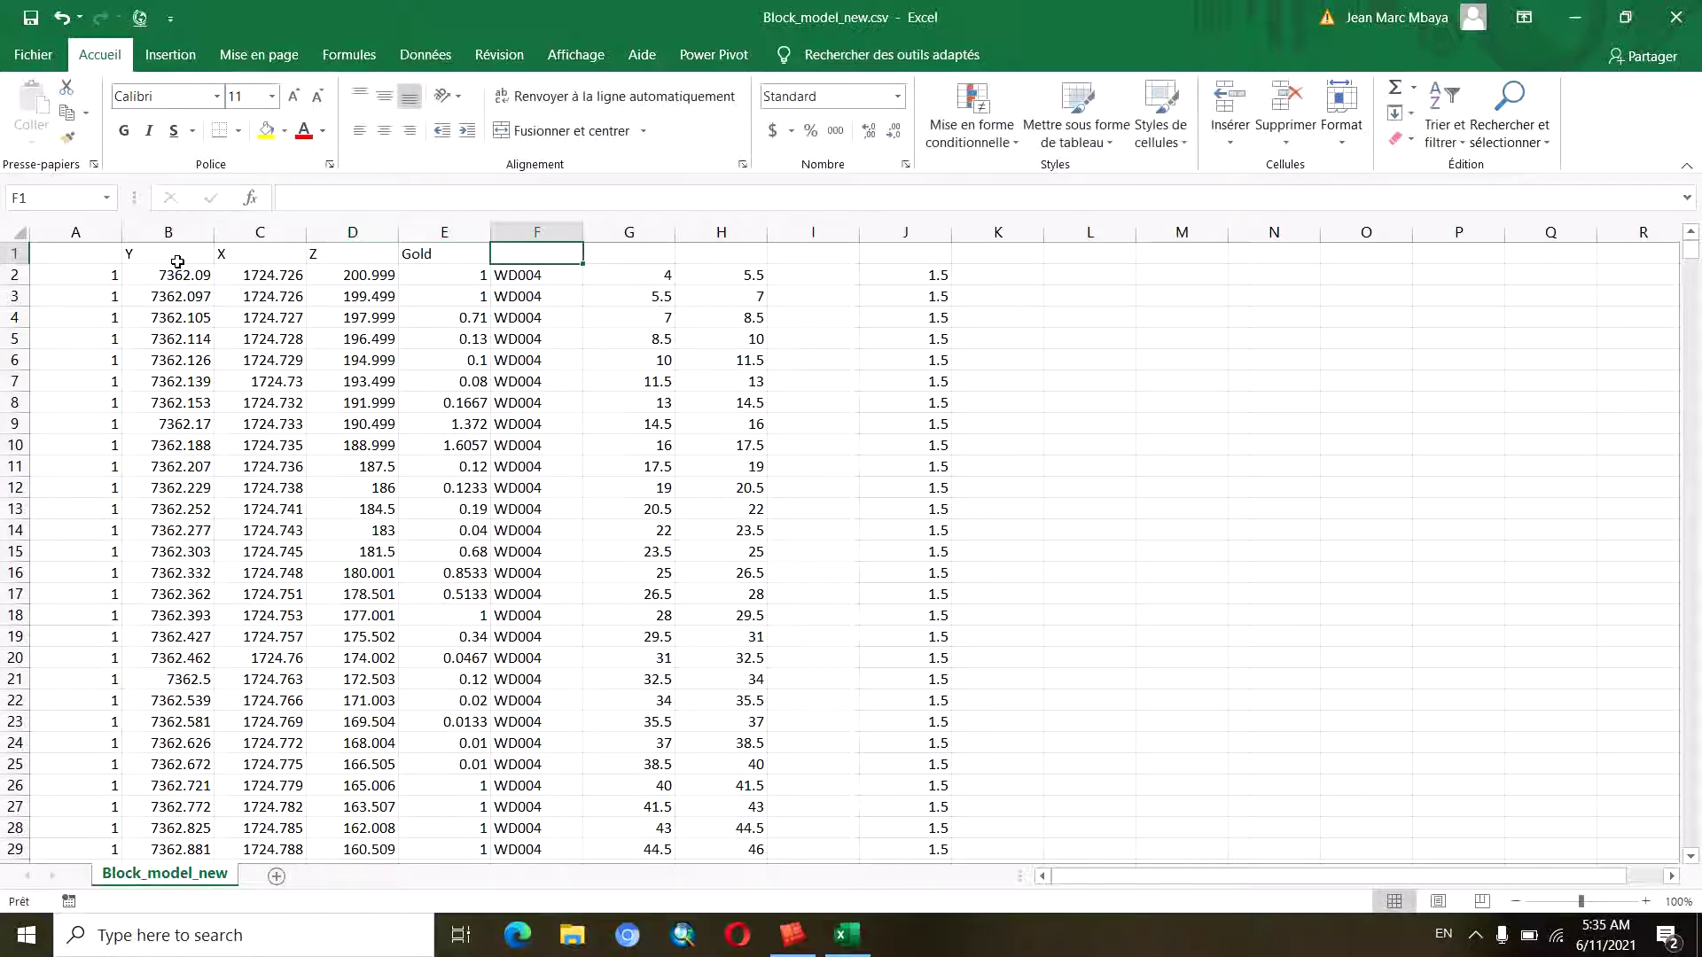
{"action": "type", "text": "Hole_I"}
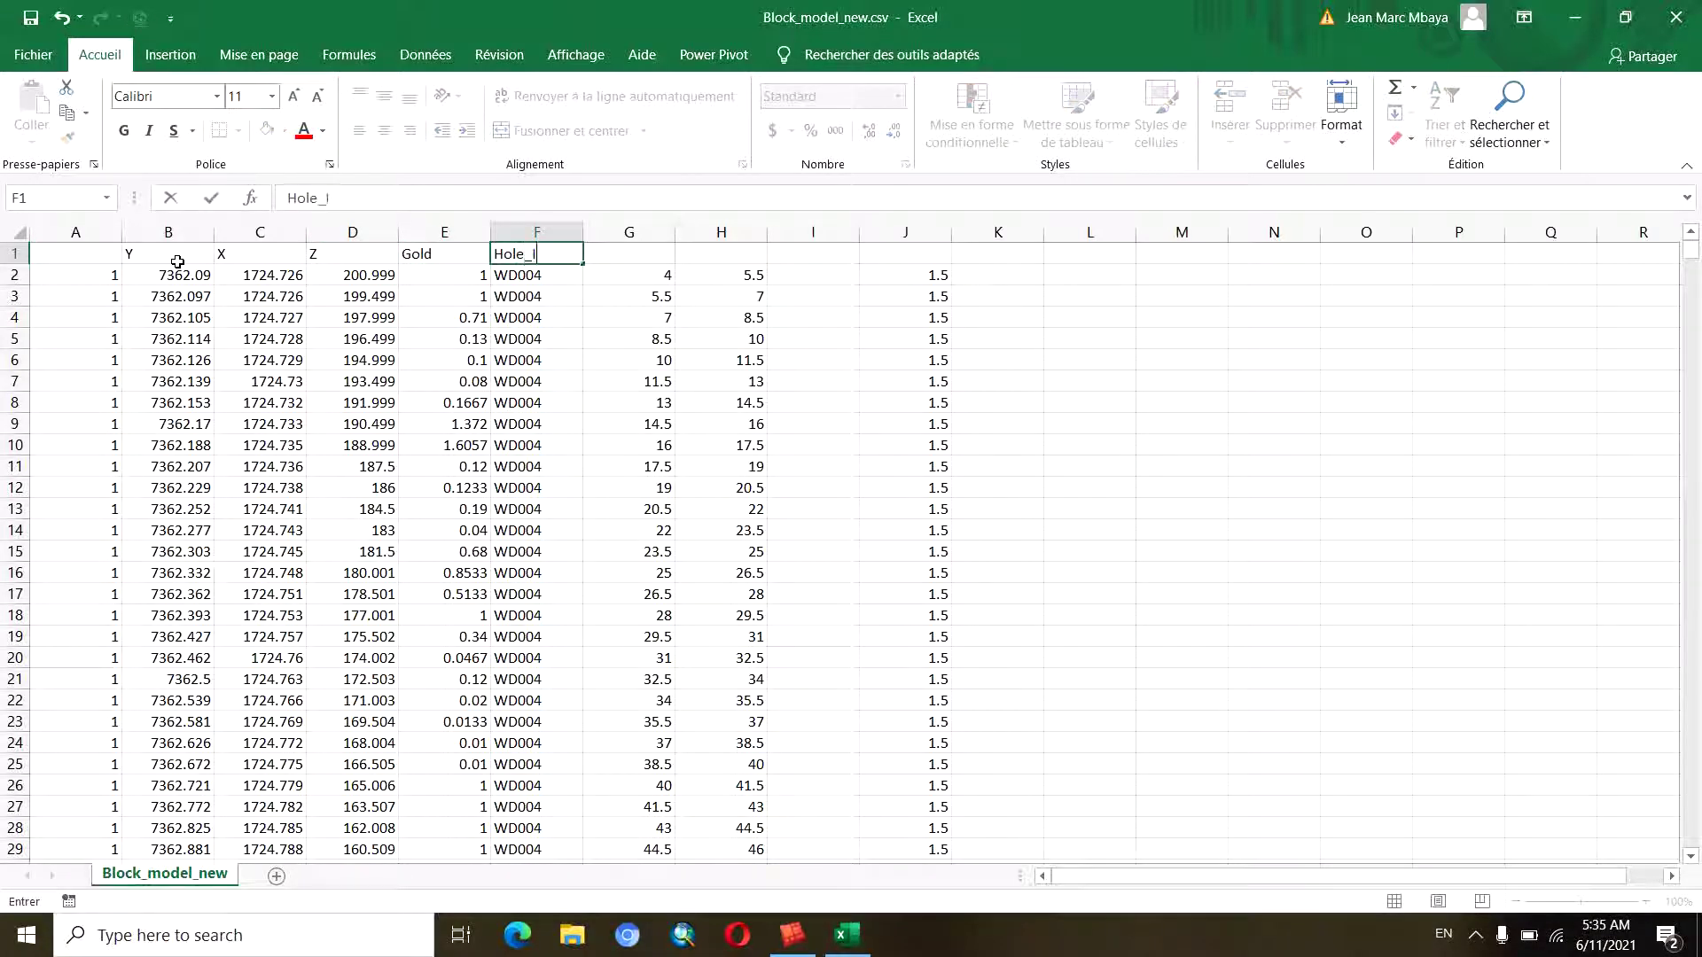
{"action": "type", "text": "D"}
{"action": "key", "text": "Tab"}
Enter headings From, To, Sg and Interval in G1 through J1
{"action": "type", "text": "D"}
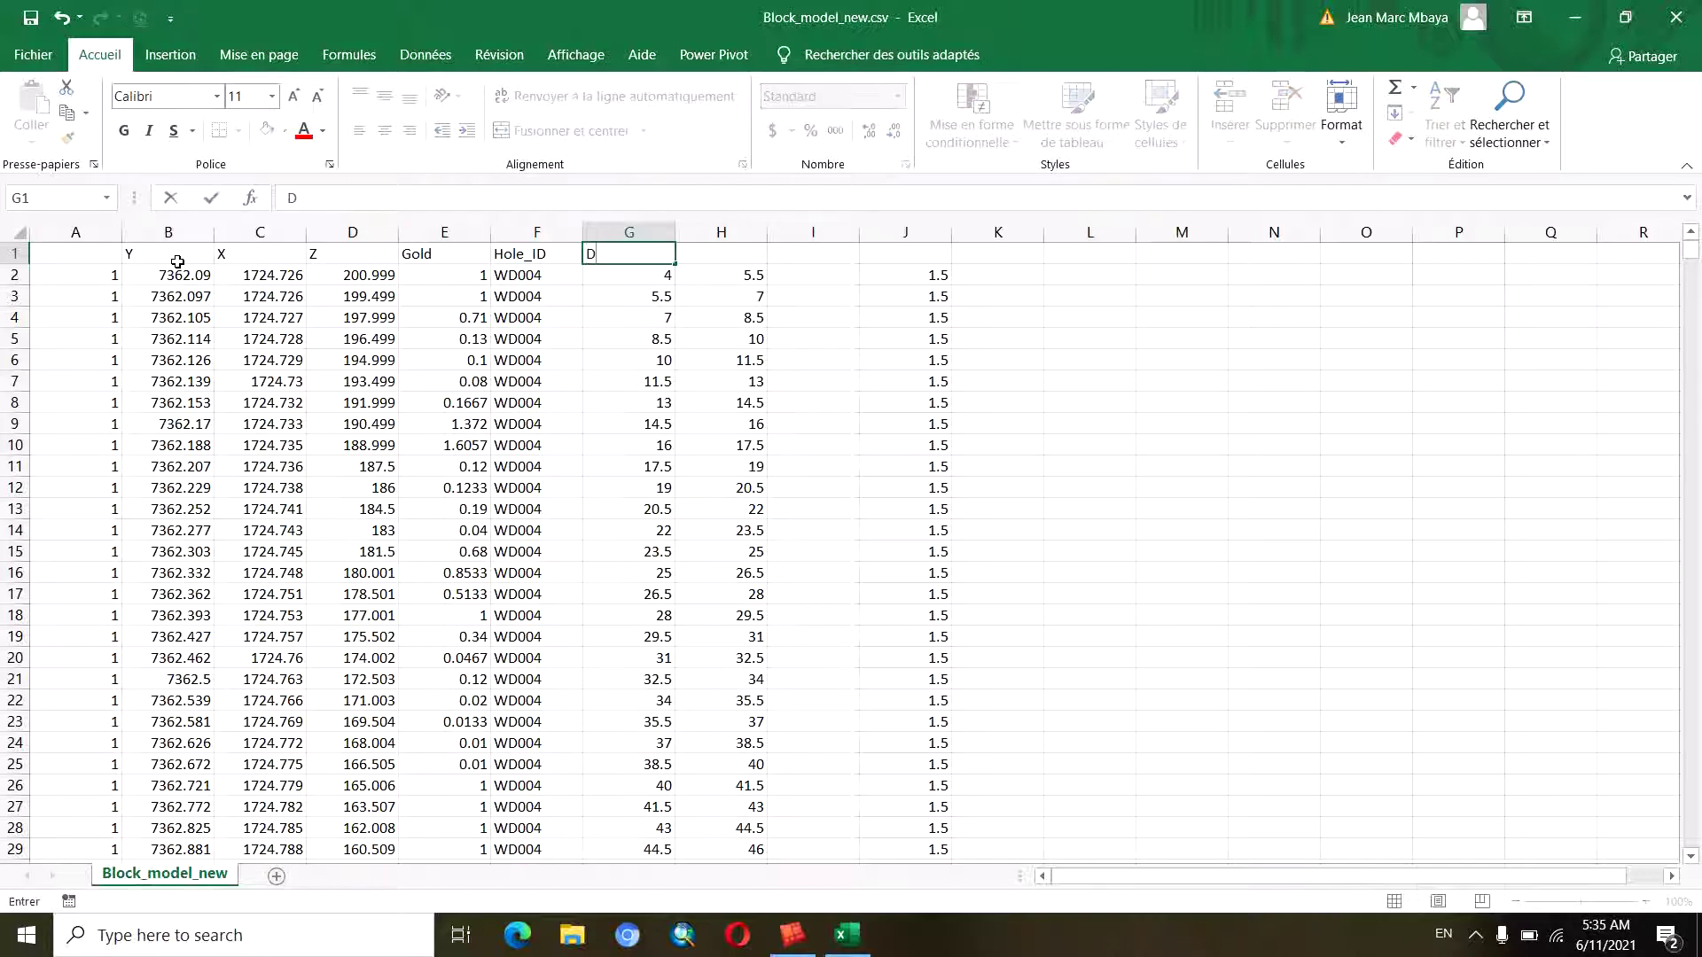
{"action": "type", "text": "rom"}
{"action": "key", "text": "Tab"}
{"action": "type", "text": "To"}
{"action": "key", "text": "Tab"}
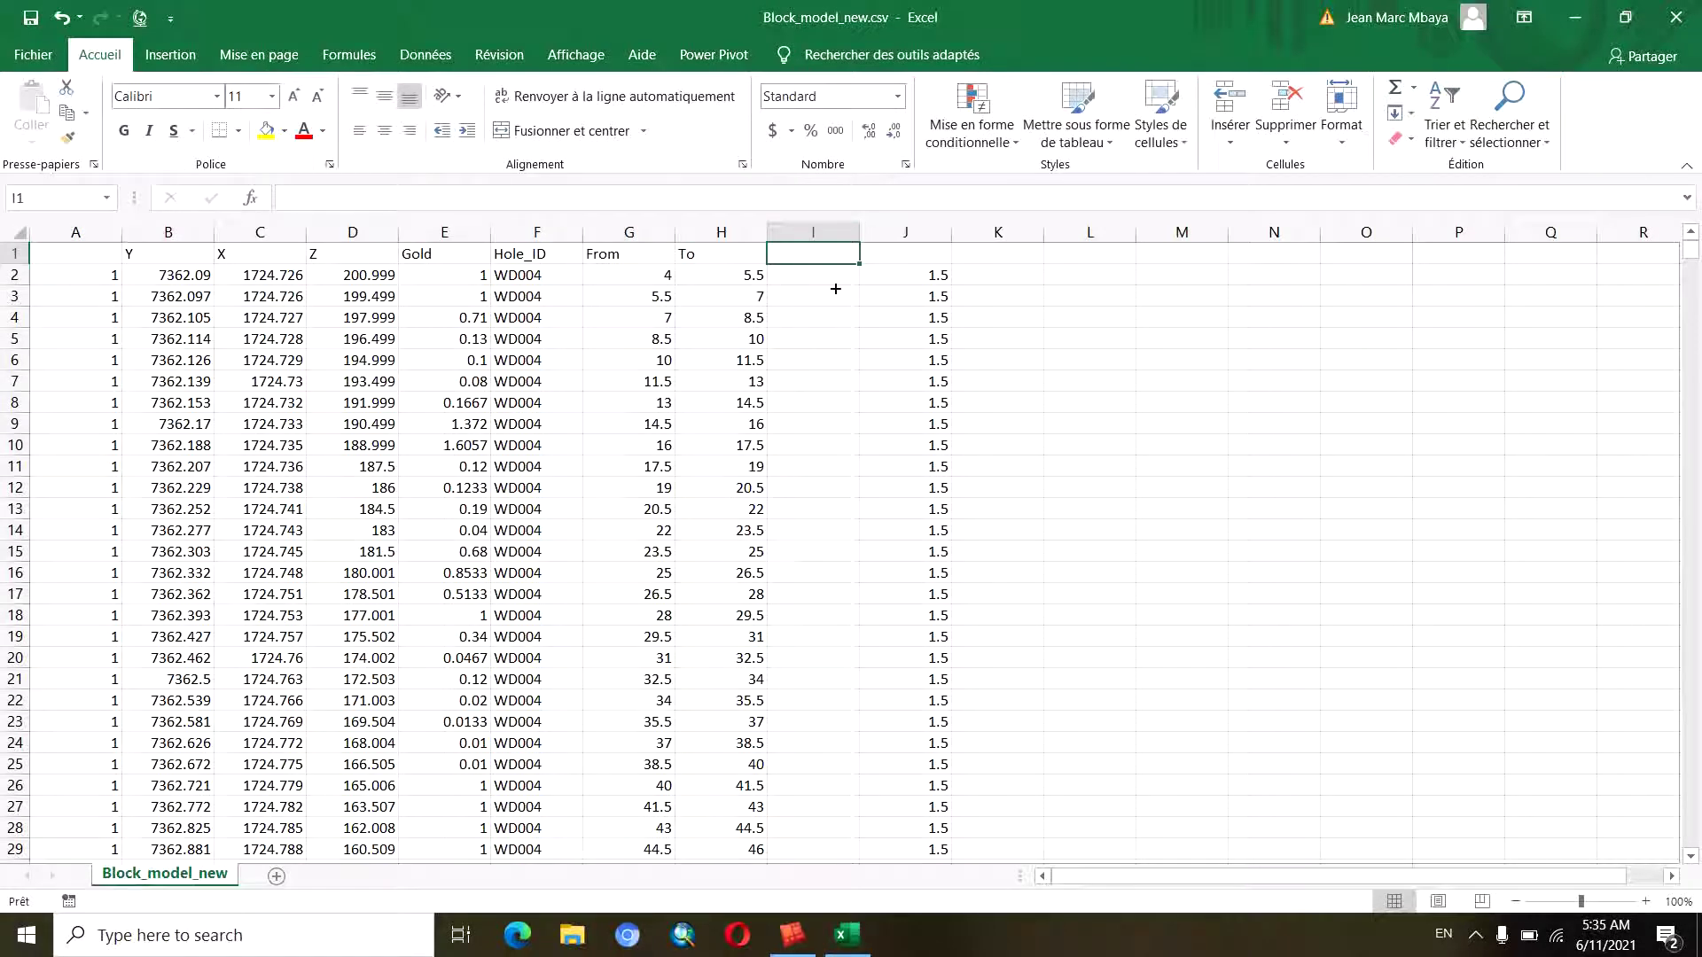
{"action": "type", "text": "Sg"}
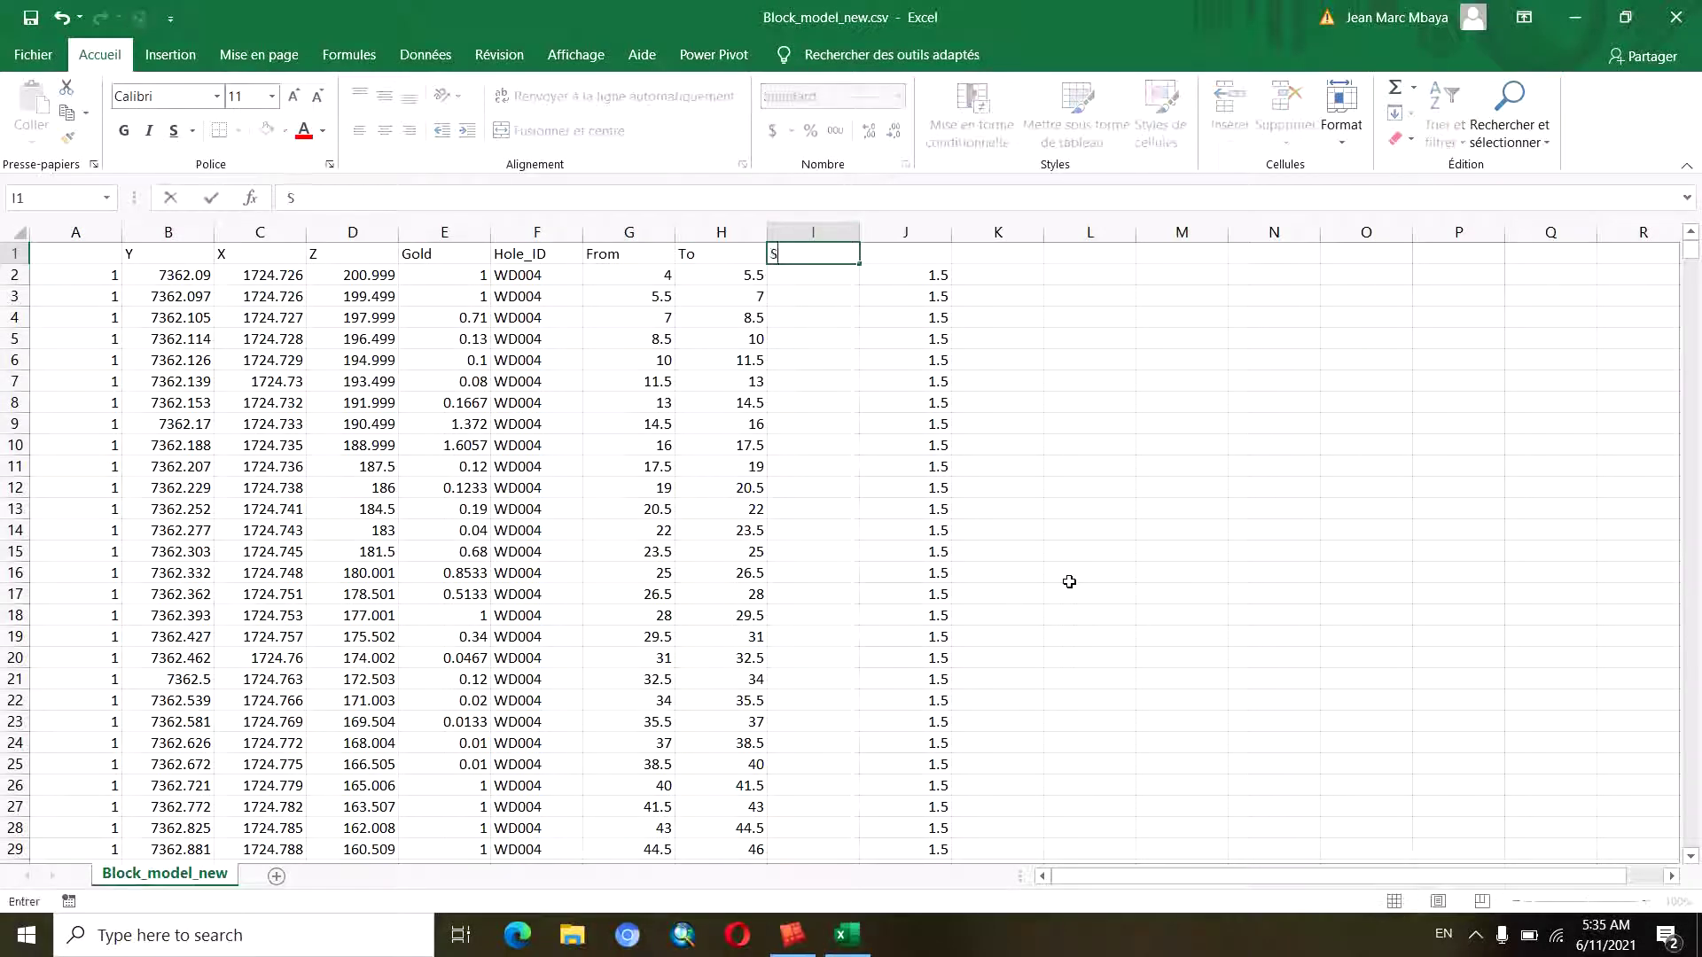
{"action": "key", "text": "Tab"}
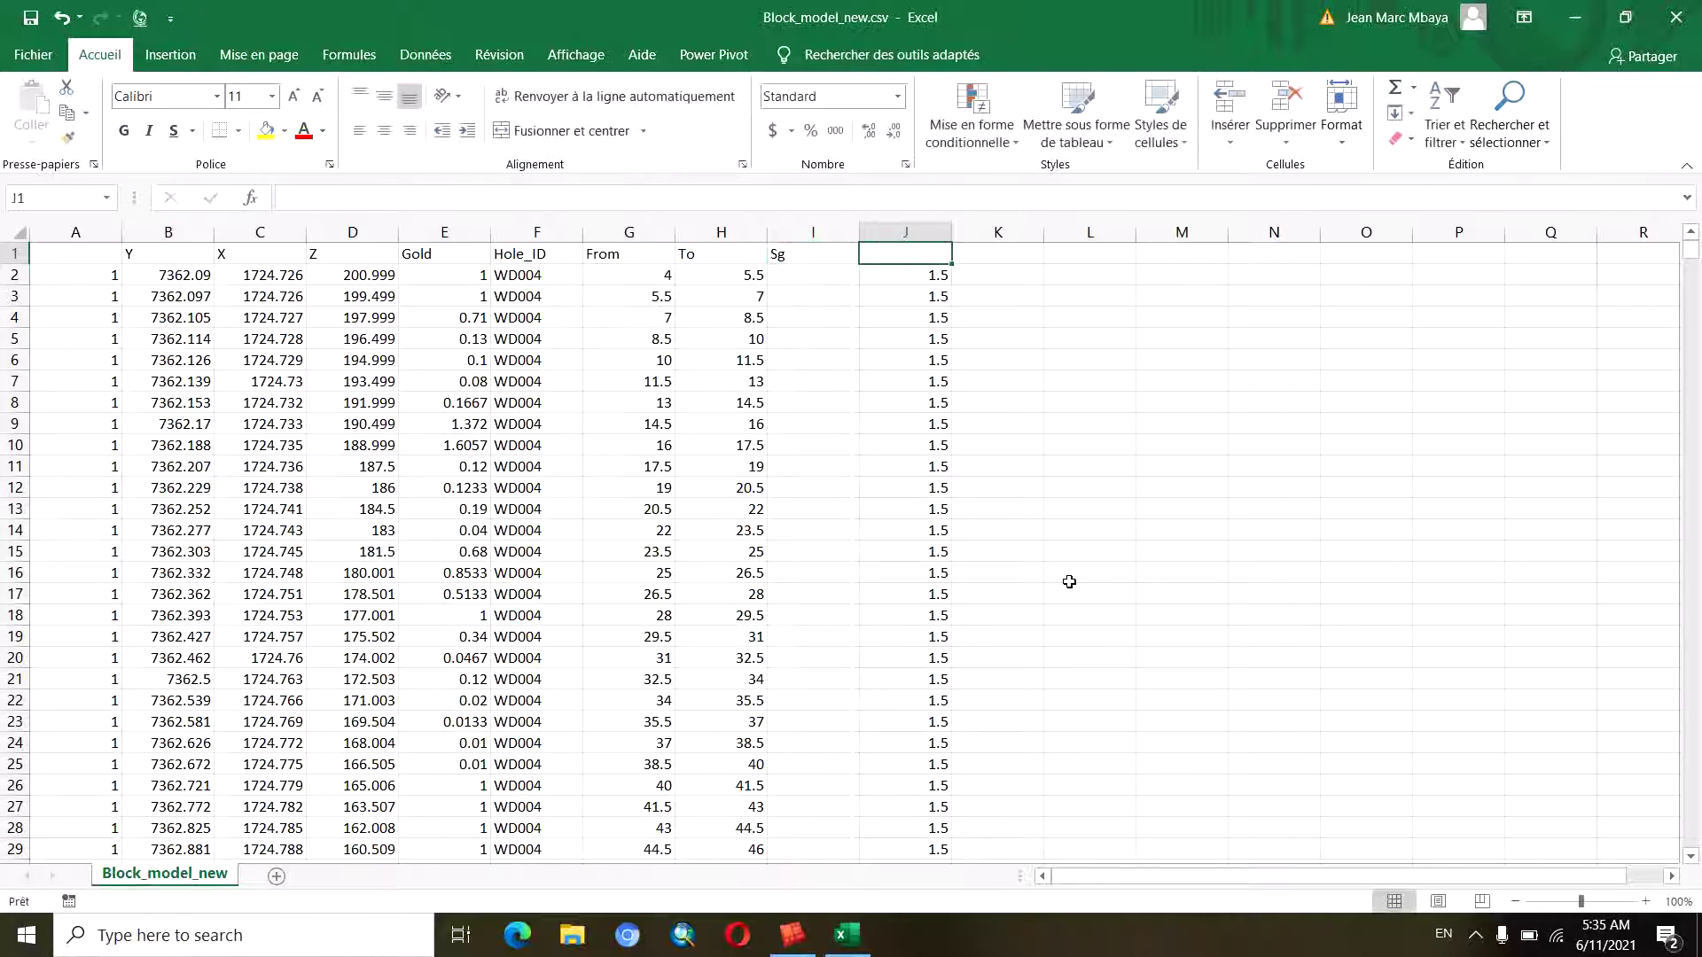
{"action": "type", "text": "Interval"}
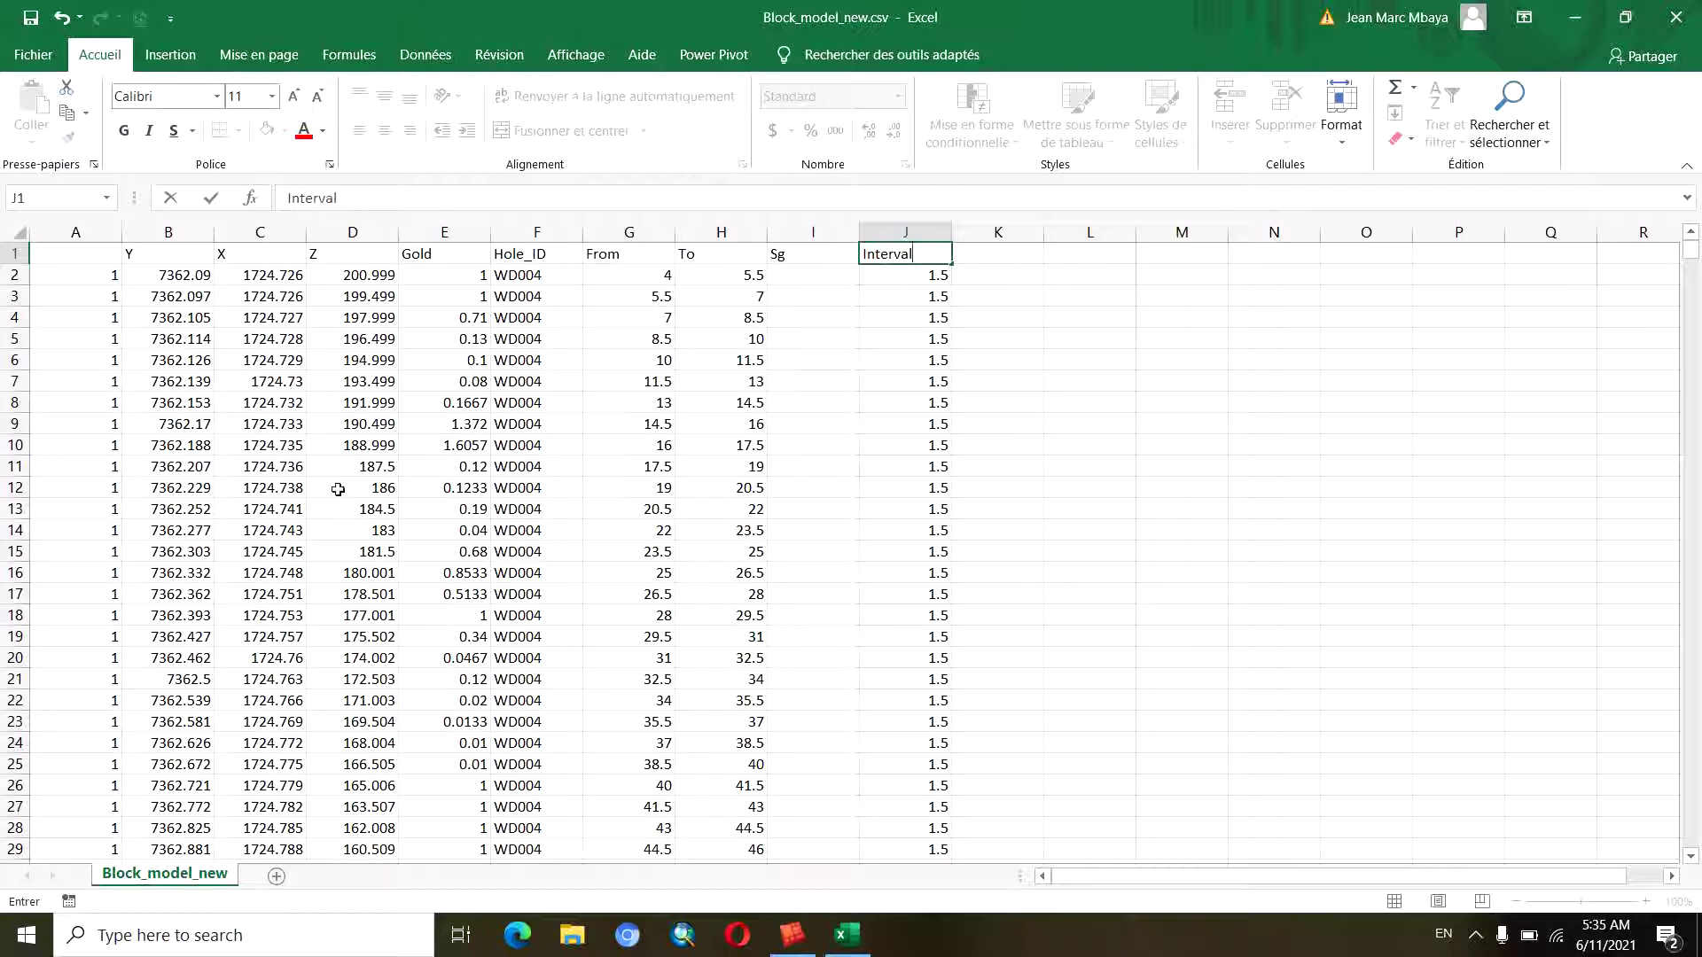
{"action": "left_click", "coordinate": [471, 600]}
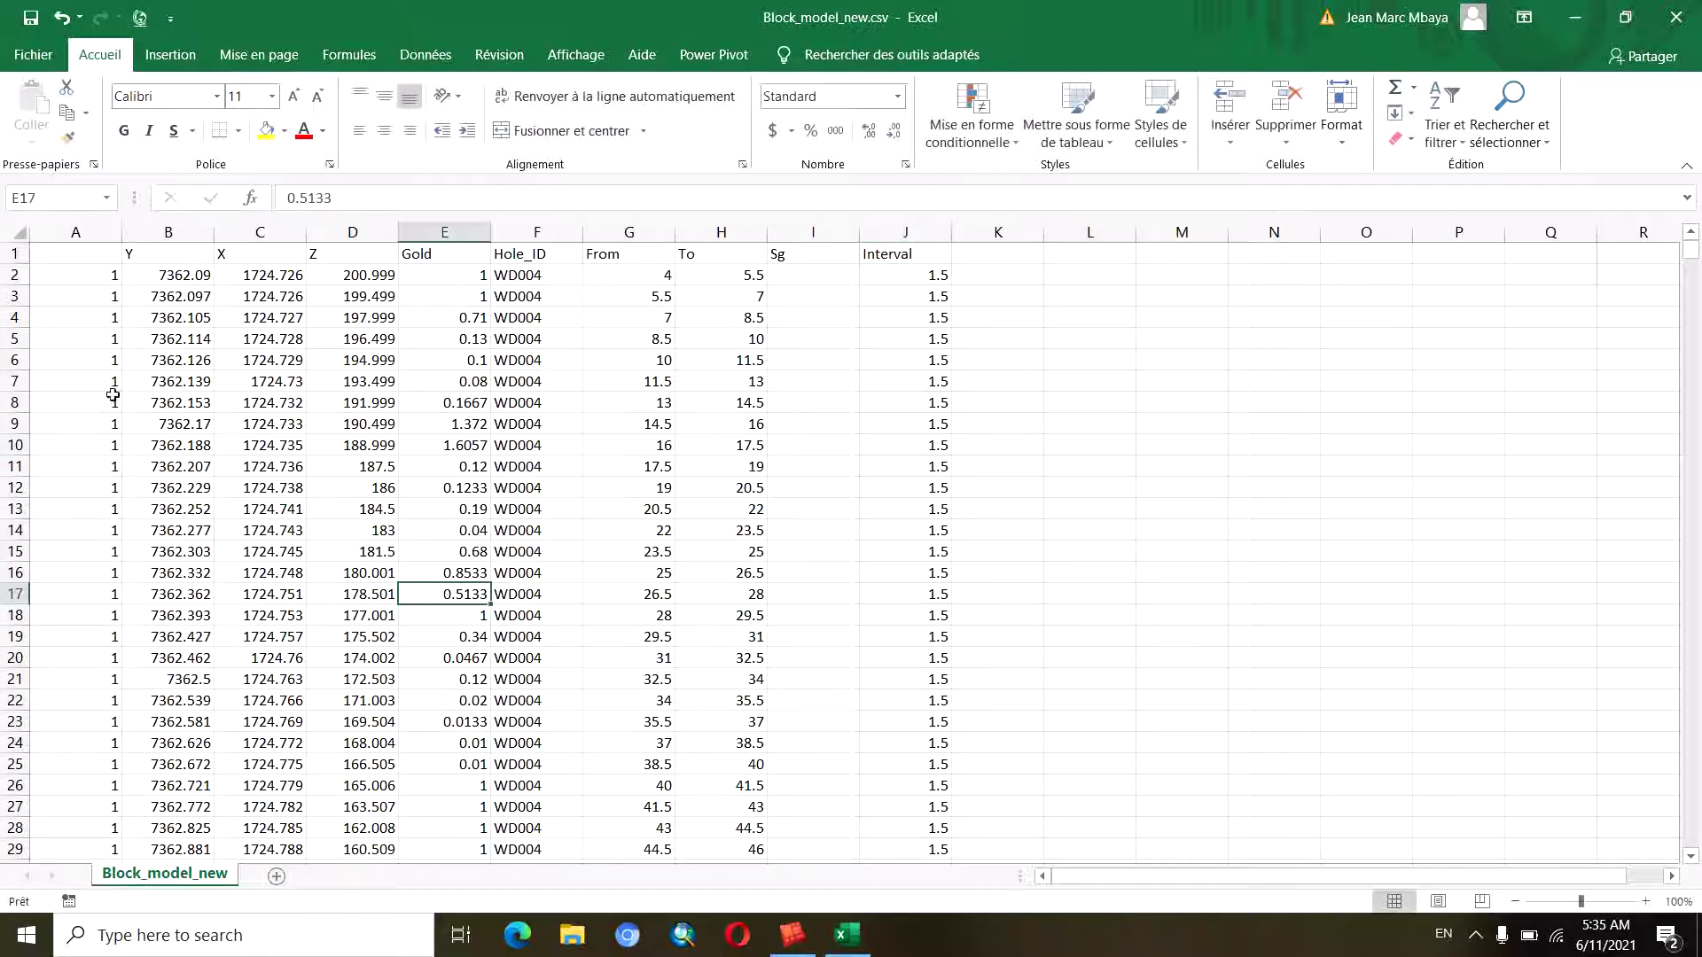
Clear the trailing zero and END marker rows 5748–5749 at the bottom
{"action": "left_click", "coordinate": [80, 255]}
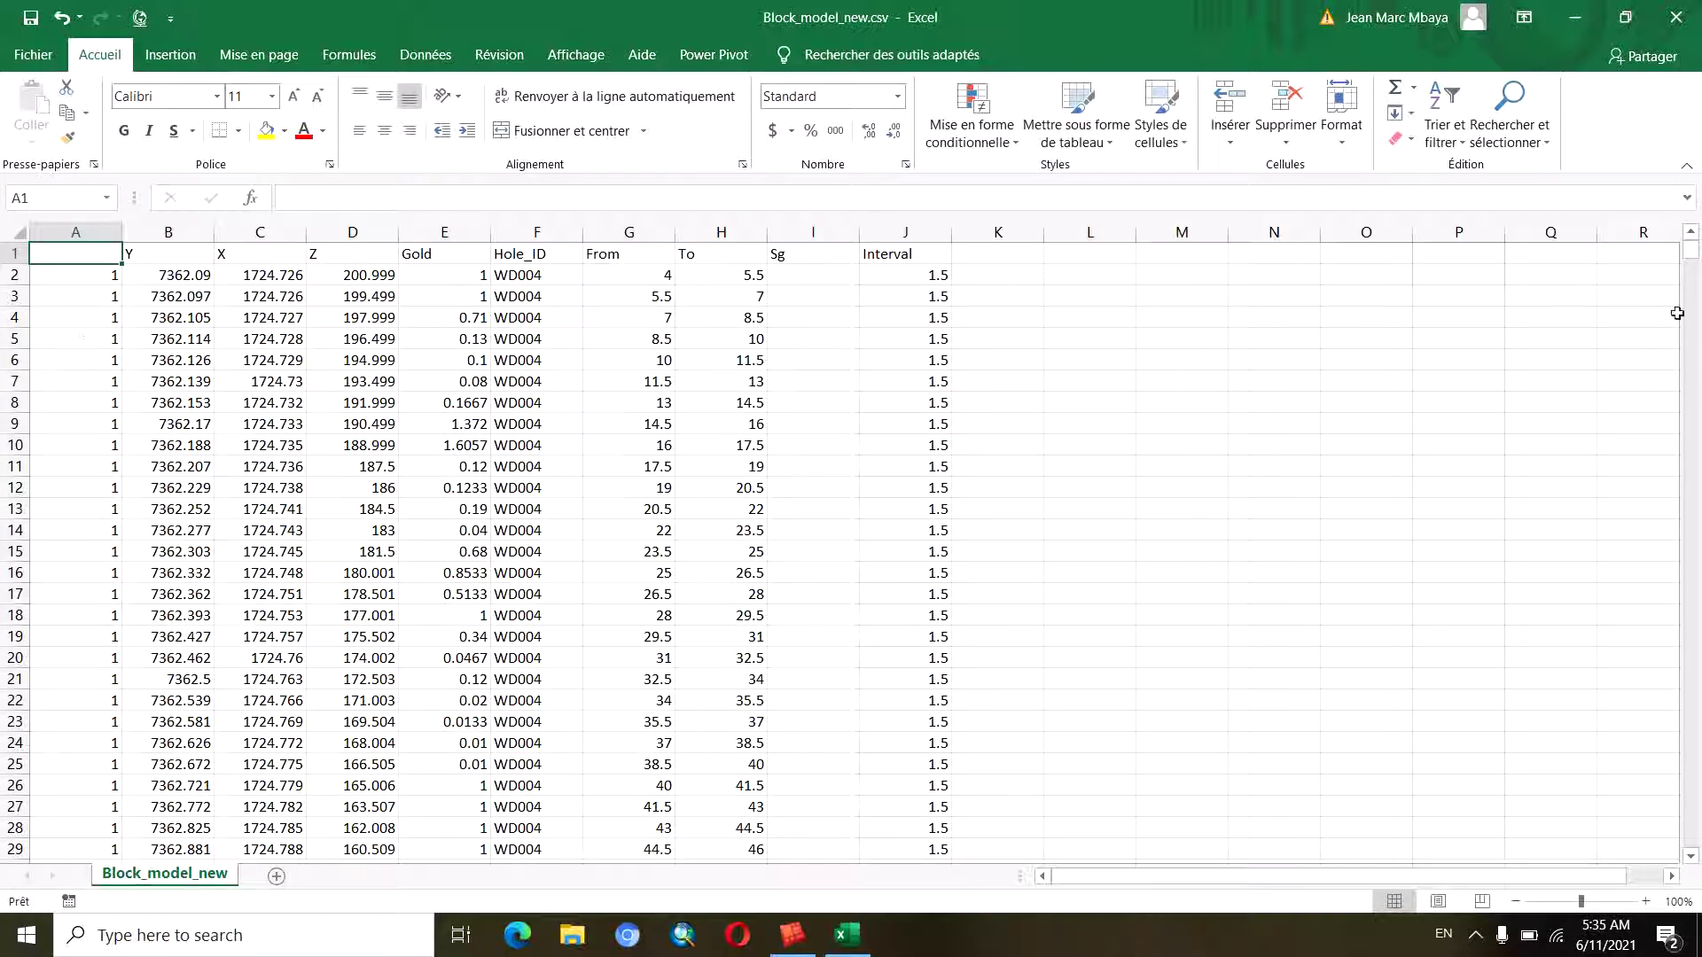
{"action": "left_click_drag", "start_coordinate": [1693, 257], "coordinate": [1693, 851]}
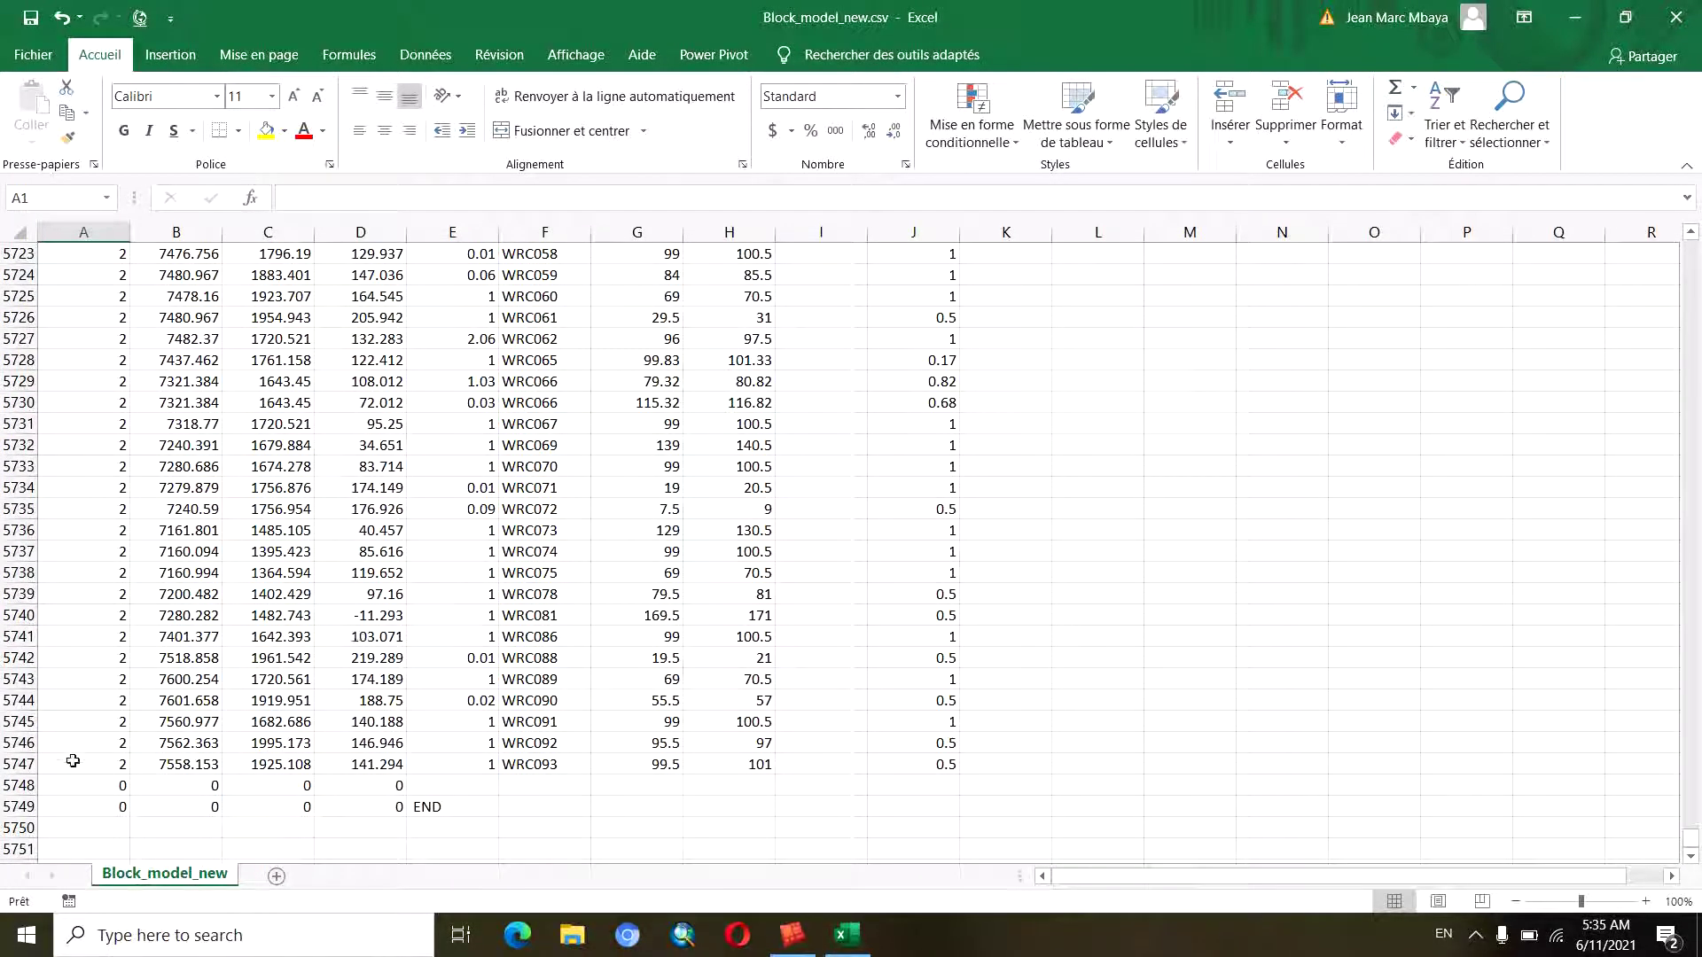
{"action": "left_click_drag", "start_coordinate": [13, 785], "coordinate": [30, 811]}
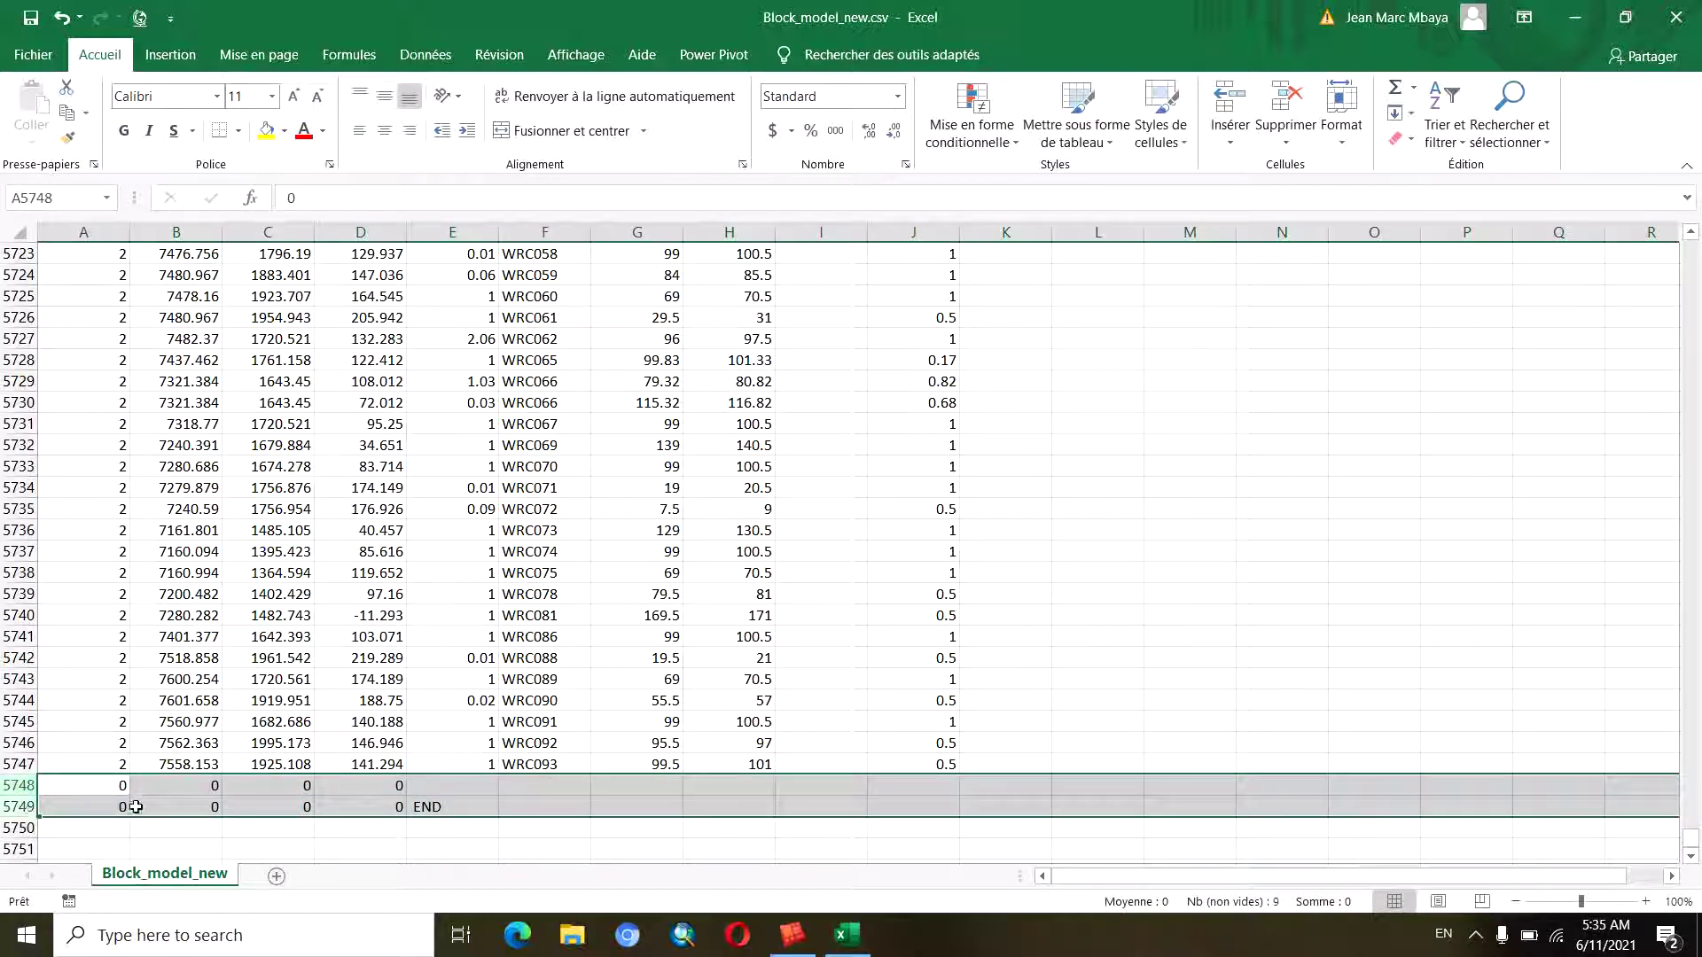
{"action": "left_click", "coordinate": [1285, 97]}
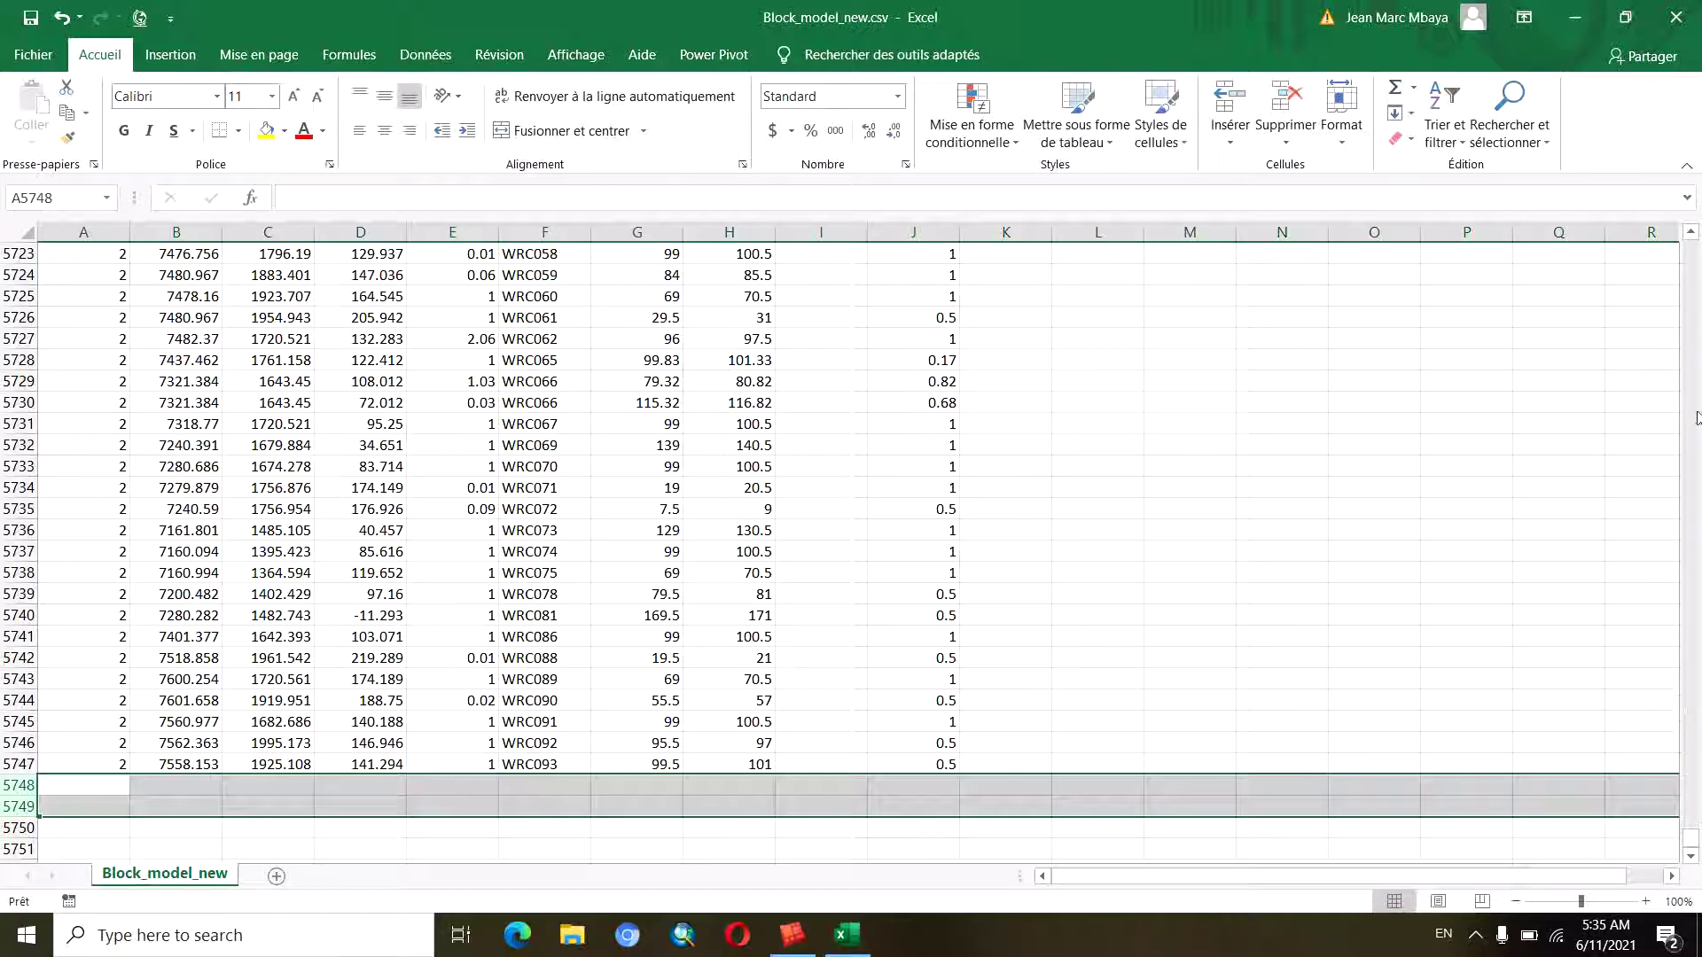
Locate and select the zero-filled separator row 5668
{"action": "scroll", "coordinate": [1695, 245], "scroll_direction": "up", "scroll_amount": 2}
{"action": "scroll", "coordinate": [1695, 245], "scroll_direction": "up", "scroll_amount": 2}
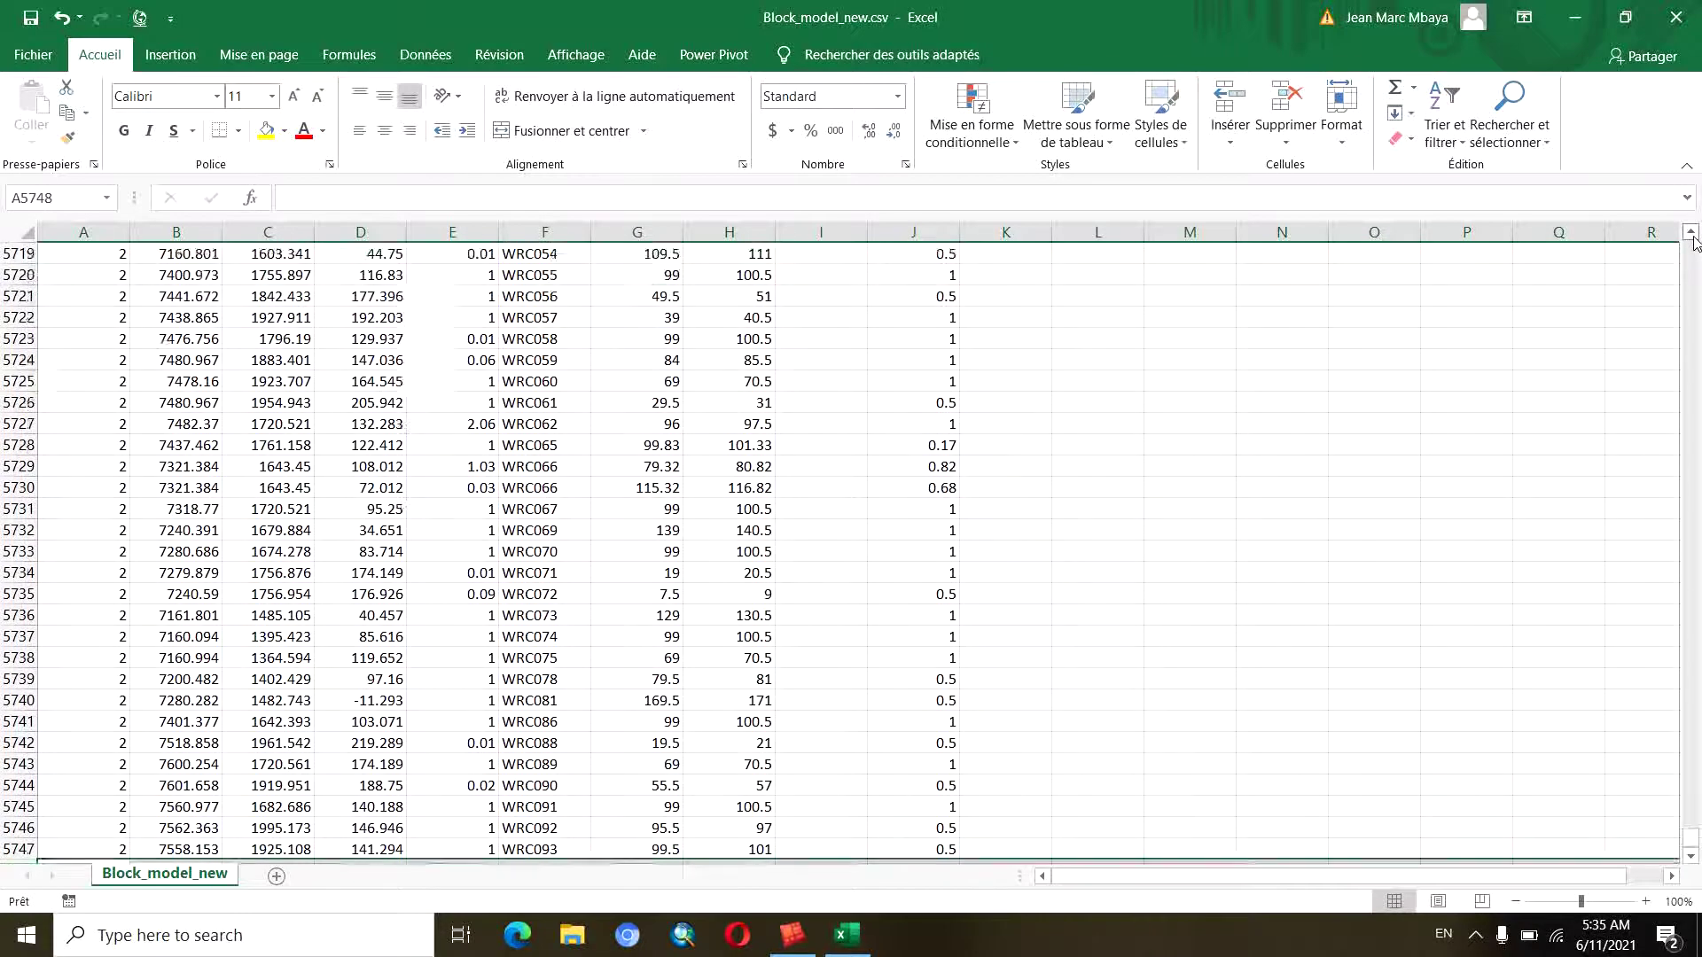
{"action": "scroll", "coordinate": [1695, 245], "scroll_direction": "up", "scroll_amount": 2}
{"action": "scroll", "coordinate": [1695, 245], "scroll_direction": "up", "scroll_amount": 3}
{"action": "scroll", "coordinate": [1694, 245], "scroll_direction": "up", "scroll_amount": 2}
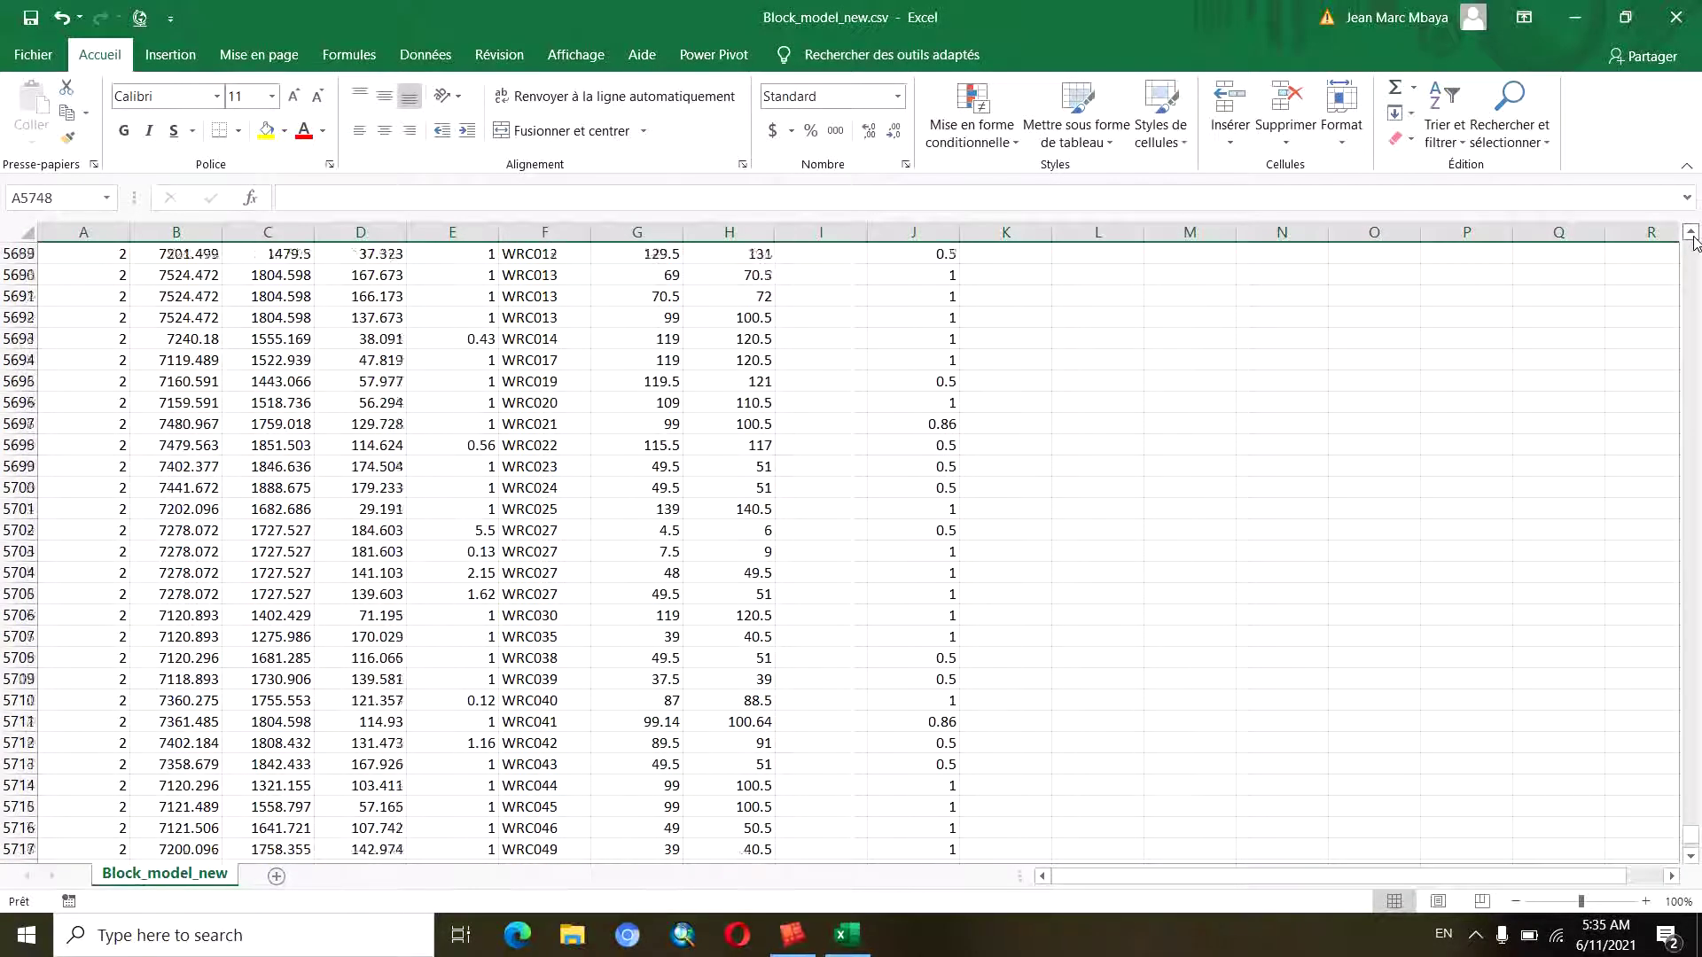
{"action": "scroll", "coordinate": [1694, 244], "scroll_direction": "up", "scroll_amount": 3}
{"action": "scroll", "coordinate": [1695, 244], "scroll_direction": "up", "scroll_amount": 3}
{"action": "scroll", "coordinate": [1695, 245], "scroll_direction": "up", "scroll_amount": 2}
{"action": "scroll", "coordinate": [1694, 245], "scroll_direction": "up", "scroll_amount": 3}
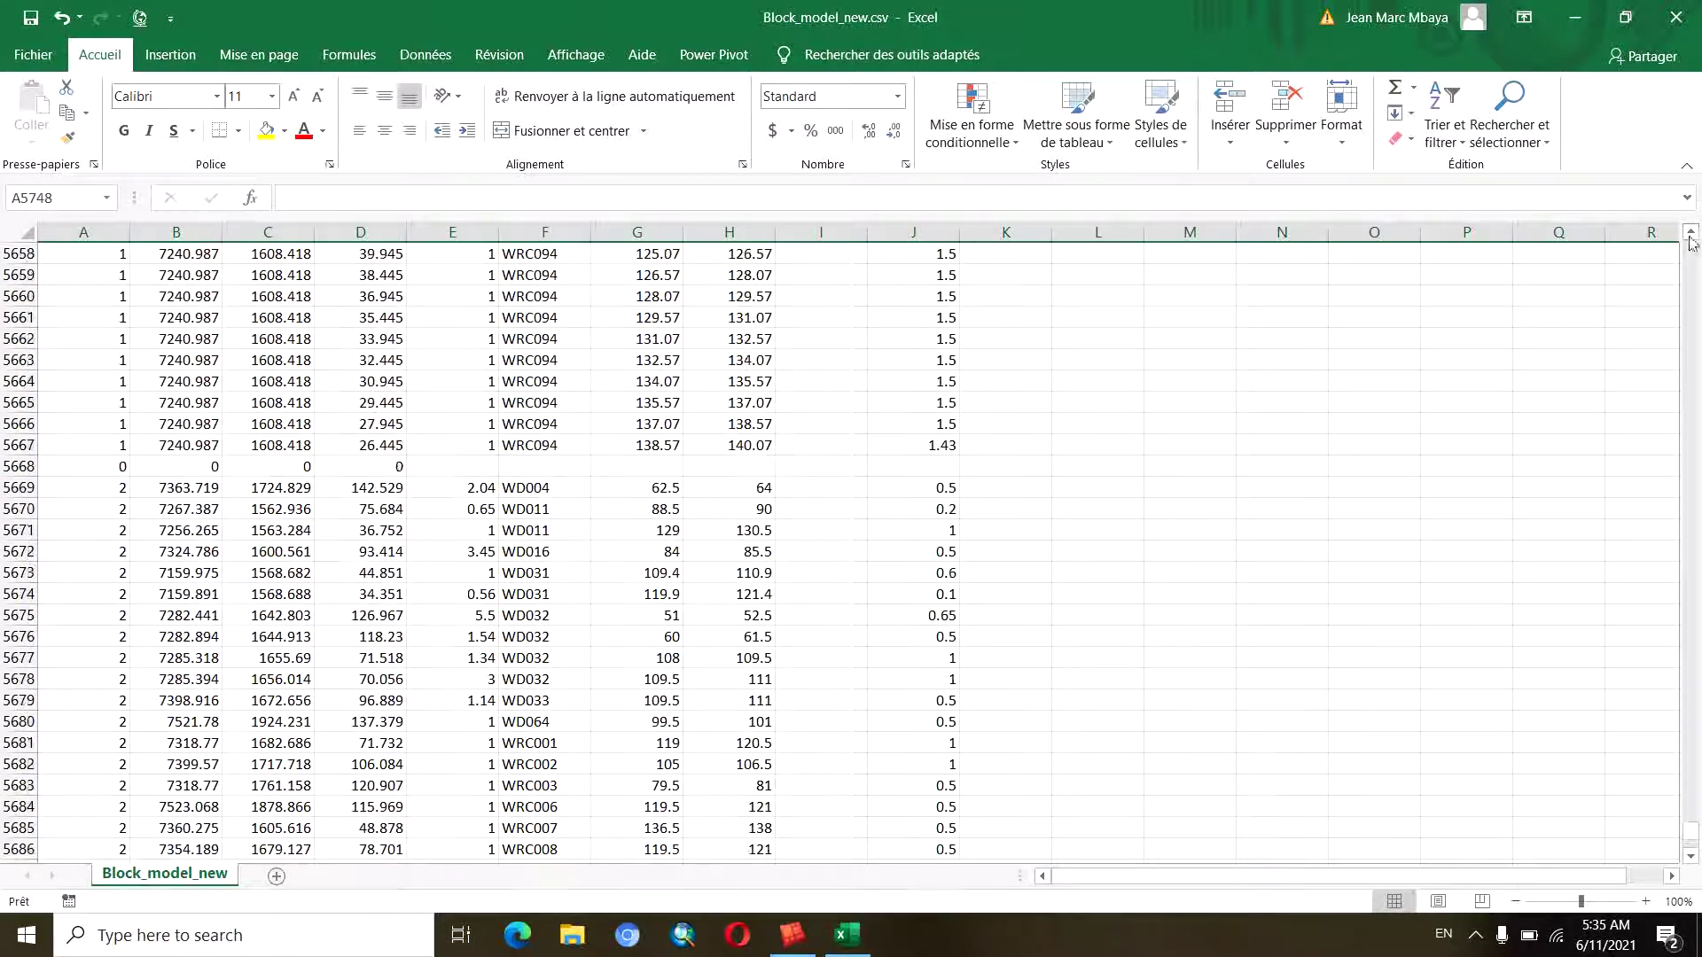
{"action": "left_click", "coordinate": [22, 466]}
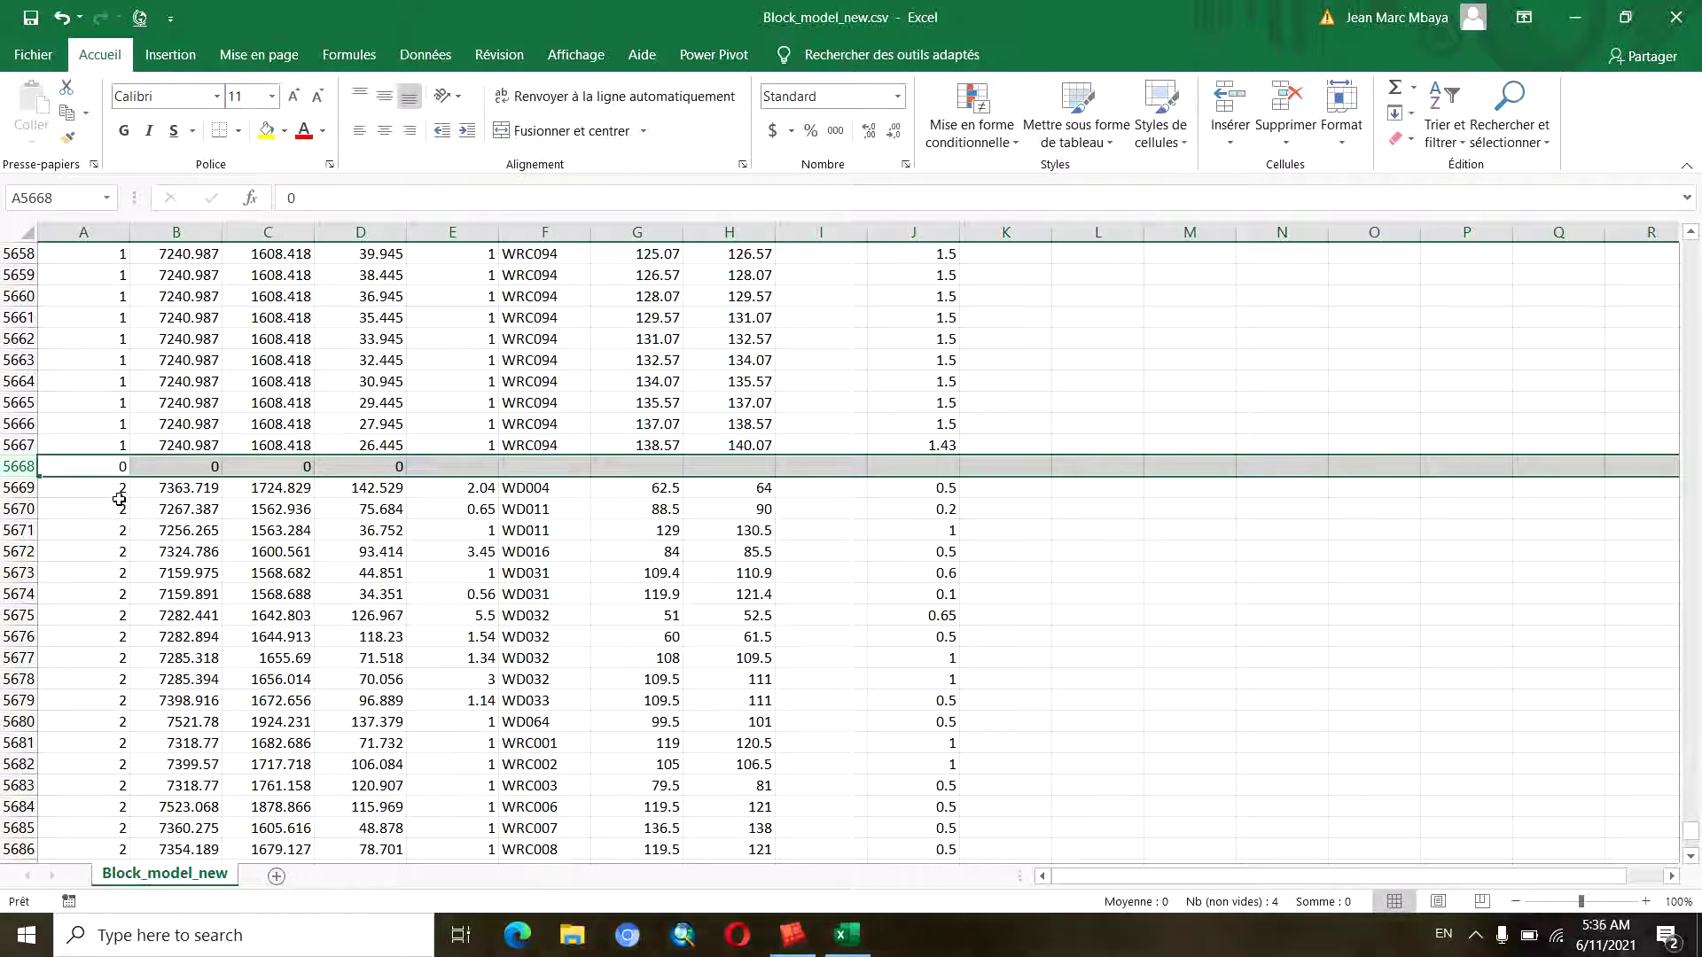
{"action": "left_click", "coordinate": [78, 464]}
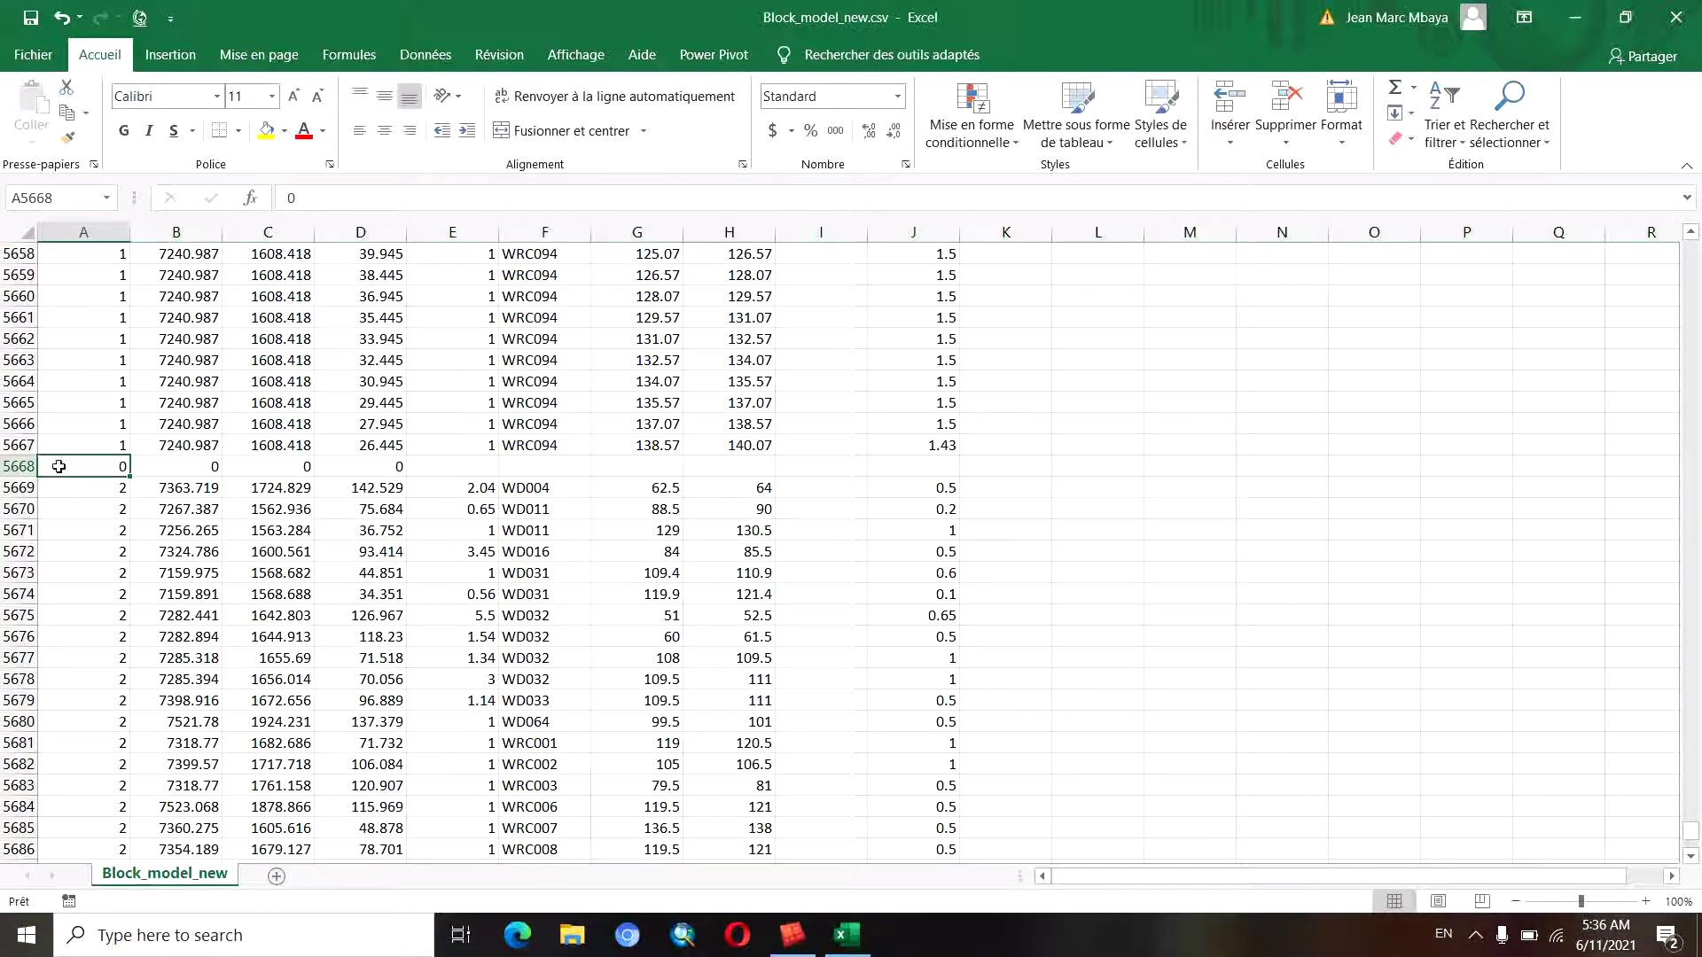
{"action": "left_click", "coordinate": [15, 465]}
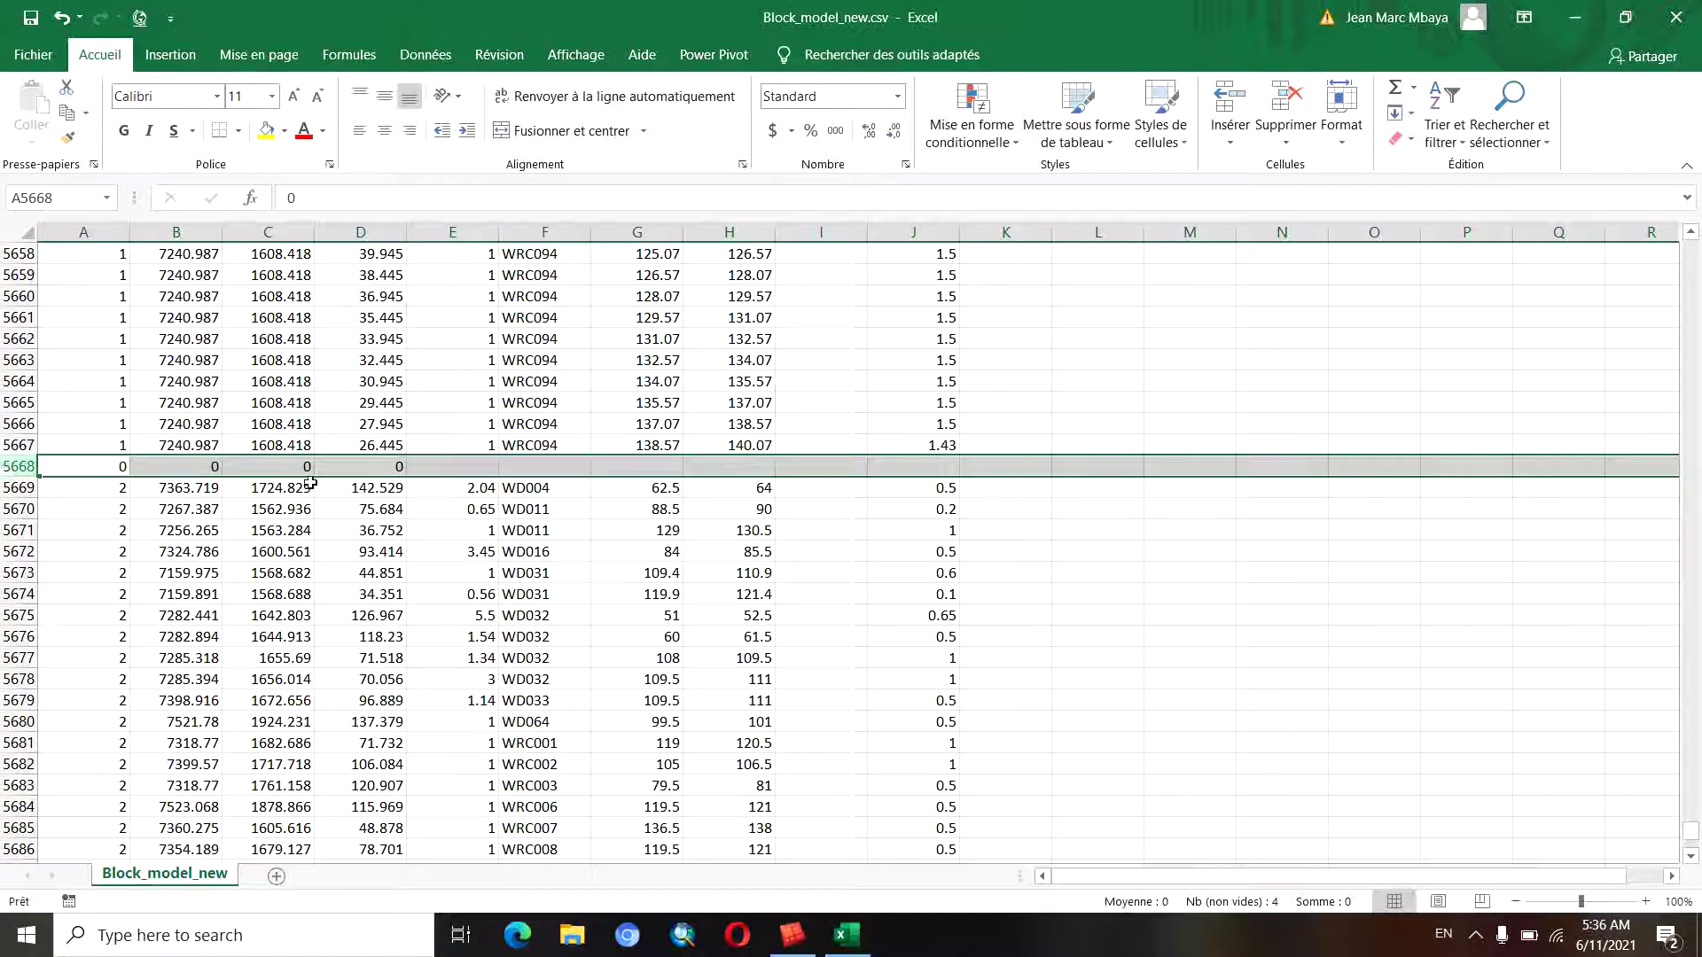
{"action": "left_click", "coordinate": [311, 512]}
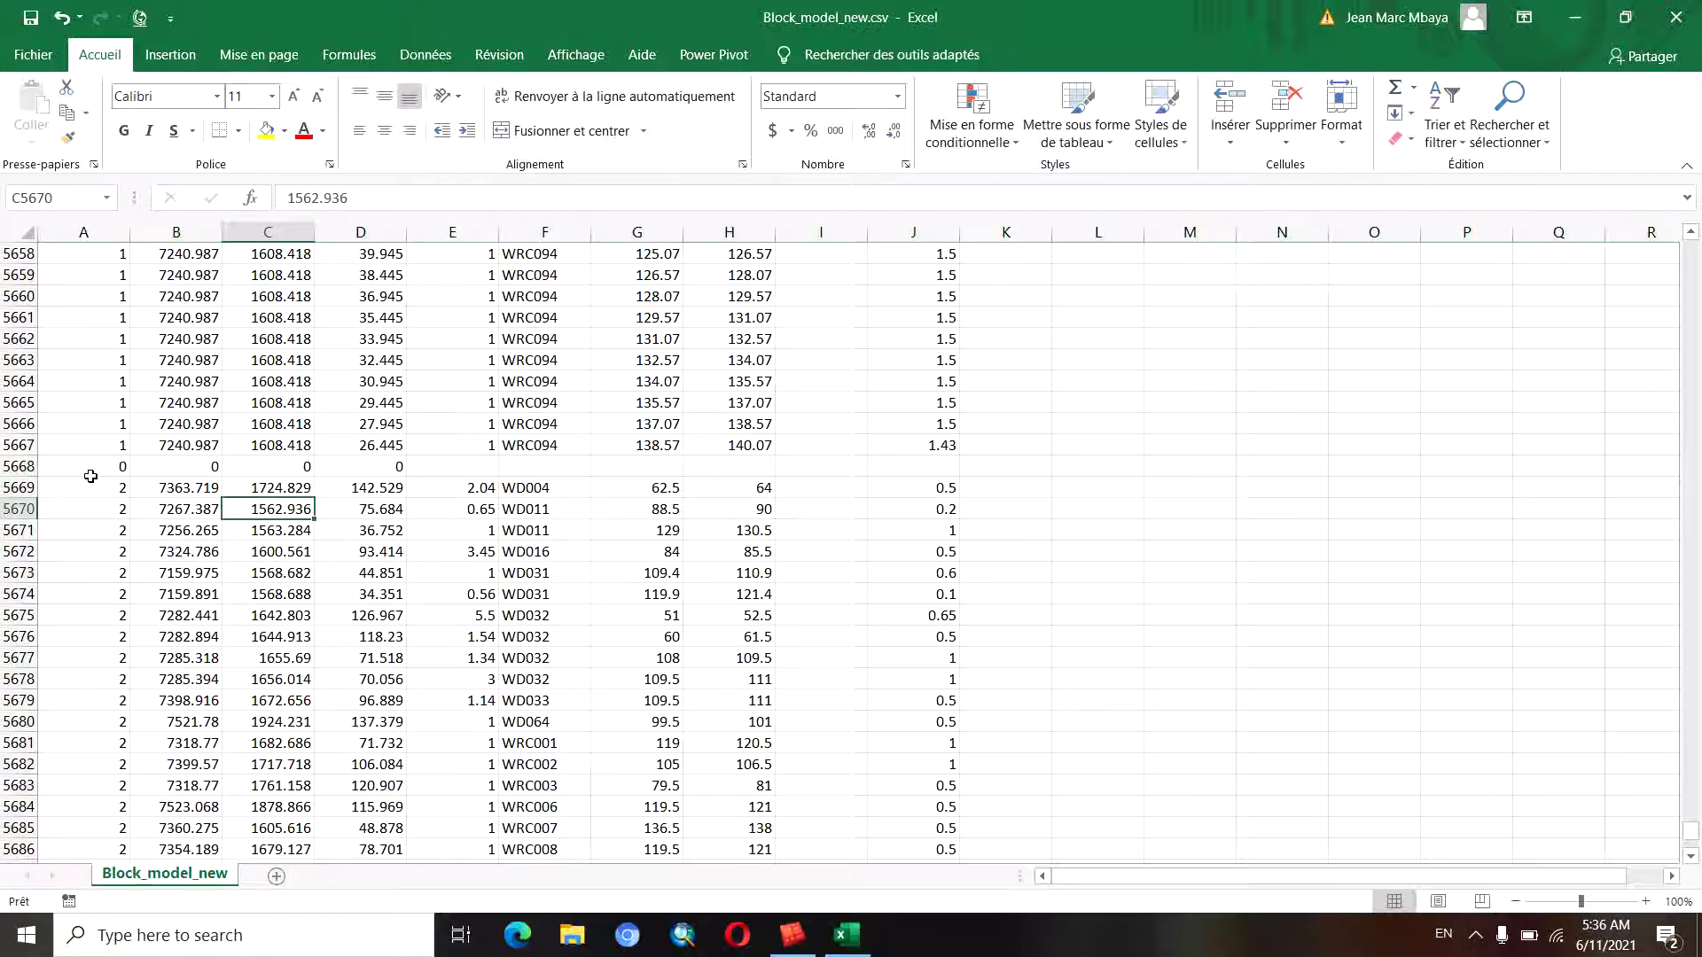
{"action": "left_click", "coordinate": [27, 467]}
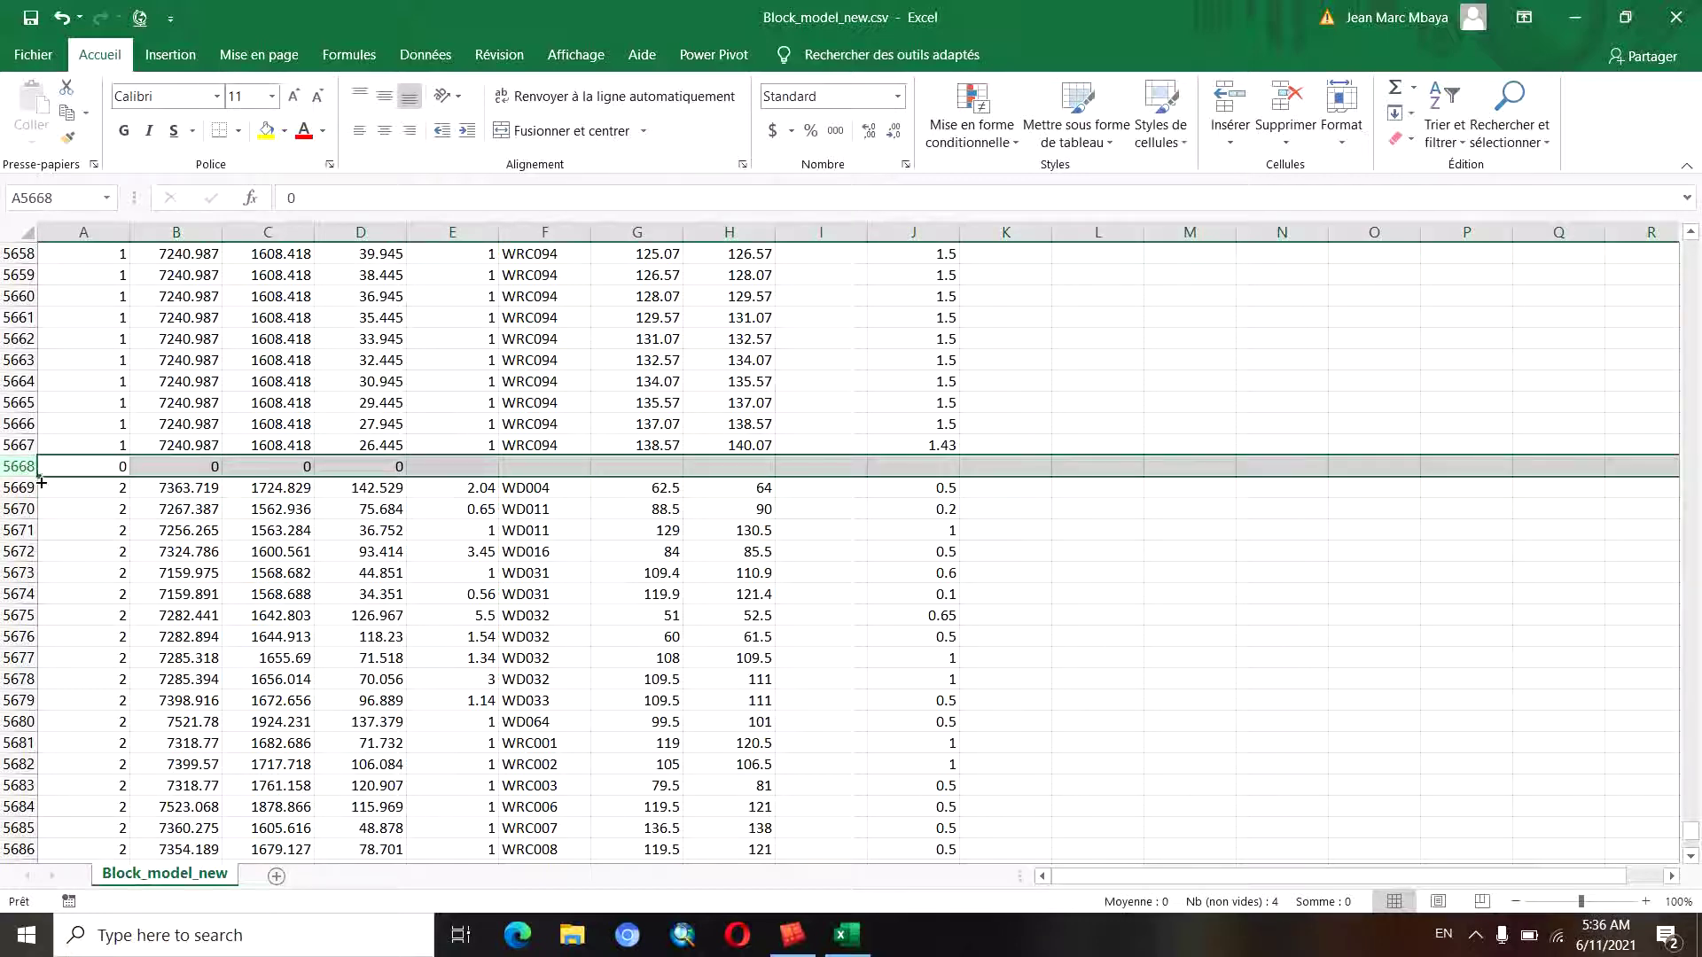
Check a gold value in column E and return to the header row
{"action": "scroll", "coordinate": [401, 628], "scroll_direction": "down", "scroll_amount": 3}
{"action": "scroll", "coordinate": [401, 629], "scroll_direction": "down", "scroll_amount": 7}
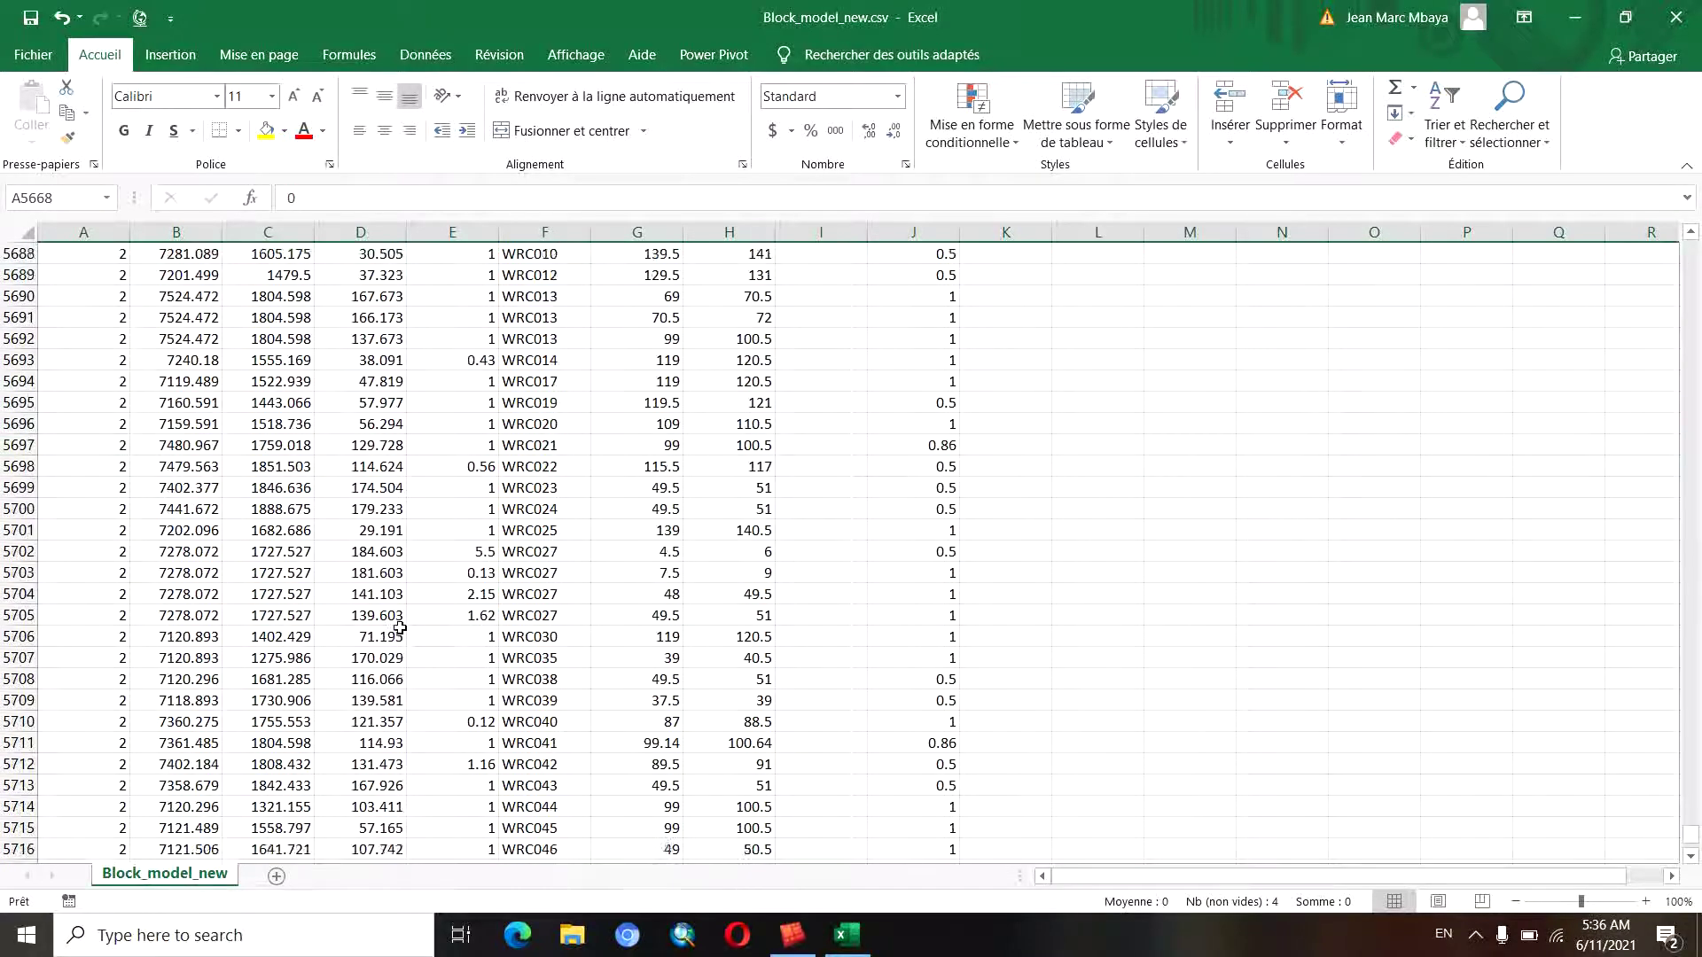
{"action": "scroll", "coordinate": [401, 628], "scroll_direction": "up", "scroll_amount": 10}
{"action": "scroll", "coordinate": [401, 628], "scroll_direction": "up", "scroll_amount": 5}
{"action": "scroll", "coordinate": [404, 567], "scroll_direction": "up", "scroll_amount": 12}
{"action": "left_click", "coordinate": [414, 425]}
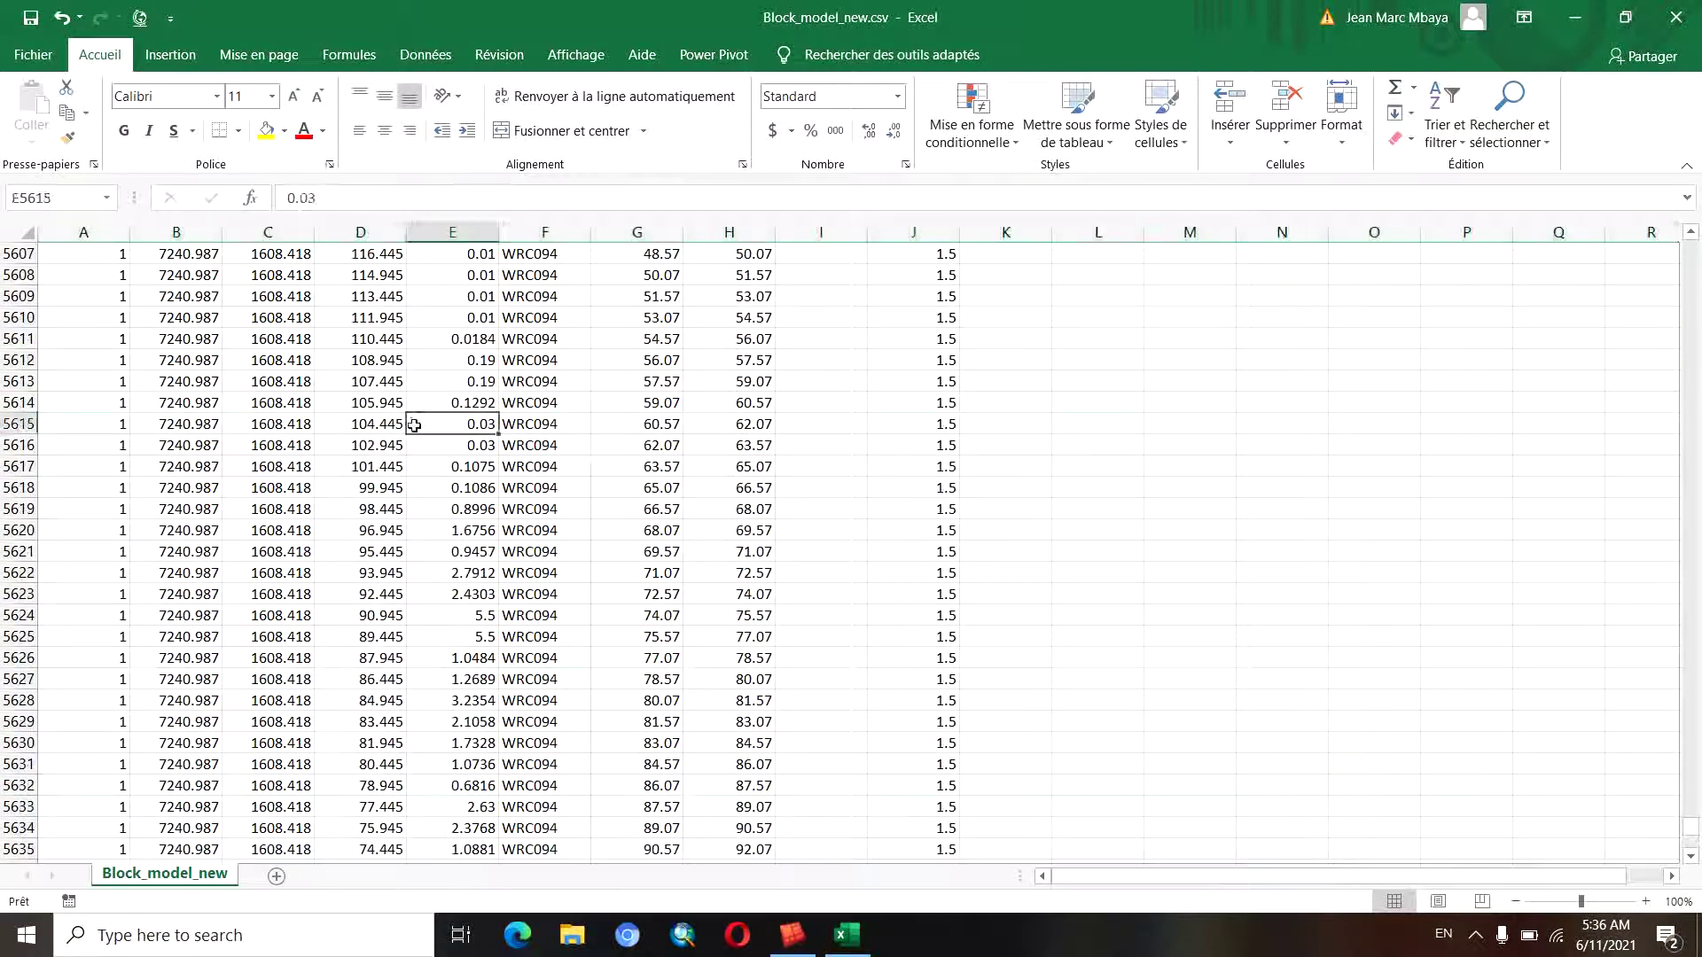
{"action": "left_click_drag", "start_coordinate": [1691, 828], "coordinate": [1693, 253]}
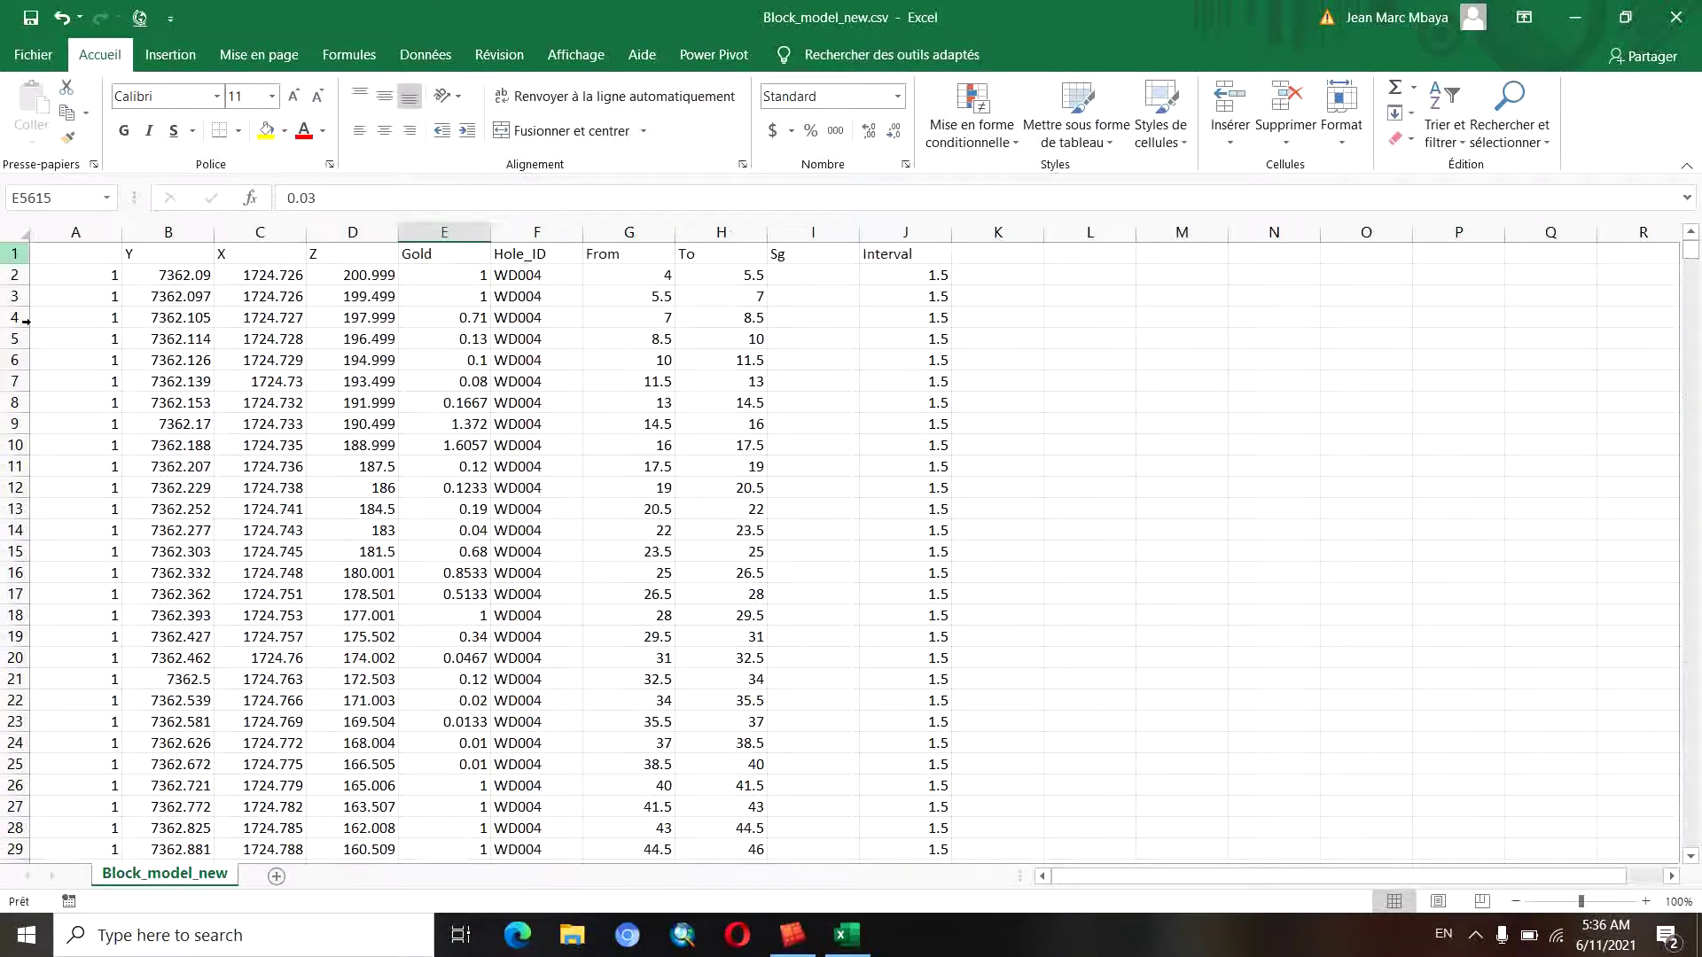
Delete the leading column of 1s and save, keeping CSV format
{"action": "left_click", "coordinate": [75, 231]}
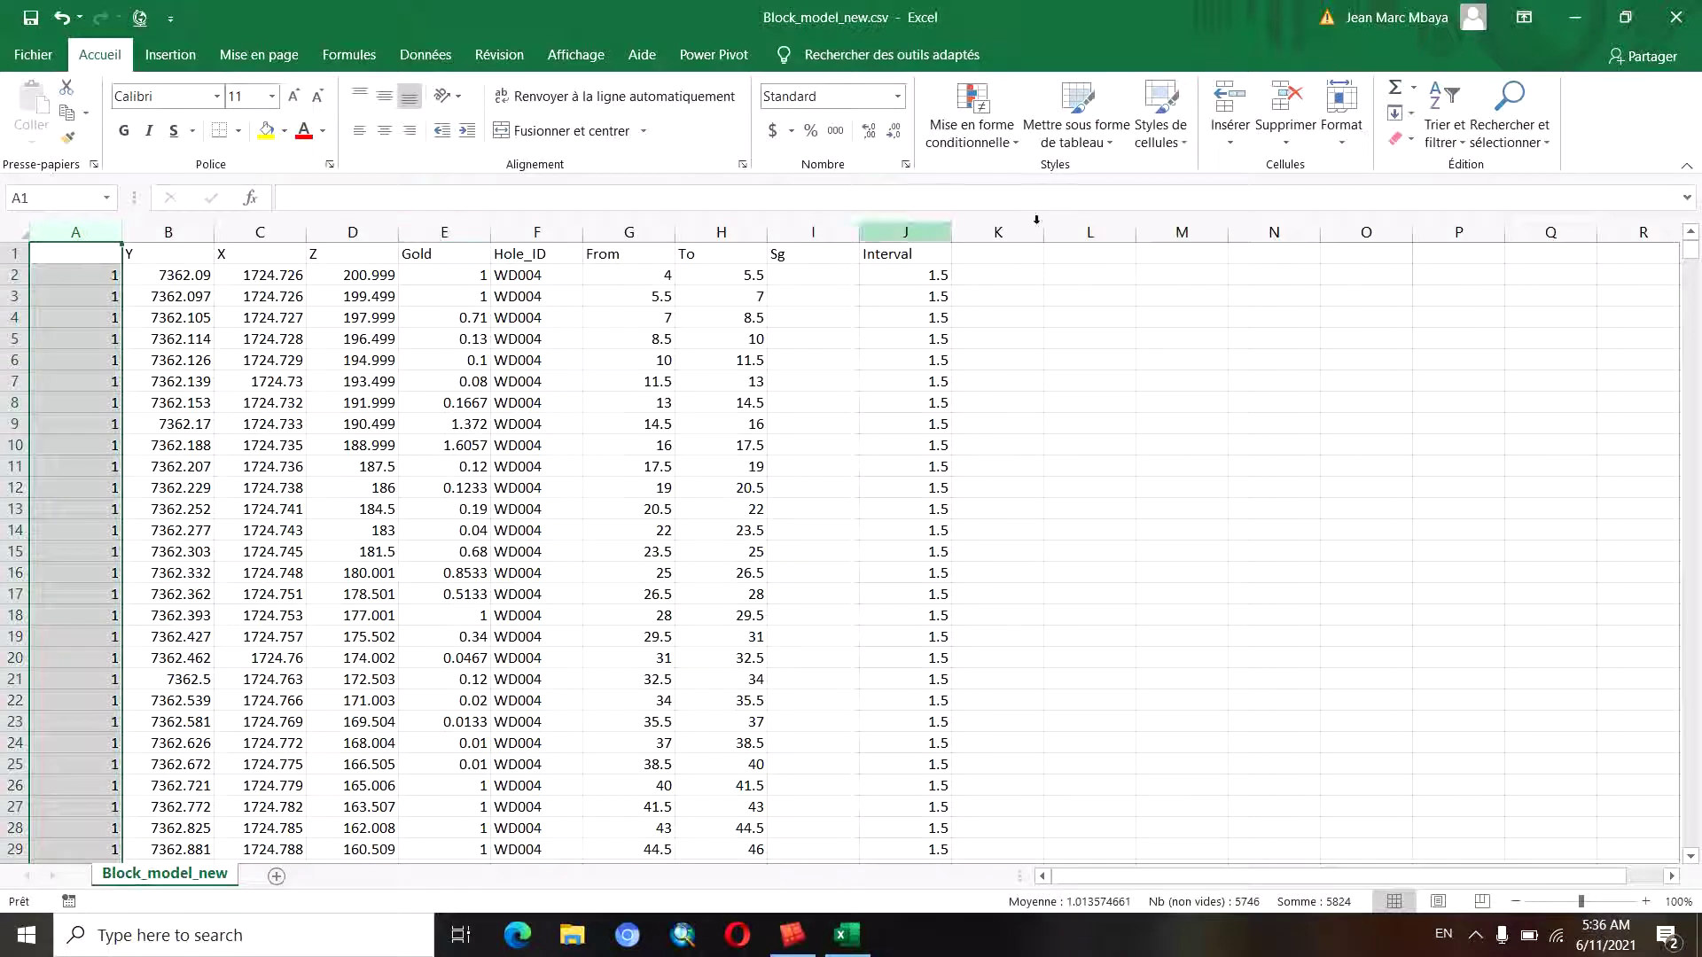
{"action": "left_click", "coordinate": [1286, 97]}
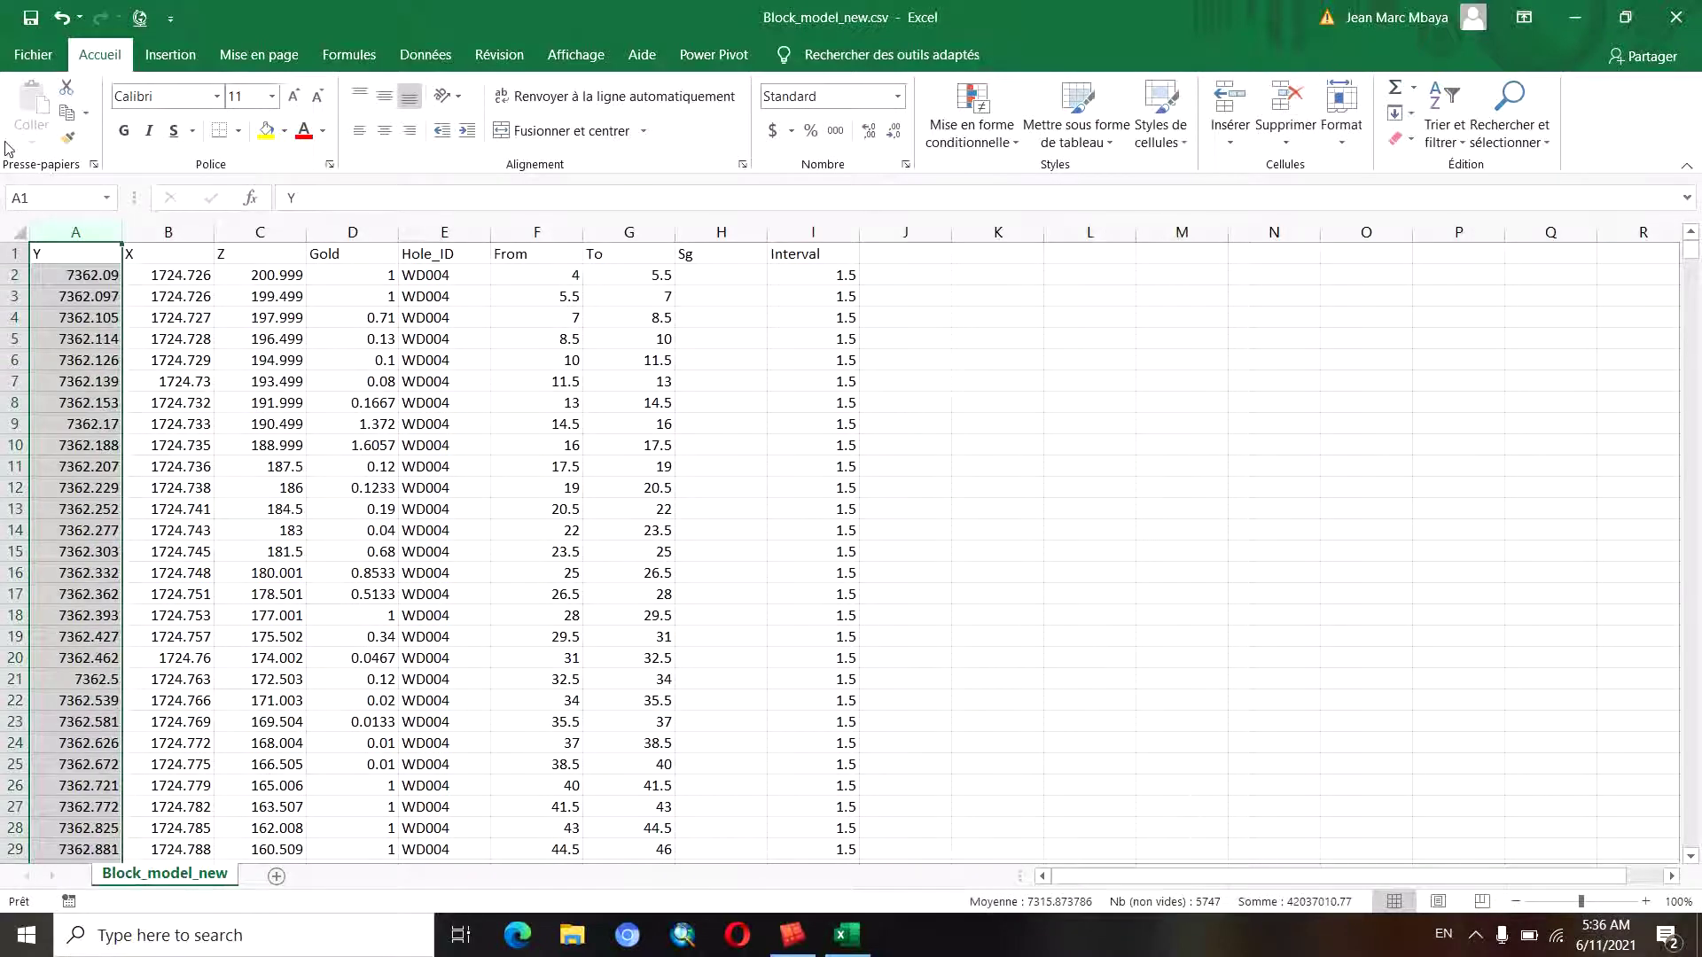
{"action": "left_click", "coordinate": [31, 17]}
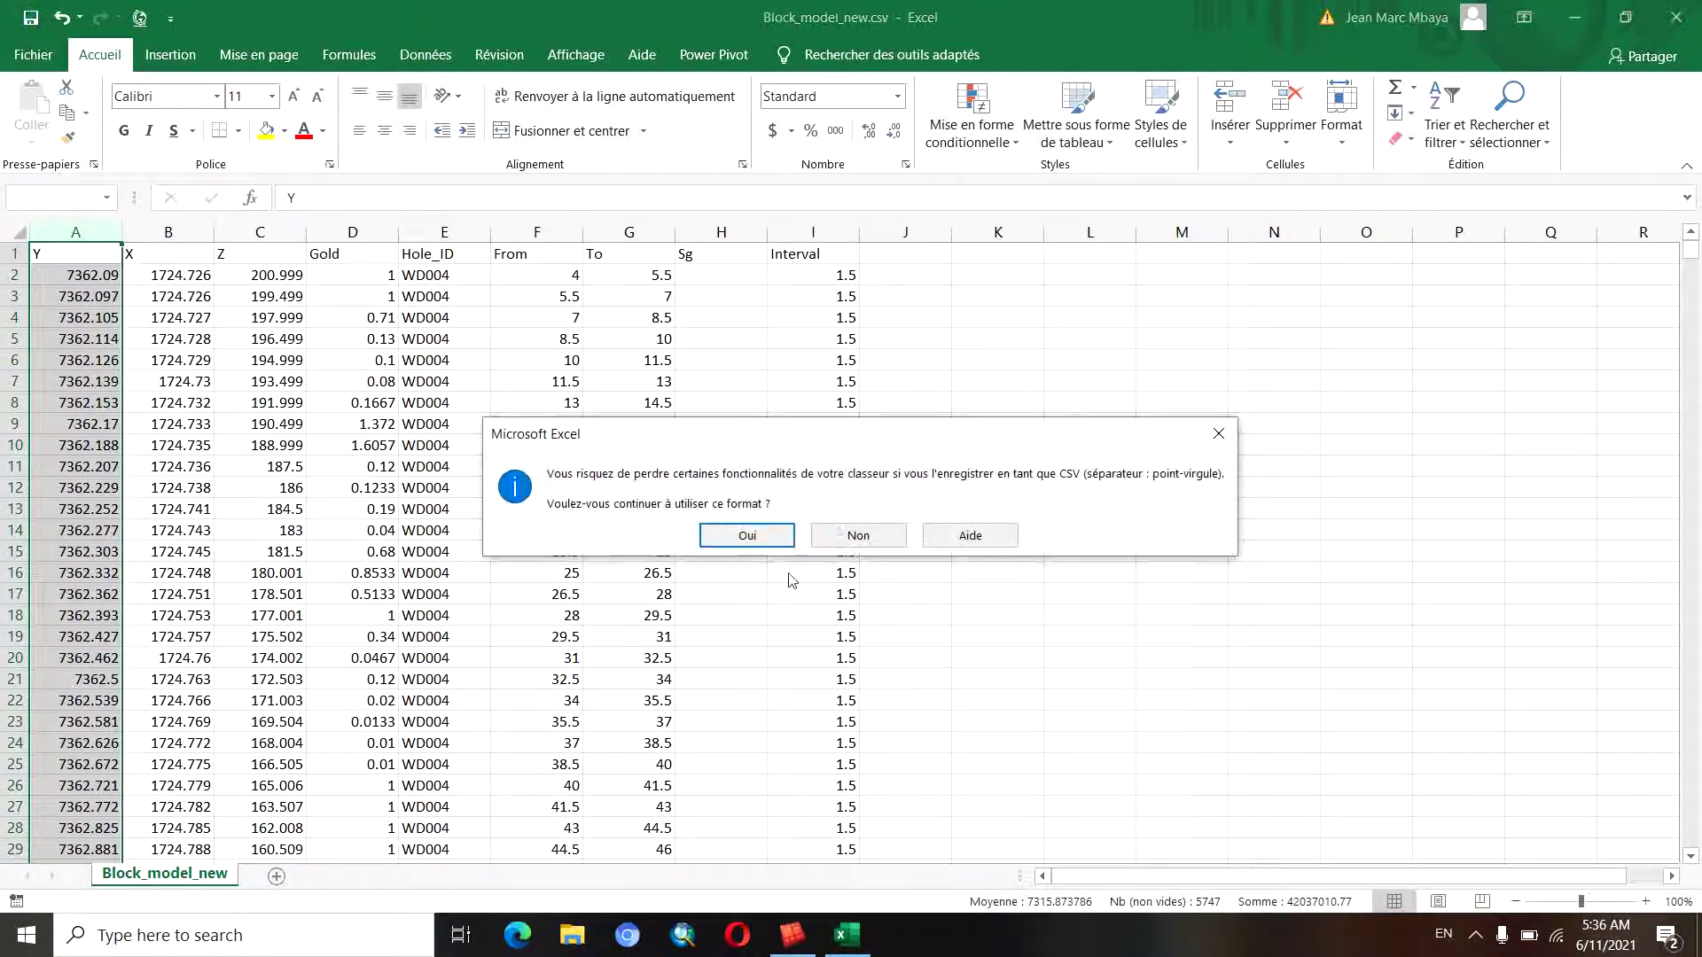
{"action": "left_click", "coordinate": [746, 538]}
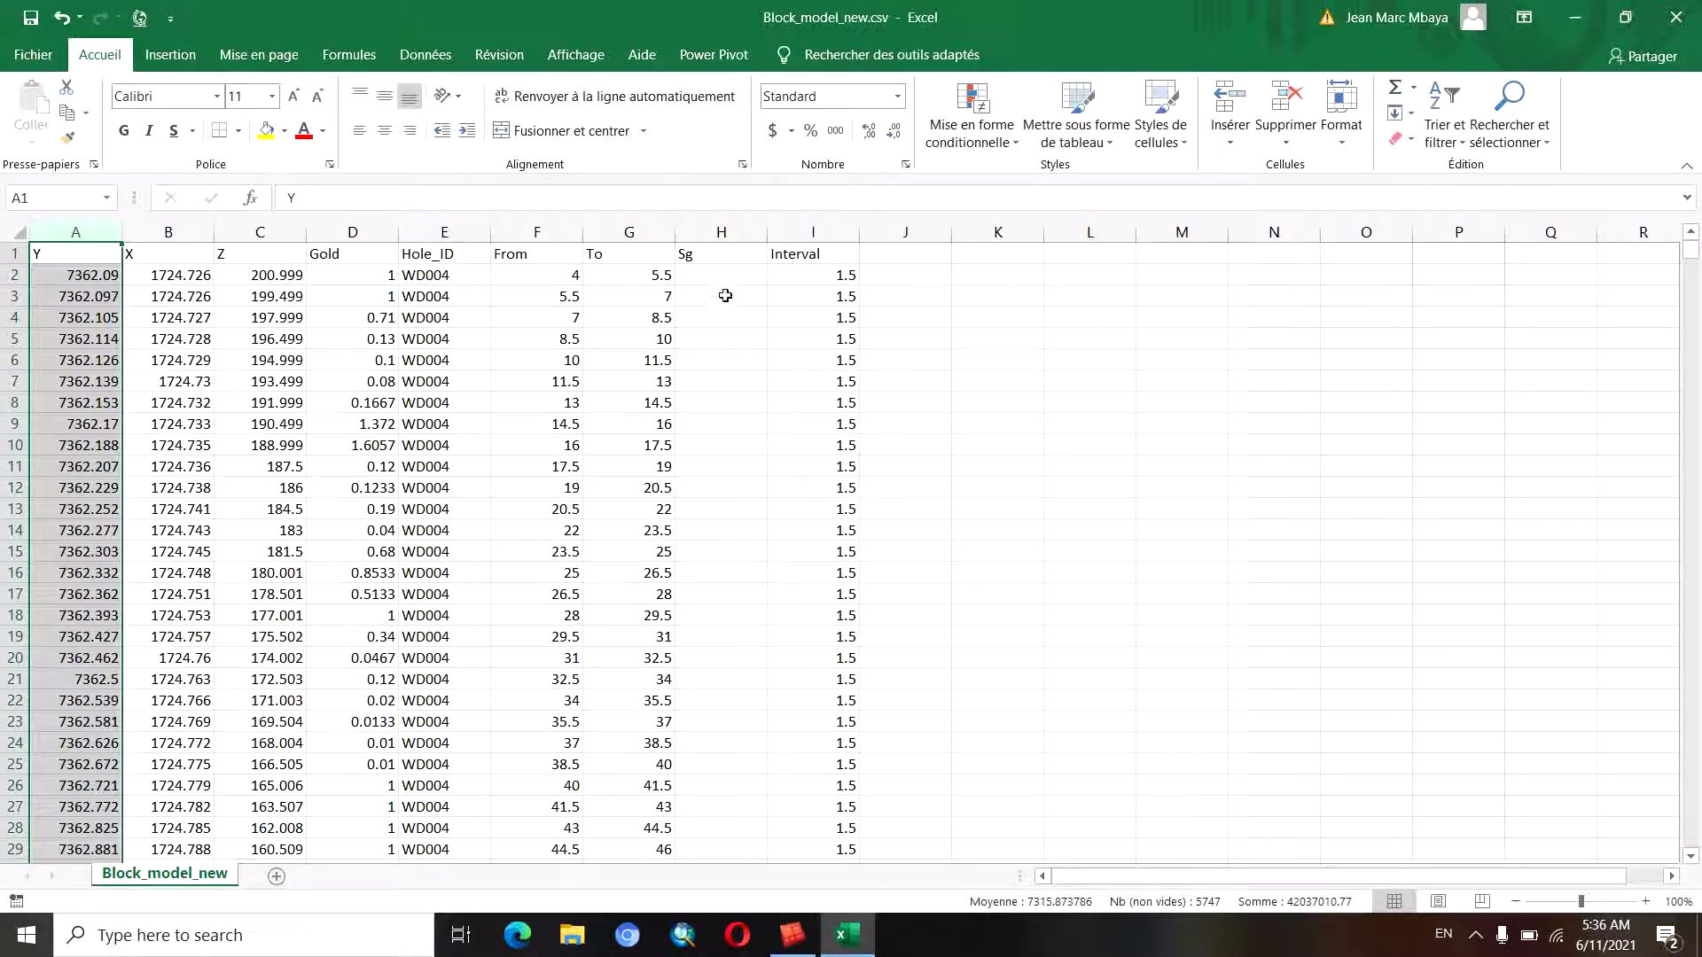
Enter 2.6 in H2 and fill it down the entire Sg column
{"action": "left_click", "coordinate": [713, 272]}
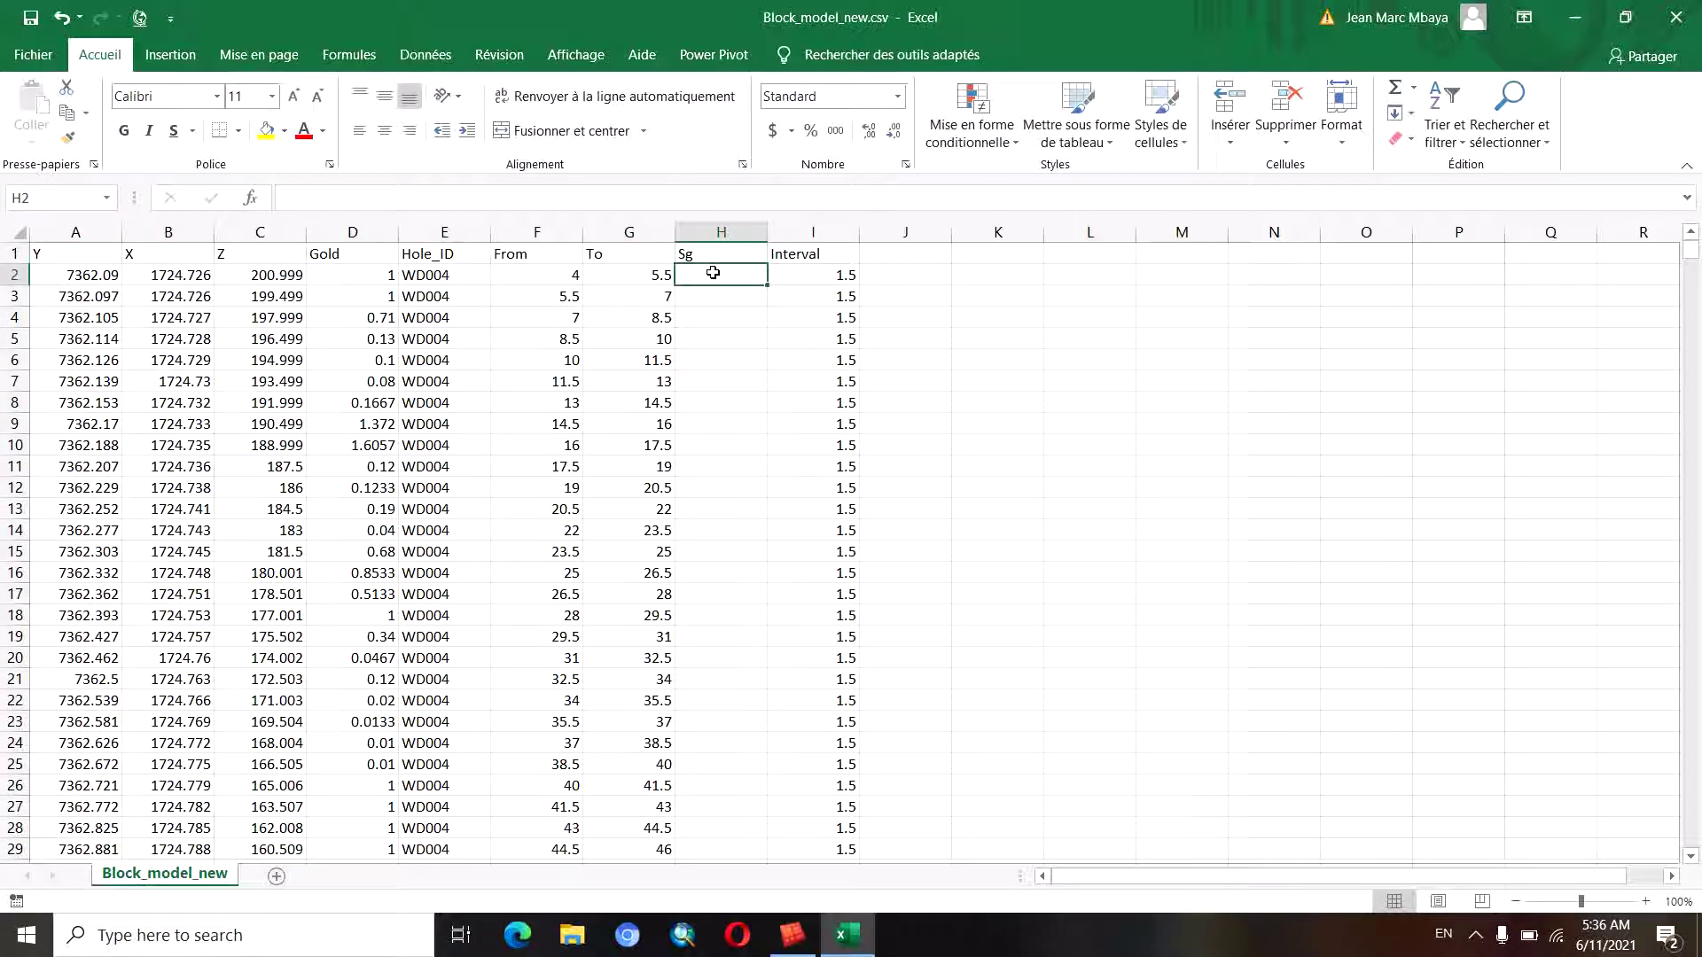
{"action": "type", "text": "2.6"}
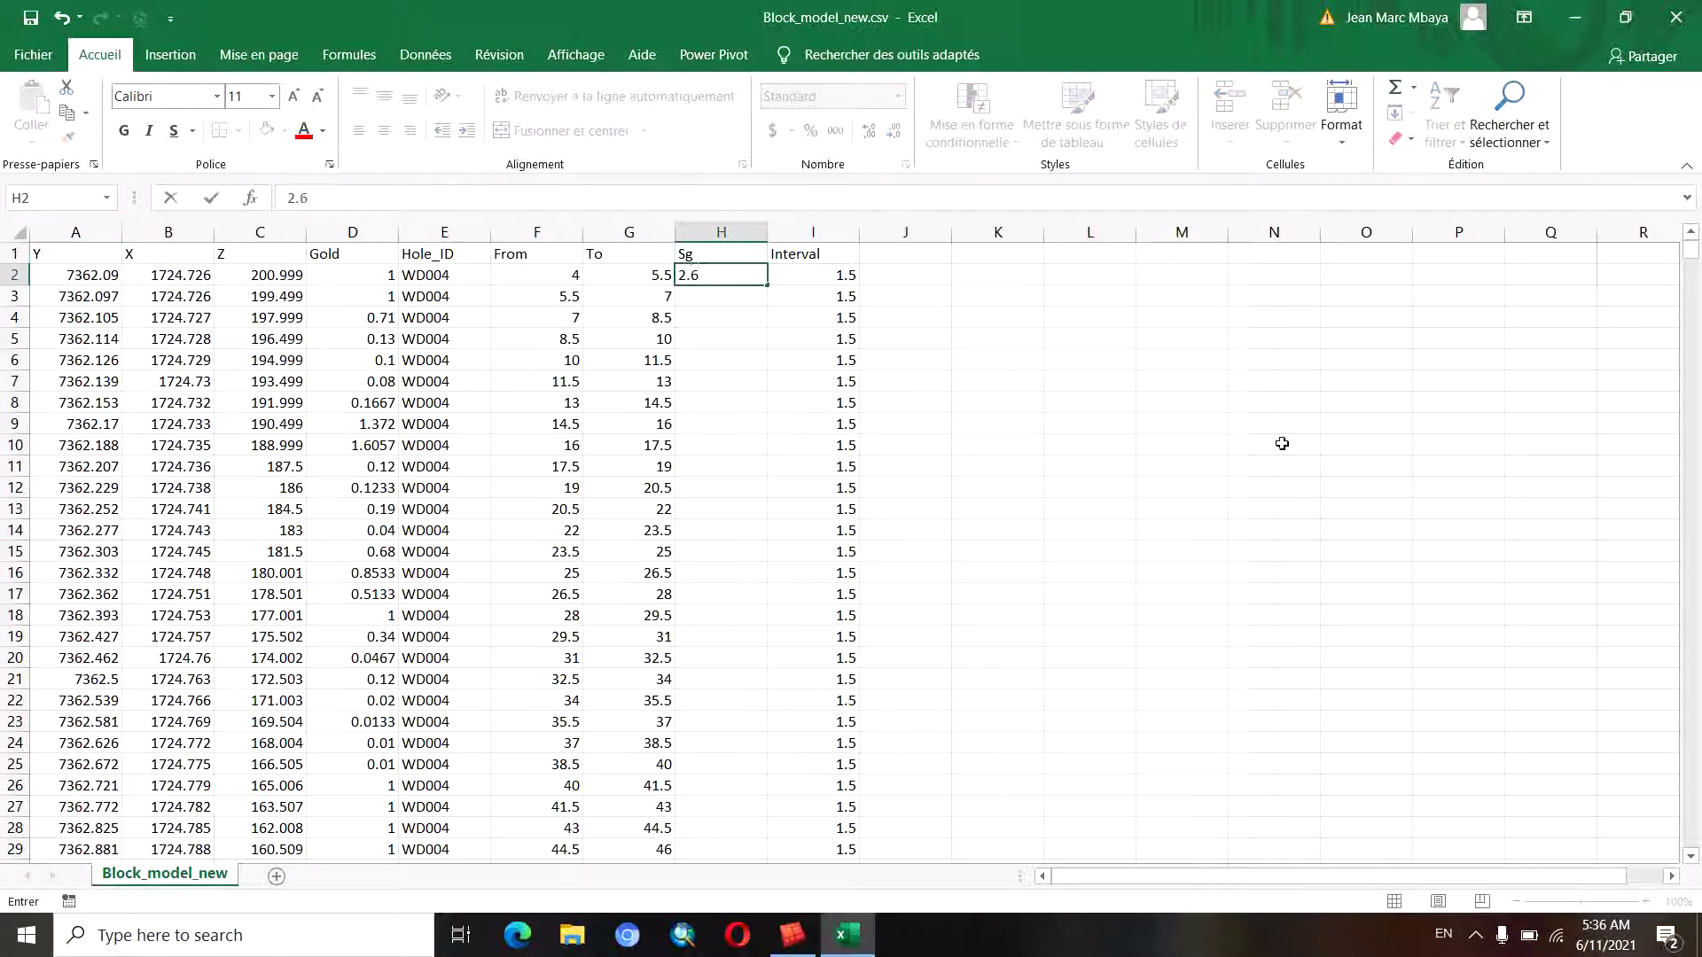
{"action": "left_click", "coordinate": [1281, 443]}
{"action": "left_click", "coordinate": [767, 284]}
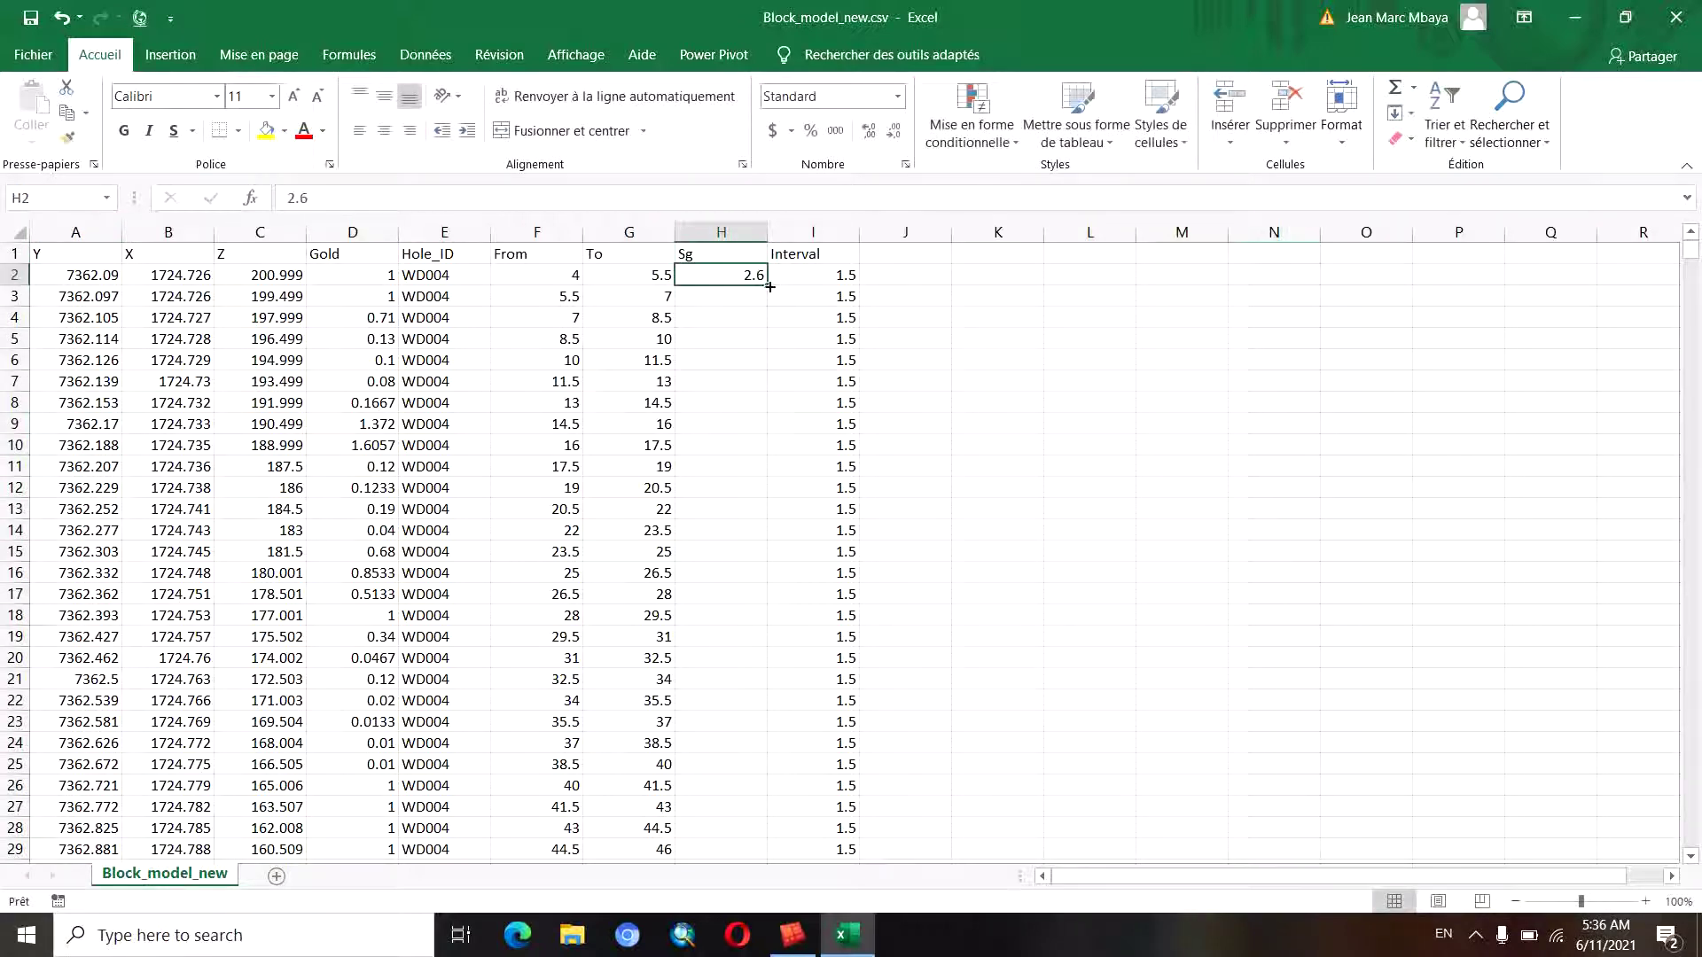
{"action": "double_click", "coordinate": [768, 284]}
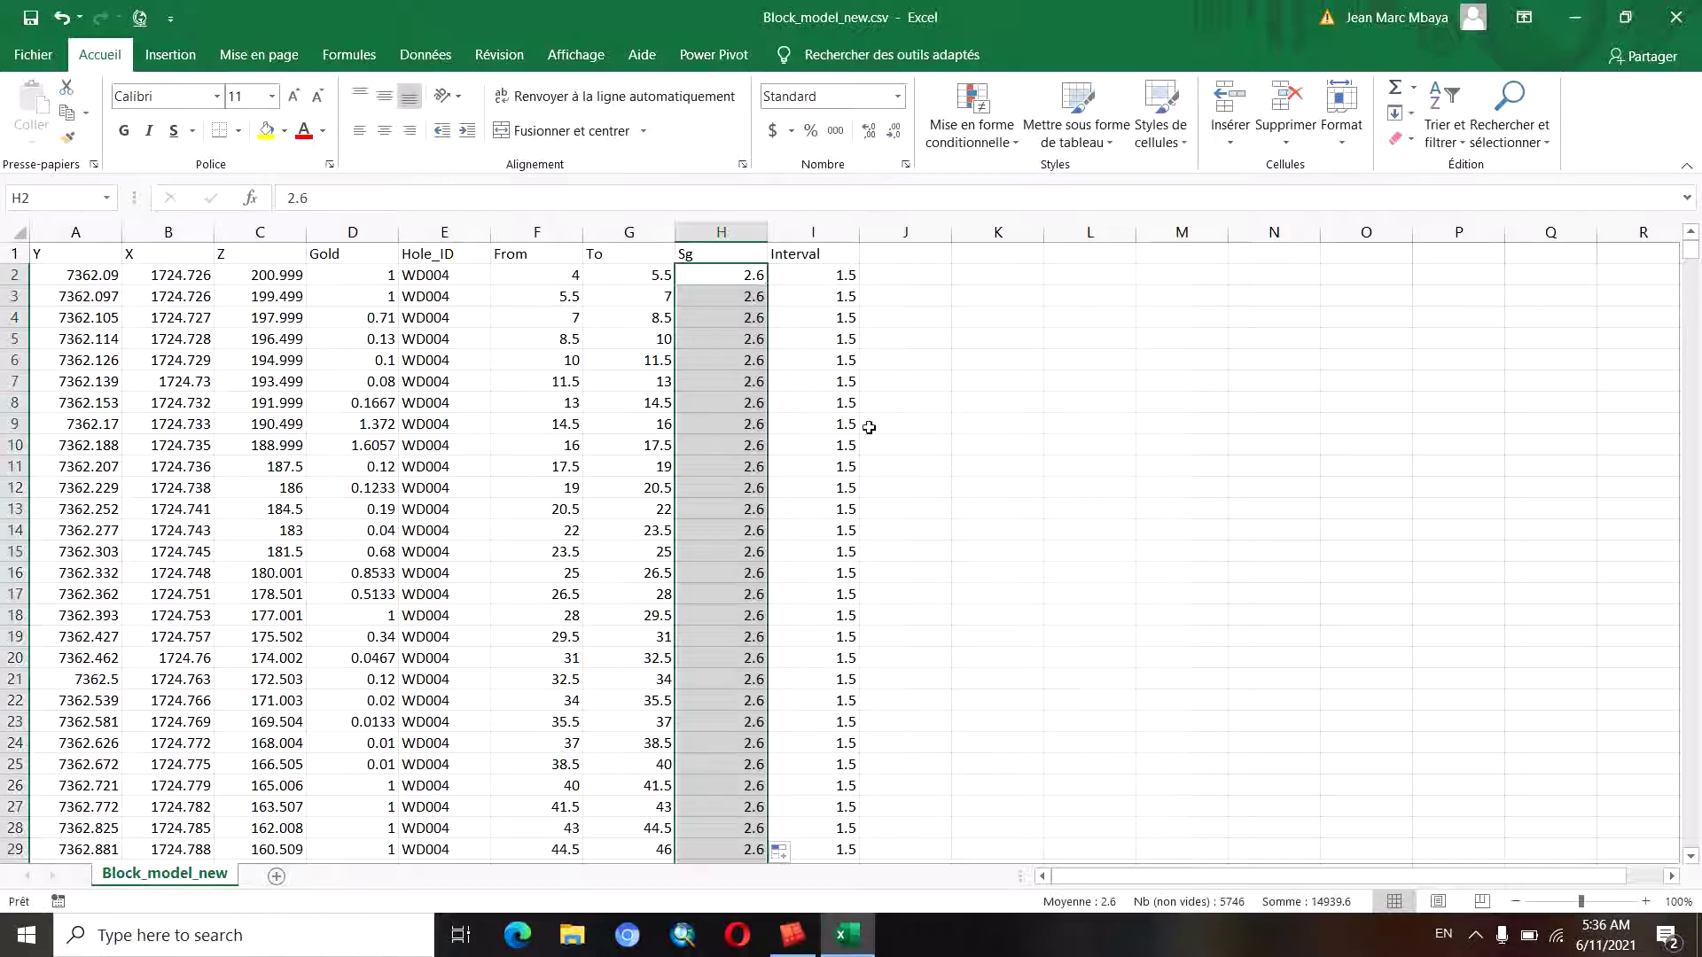
{"action": "left_click", "coordinate": [987, 438]}
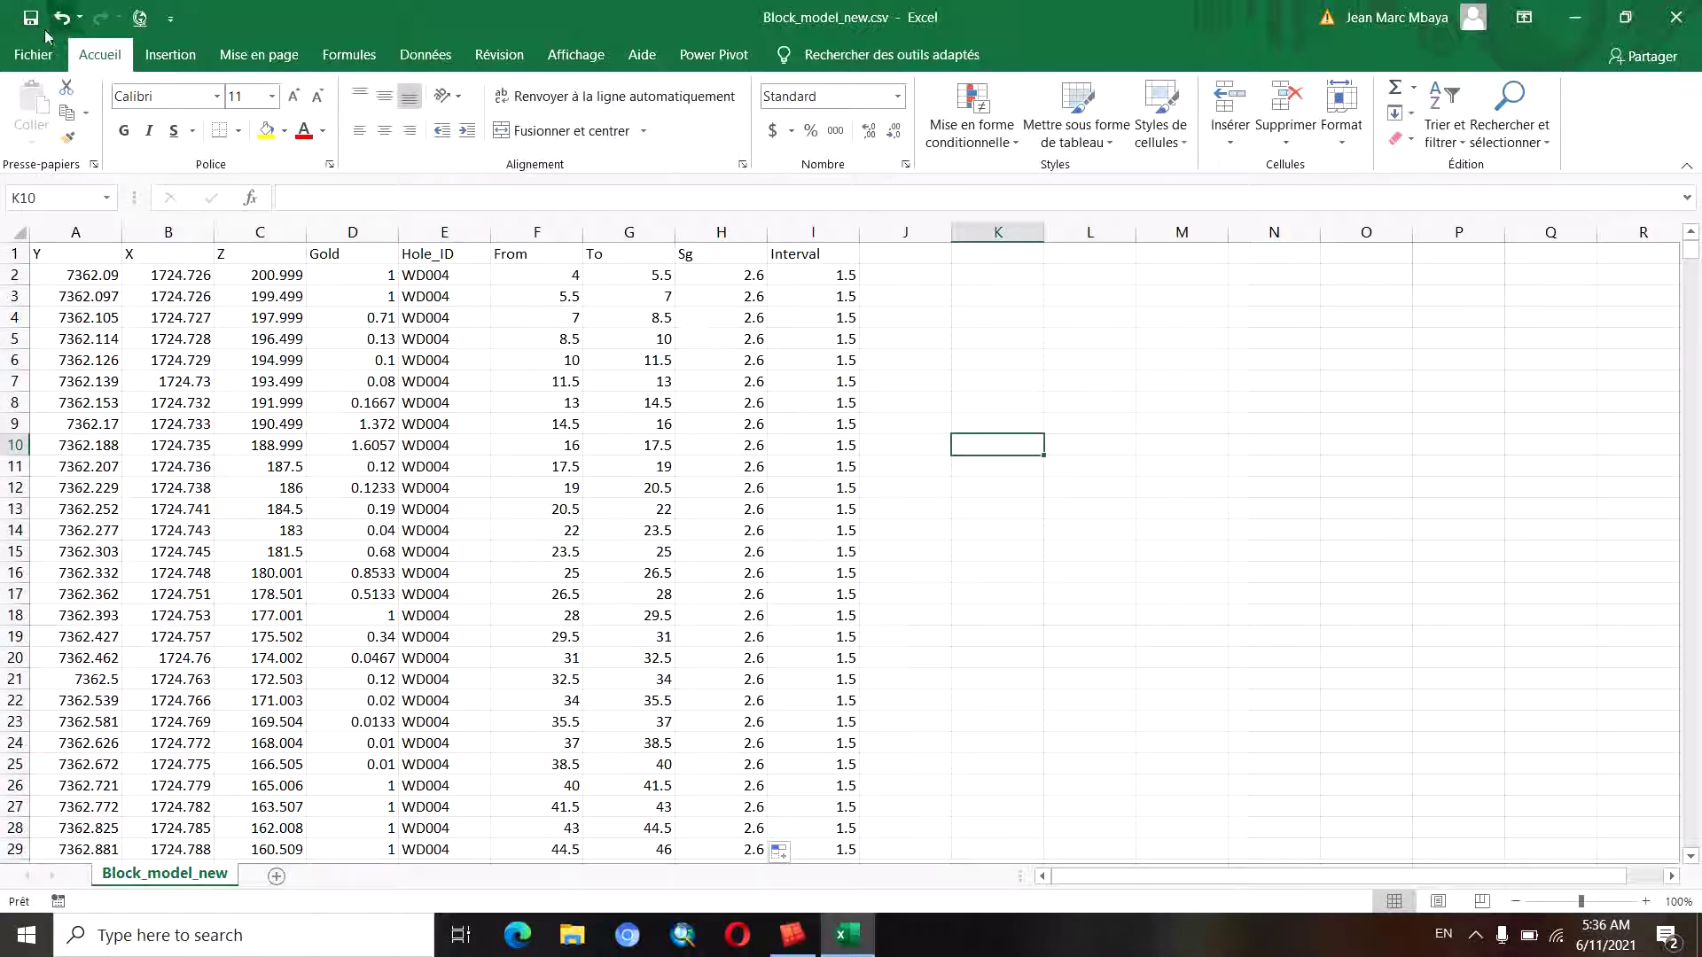
Save Block_model_new.csv in CSV format and minimize Excel
{"action": "left_click", "coordinate": [31, 16]}
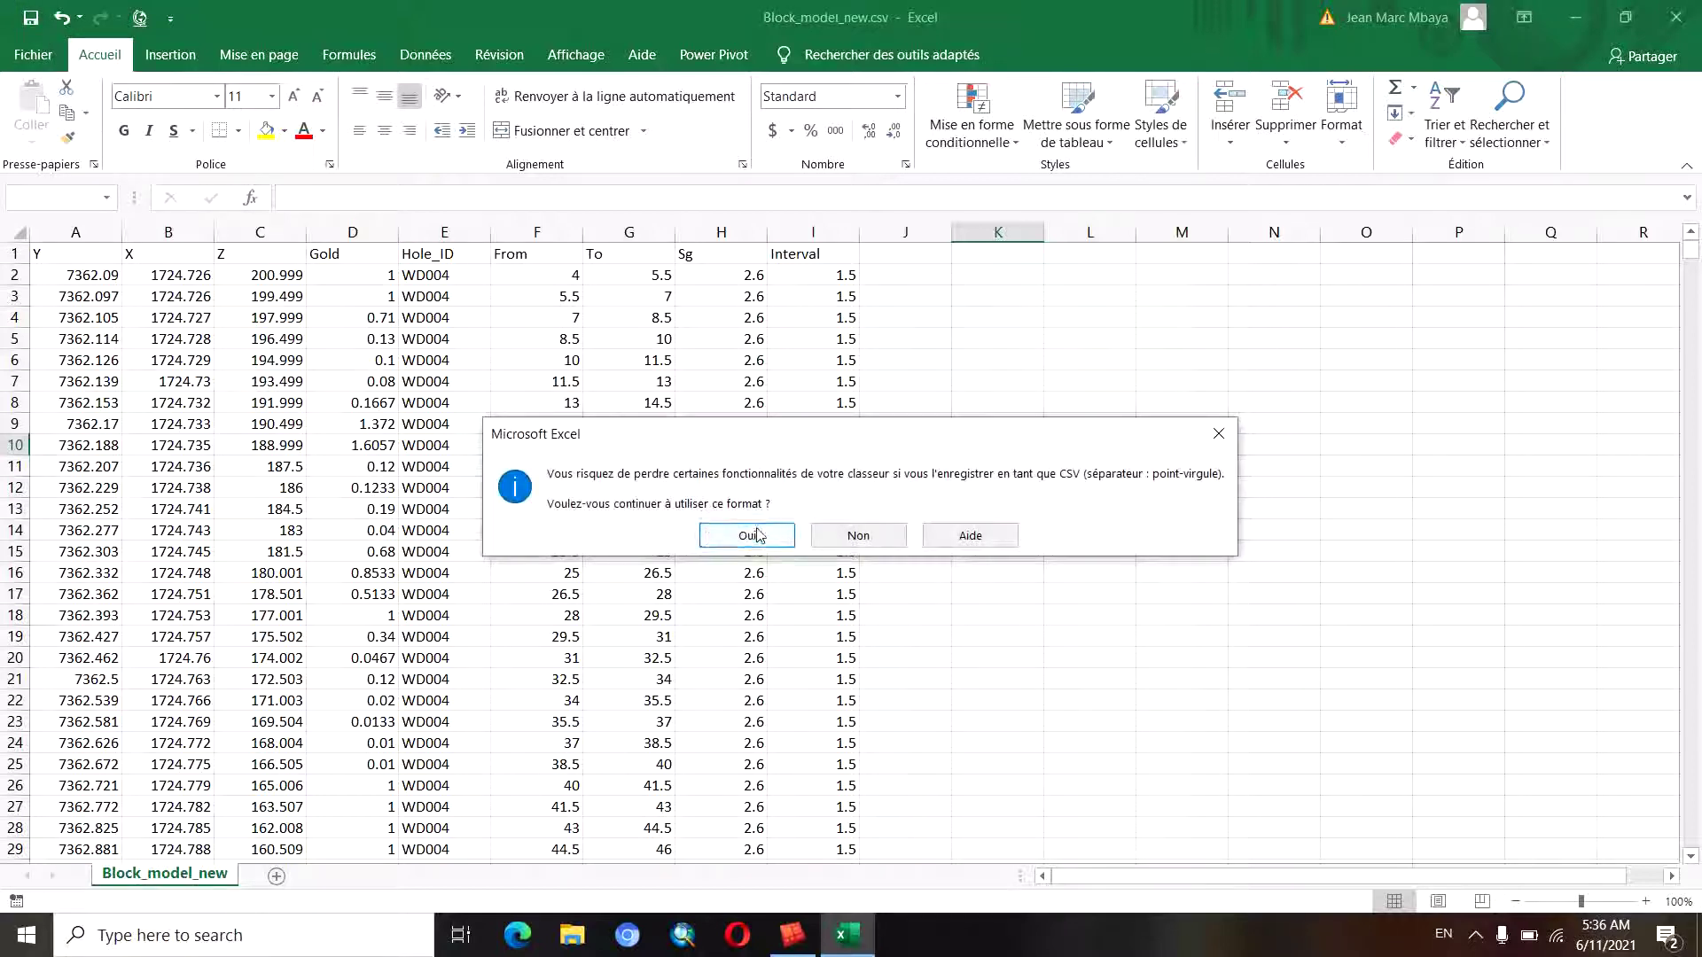
{"action": "left_click", "coordinate": [748, 535]}
{"action": "left_click", "coordinate": [1575, 20]}
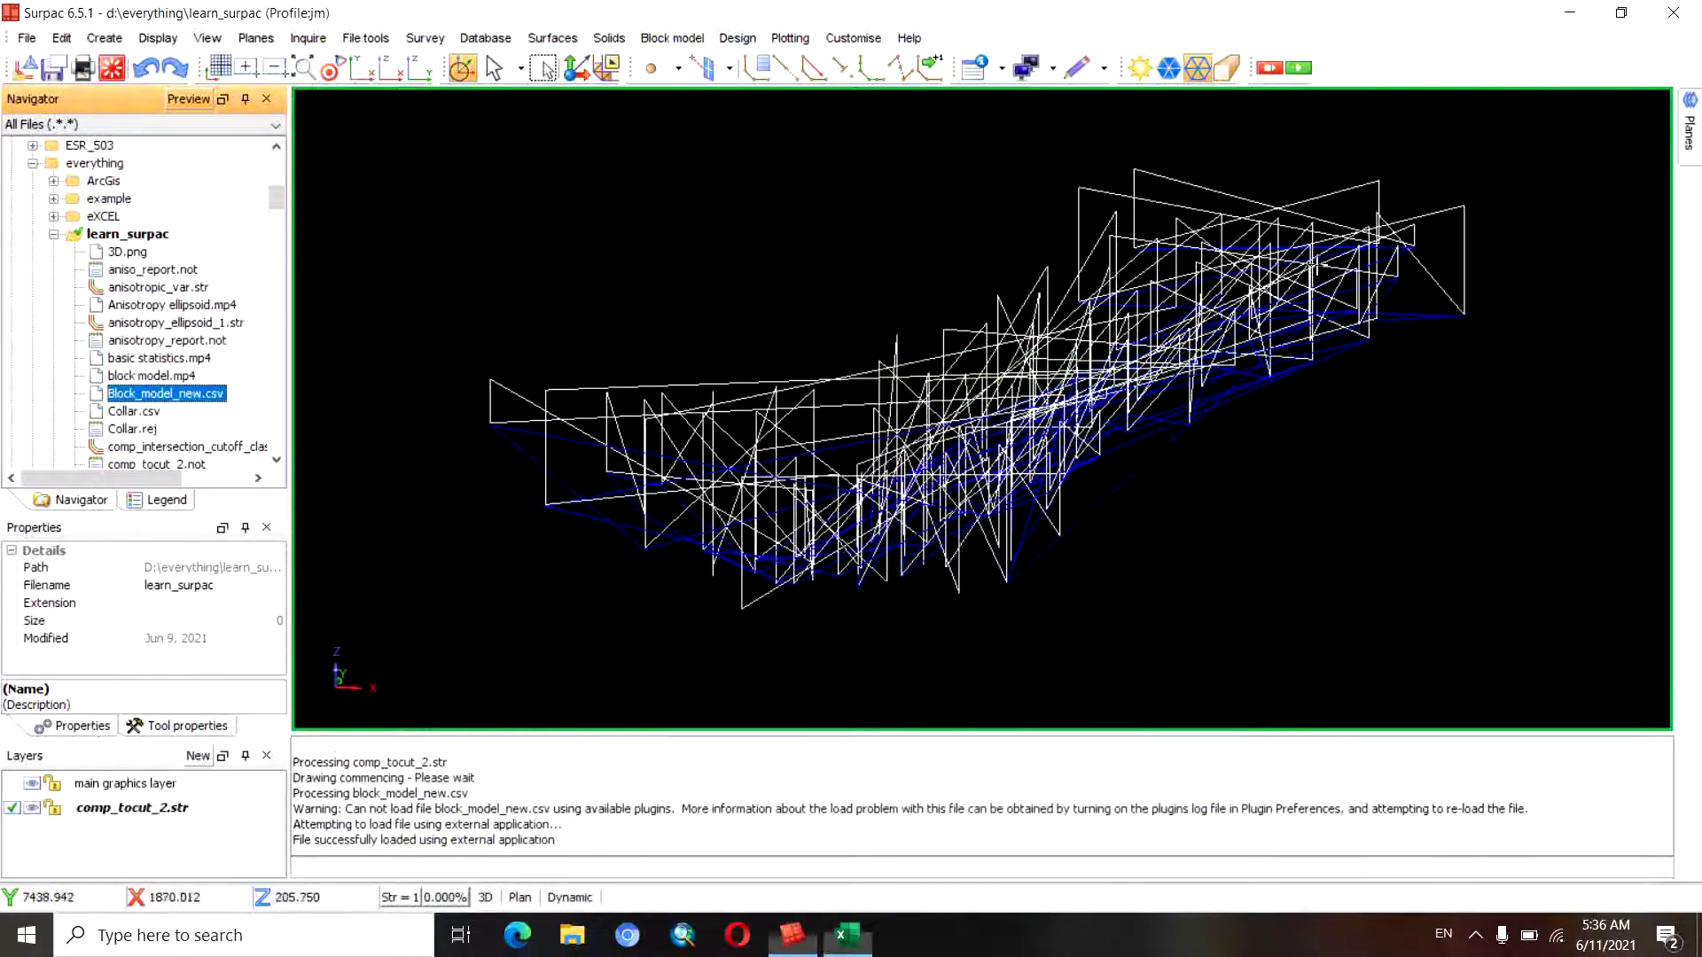
Clear the message log window
{"action": "double_click", "coordinate": [660, 809]}
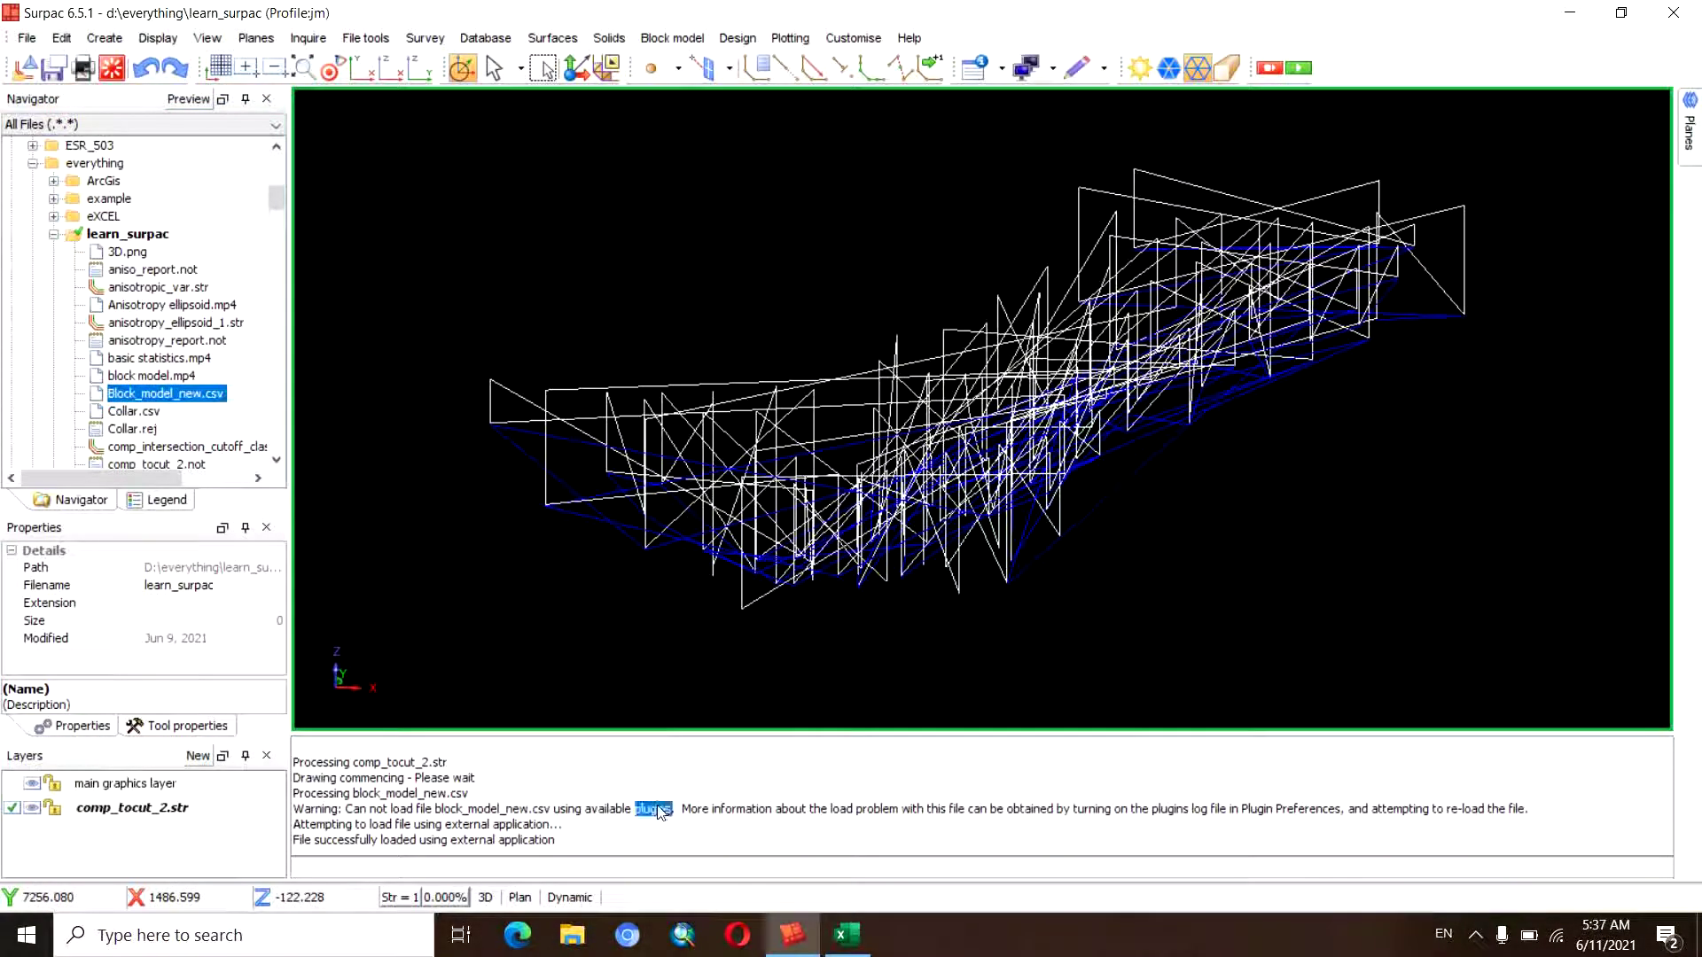
{"action": "right_click", "coordinate": [658, 806]}
{"action": "left_click", "coordinate": [712, 813]}
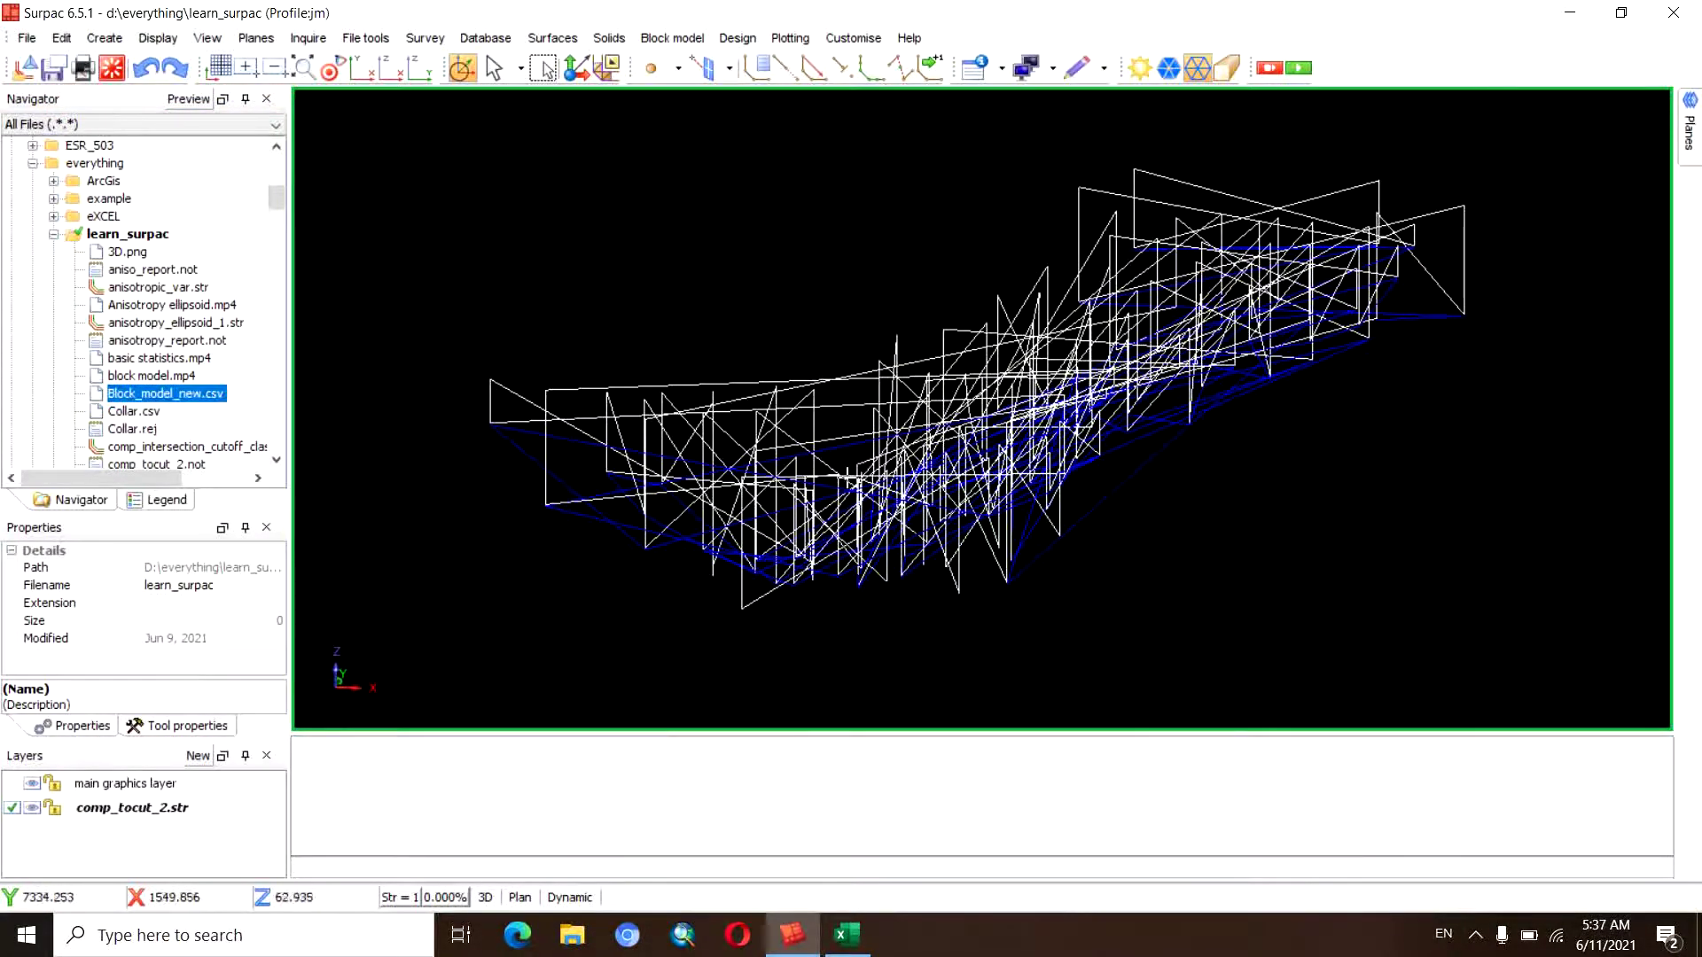
Run EXG to remove the comp_tocut_2.str drillhole strings, leaving an empty viewport
{"action": "middle_click_drag", "start_coordinate": [853, 496], "coordinate": [895, 496]}
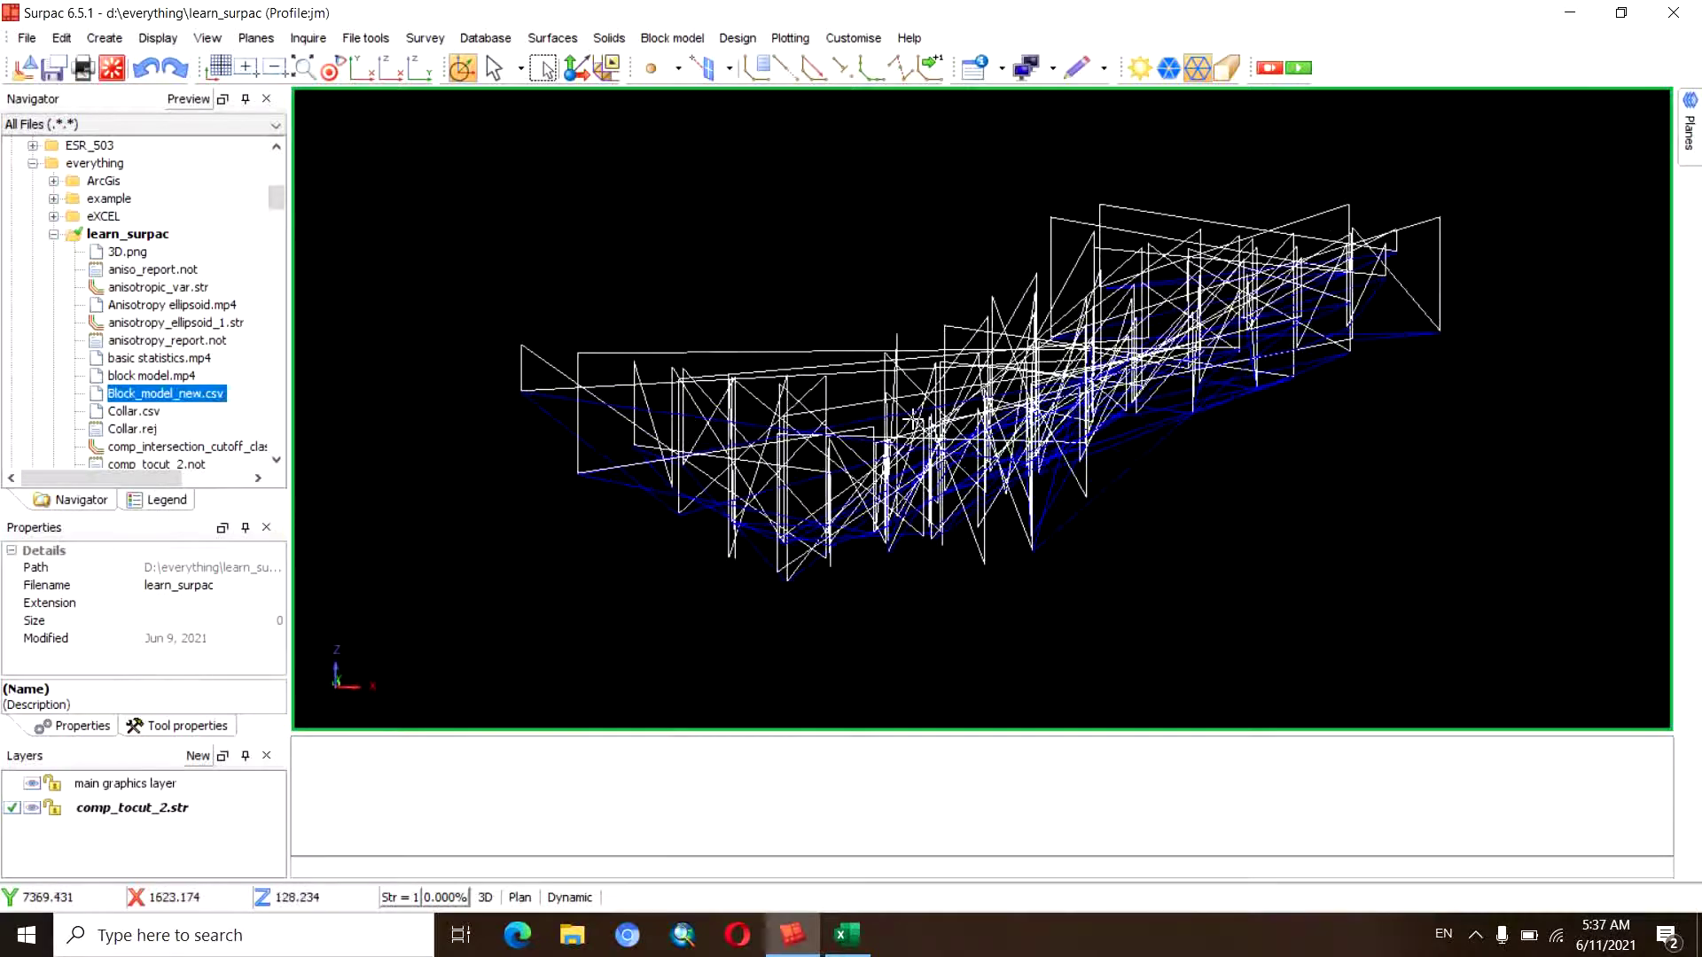
{"action": "left_click", "coordinate": [333, 871]}
{"action": "type", "text": "EXG"}
{"action": "key", "text": "Return"}
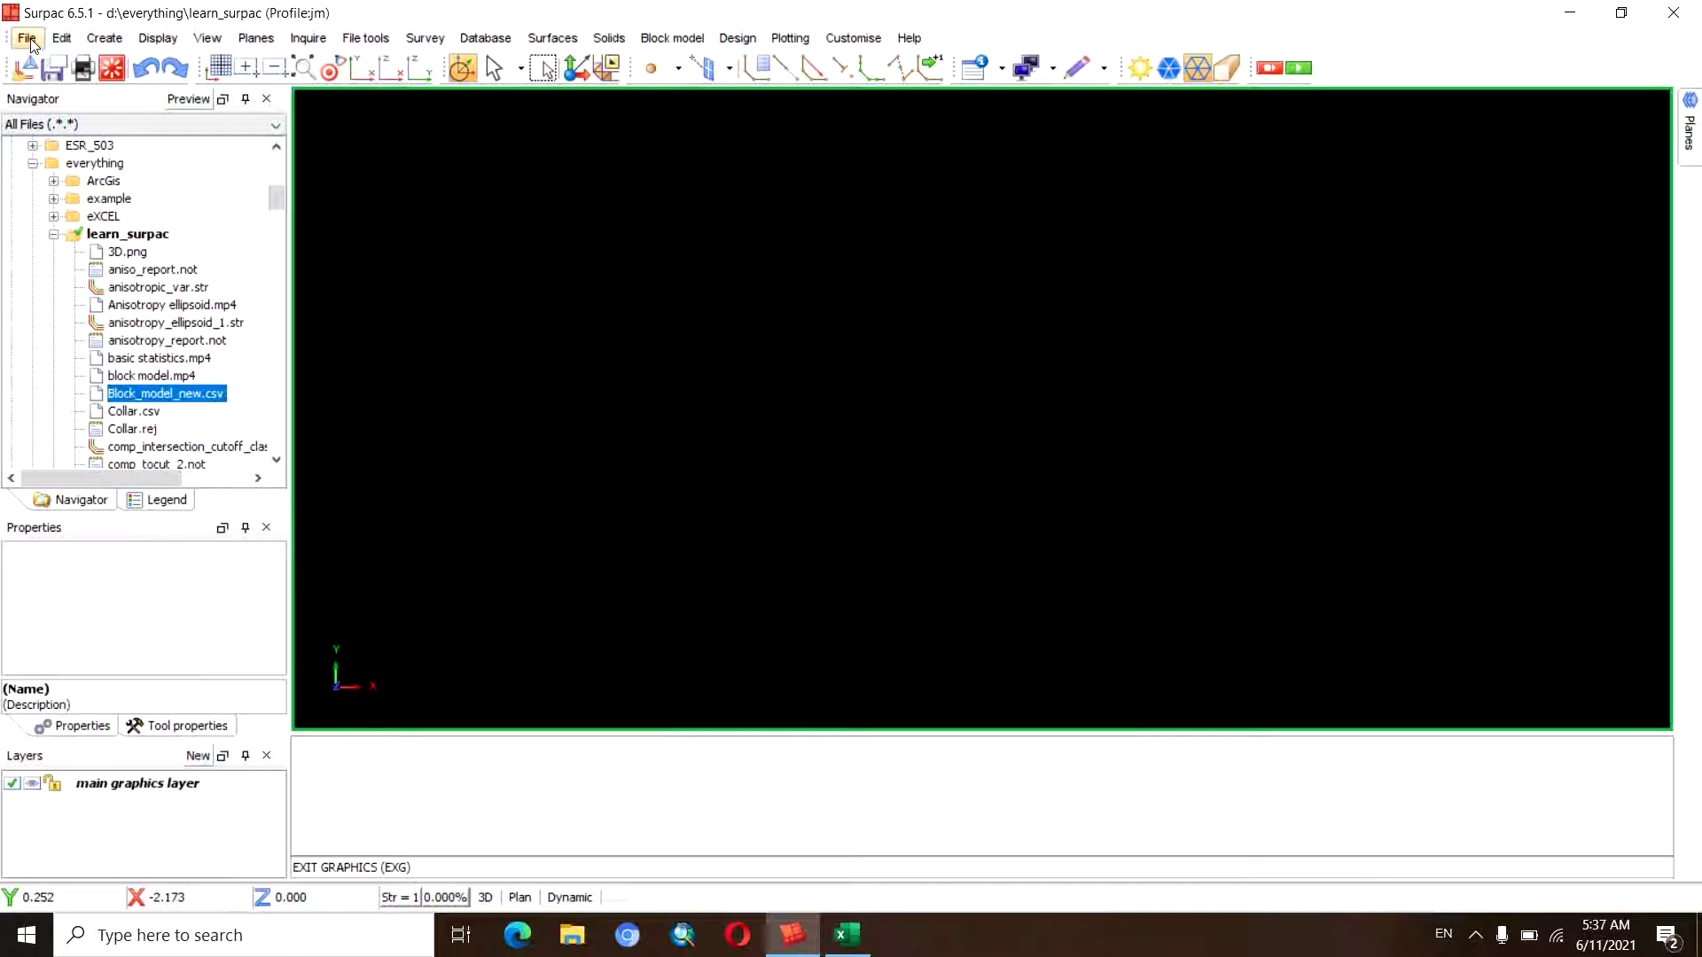
Start a single-file data import with Block_model_new.csv as the source file
{"action": "left_click", "coordinate": [26, 39]}
{"action": "mouse_move", "coordinate": [64, 237]}
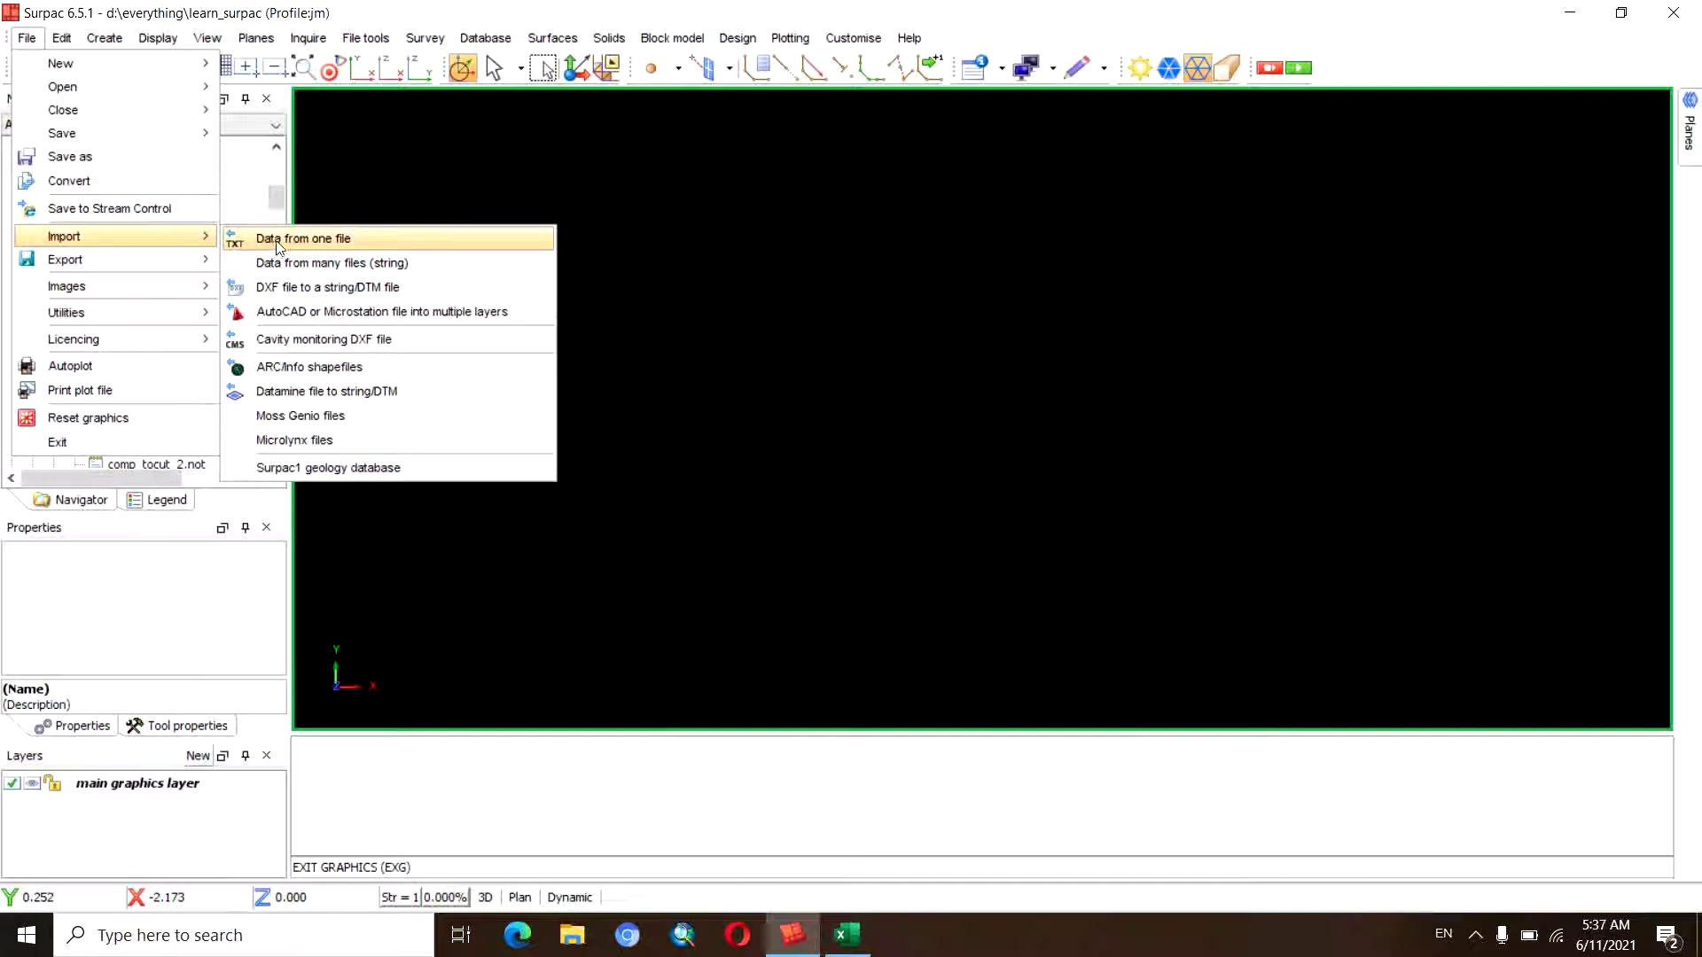
{"action": "left_click", "coordinate": [284, 241]}
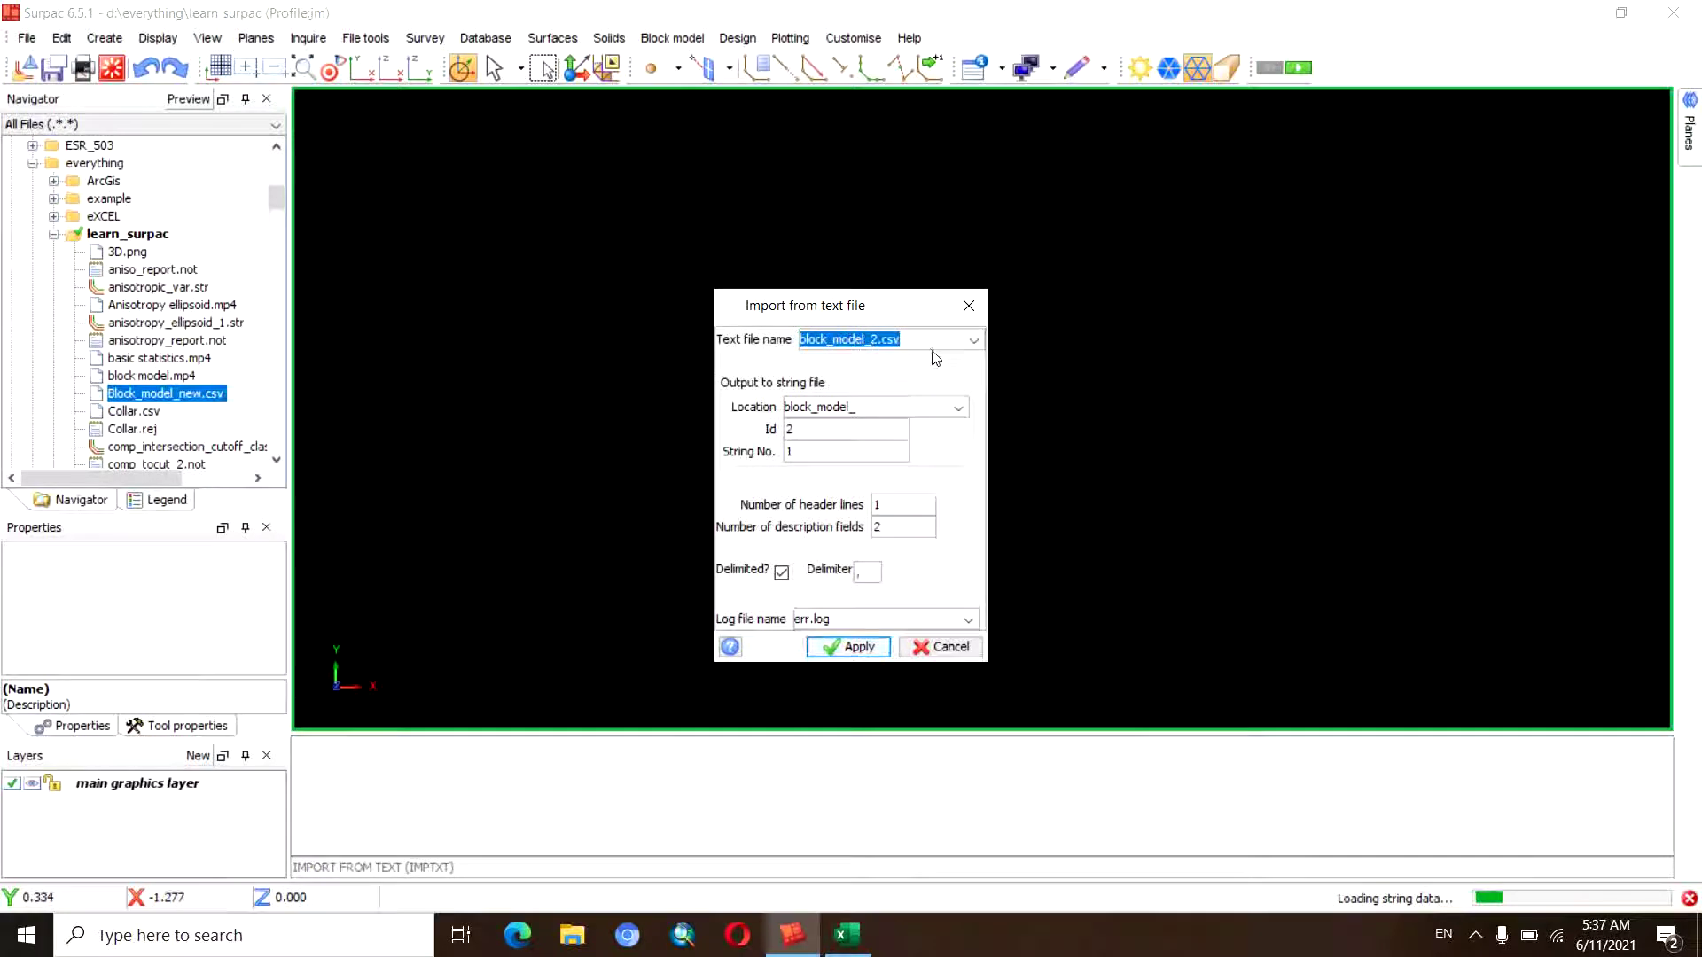
{"action": "left_click", "coordinate": [974, 340]}
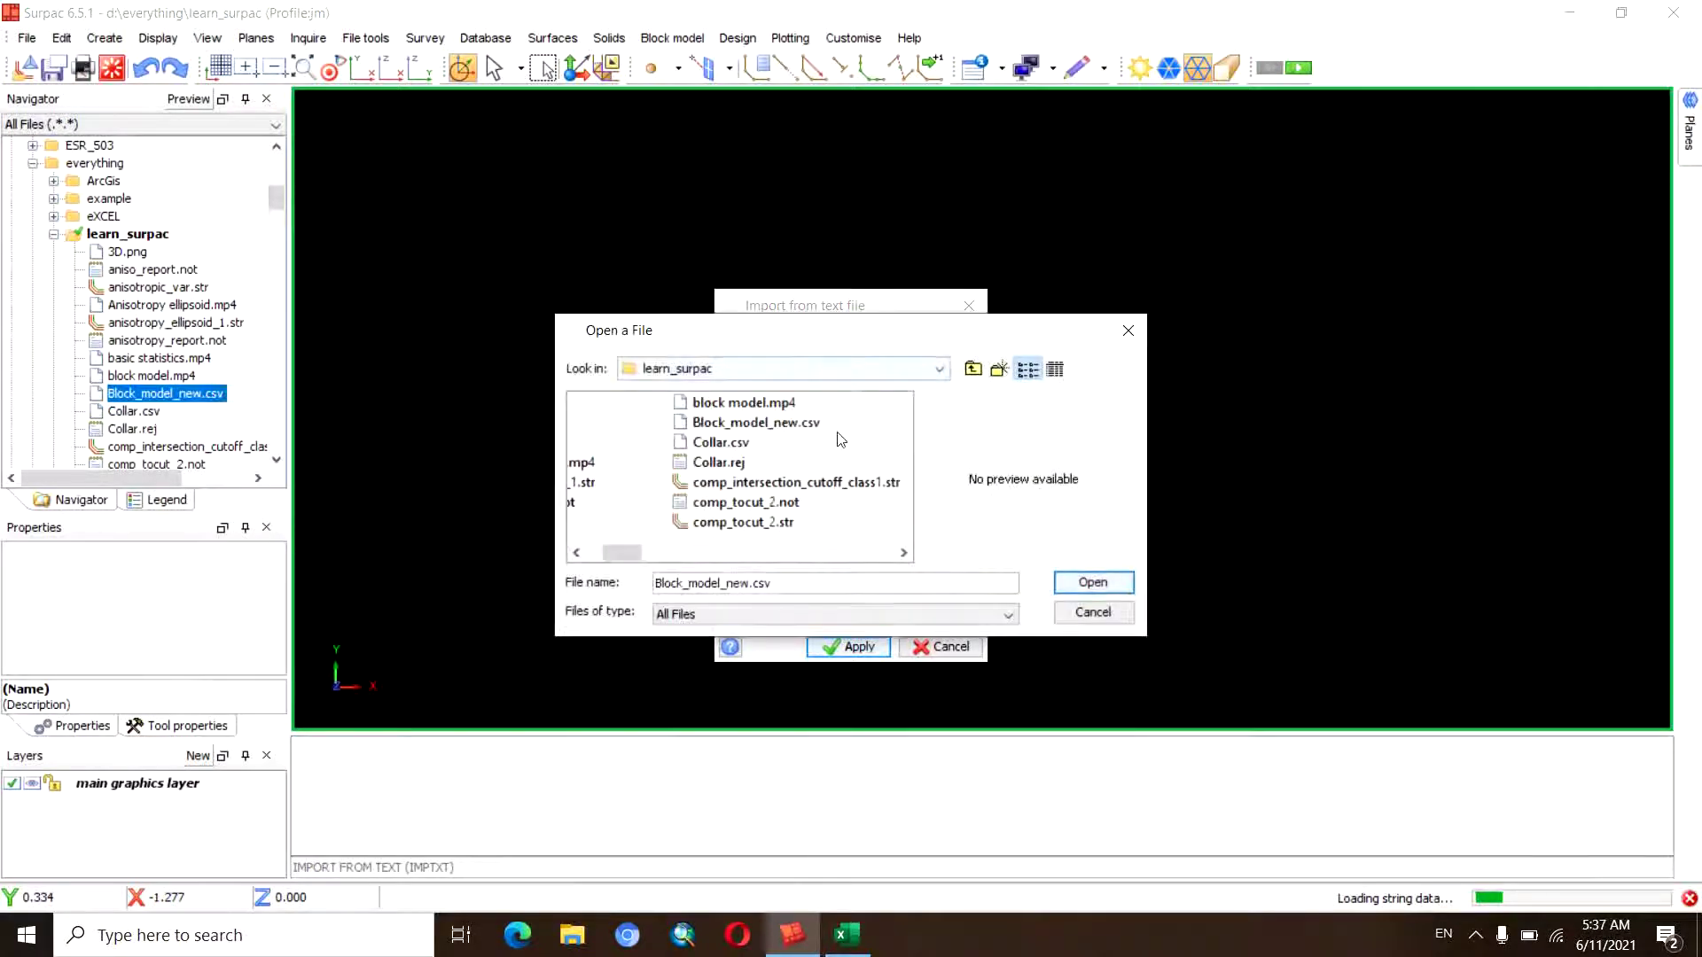
{"action": "left_click_drag", "start_coordinate": [628, 553], "coordinate": [620, 553]}
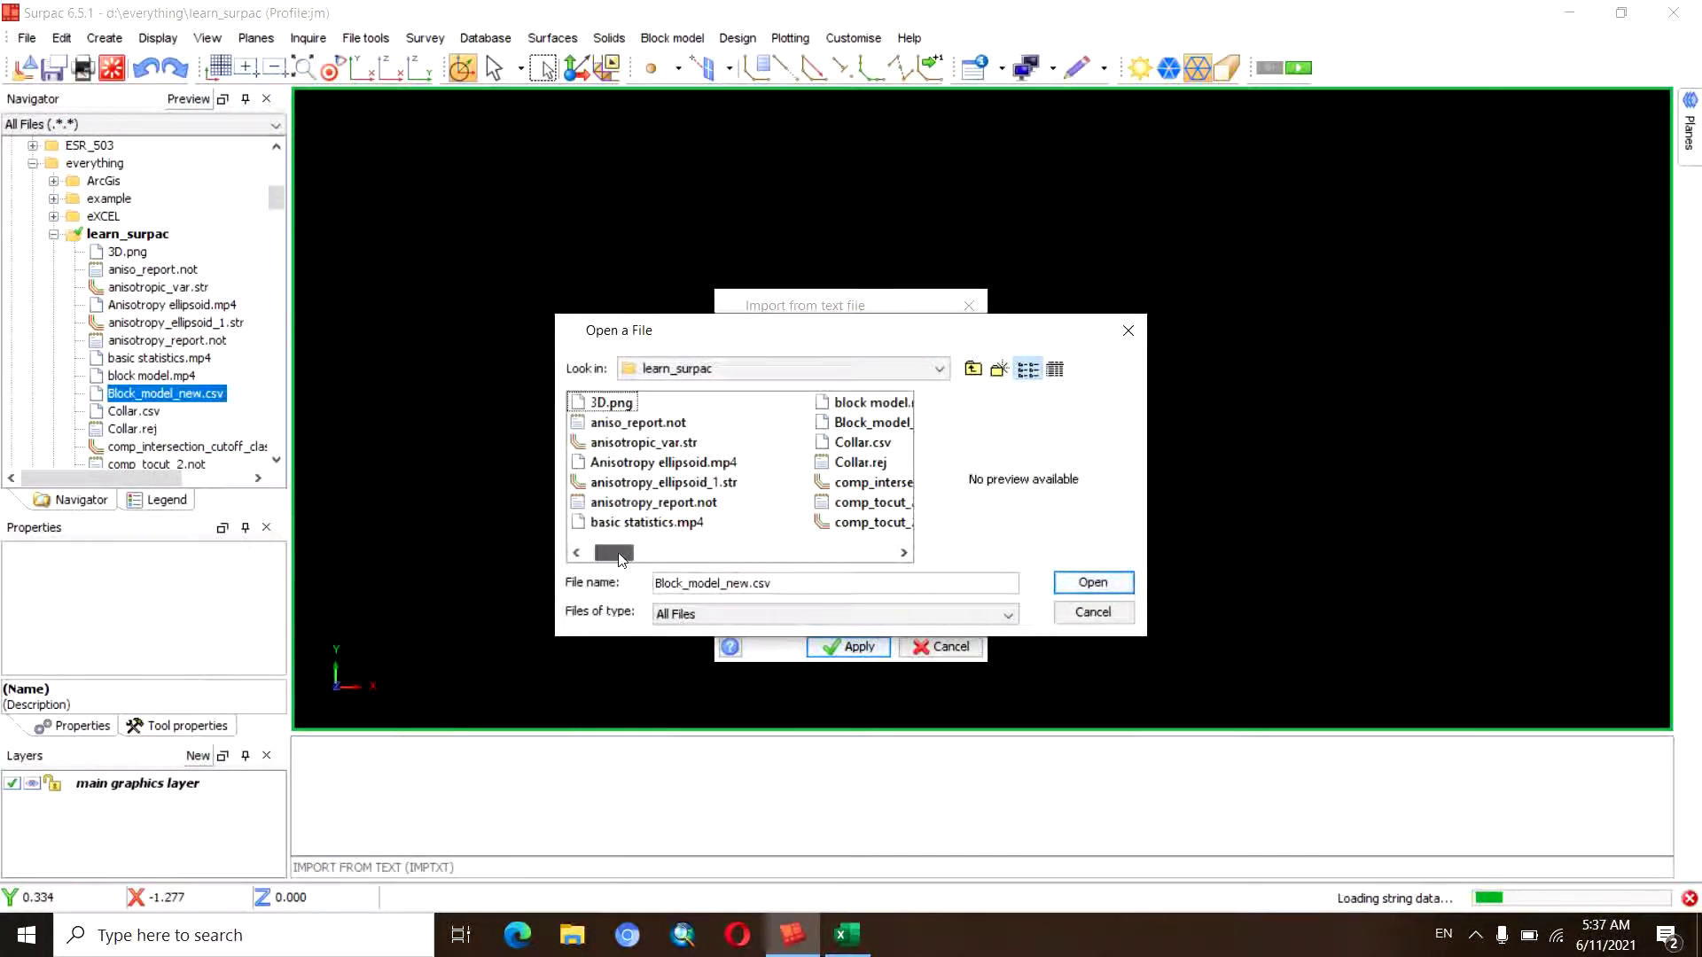
{"action": "left_click", "coordinate": [903, 553]}
{"action": "left_click", "coordinate": [686, 426]}
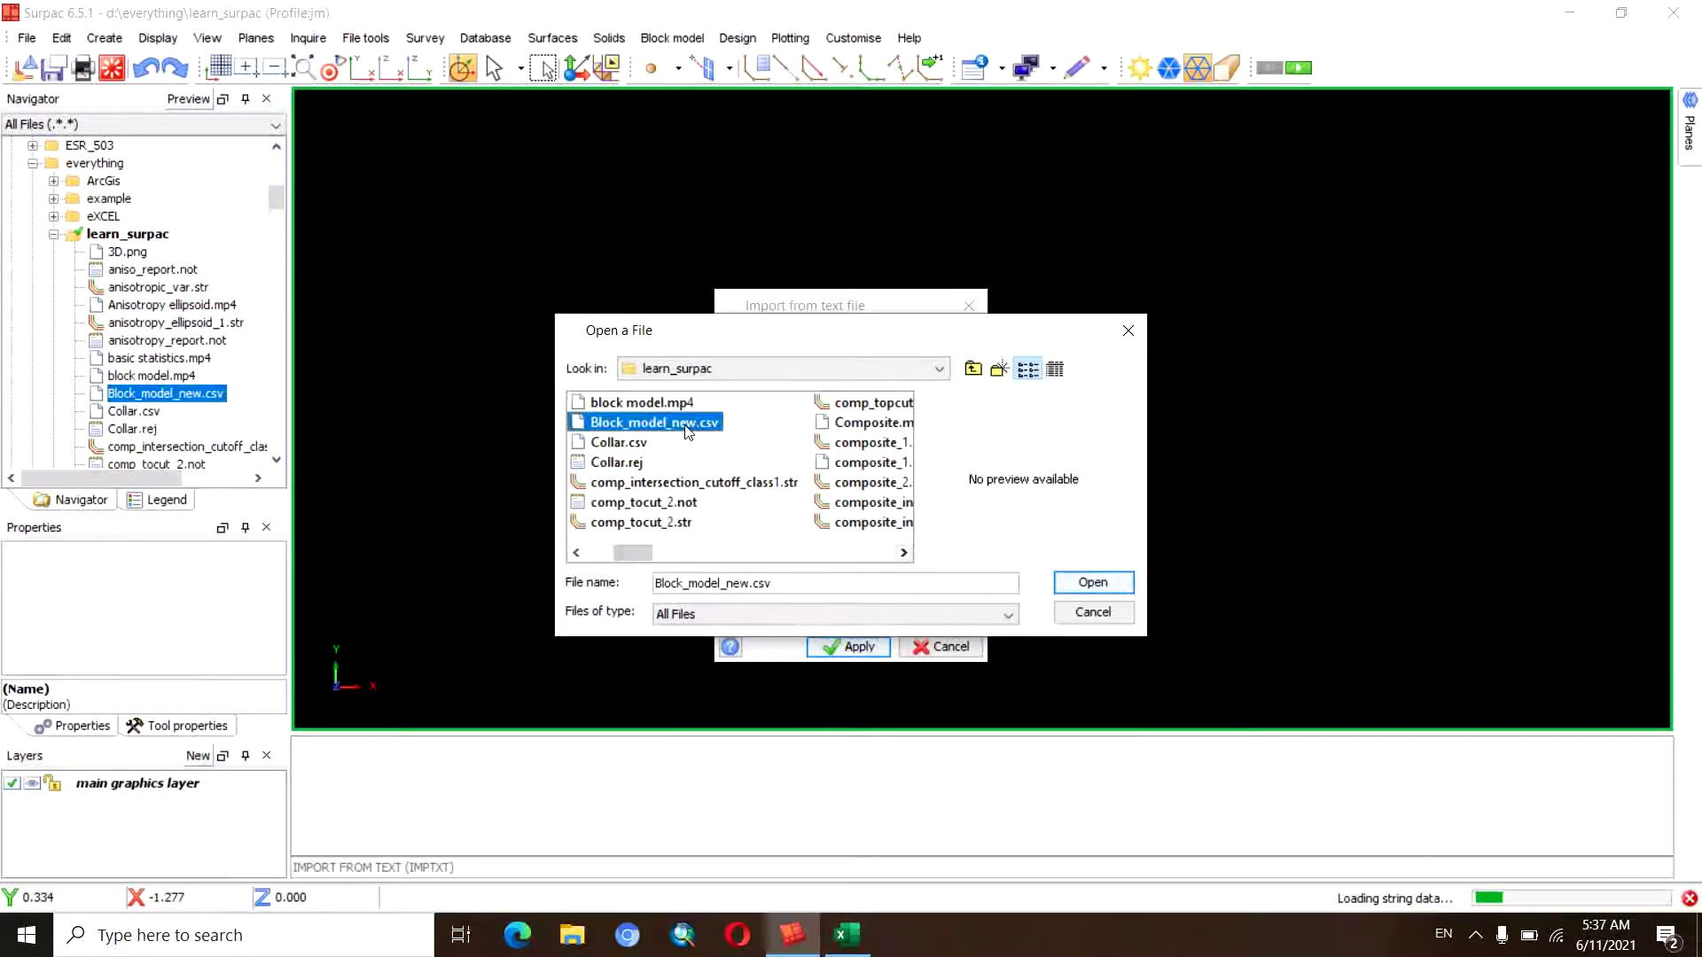
{"action": "left_click", "coordinate": [1089, 582]}
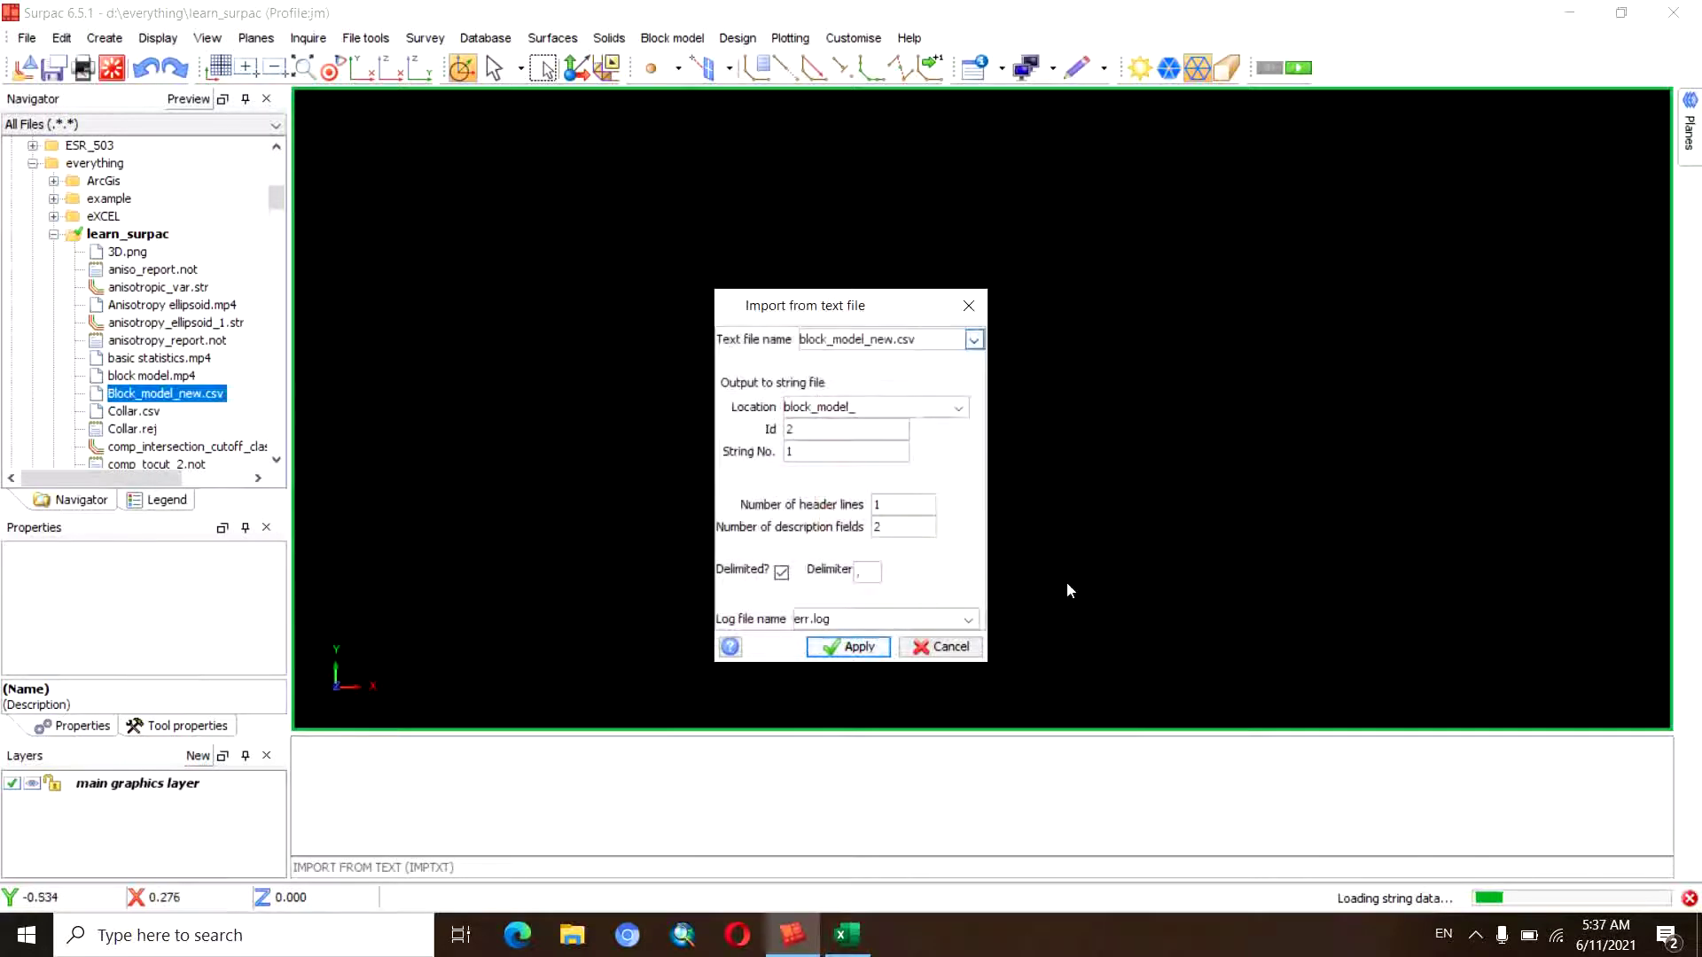
Set the import output to block_model_new with Id 3, comma-delimited, and apply the settings
{"action": "double_click", "coordinate": [858, 409]}
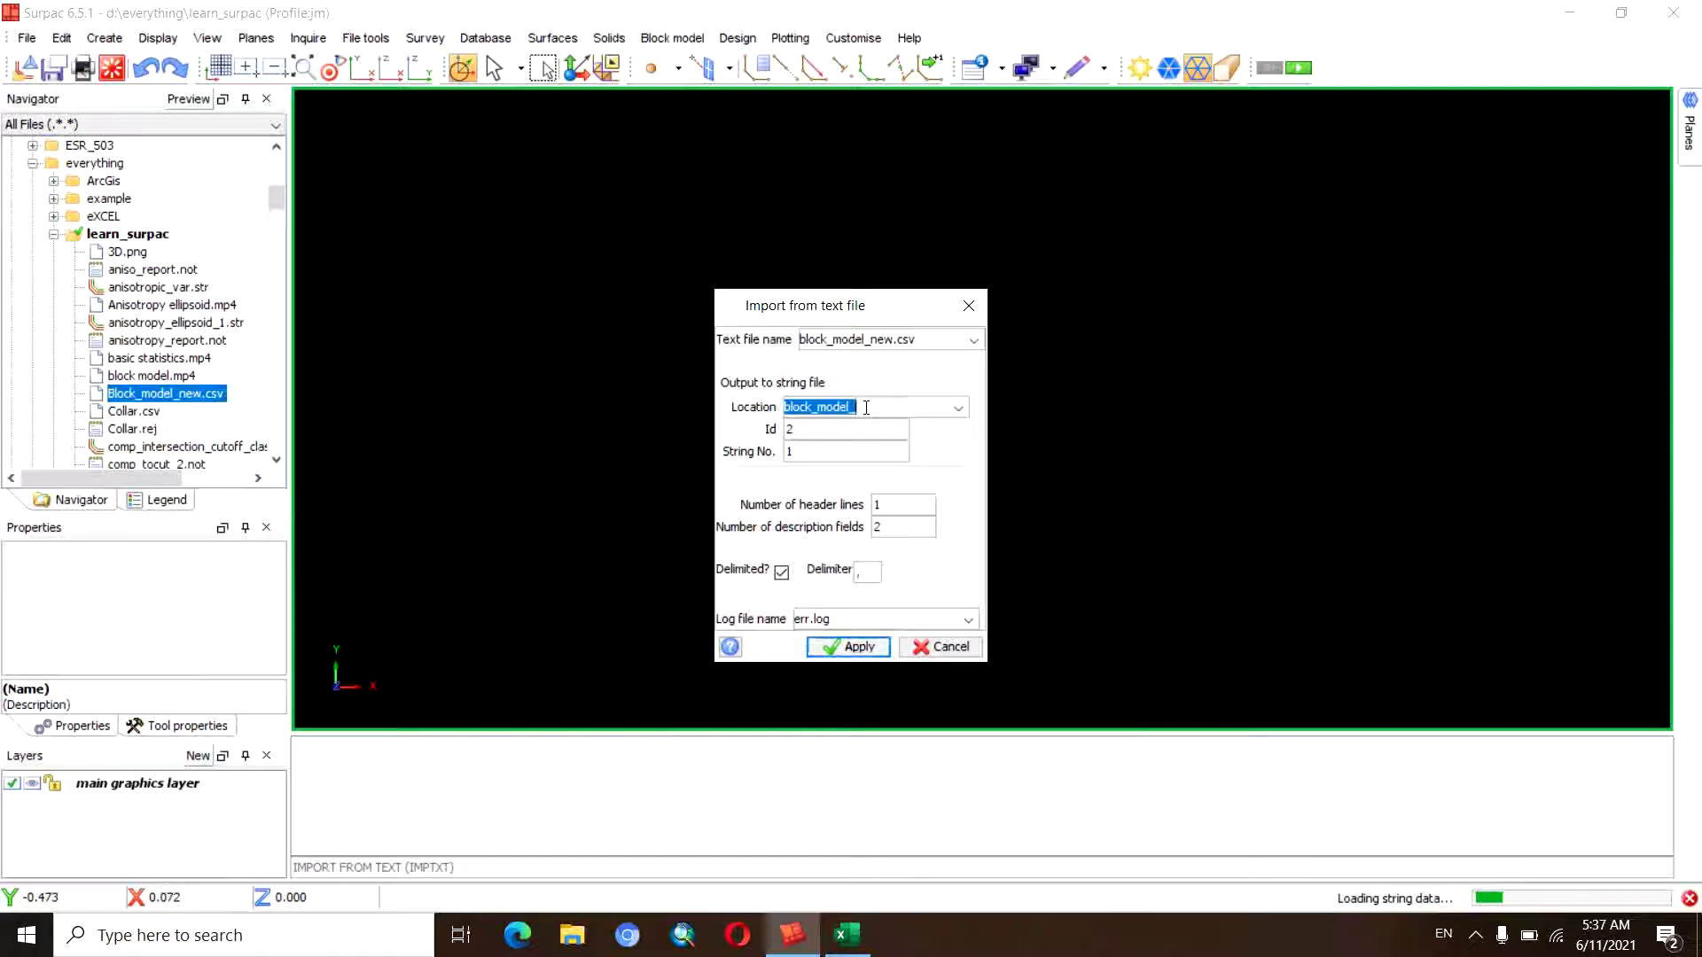
{"action": "type", "text": "blo"}
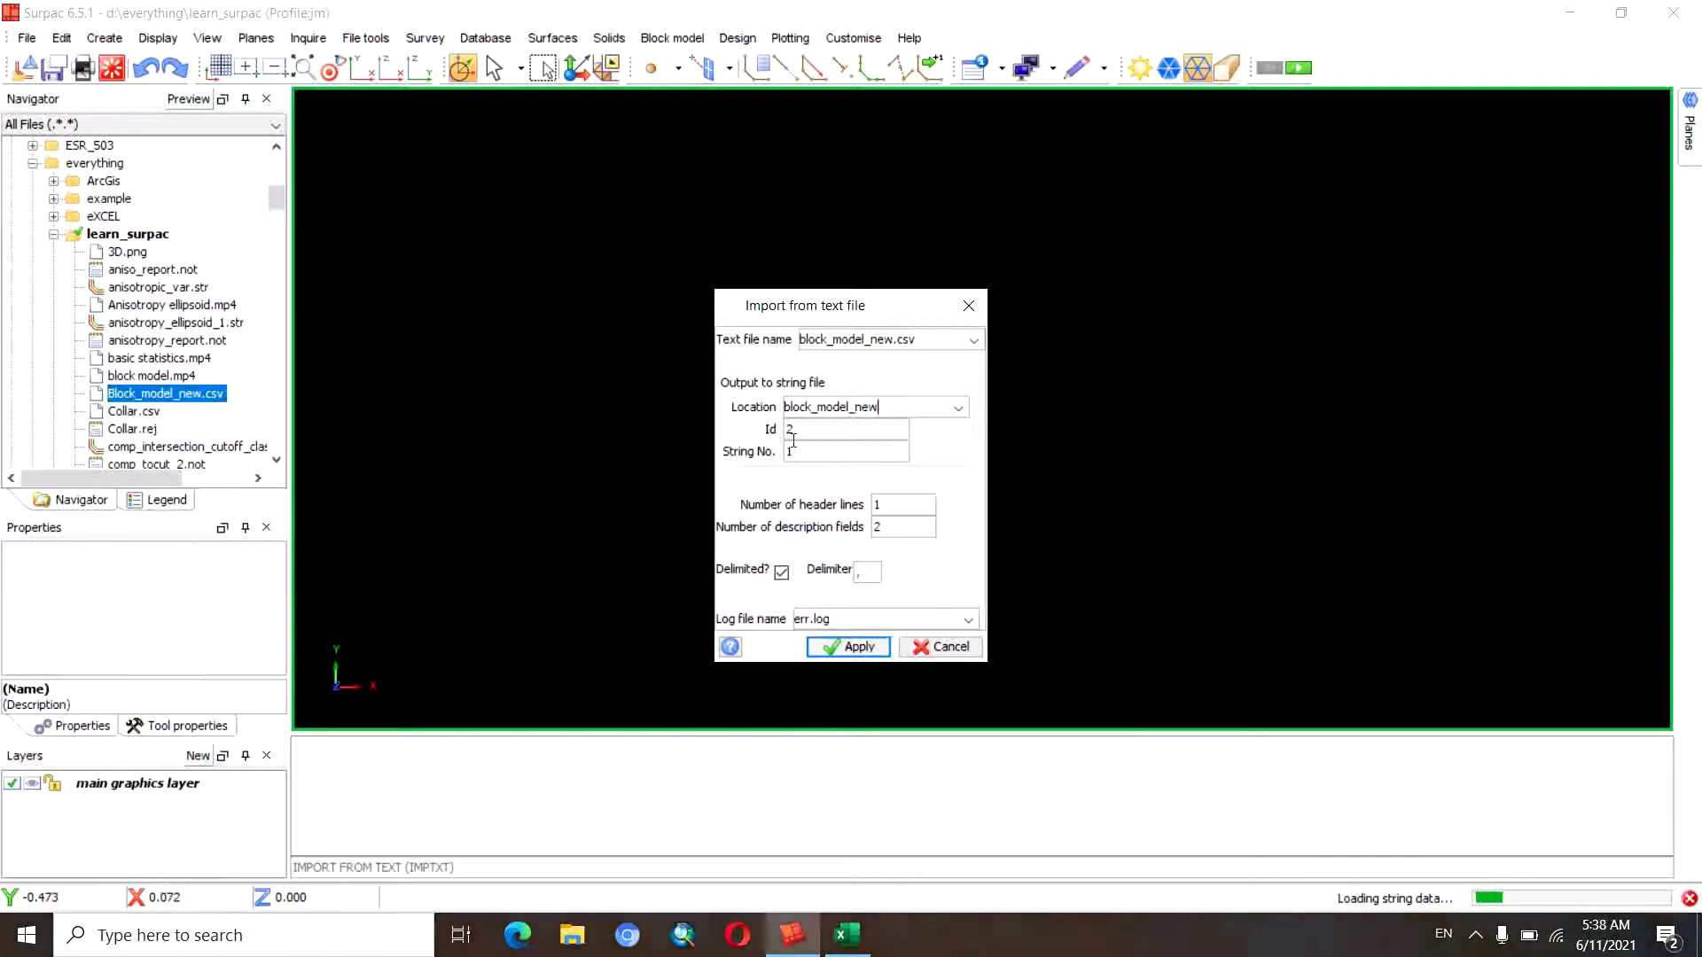
{"action": "double_click", "coordinate": [799, 436]}
{"action": "type", "text": "3"}
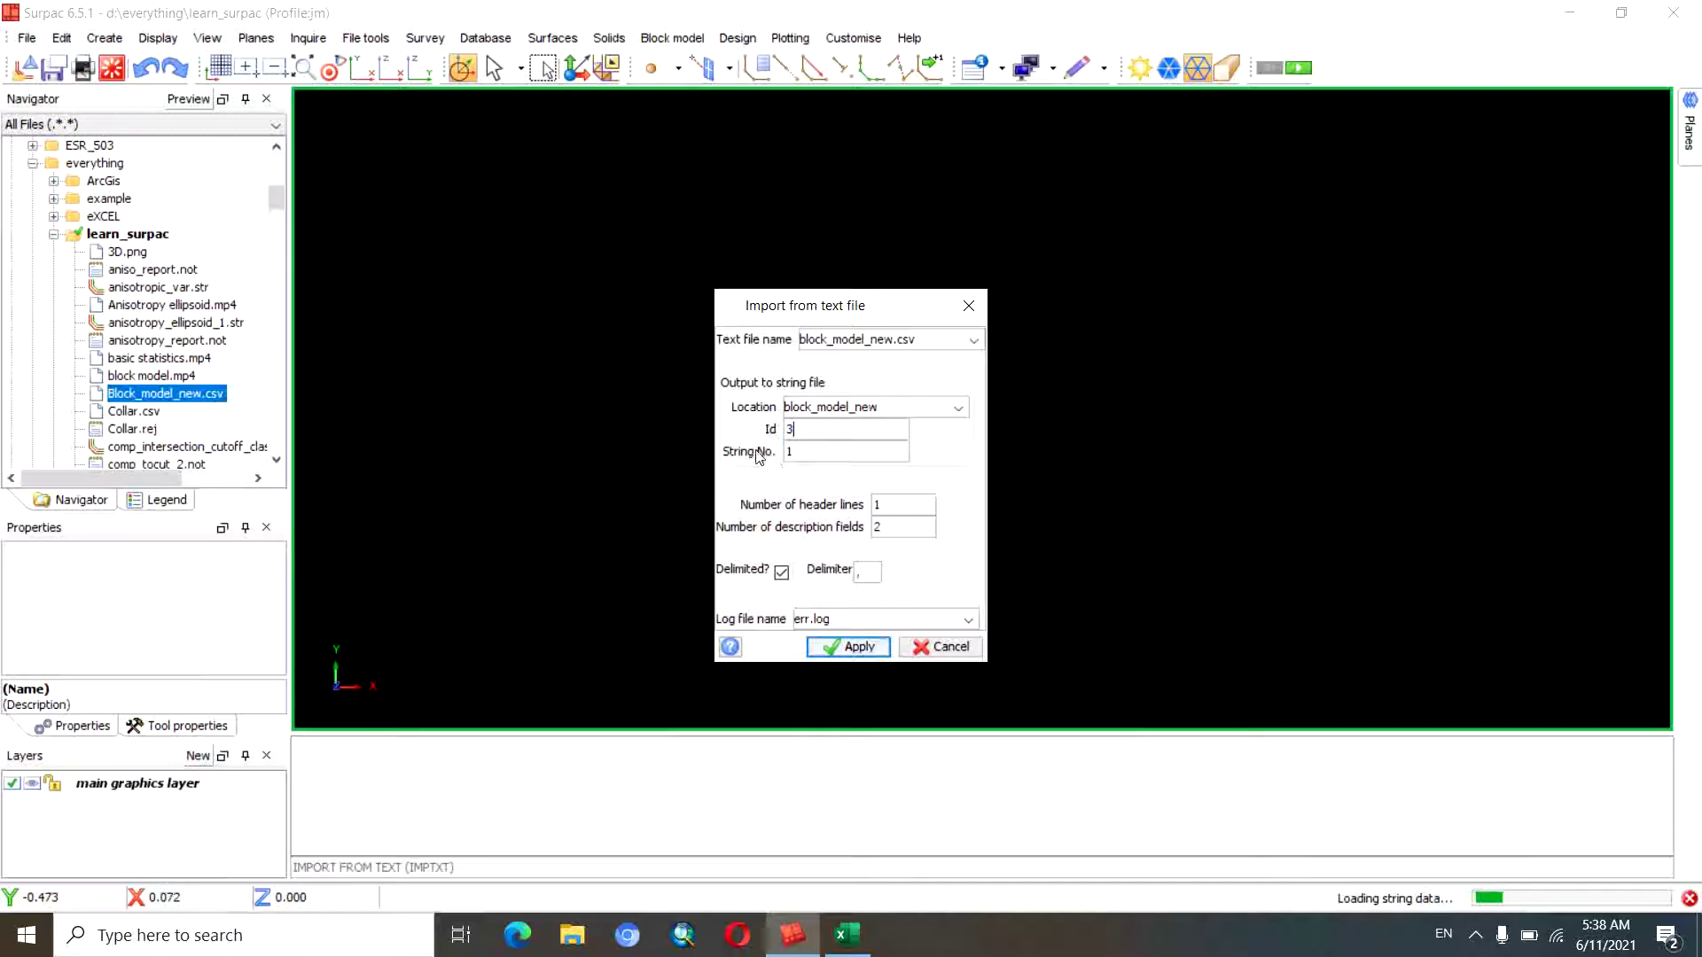
{"action": "double_click", "coordinate": [795, 453]}
{"action": "left_click_drag", "start_coordinate": [890, 319], "coordinate": [884, 292]}
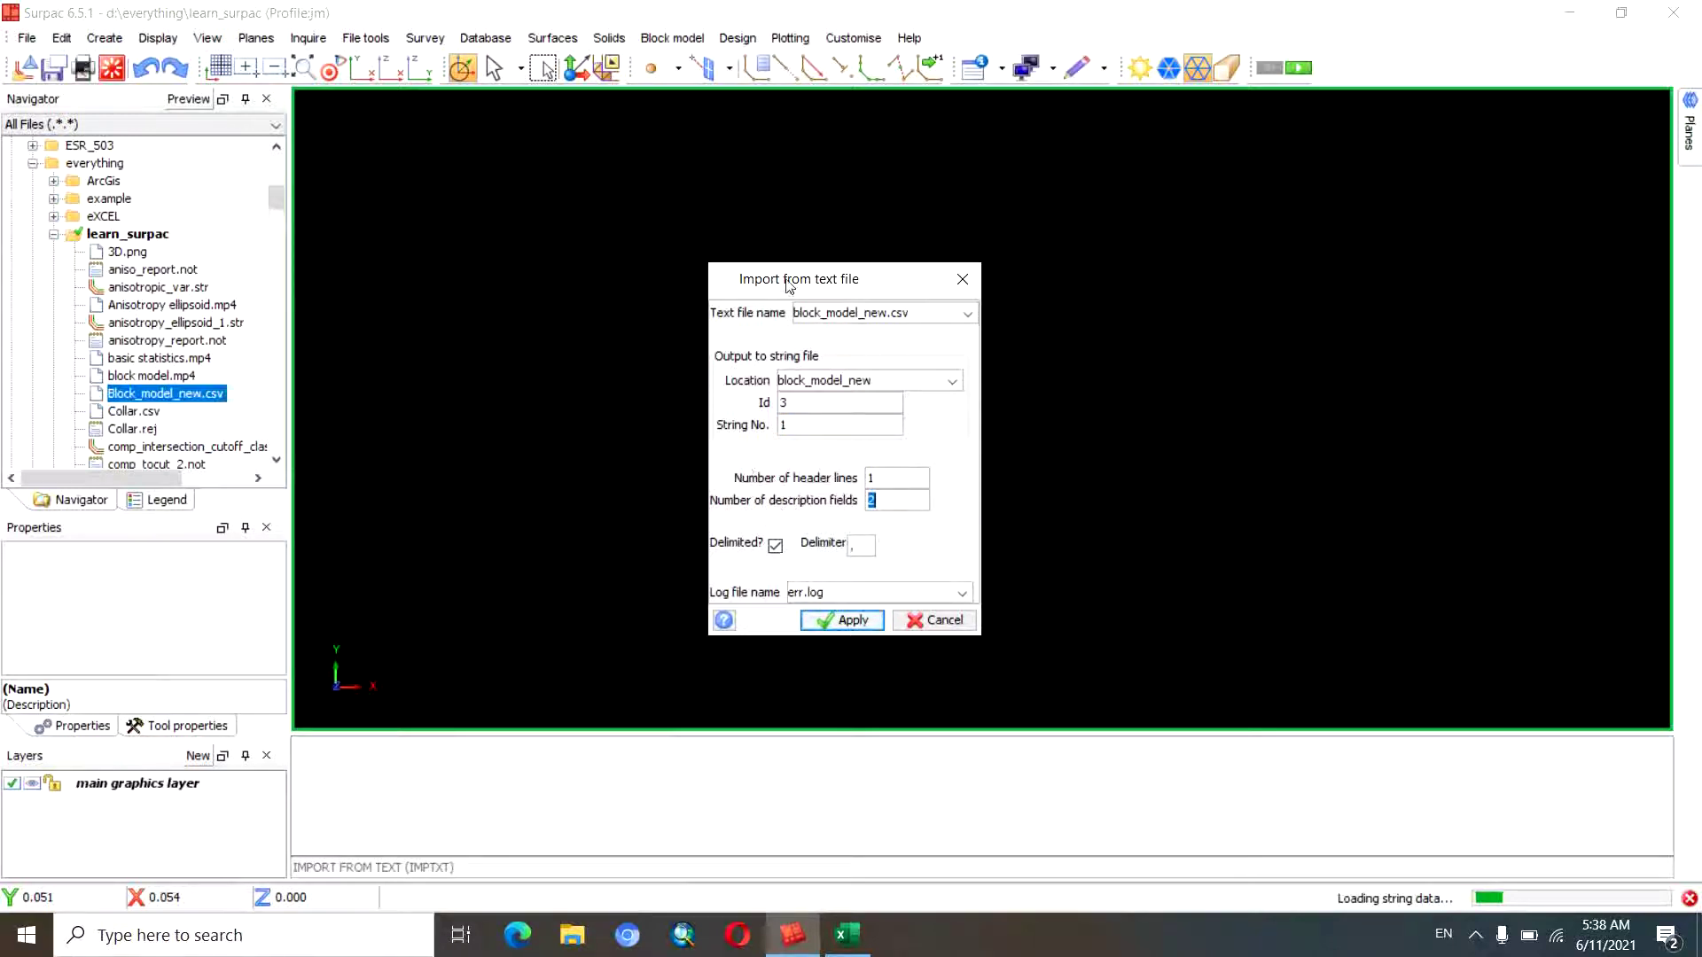
{"action": "left_click_drag", "start_coordinate": [789, 285], "coordinate": [768, 272]}
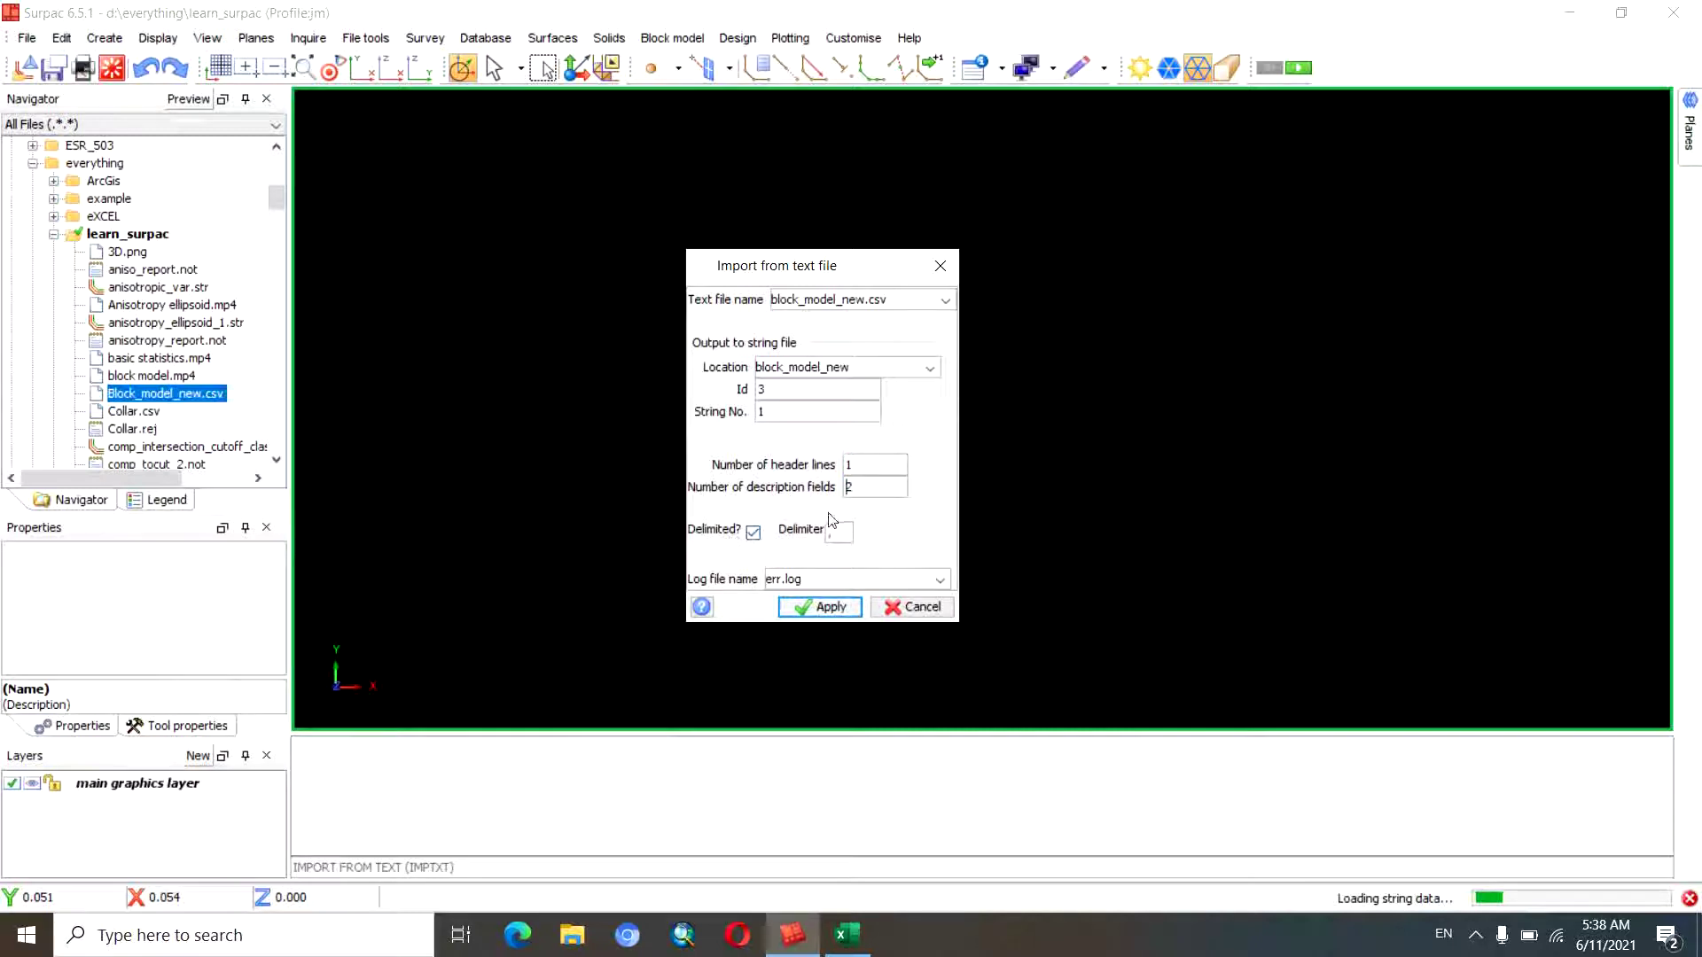
{"action": "double_click", "coordinate": [844, 530]}
{"action": "left_click", "coordinate": [834, 532]}
{"action": "double_click", "coordinate": [833, 531]}
{"action": "left_click", "coordinate": [831, 536]}
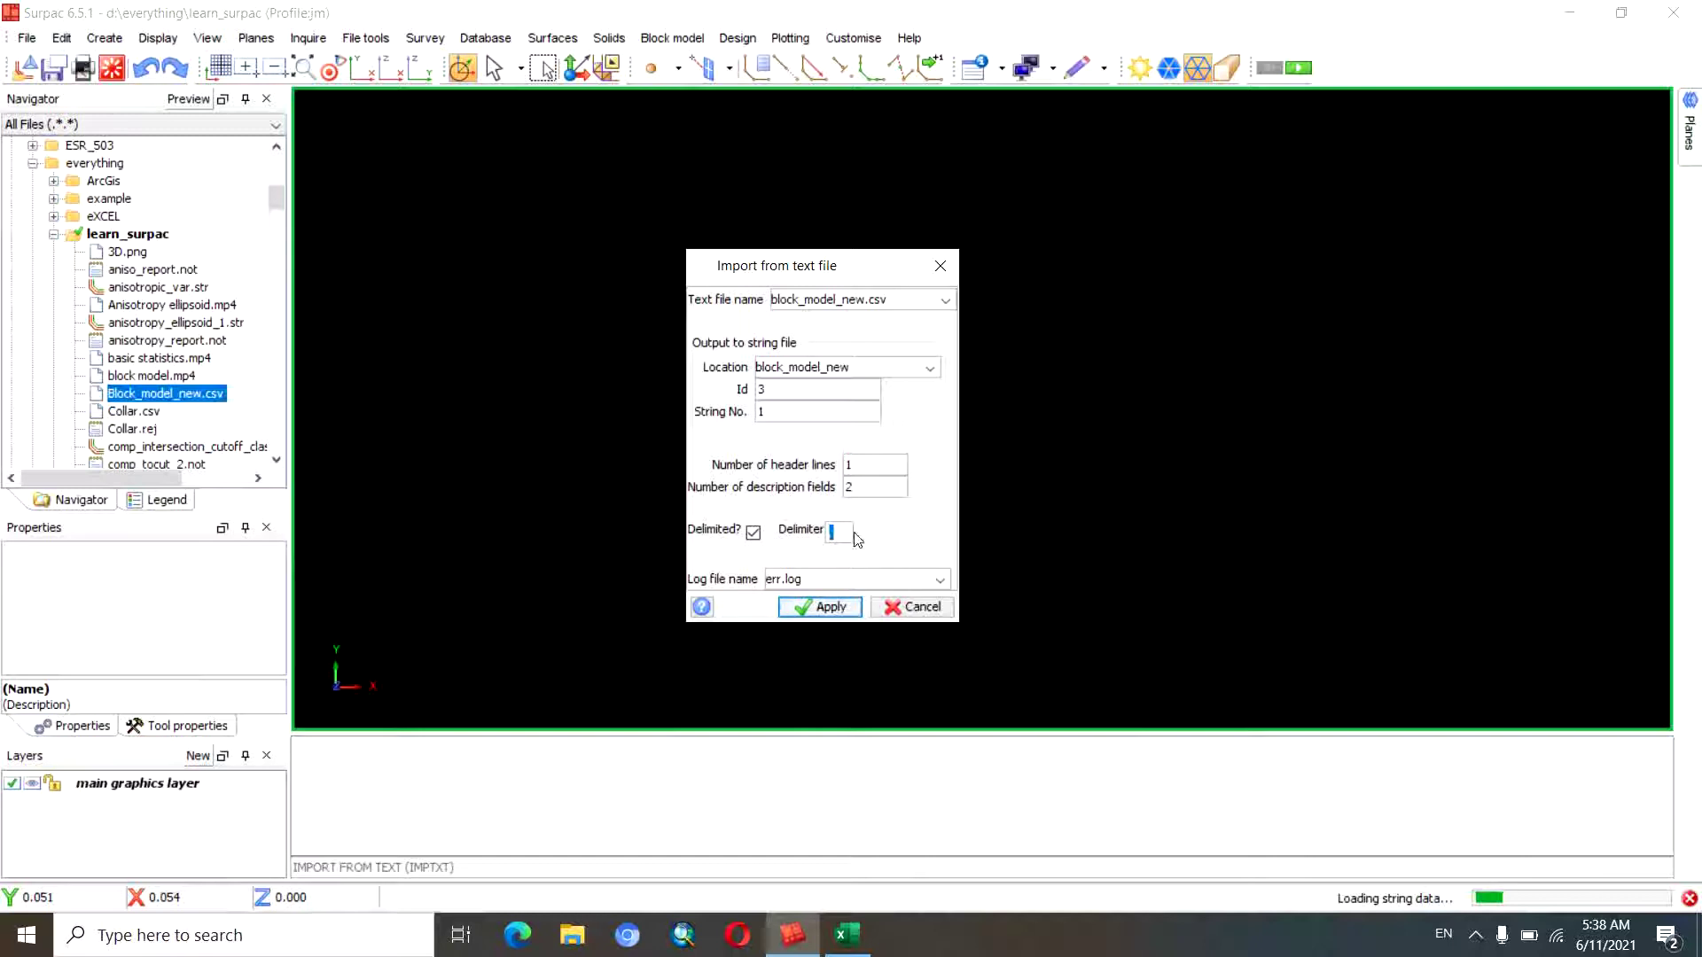
{"action": "left_click", "coordinate": [836, 610]}
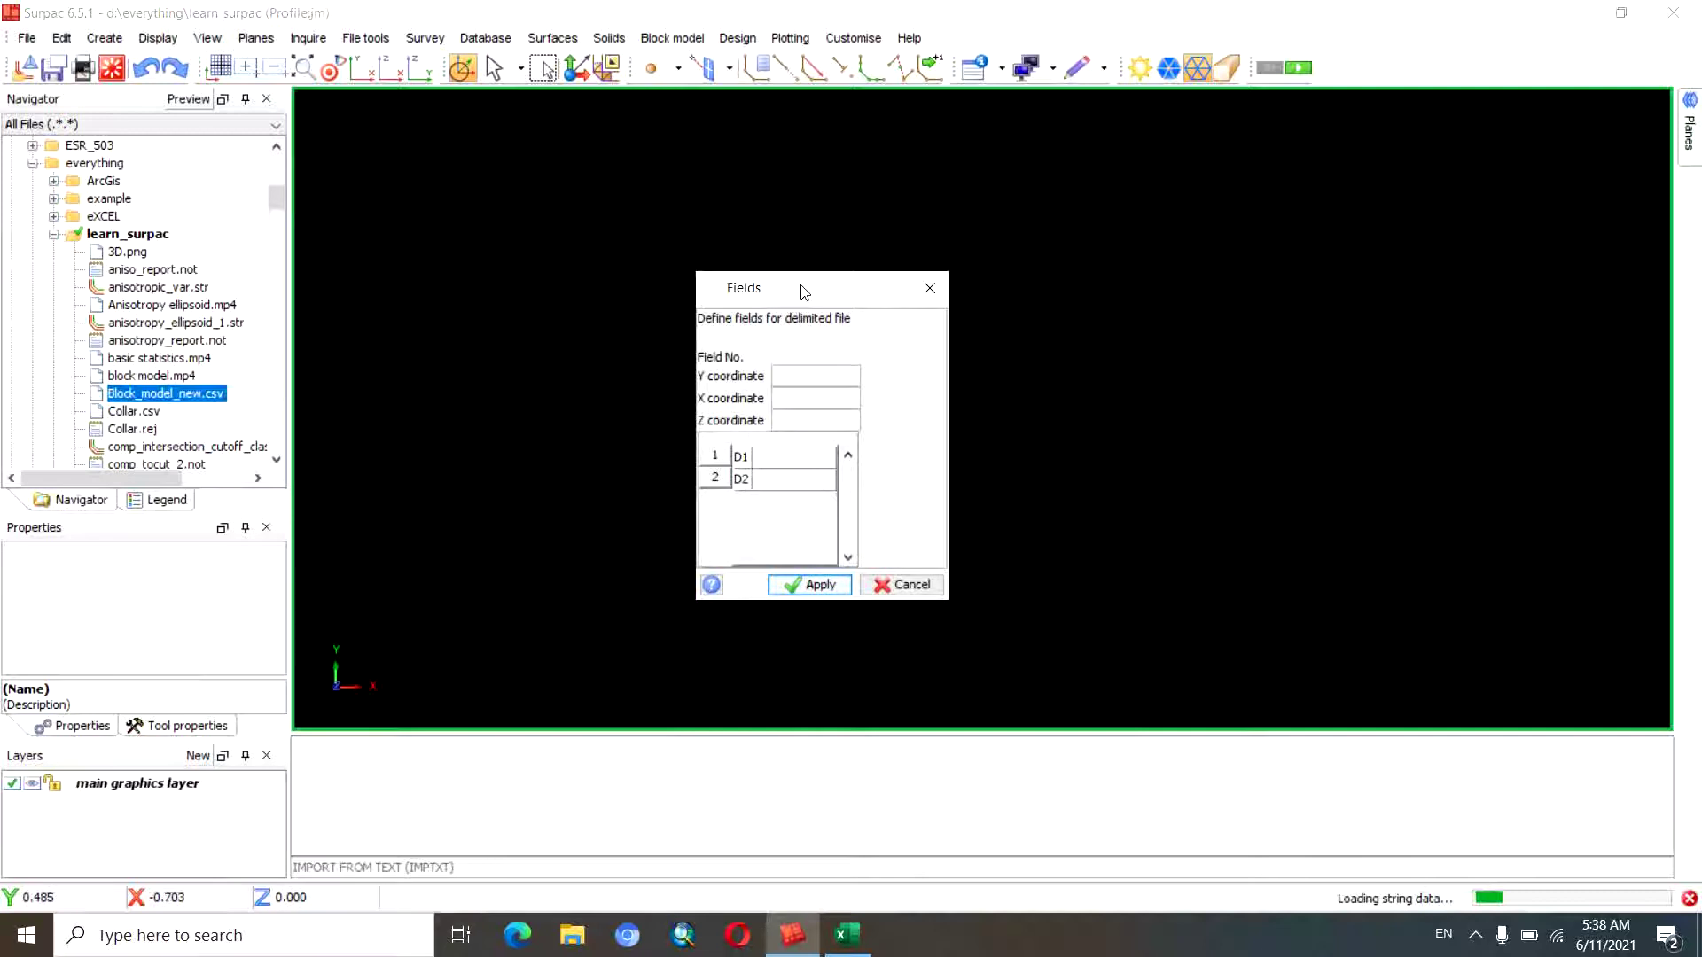
Map the Y coordinate to field 1 in the import Fields form
{"action": "left_click_drag", "start_coordinate": [795, 284], "coordinate": [786, 263]}
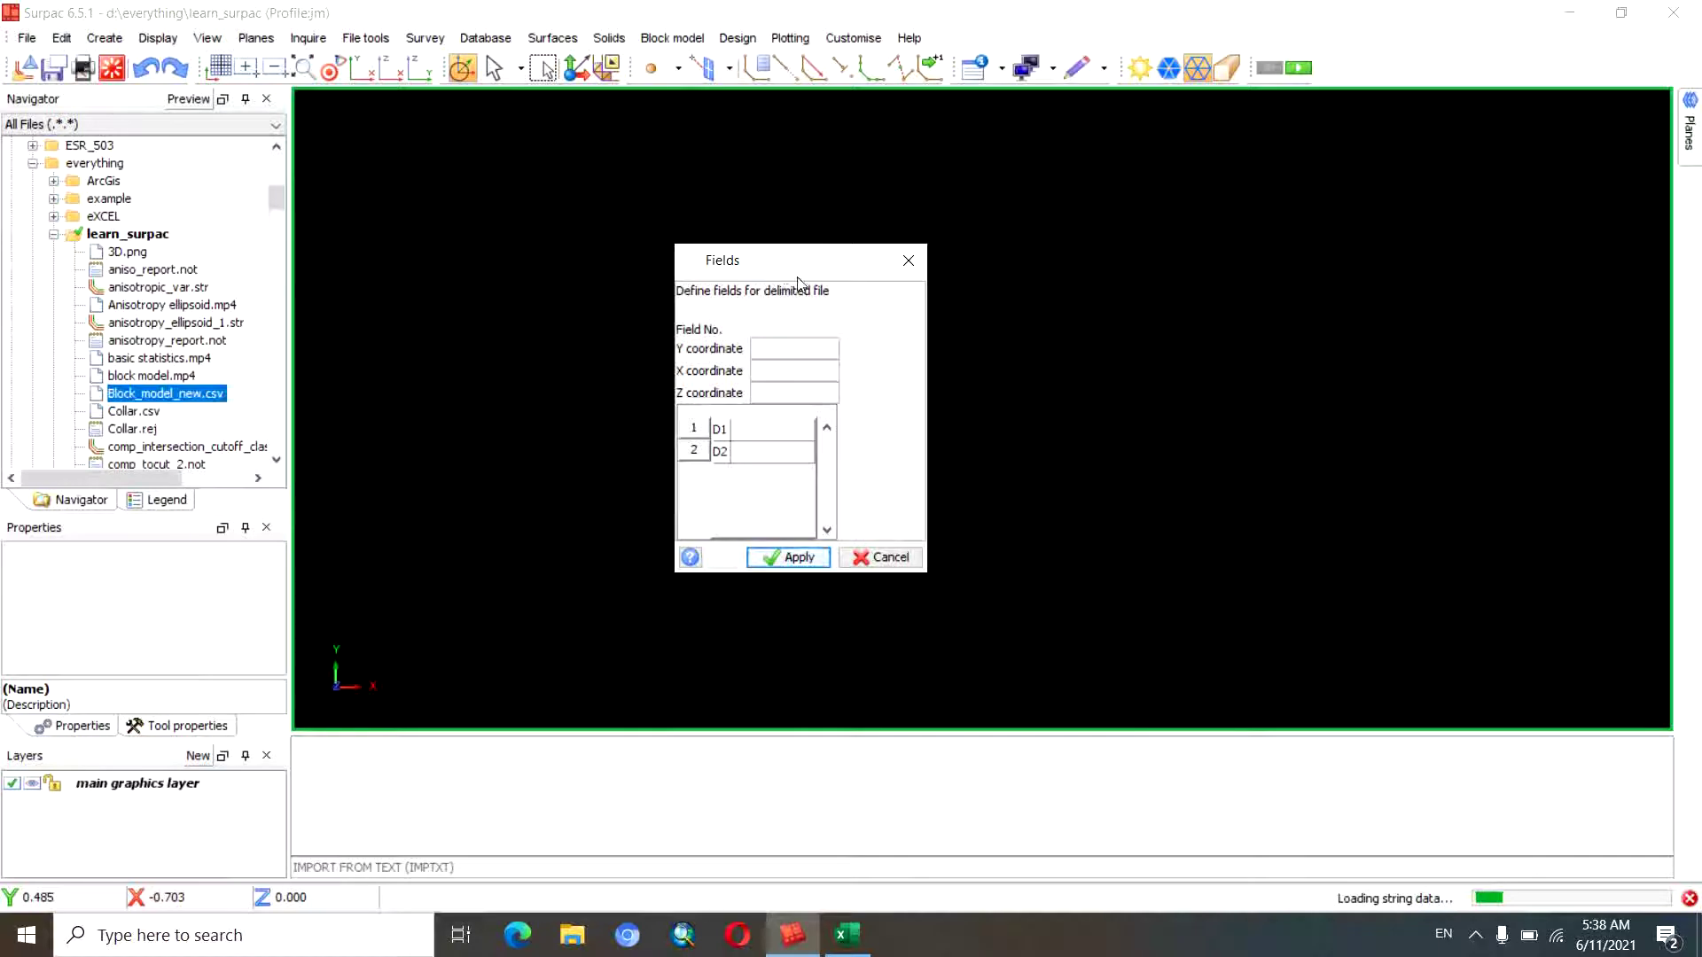
{"action": "left_click_drag", "start_coordinate": [786, 266], "coordinate": [802, 264]}
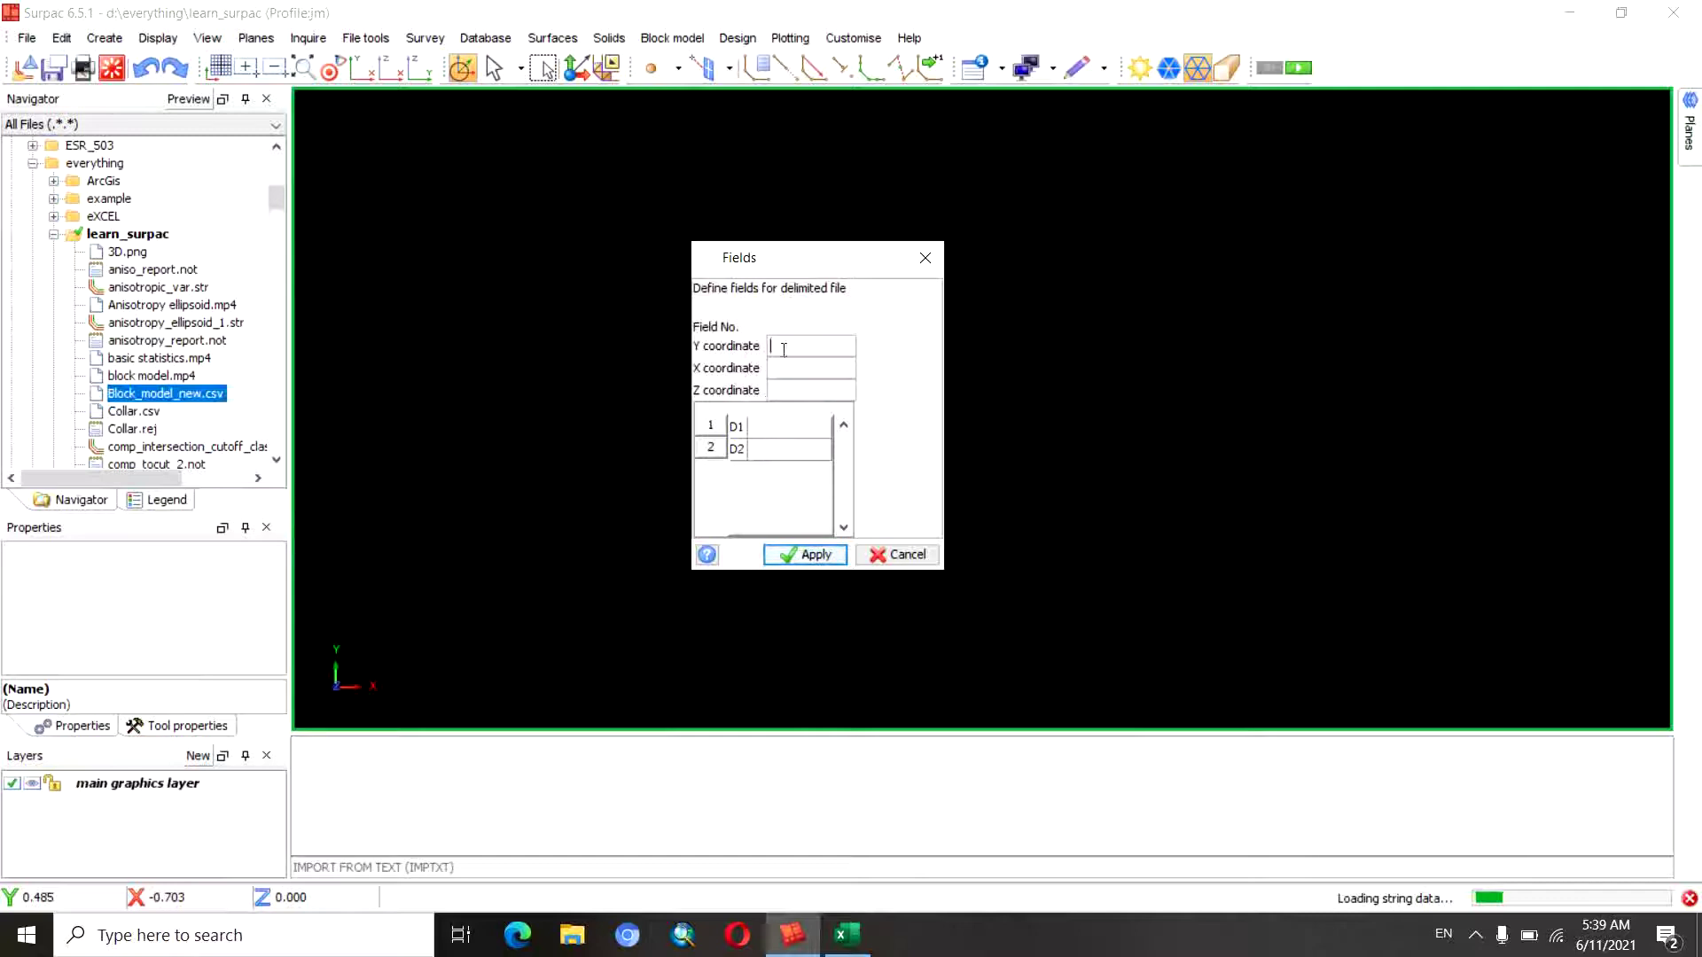
{"action": "type", "text": "1"}
{"action": "left_click", "coordinate": [849, 939]}
Check in Excel that Block_model_new.csv columns run Y, X, Z, then Gold
{"action": "left_click", "coordinate": [856, 941]}
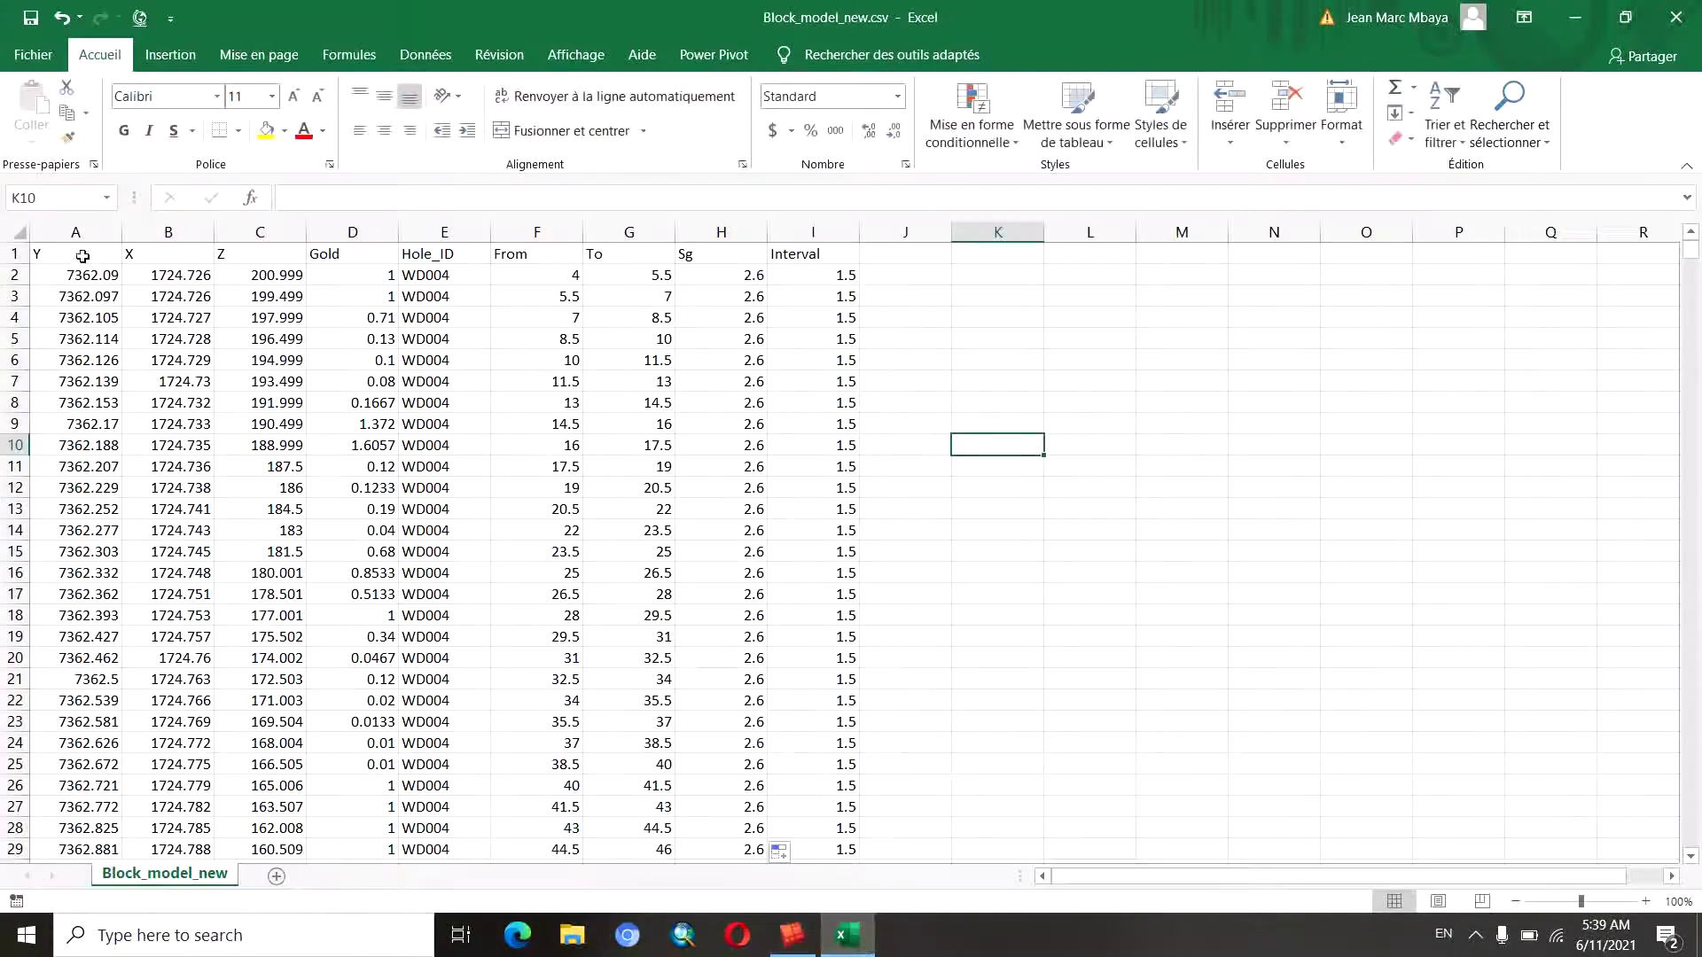
{"action": "left_click", "coordinate": [79, 228]}
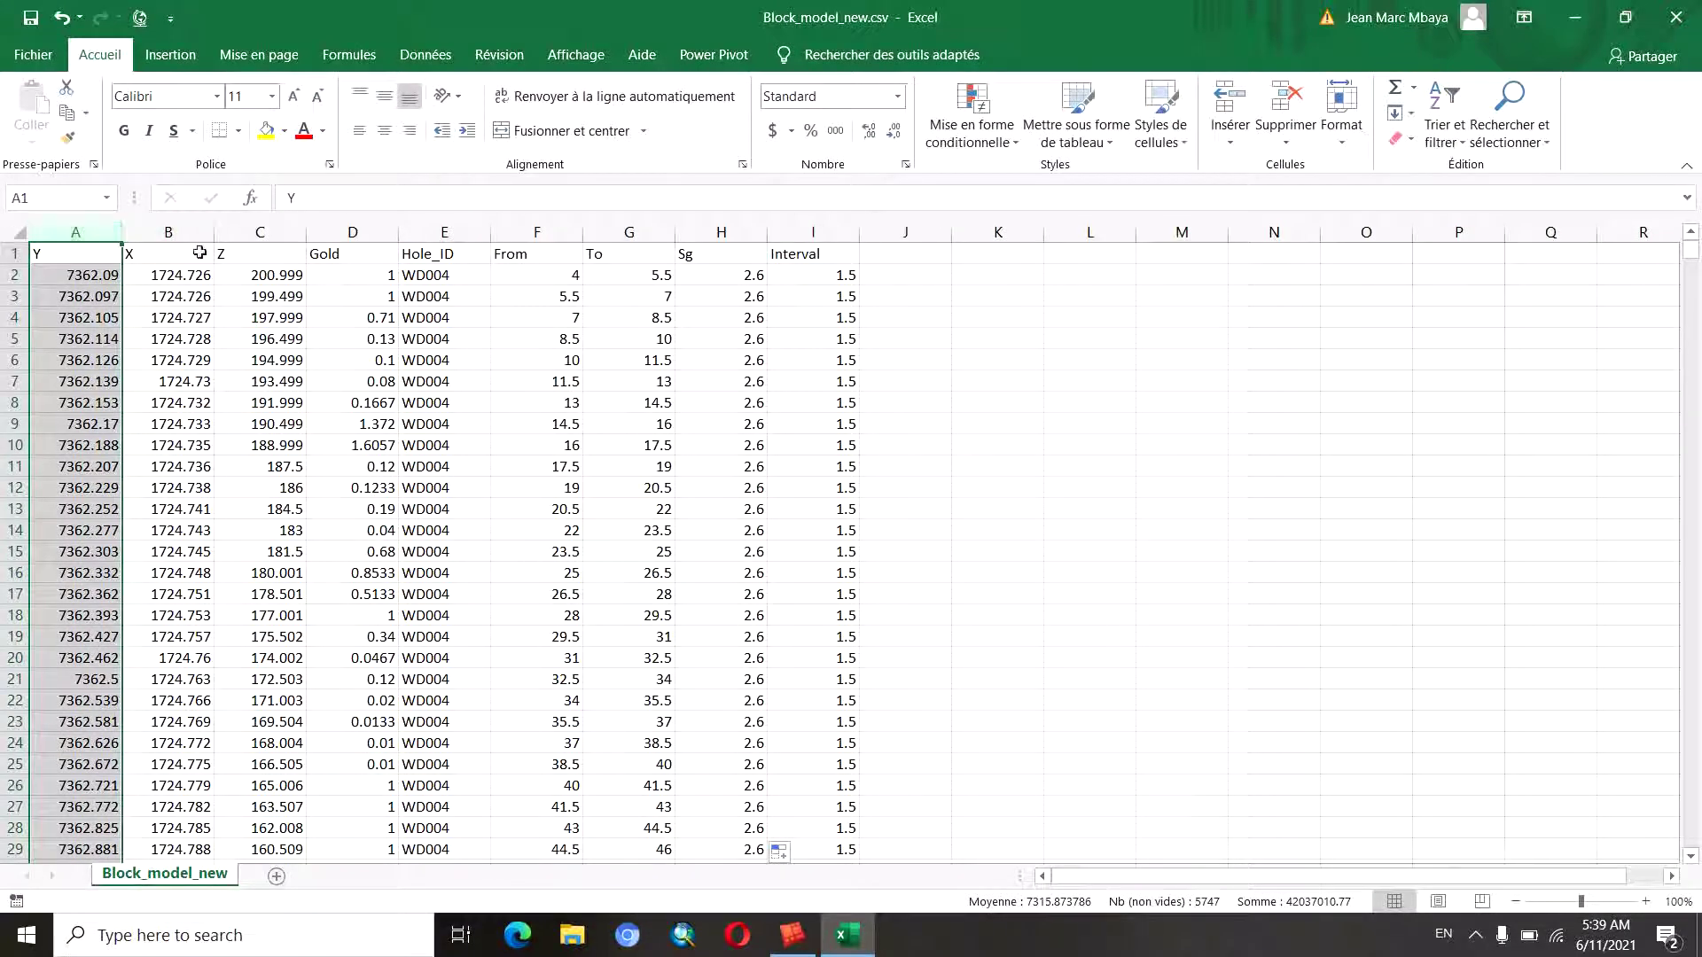
{"action": "left_click", "coordinate": [163, 261]}
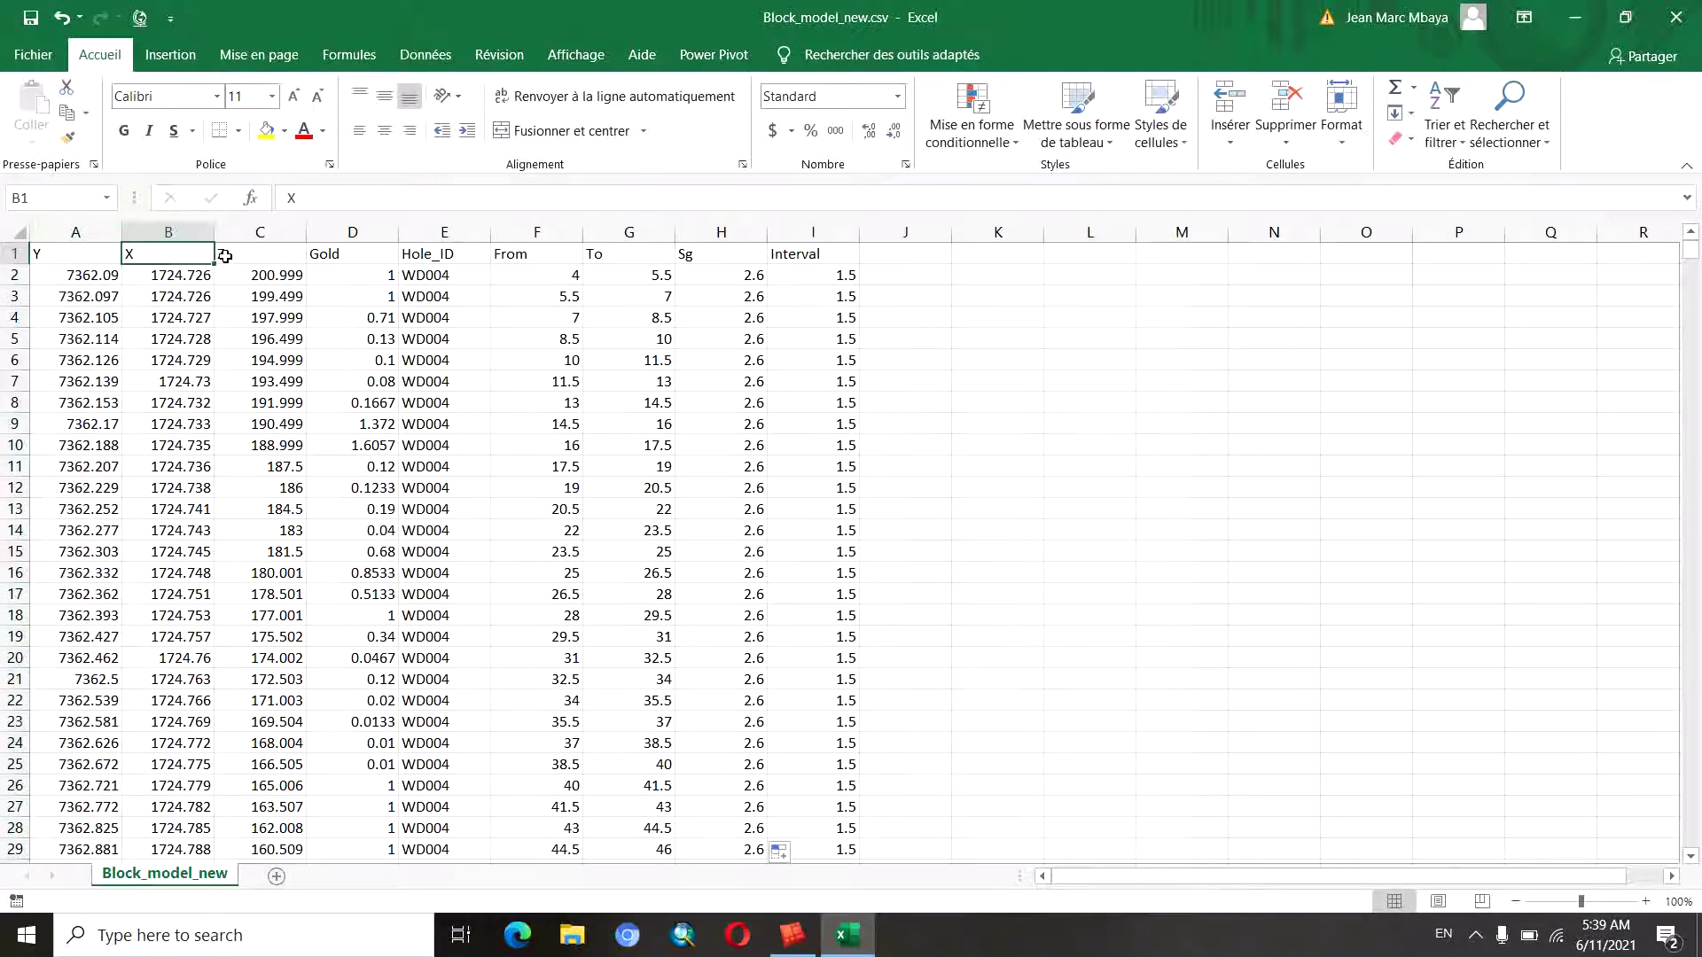
{"action": "left_click", "coordinate": [266, 257]}
{"action": "type", "text": "Z"}
{"action": "left_click", "coordinate": [343, 253]}
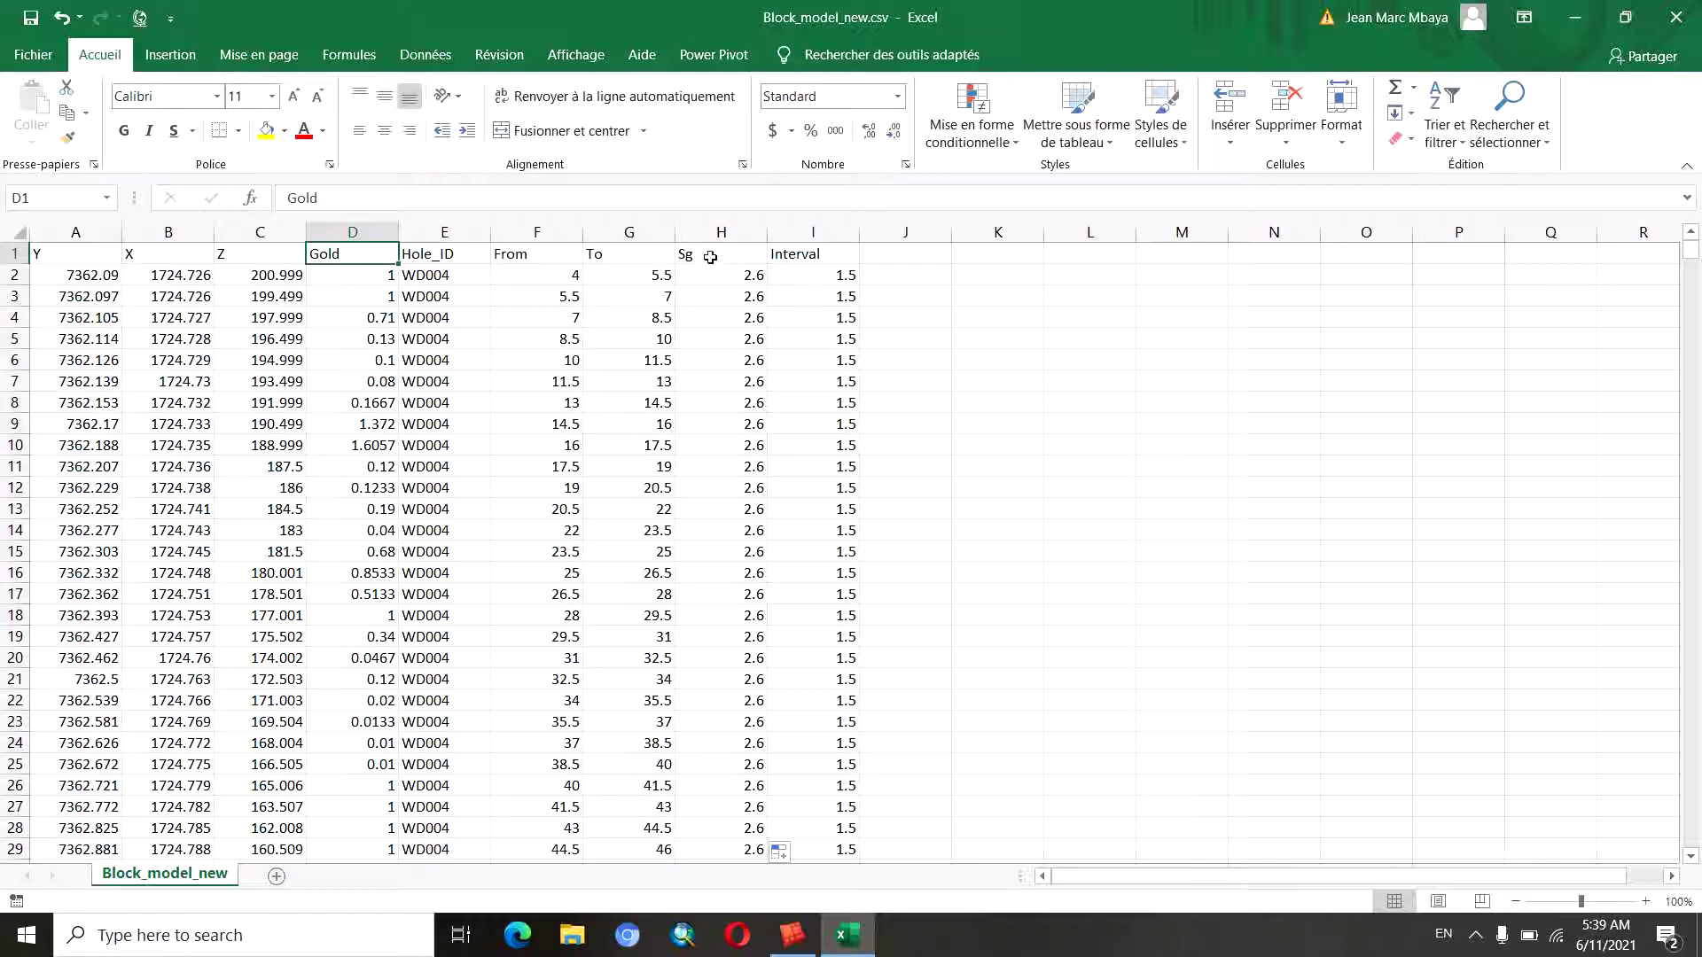
Map X to field 2, Z to 3, descriptors to 4 and 8, importing 5746 points
{"action": "left_click", "coordinate": [792, 935]}
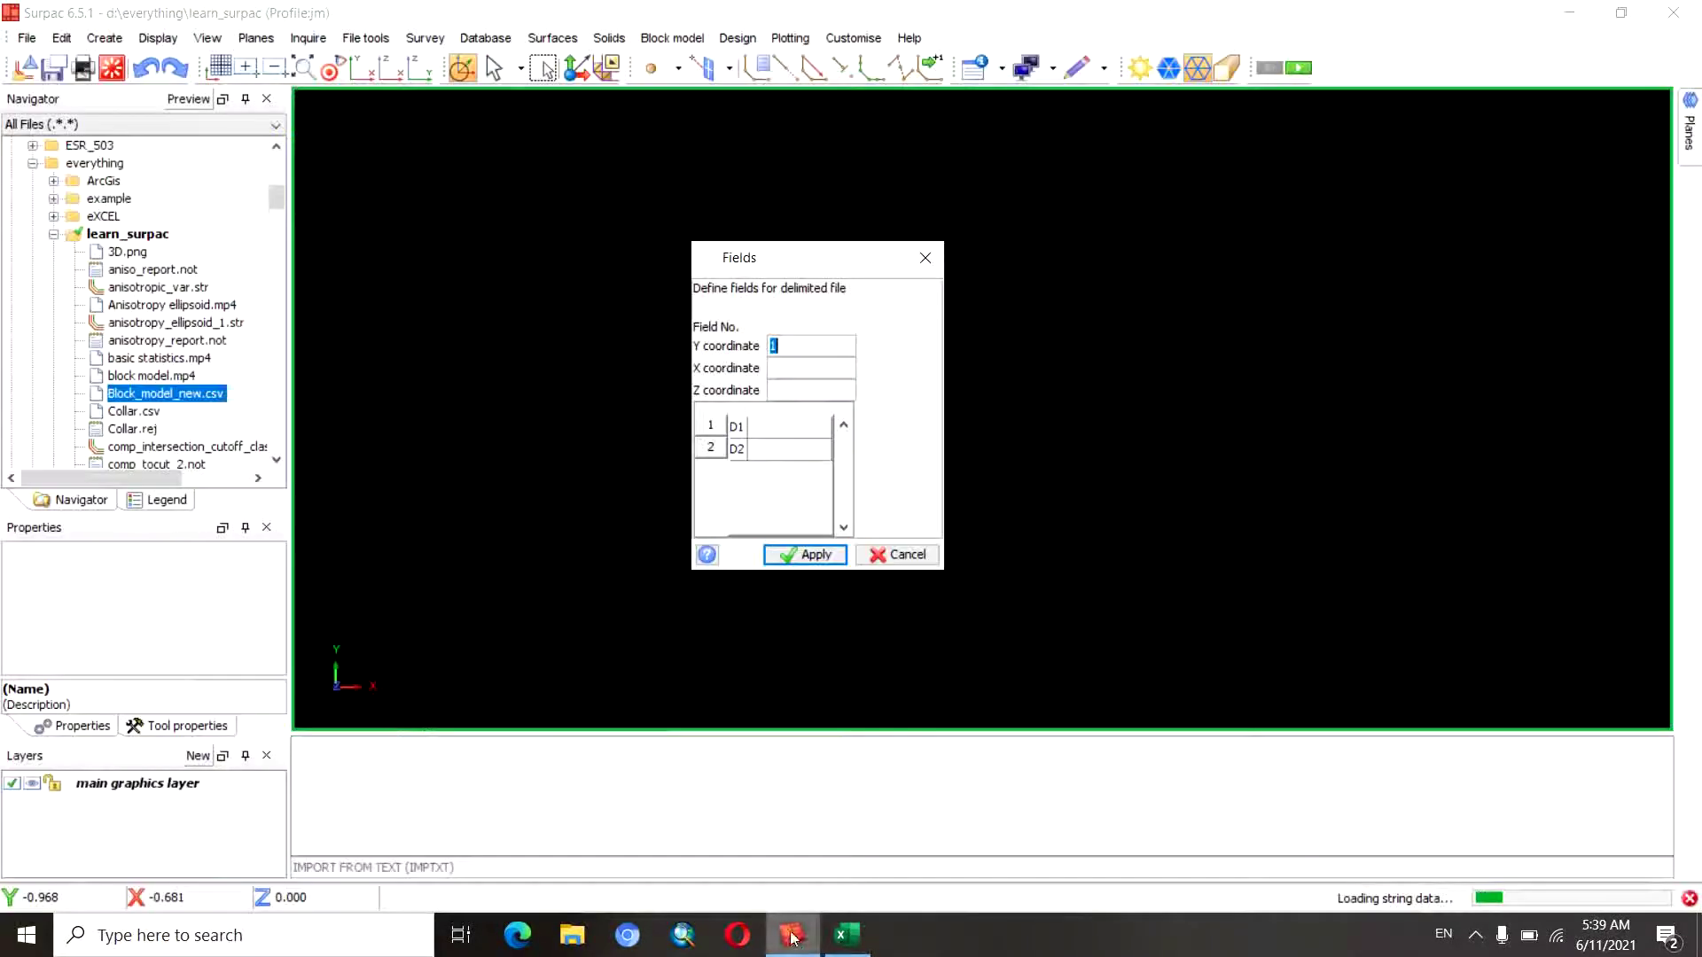
{"action": "type", "text": "2"}
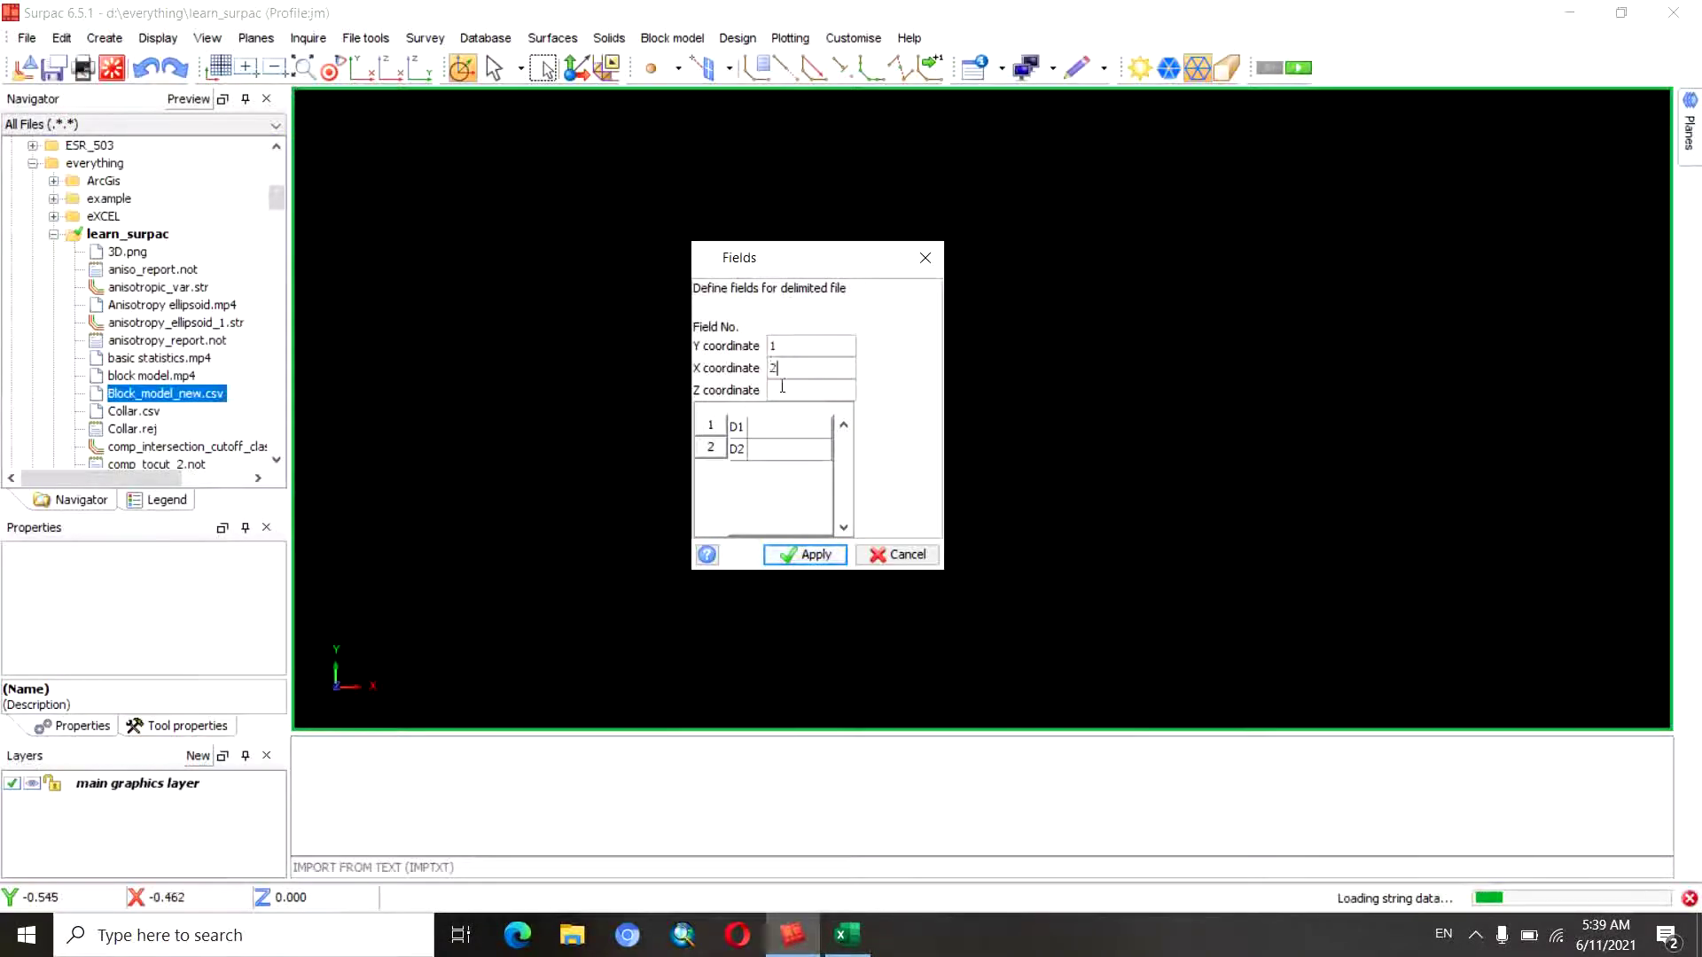
{"action": "key", "text": "Tab"}
{"action": "type", "text": "3"}
{"action": "left_click", "coordinate": [776, 429]}
{"action": "type", "text": "4"}
{"action": "left_click", "coordinate": [787, 450]}
{"action": "type", "text": "8"}
{"action": "left_click", "coordinate": [798, 551]}
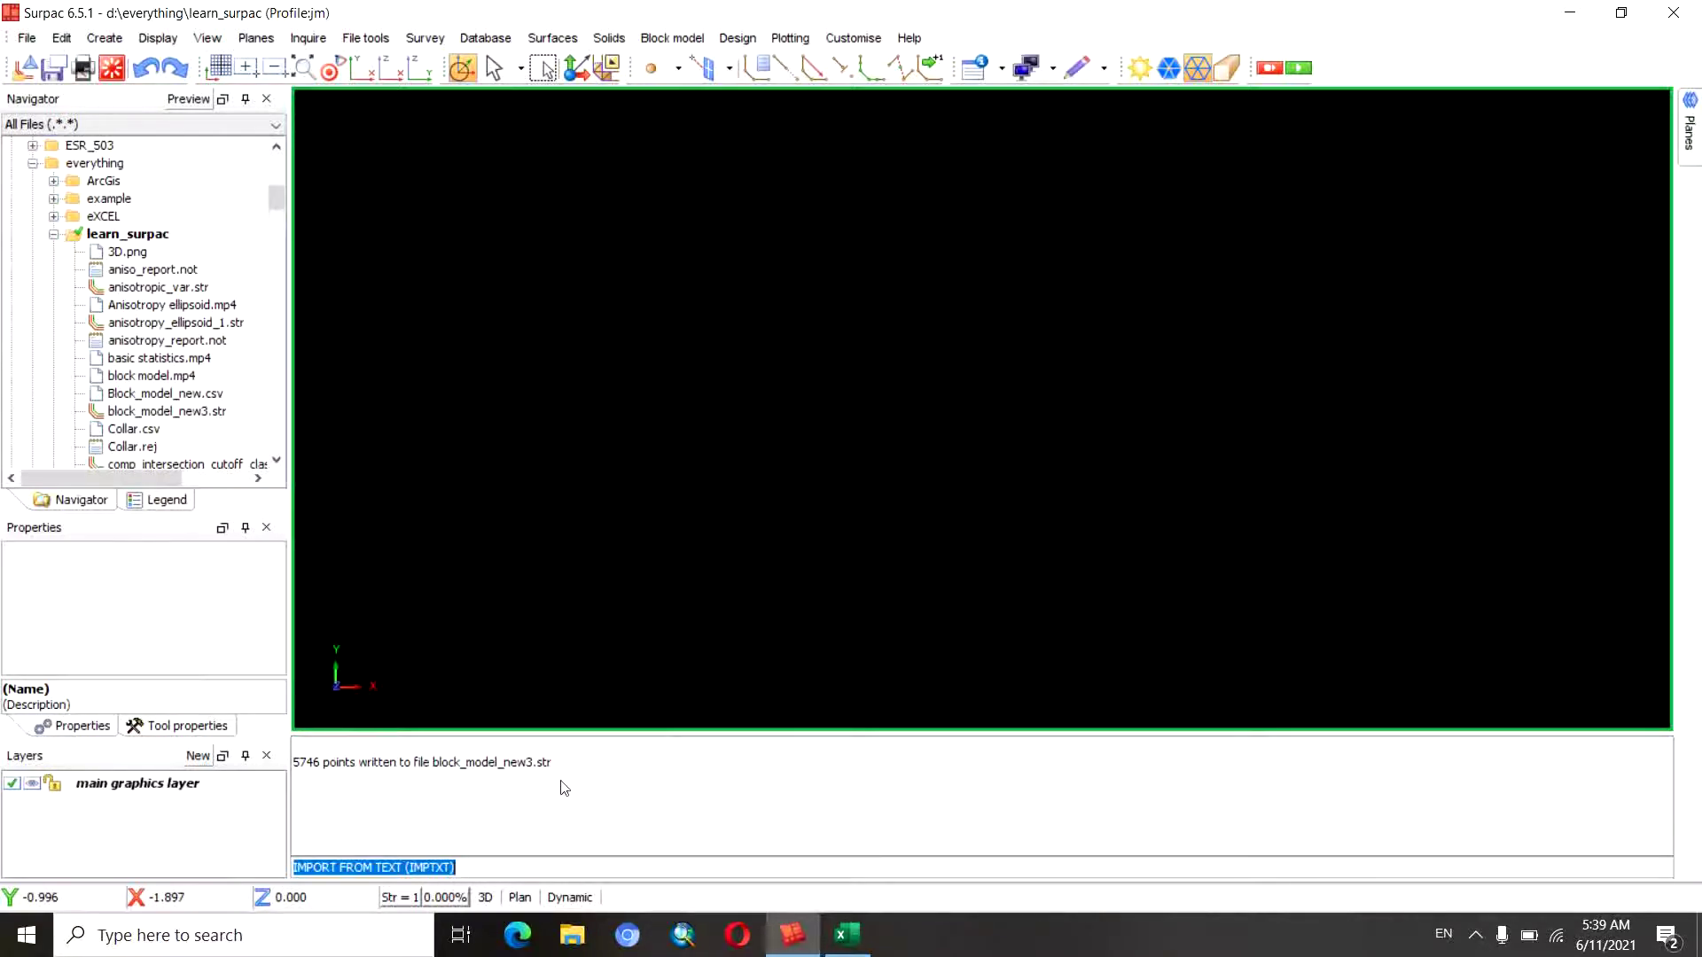
{"action": "left_click_drag", "start_coordinate": [560, 764], "coordinate": [483, 764]}
{"action": "left_click", "coordinate": [536, 790]}
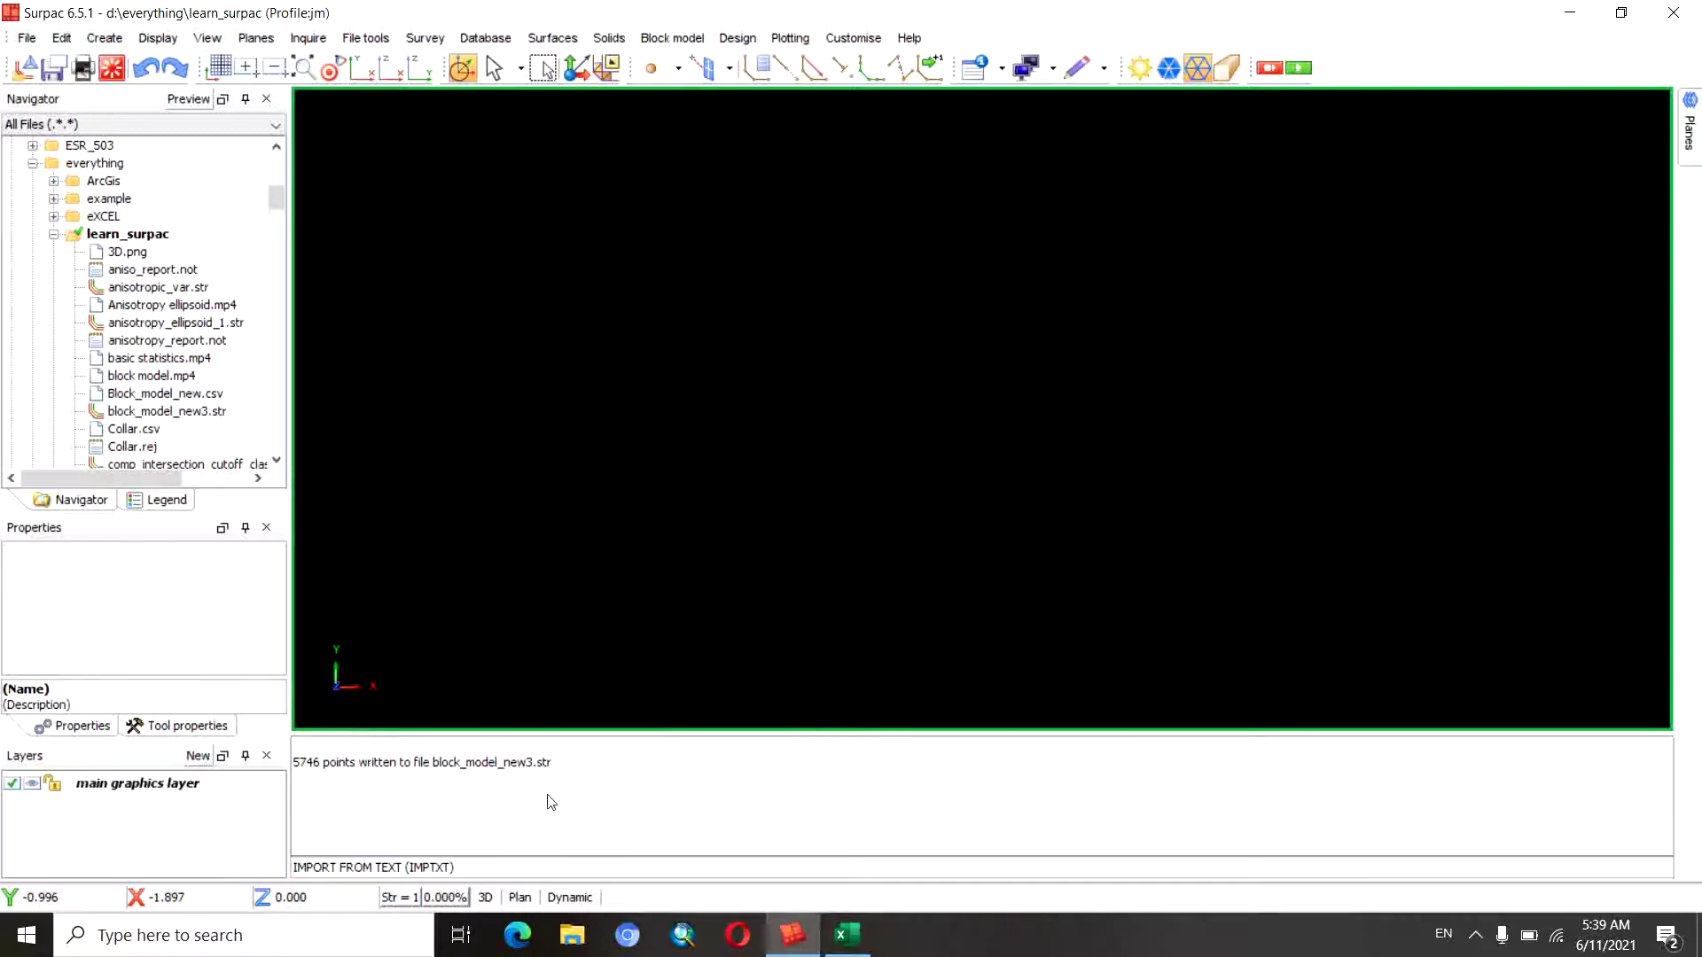
Clear the import messages and draw block_model_new3.str in the graphics view
{"action": "right_click", "coordinate": [522, 756]}
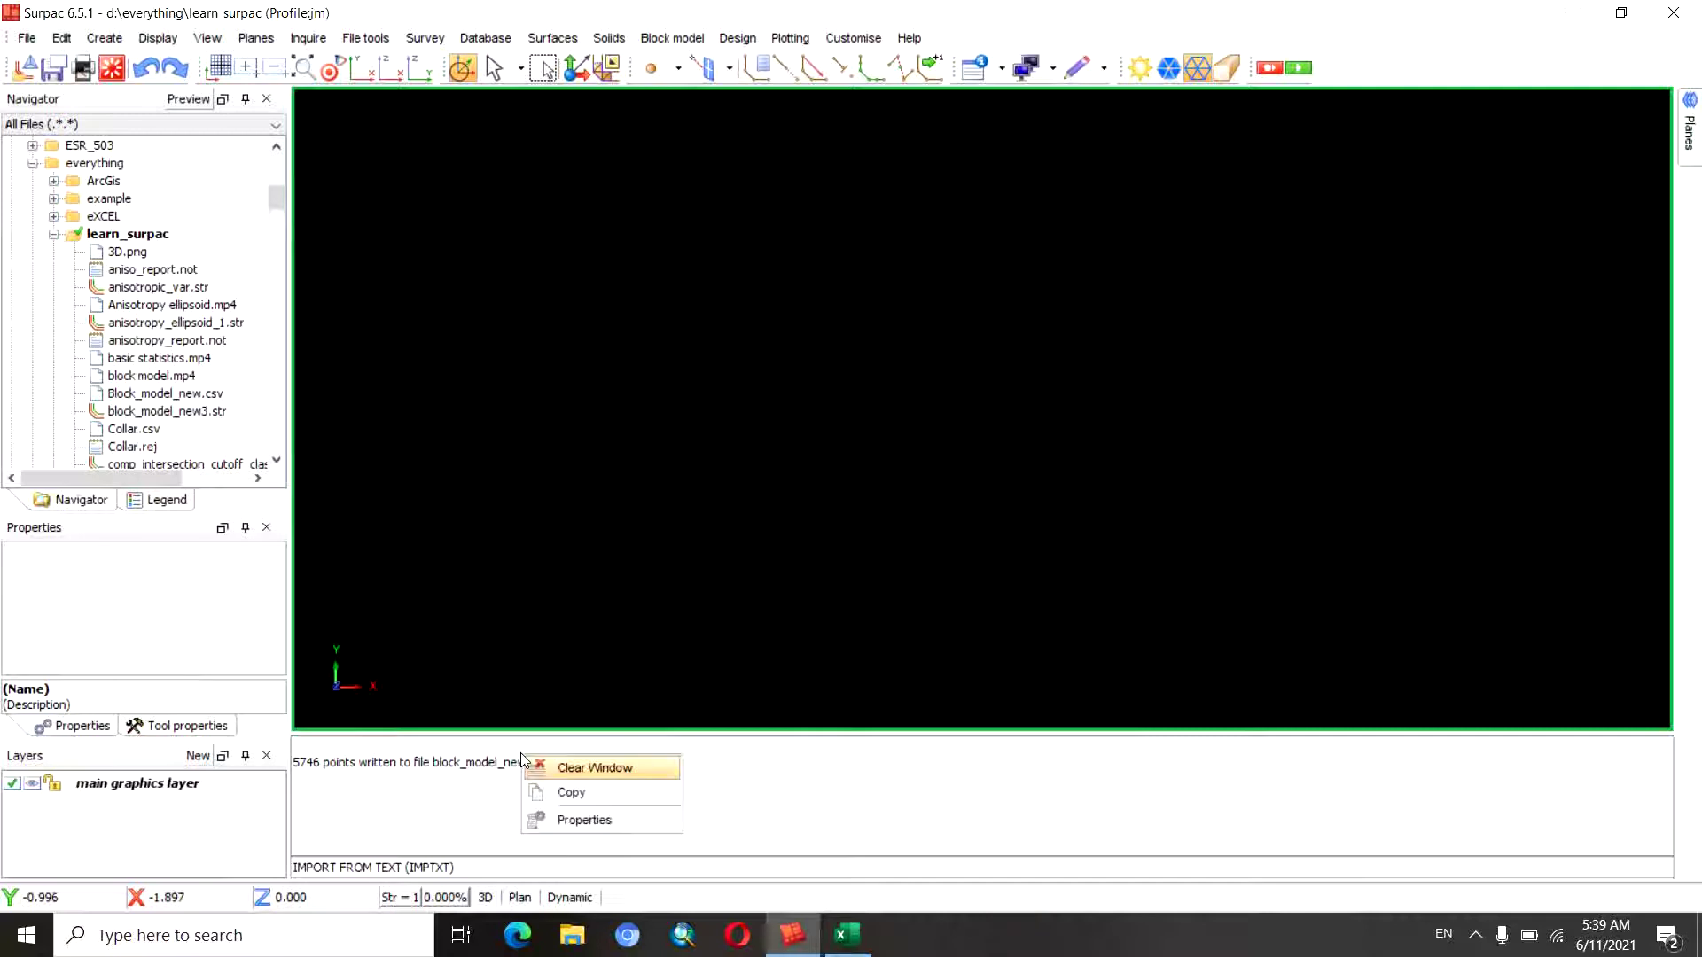
{"action": "left_click", "coordinate": [544, 762]}
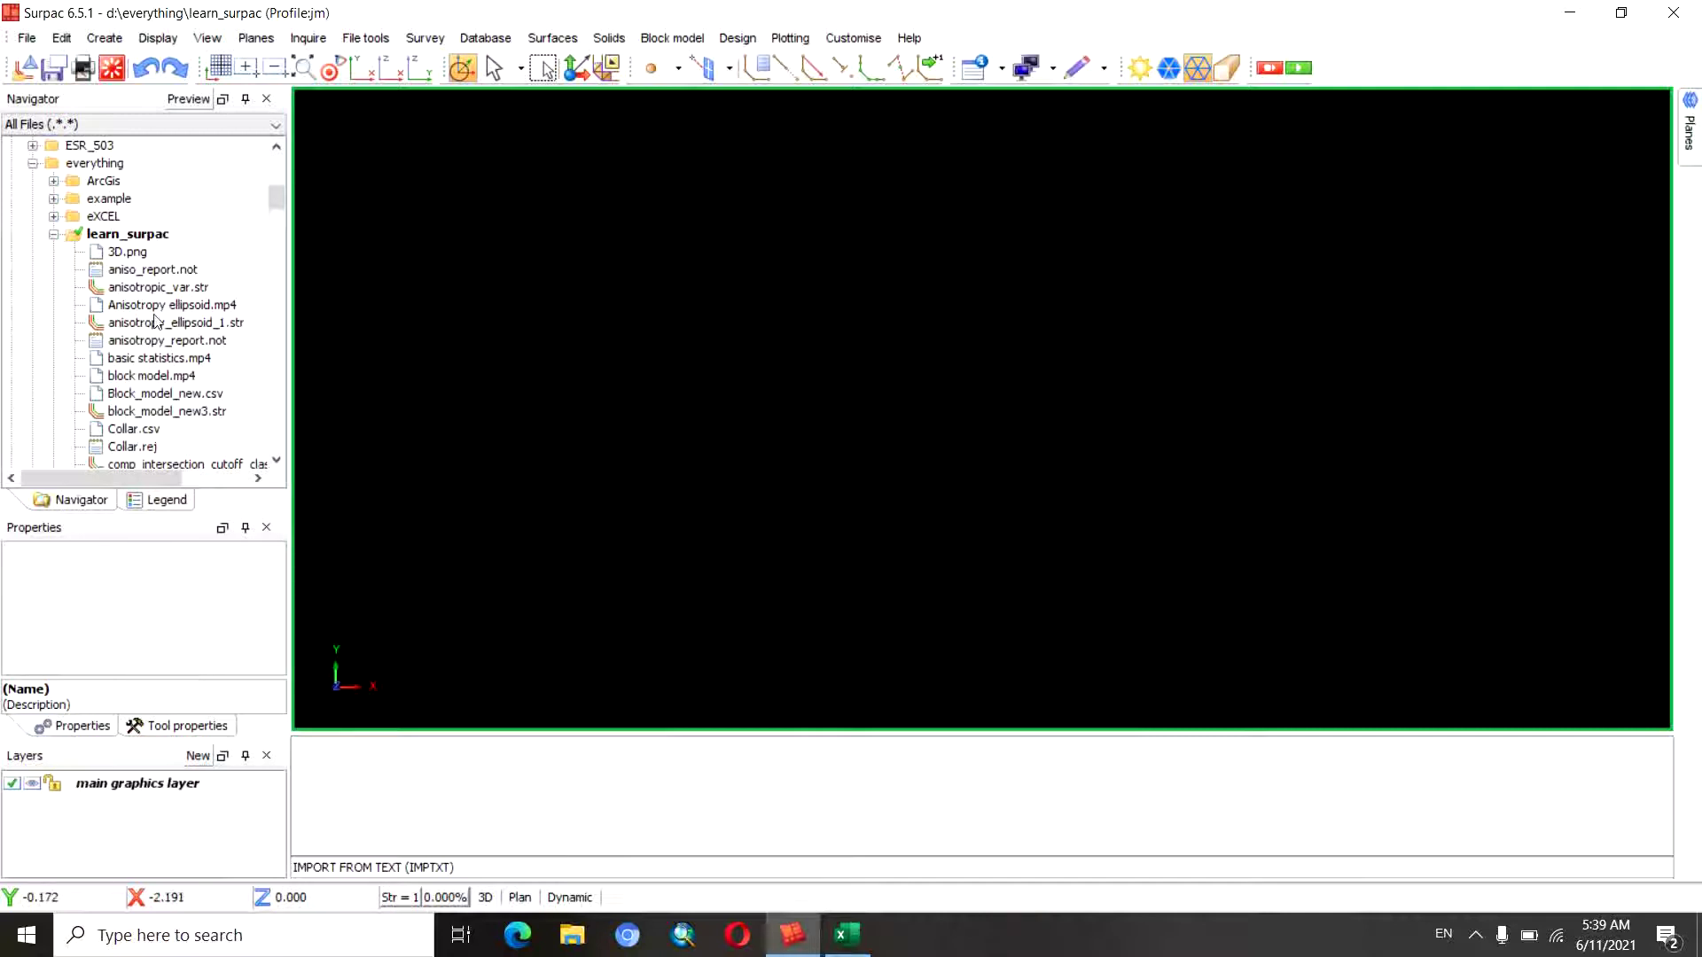
{"action": "left_click_drag", "start_coordinate": [277, 188], "coordinate": [281, 199]}
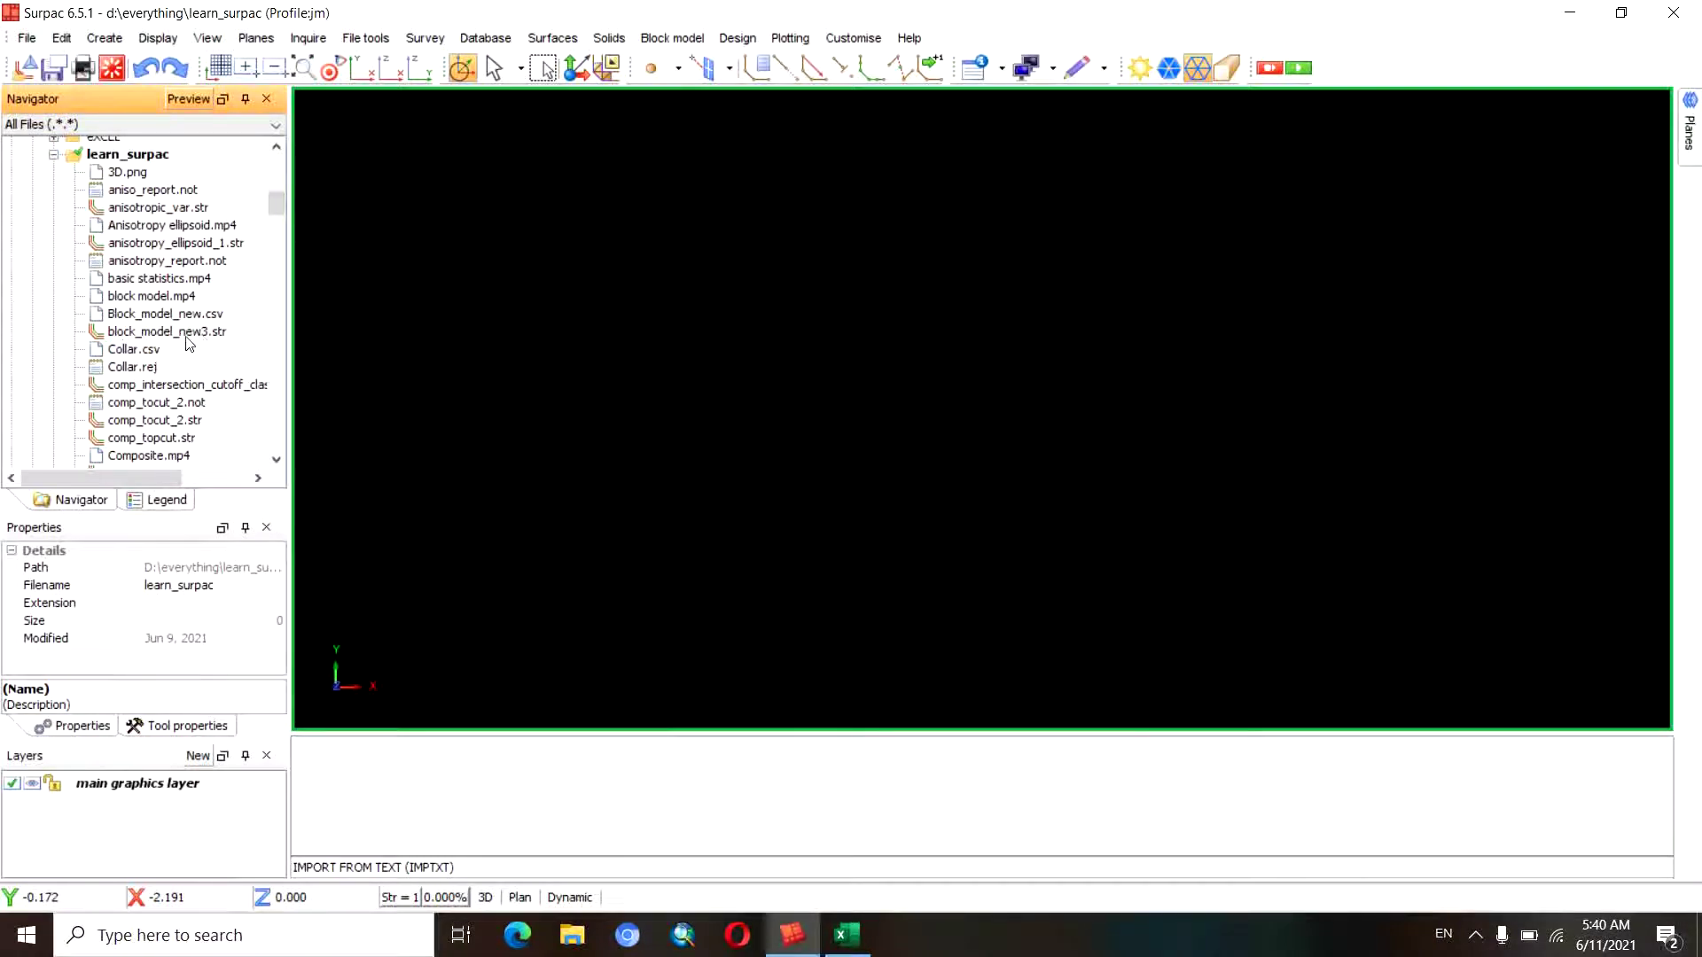
{"action": "mouse_move", "coordinate": [186, 338]}
{"action": "left_mouse_down"}
{"action": "mouse_move", "coordinate": [642, 330]}
{"action": "mouse_move", "coordinate": [829, 347]}
{"action": "left_mouse_up"}
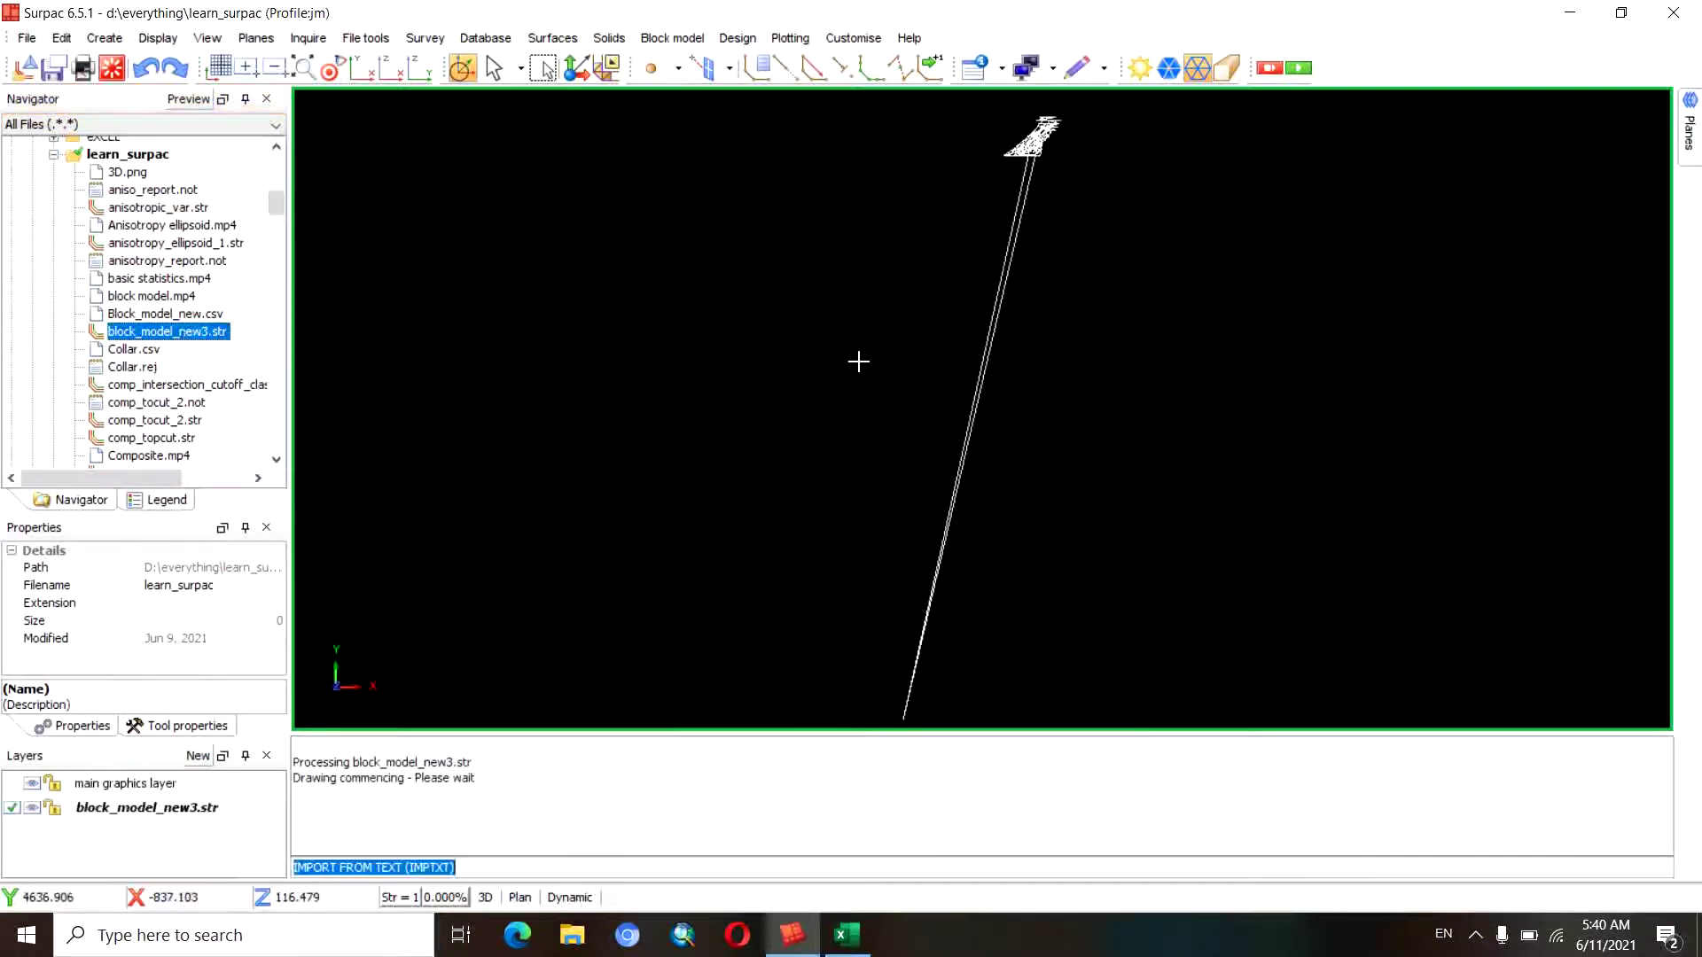
Rotate, pan and zoom to inspect the long thin line in block_model_new3.str
{"action": "middle_click_drag", "start_coordinate": [1022, 421], "coordinate": [960, 358]}
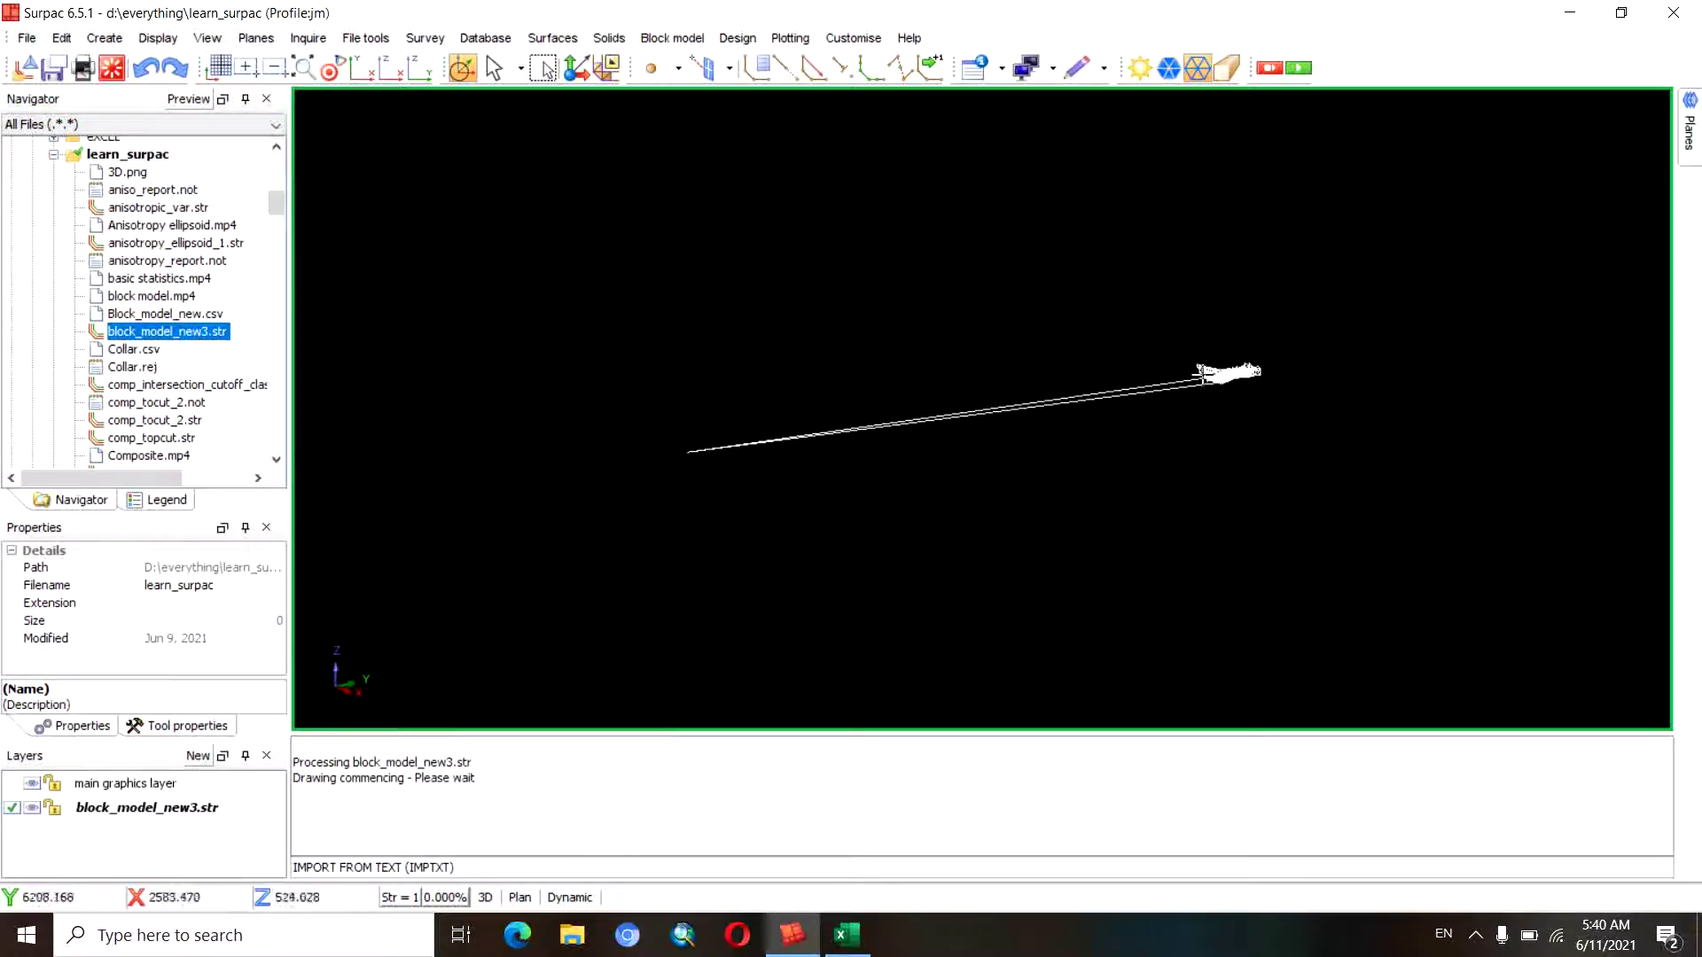
{"action": "middle_click_drag", "start_coordinate": [1206, 370], "coordinate": [947, 407]}
{"action": "right_click_drag", "start_coordinate": [1006, 460], "coordinate": [1577, 114]}
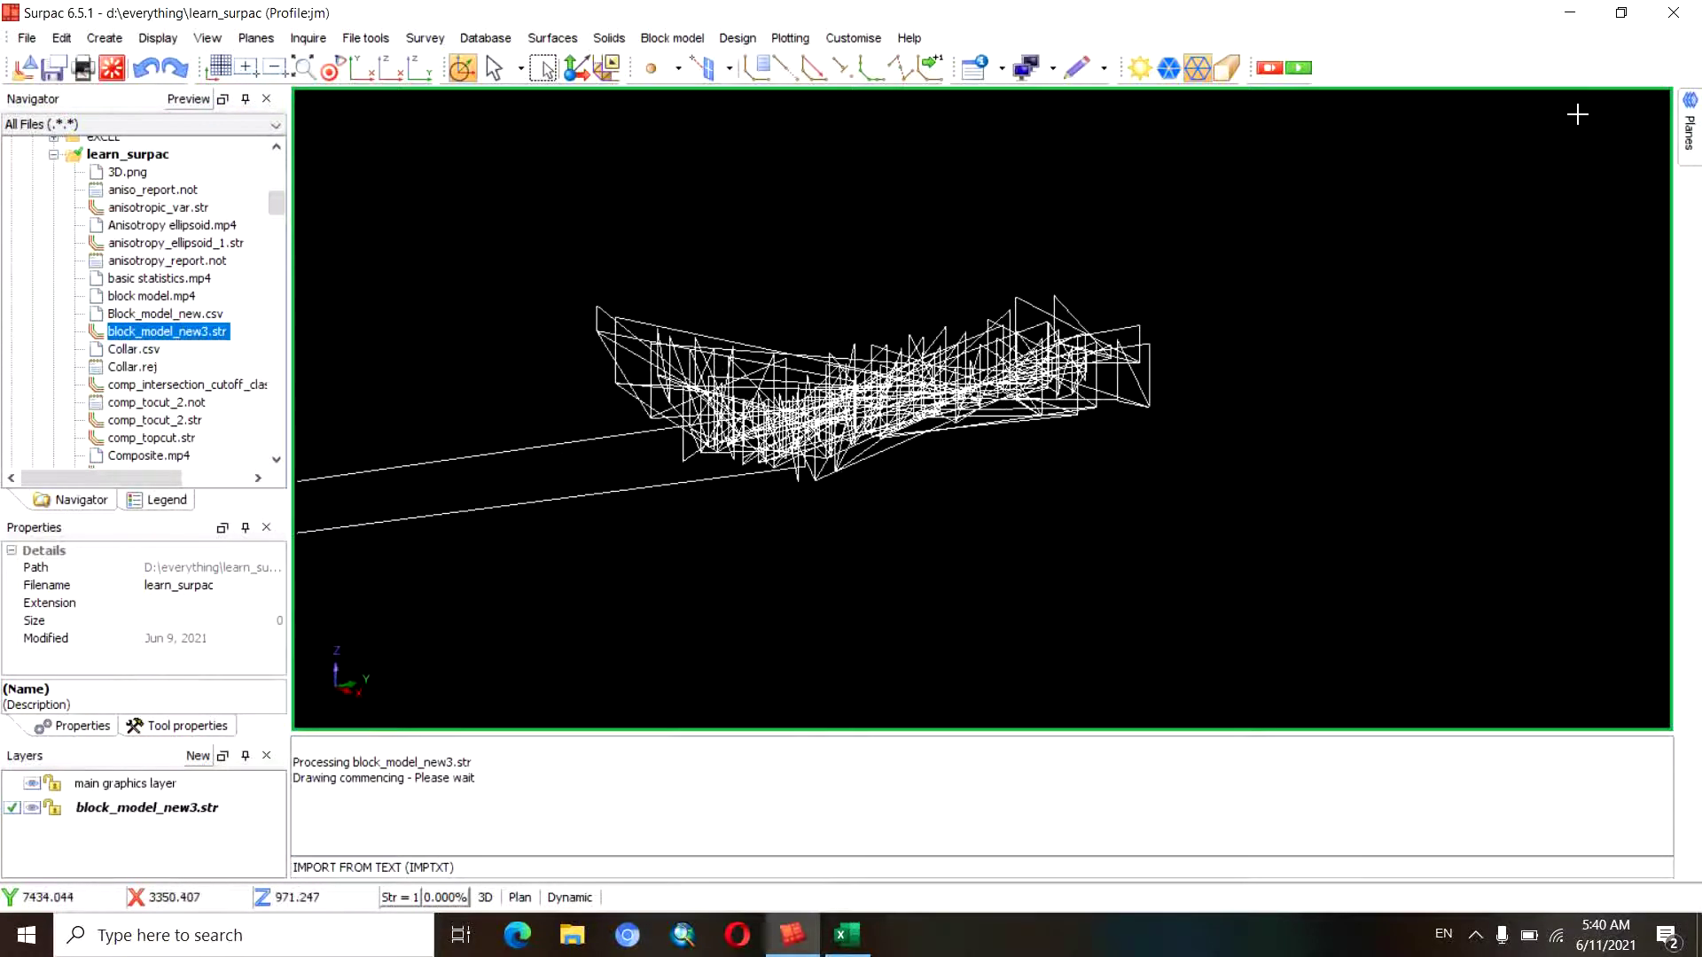
{"action": "mouse_move", "coordinate": [673, 431]}
{"action": "middle_mouse_down"}
{"action": "mouse_move", "coordinate": [963, 400]}
{"action": "mouse_move", "coordinate": [952, 420]}
{"action": "middle_mouse_up"}
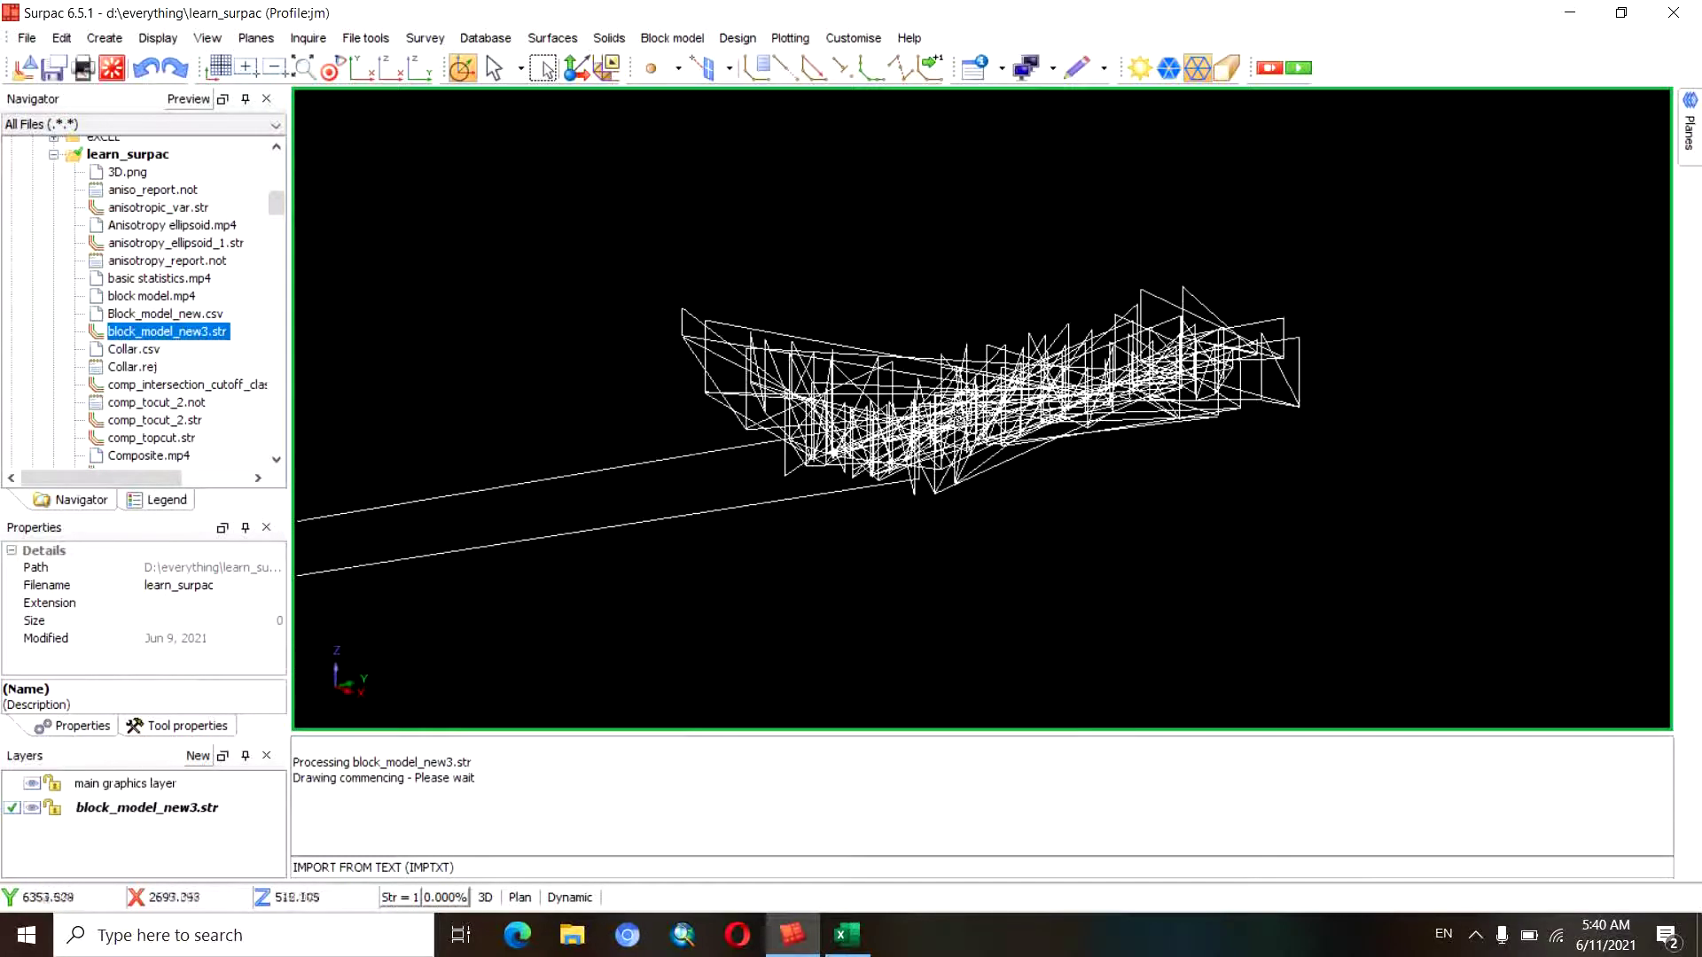
{"action": "middle_click_drag", "start_coordinate": [858, 296], "coordinate": [1228, 381]}
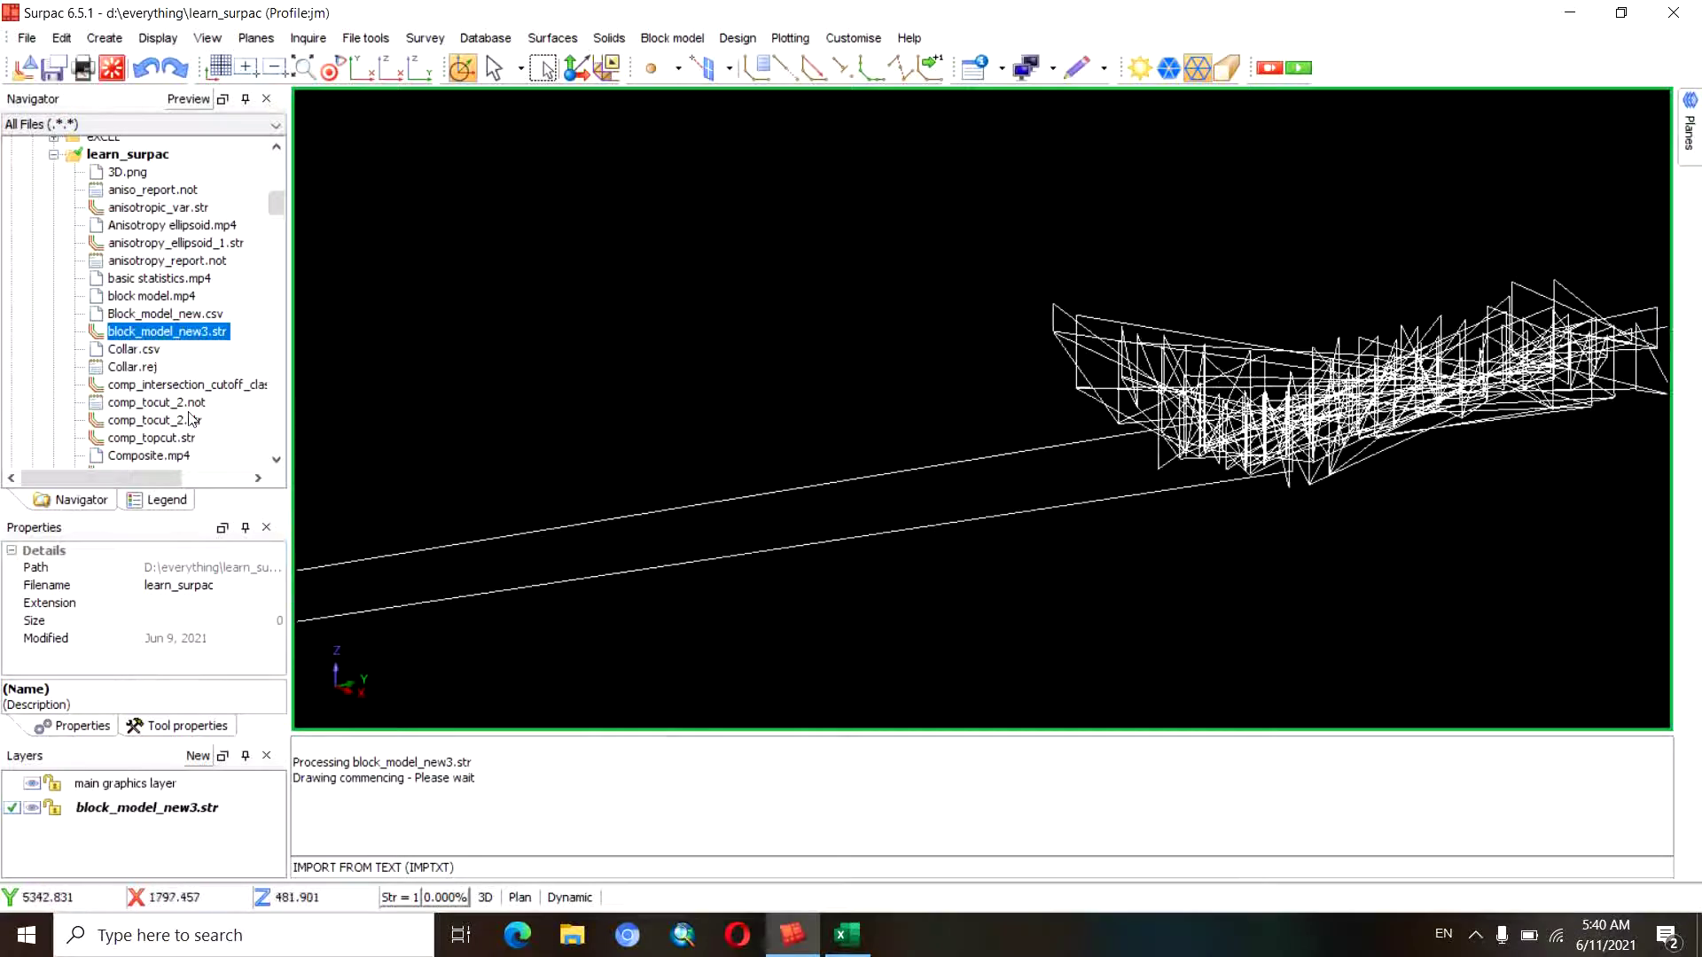
{"action": "middle_click_drag", "start_coordinate": [730, 514], "coordinate": [1117, 470]}
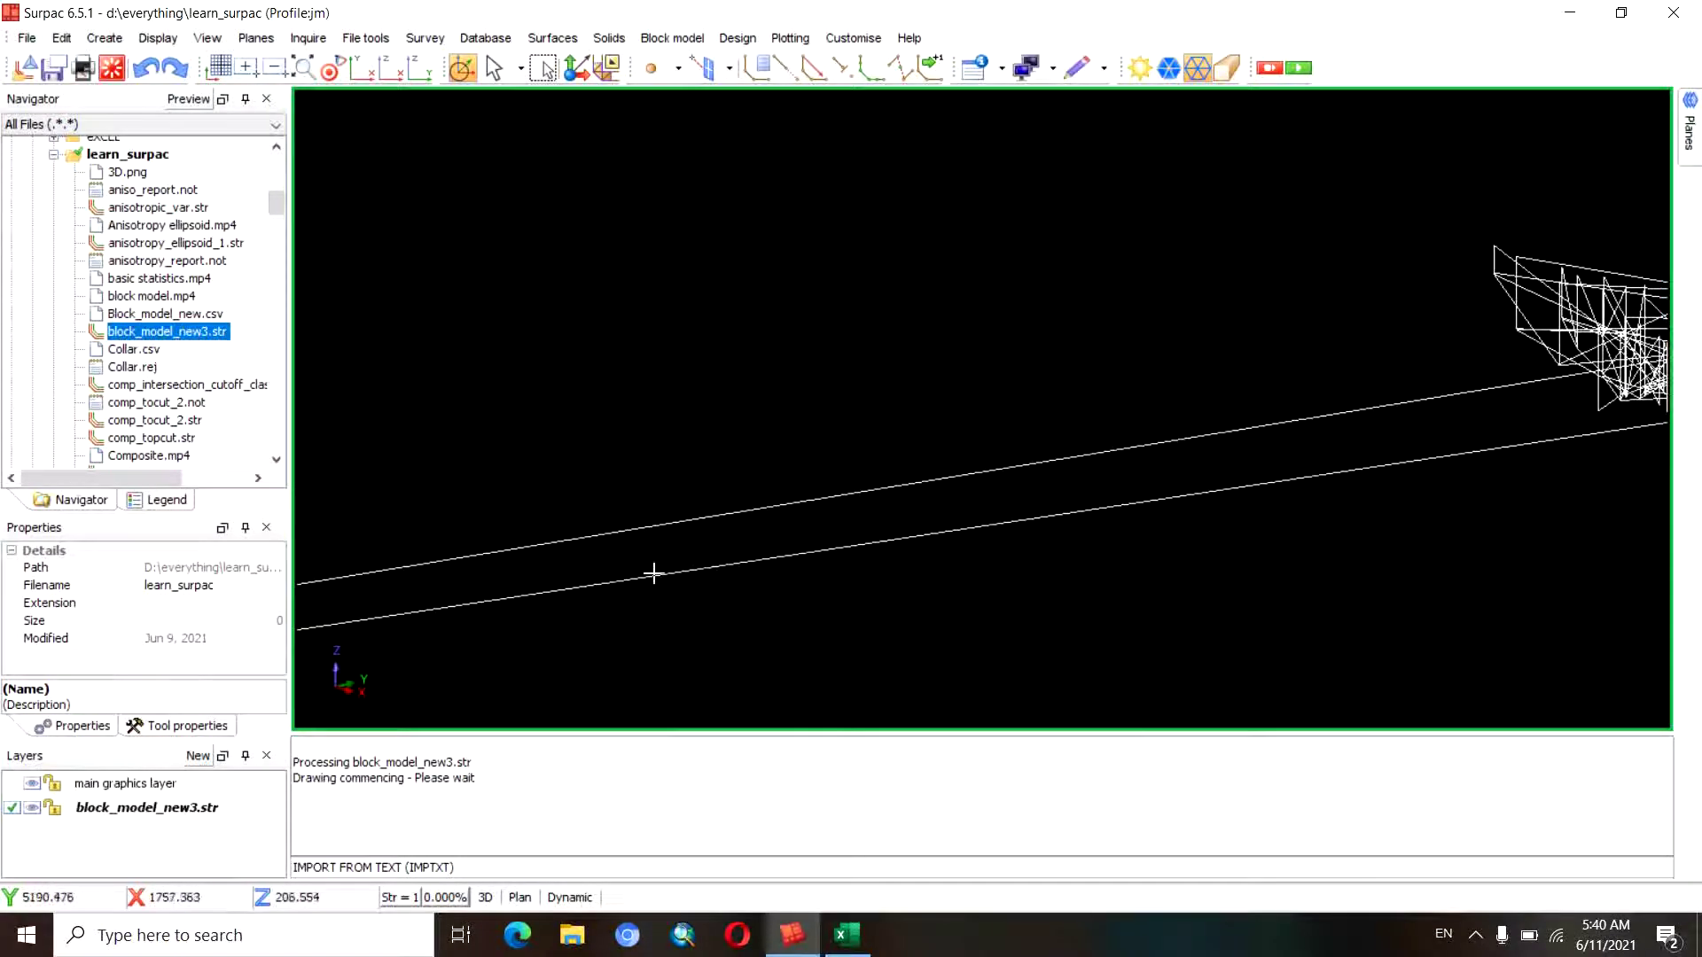
{"action": "middle_click_drag", "start_coordinate": [653, 573], "coordinate": [1089, 543]}
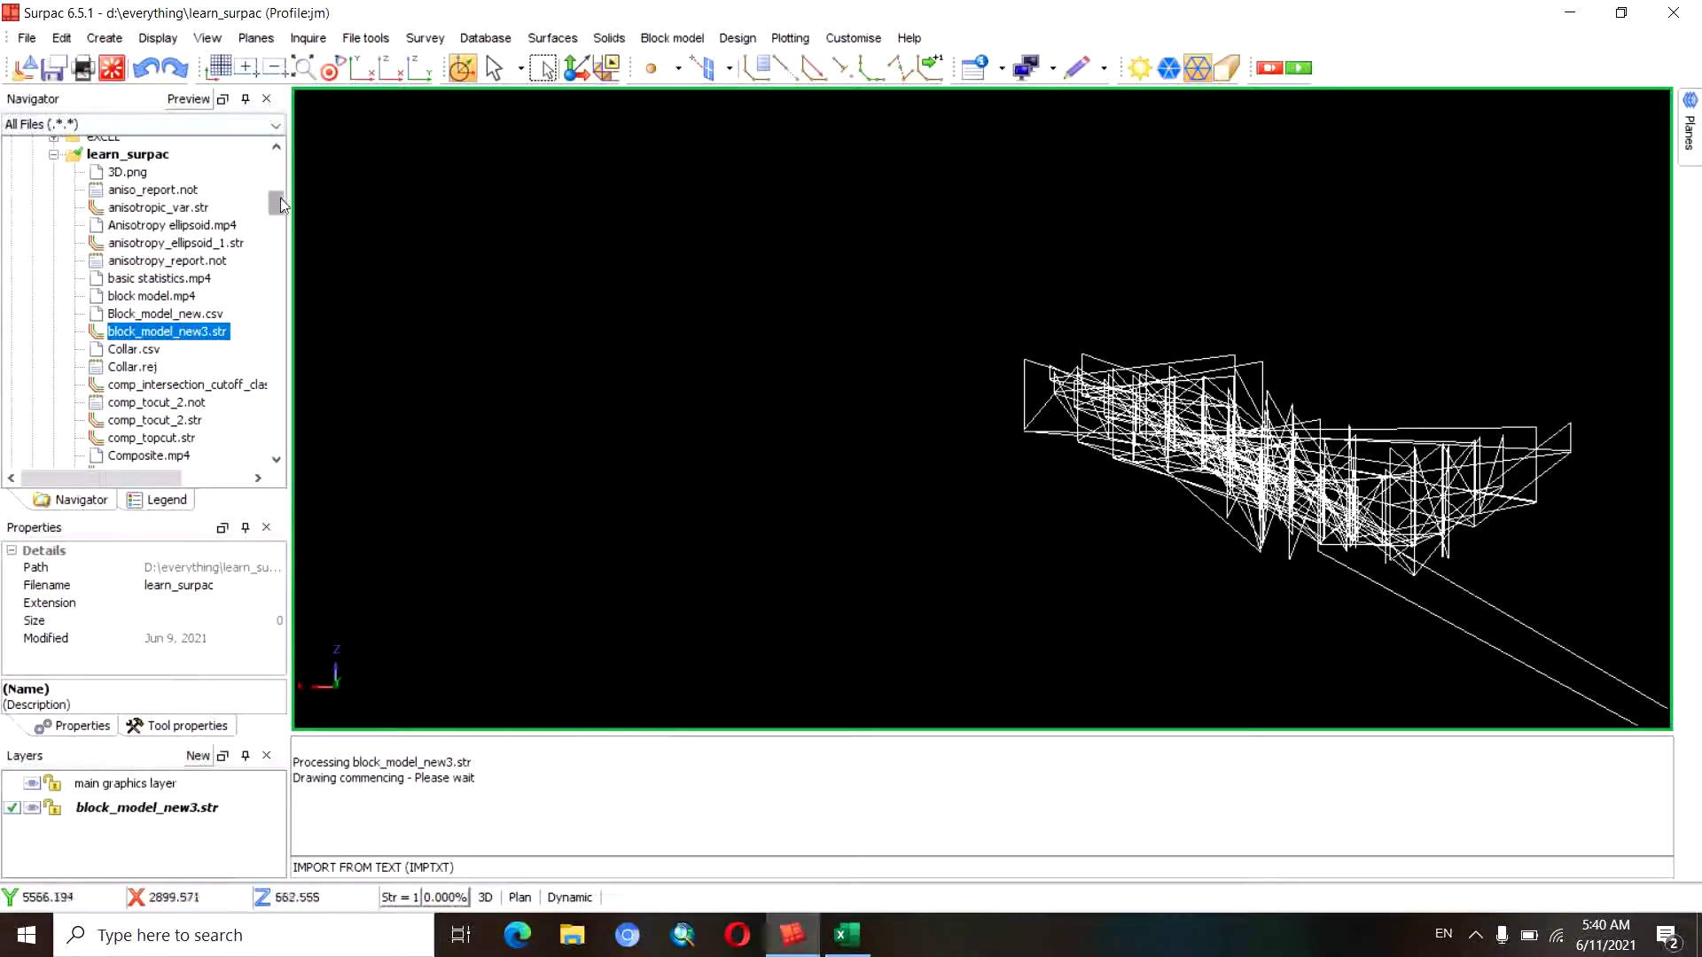
{"action": "left_click", "coordinate": [302, 68]}
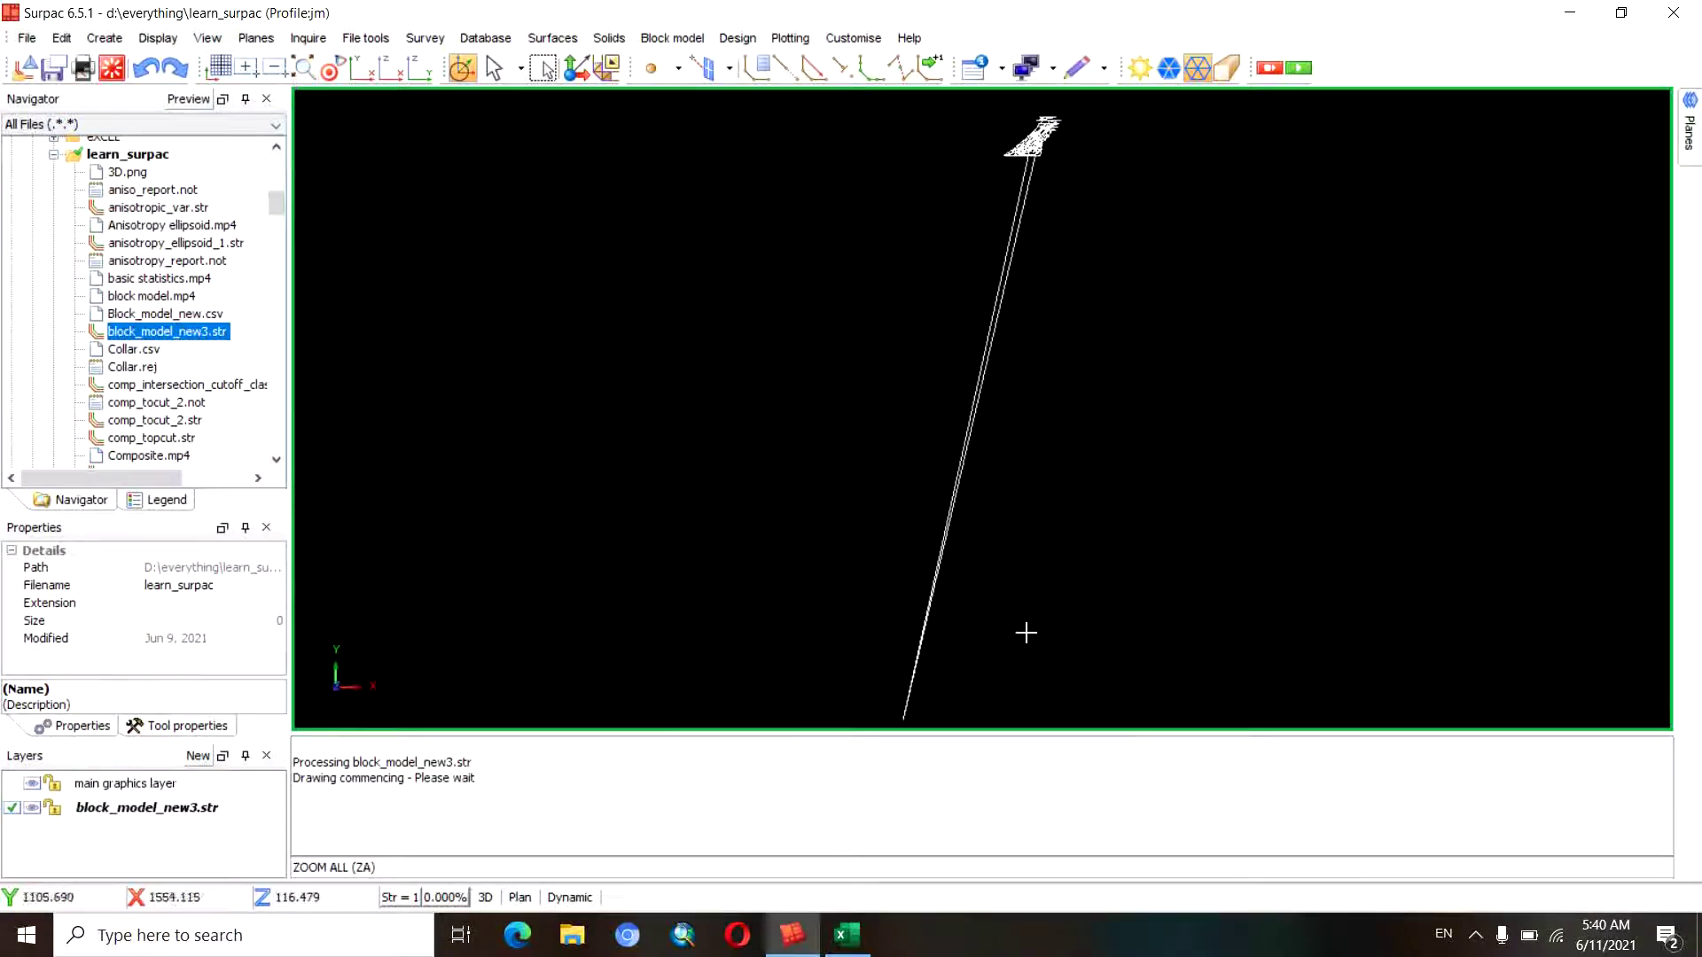
{"action": "middle_click_drag", "start_coordinate": [1025, 630], "coordinate": [919, 562]}
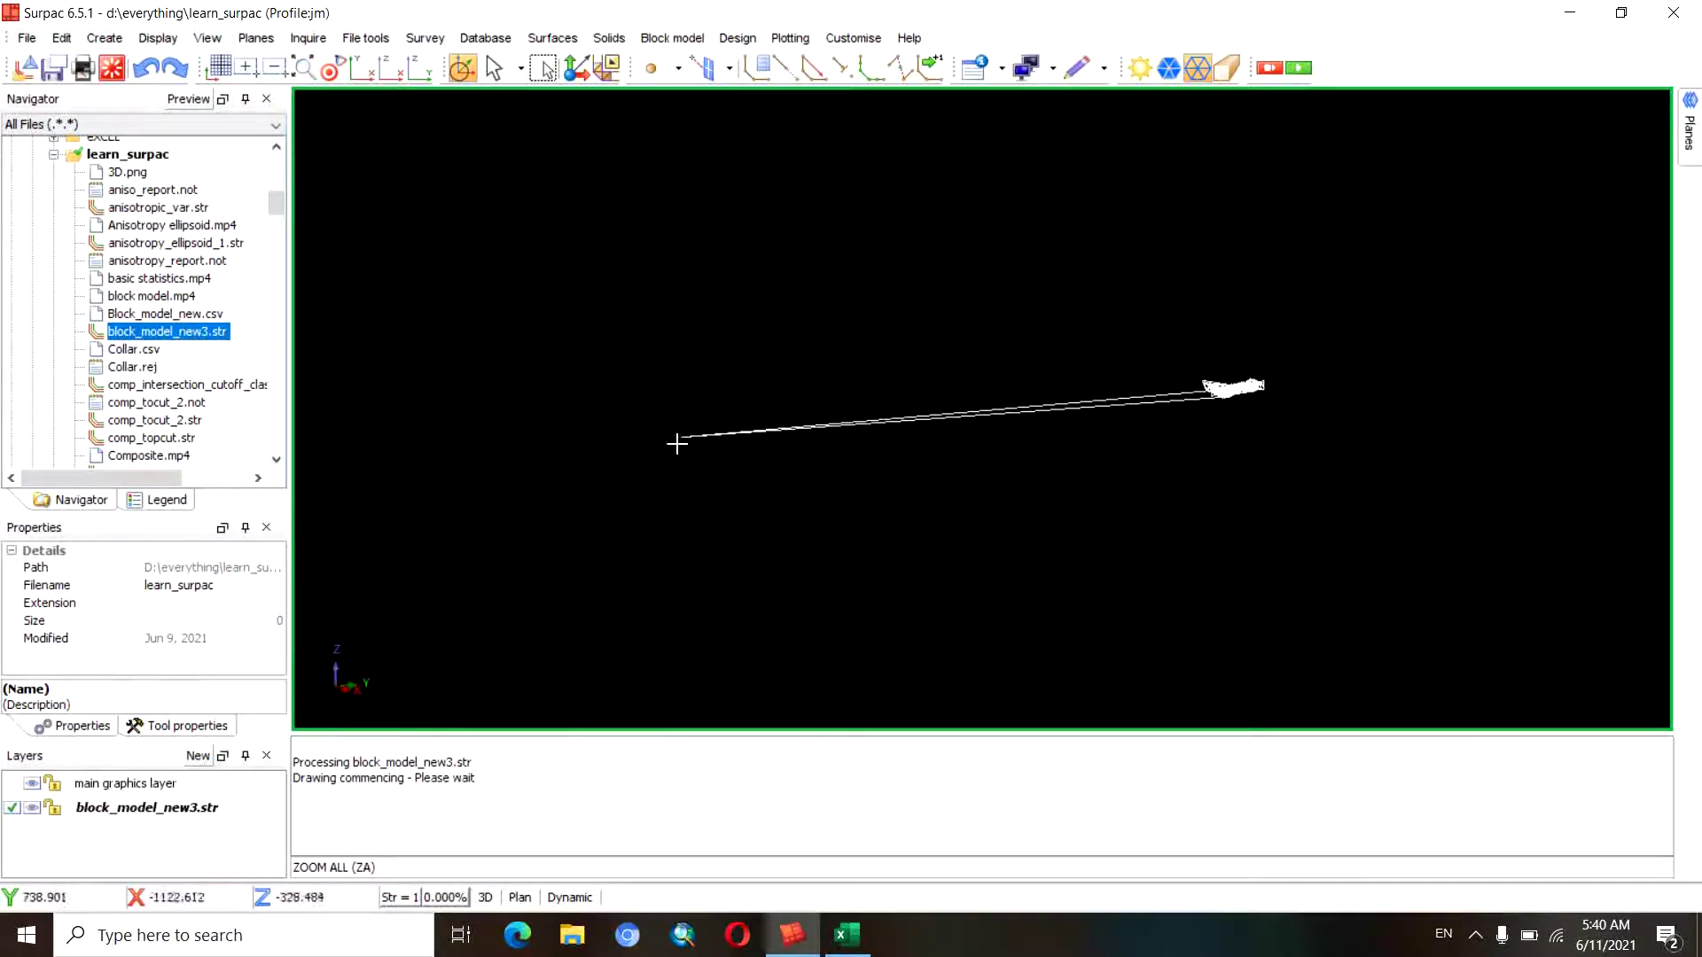
Clear the graphics, redraw block_model_new3.str, and zoom to fit it
{"action": "left_click", "coordinate": [110, 75]}
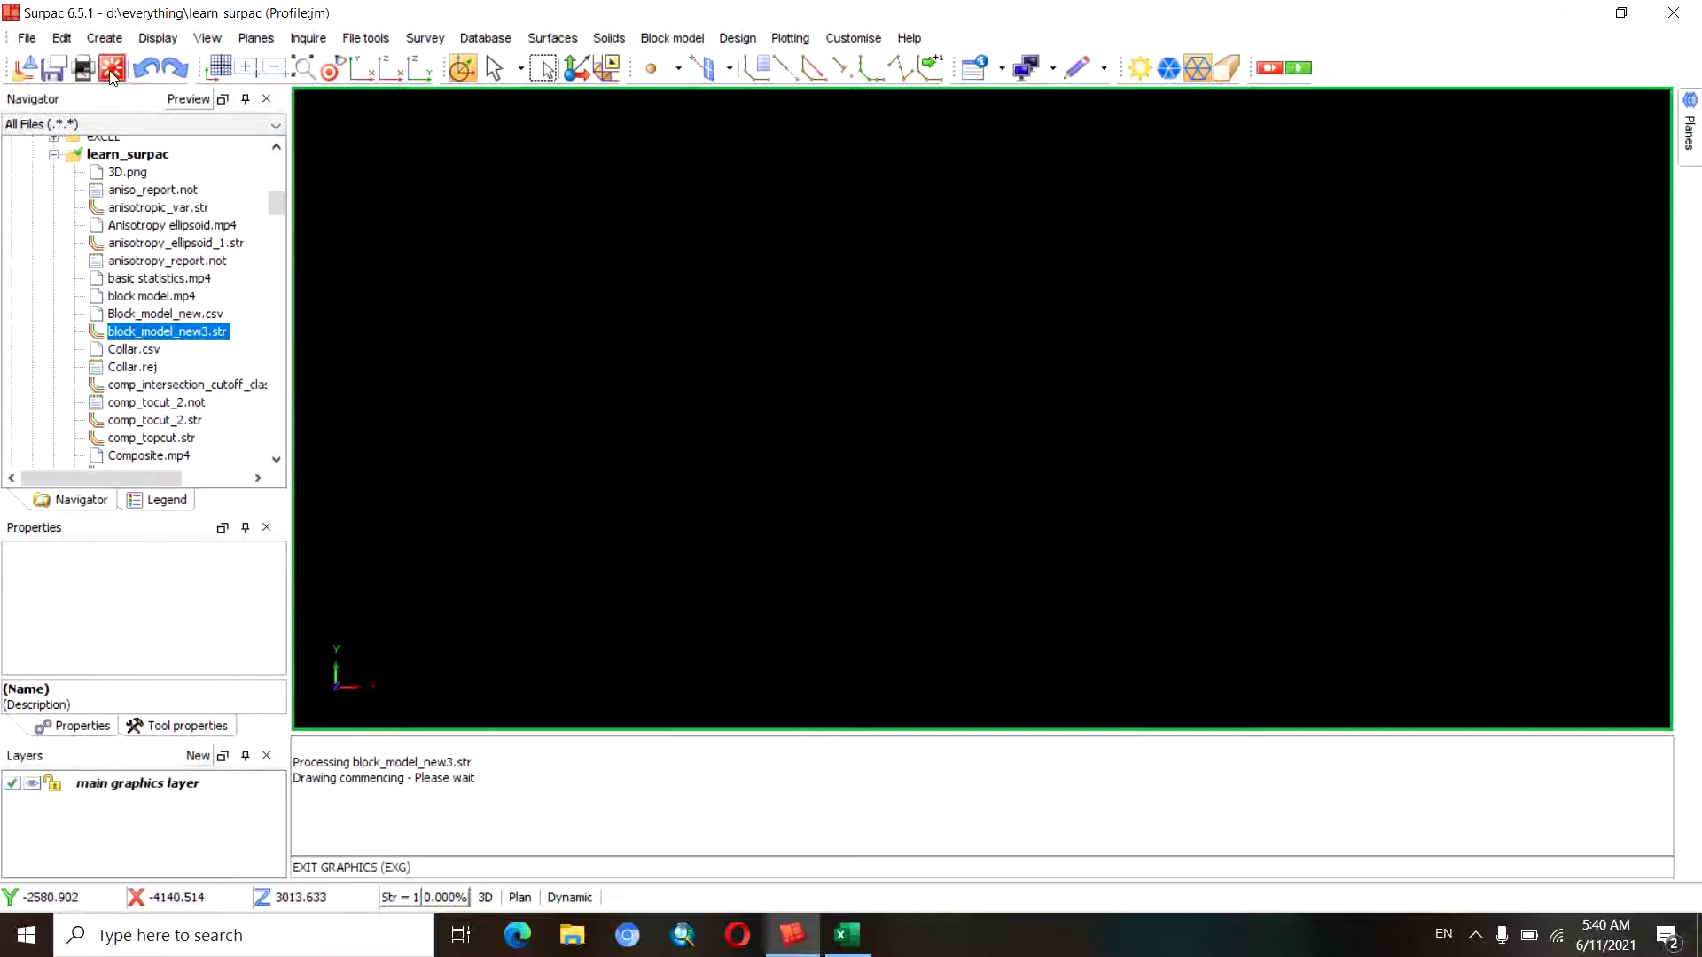
{"action": "left_click_drag", "start_coordinate": [177, 337], "coordinate": [616, 374]}
{"action": "left_click", "coordinate": [304, 71]}
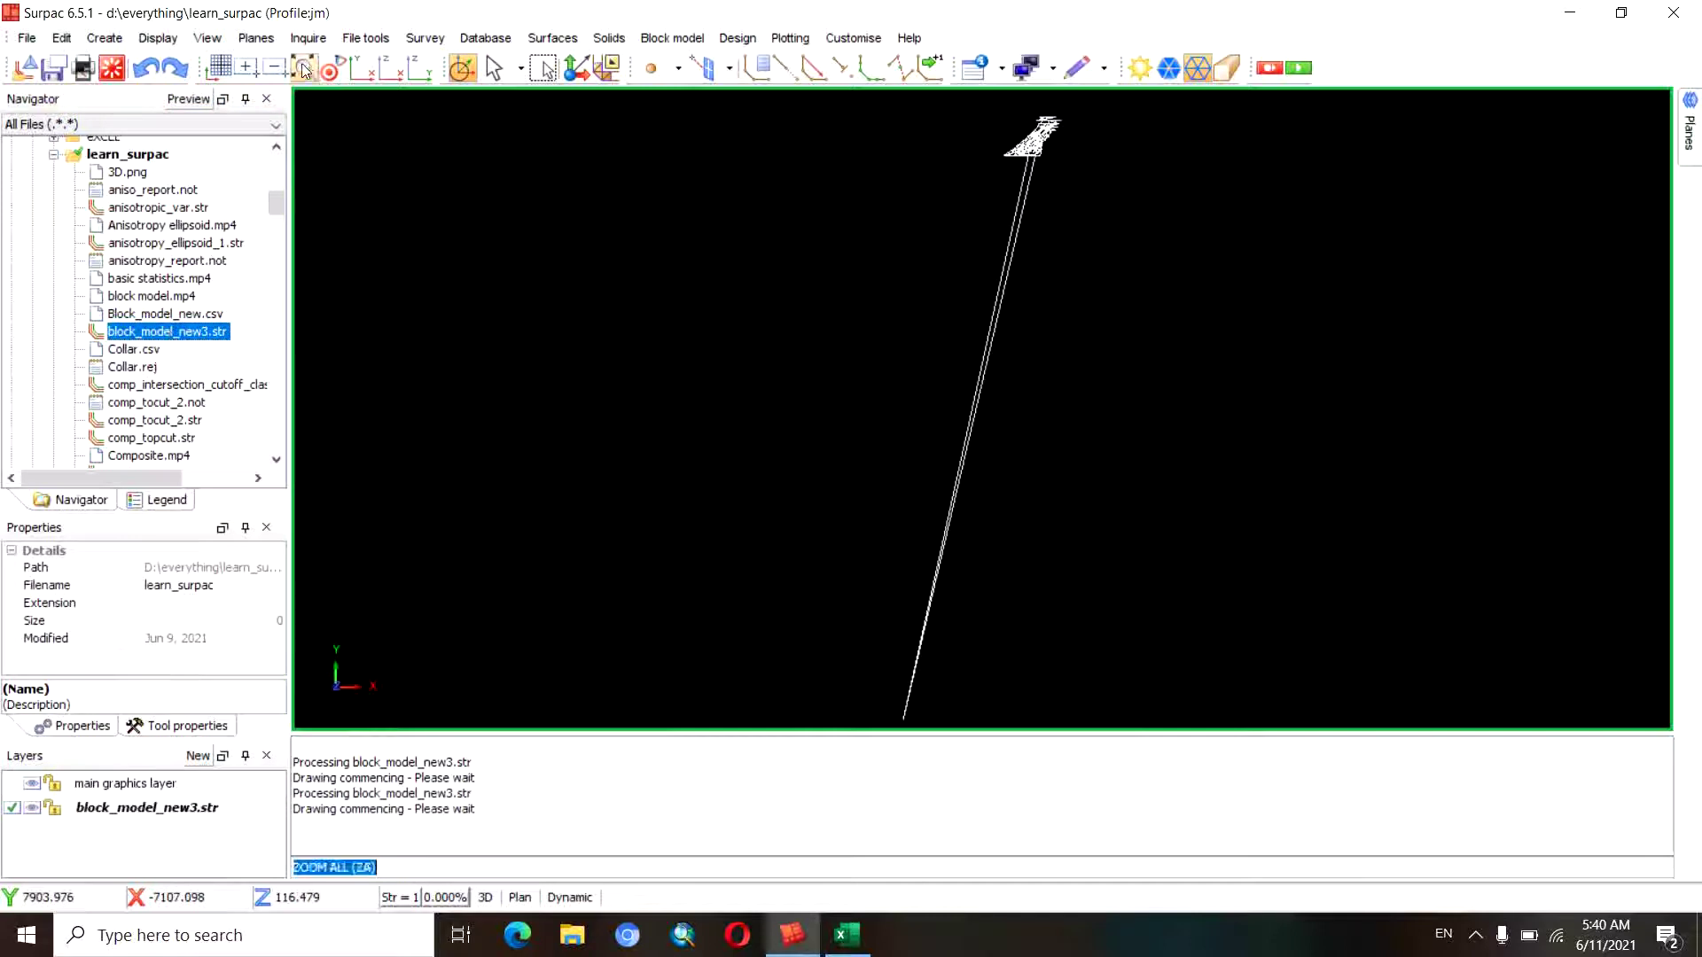
{"action": "middle_click_drag", "start_coordinate": [1052, 190], "coordinate": [975, 441]}
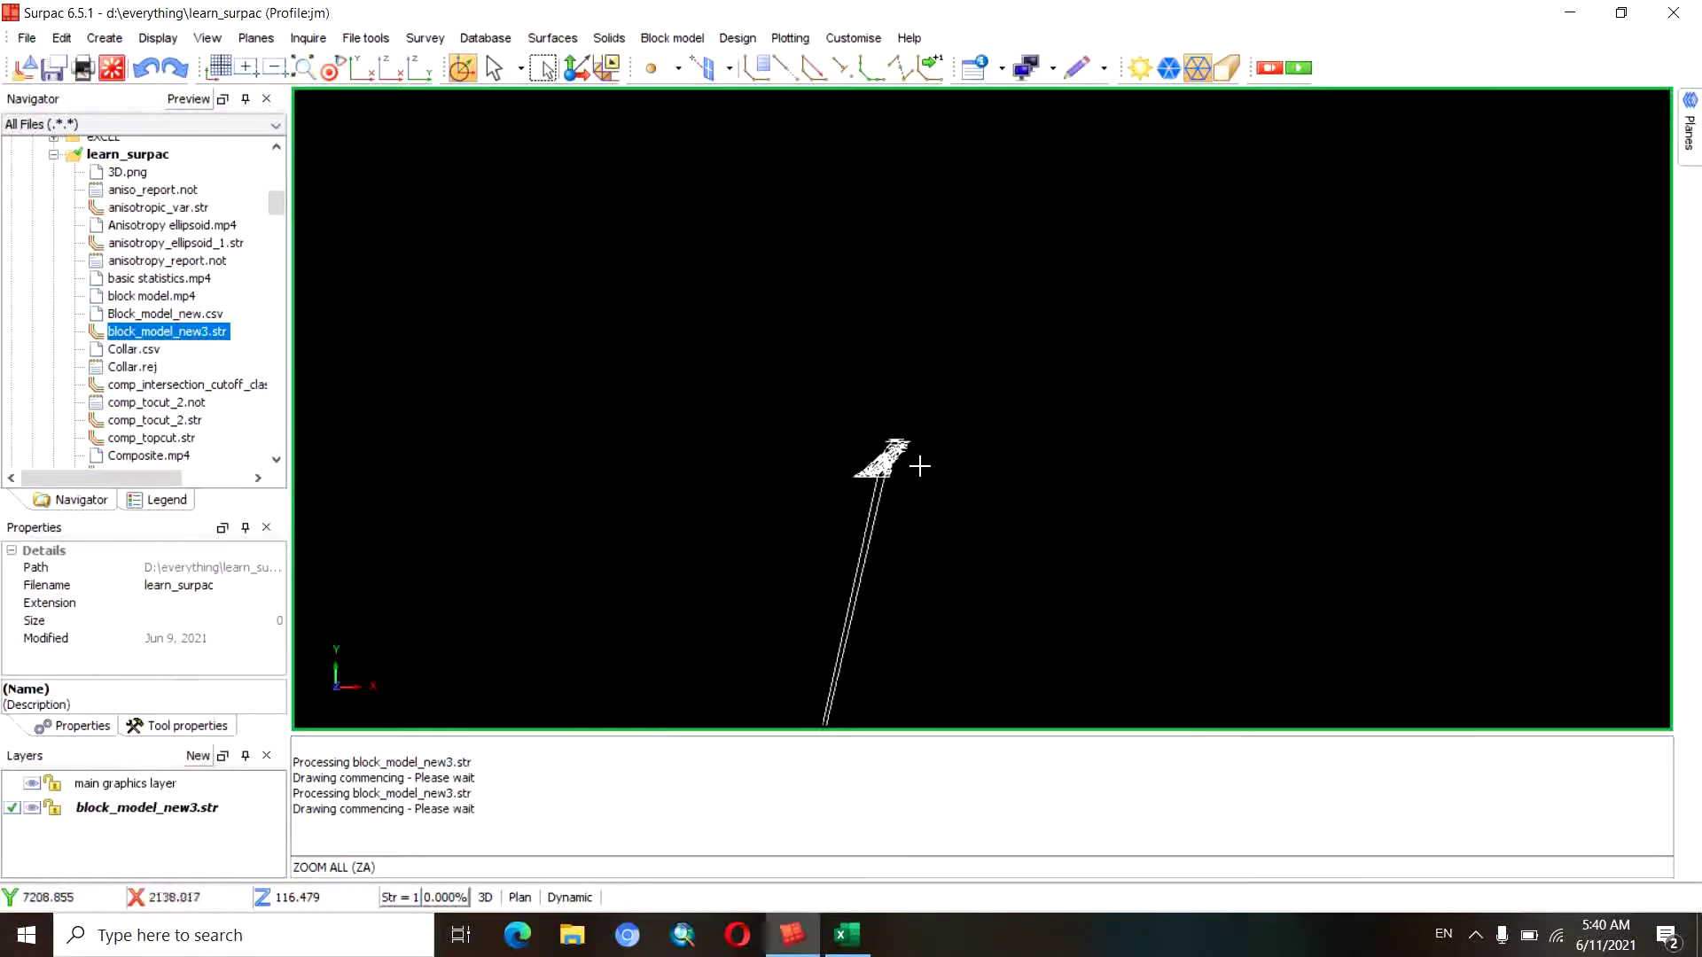
{"action": "scroll", "coordinate": [975, 440], "scroll_direction": "up", "scroll_amount": 3}
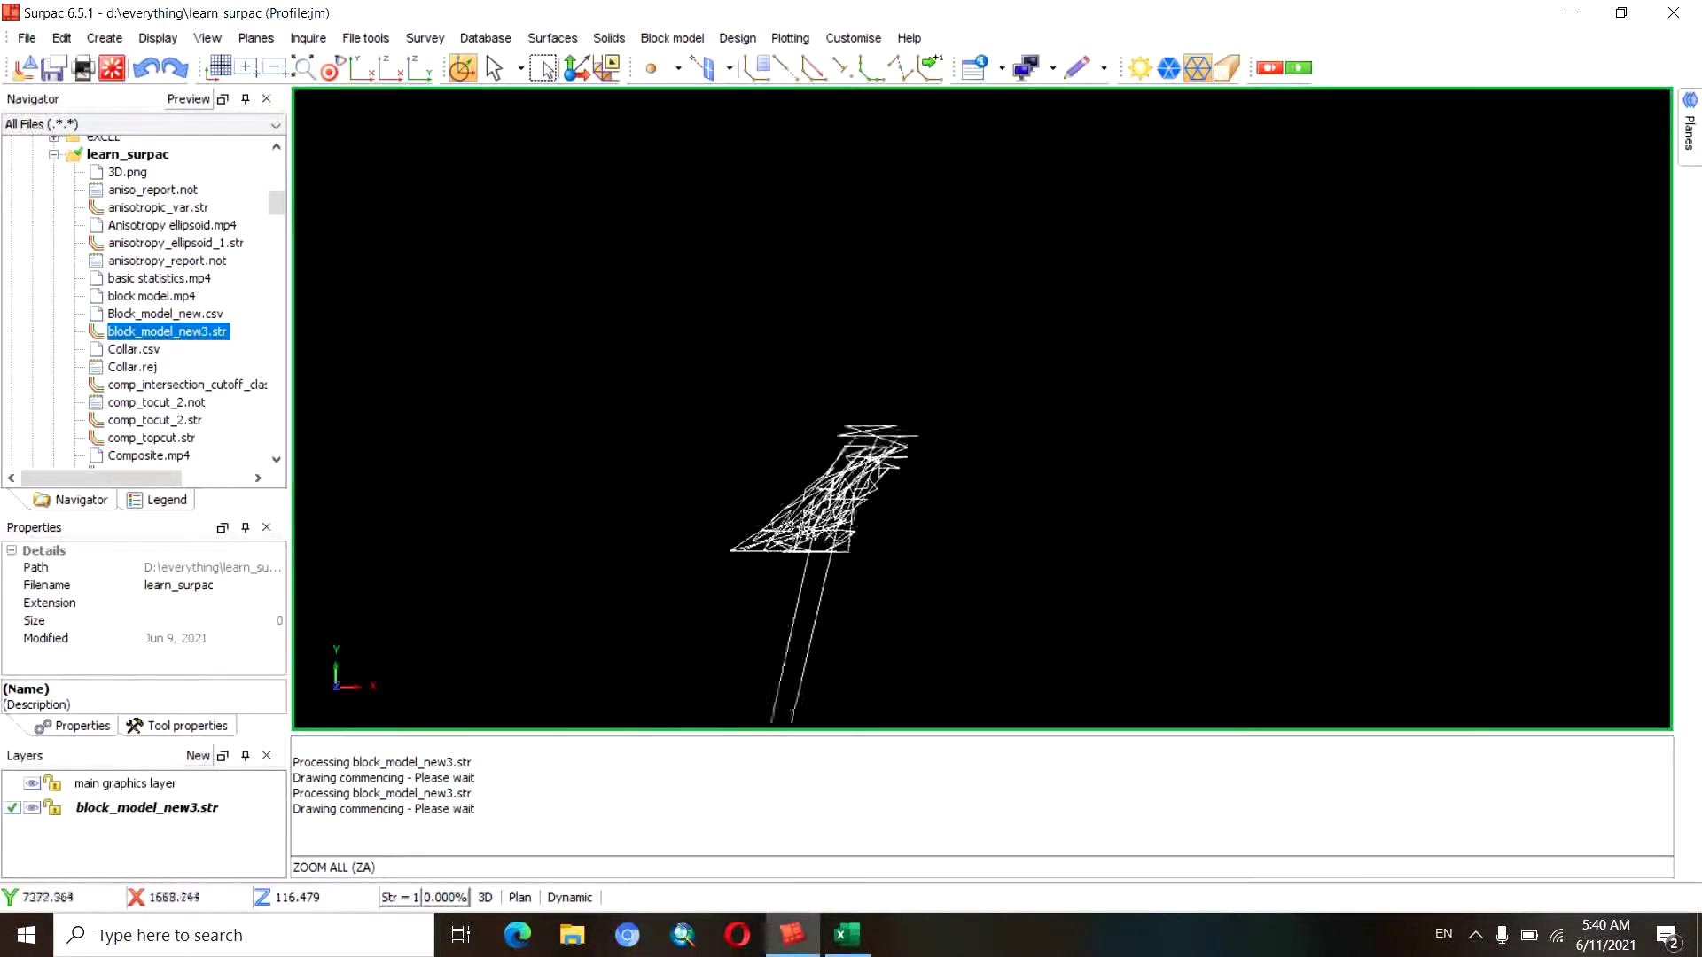
{"action": "middle_click_drag", "start_coordinate": [589, 570], "coordinate": [971, 512]}
{"action": "scroll", "coordinate": [1436, 198], "scroll_direction": "up", "scroll_amount": 3}
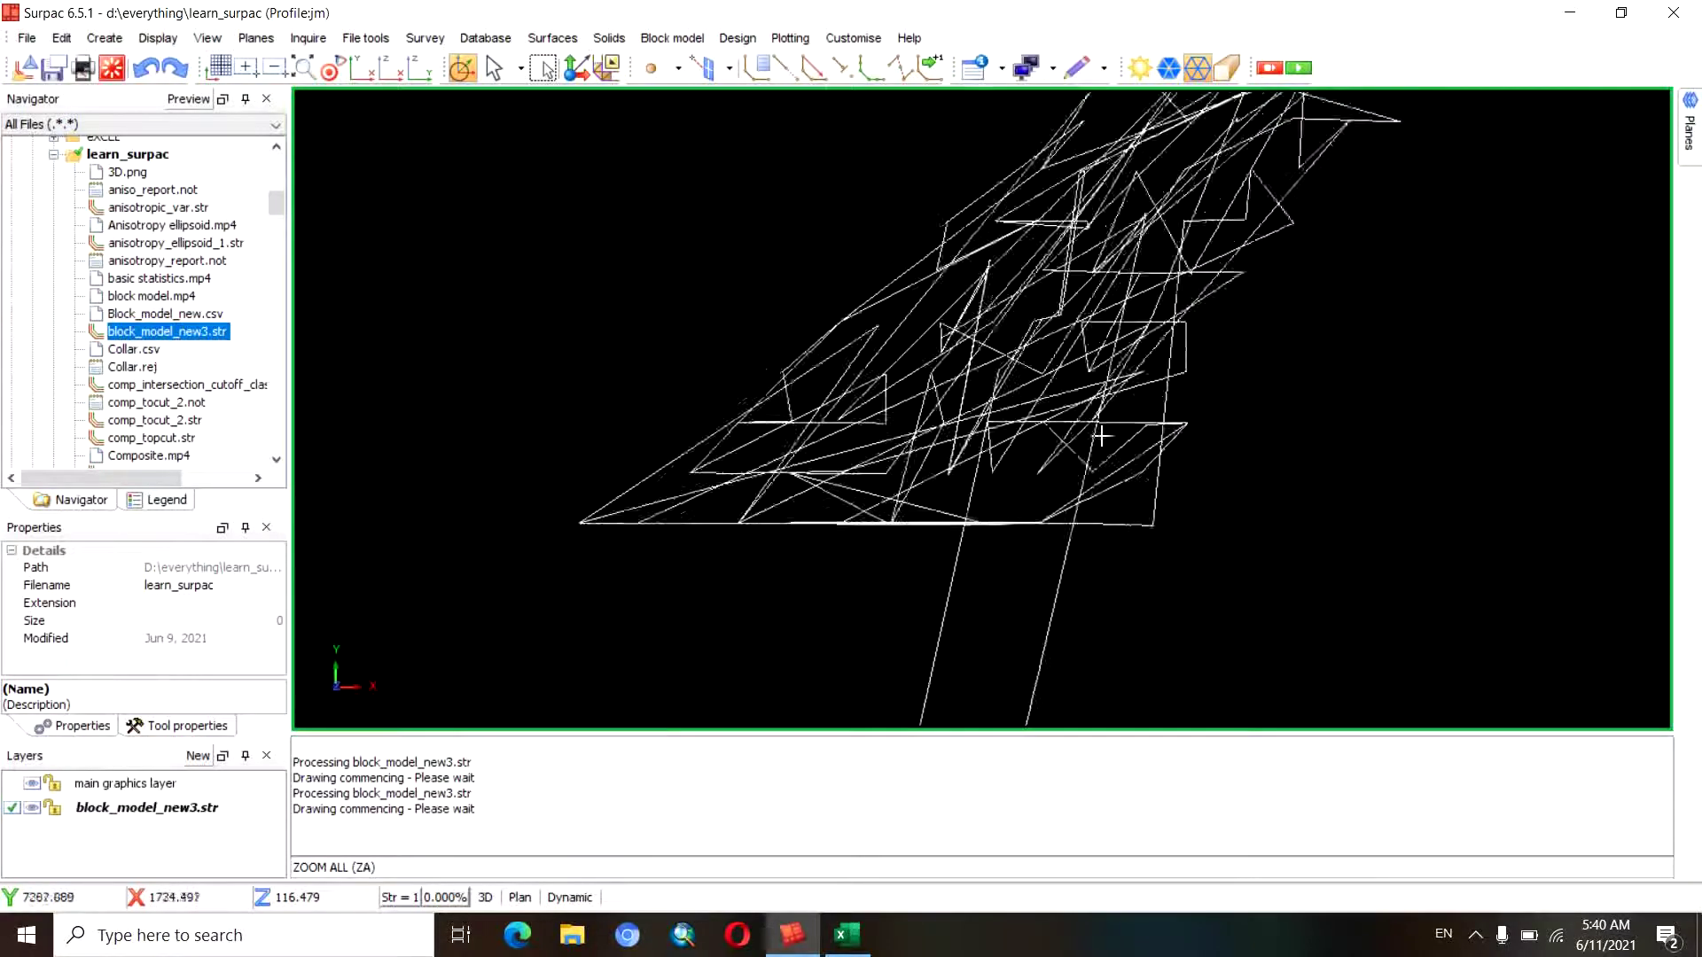
{"action": "scroll", "coordinate": [776, 660], "scroll_direction": "down", "scroll_amount": 3}
{"action": "mouse_move", "coordinate": [920, 531]}
{"action": "middle_mouse_down", "text": "shift"}
{"action": "mouse_move", "coordinate": [1303, 183]}
{"action": "mouse_move", "coordinate": [1360, 539]}
{"action": "mouse_move", "coordinate": [1248, 519]}
{"action": "mouse_move", "coordinate": [1208, 487]}
{"action": "mouse_move", "coordinate": [1333, 448]}
{"action": "mouse_move", "coordinate": [996, 588]}
{"action": "mouse_move", "coordinate": [772, 505]}
{"action": "mouse_move", "coordinate": [1010, 449]}
{"action": "middle_mouse_up", "text": "shift"}
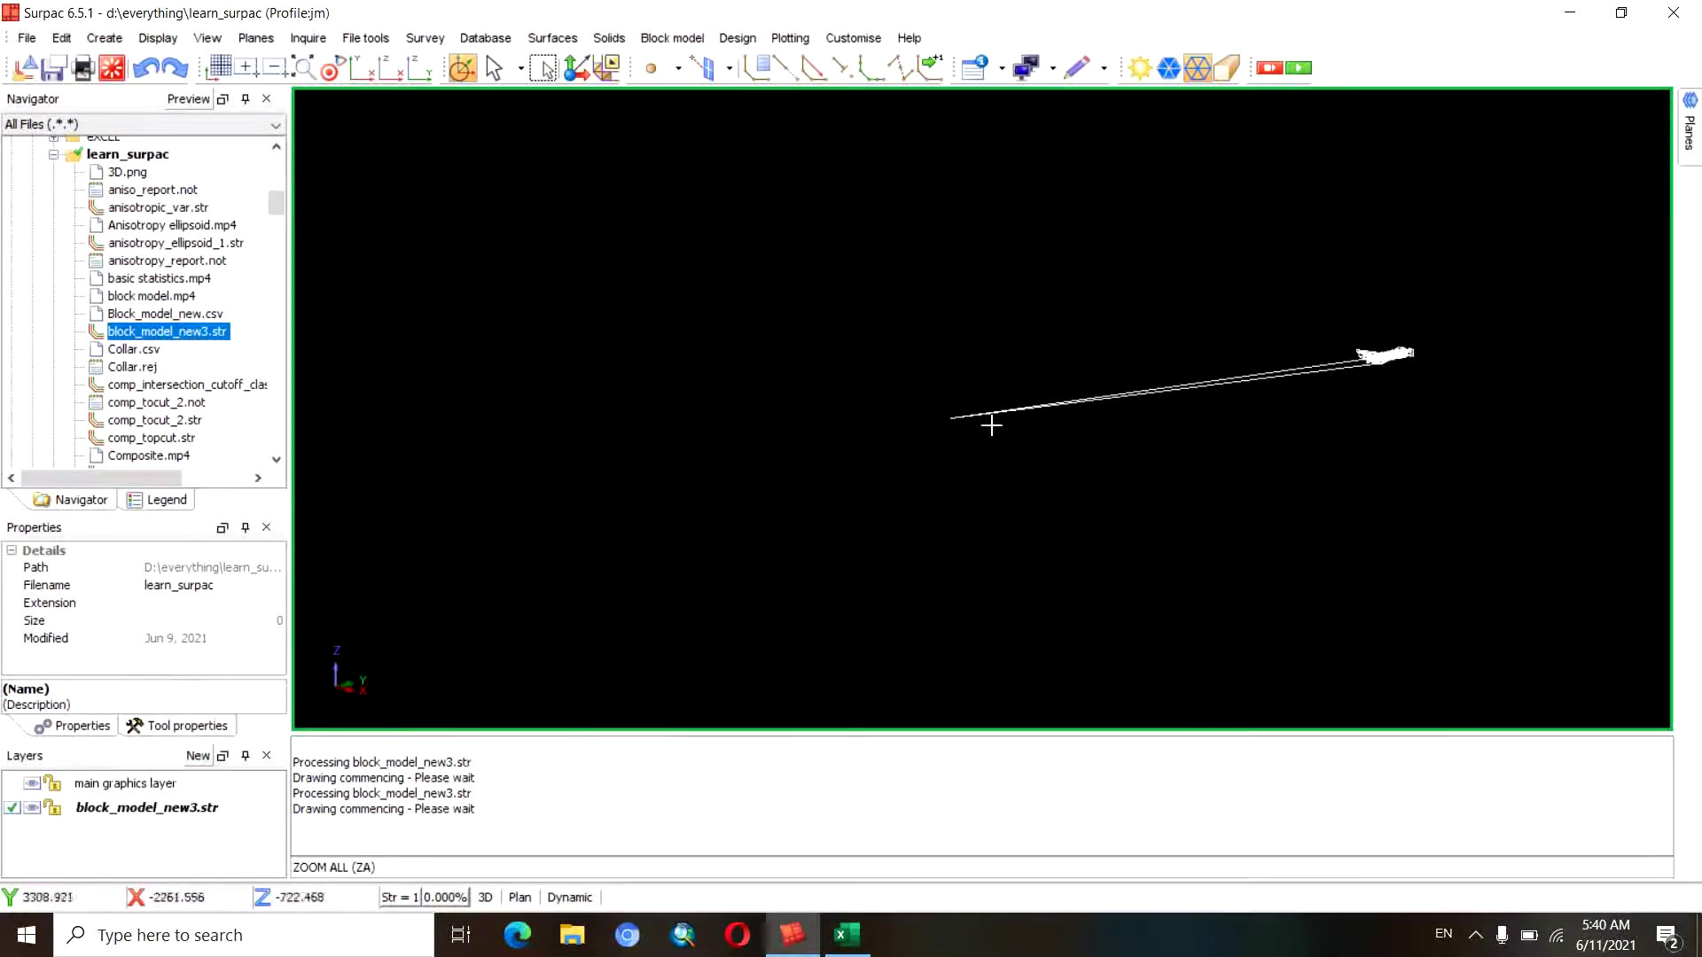
{"action": "left_click", "coordinate": [846, 935]}
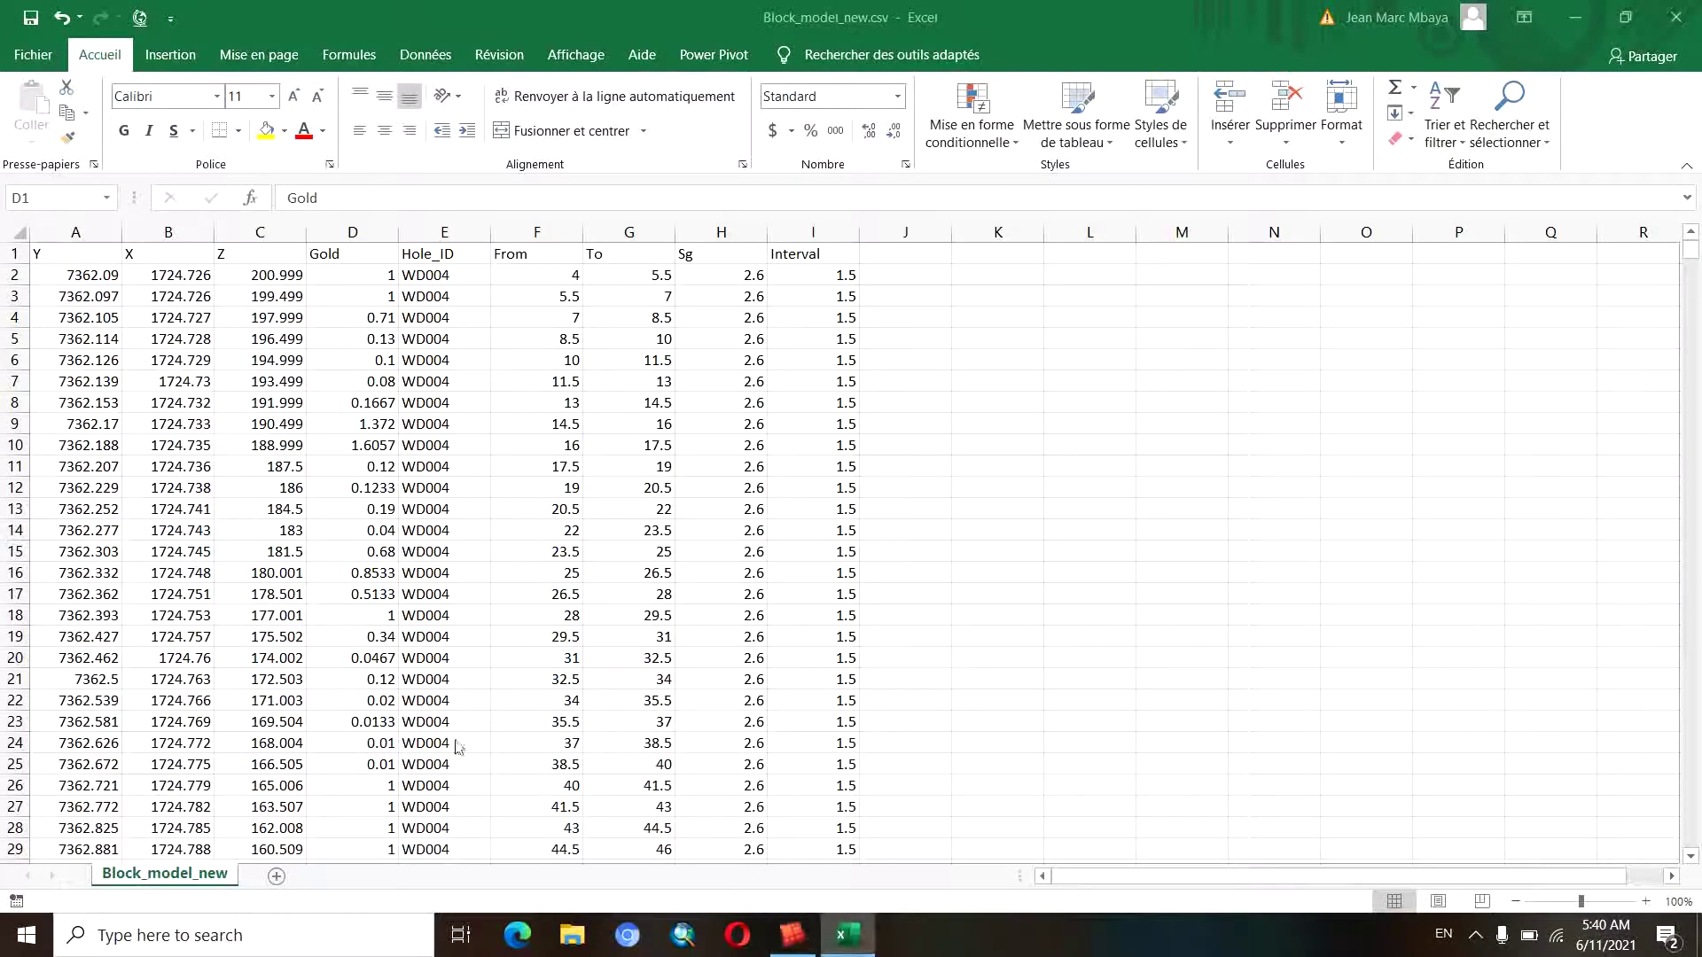
Scroll the spreadsheet down and select row 5668, whose coordinates are all 0
{"action": "left_click_drag", "start_coordinate": [1693, 245], "coordinate": [1696, 512]}
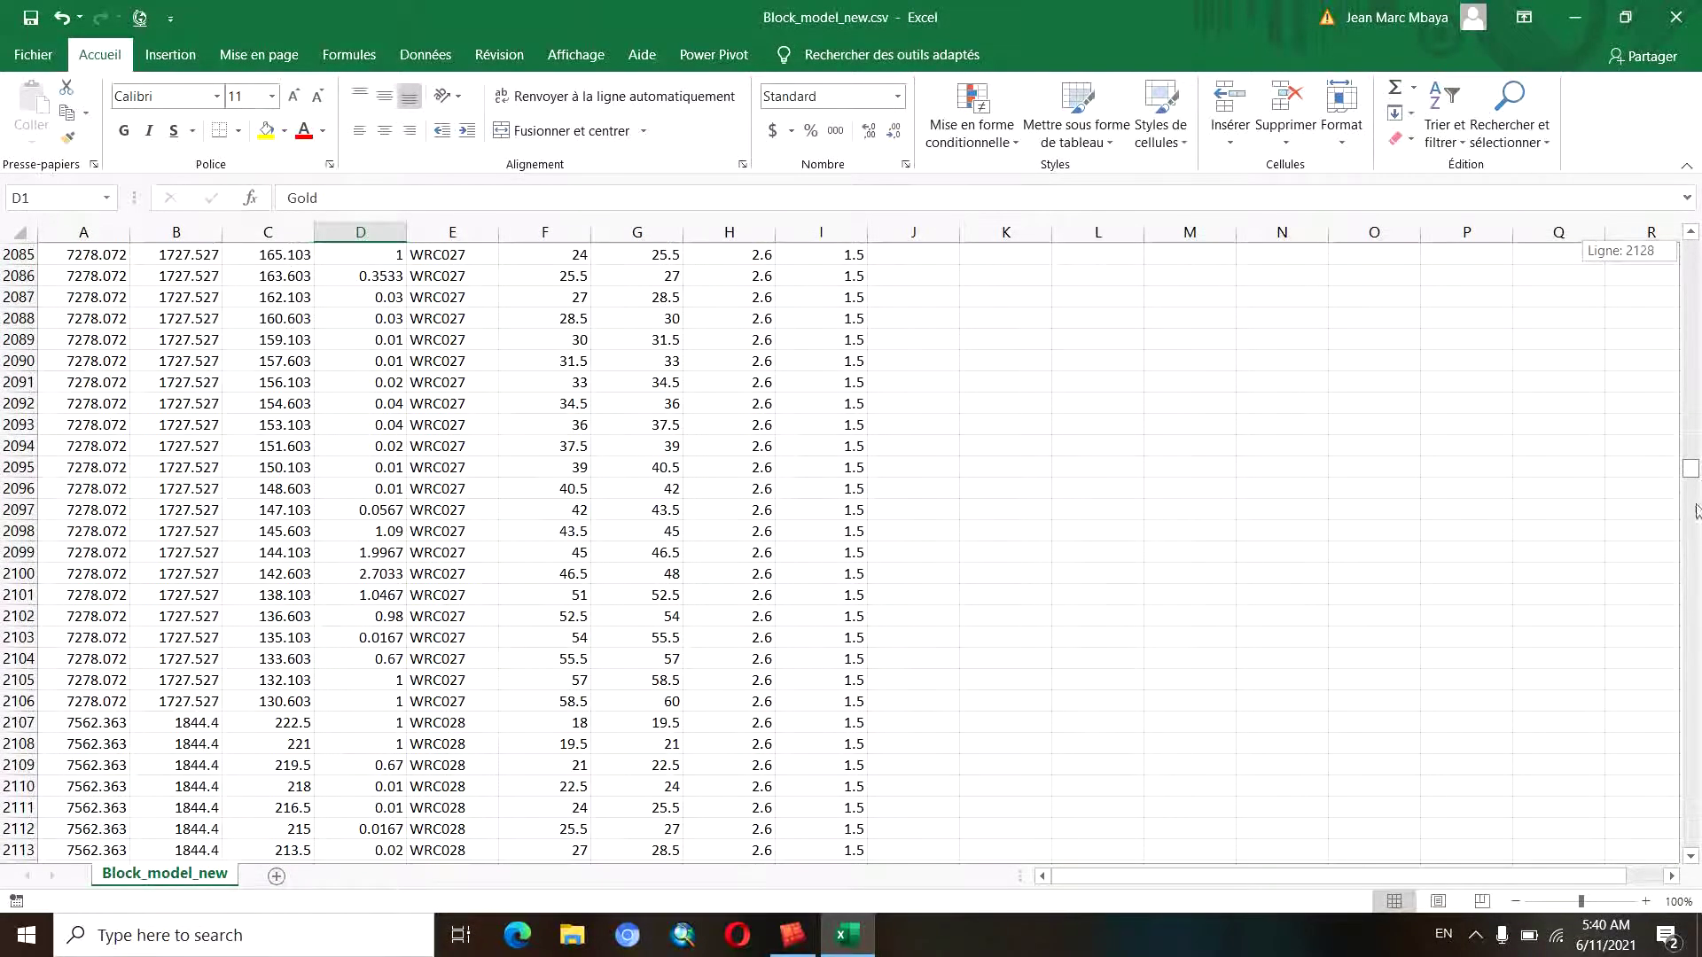
{"action": "left_click_drag", "start_coordinate": [1694, 688], "coordinate": [1695, 720]}
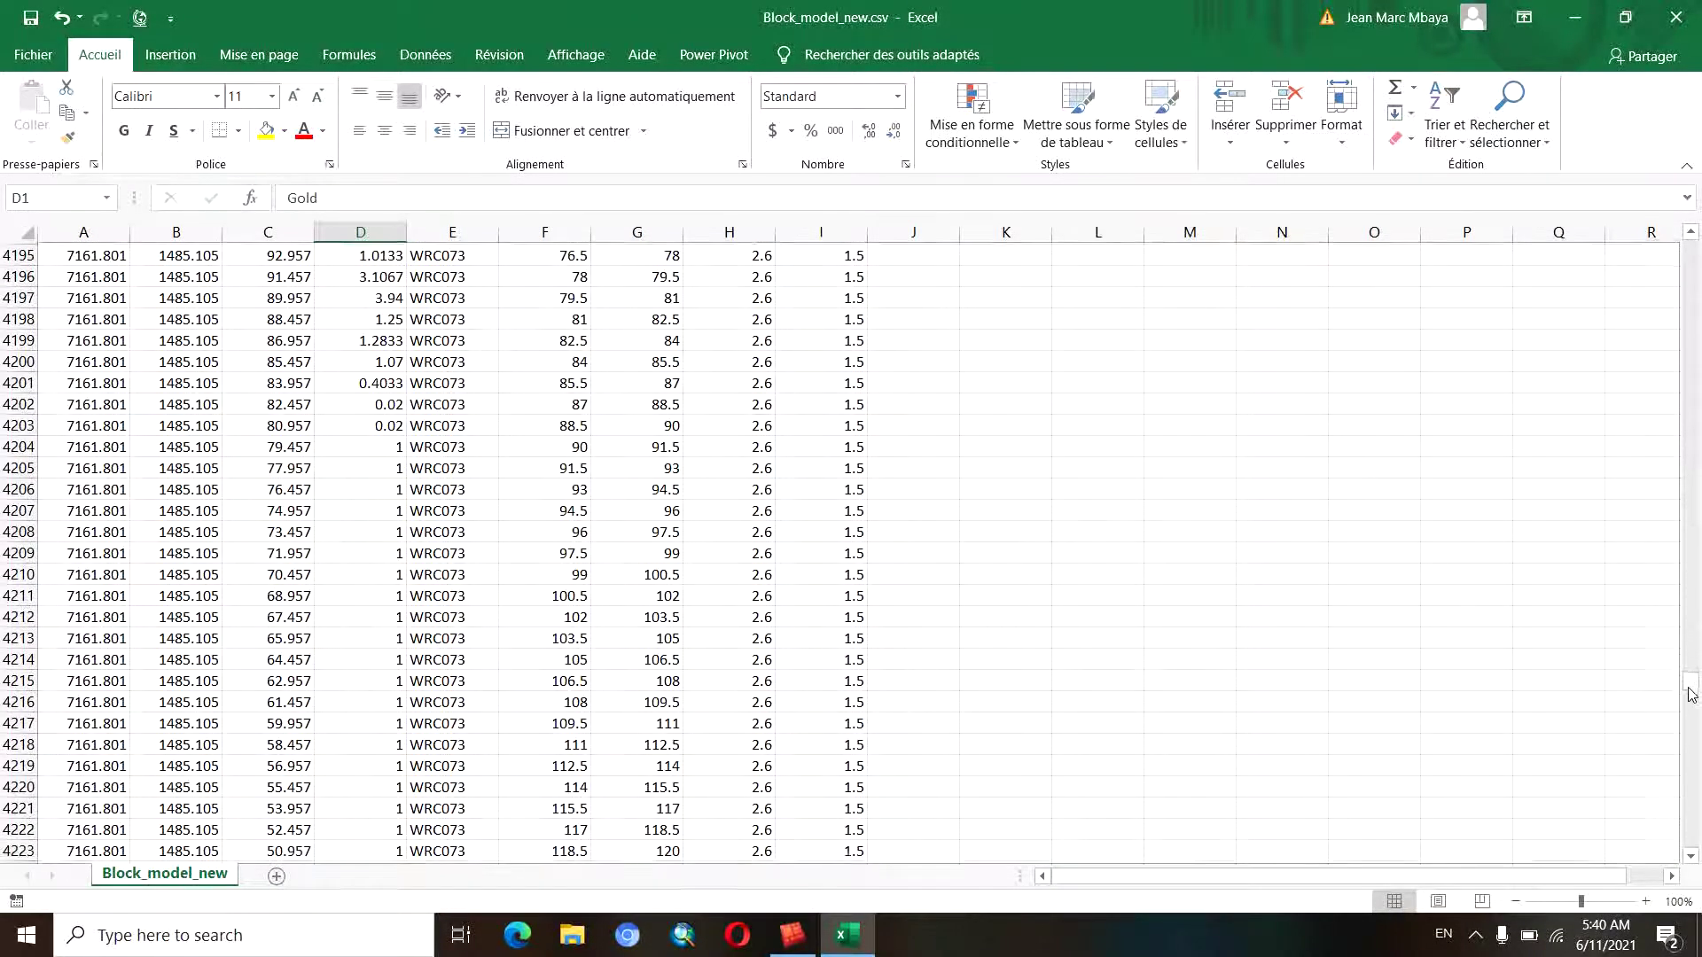
{"action": "left_click", "coordinate": [1695, 750]}
{"action": "left_click", "coordinate": [1694, 766]}
{"action": "left_click_drag", "start_coordinate": [1695, 766], "coordinate": [1695, 766]}
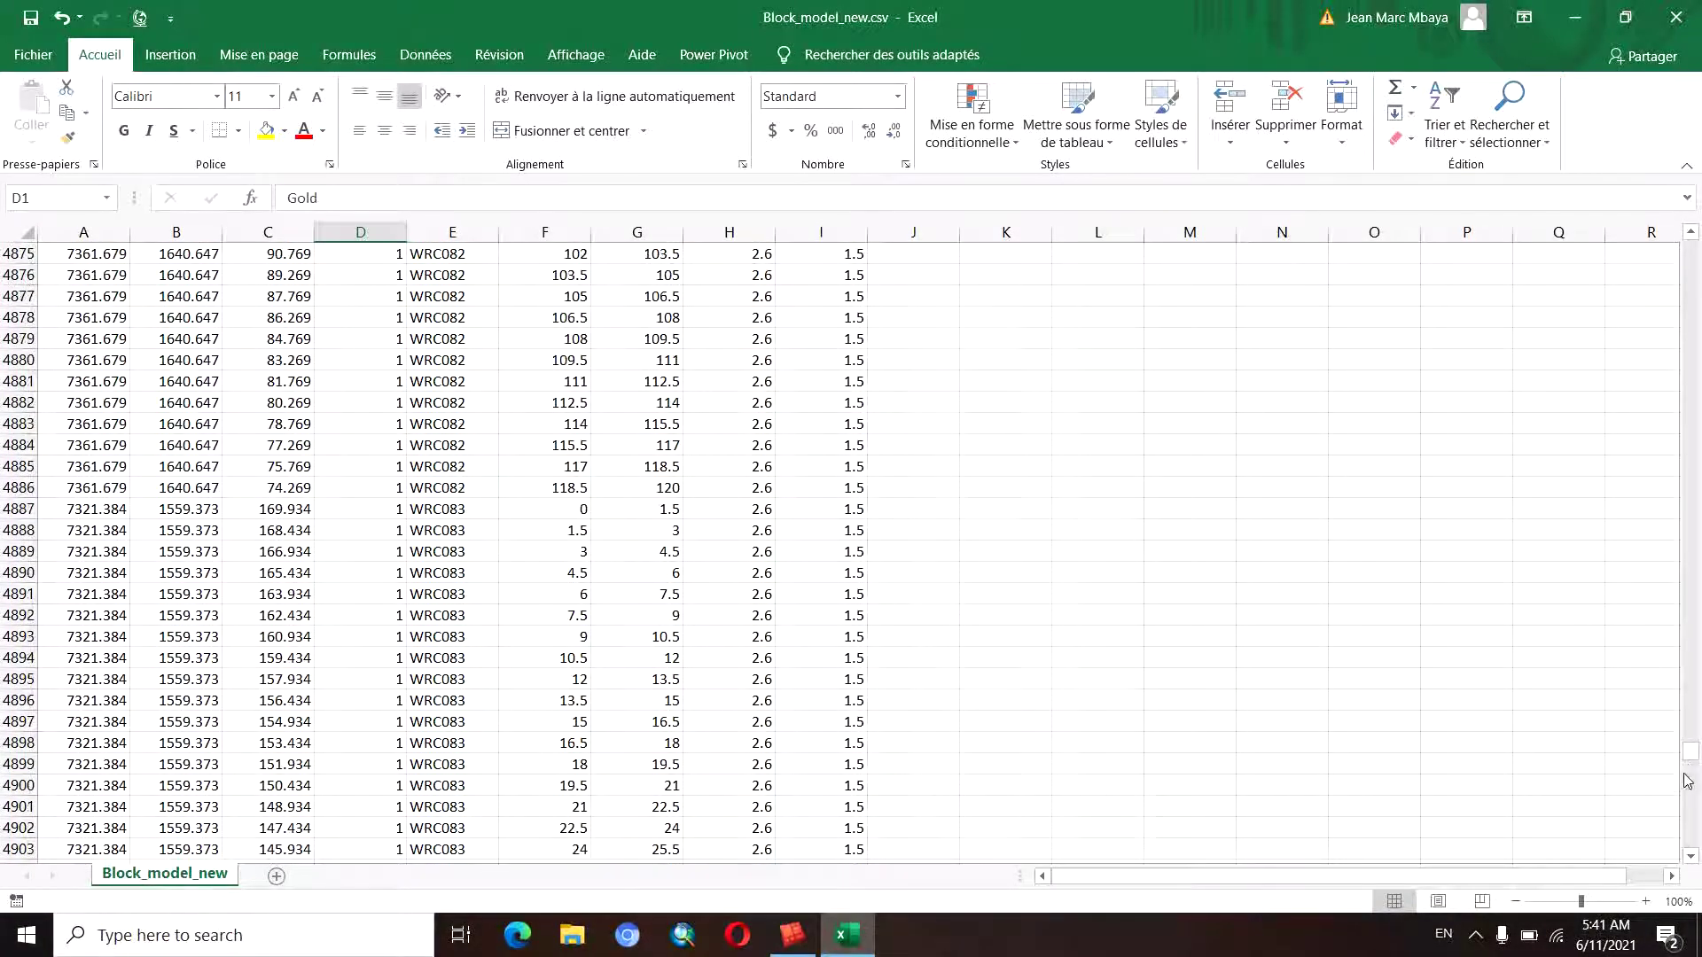
{"action": "scroll", "coordinate": [1694, 788], "scroll_direction": "down", "scroll_amount": 6}
{"action": "scroll", "coordinate": [1694, 787], "scroll_direction": "down", "scroll_amount": 9}
{"action": "scroll", "coordinate": [1694, 787], "scroll_direction": "down", "scroll_amount": 10}
{"action": "scroll", "coordinate": [1694, 788], "scroll_direction": "down", "scroll_amount": 12}
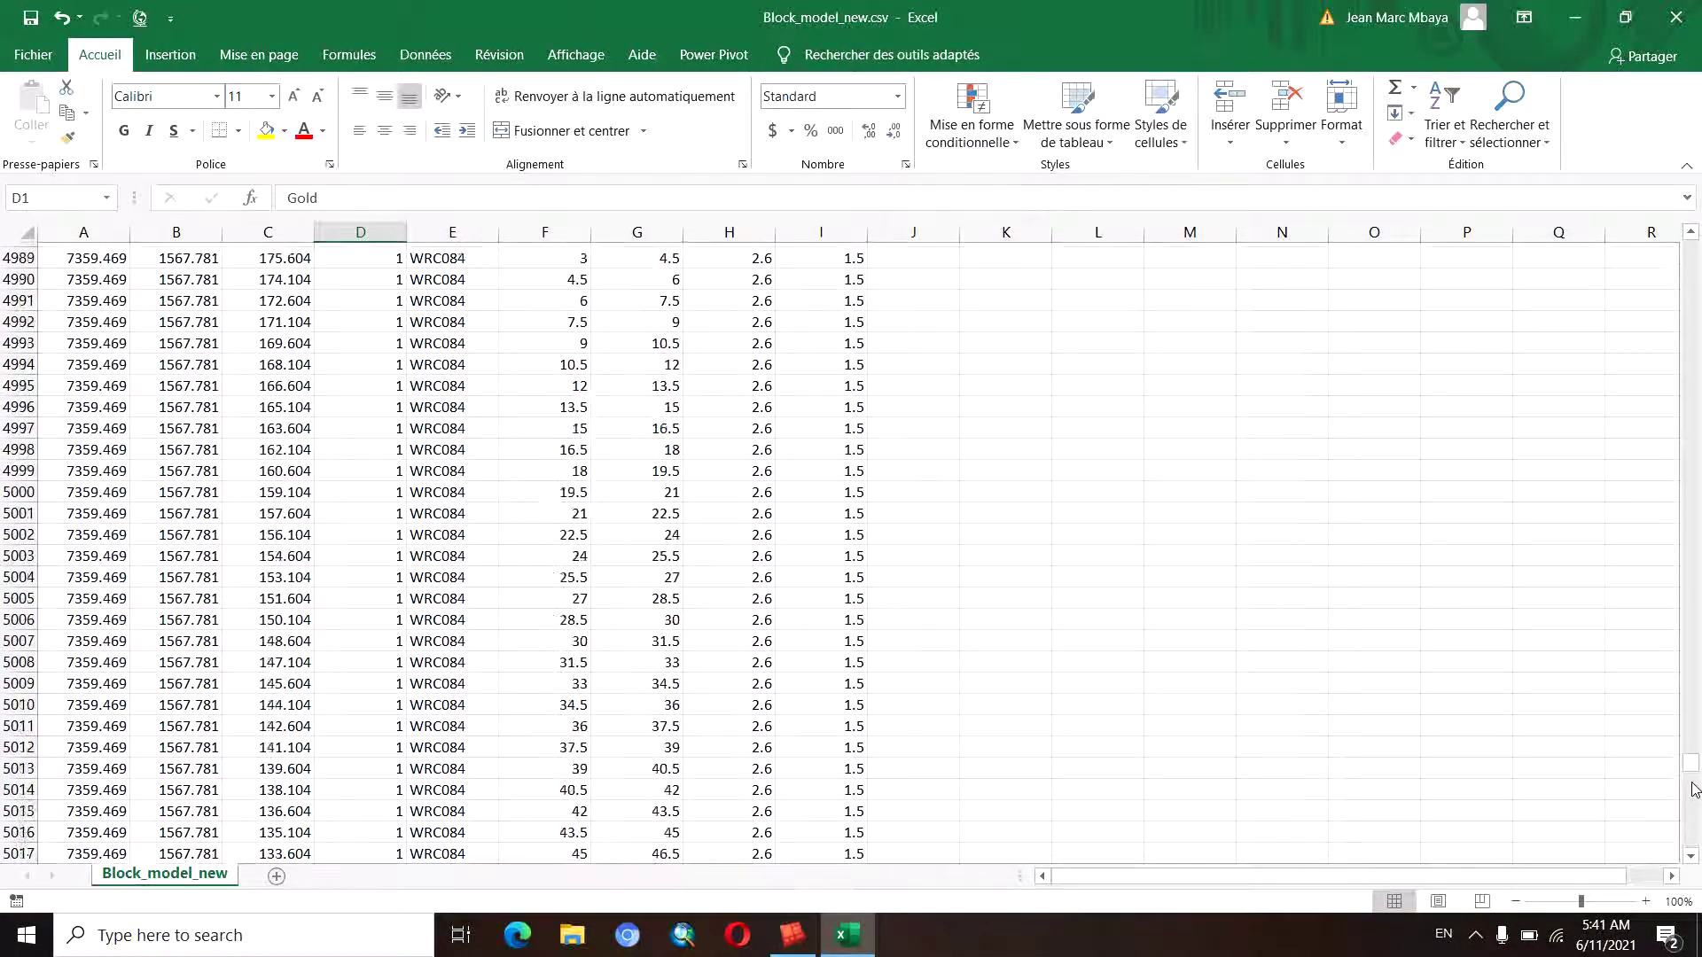
{"action": "scroll", "coordinate": [1693, 793], "scroll_direction": "down", "scroll_amount": 11}
{"action": "scroll", "coordinate": [1692, 801], "scroll_direction": "down", "scroll_amount": 10}
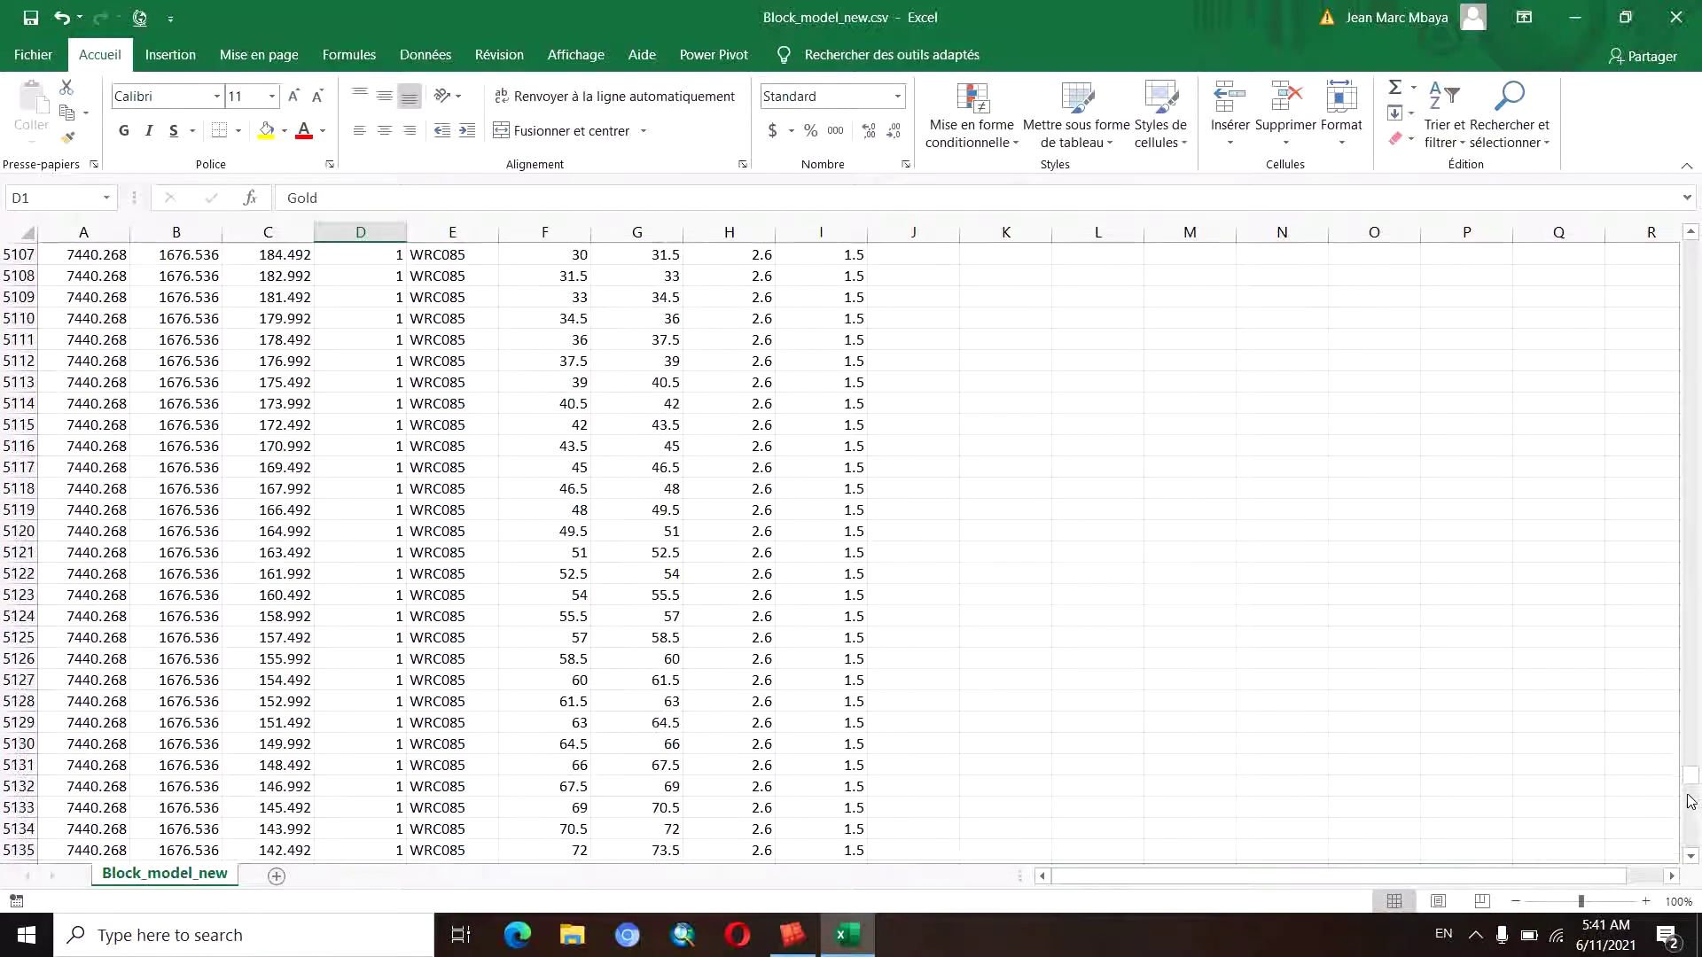
{"action": "scroll", "coordinate": [1691, 808], "scroll_direction": "down", "scroll_amount": 10}
{"action": "scroll", "coordinate": [1690, 808], "scroll_direction": "down", "scroll_amount": 10}
{"action": "scroll", "coordinate": [1690, 810], "scroll_direction": "down", "scroll_amount": 10}
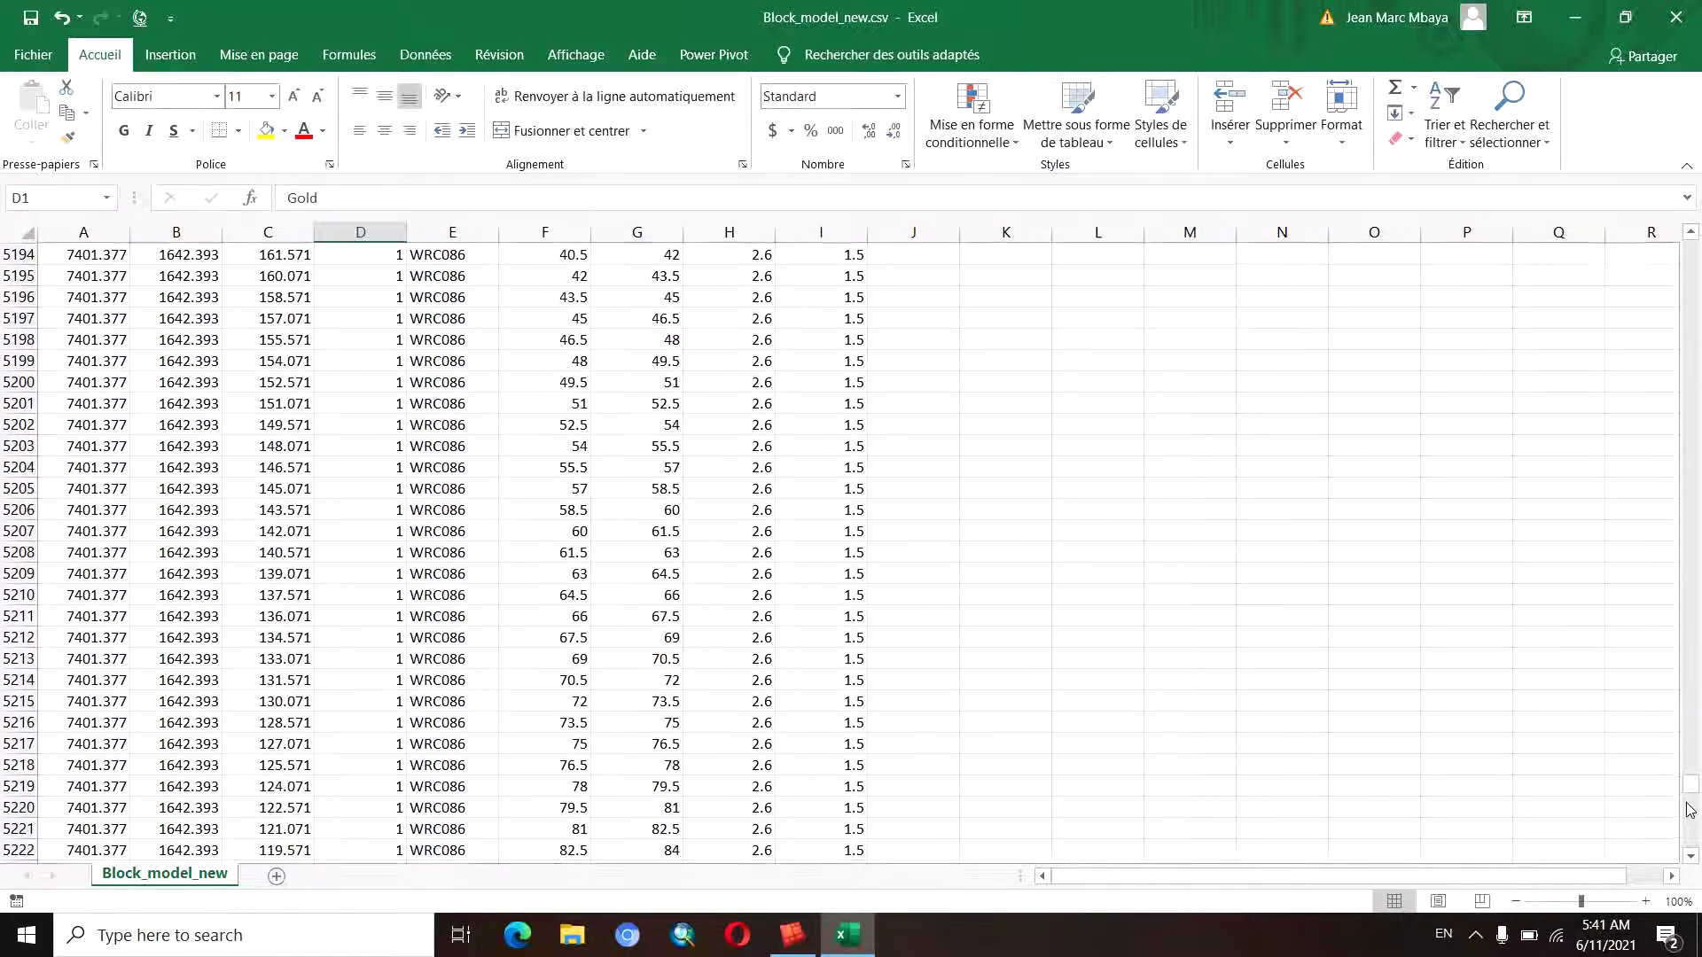
{"action": "scroll", "coordinate": [1690, 810], "scroll_direction": "down", "scroll_amount": 10}
{"action": "scroll", "coordinate": [1690, 809], "scroll_direction": "down", "scroll_amount": 16}
{"action": "scroll", "coordinate": [1690, 810], "scroll_direction": "down", "scroll_amount": 12}
{"action": "scroll", "coordinate": [1690, 812], "scroll_direction": "down", "scroll_amount": 2}
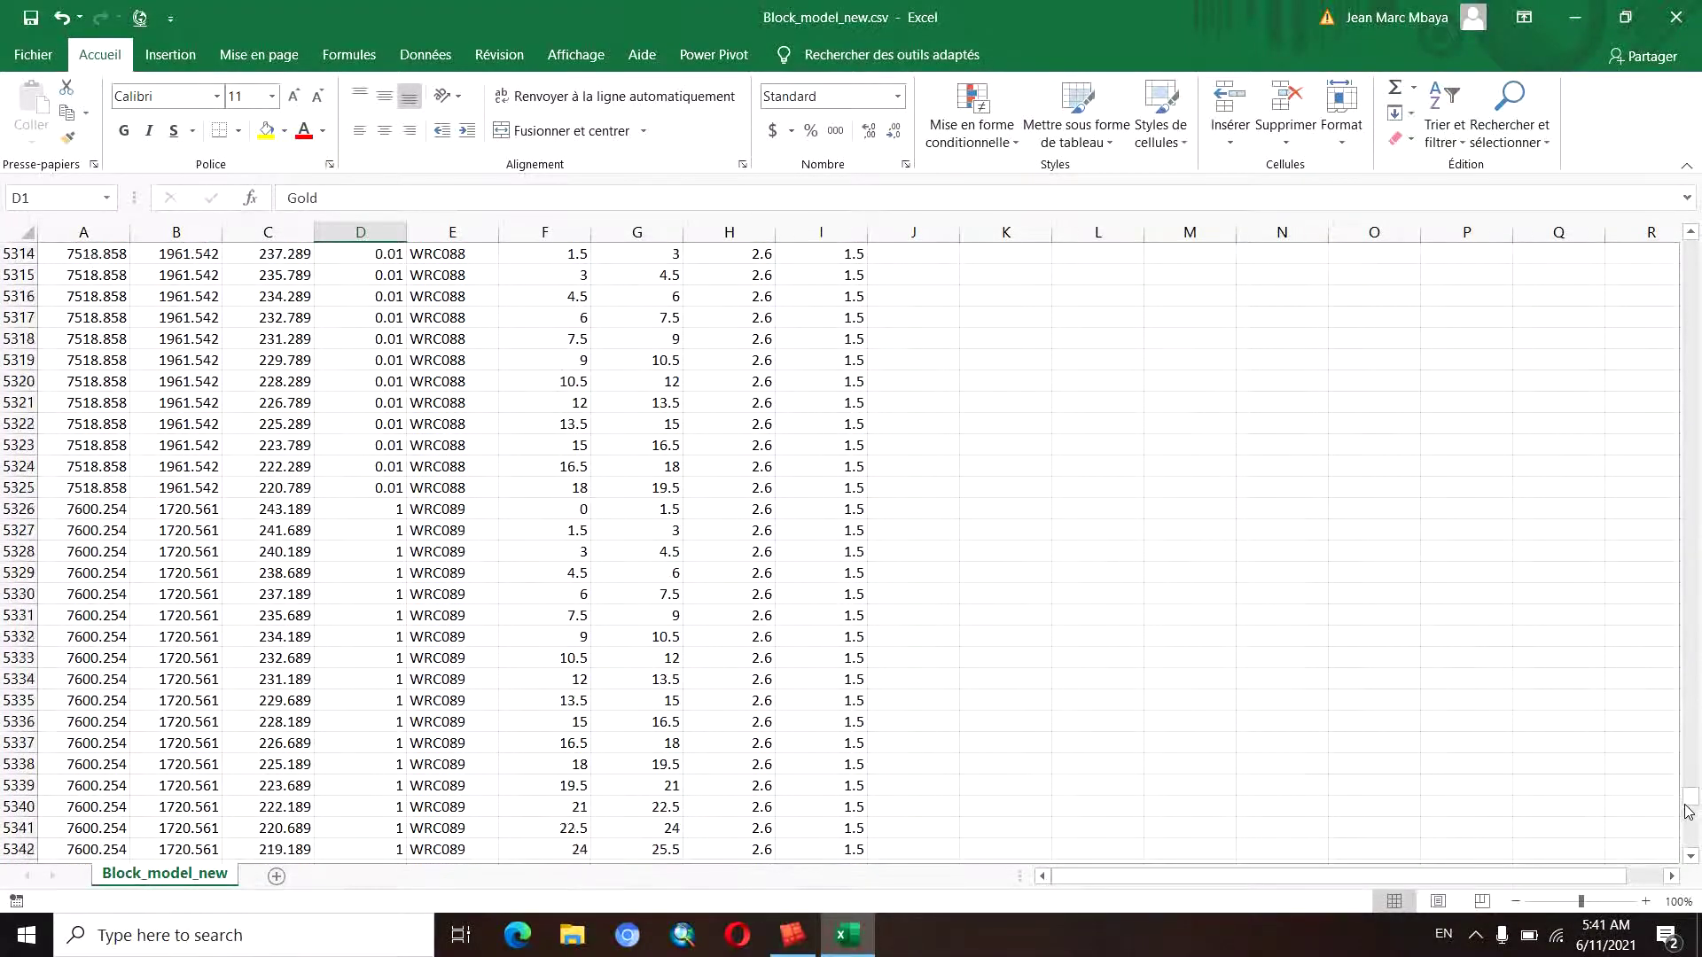
{"action": "scroll", "coordinate": [1688, 814], "scroll_direction": "down", "scroll_amount": 10}
{"action": "scroll", "coordinate": [1690, 816], "scroll_direction": "down", "scroll_amount": 9}
{"action": "scroll", "coordinate": [1691, 817], "scroll_direction": "down", "scroll_amount": 1}
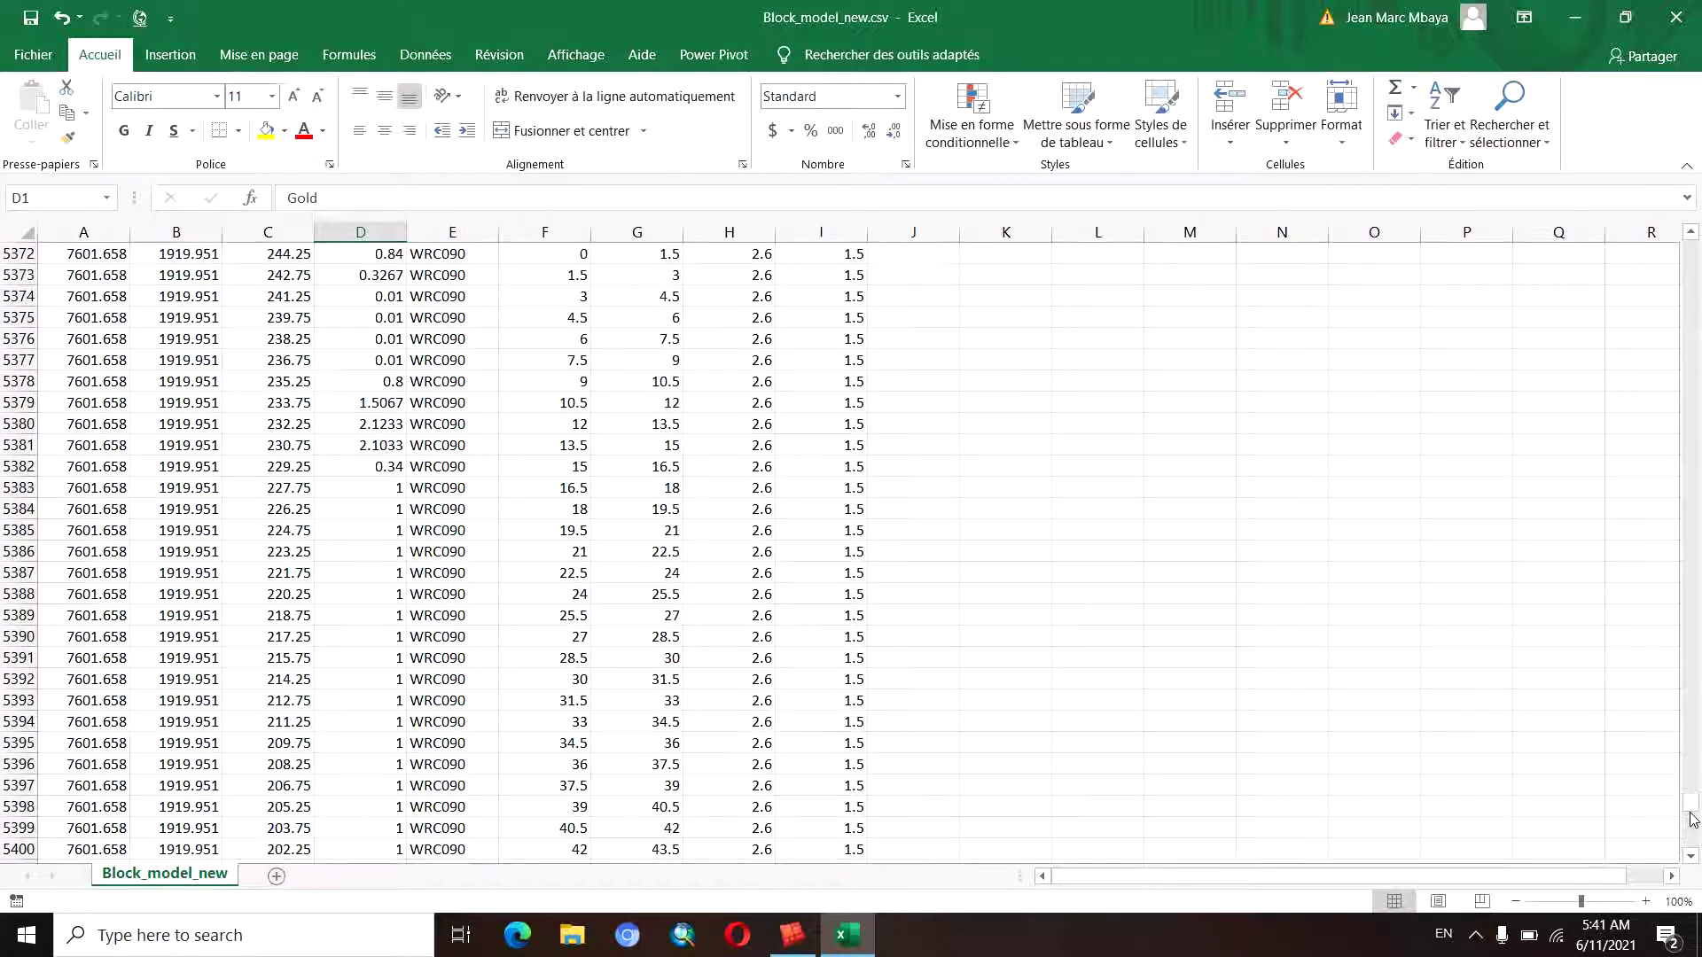
{"action": "scroll", "coordinate": [1693, 819], "scroll_direction": "down", "scroll_amount": 10}
{"action": "scroll", "coordinate": [1694, 819], "scroll_direction": "up", "scroll_amount": 1}
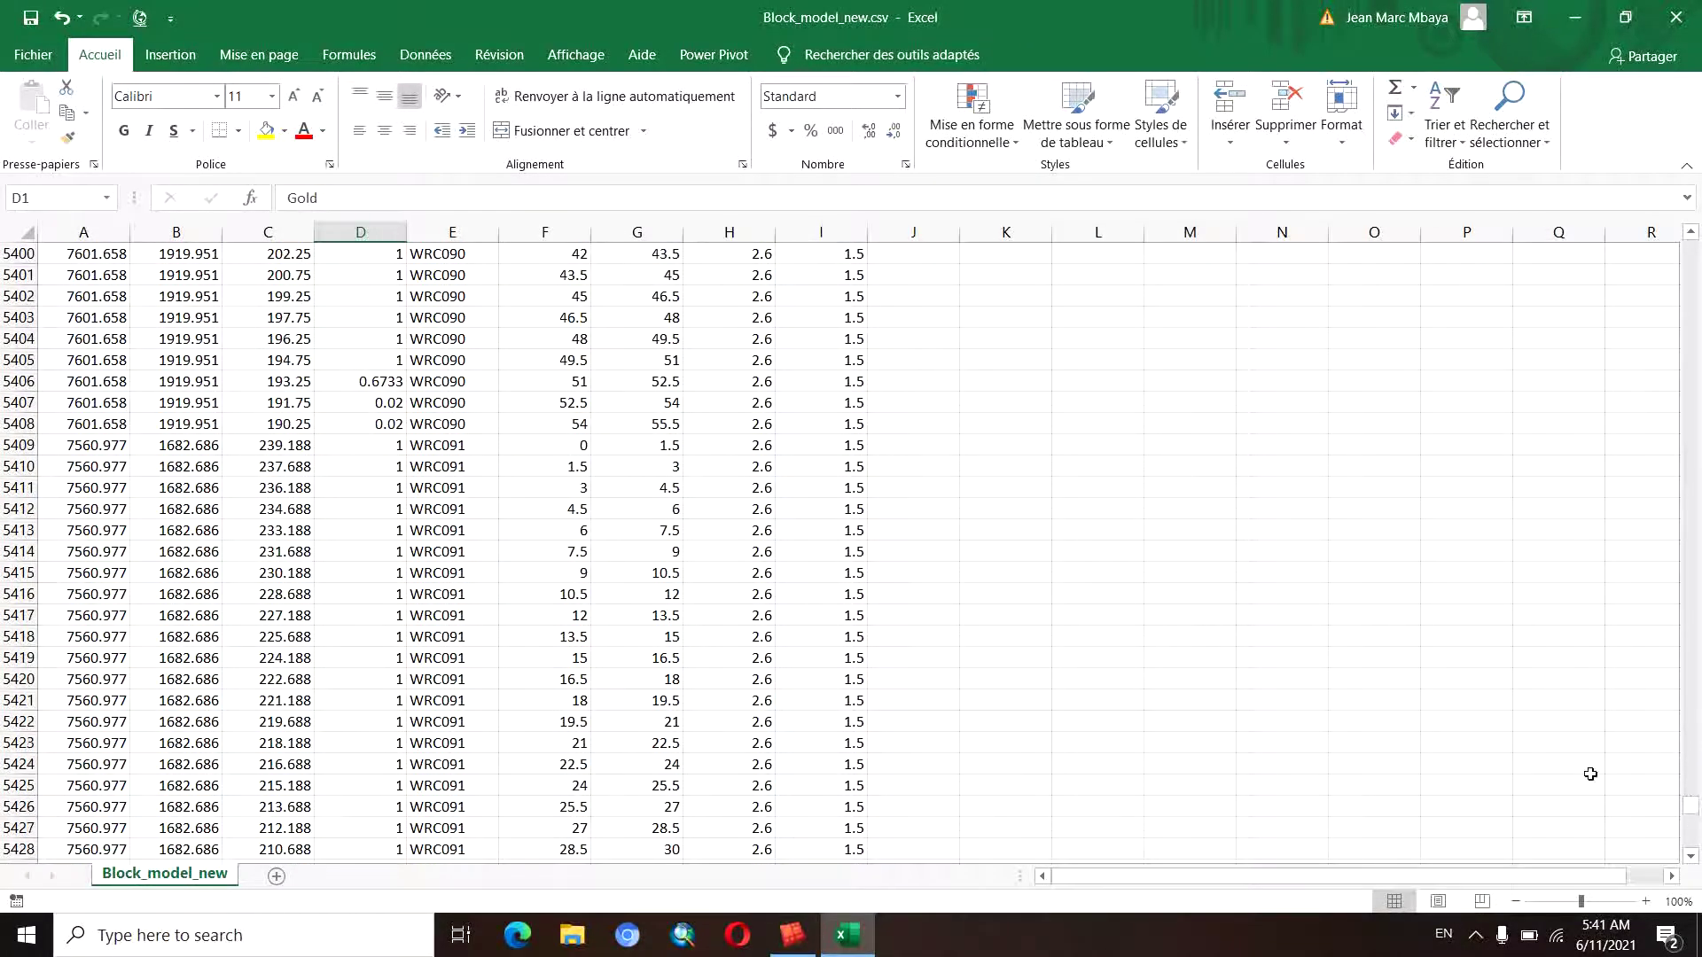
{"action": "scroll", "coordinate": [1590, 774], "scroll_direction": "down", "scroll_amount": 6}
{"action": "scroll", "coordinate": [1438, 826], "scroll_direction": "down", "scroll_amount": 7}
{"action": "scroll", "coordinate": [1438, 826], "scroll_direction": "down", "scroll_amount": 1}
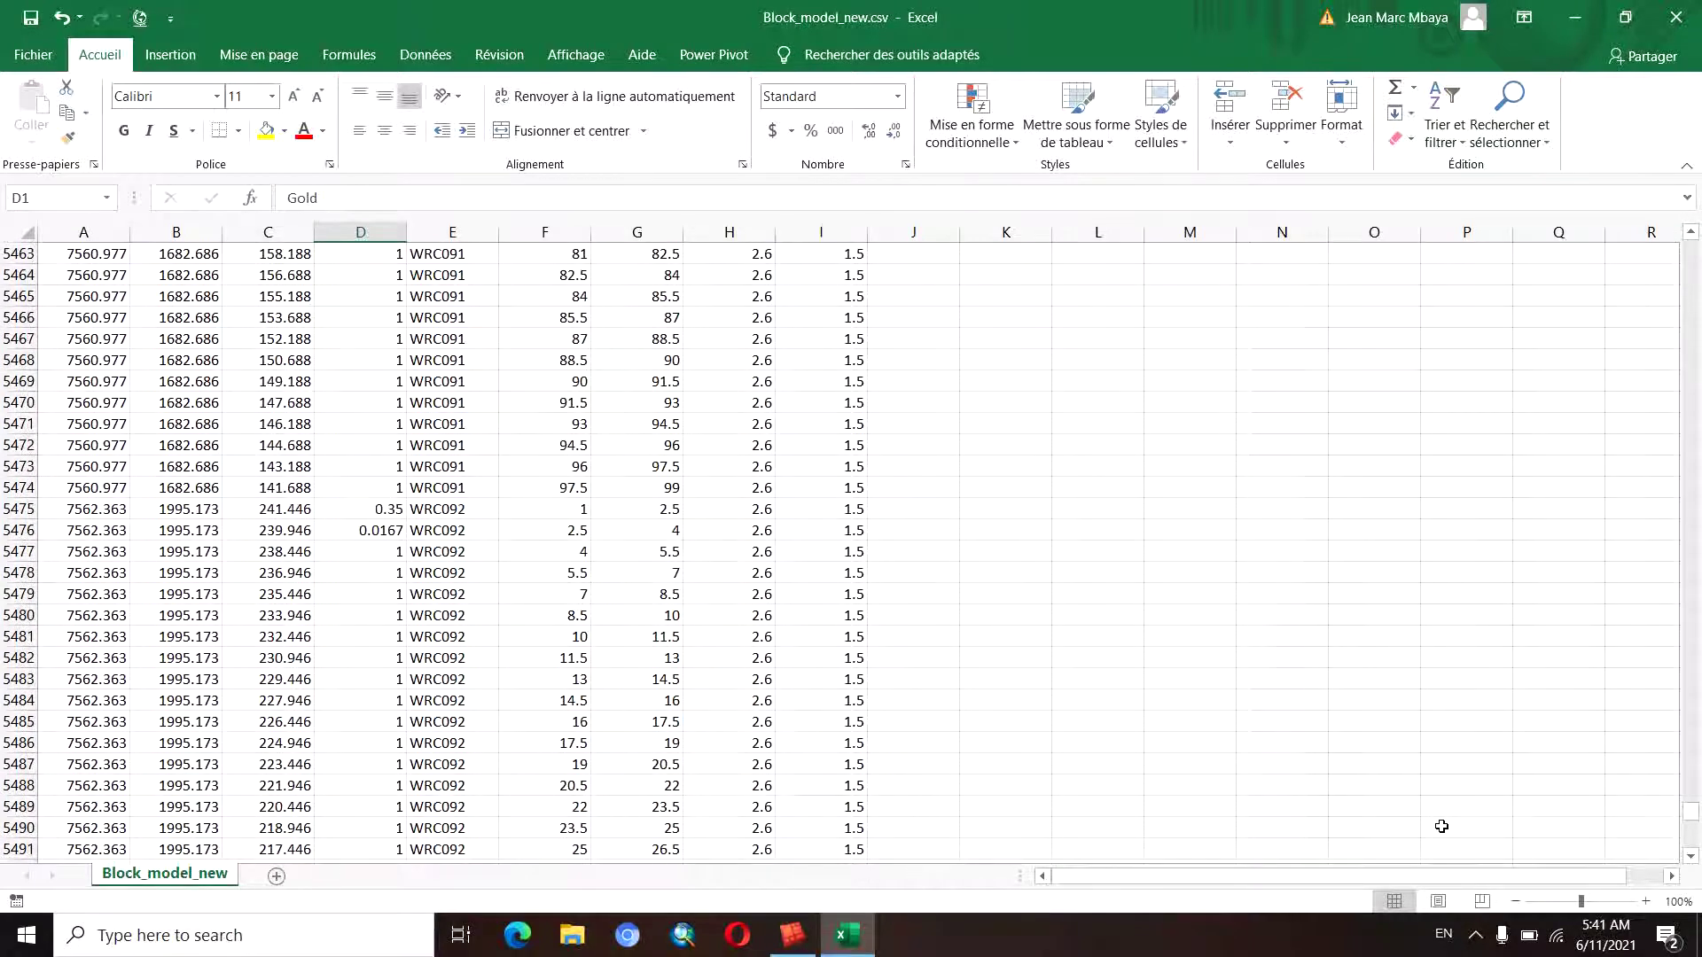
{"action": "scroll", "coordinate": [1439, 826], "scroll_direction": "down", "scroll_amount": 7}
{"action": "scroll", "coordinate": [1442, 826], "scroll_direction": "down", "scroll_amount": 2}
{"action": "scroll", "coordinate": [1442, 826], "scroll_direction": "down", "scroll_amount": 9}
{"action": "scroll", "coordinate": [1441, 825], "scroll_direction": "down", "scroll_amount": 7}
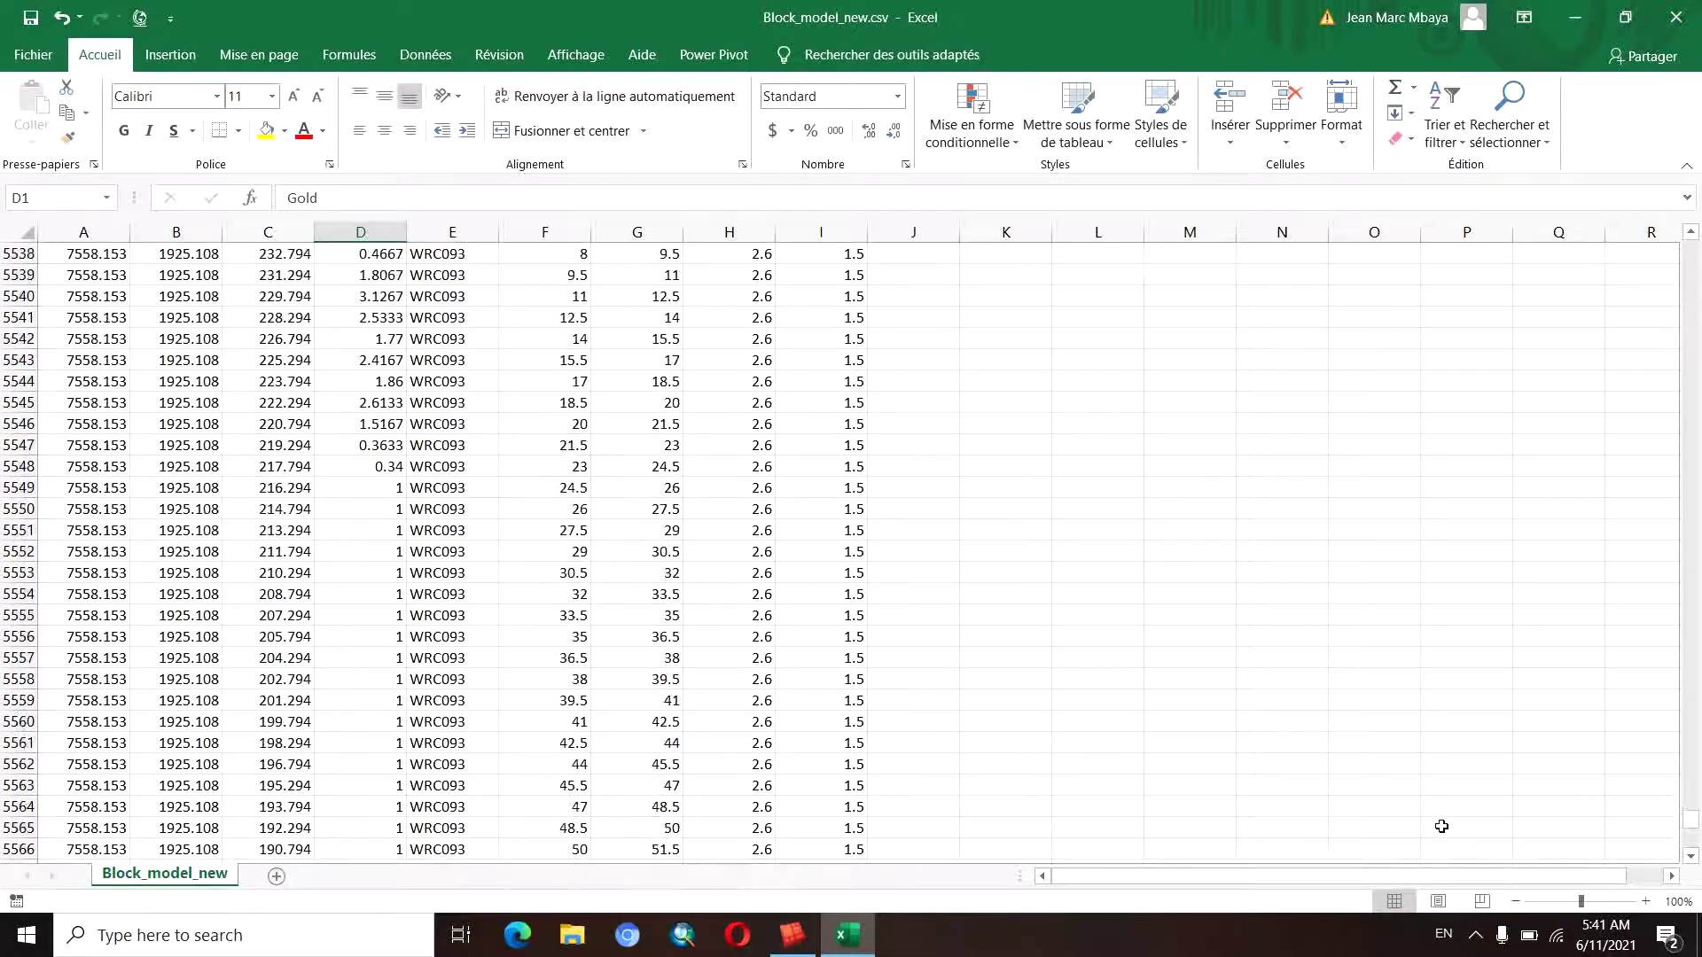
{"action": "scroll", "coordinate": [1440, 825], "scroll_direction": "down", "scroll_amount": 8}
{"action": "scroll", "coordinate": [1440, 825], "scroll_direction": "down", "scroll_amount": 9}
{"action": "scroll", "coordinate": [1440, 820], "scroll_direction": "down", "scroll_amount": 13}
{"action": "scroll", "coordinate": [1439, 817], "scroll_direction": "down", "scroll_amount": 8}
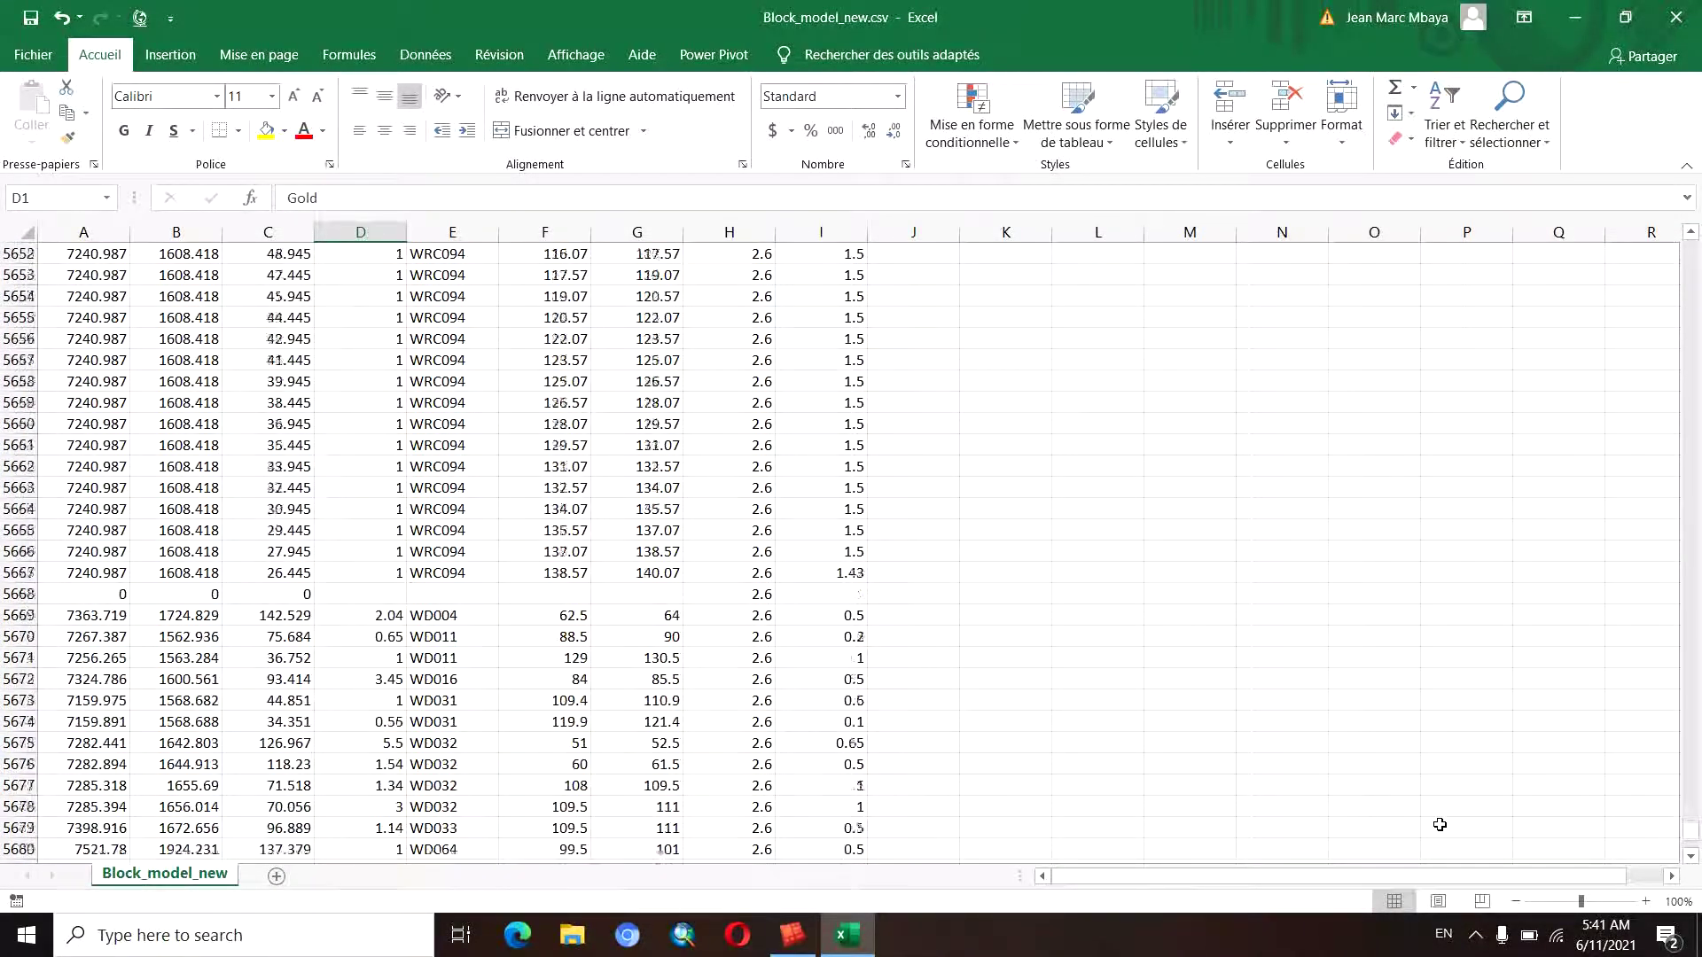
{"action": "left_click", "coordinate": [20, 594]}
Compare the Surpac model view with the spreadsheet, ending back in Surpac
{"action": "left_click", "coordinate": [791, 934]}
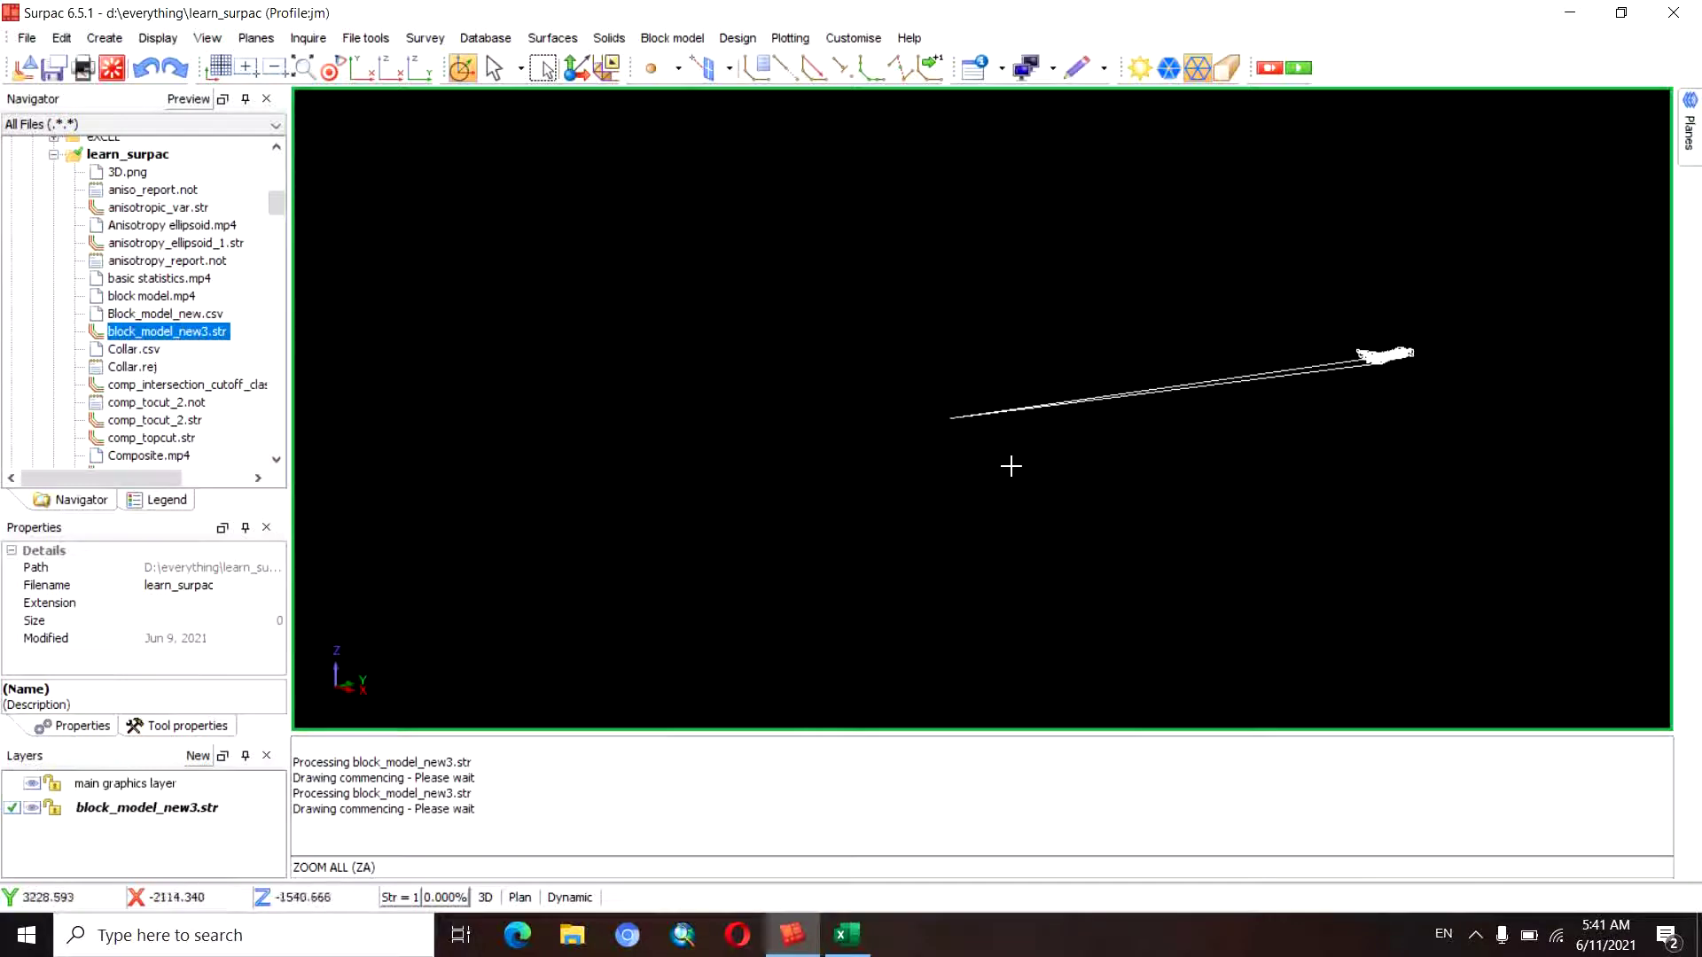
{"action": "left_click", "coordinate": [846, 934]}
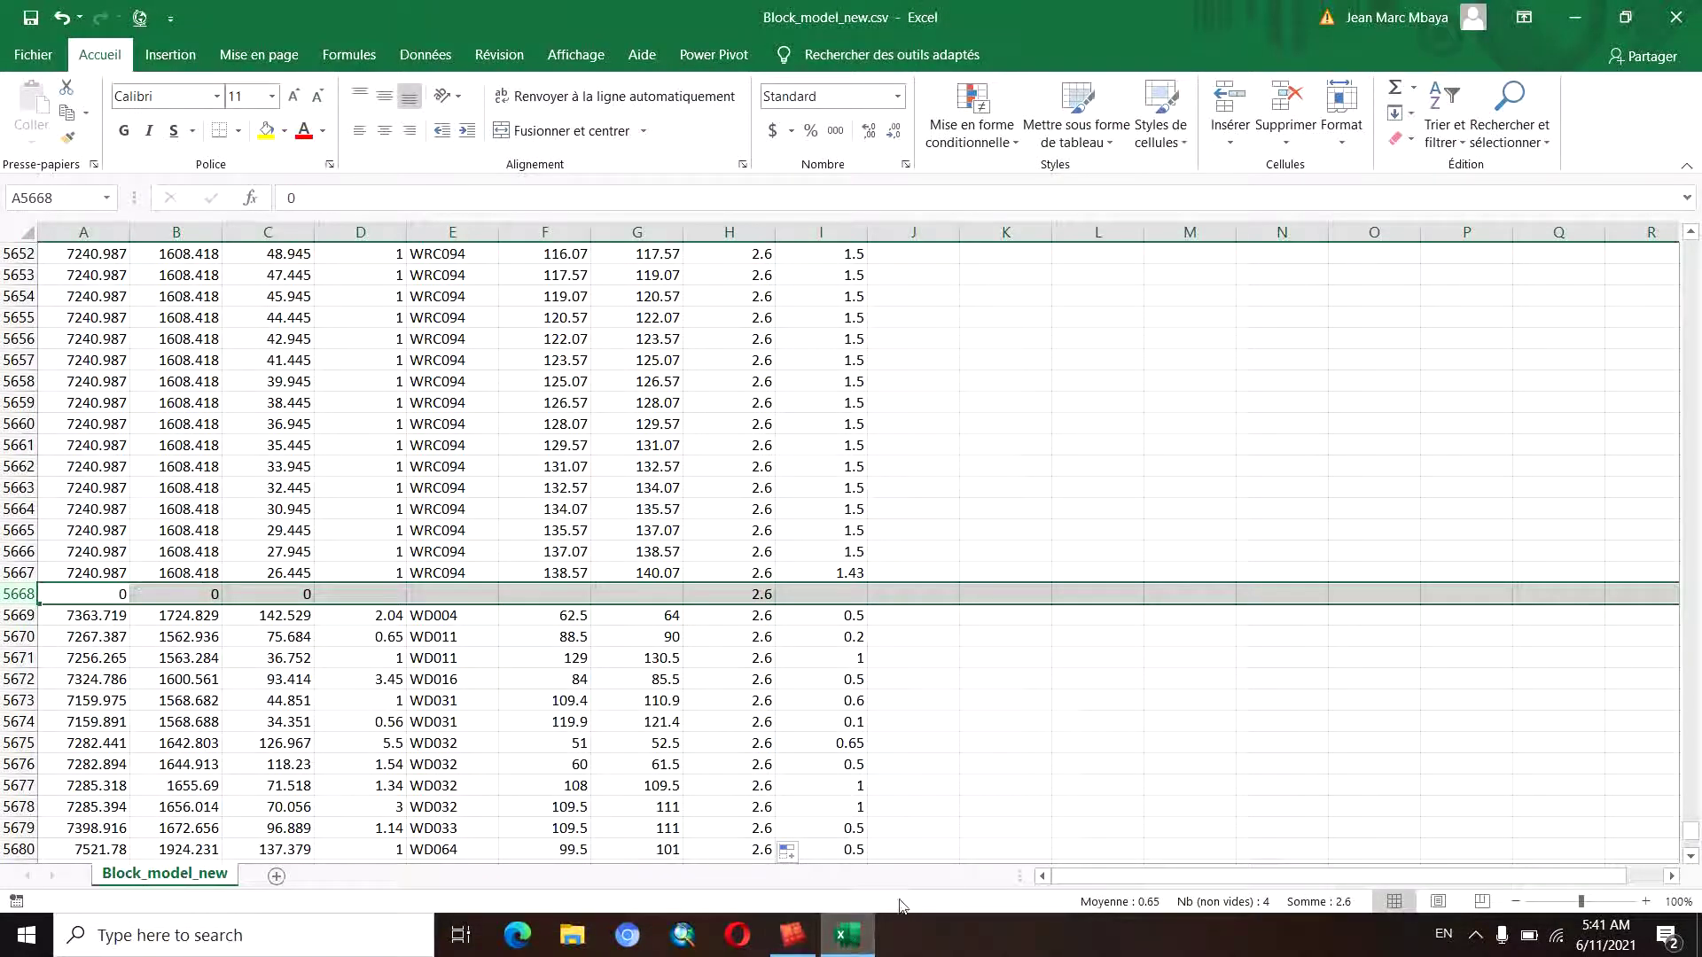
{"action": "left_click", "coordinate": [794, 943]}
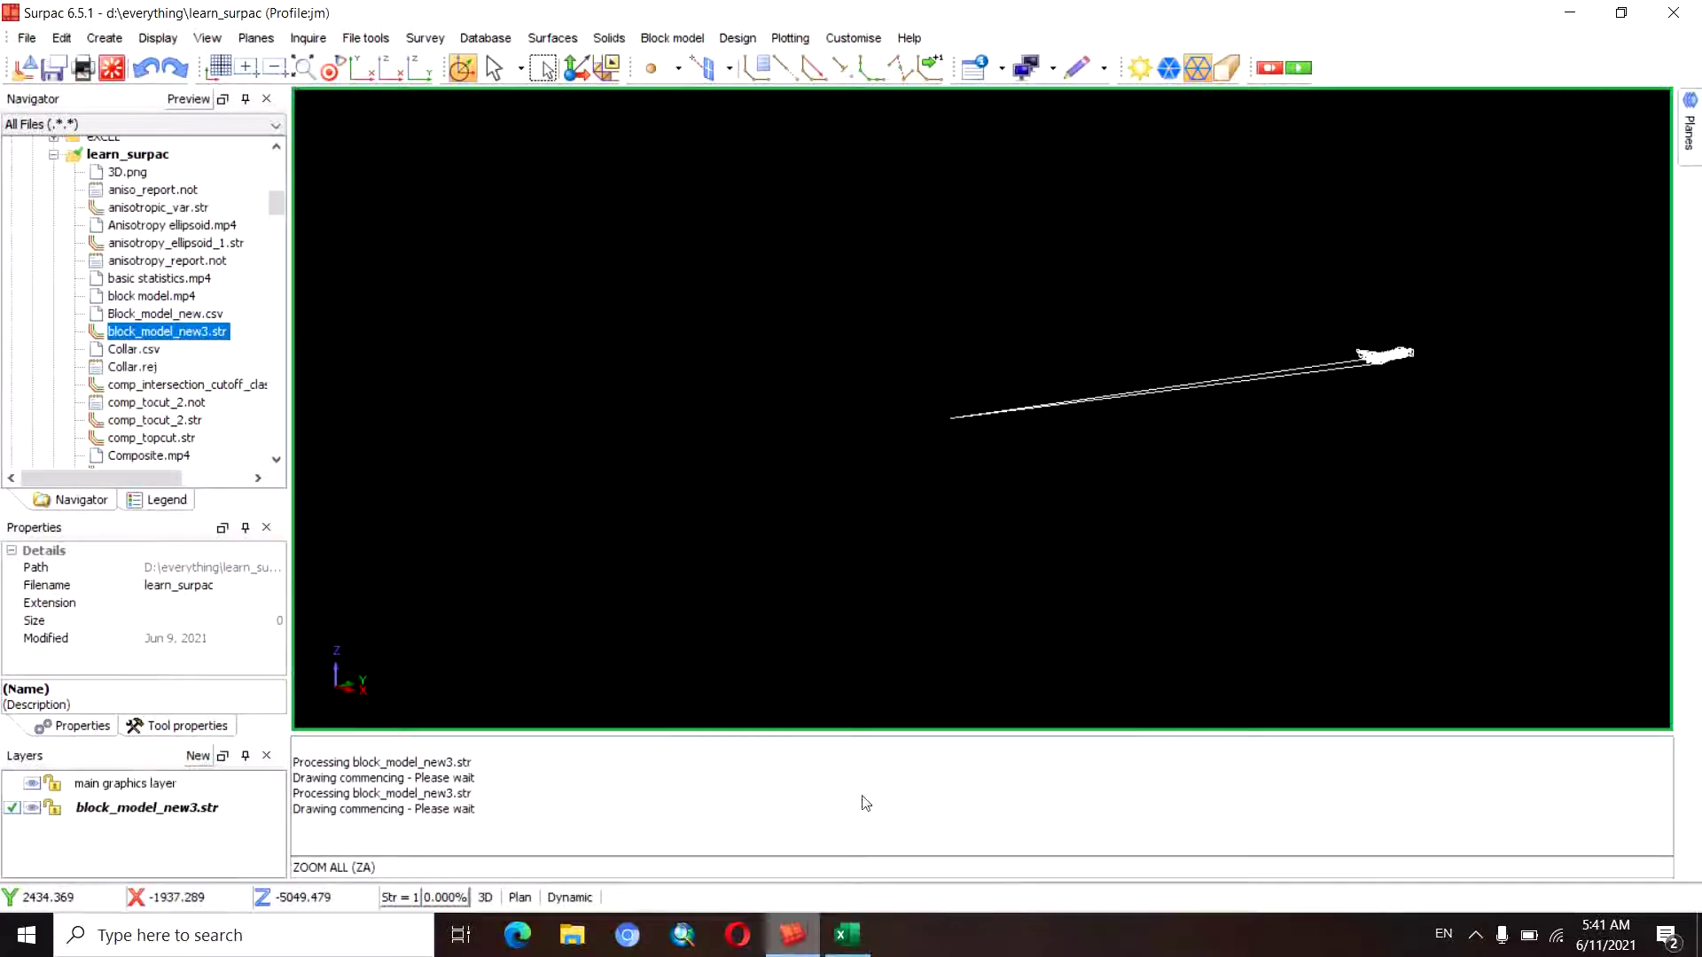
Enable the Edit toolbar and delete the stray zero-coordinate endpoint of the long line
{"action": "right_click", "coordinate": [1374, 53]}
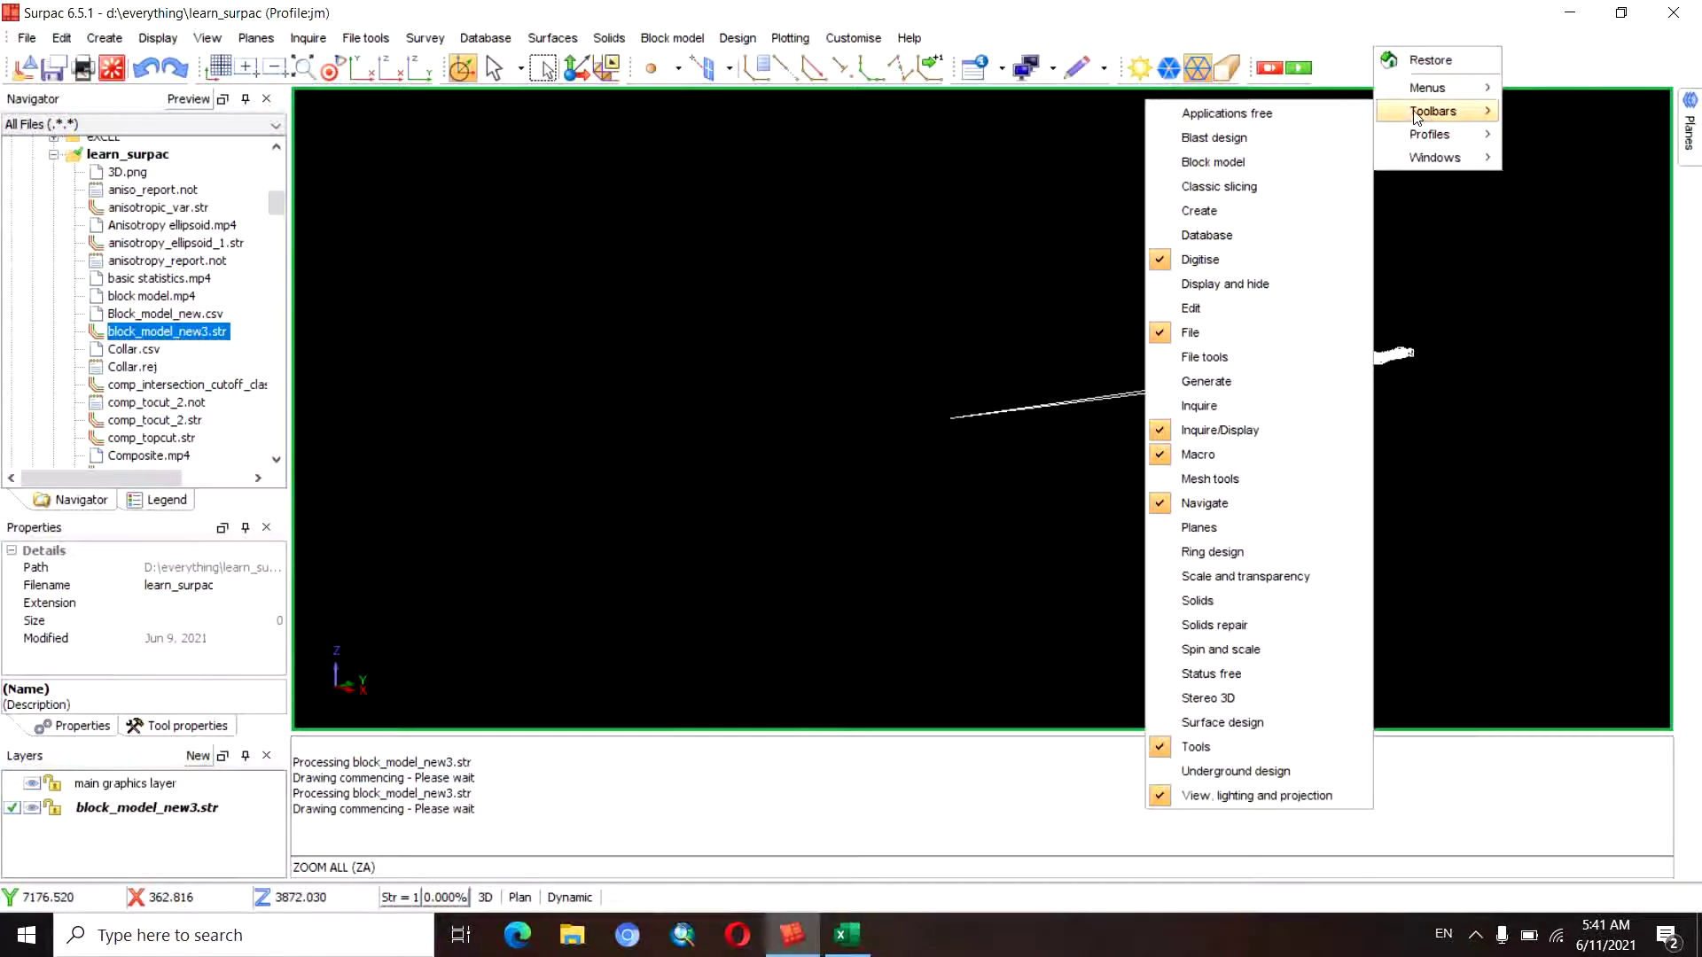
{"action": "left_click", "coordinate": [1213, 314]}
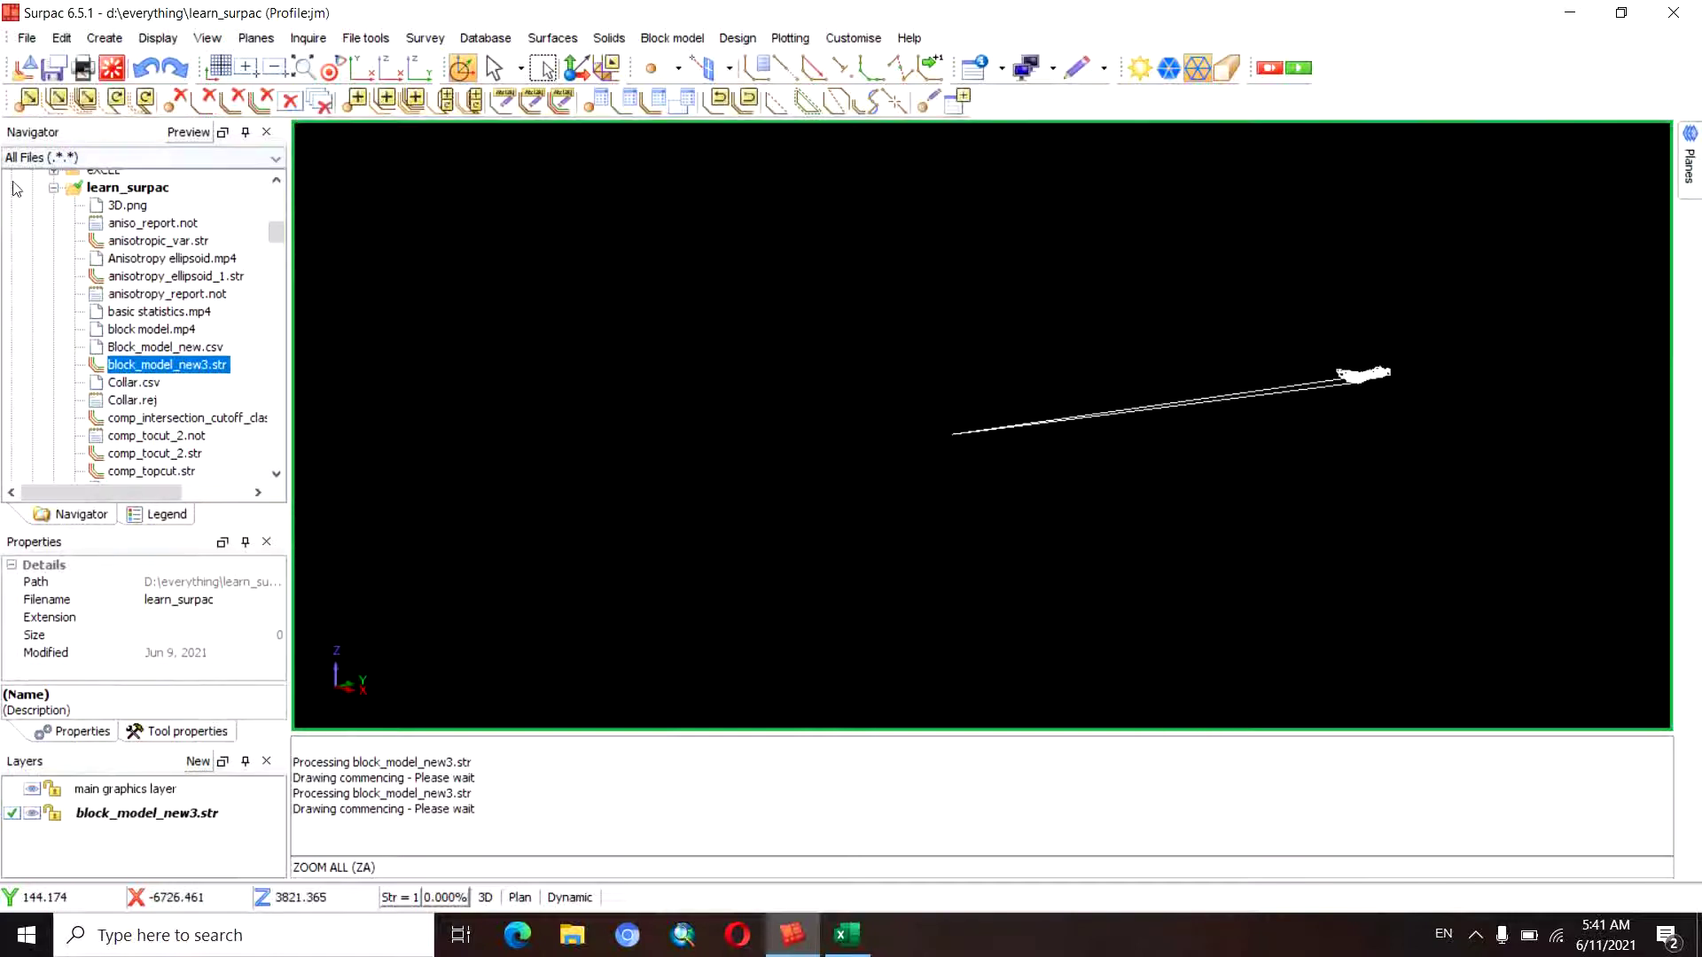
{"action": "left_click", "coordinate": [172, 106]}
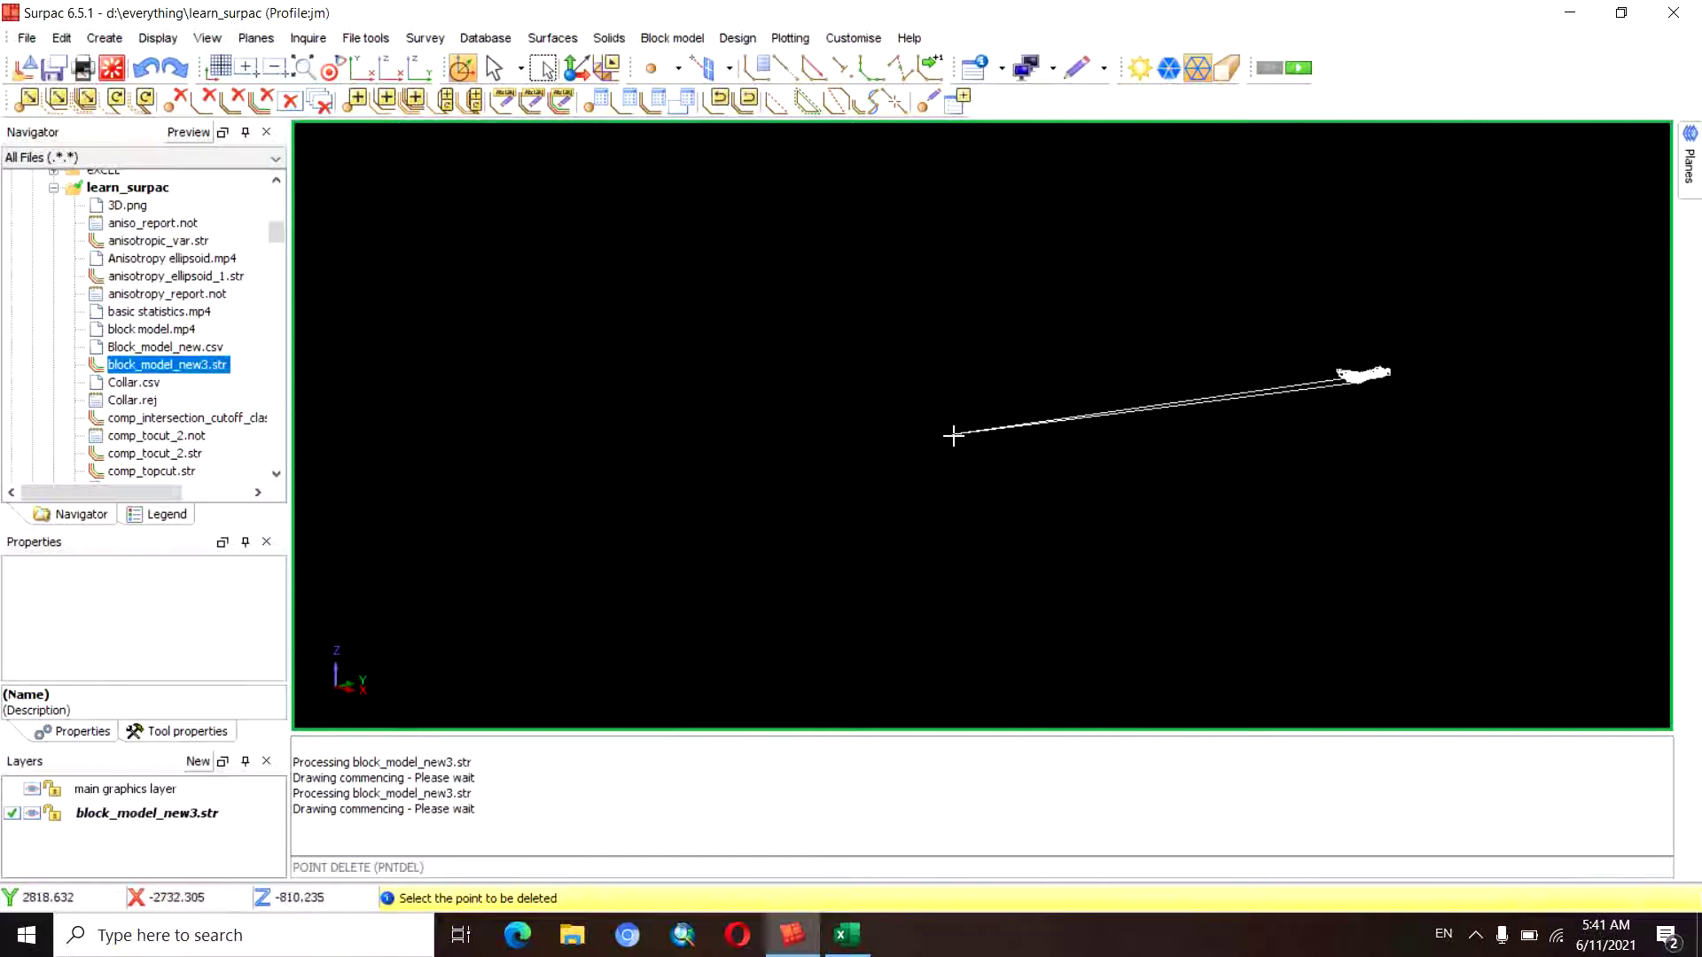
{"action": "left_click", "coordinate": [951, 433]}
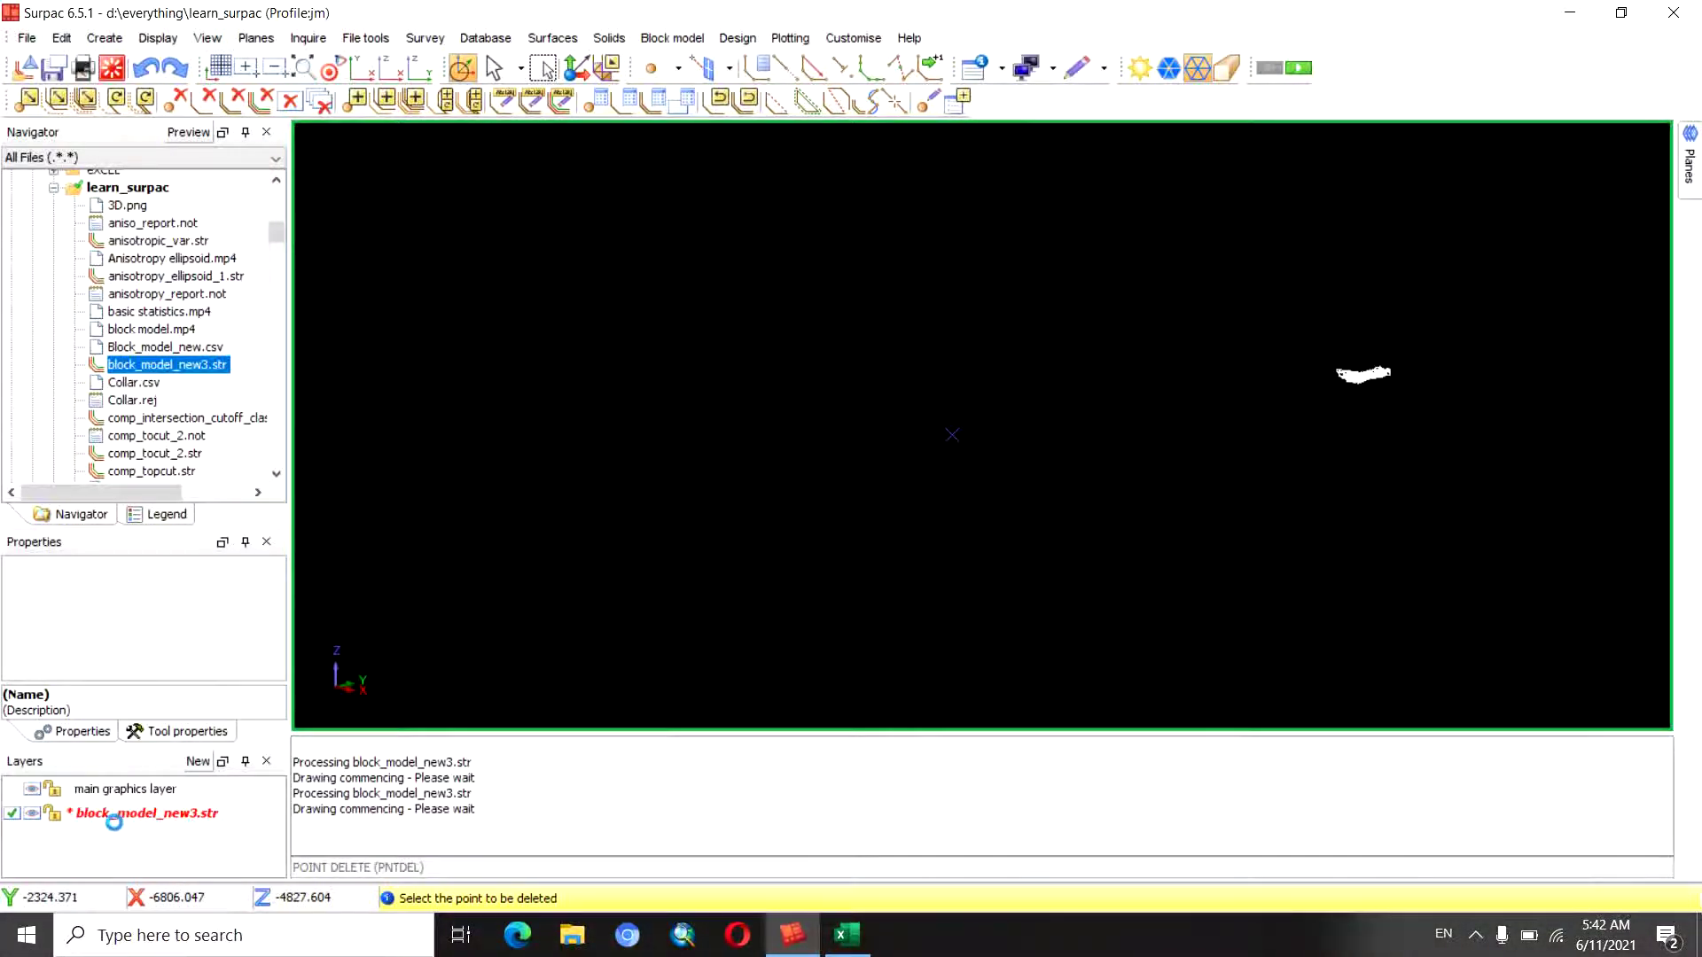
{"action": "key", "text": "Escape"}
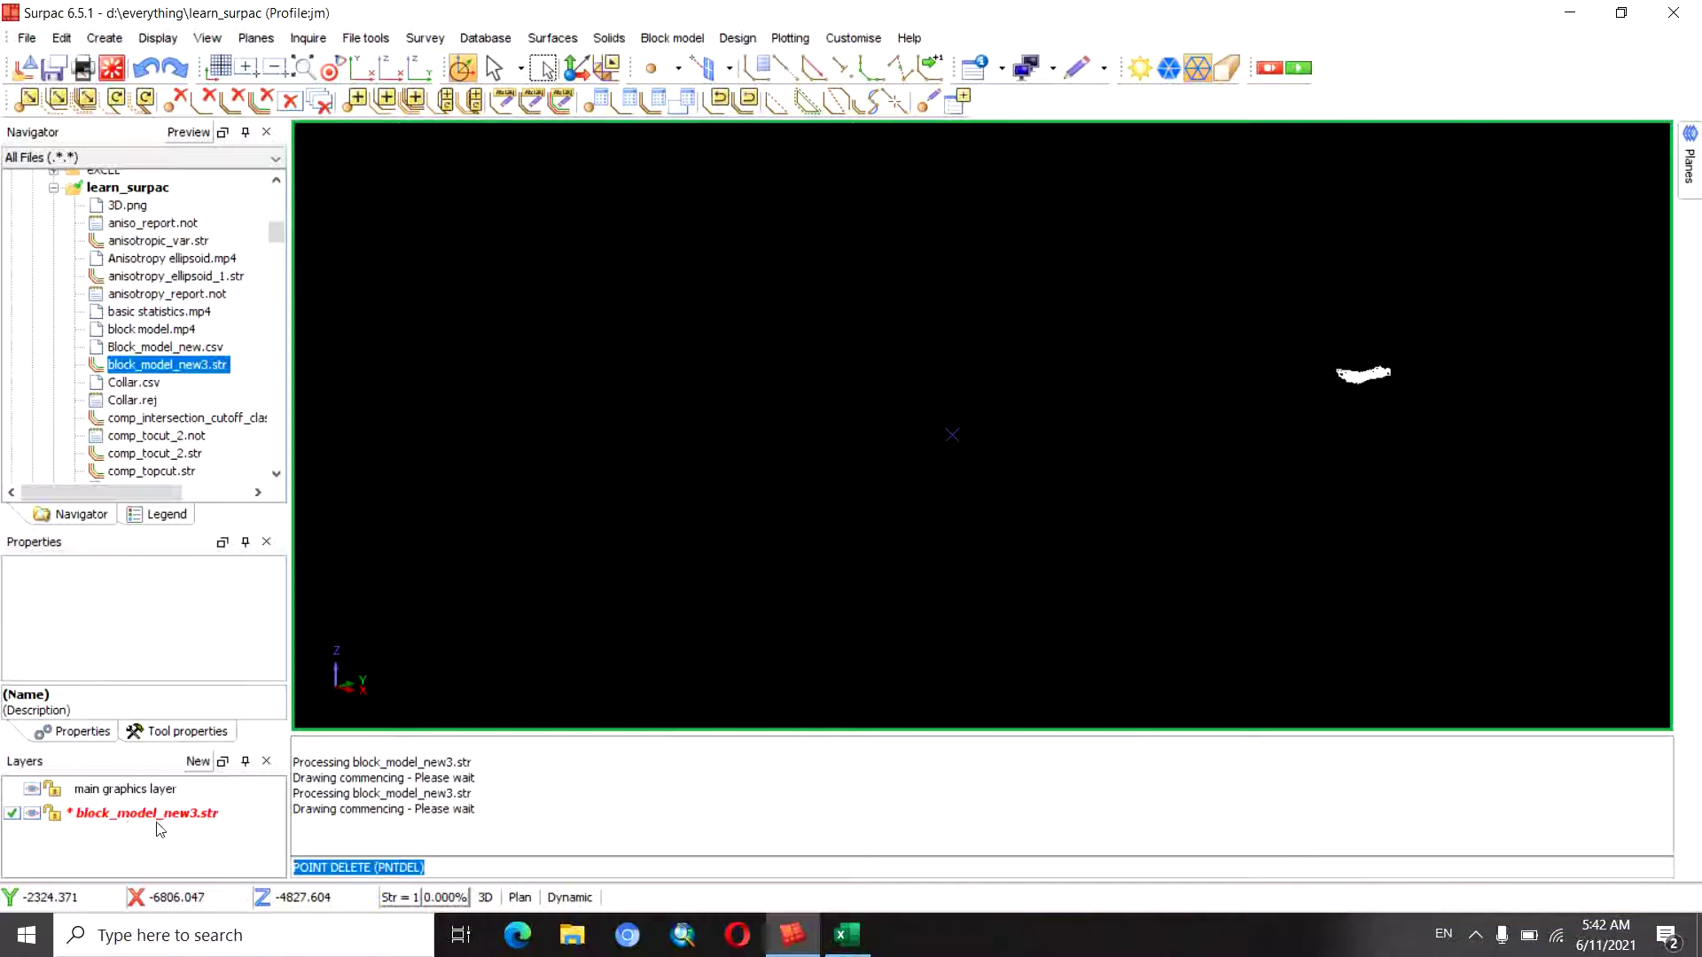
Save the block_model_new3.str layer, confirming the overwrite of the existing file
{"action": "right_click", "coordinate": [163, 820]}
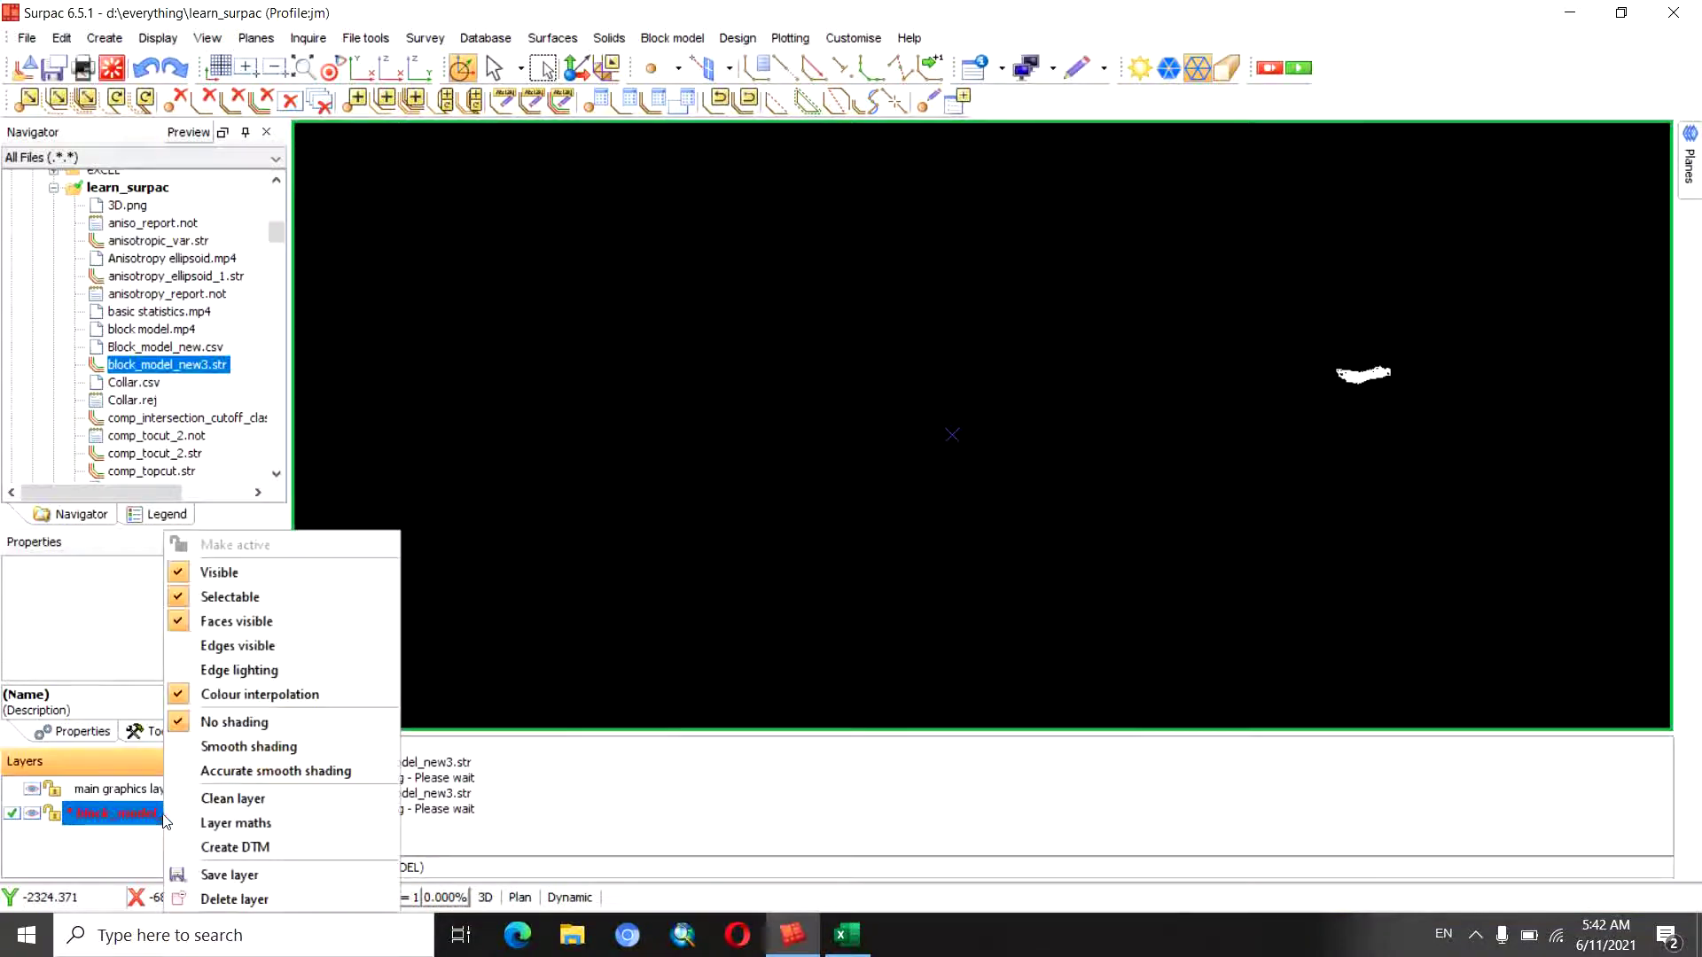
{"action": "left_click", "coordinate": [214, 876]}
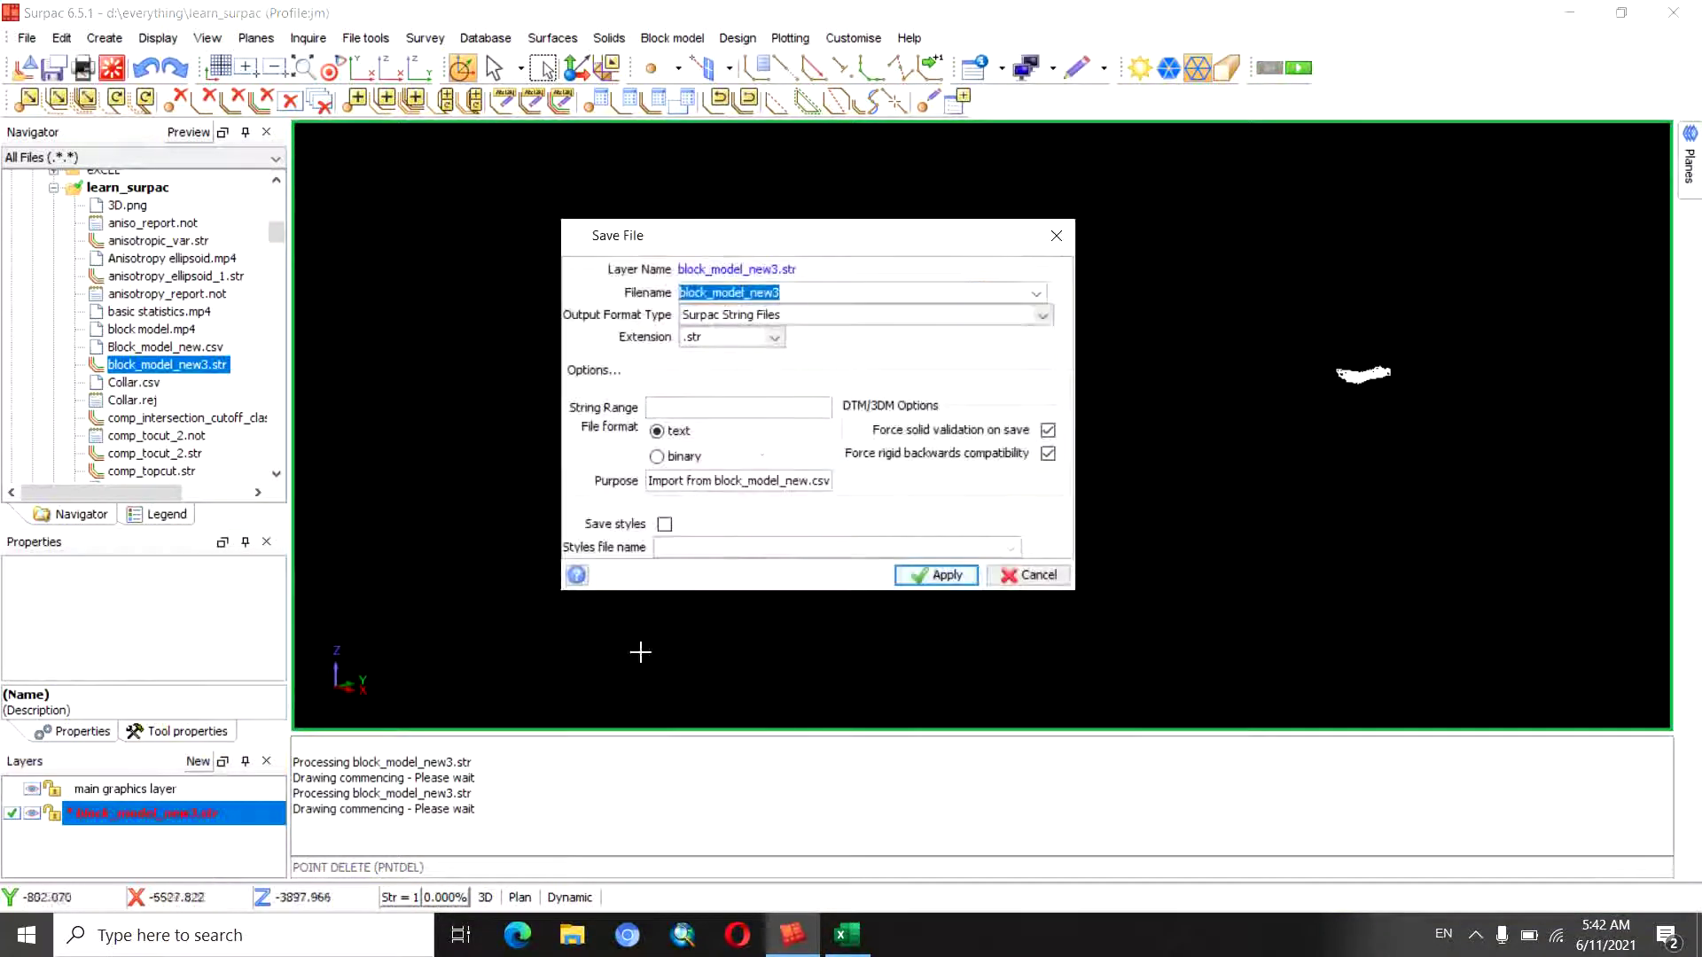
{"action": "left_click", "coordinate": [927, 577]}
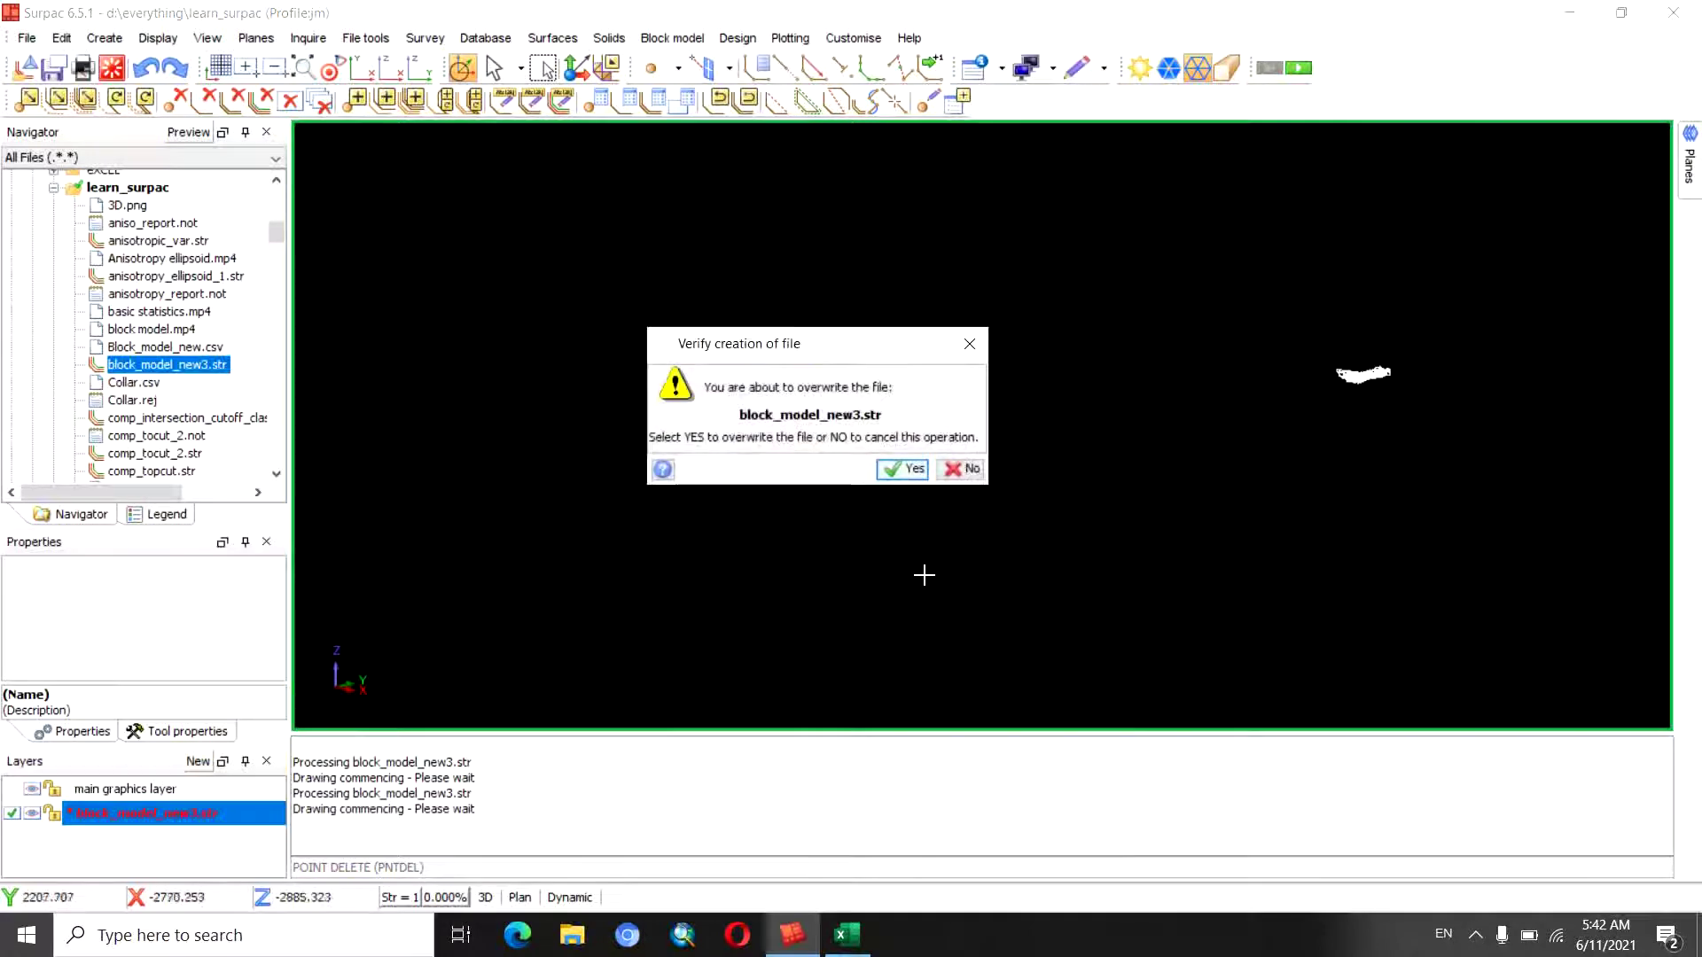
{"action": "left_click", "coordinate": [902, 468]}
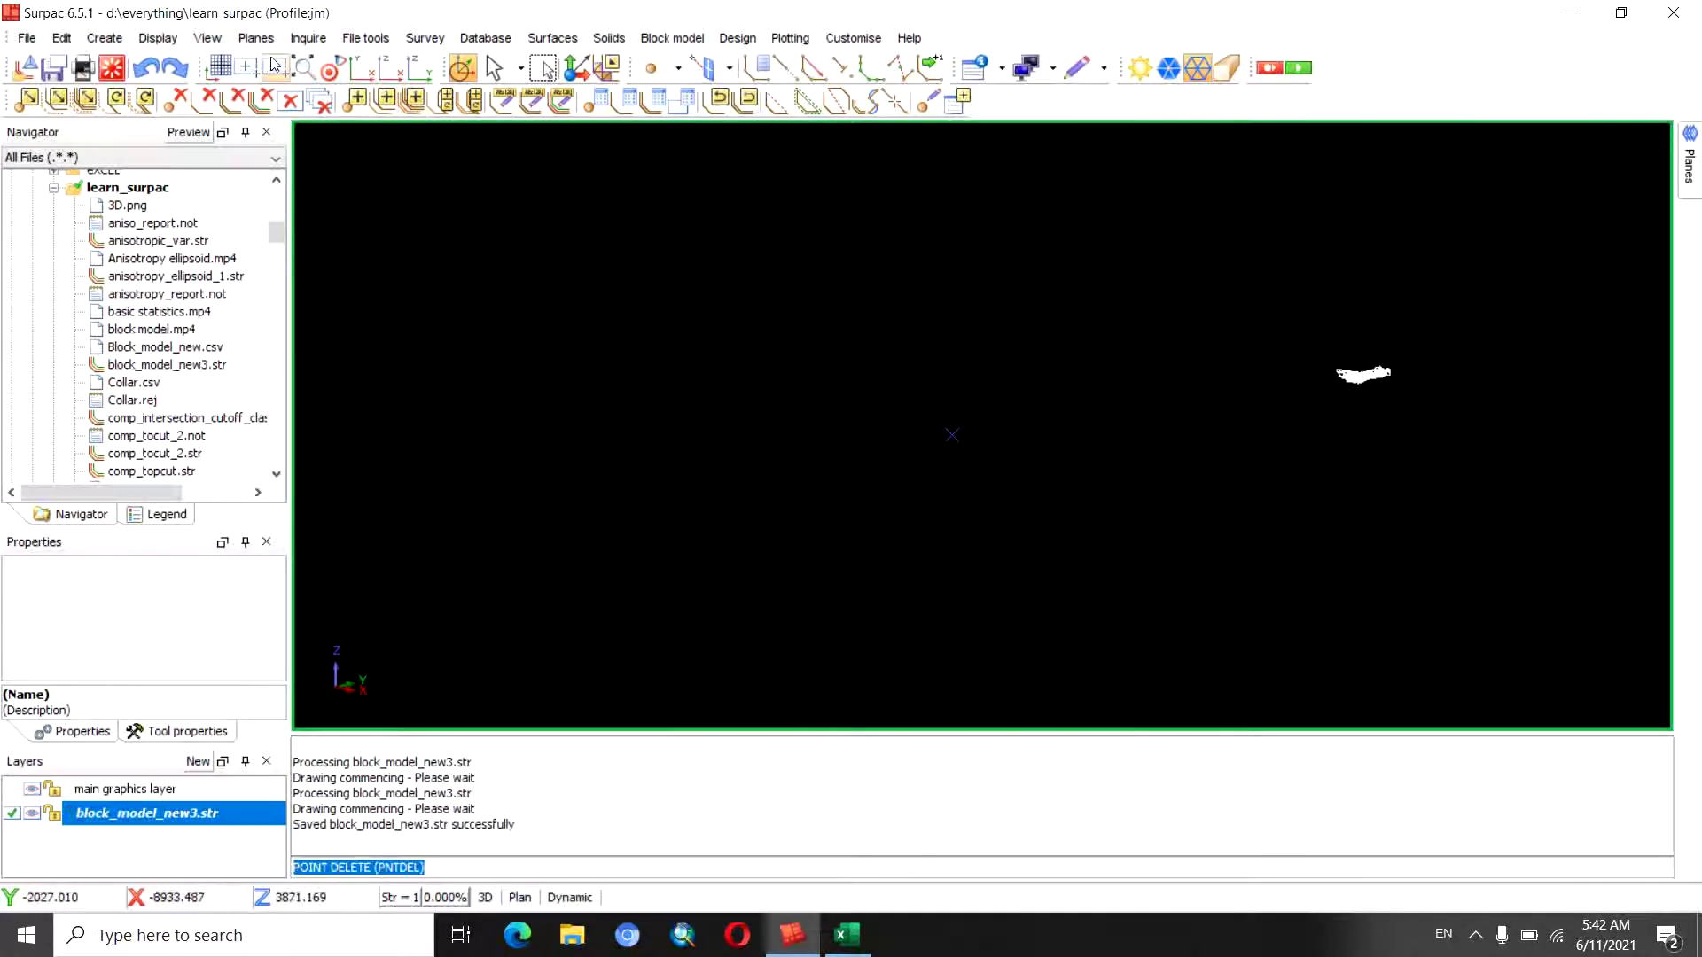
{"action": "left_click", "coordinate": [213, 38]}
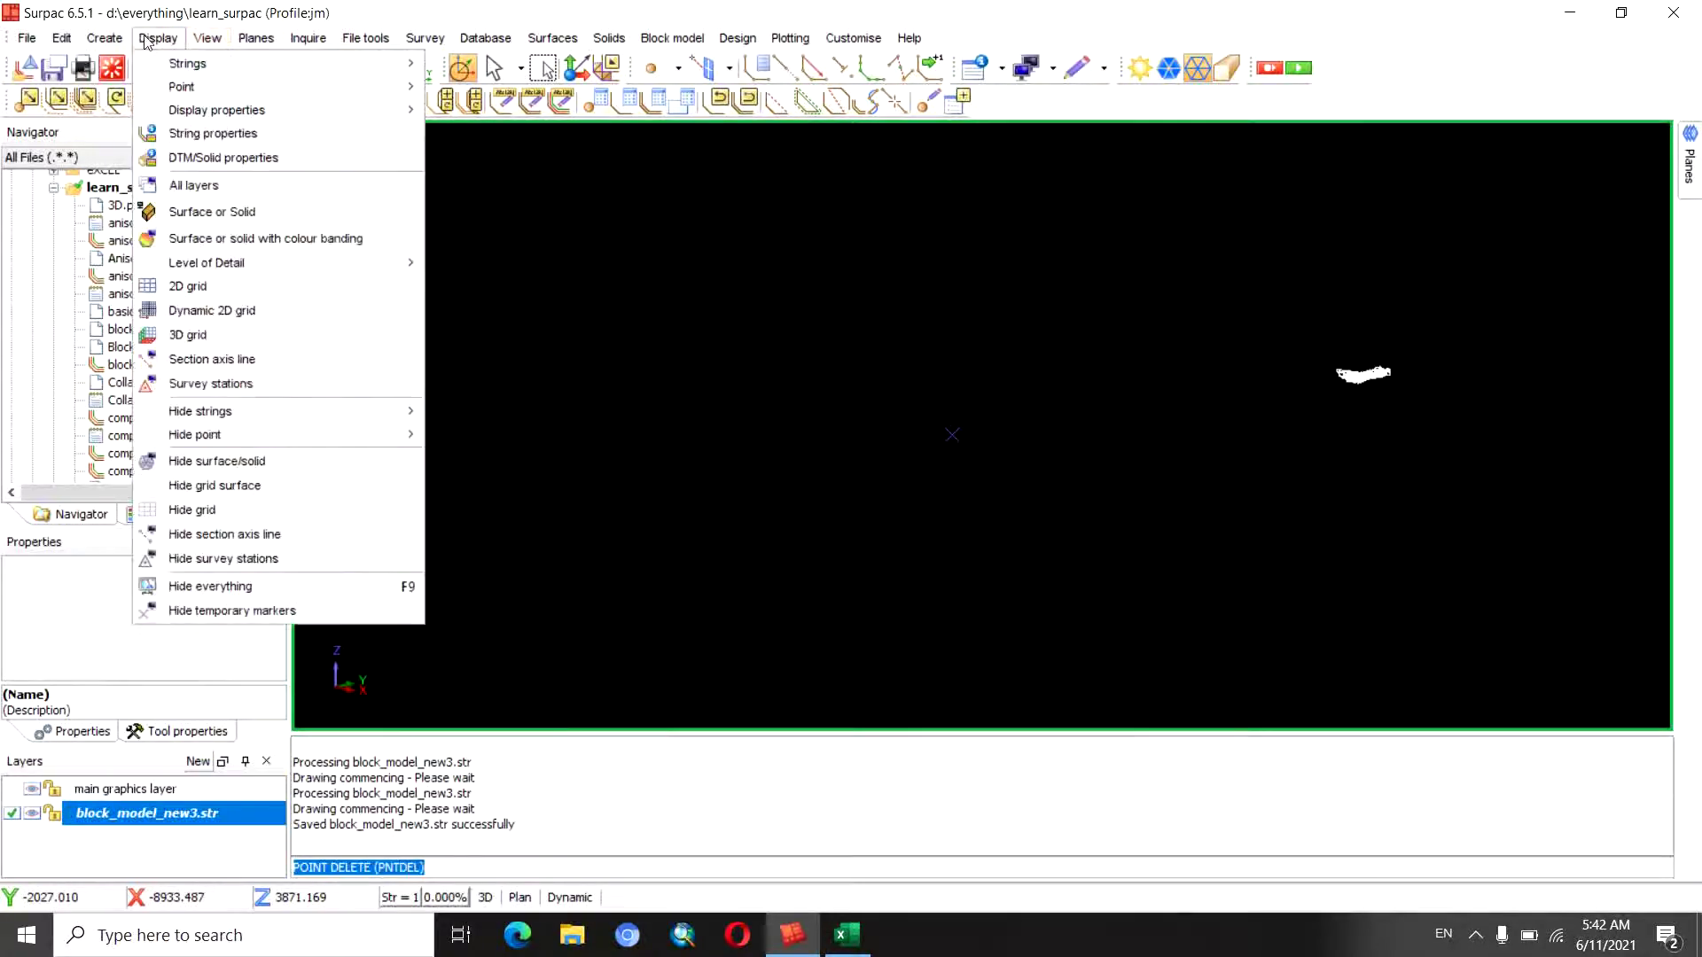
Clear the temporary markers and zoom and pan in on the block_model_new3 string wireframe
{"action": "left_click", "coordinate": [229, 610]}
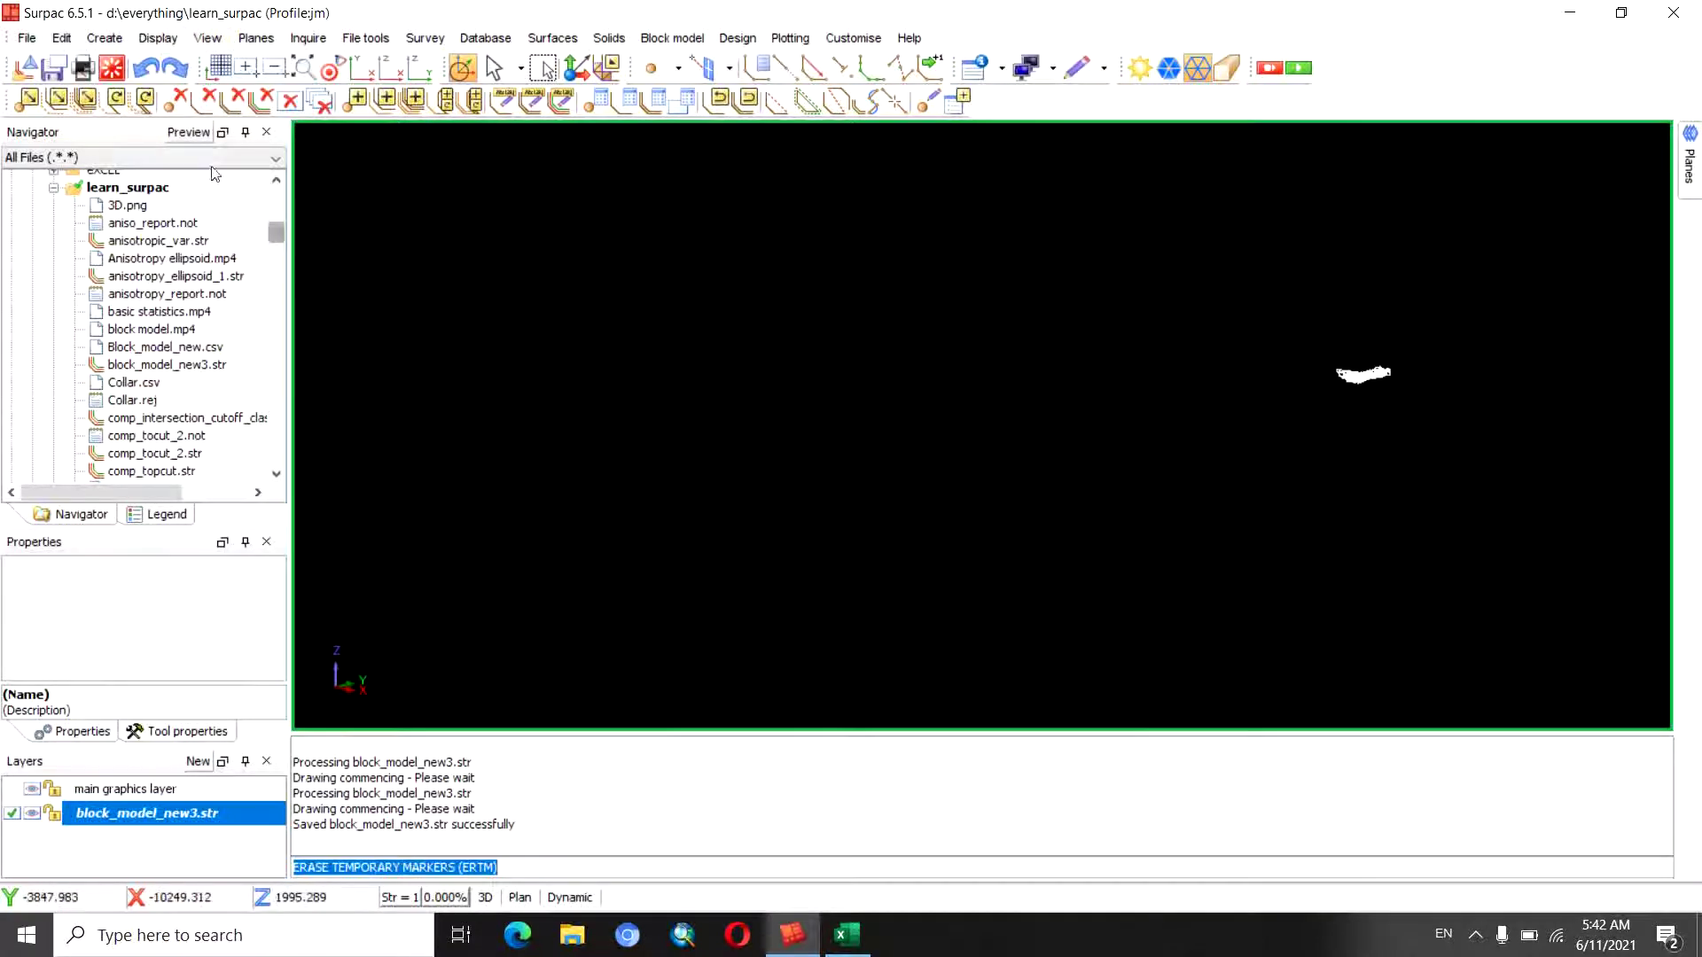
{"action": "left_click", "coordinate": [300, 71]}
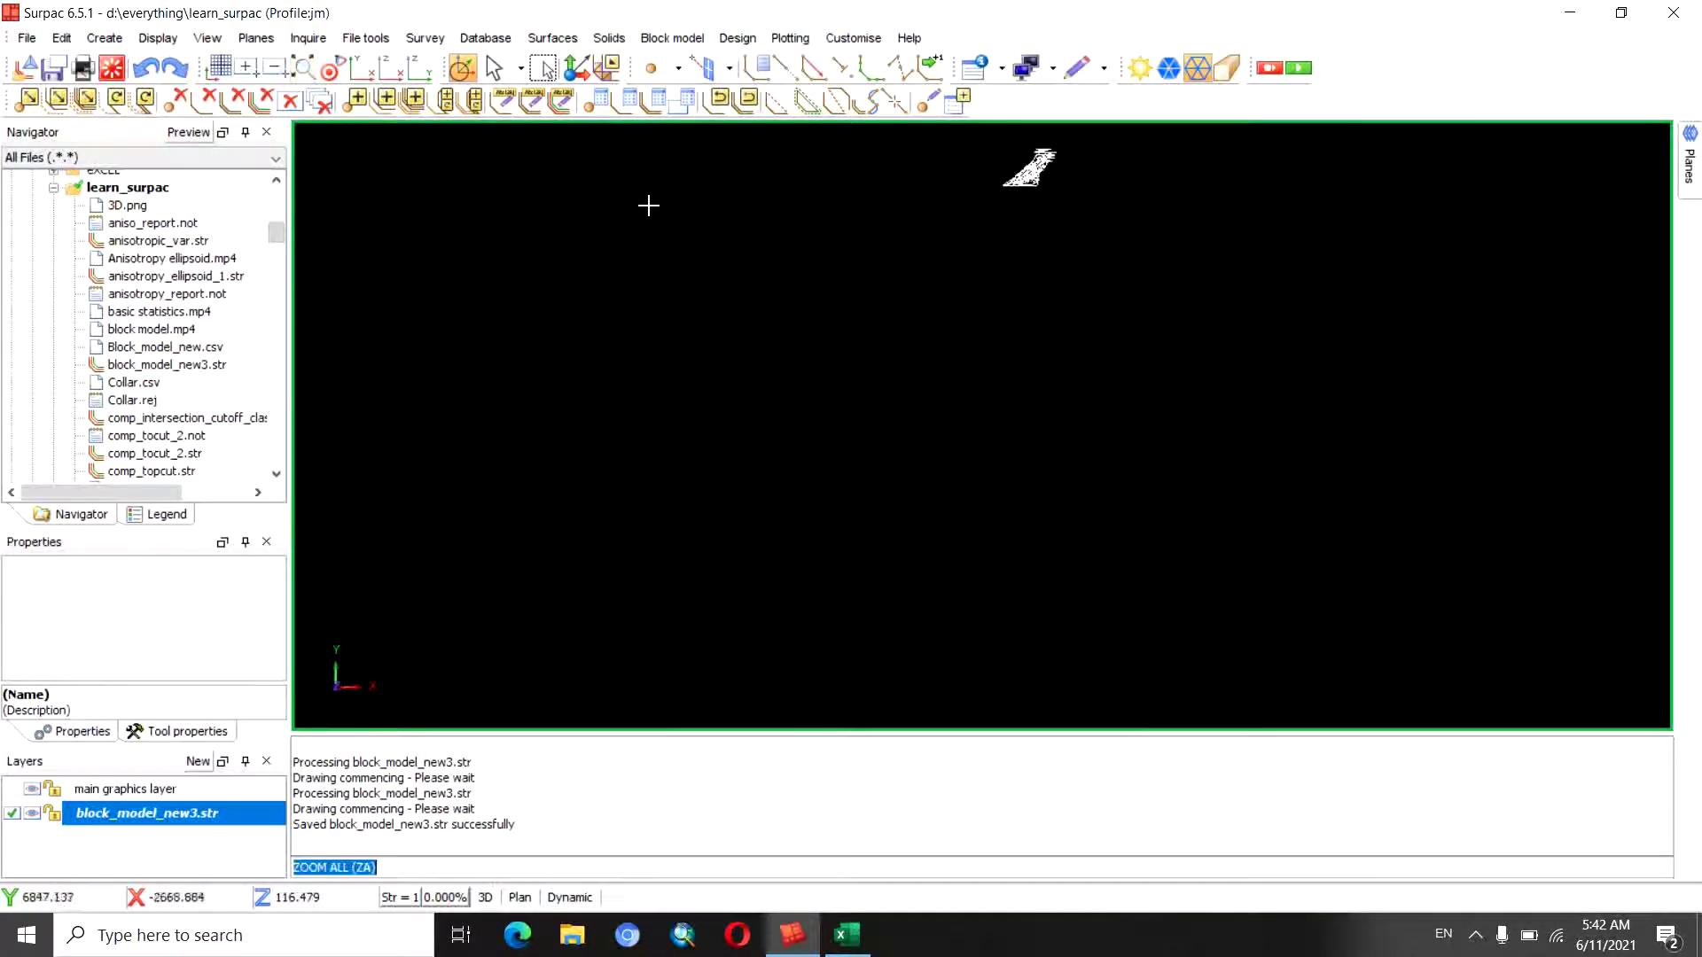
{"action": "scroll", "coordinate": [935, 296], "scroll_direction": "up", "scroll_amount": 3}
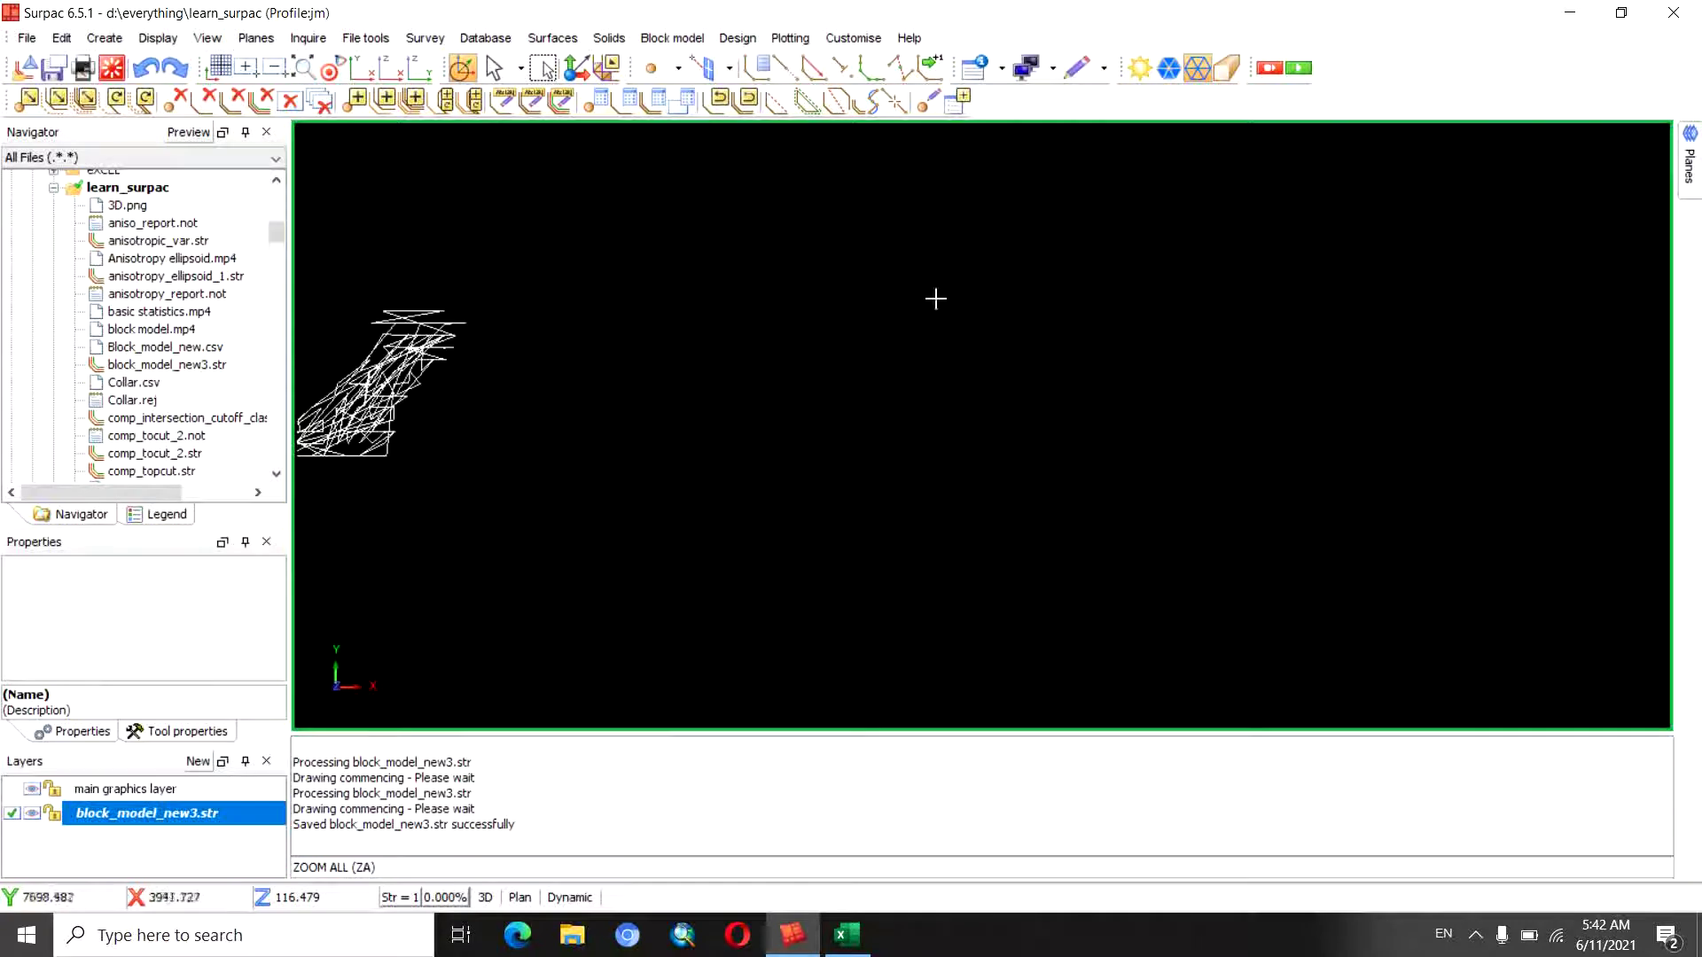
{"action": "mouse_move", "coordinate": [417, 380]}
{"action": "middle_mouse_down"}
{"action": "mouse_move", "coordinate": [1313, 401]}
{"action": "mouse_move", "coordinate": [1046, 399]}
{"action": "middle_mouse_up"}
{"action": "scroll", "coordinate": [887, 355], "scroll_direction": "up", "scroll_amount": 2}
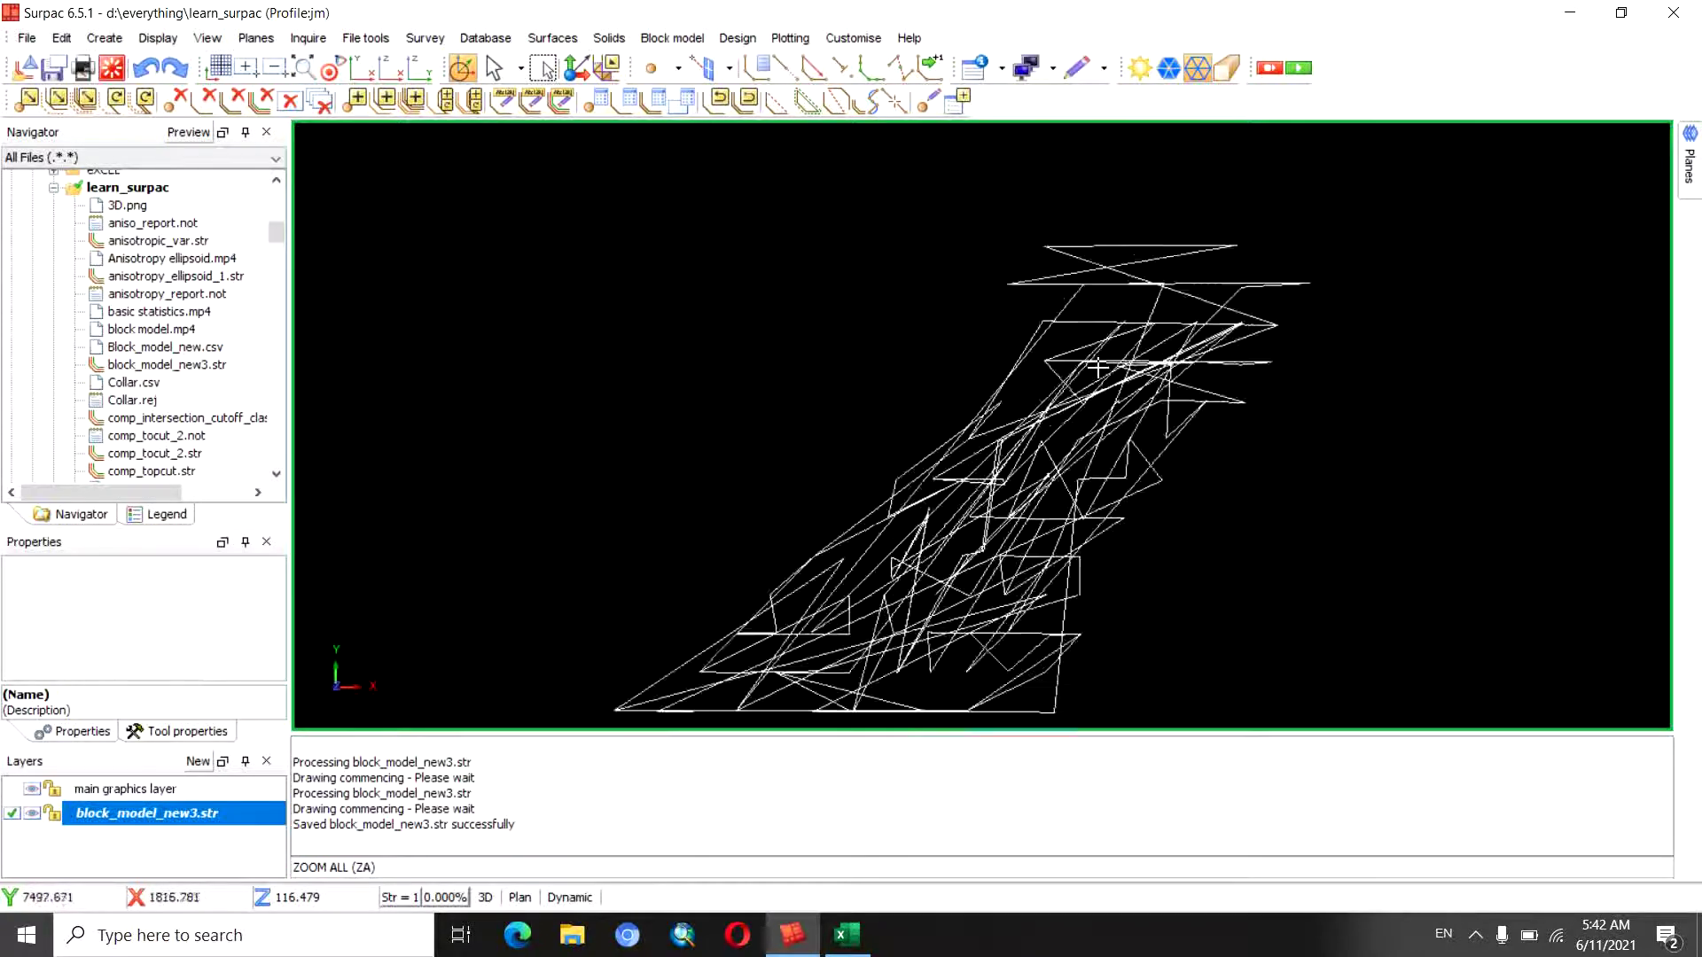
{"action": "scroll", "coordinate": [833, 301], "scroll_direction": "up", "scroll_amount": 2}
{"action": "scroll", "coordinate": [782, 260], "scroll_direction": "up", "scroll_amount": 2}
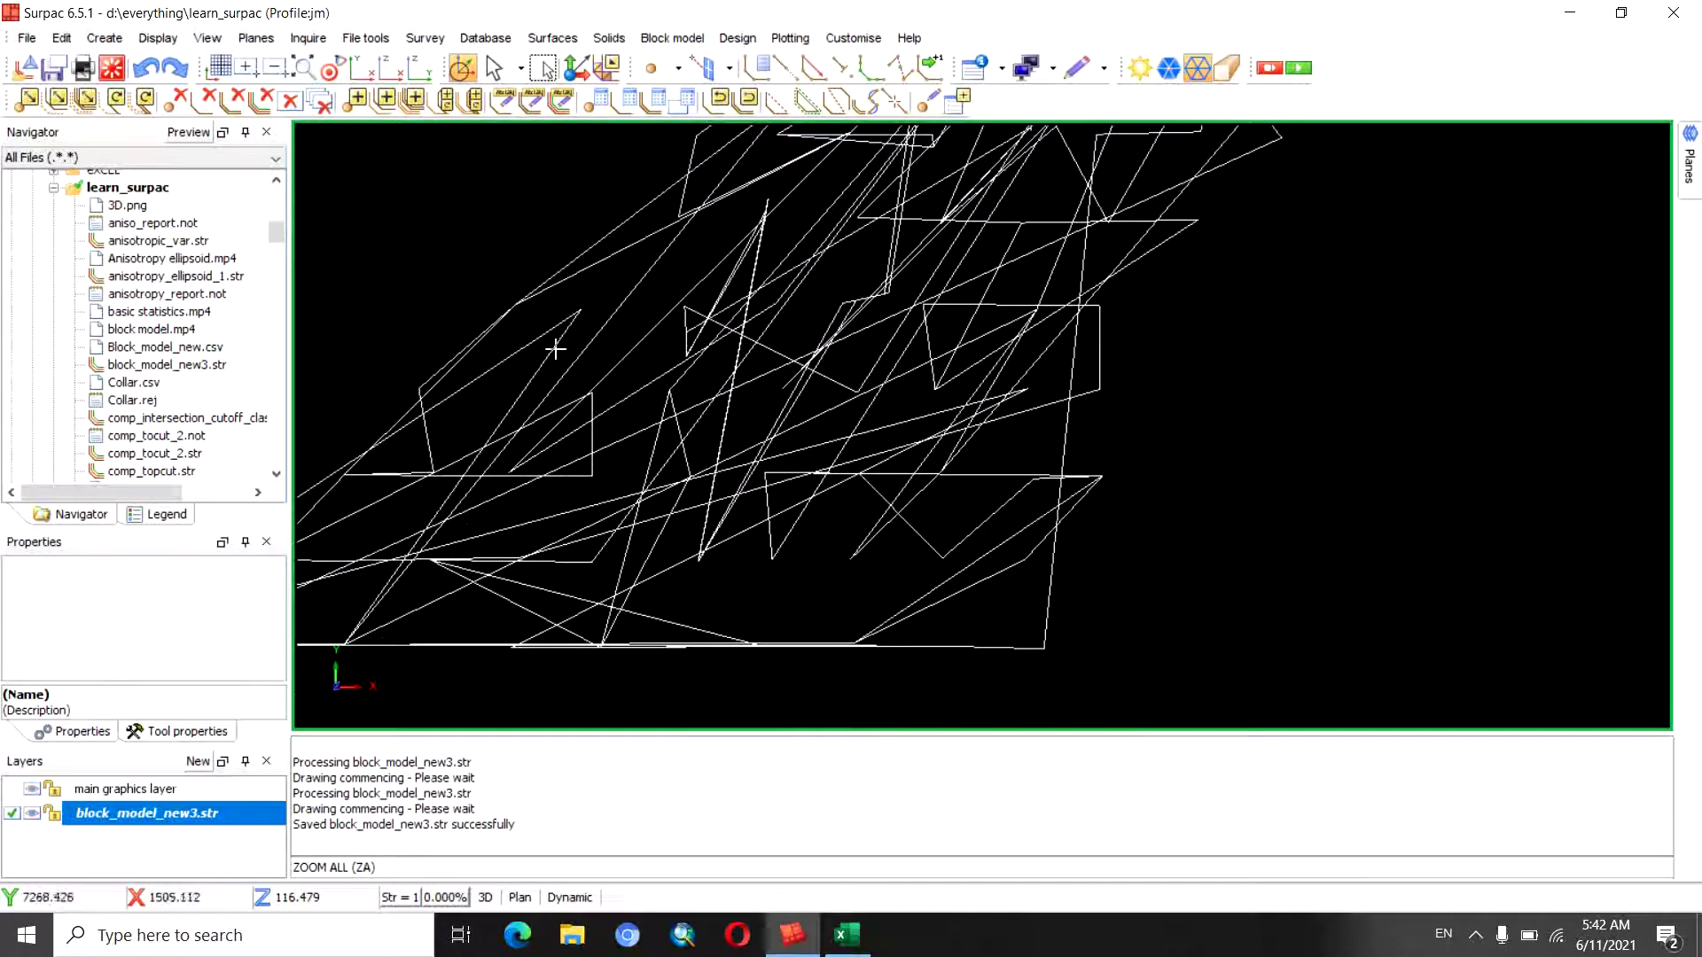
Scroll the Navigator to find block_model_new3.str and bring up its context menu
{"action": "left_click", "coordinate": [277, 234]}
{"action": "scroll", "coordinate": [194, 328], "scroll_direction": "down", "scroll_amount": 2}
{"action": "scroll", "coordinate": [193, 328], "scroll_direction": "down", "scroll_amount": 2}
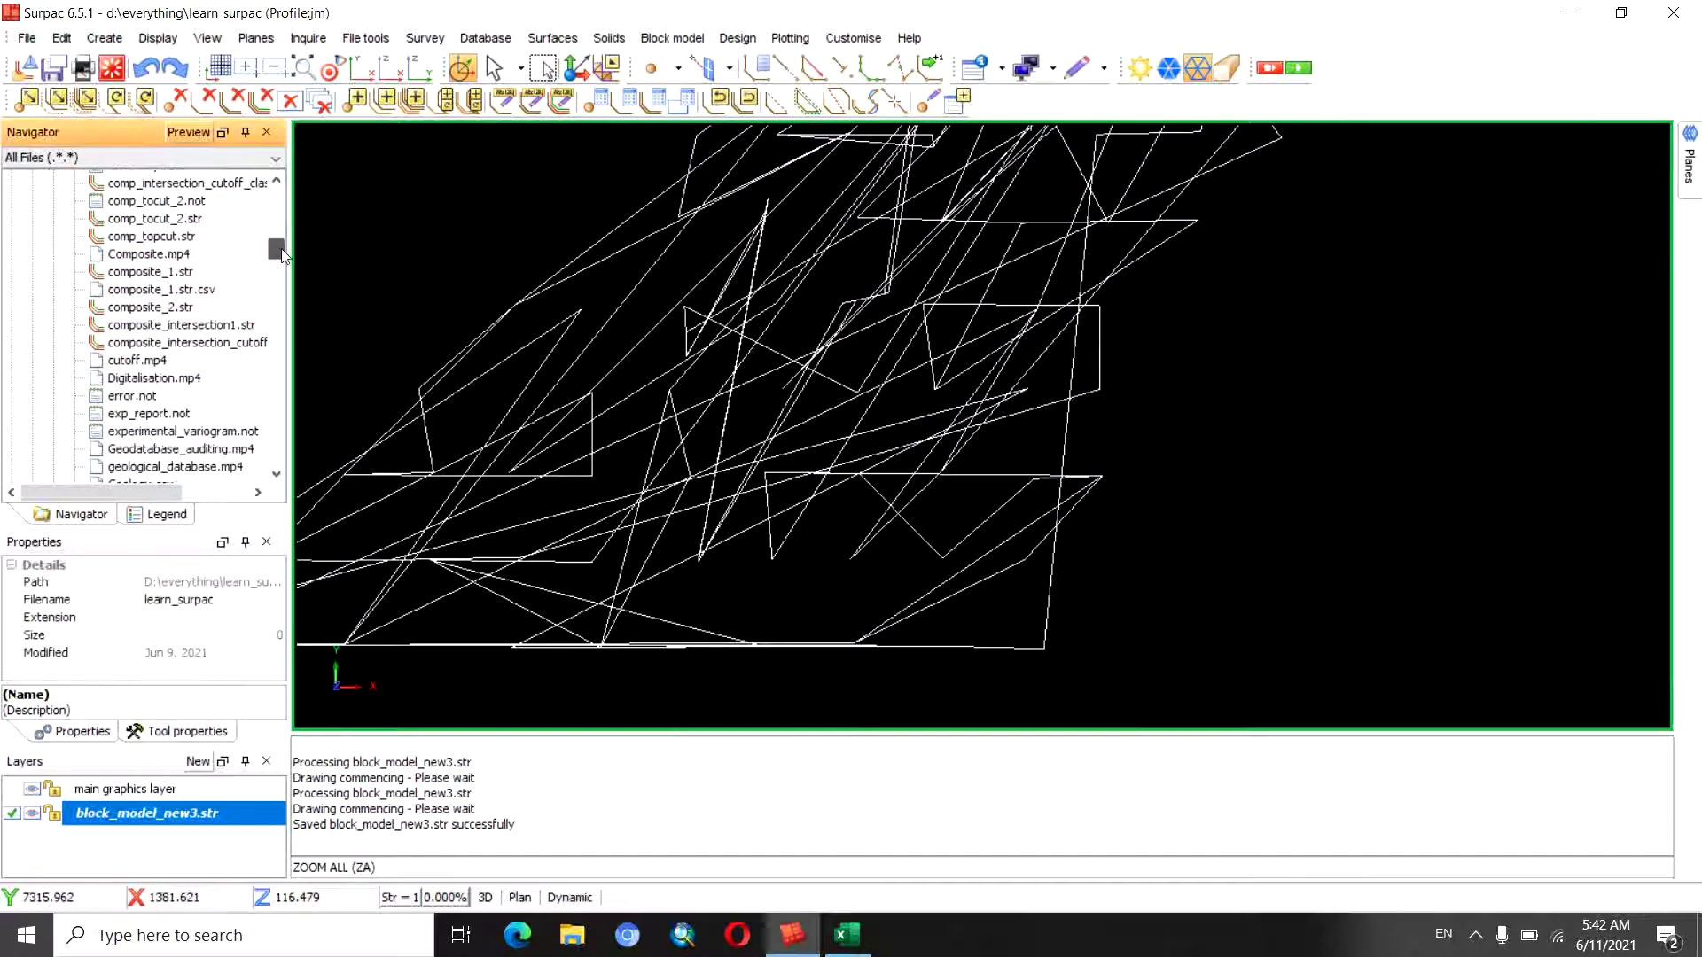
{"action": "scroll", "coordinate": [194, 328], "scroll_direction": "down", "scroll_amount": 2}
{"action": "scroll", "coordinate": [280, 239], "scroll_direction": "up", "scroll_amount": 2}
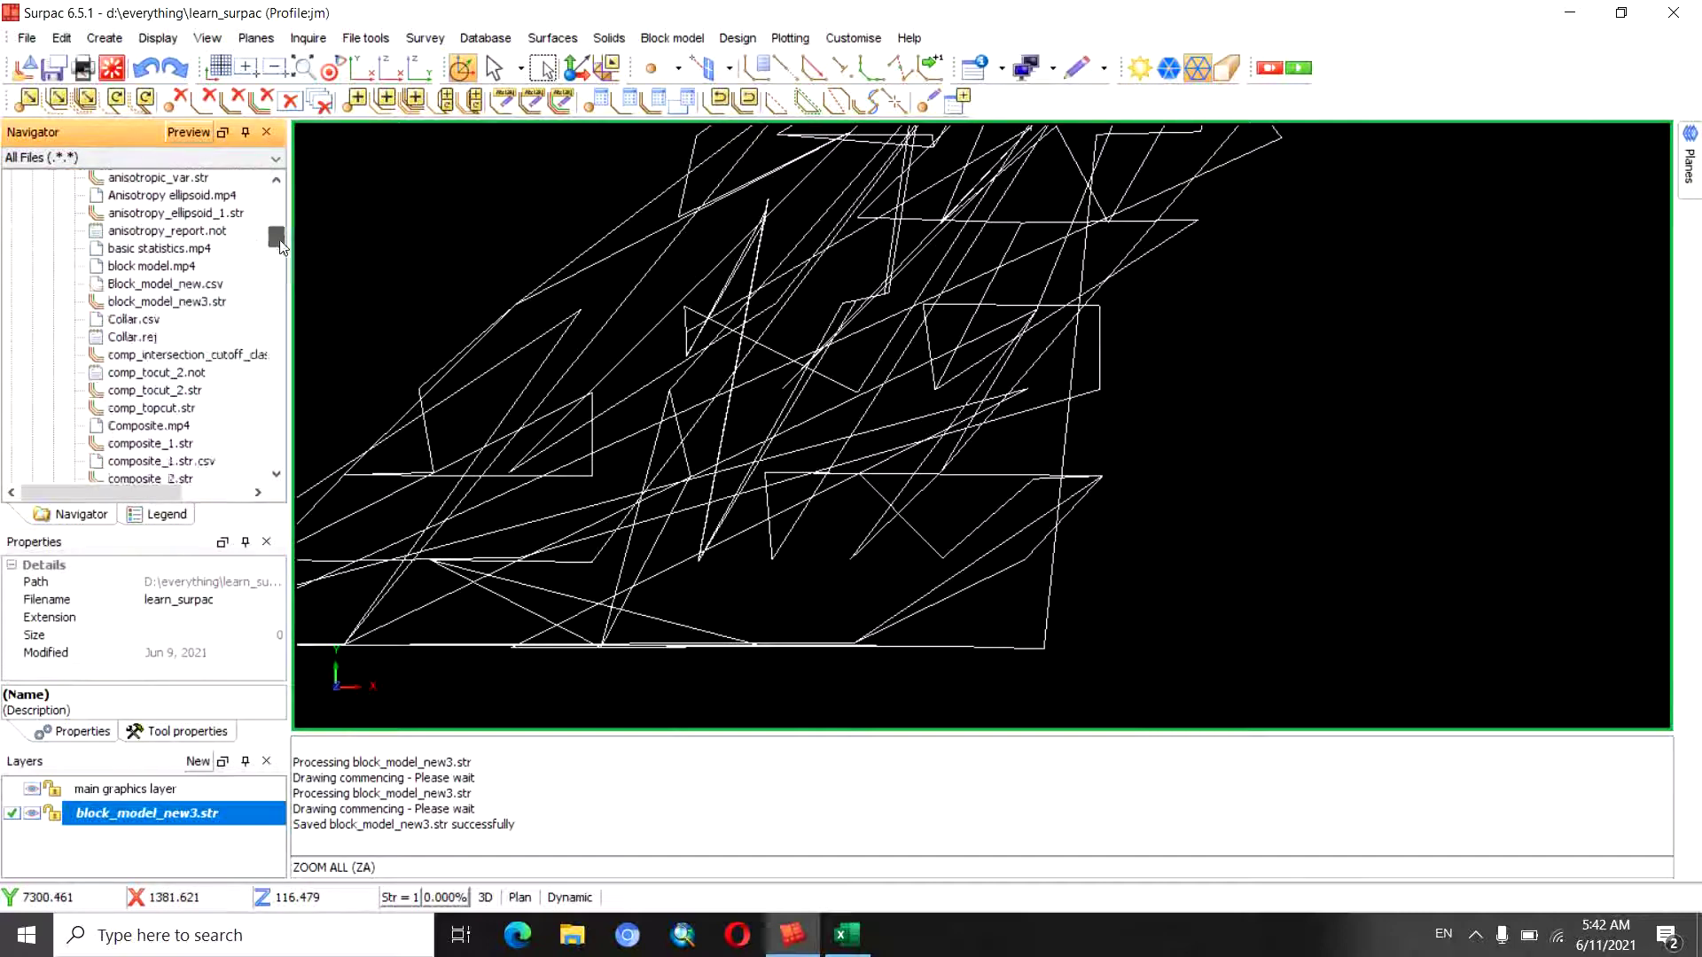
{"action": "scroll", "coordinate": [279, 239], "scroll_direction": "up", "scroll_amount": 2}
{"action": "scroll", "coordinate": [281, 239], "scroll_direction": "up", "scroll_amount": 2}
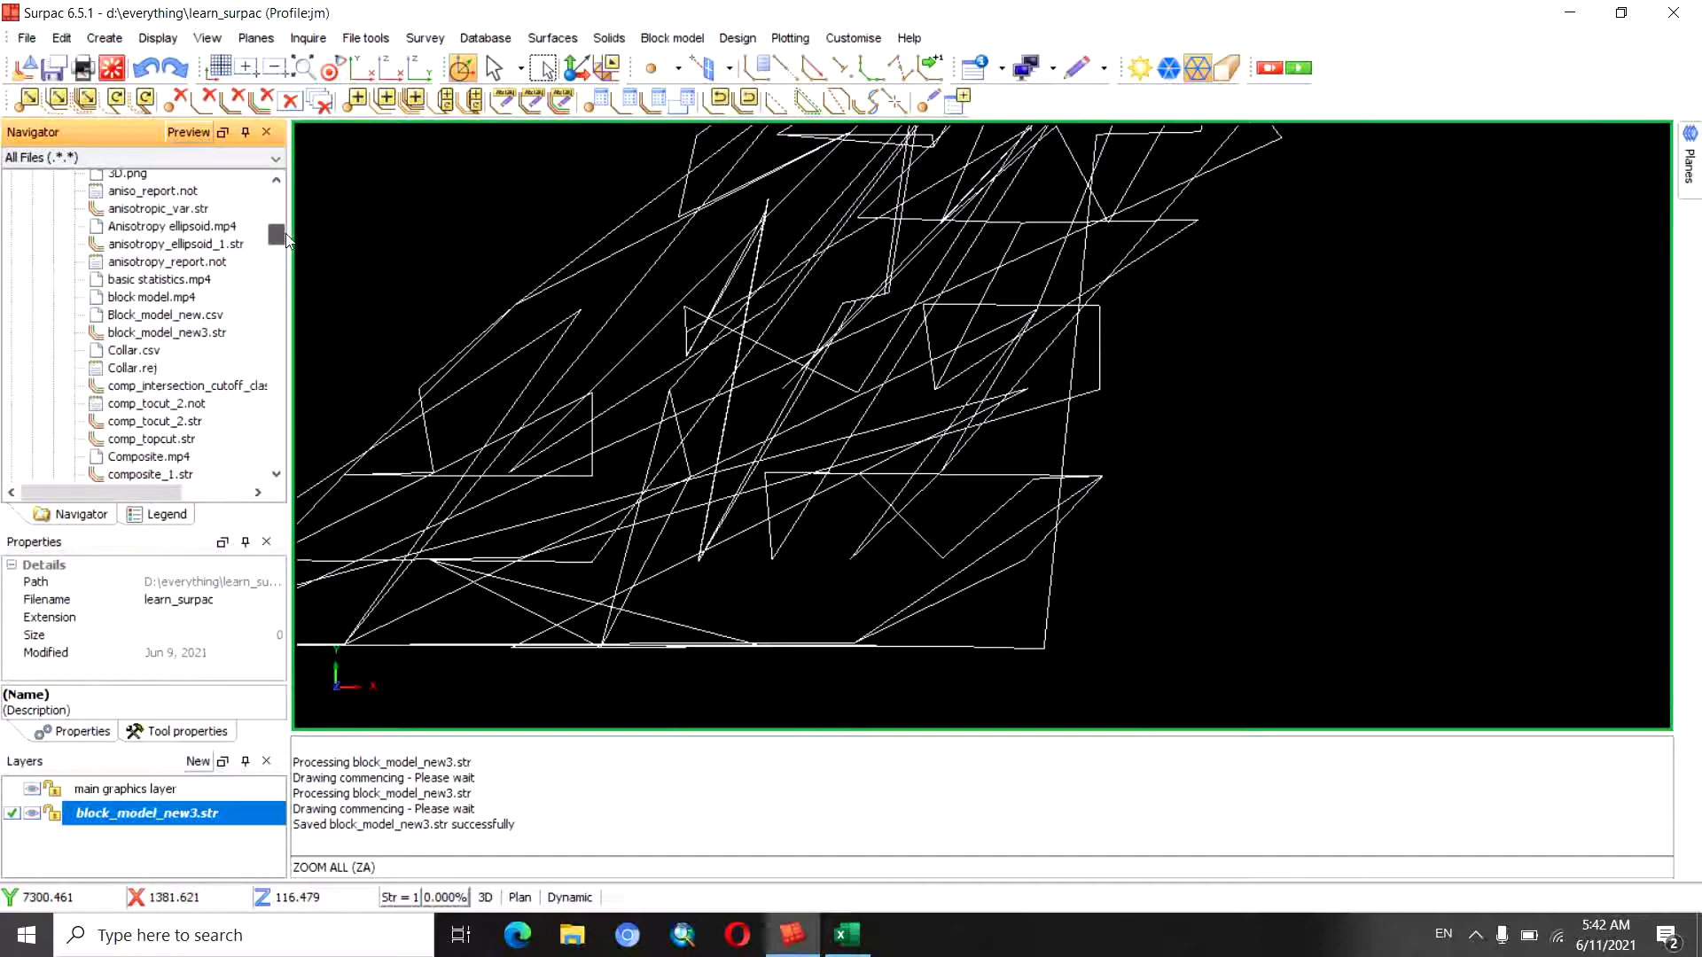
{"action": "right_click", "coordinate": [193, 334]}
Open block_model_new3.str in Notepad and highlight the 2.6 sg value on the third record
{"action": "left_click", "coordinate": [237, 376]}
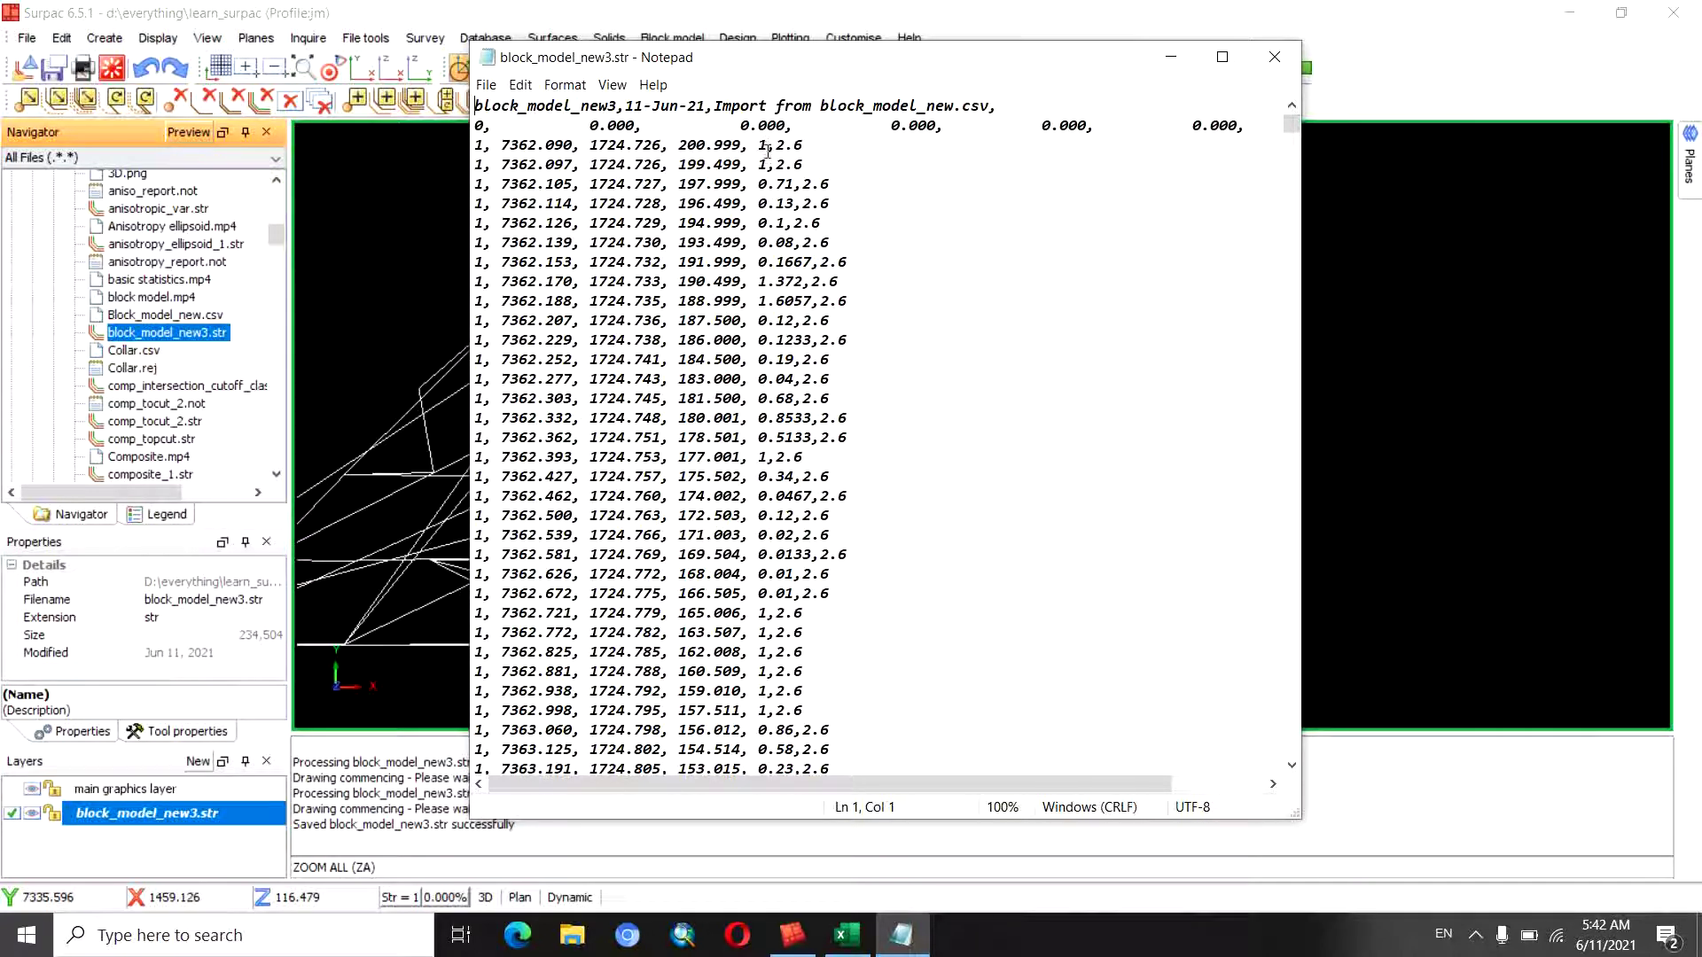
{"action": "left_click", "coordinate": [770, 145]}
{"action": "left_click_drag", "start_coordinate": [768, 144], "coordinate": [803, 144]}
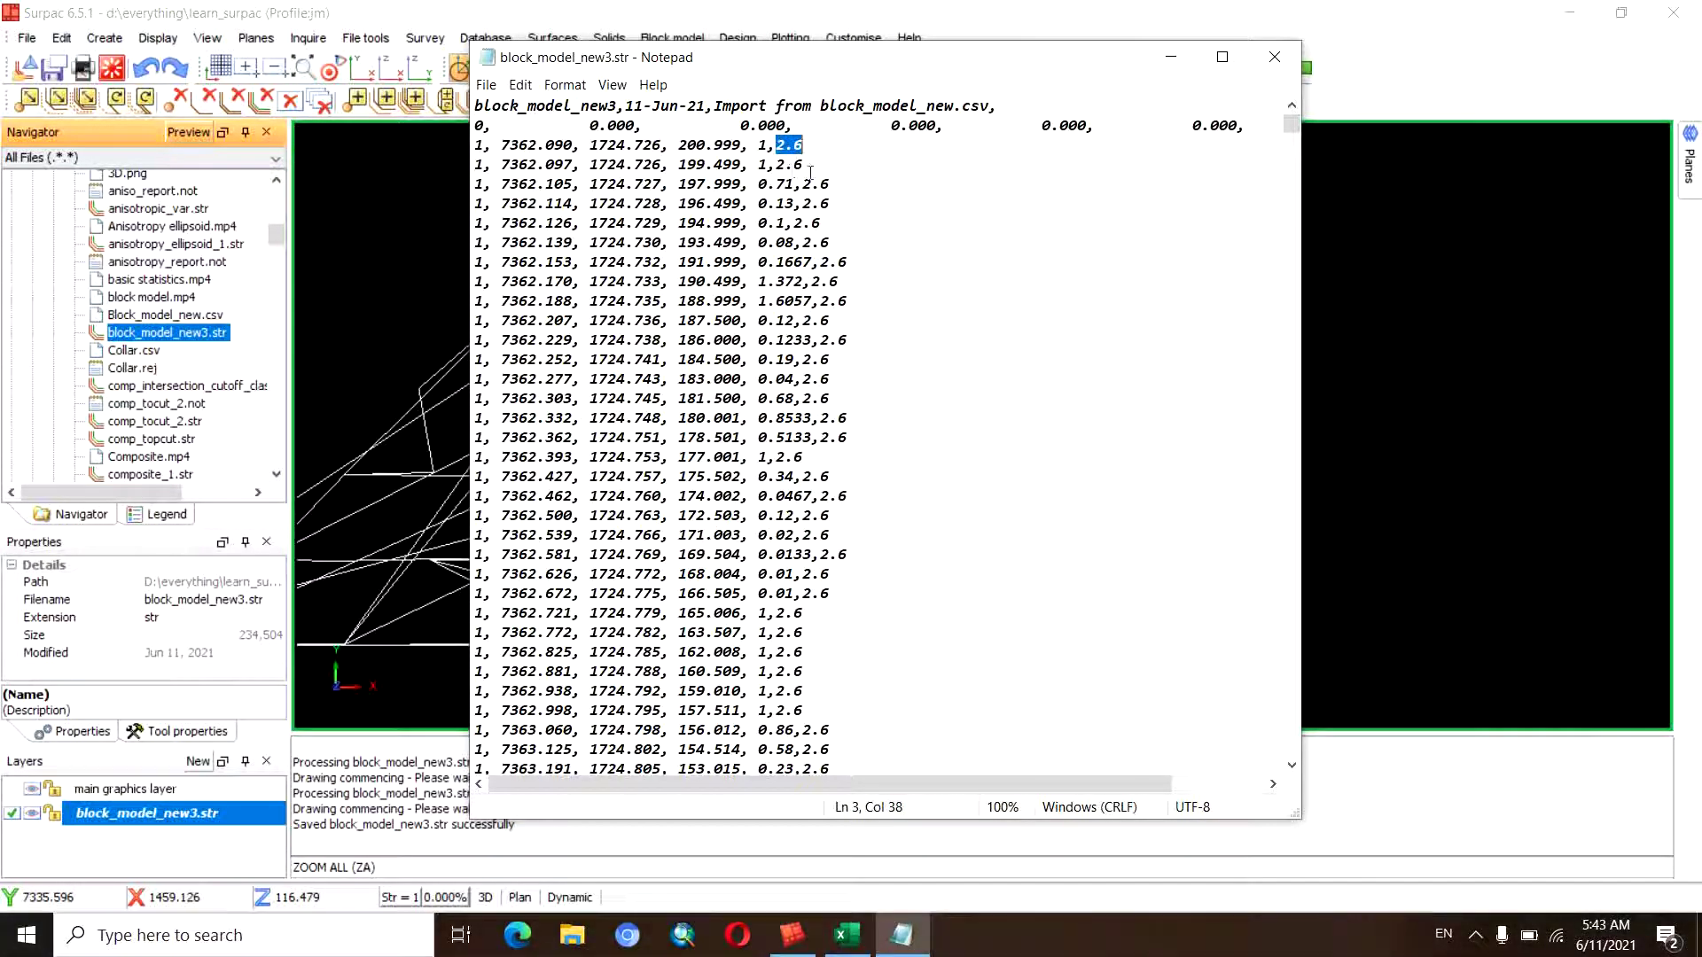
Close Notepad and rotate the string wireframe to a side-on view
{"action": "left_click", "coordinate": [1274, 57]}
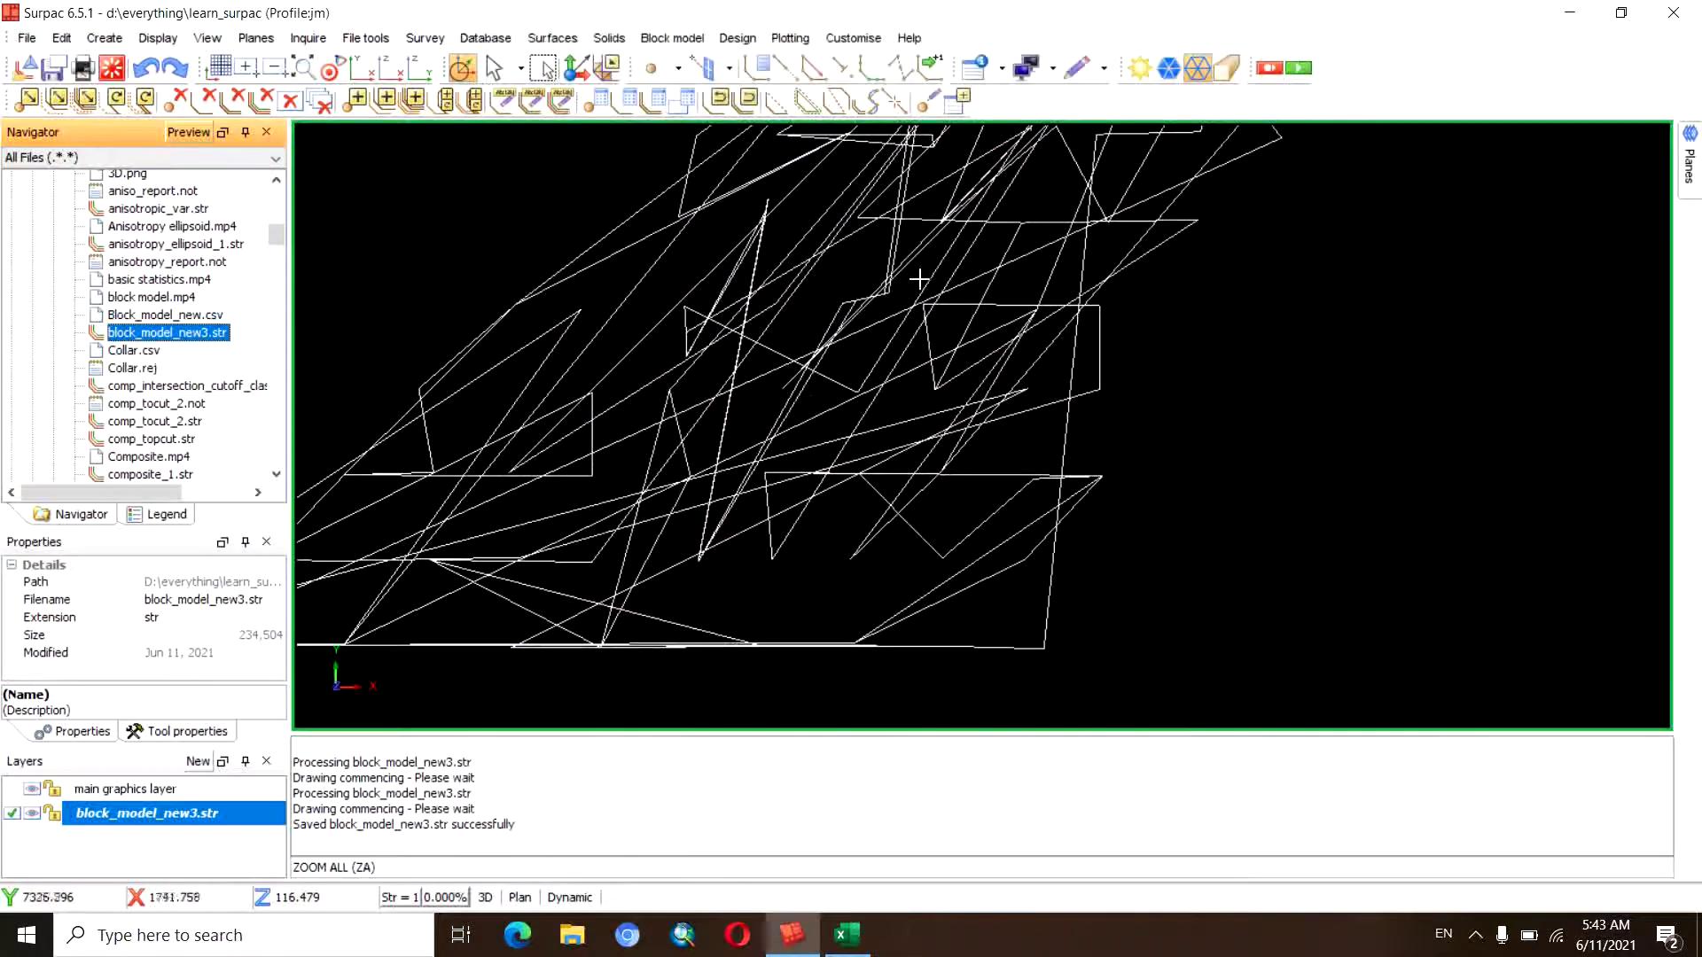
{"action": "scroll", "coordinate": [805, 434], "scroll_direction": "down", "scroll_amount": 1}
{"action": "left_click_drag", "start_coordinate": [806, 434], "coordinate": [727, 377]}
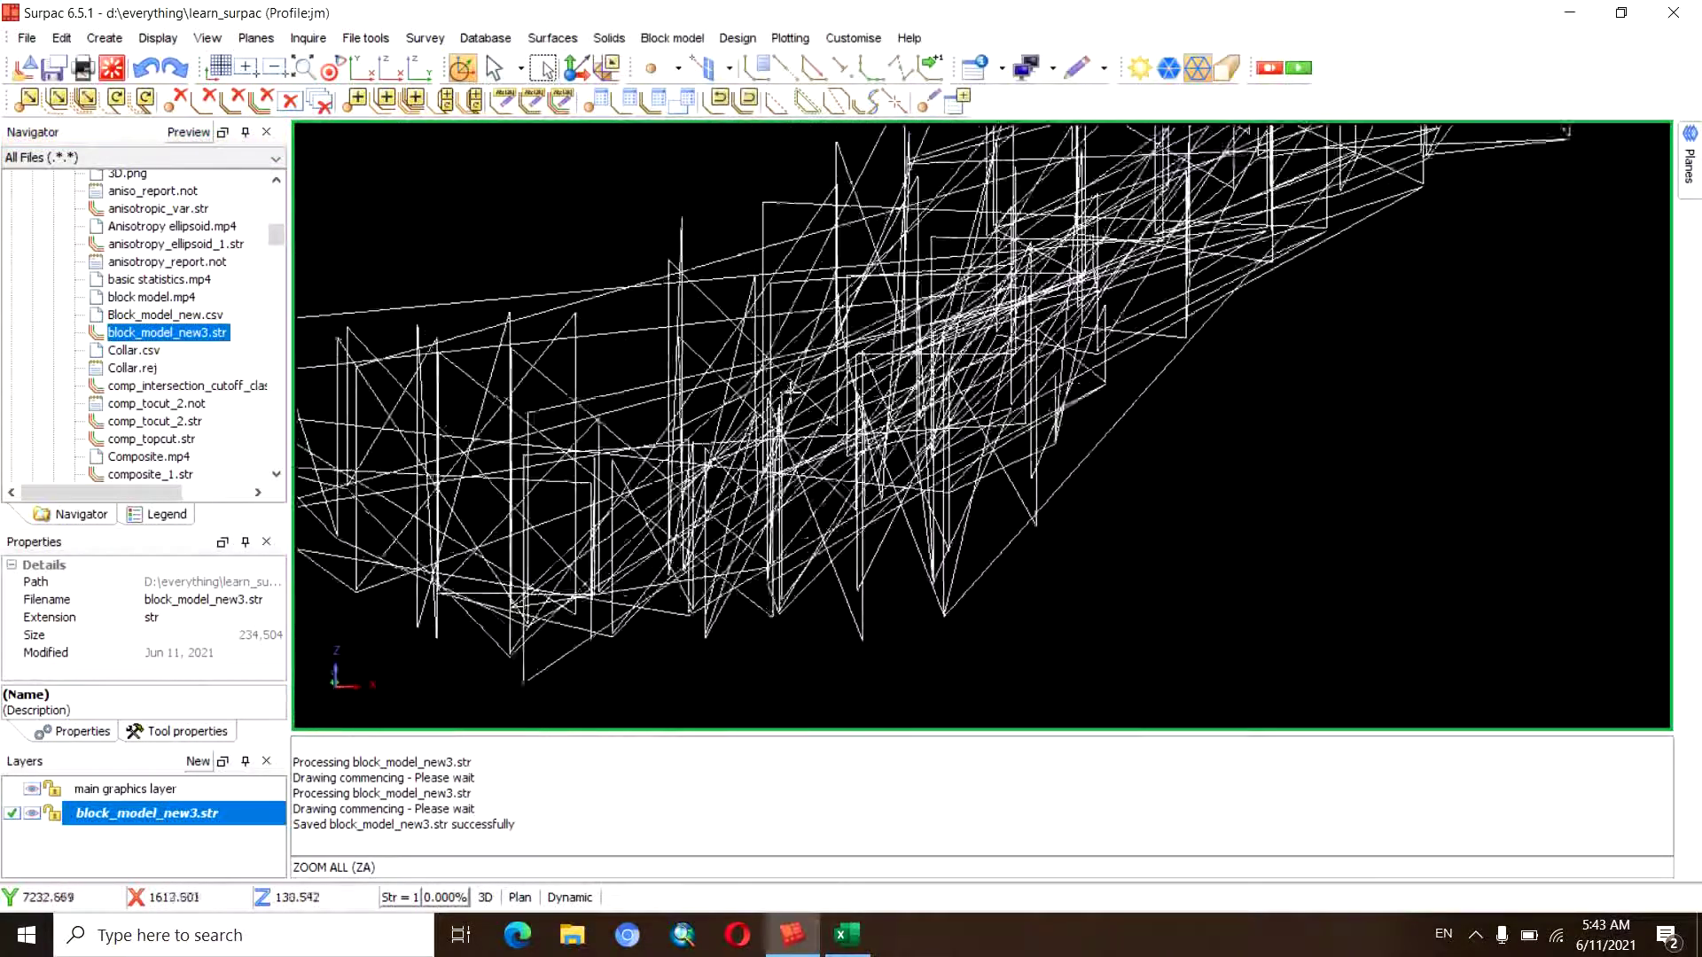
{"action": "scroll", "coordinate": [727, 377], "scroll_direction": "down", "scroll_amount": 2}
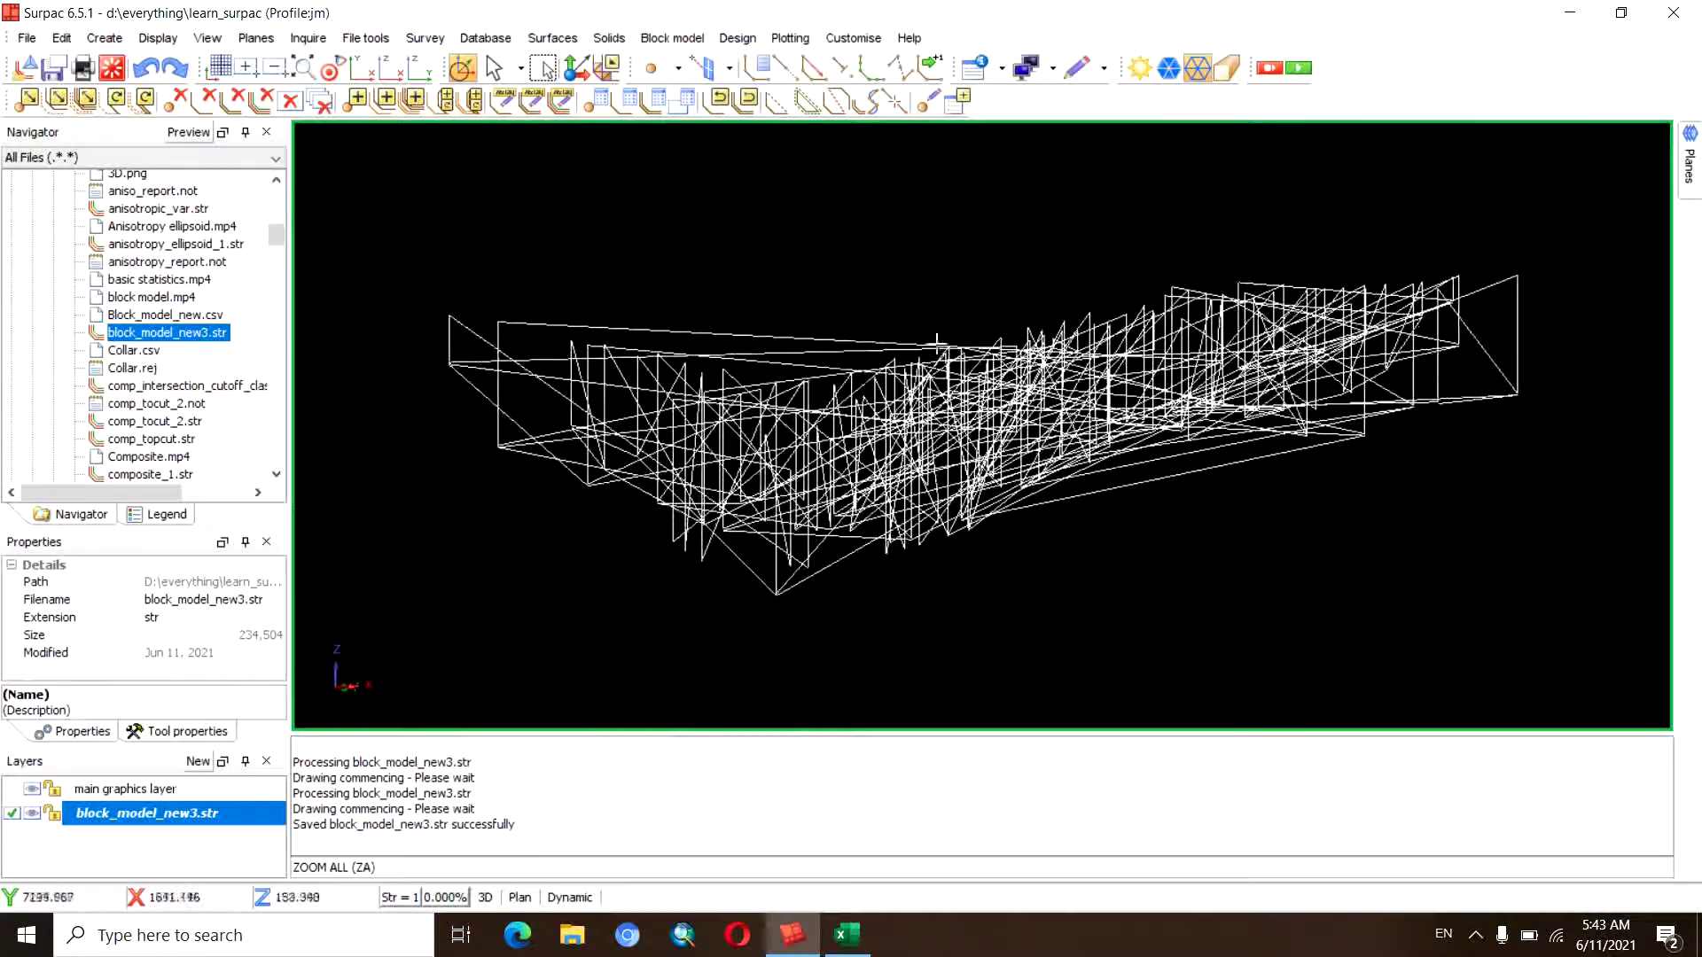
Clear the message log and run the exit graphics command (EXG) to empty the view
{"action": "right_click", "coordinate": [398, 799]}
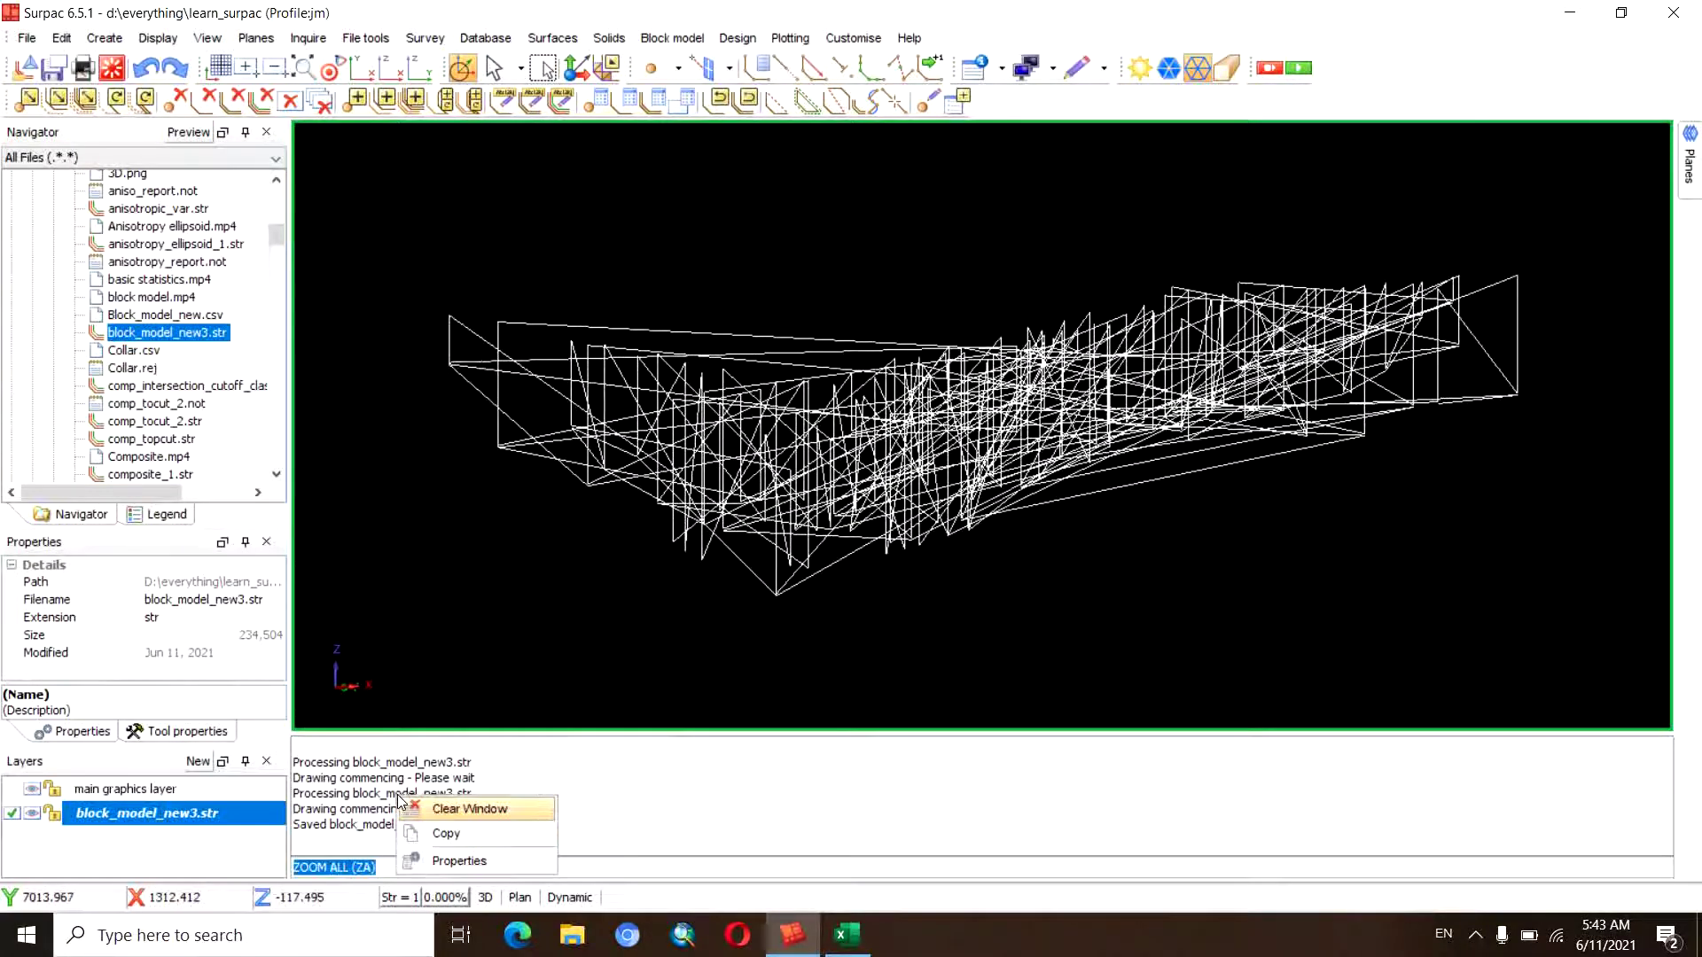
{"action": "left_click", "coordinate": [440, 808]}
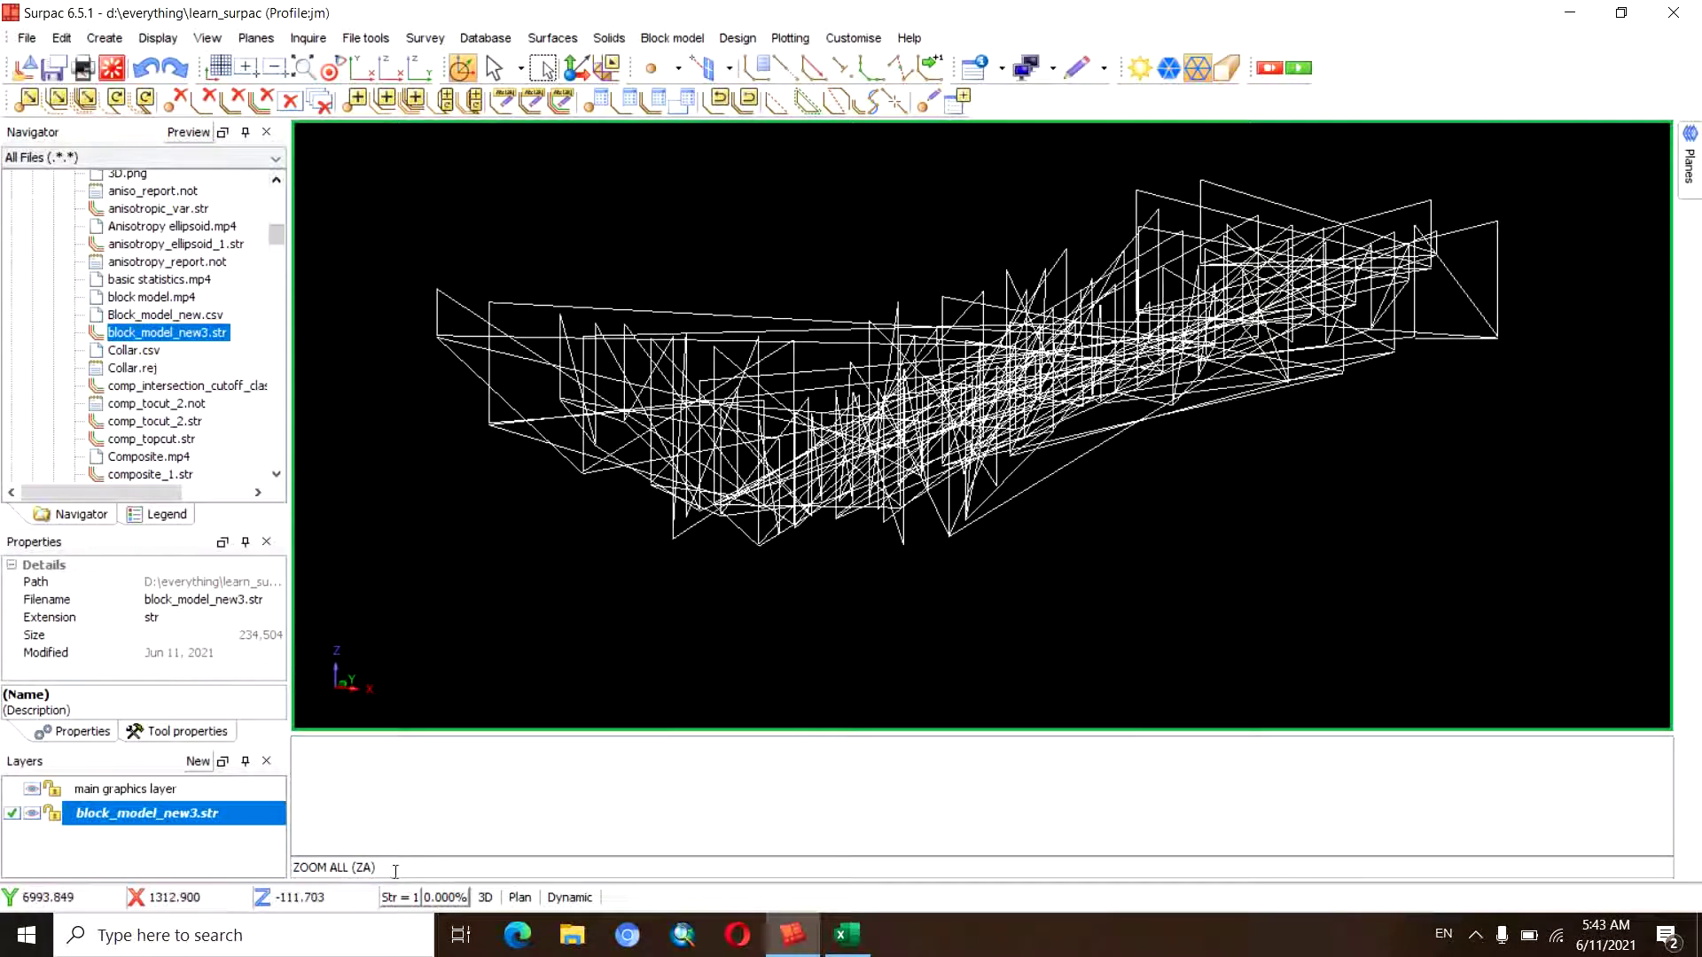
{"action": "left_click_drag", "start_coordinate": [395, 871], "coordinate": [286, 876]}
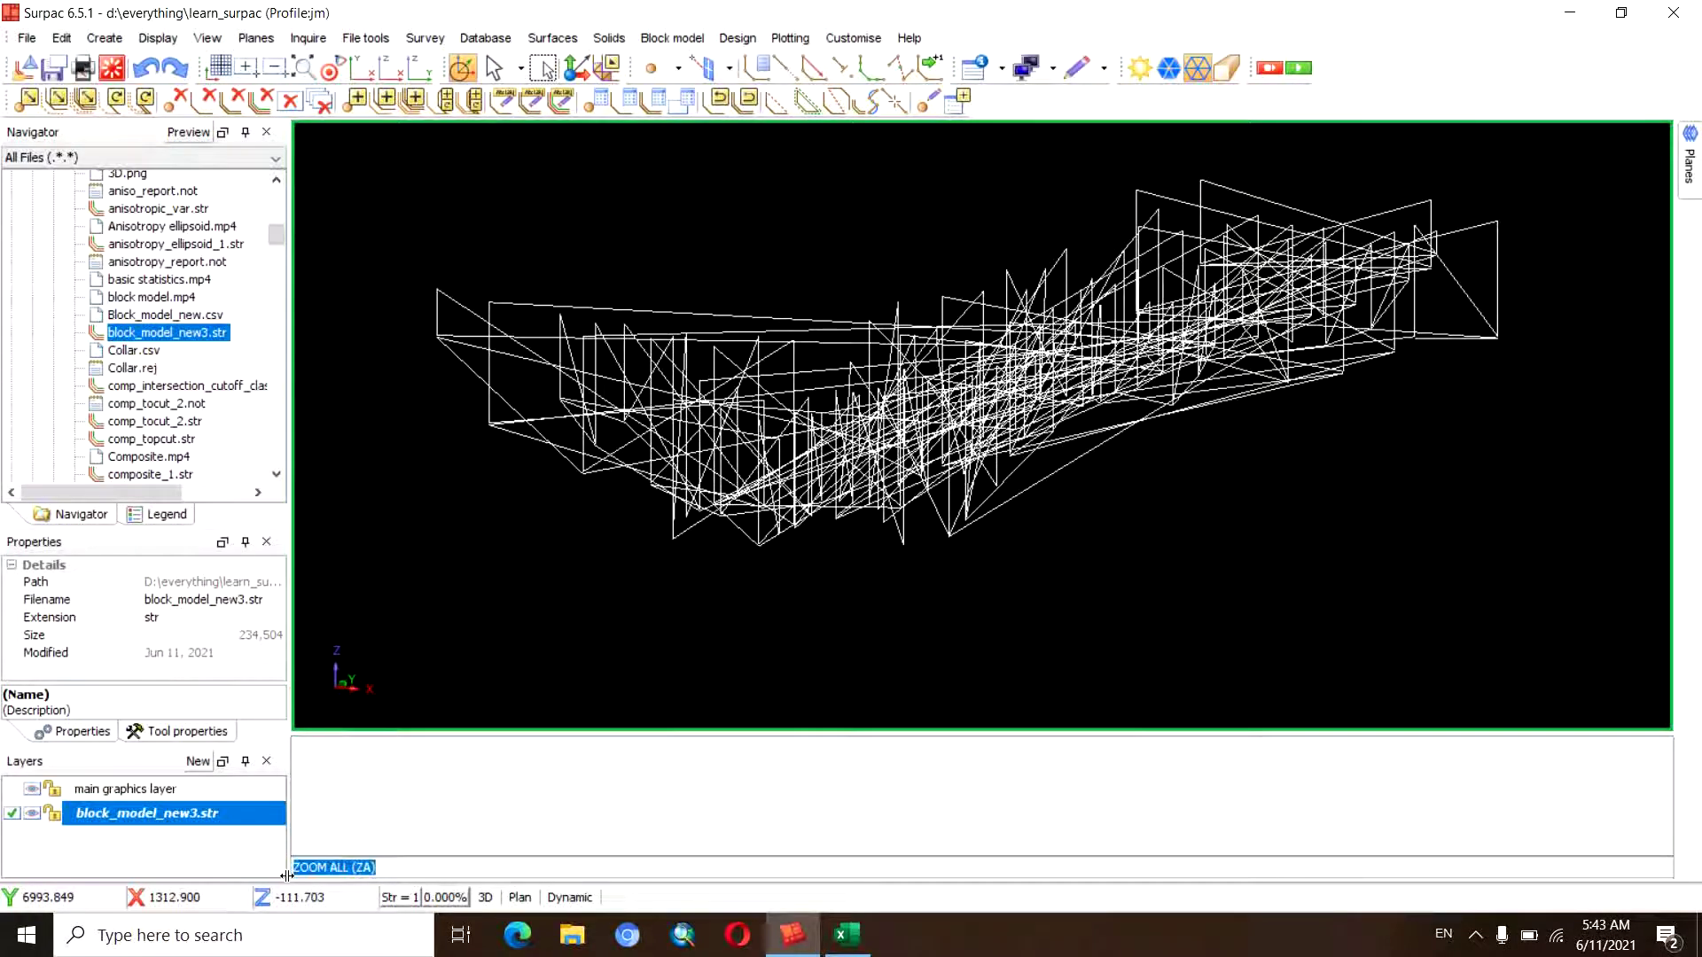
{"action": "type", "text": "EXG"}
{"action": "key", "text": "Return"}
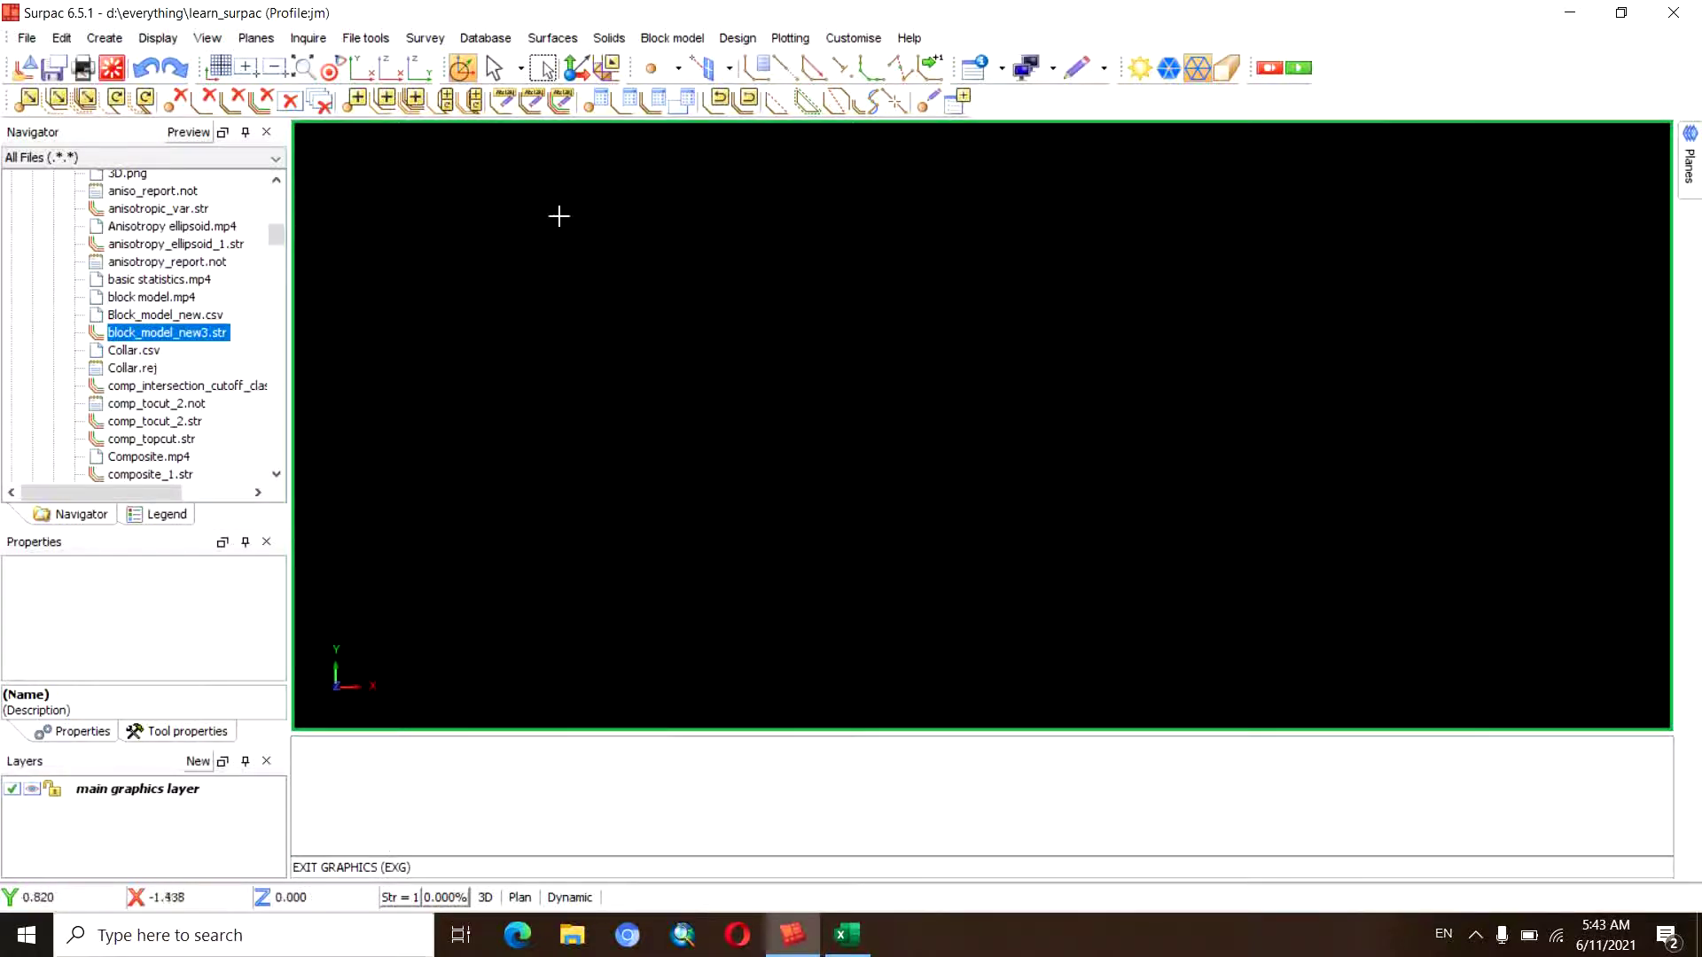
Open a block model named block_model_new3 and agree to create a new definition
{"action": "left_click", "coordinate": [687, 40]}
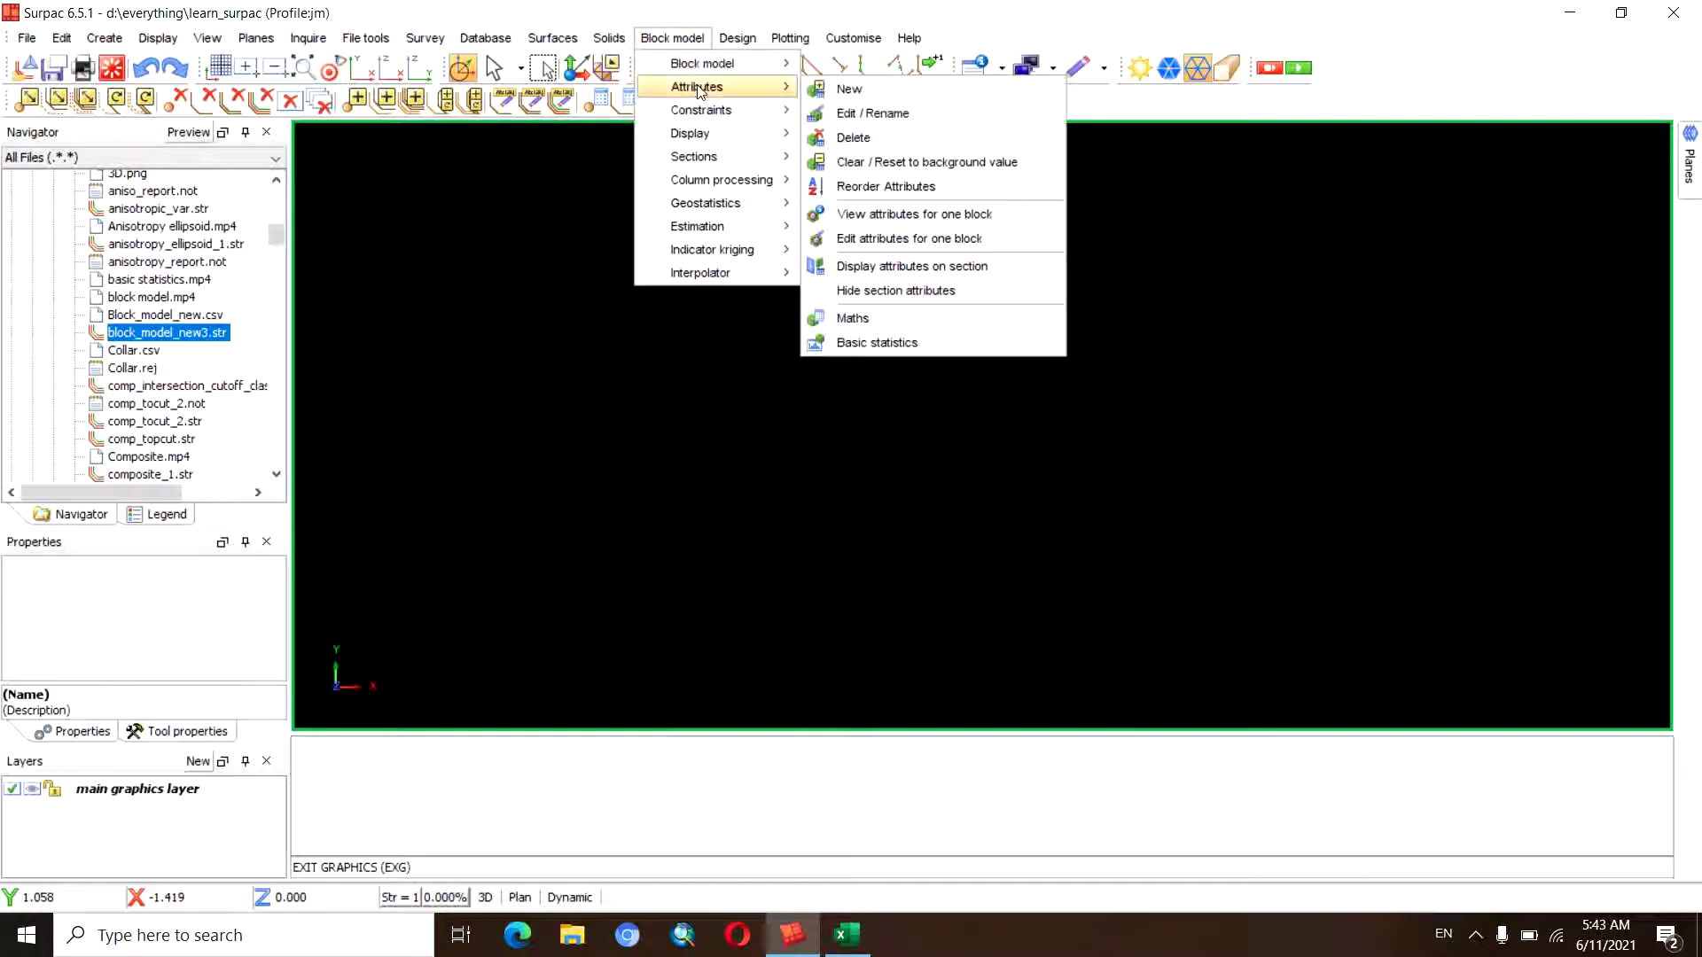
{"action": "mouse_move", "coordinate": [702, 64]}
{"action": "left_click", "coordinate": [904, 68]}
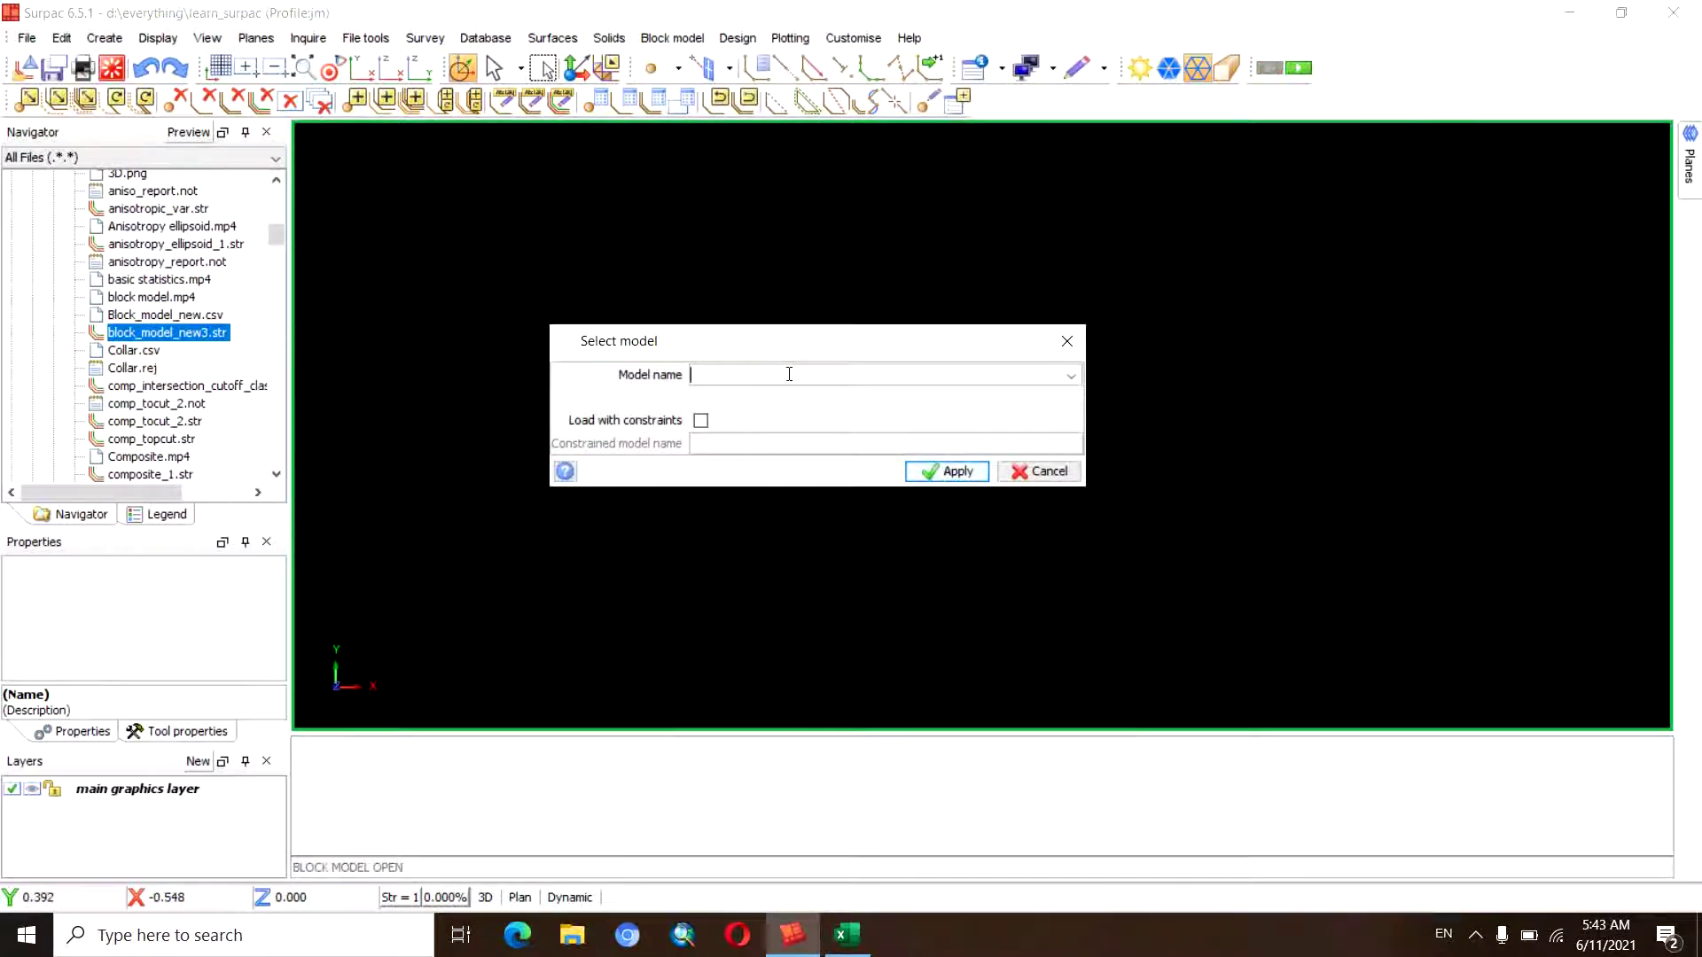
{"action": "type", "text": "block"}
{"action": "type", "text": "_"}
{"action": "key", "text": "BackSpace"}
{"action": "key", "text": "BackSpace"}
{"action": "key", "text": "BackSpace"}
{"action": "type", "text": "lo"}
{"action": "type", "text": "ck_mod"}
{"action": "type", "text": "el_new"}
{"action": "type", "text": "3"}
{"action": "left_click", "coordinate": [947, 470]}
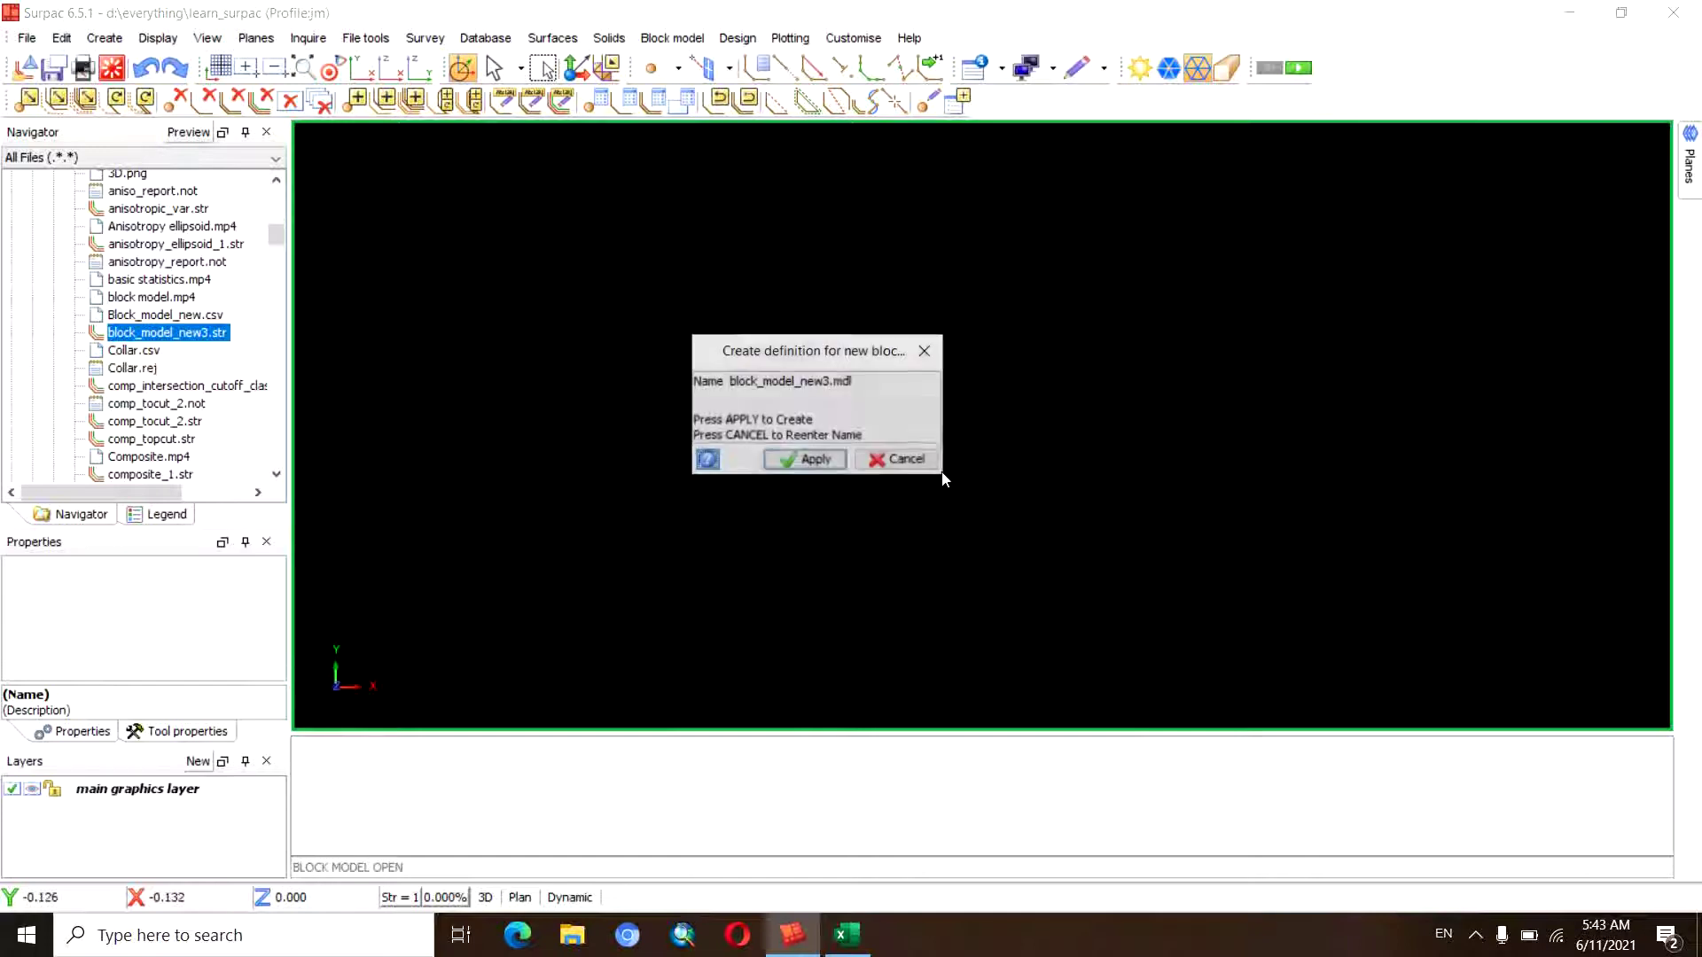
{"action": "left_click", "coordinate": [809, 460]}
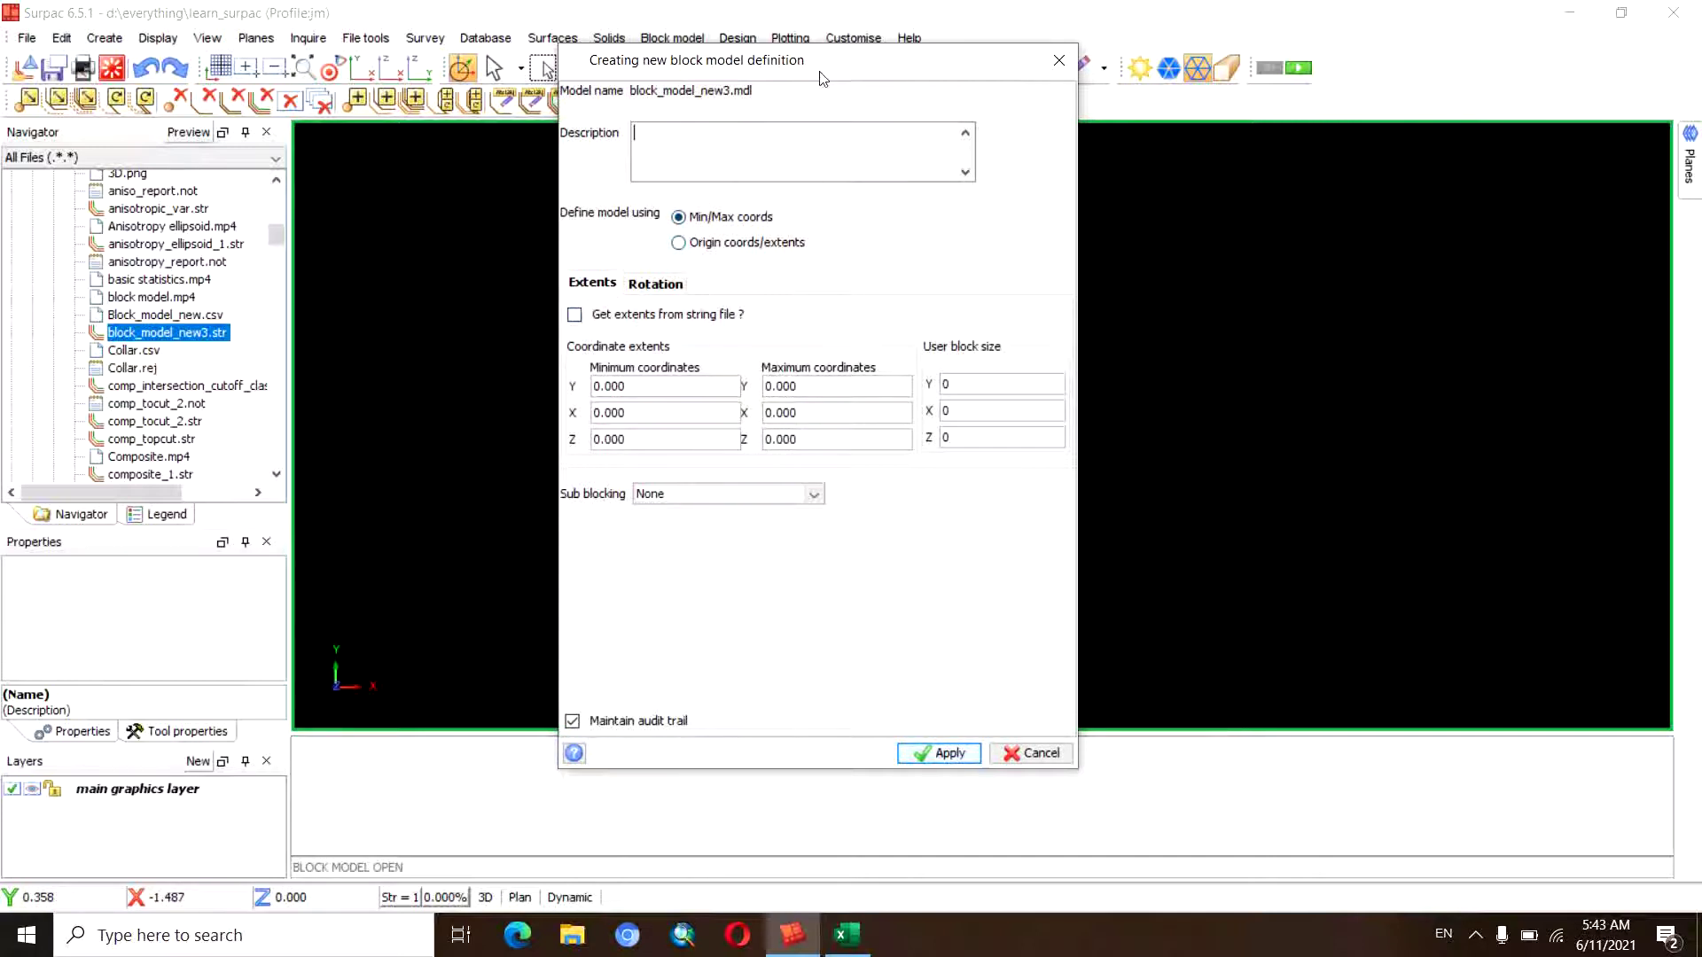
Tick 'Get extents from string file?' and select block_model_new3.str as the extents source
{"action": "mouse_move", "coordinate": [811, 64]}
{"action": "left_mouse_down"}
{"action": "mouse_move", "coordinate": [838, 75]}
{"action": "mouse_move", "coordinate": [811, 62]}
{"action": "left_mouse_up"}
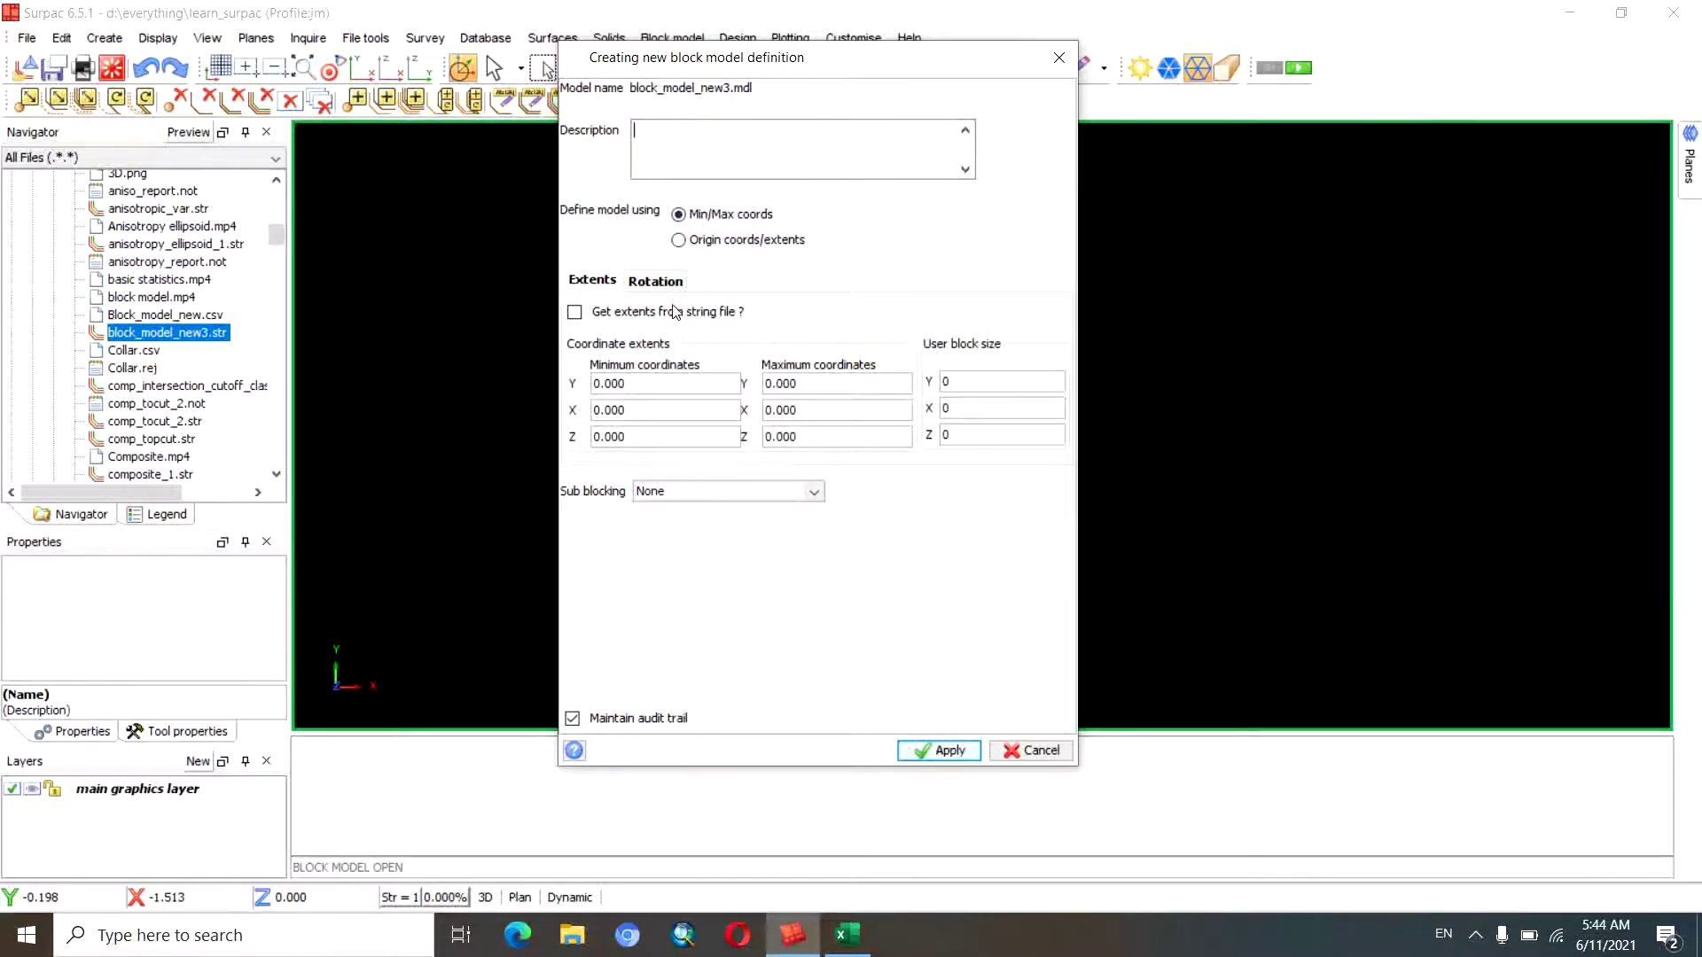
{"action": "left_click", "coordinate": [574, 313]}
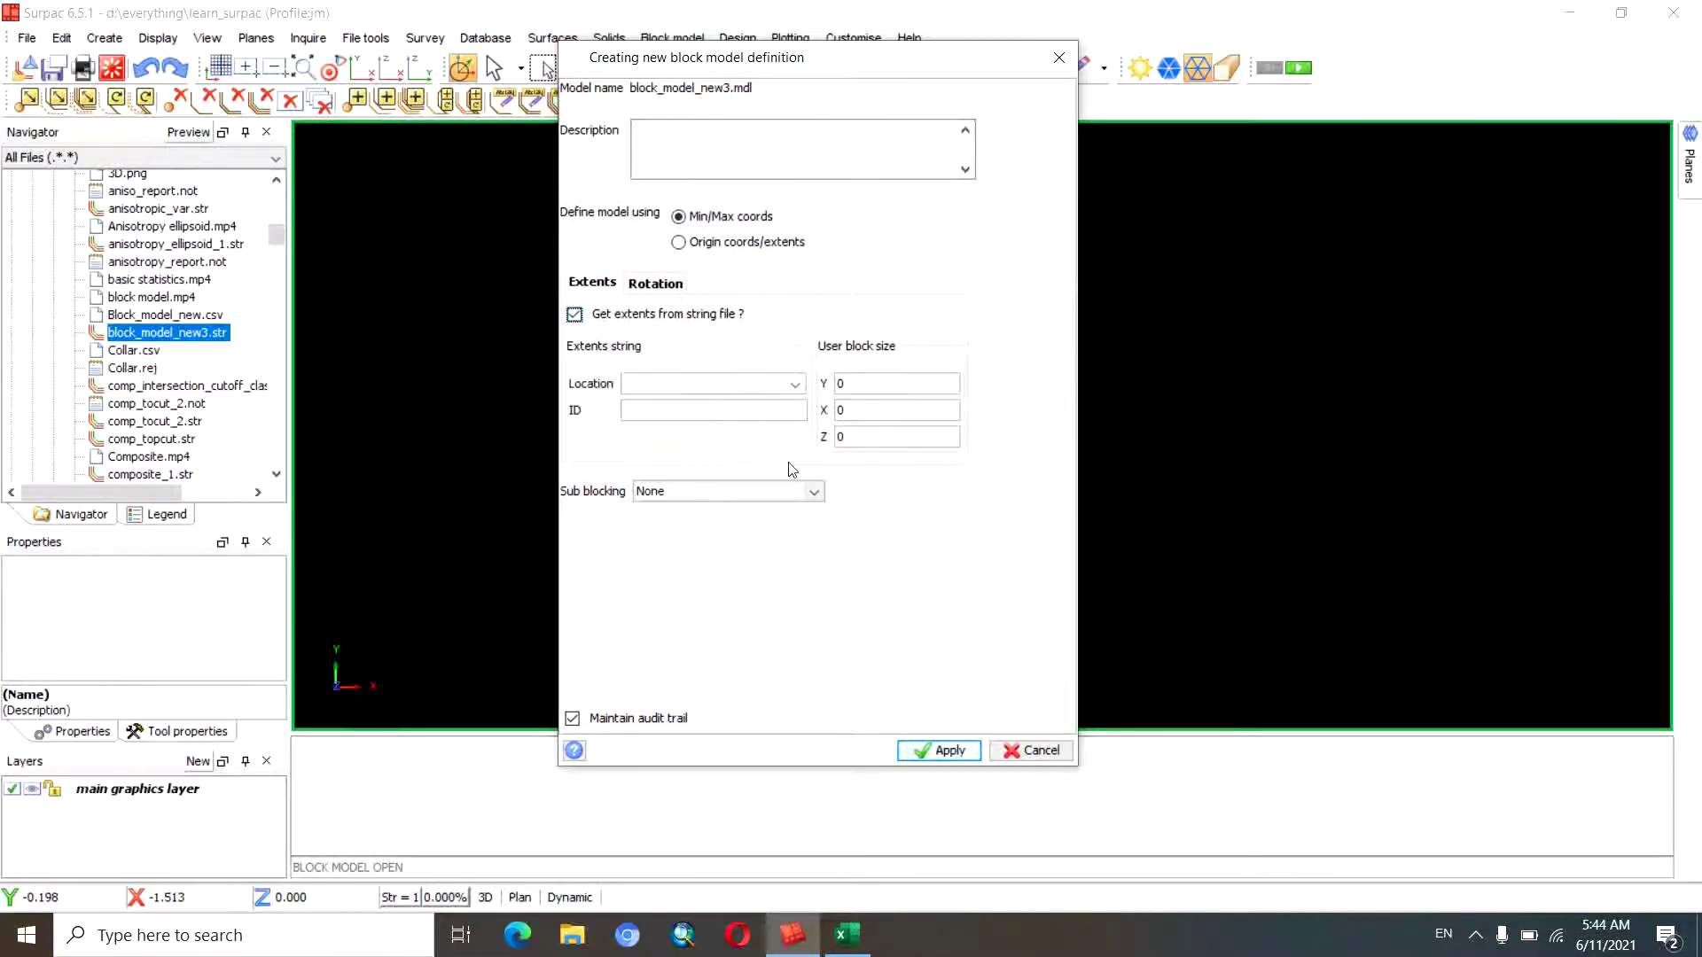
{"action": "left_click", "coordinate": [795, 384]}
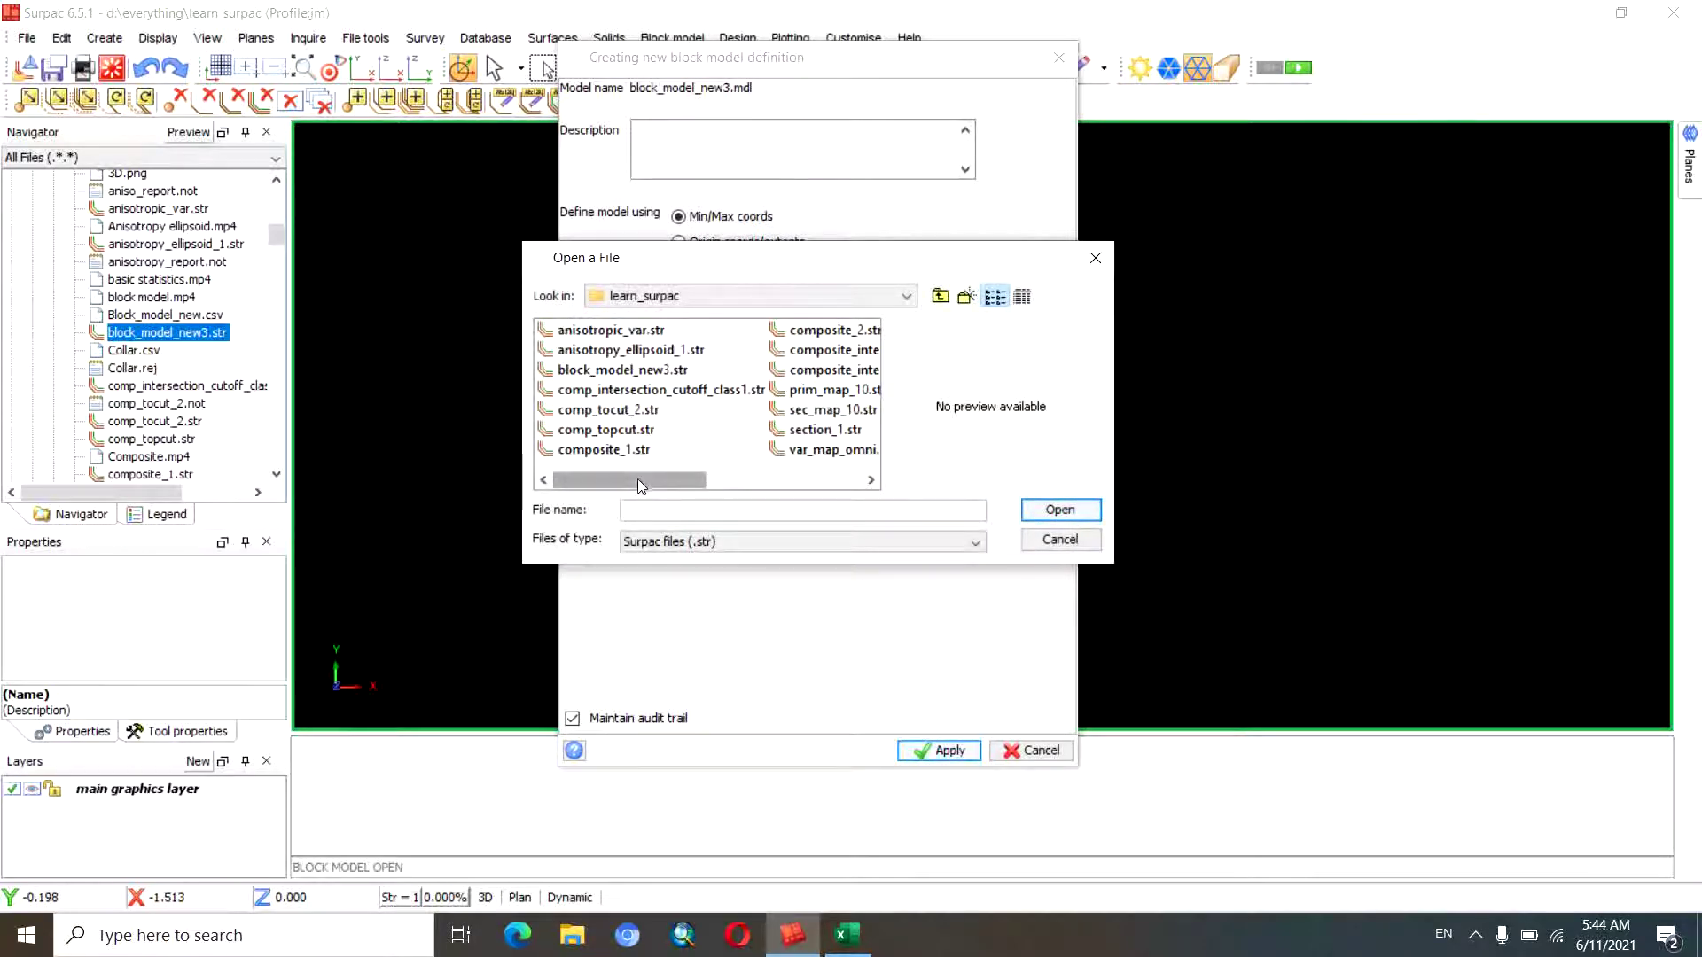
{"action": "left_click_drag", "start_coordinate": [638, 479], "coordinate": [708, 479]}
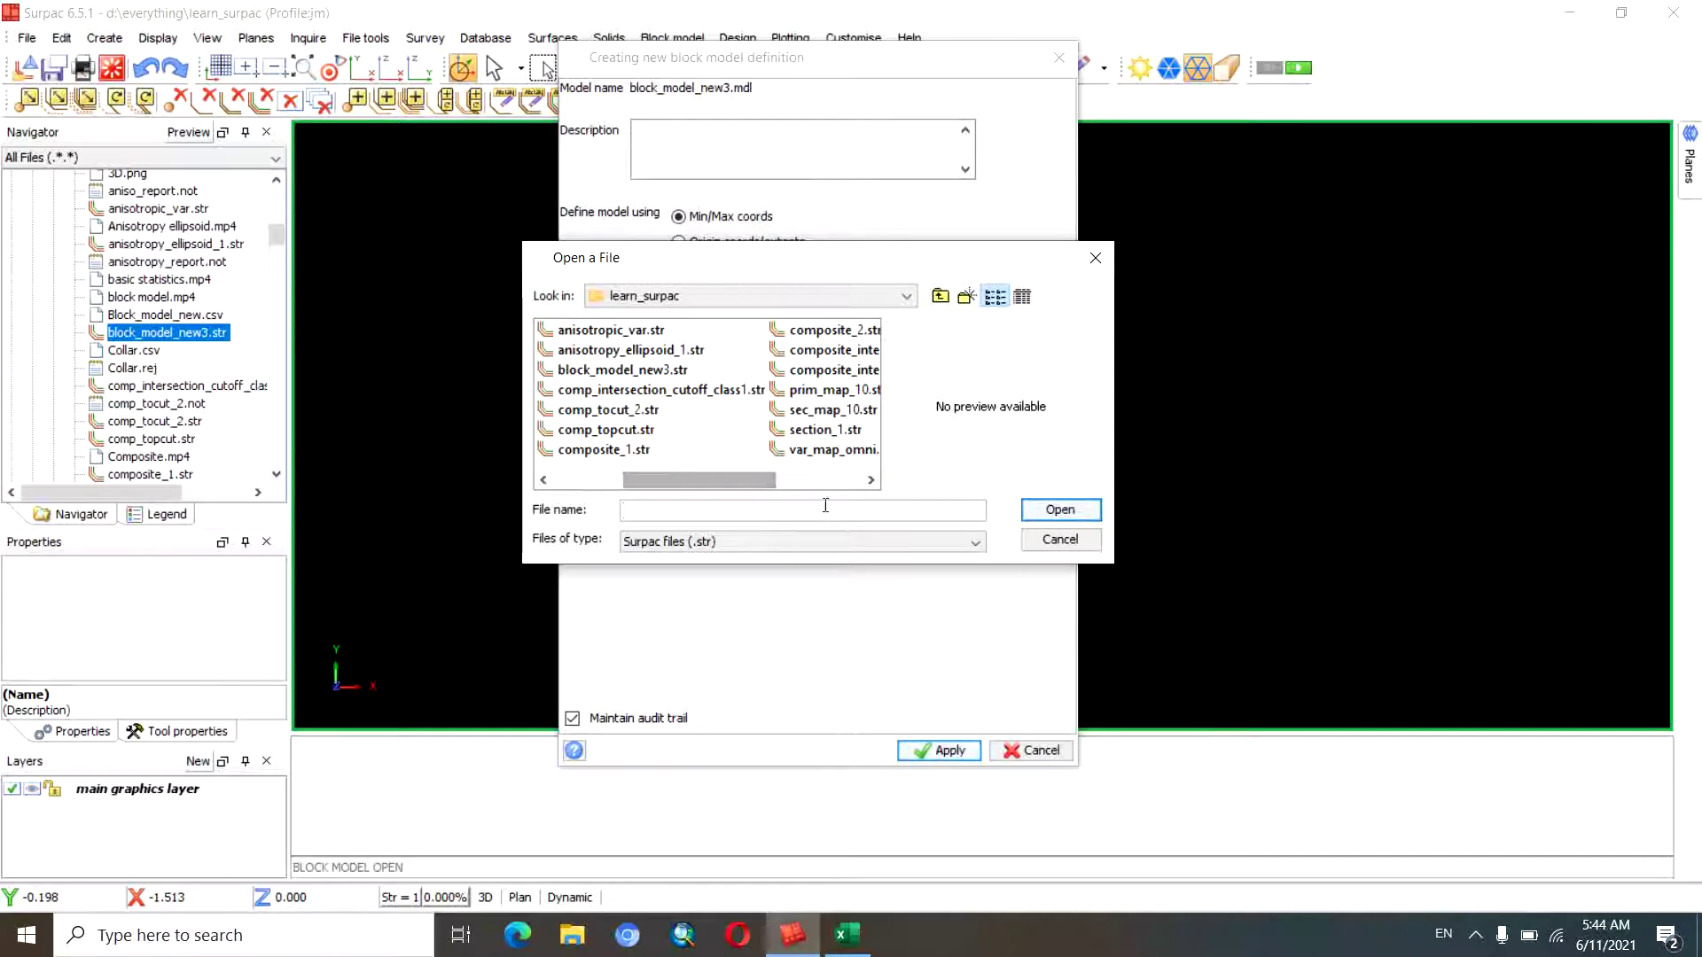
{"action": "left_click", "coordinate": [870, 479]}
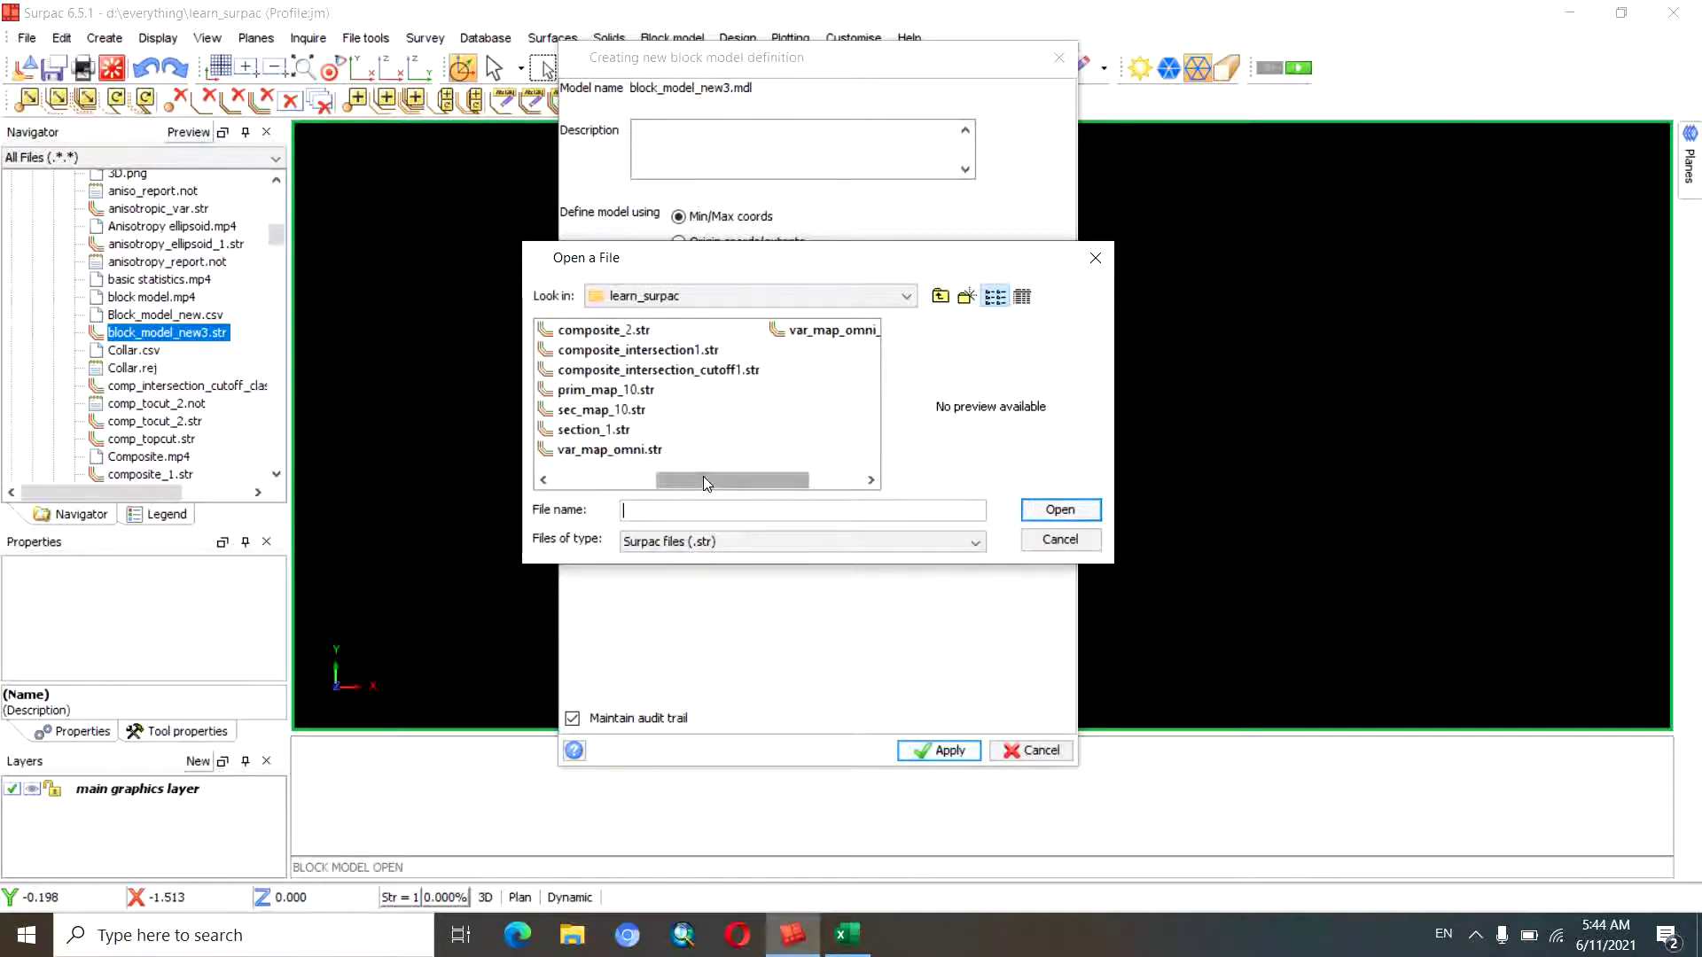
{"action": "left_click", "coordinate": [543, 480]}
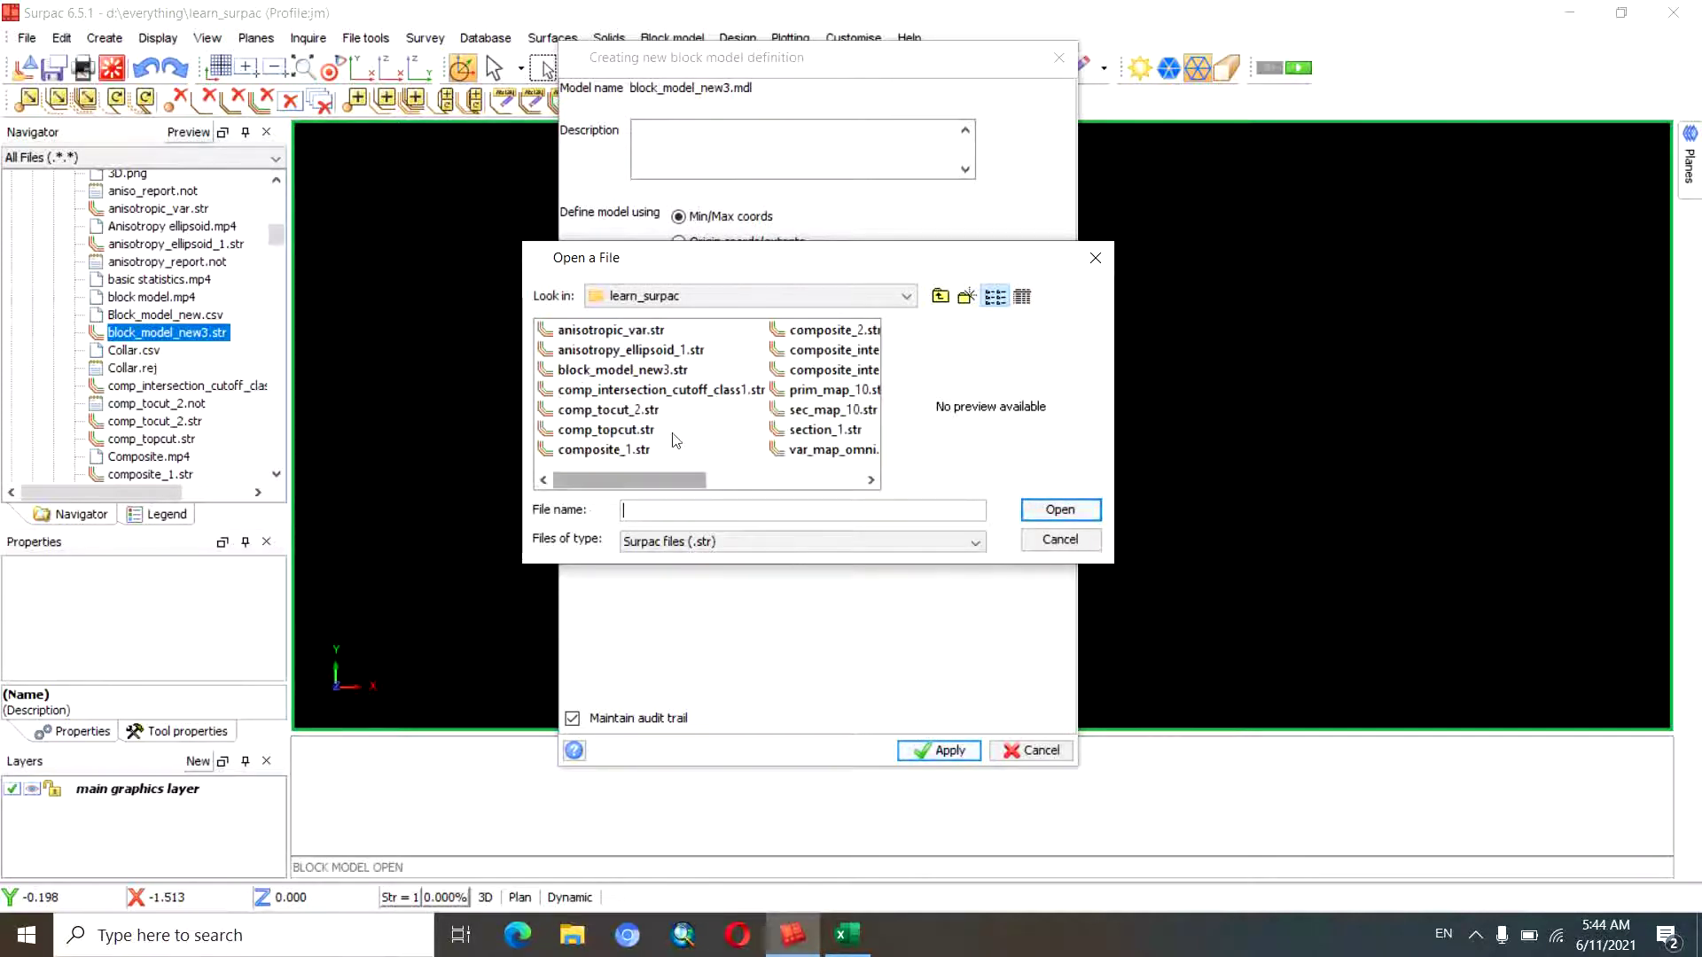
{"action": "left_click", "coordinate": [622, 370]}
{"action": "left_click", "coordinate": [1060, 510]}
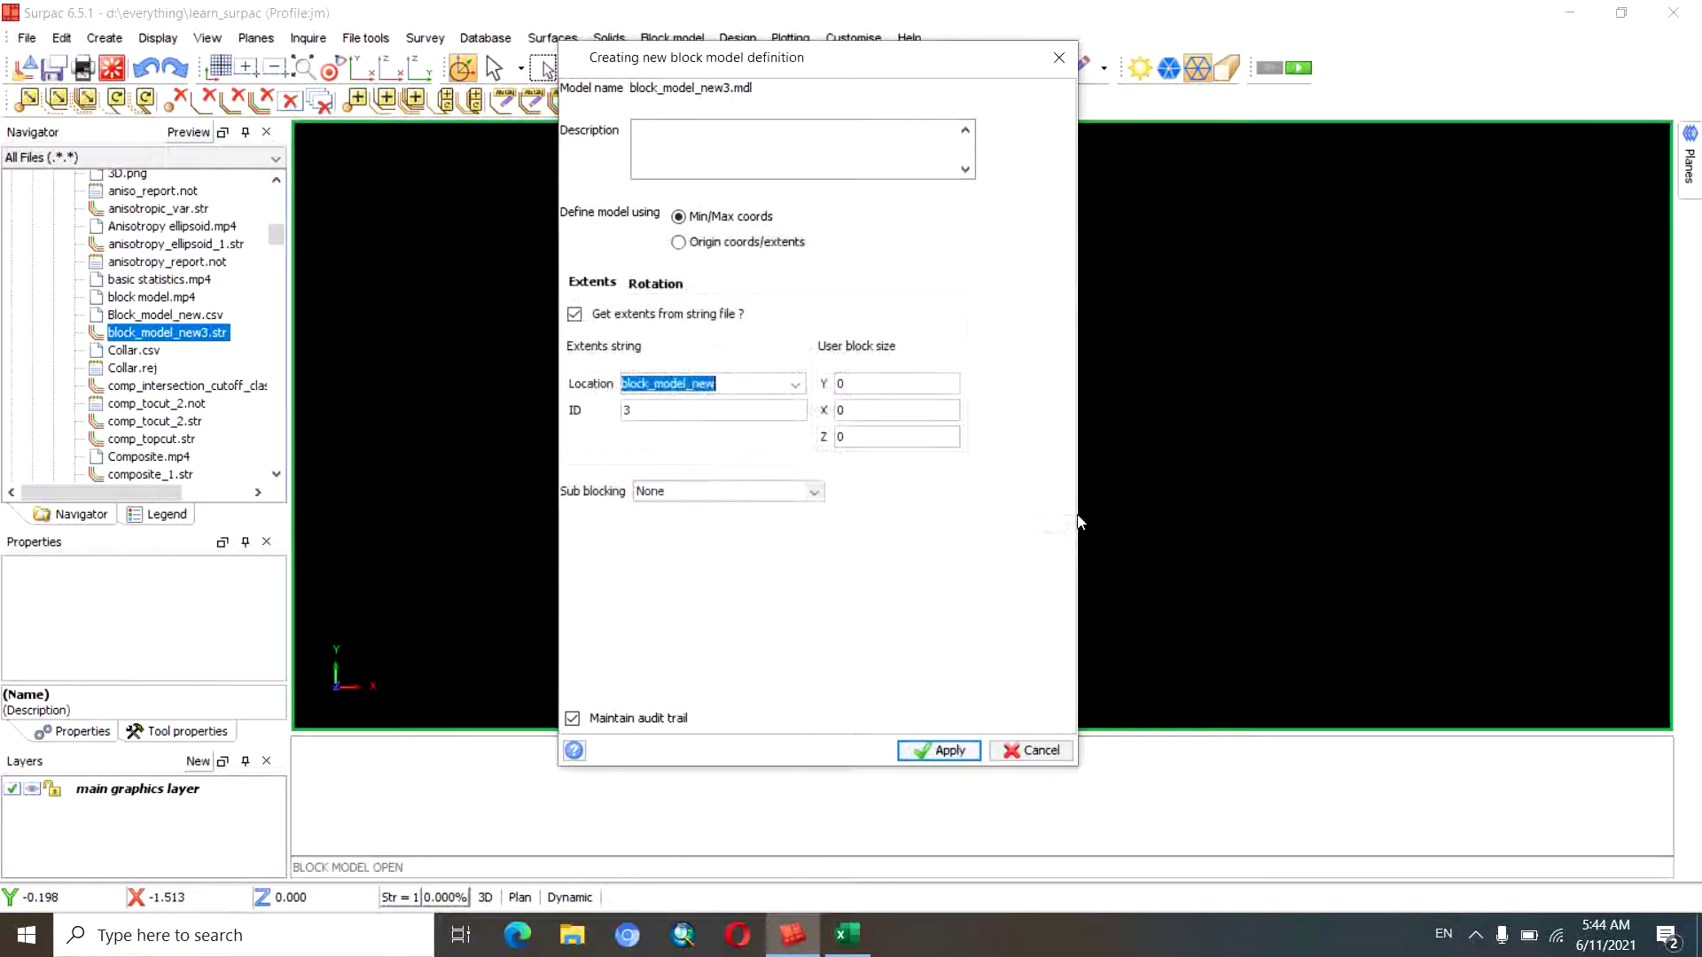
Set block size Z to 10 for 20×20×10 blocks, choose Standard sub-blocking, and apply
{"action": "left_click", "coordinate": [745, 394]}
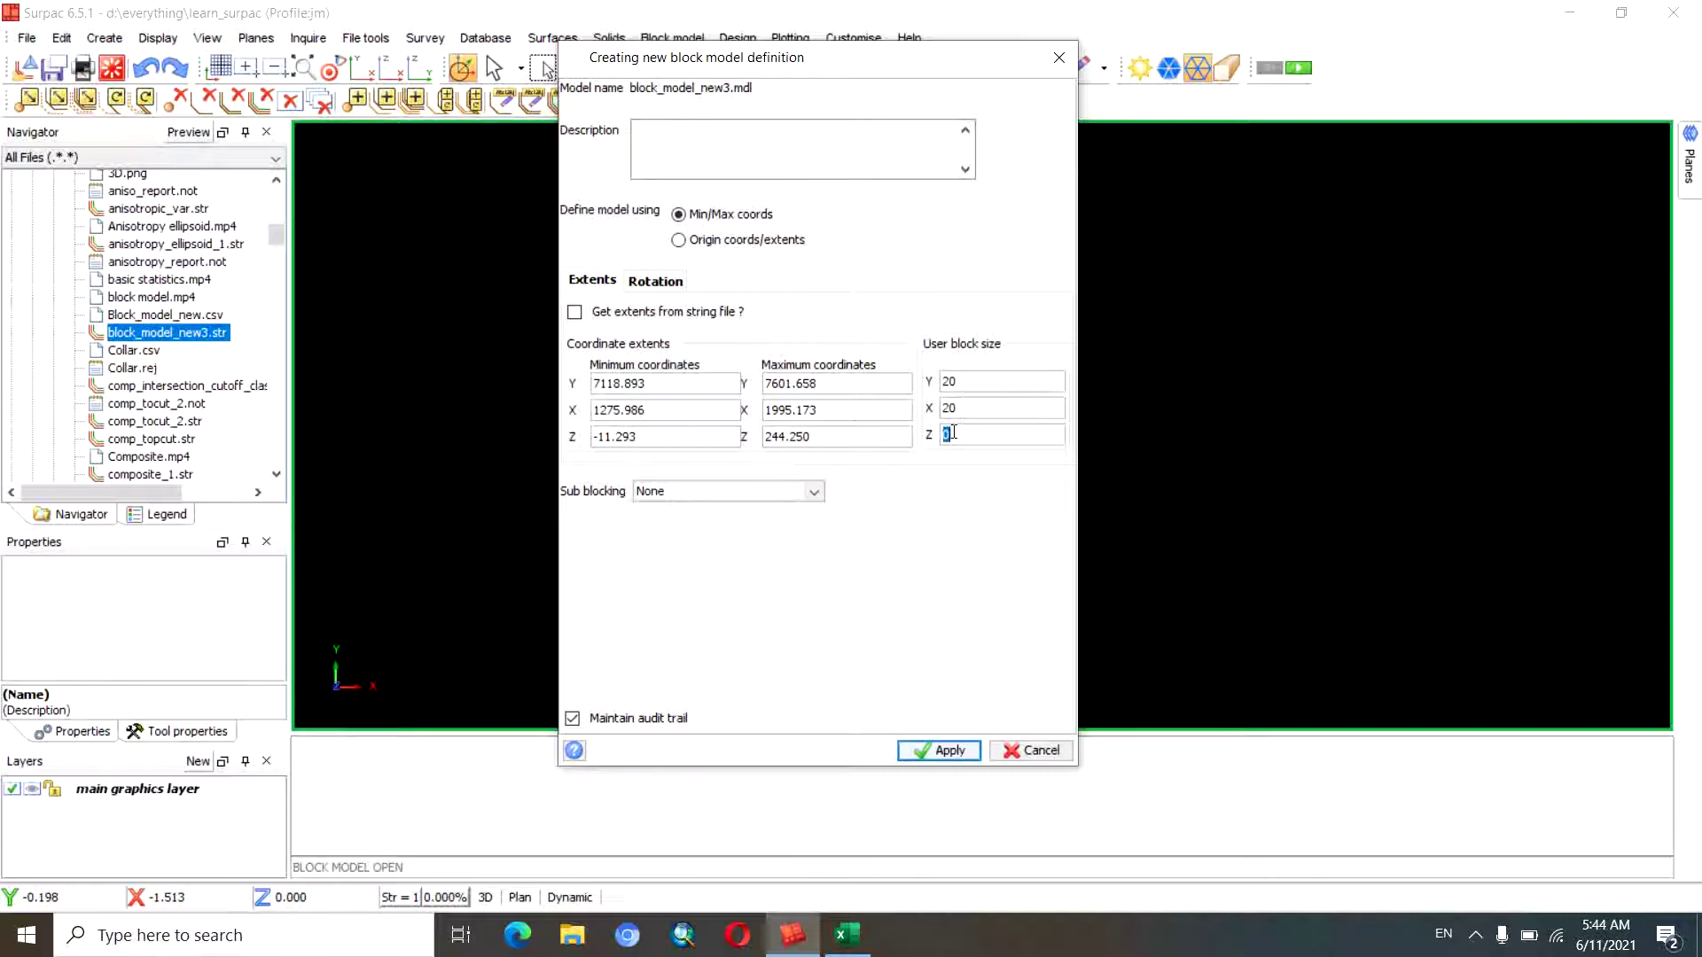
{"action": "type", "text": "10"}
{"action": "left_click", "coordinate": [815, 494]}
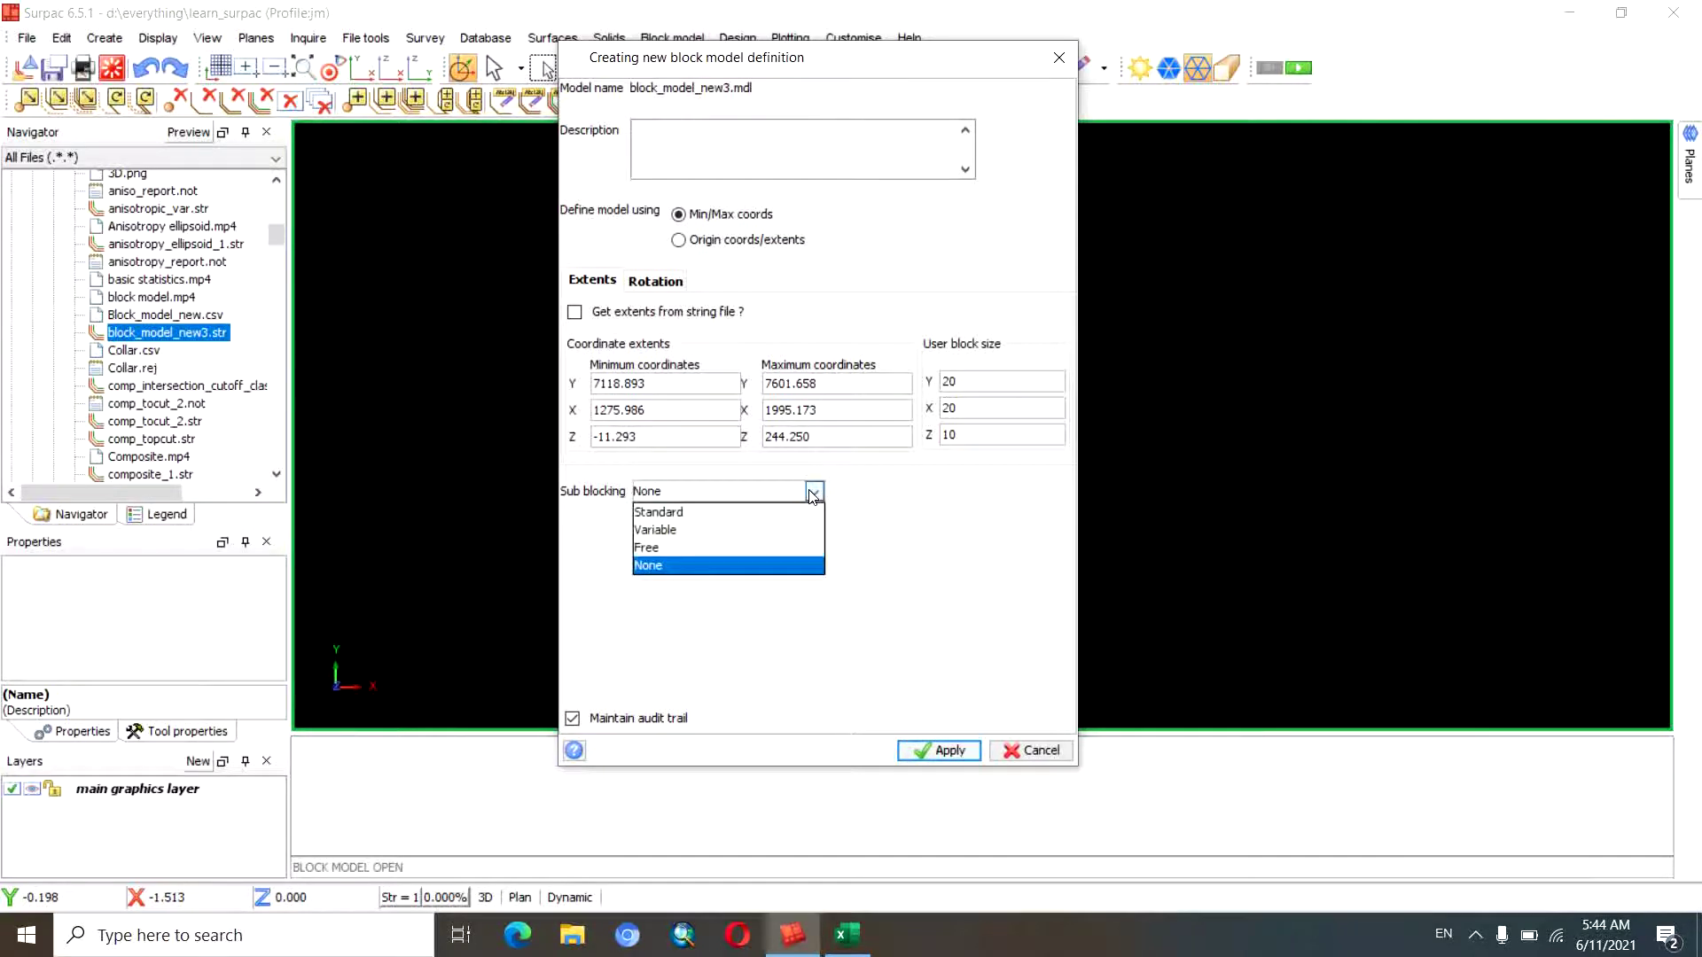
{"action": "left_click", "coordinate": [737, 508]}
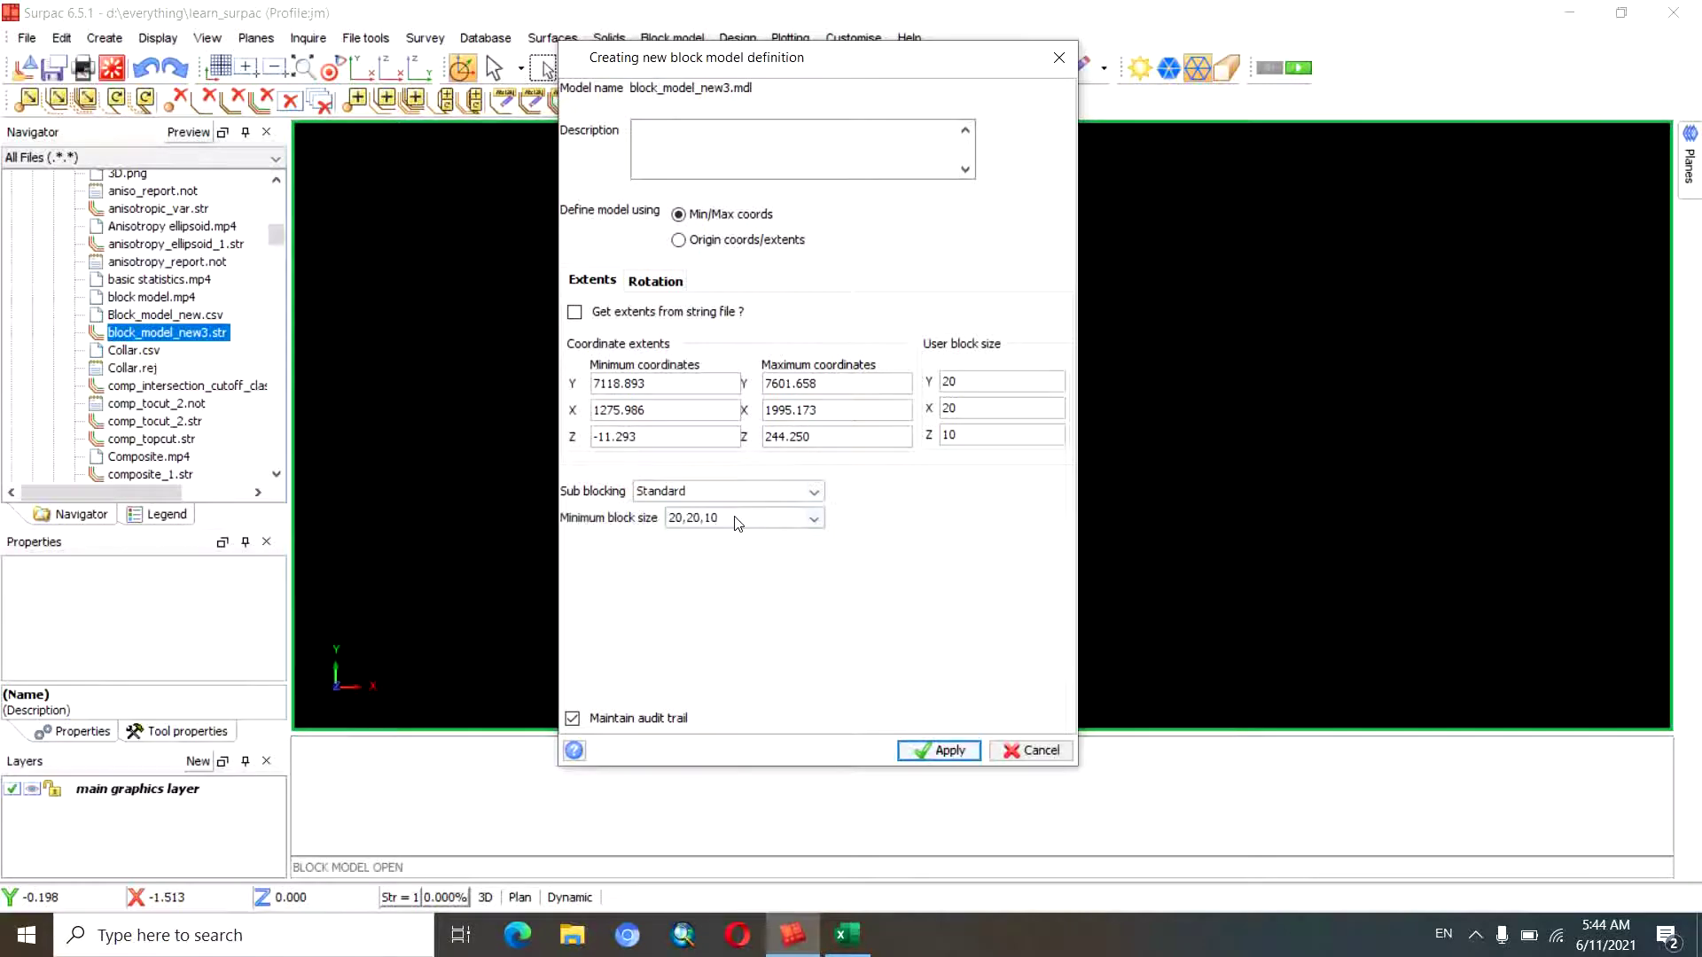
{"action": "left_click", "coordinate": [934, 753]}
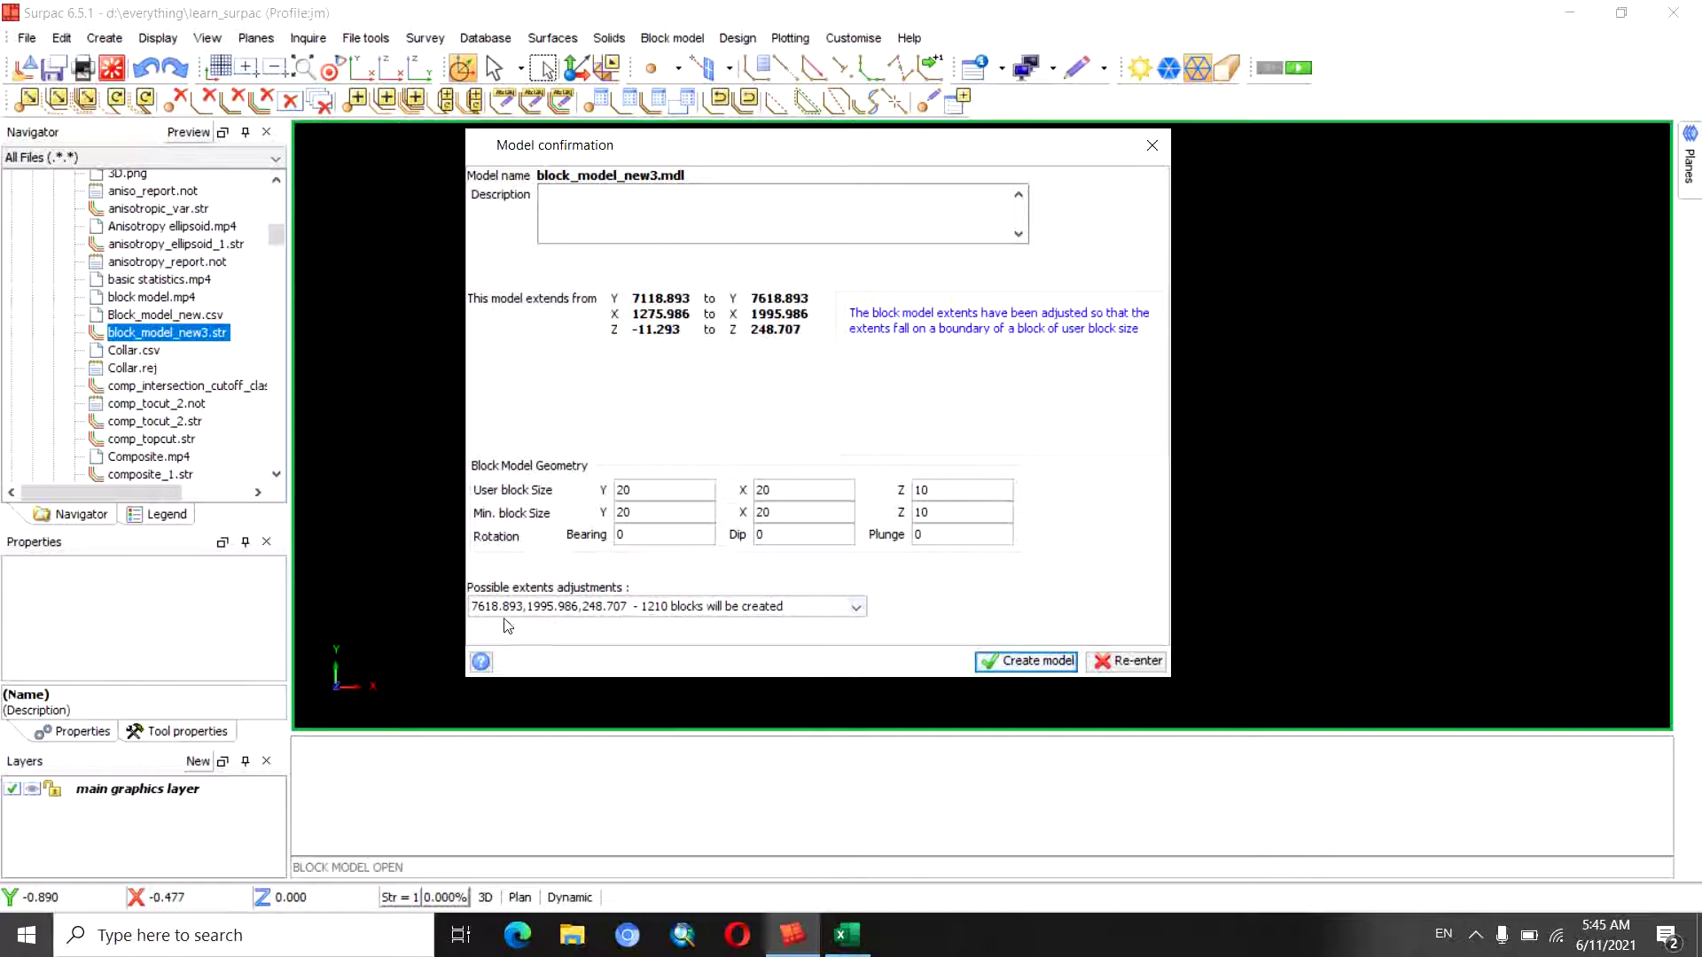
Keep the 1210-block extents option and create block_model_new3.mdl
{"action": "left_click", "coordinate": [644, 606]}
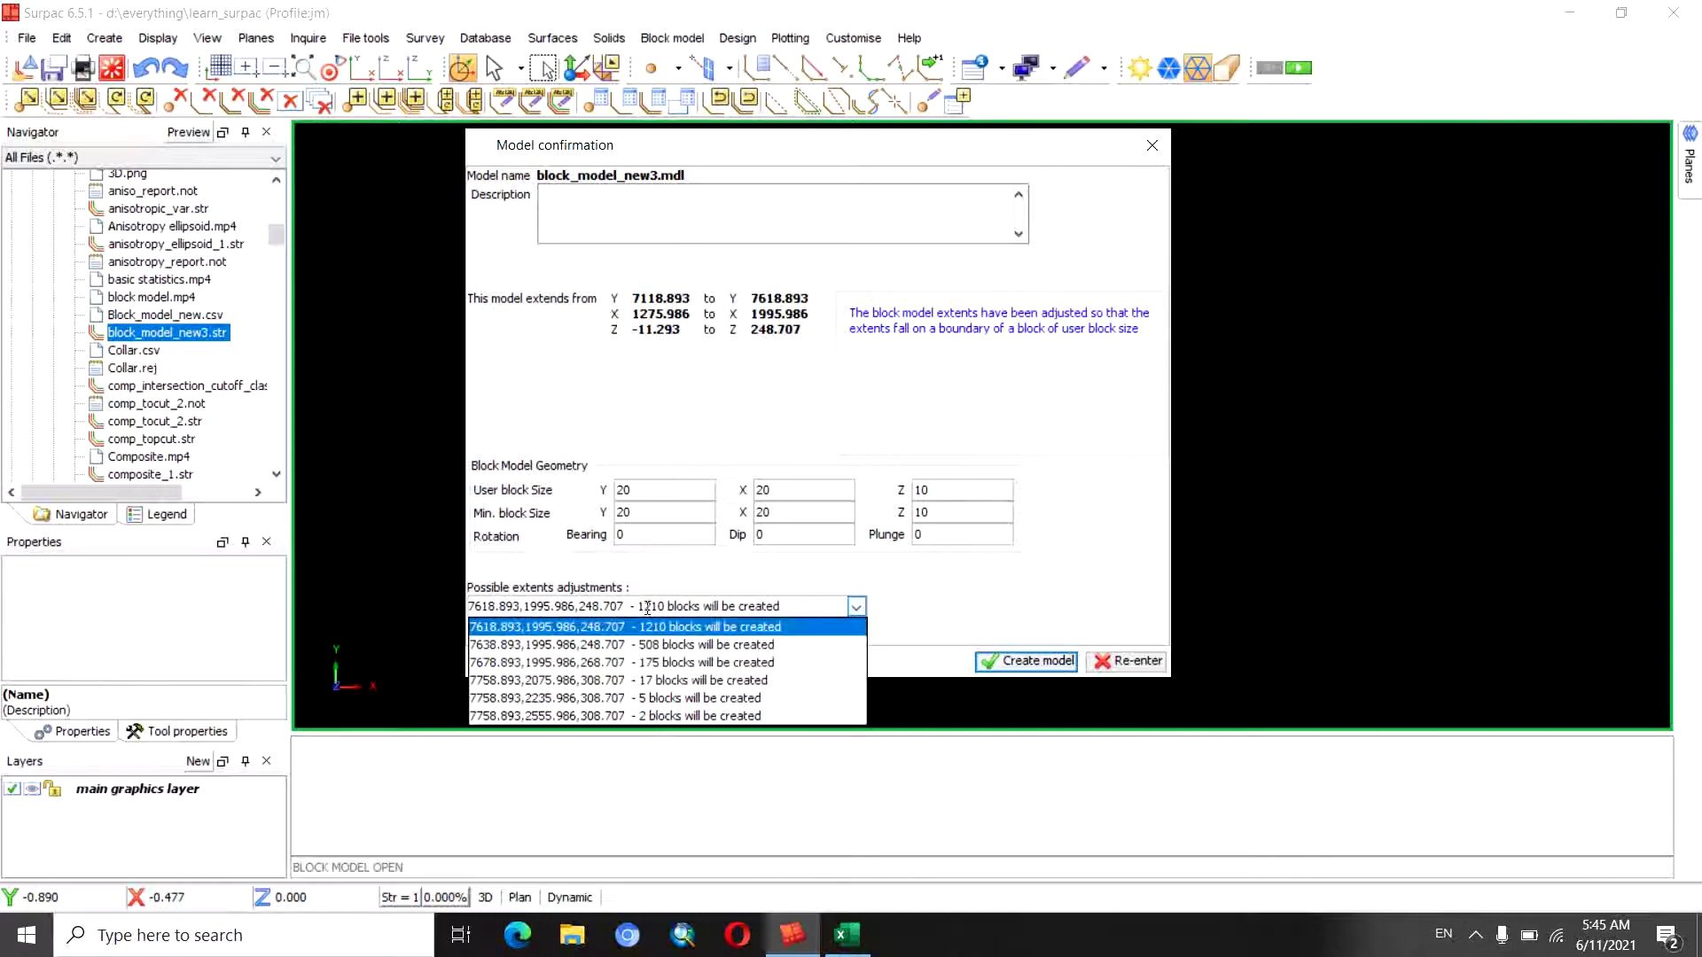
{"action": "left_click", "coordinate": [932, 581]}
{"action": "left_click", "coordinate": [984, 660]}
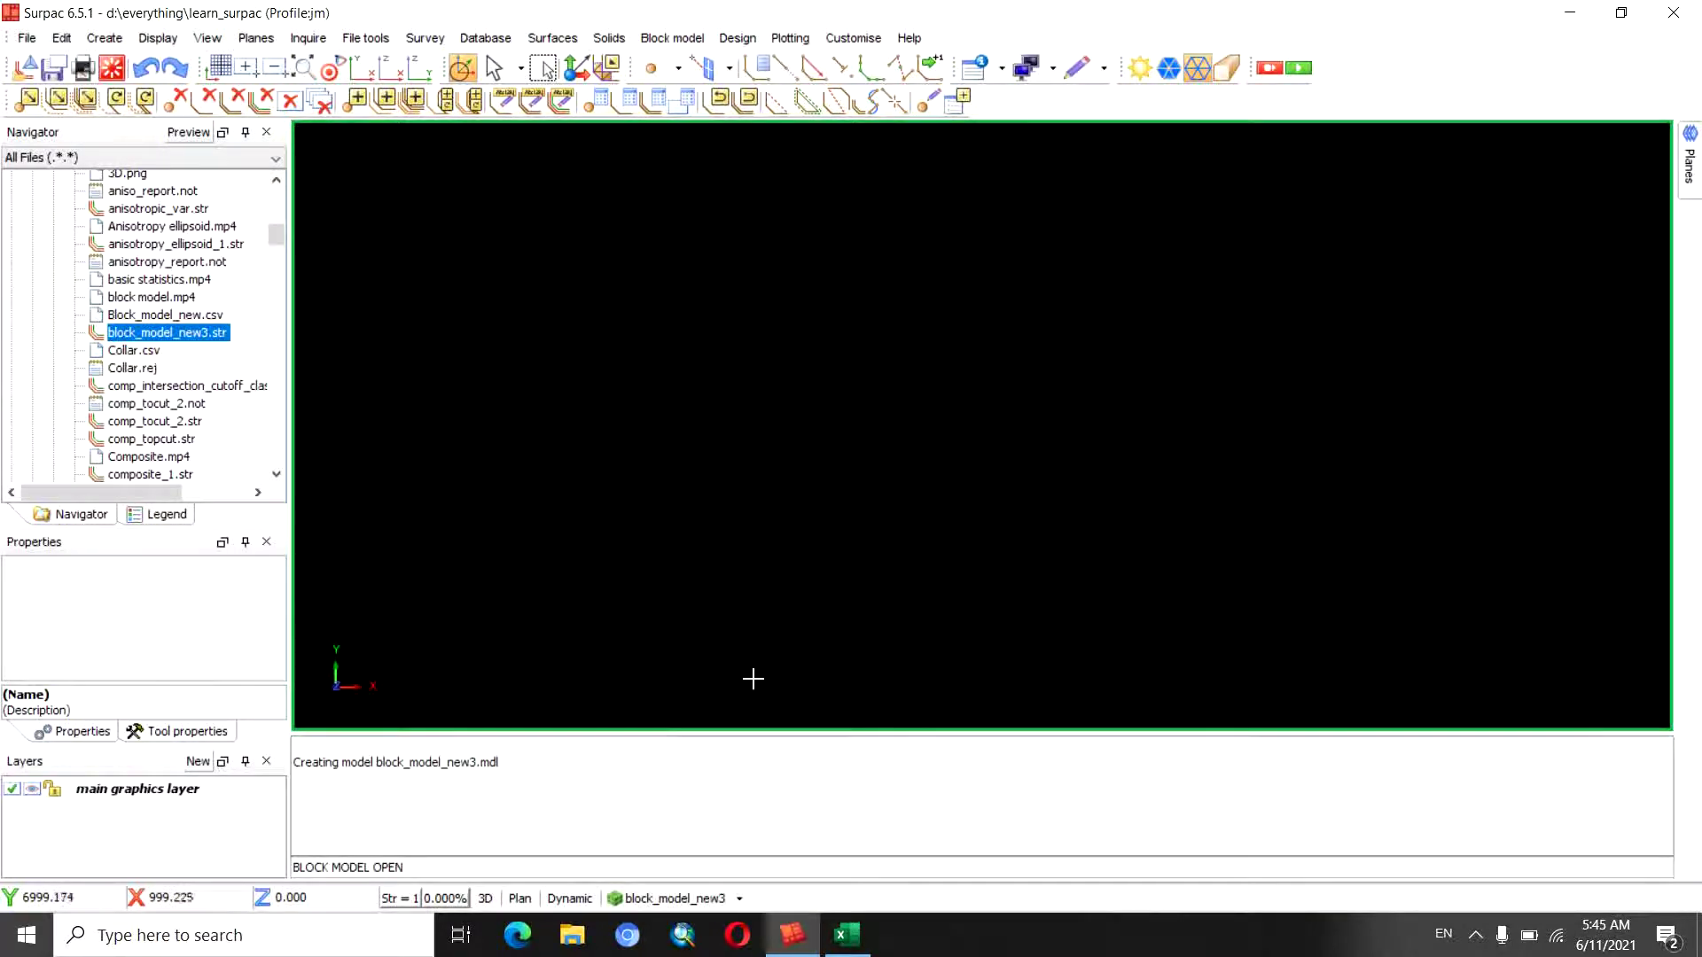
Display block_model_new3 as a block grid and orbit it from several angles
{"action": "left_click", "coordinate": [731, 901]}
{"action": "left_click", "coordinate": [673, 688]}
{"action": "left_click", "coordinate": [891, 507]}
{"action": "mouse_move", "coordinate": [1253, 550]}
{"action": "left_mouse_down"}
{"action": "mouse_move", "coordinate": [1196, 493]}
{"action": "mouse_move", "coordinate": [1020, 485]}
{"action": "mouse_move", "coordinate": [1018, 506]}
{"action": "left_mouse_up"}
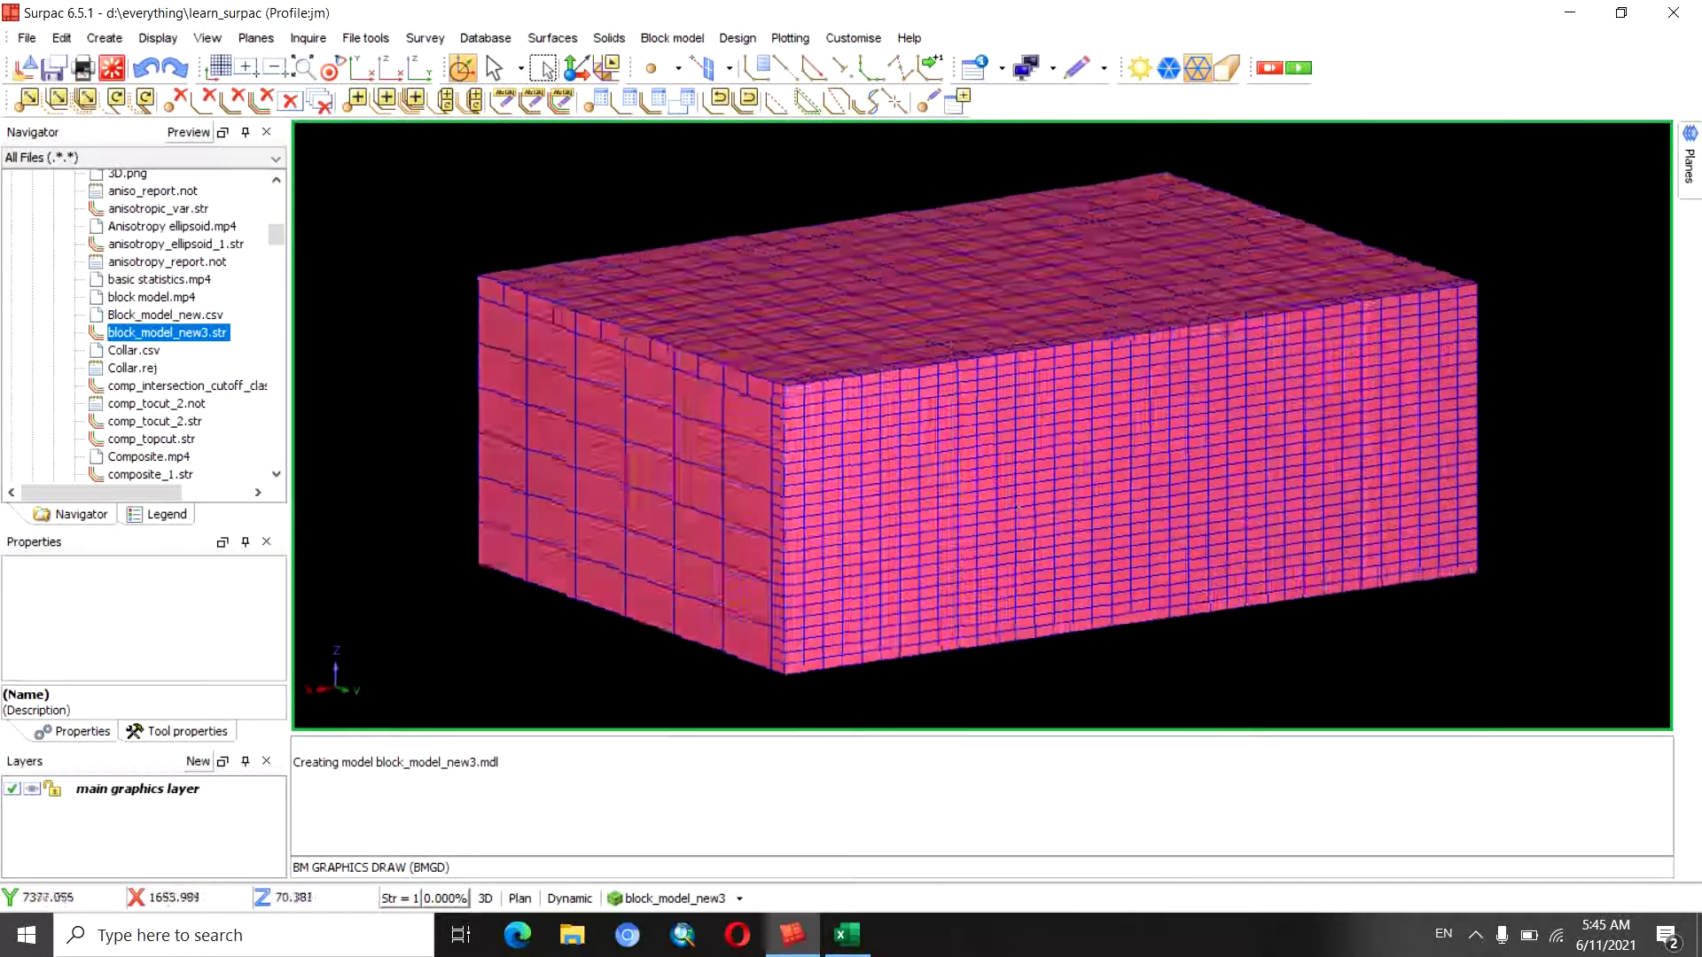
{"action": "mouse_move", "coordinate": [1019, 506]}
{"action": "left_mouse_down"}
{"action": "mouse_move", "coordinate": [1054, 458]}
{"action": "mouse_move", "coordinate": [935, 432]}
{"action": "left_mouse_up"}
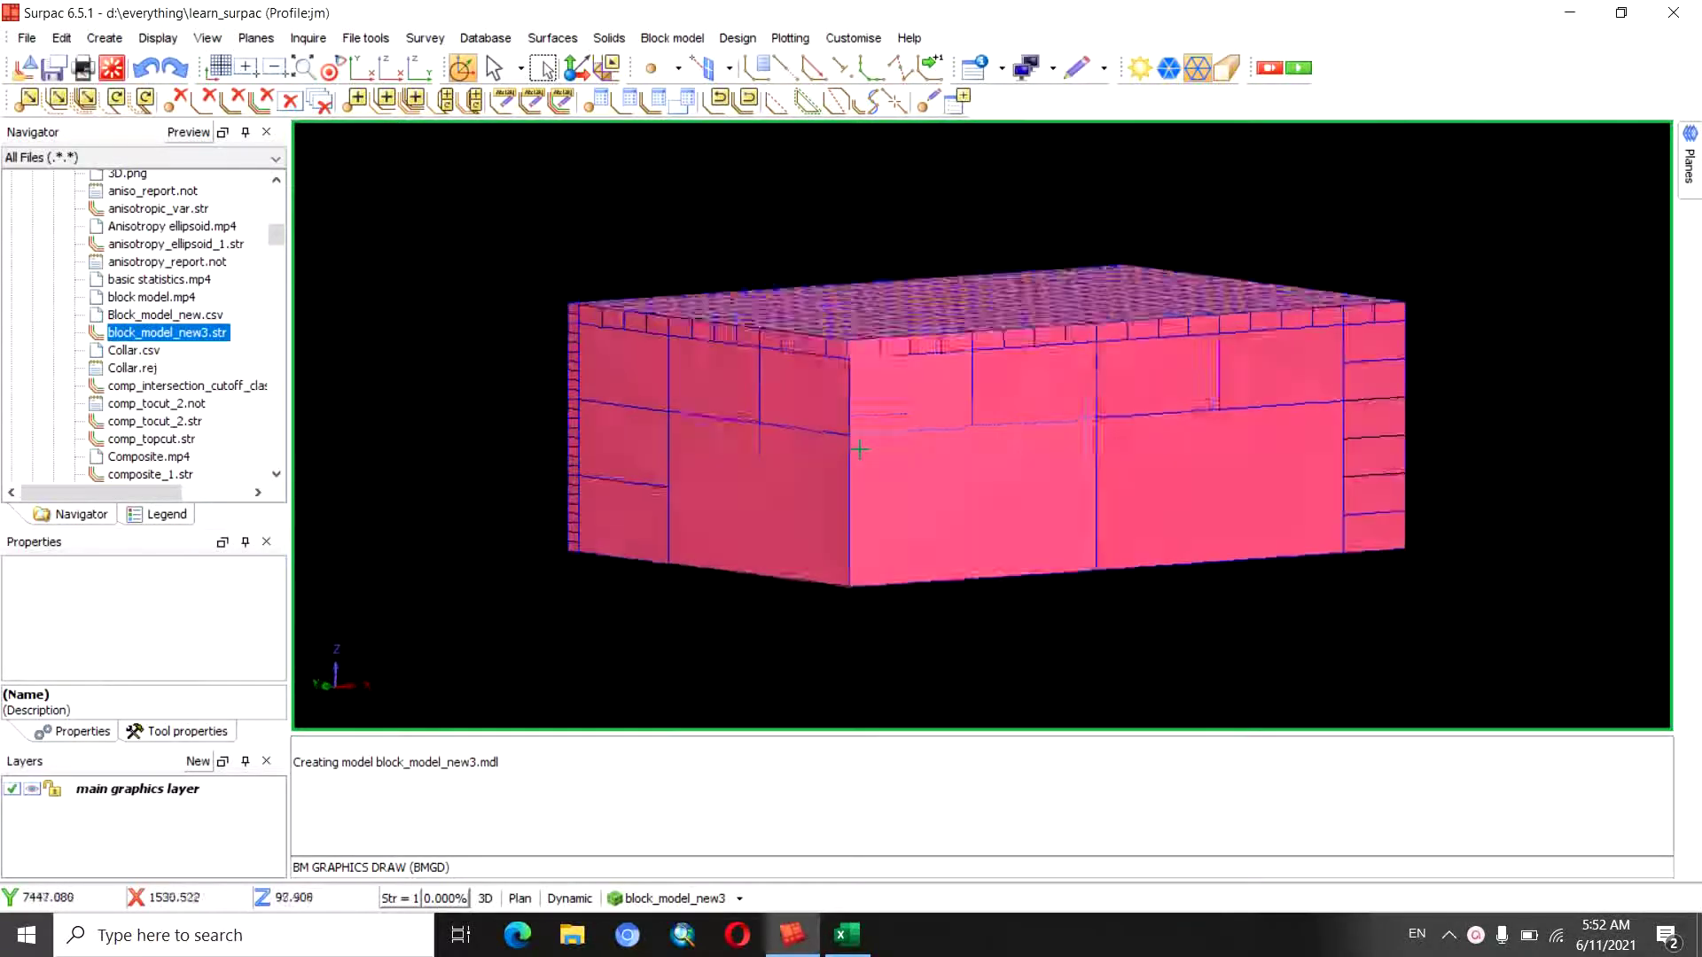
{"action": "mouse_move", "coordinate": [790, 451]}
{"action": "left_mouse_down"}
{"action": "mouse_move", "coordinate": [852, 456]}
{"action": "mouse_move", "coordinate": [784, 393]}
{"action": "left_mouse_up"}
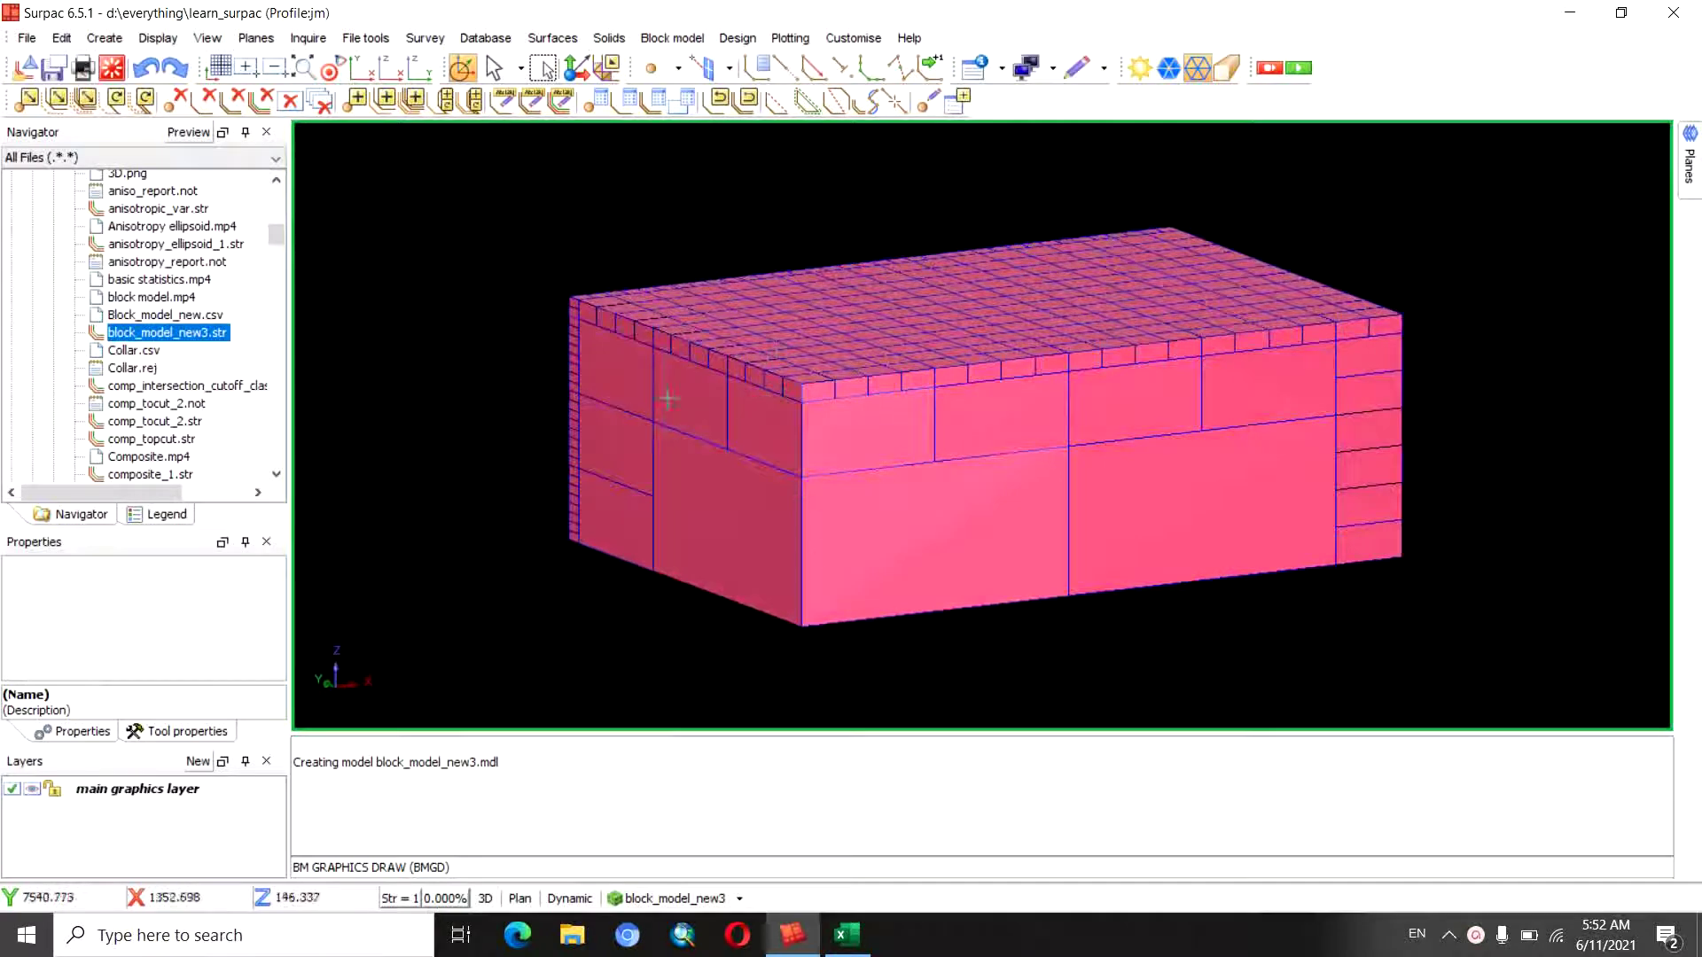
{"action": "left_click_drag", "start_coordinate": [754, 556], "coordinate": [905, 501]}
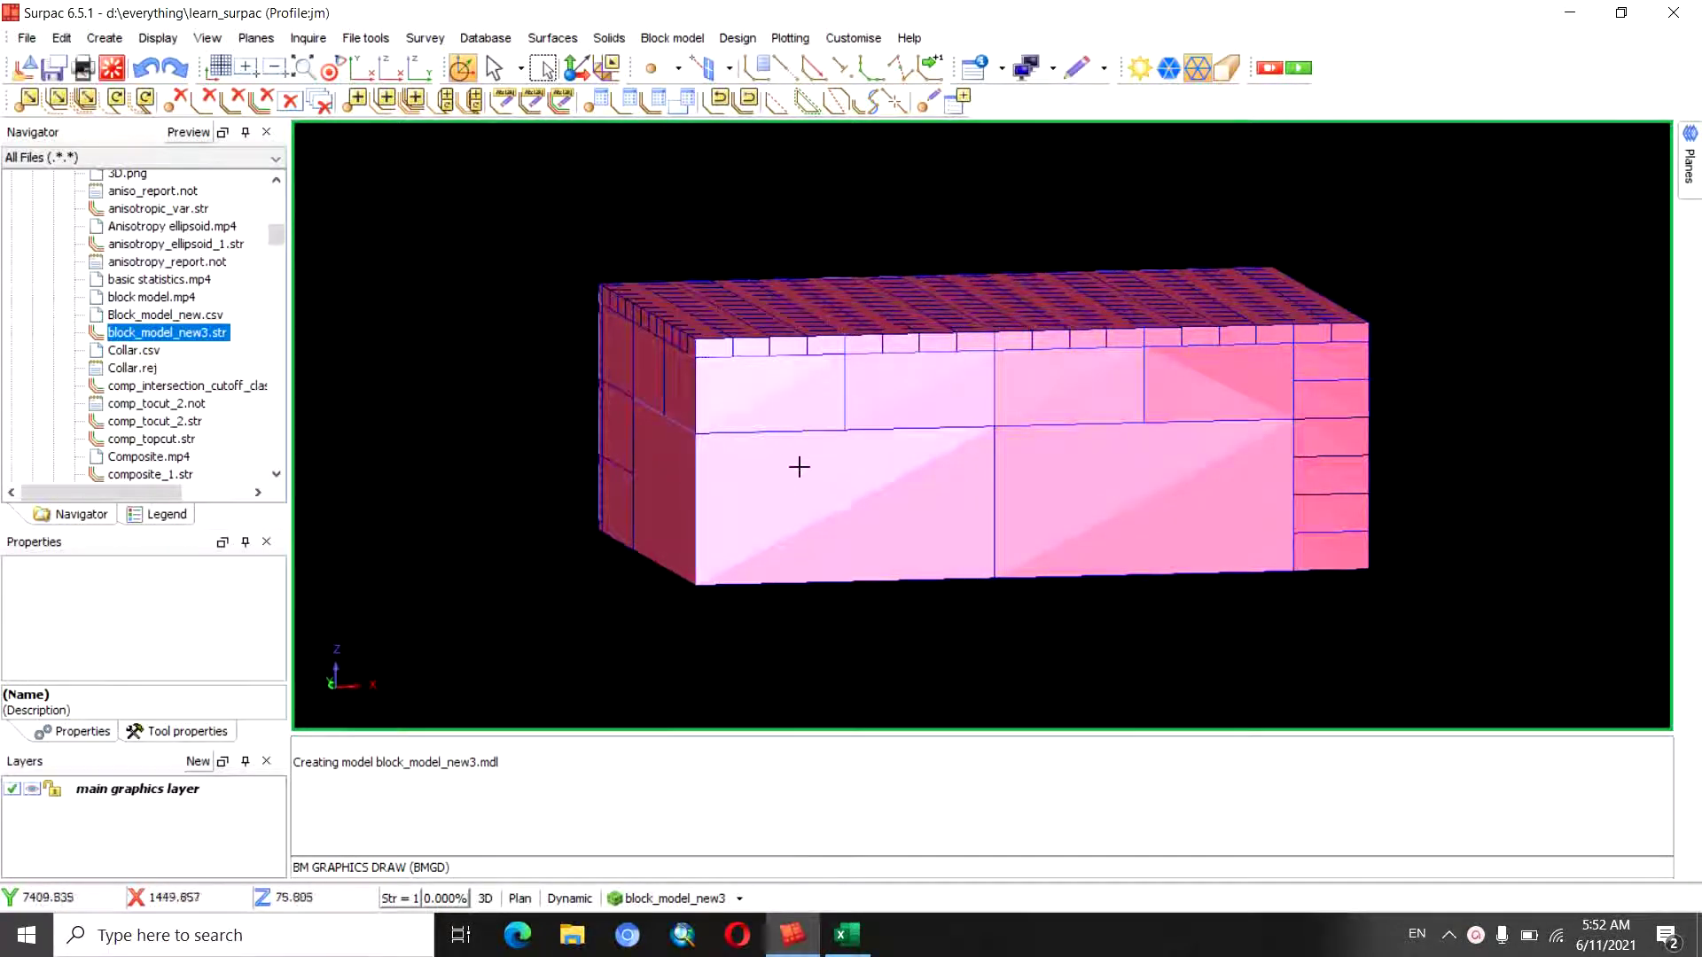
{"action": "mouse_move", "coordinate": [797, 467]}
{"action": "left_mouse_down"}
{"action": "mouse_move", "coordinate": [759, 471]}
{"action": "mouse_move", "coordinate": [703, 429]}
{"action": "left_mouse_up"}
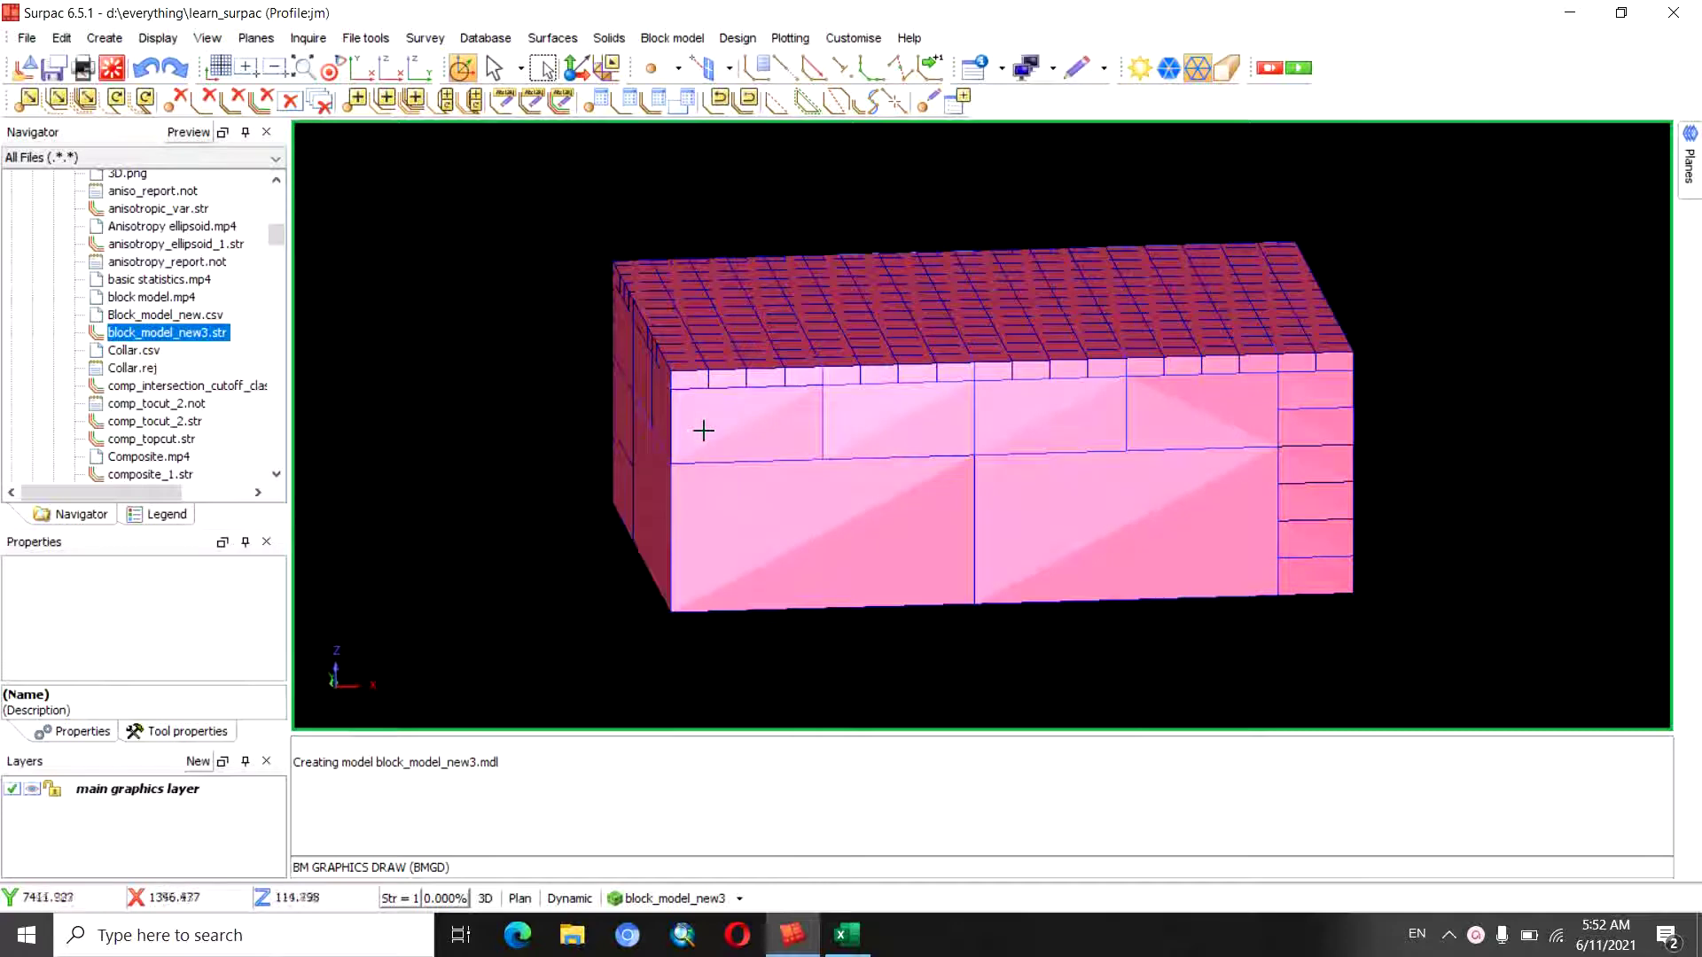
Start a new attribute named gold as a float with 2 decimals
{"action": "left_click", "coordinate": [667, 40]}
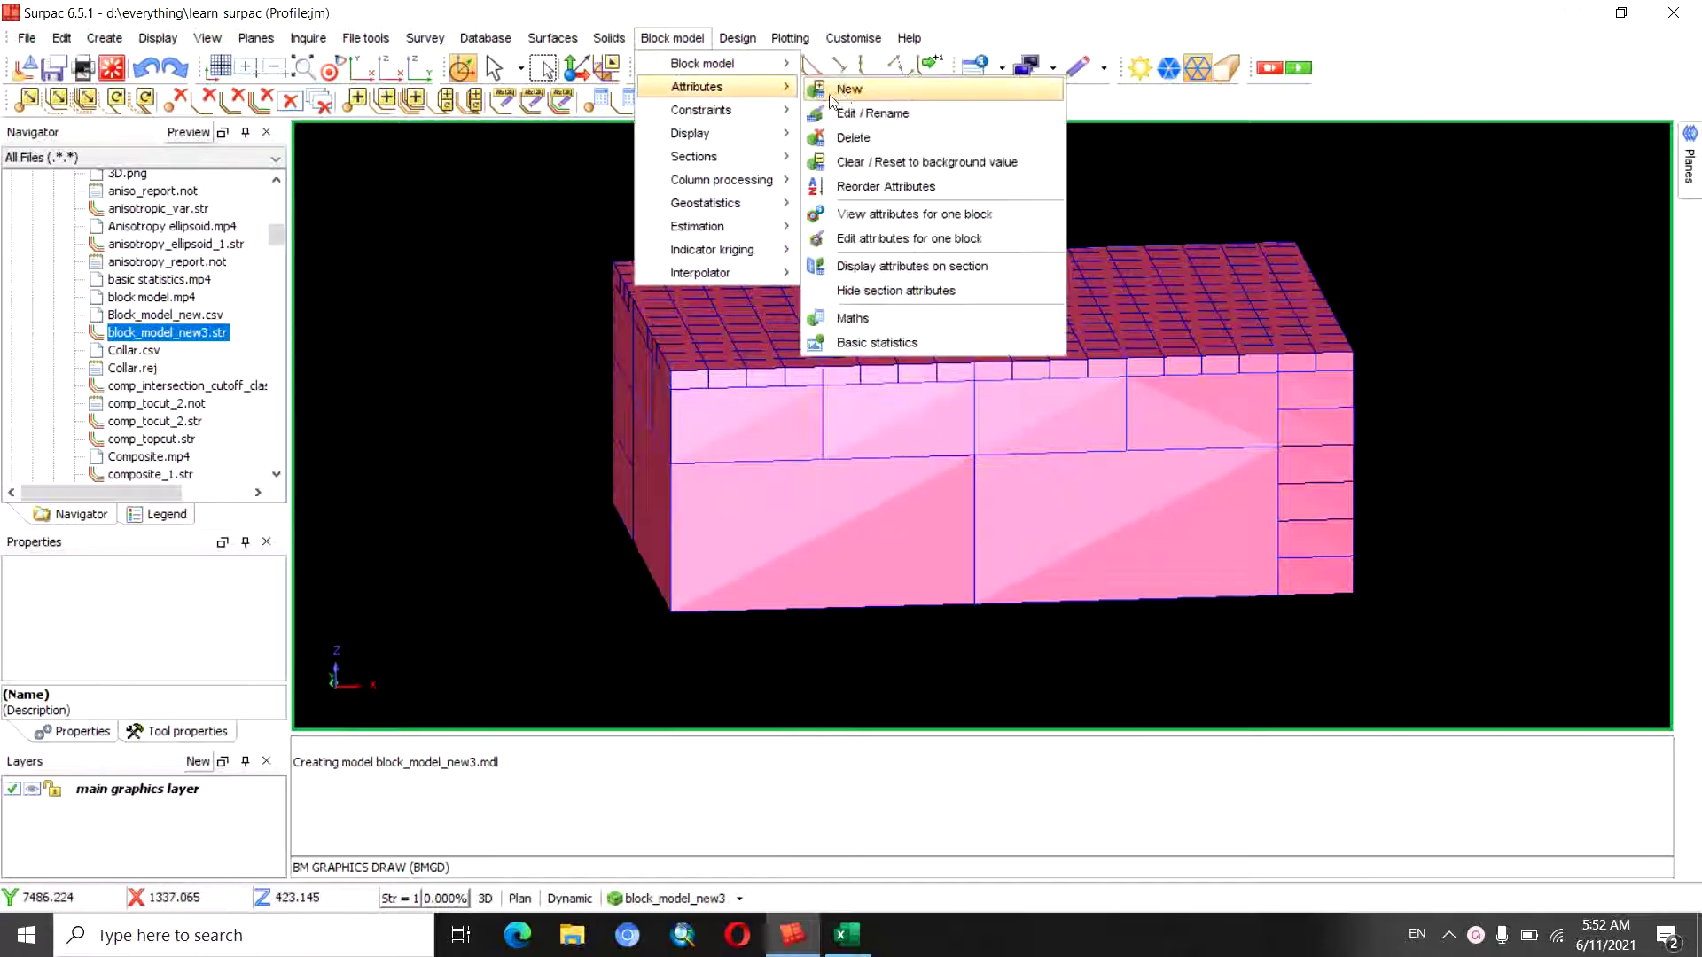
{"action": "mouse_move", "coordinate": [696, 87]}
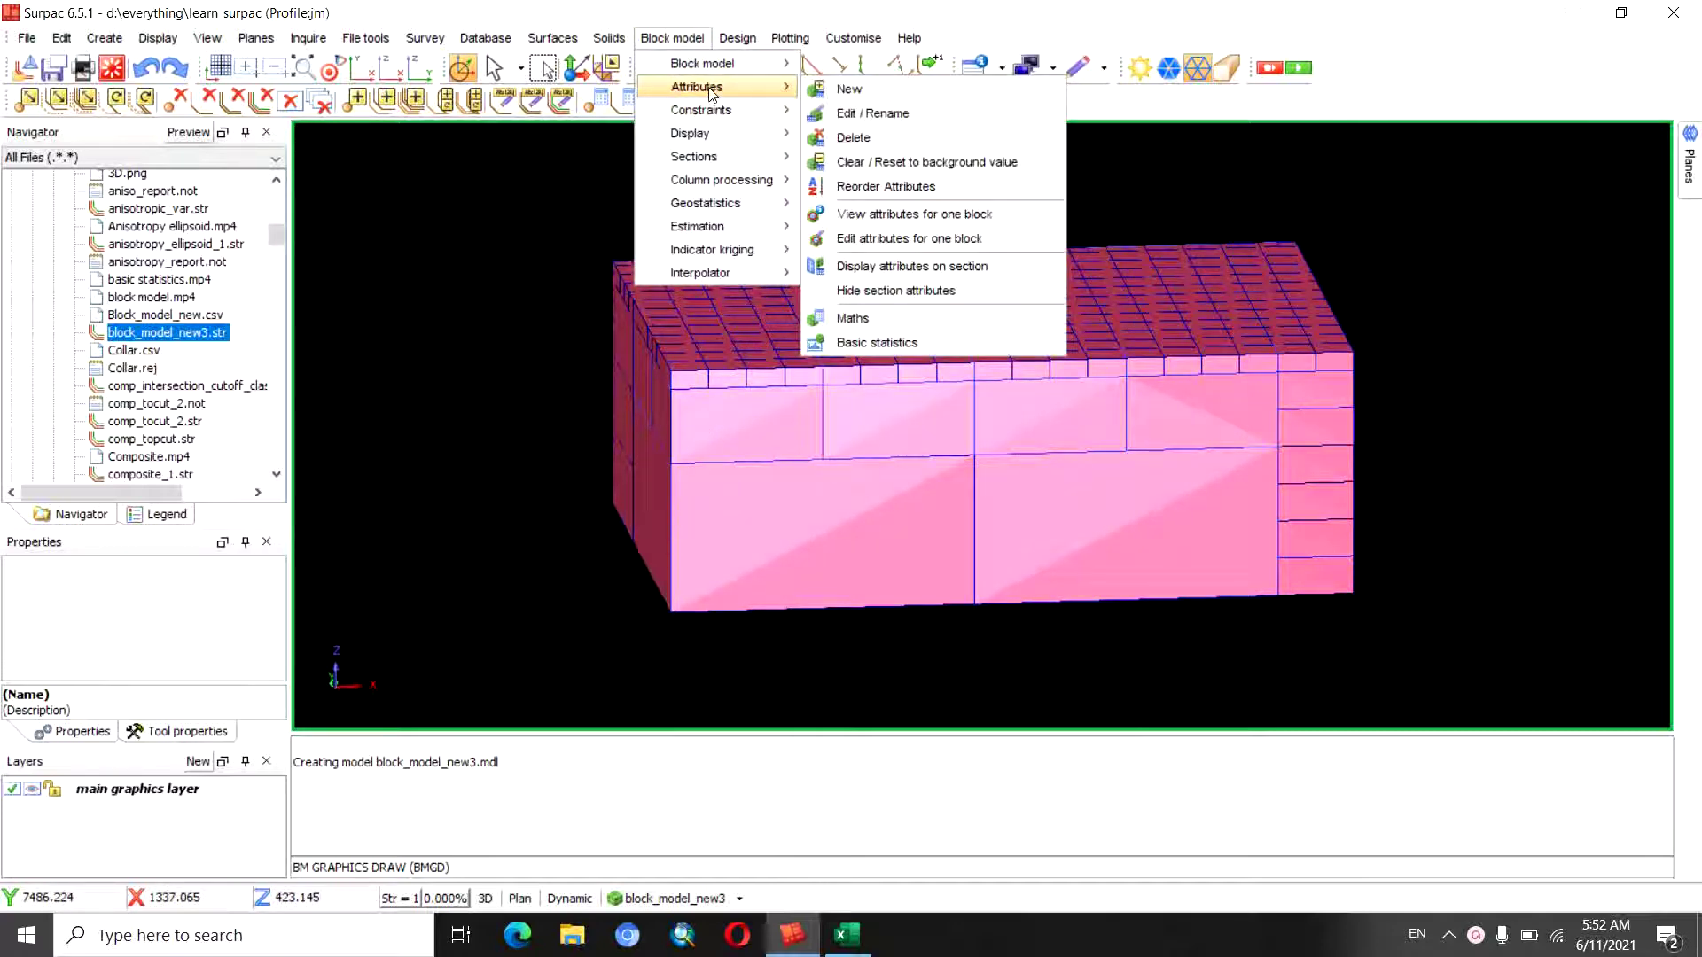
{"action": "left_click", "coordinate": [847, 89]}
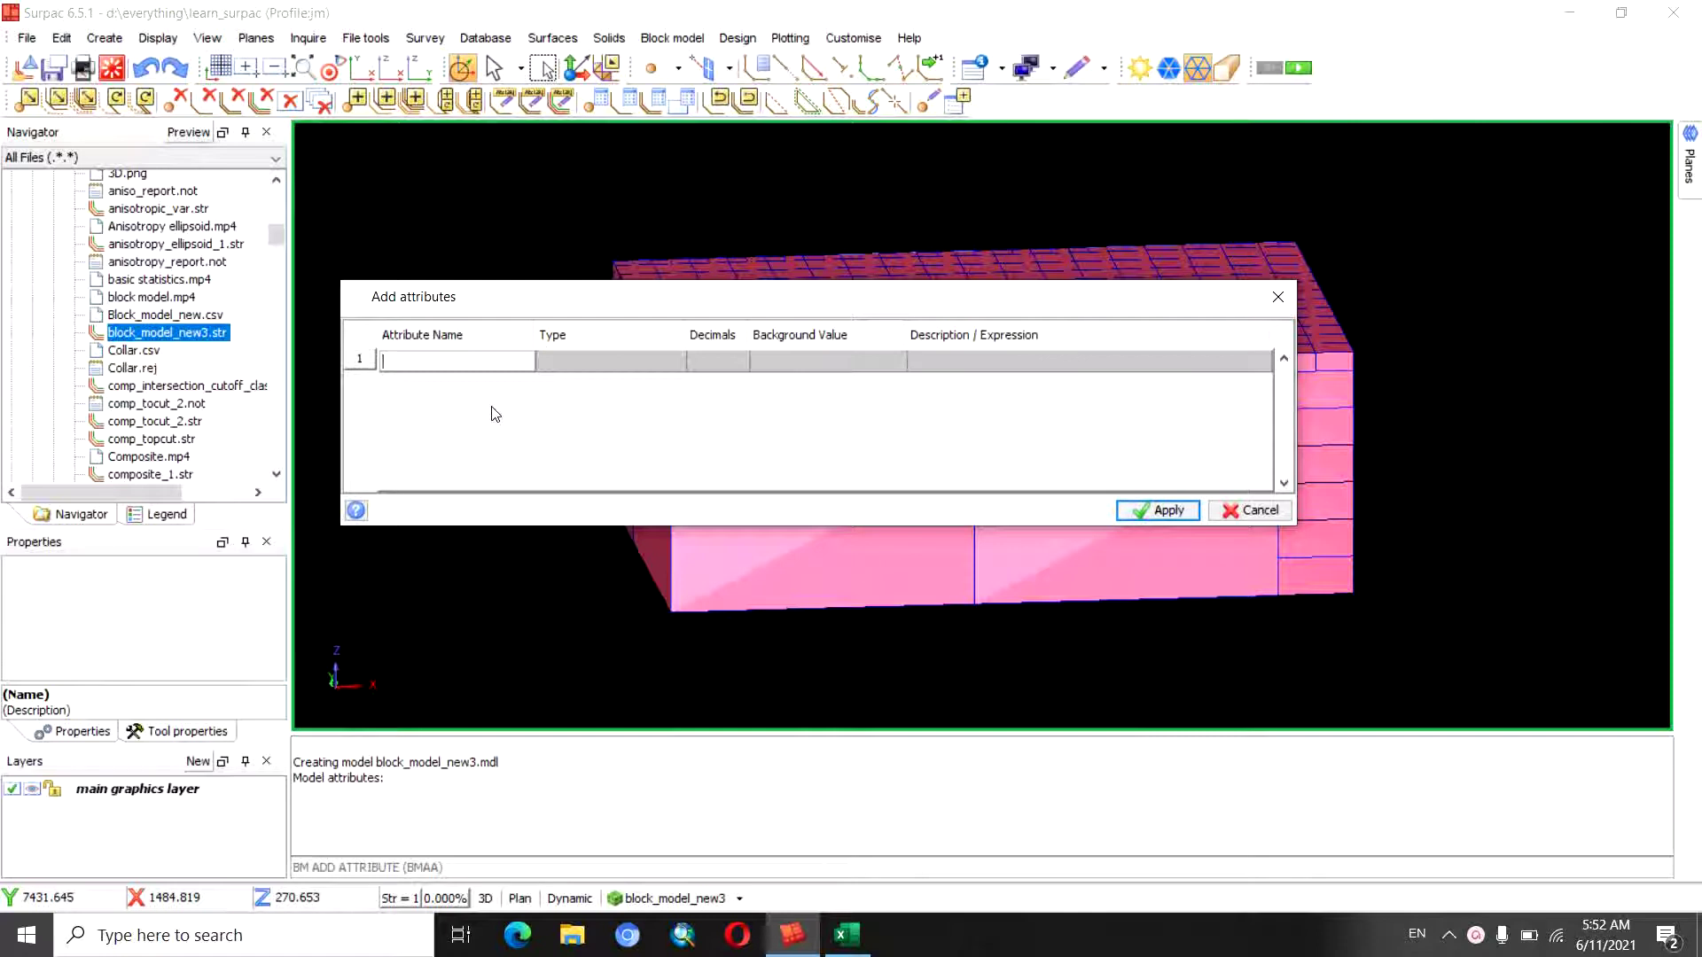
{"action": "type", "text": "gold"}
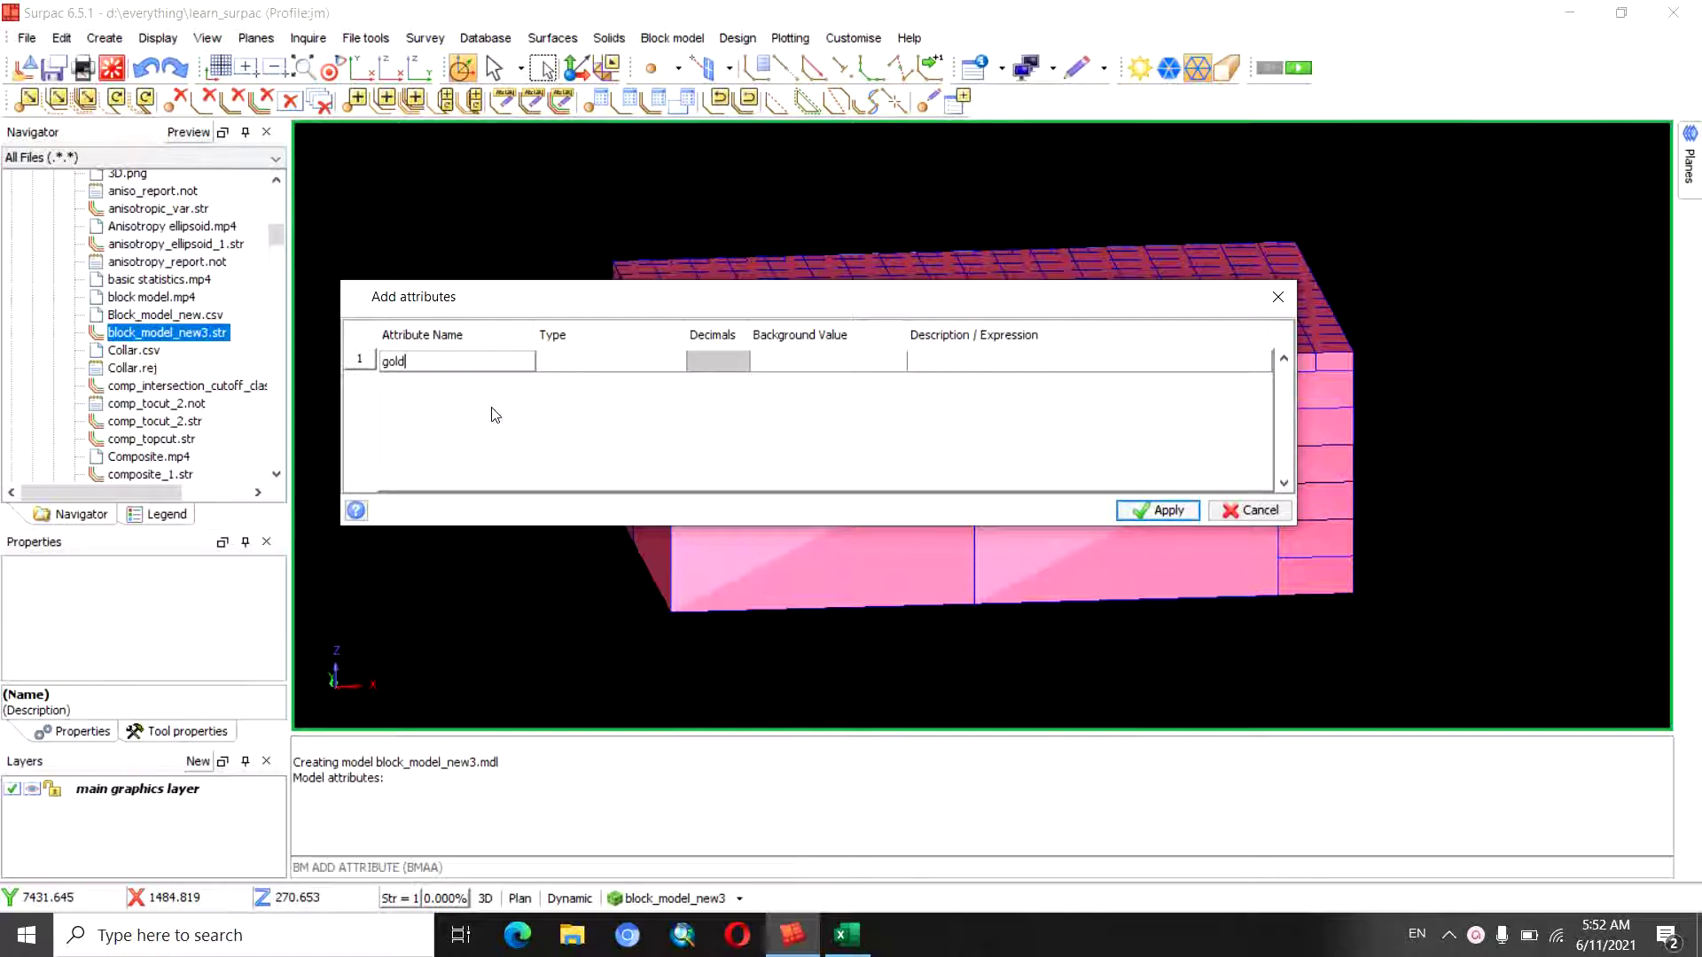
{"action": "left_click", "coordinate": [582, 361]}
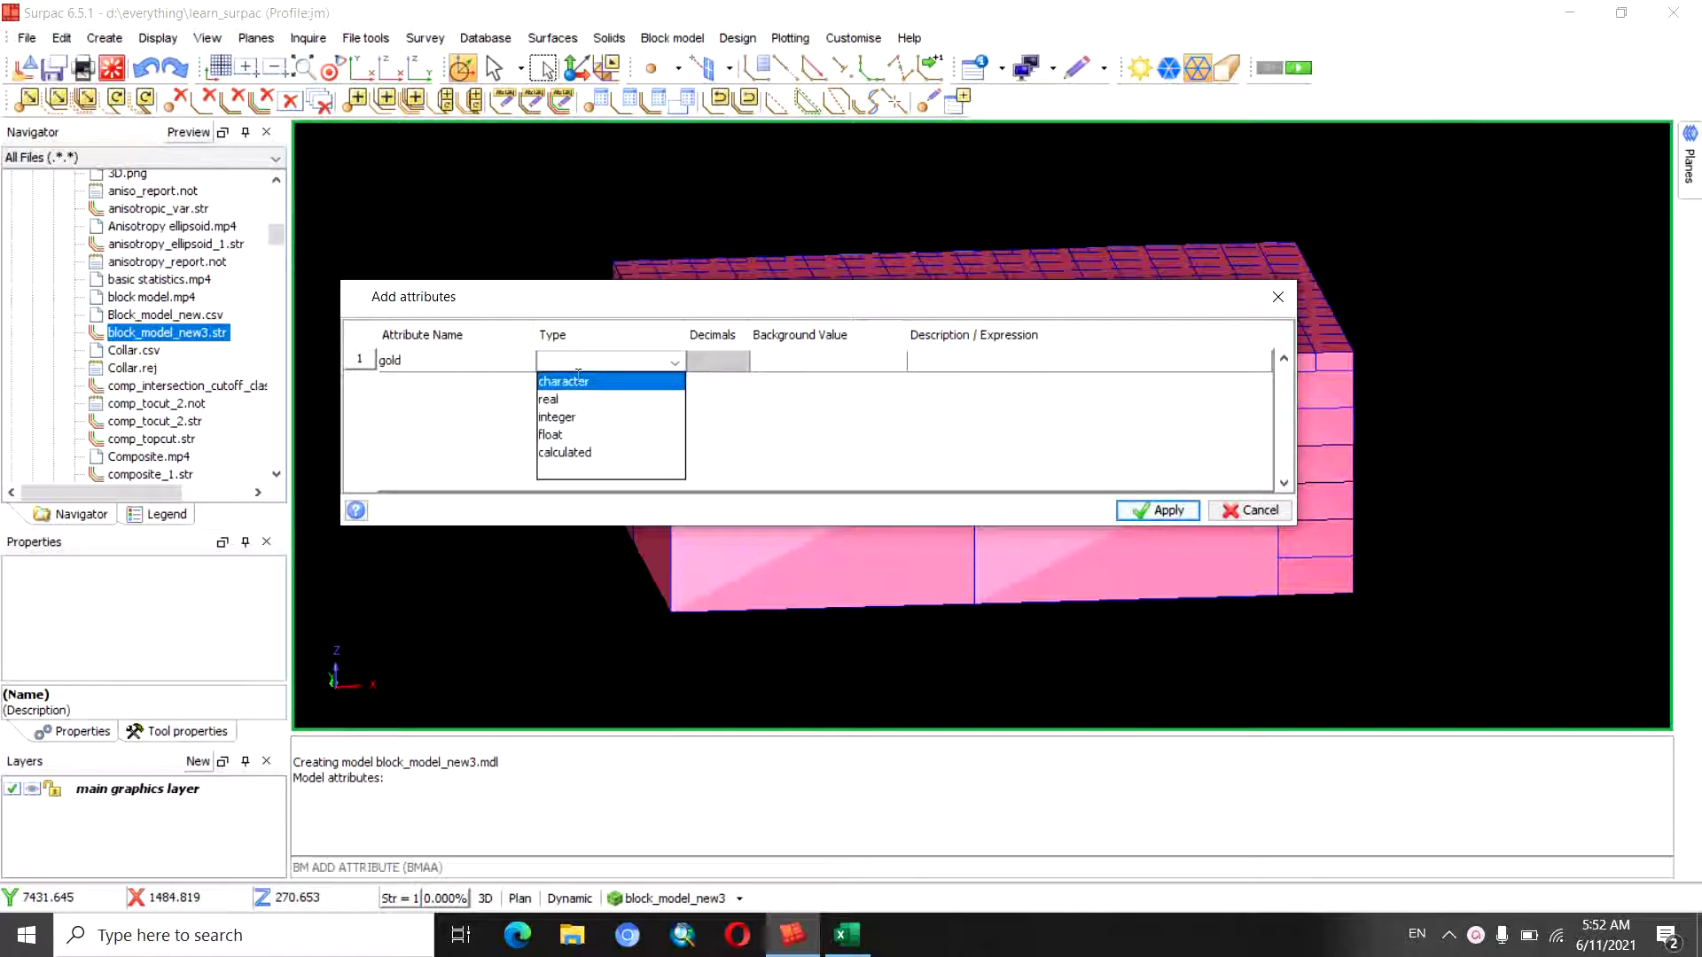
{"action": "left_click", "coordinate": [574, 439]}
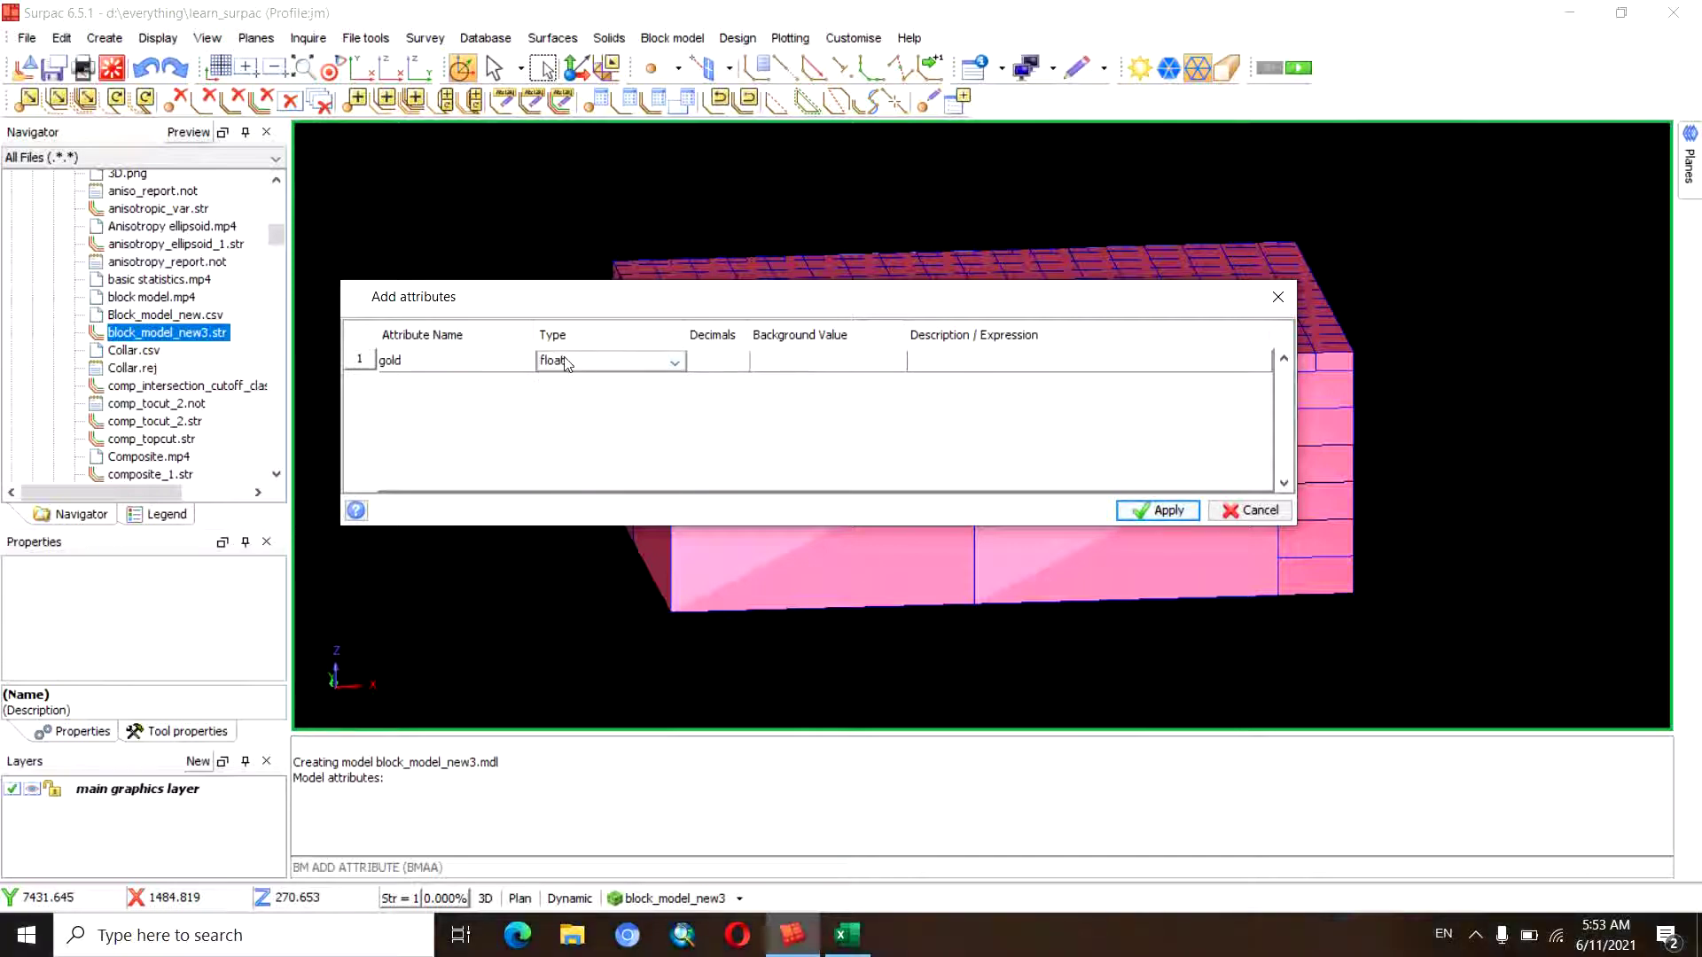
{"action": "left_click", "coordinate": [709, 359]}
{"action": "type", "text": "2"}
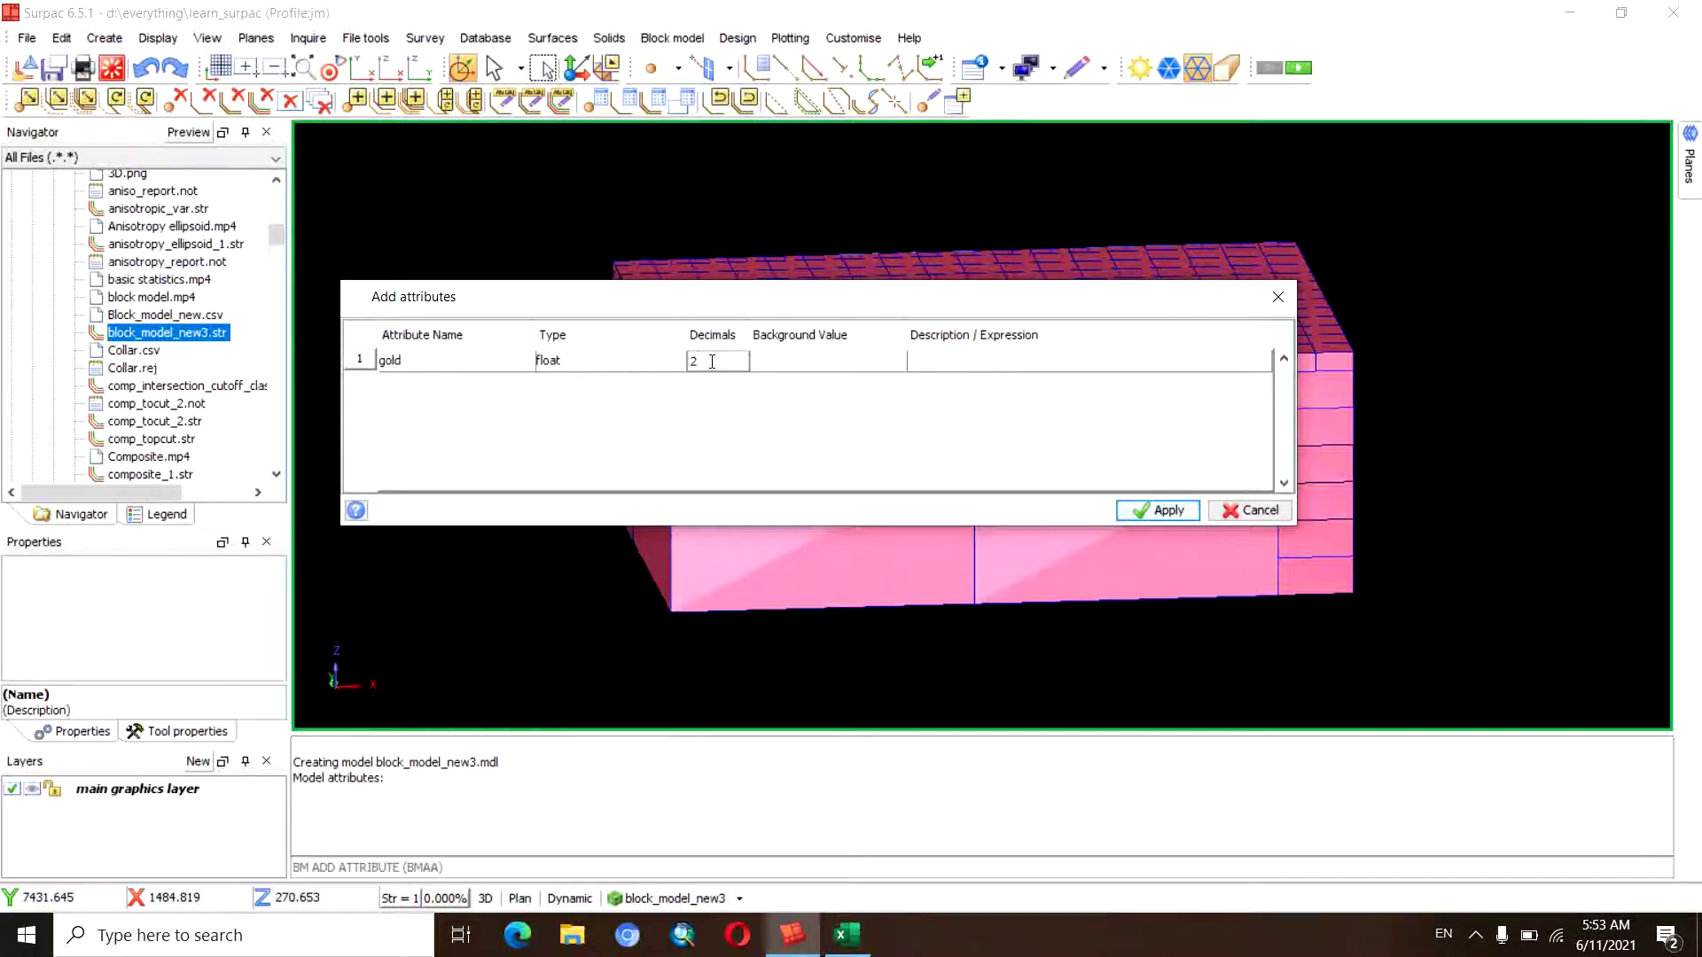
{"action": "left_click", "coordinate": [791, 361]}
{"action": "left_click", "coordinate": [929, 367]}
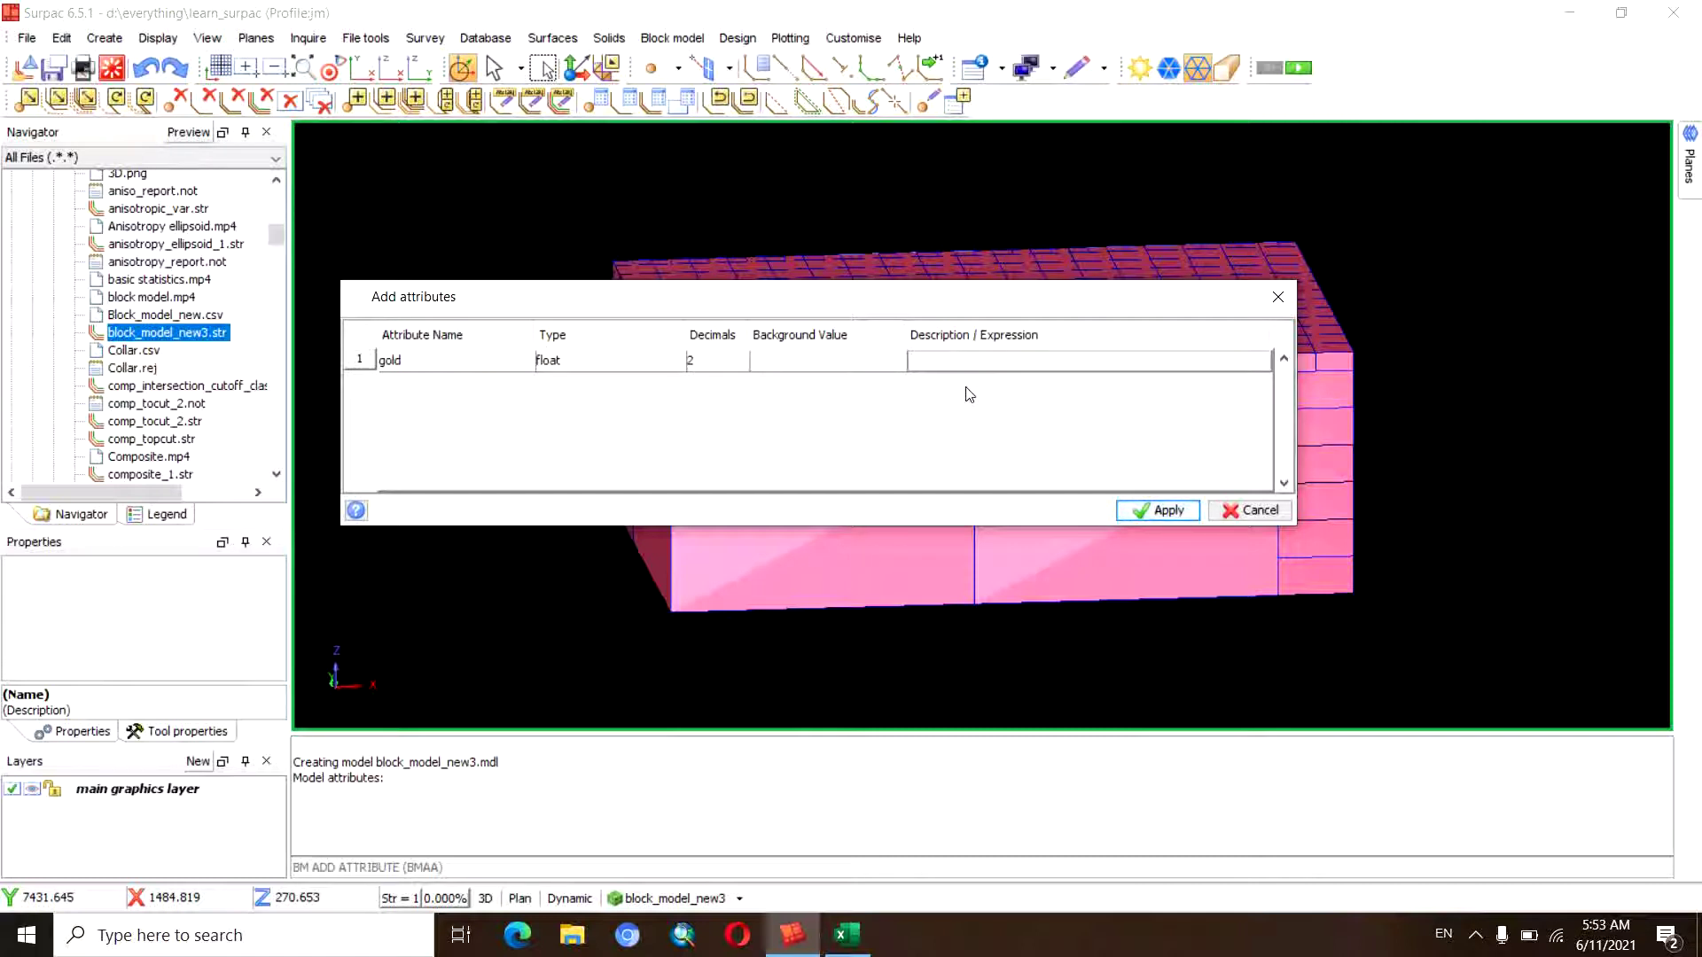
{"action": "type", "text": "gold"}
Add float attribute sg, 2 decimals, background 2.6, described 'specific gravity', and create both attributes
{"action": "right_click", "coordinate": [359, 362]}
{"action": "left_click", "coordinate": [410, 396]}
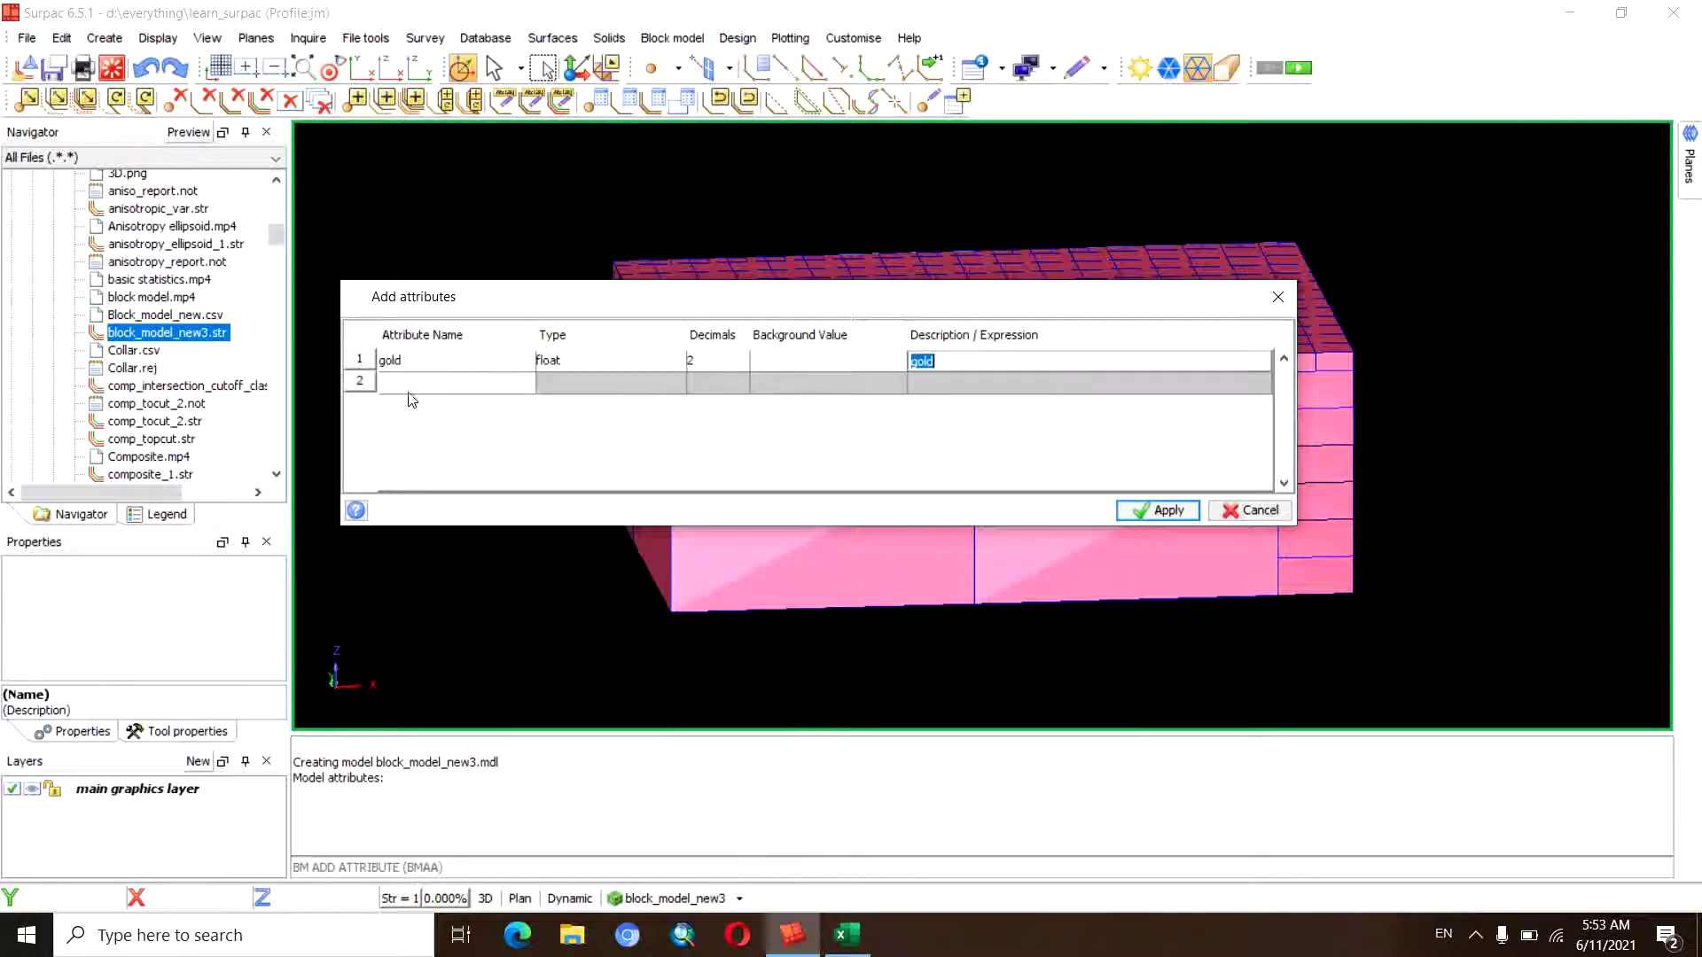
{"action": "type", "text": "sg"}
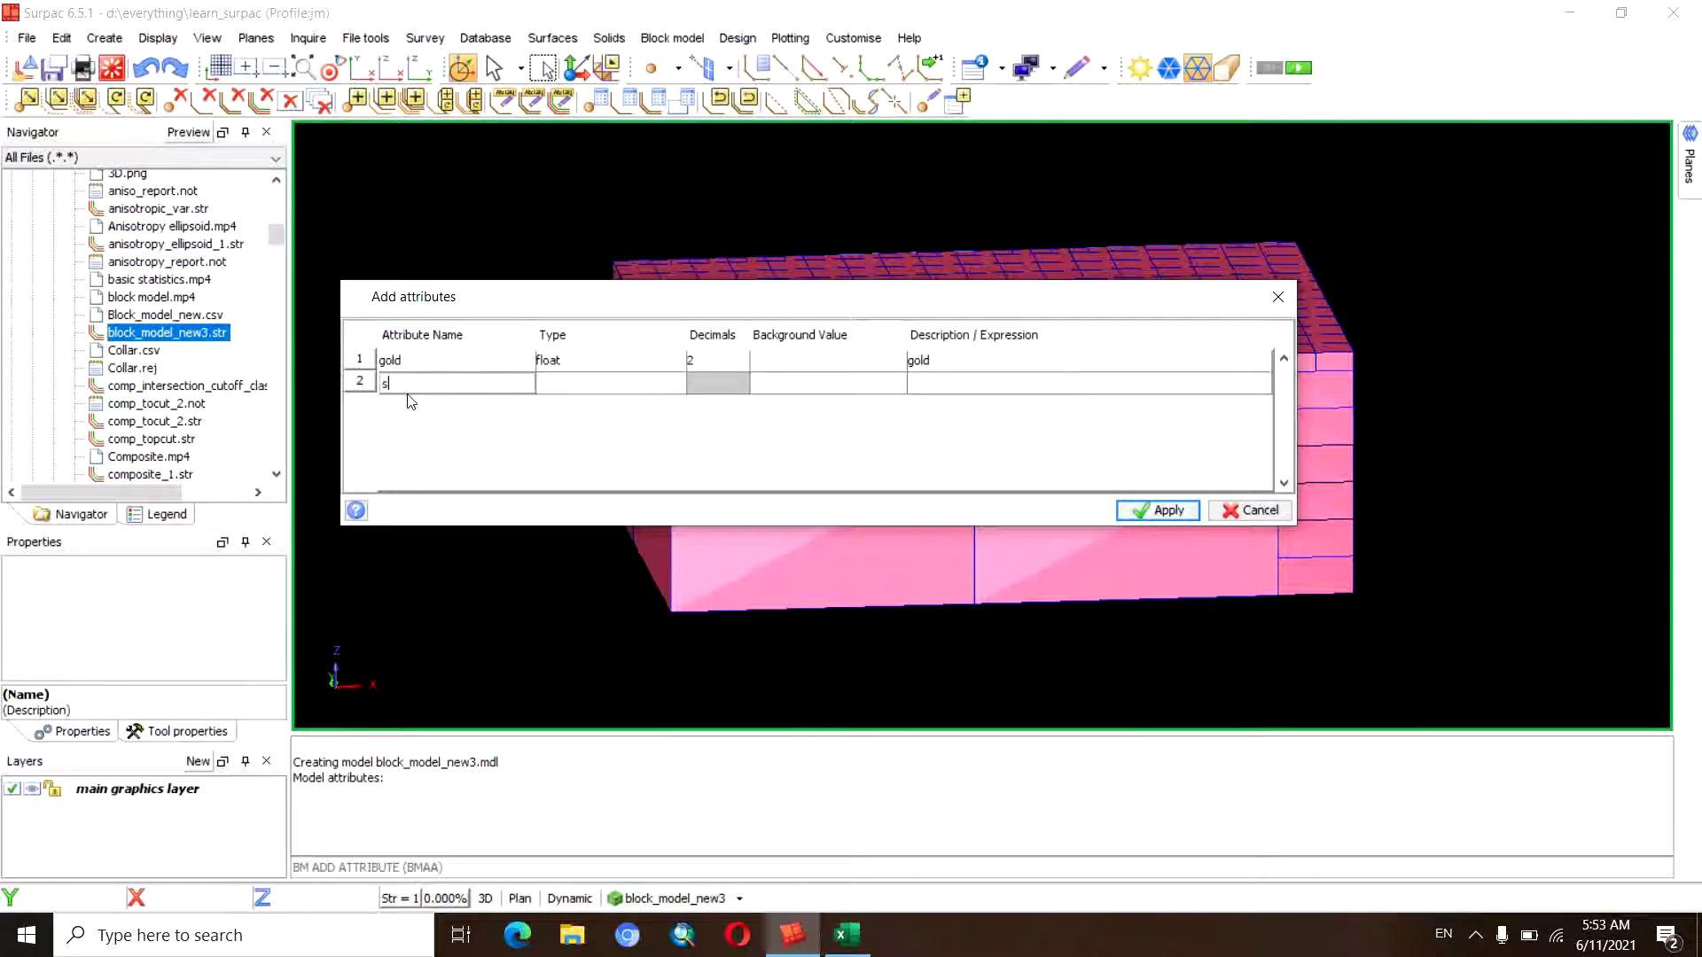
{"action": "left_click", "coordinate": [674, 383]}
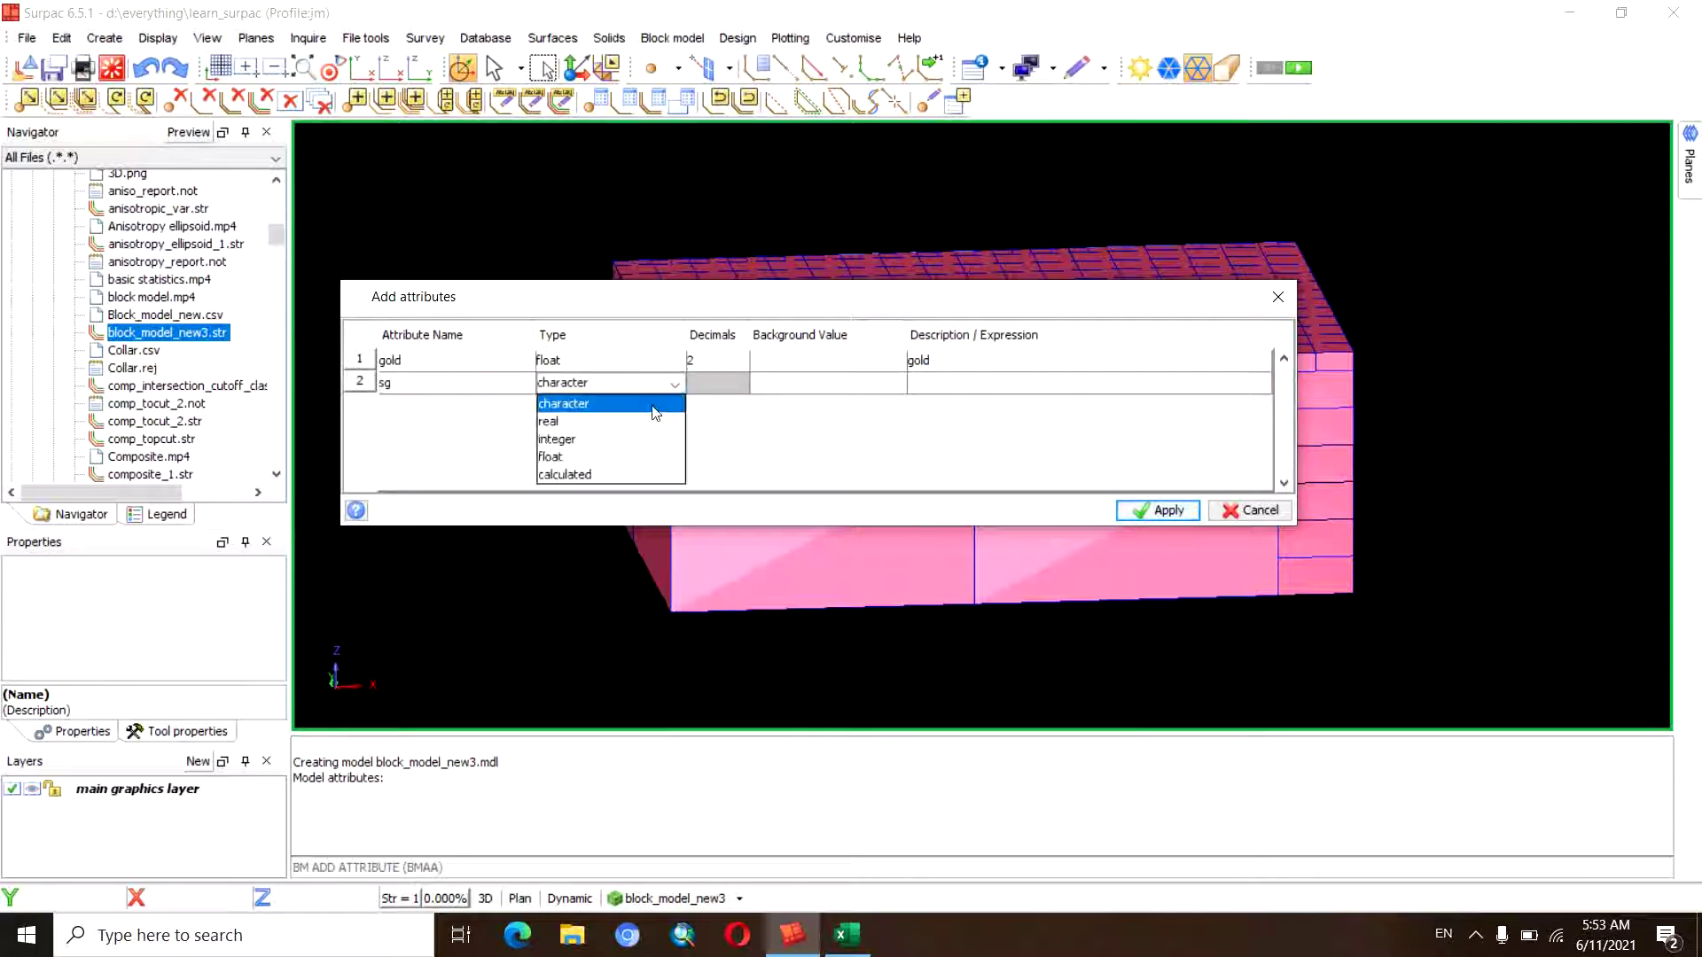
{"action": "left_click", "coordinate": [626, 457]}
{"action": "left_click", "coordinate": [719, 384]}
{"action": "type", "text": "2"}
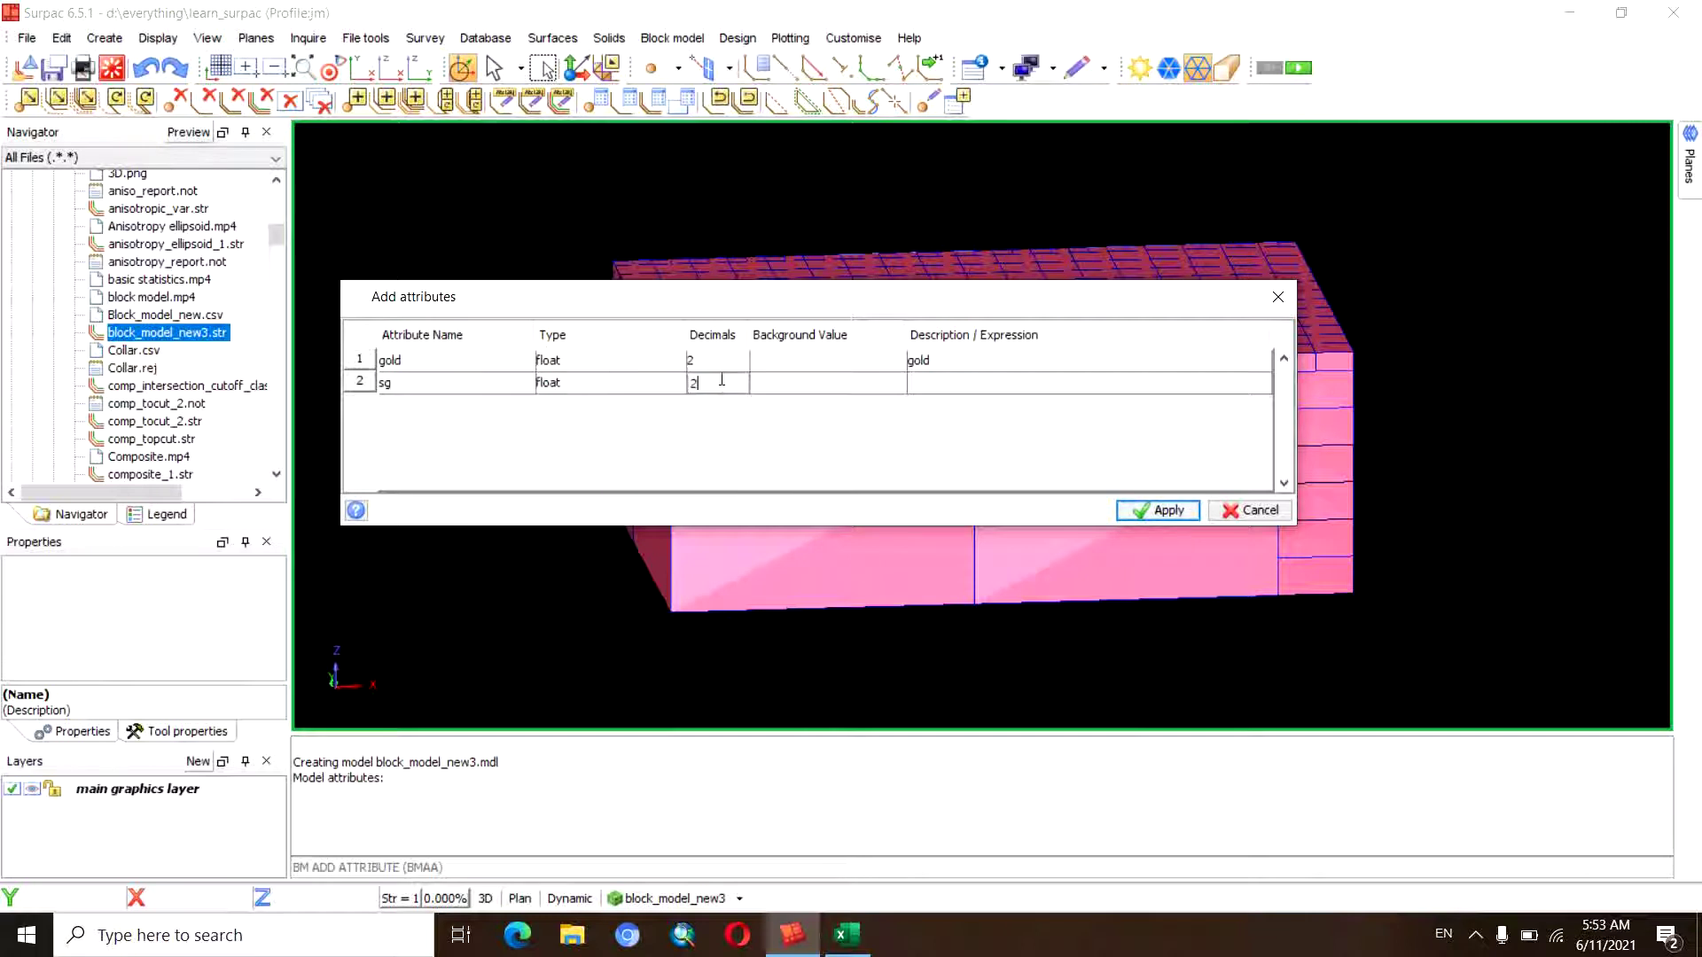
{"action": "left_click", "coordinate": [812, 381]}
{"action": "type", "text": "2.6"}
{"action": "left_click", "coordinate": [944, 385]}
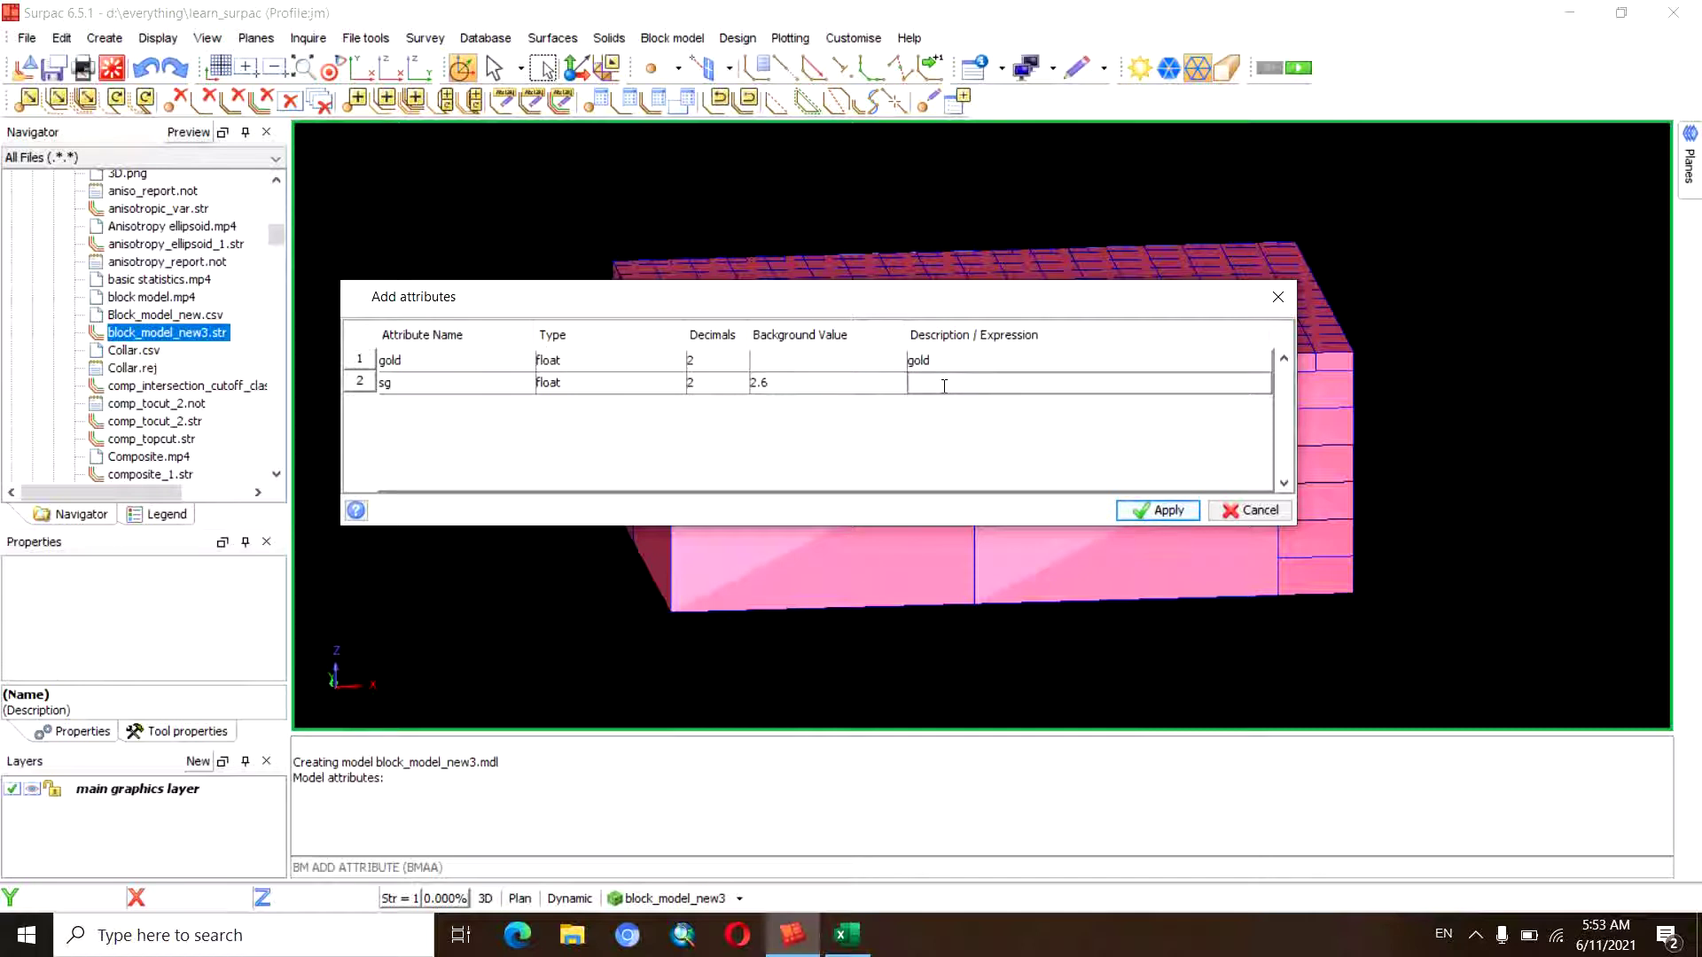
{"action": "type", "text": "specific gravity"}
{"action": "left_click", "coordinate": [1148, 512]}
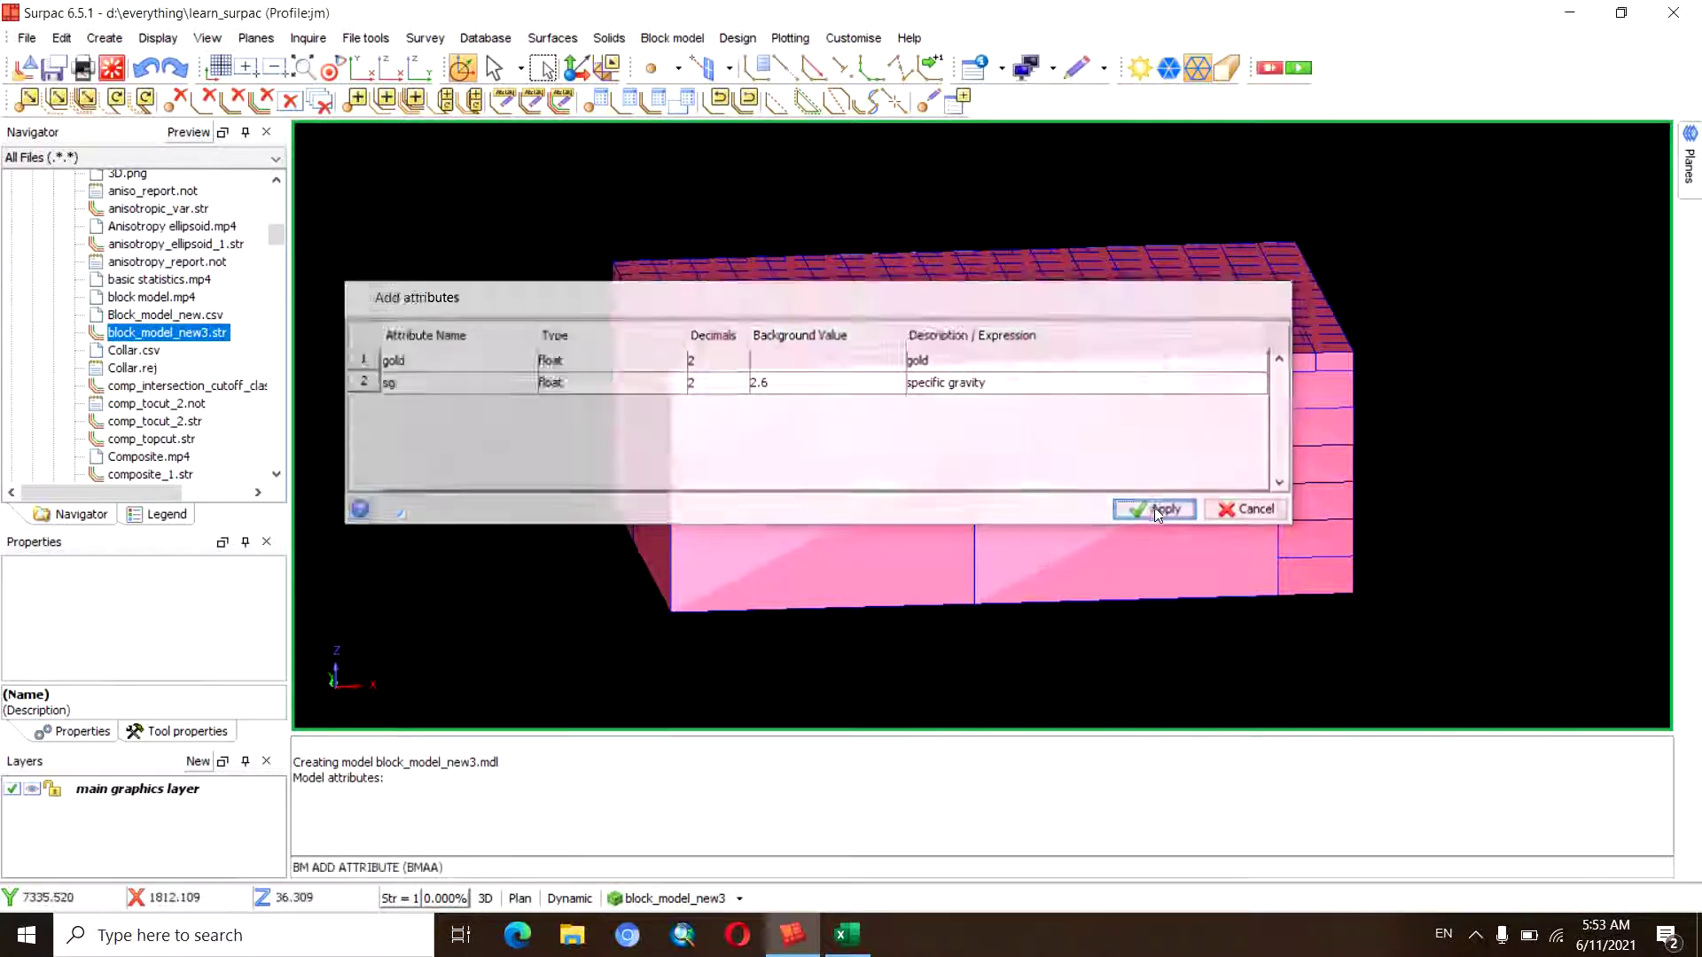
{"action": "mouse_move", "coordinate": [1148, 511]}
{"action": "middle_mouse_down"}
{"action": "mouse_move", "coordinate": [838, 404]}
{"action": "mouse_move", "coordinate": [843, 418]}
{"action": "middle_mouse_up"}
{"action": "left_click", "coordinate": [661, 39]}
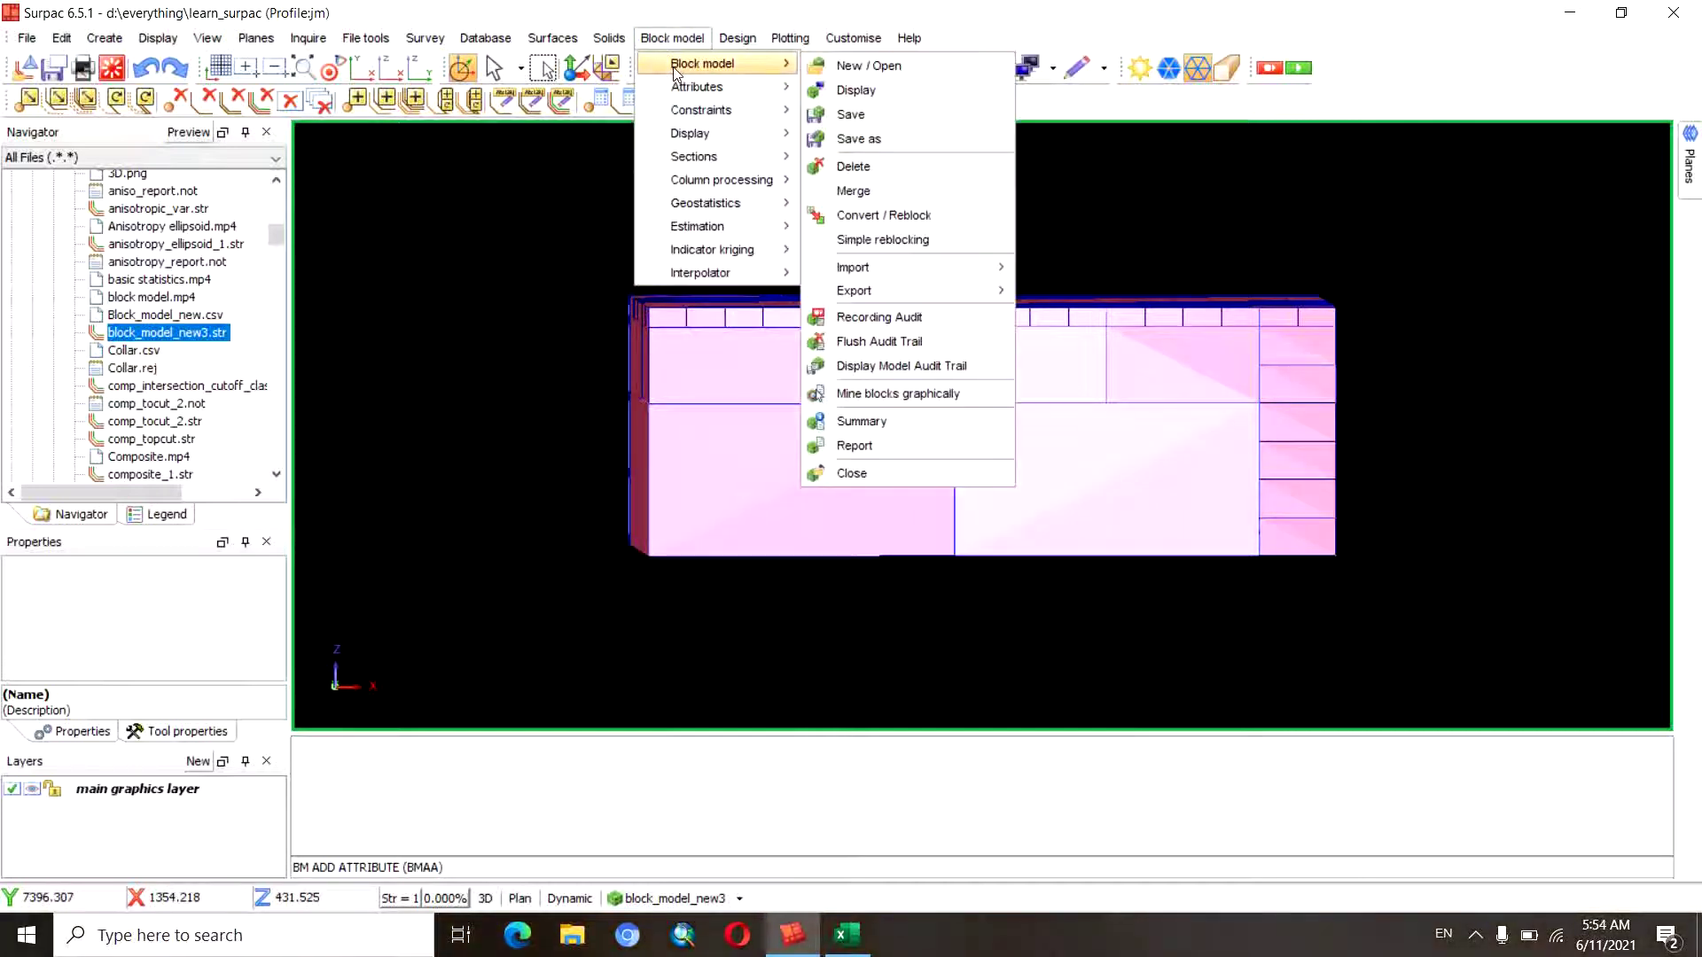
{"action": "mouse_move", "coordinate": [702, 64]}
{"action": "mouse_move", "coordinate": [852, 268]}
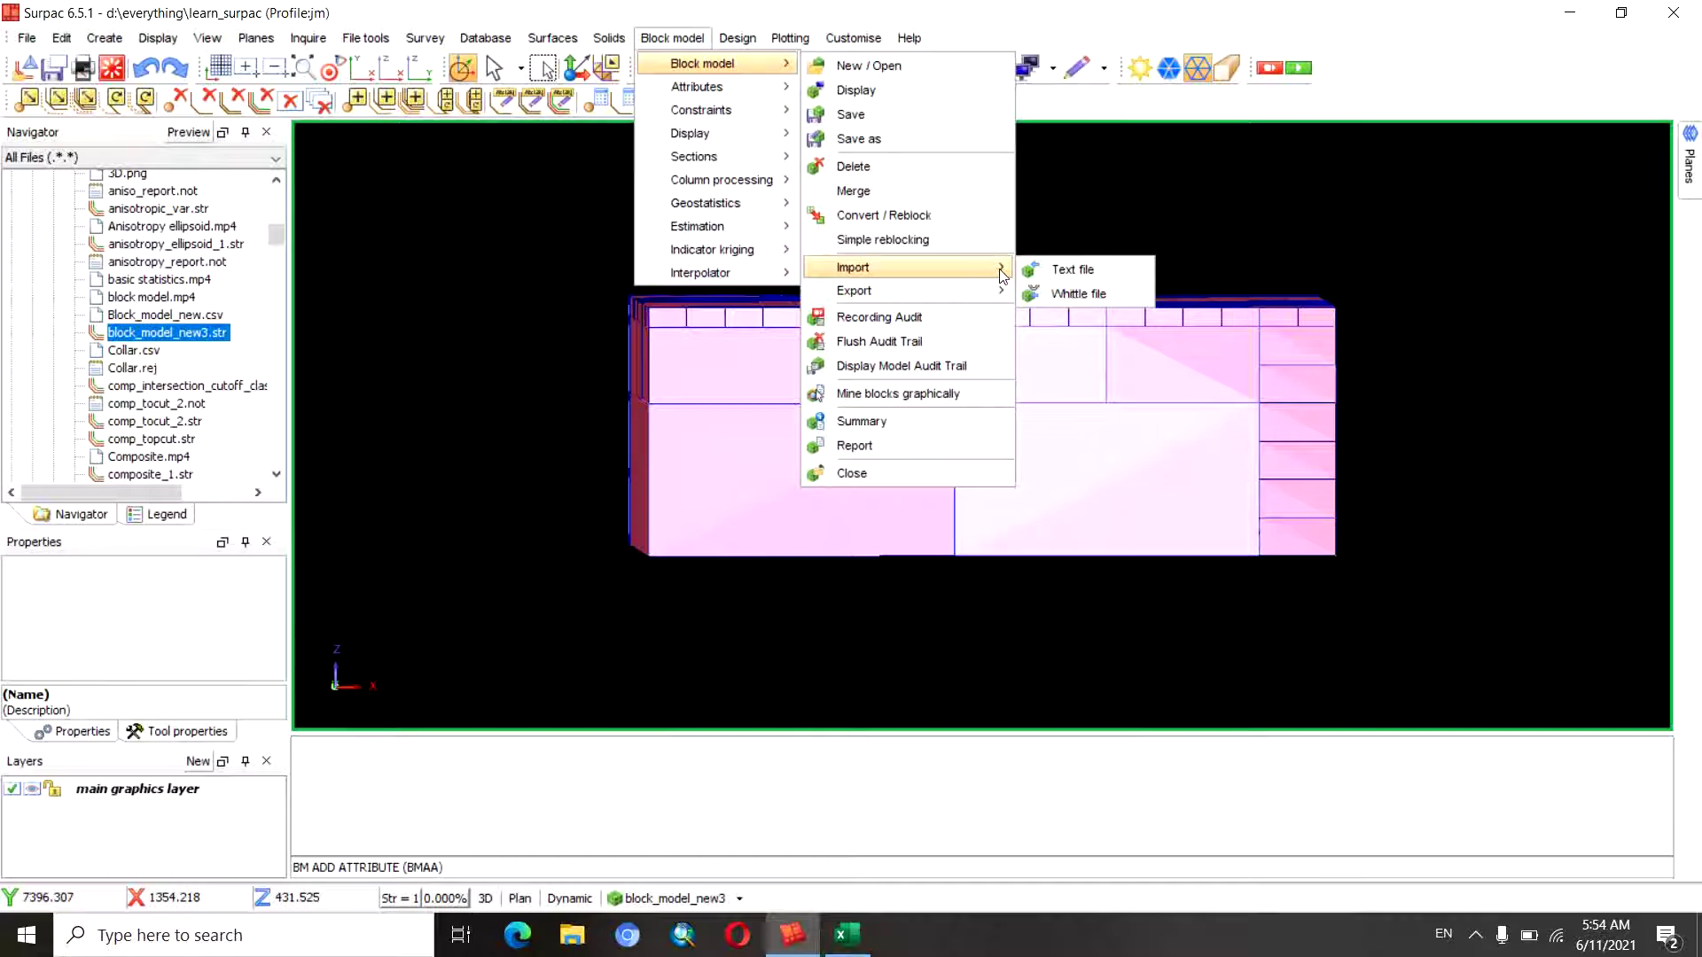
Start a text-file centroid import with Block_model_new.csv as the input file
{"action": "left_click", "coordinate": [1055, 277]}
{"action": "left_click", "coordinate": [954, 248]}
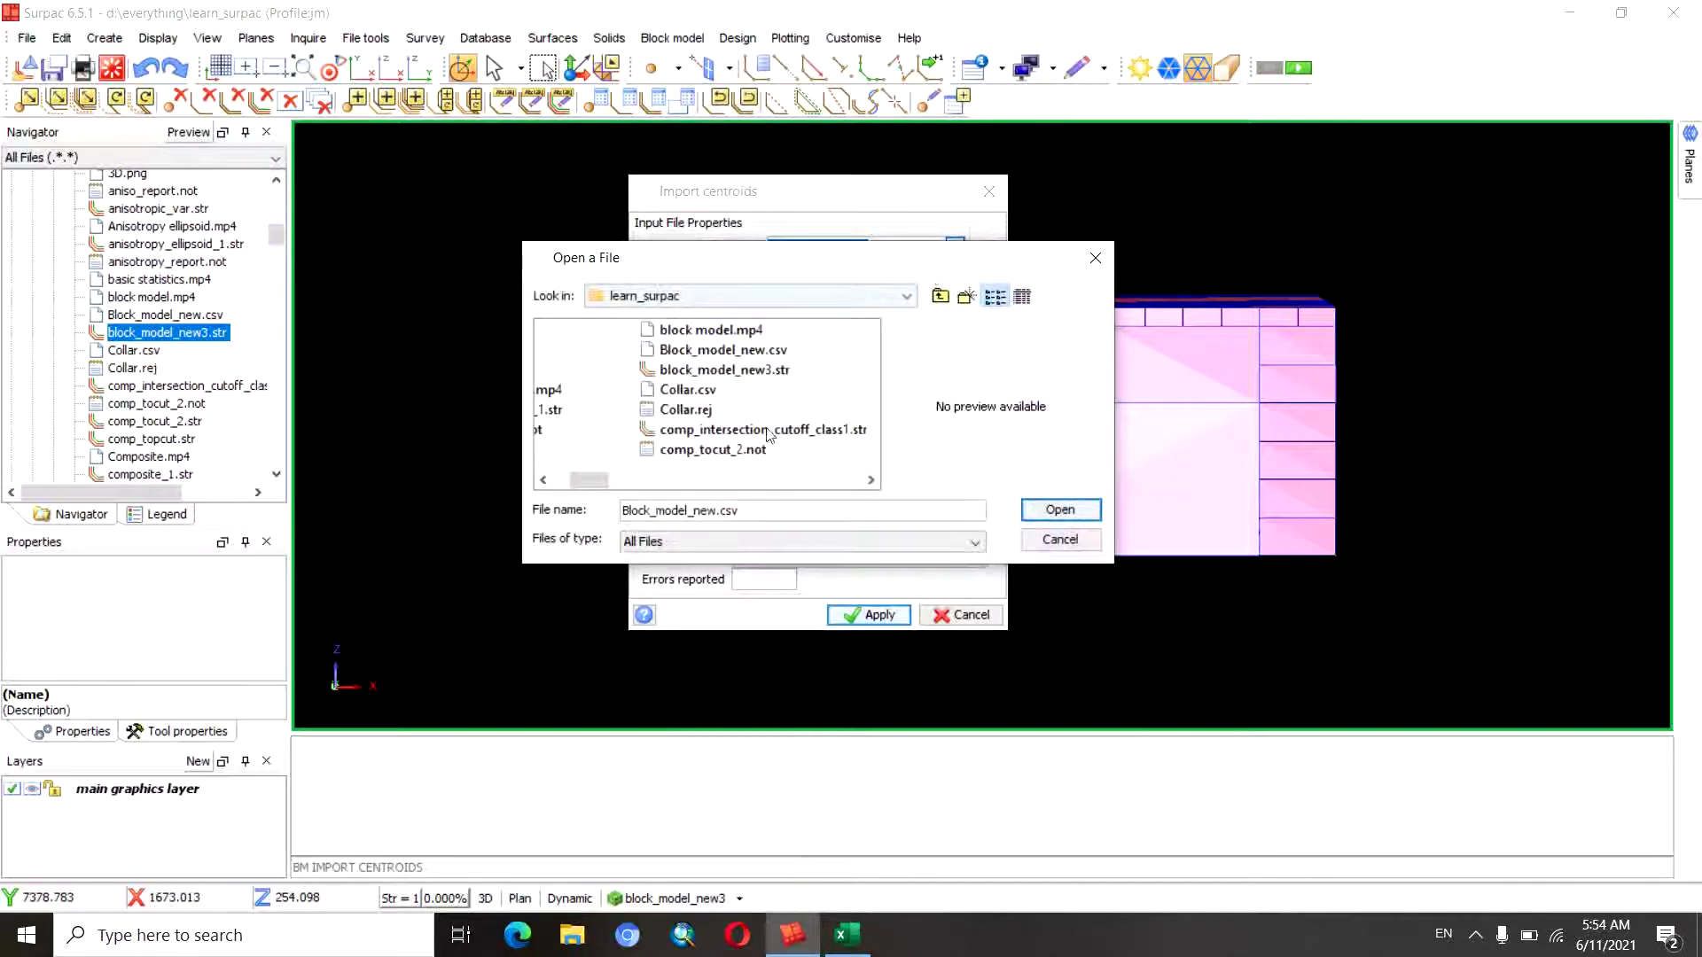
{"action": "left_click_drag", "start_coordinate": [592, 477], "coordinate": [585, 477]}
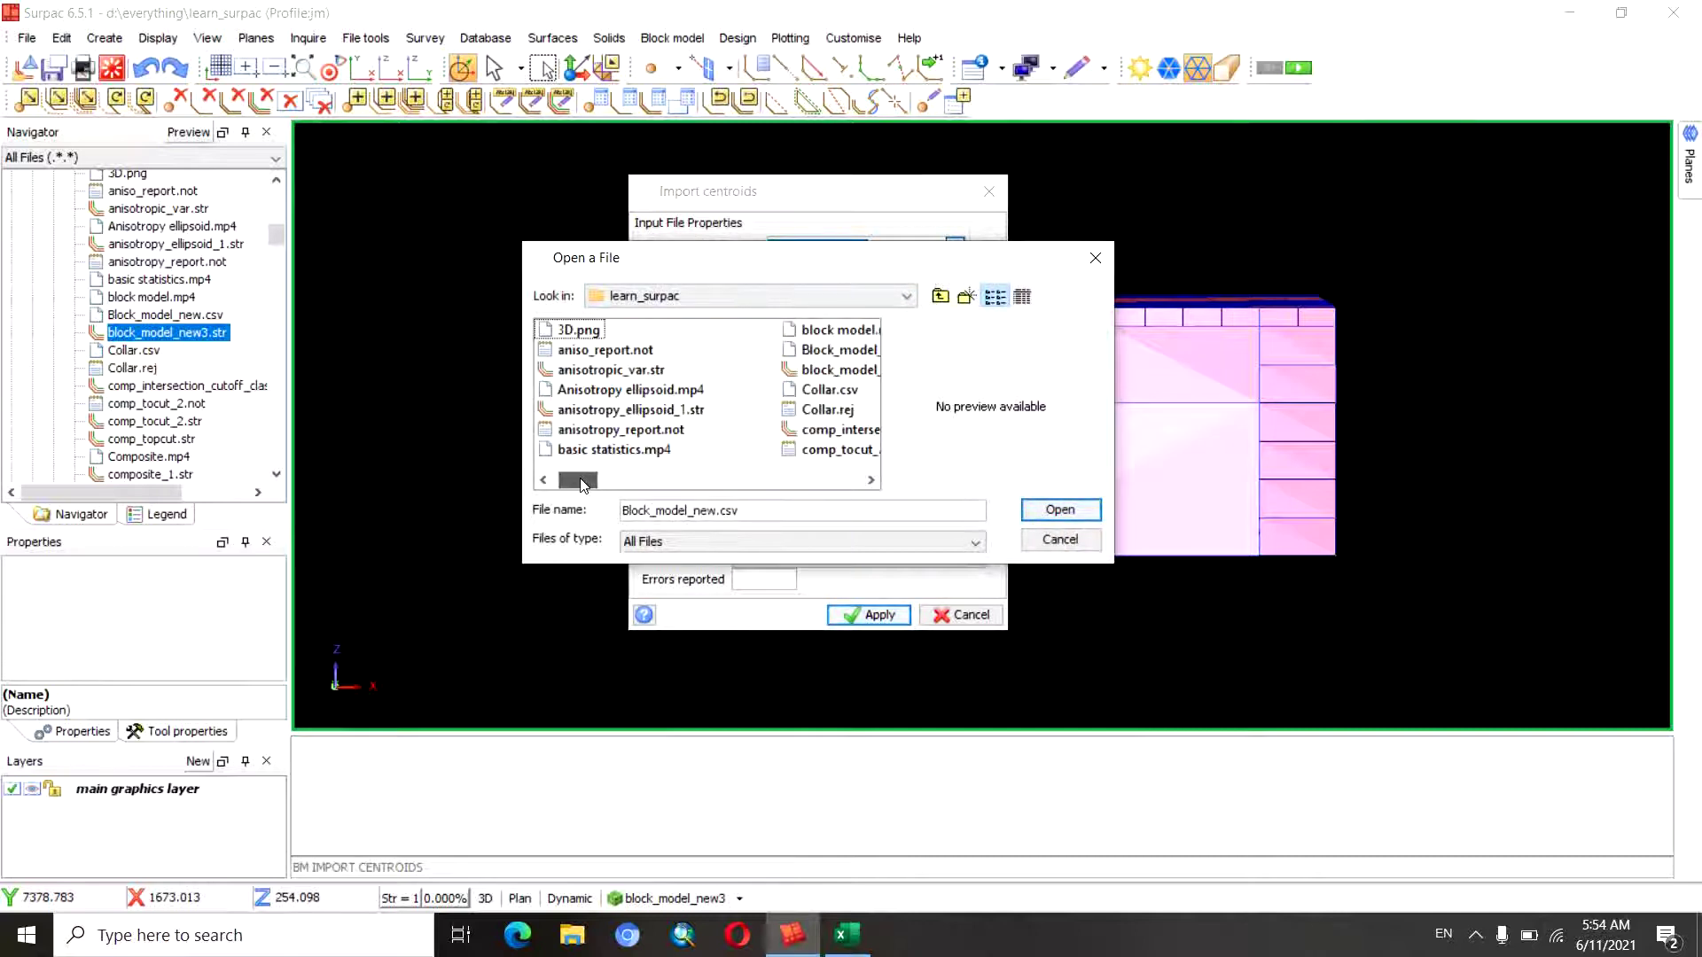
{"action": "left_click", "coordinate": [871, 480]}
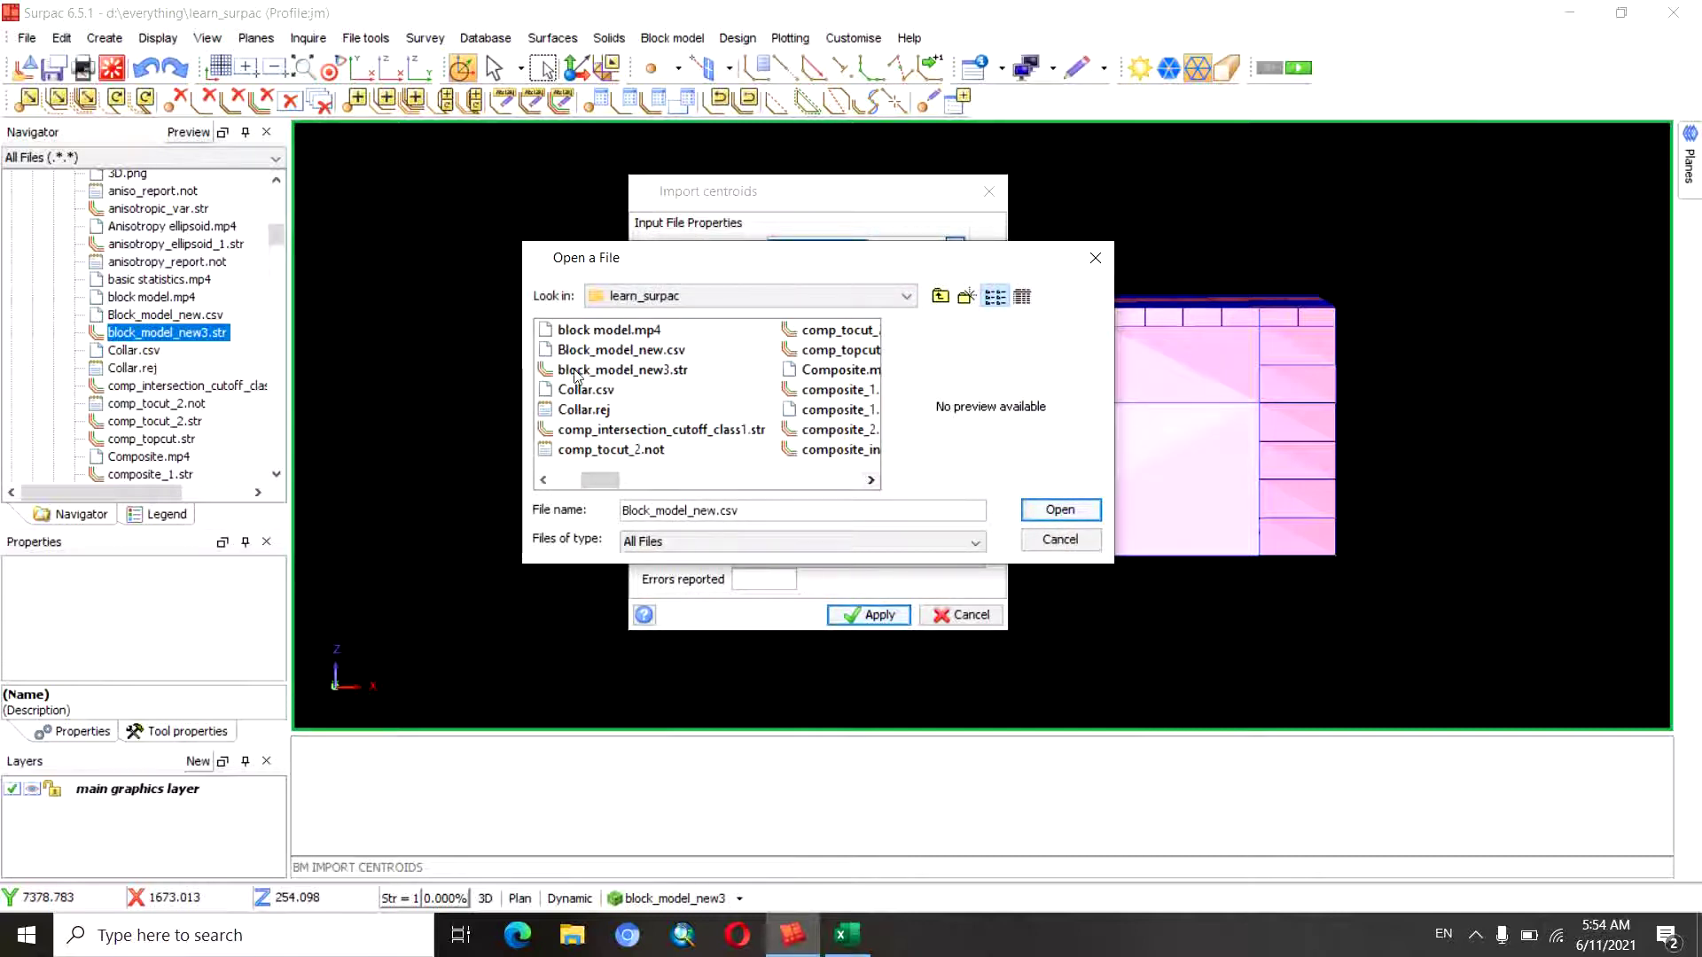
{"action": "left_click", "coordinate": [653, 353]}
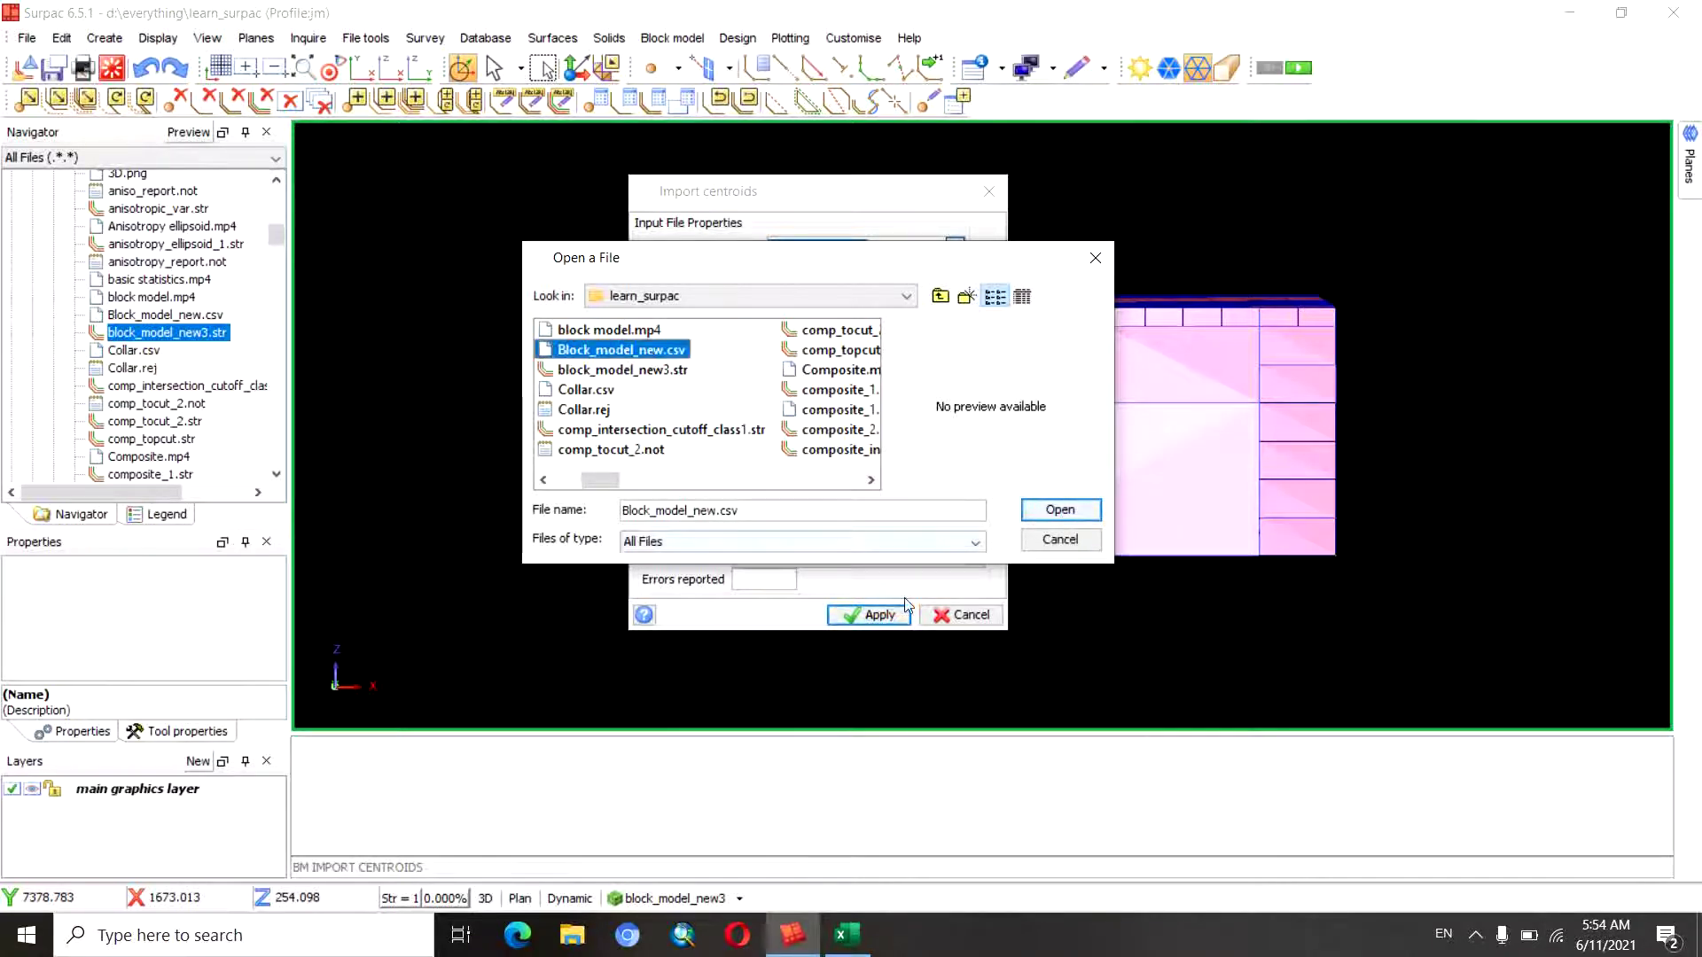
{"action": "left_click", "coordinate": [1056, 509]}
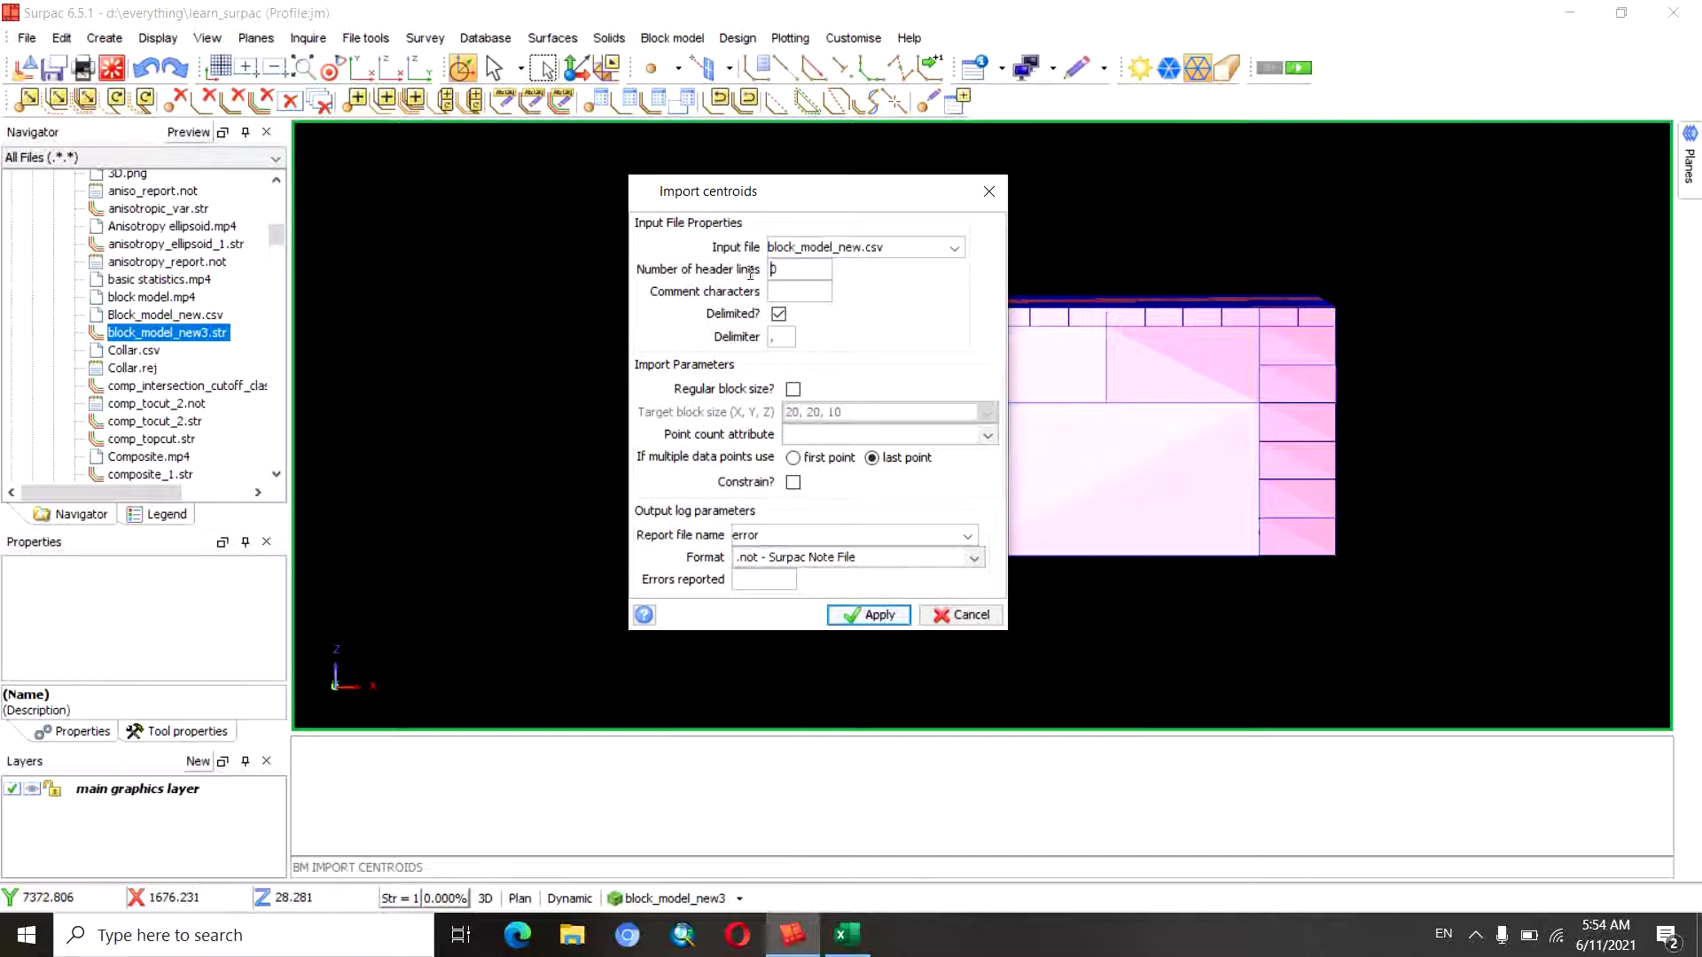
Set 1 header line, delimited input, regular 20, 20, 10 blocks and first point, then apply
{"action": "key", "text": "Delete"}
{"action": "type", "text": "1"}
{"action": "left_click", "coordinate": [779, 312]}
{"action": "left_click", "coordinate": [792, 393]}
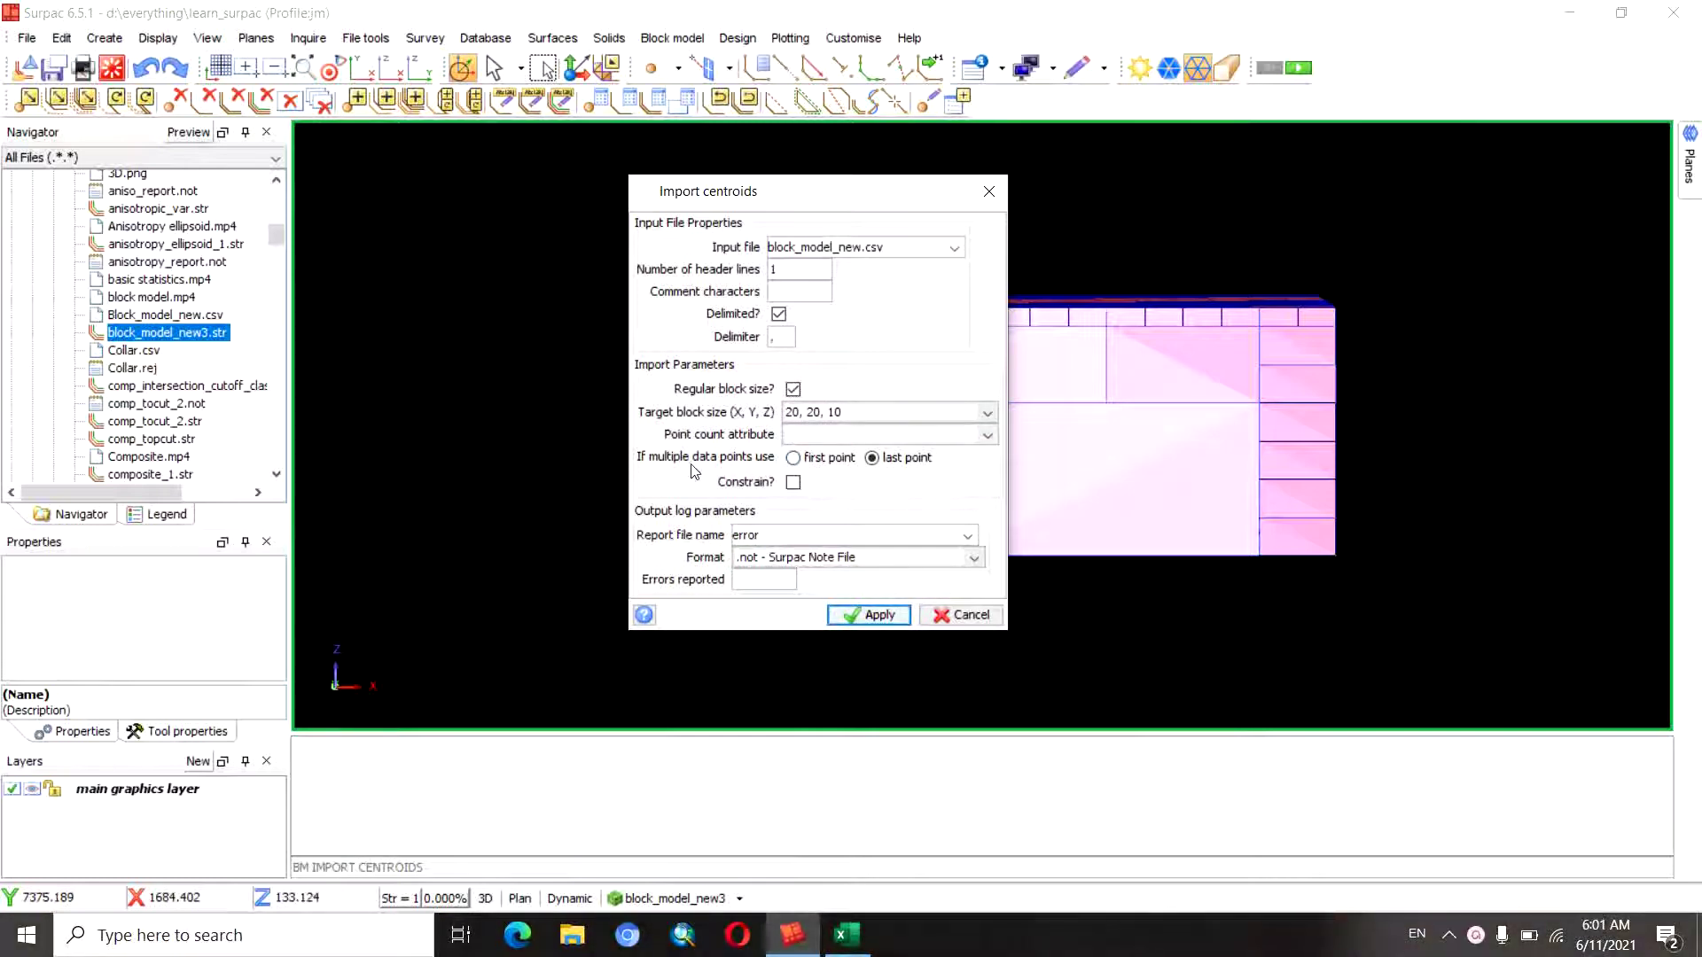
{"action": "left_click", "coordinate": [794, 458]}
{"action": "left_click", "coordinate": [876, 618]}
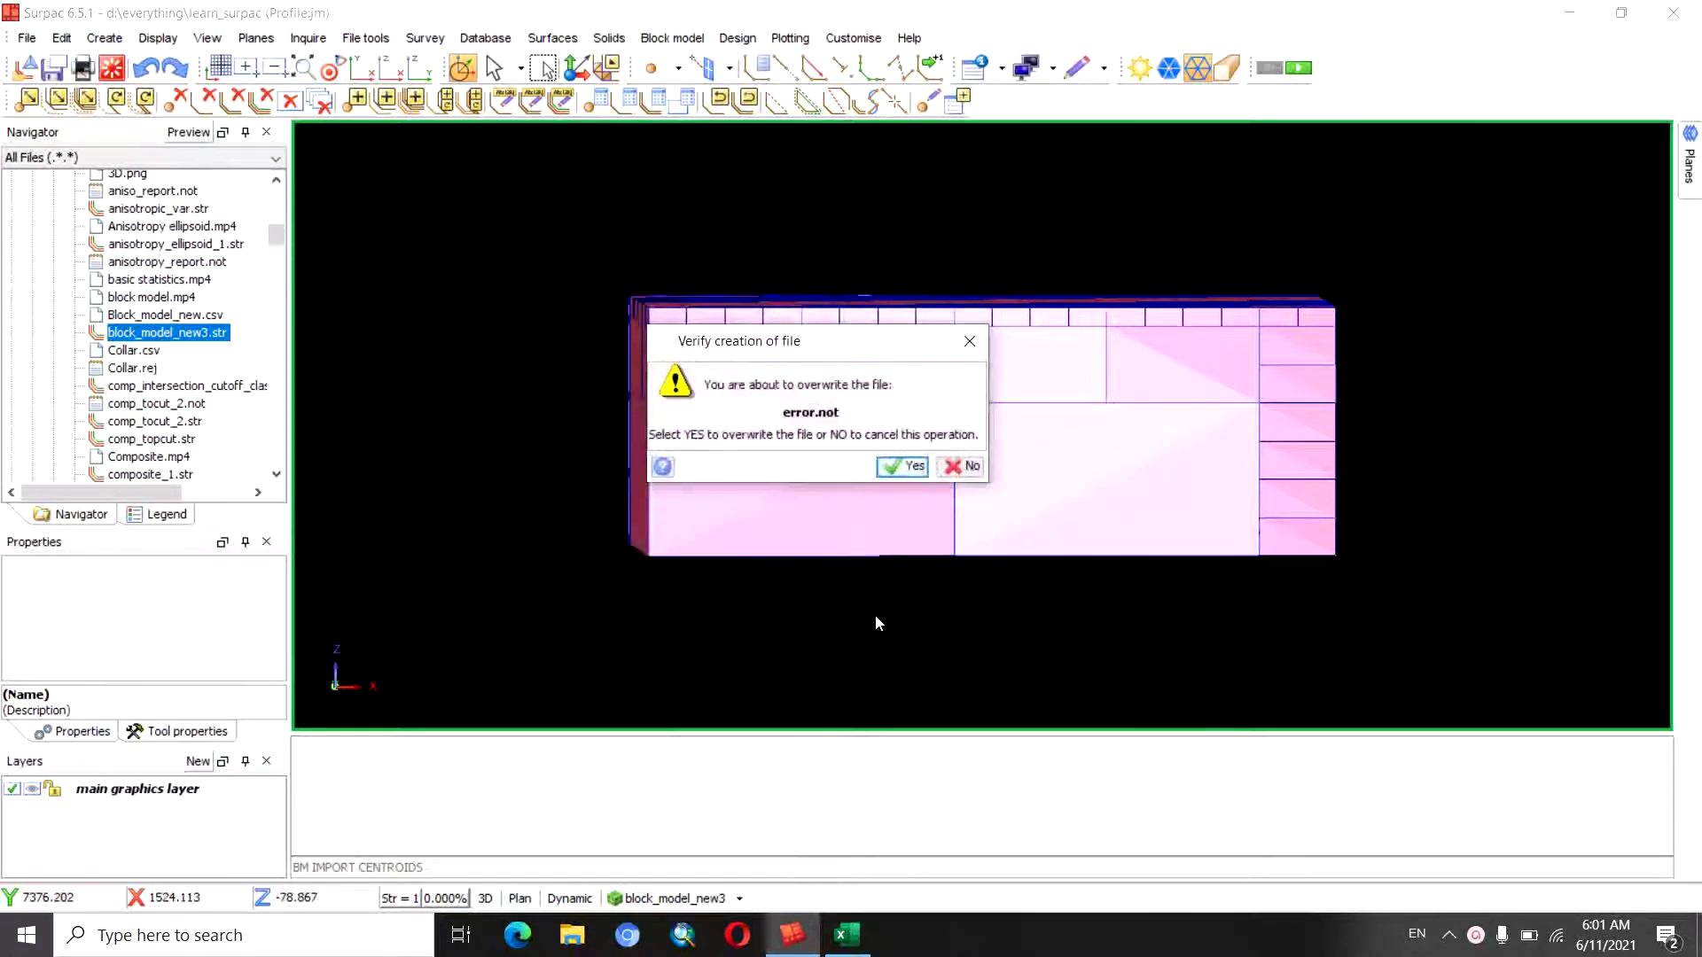
Allow overwriting error.not and map CSV columns 1–3 to y, x and z
{"action": "left_click", "coordinate": [908, 470]}
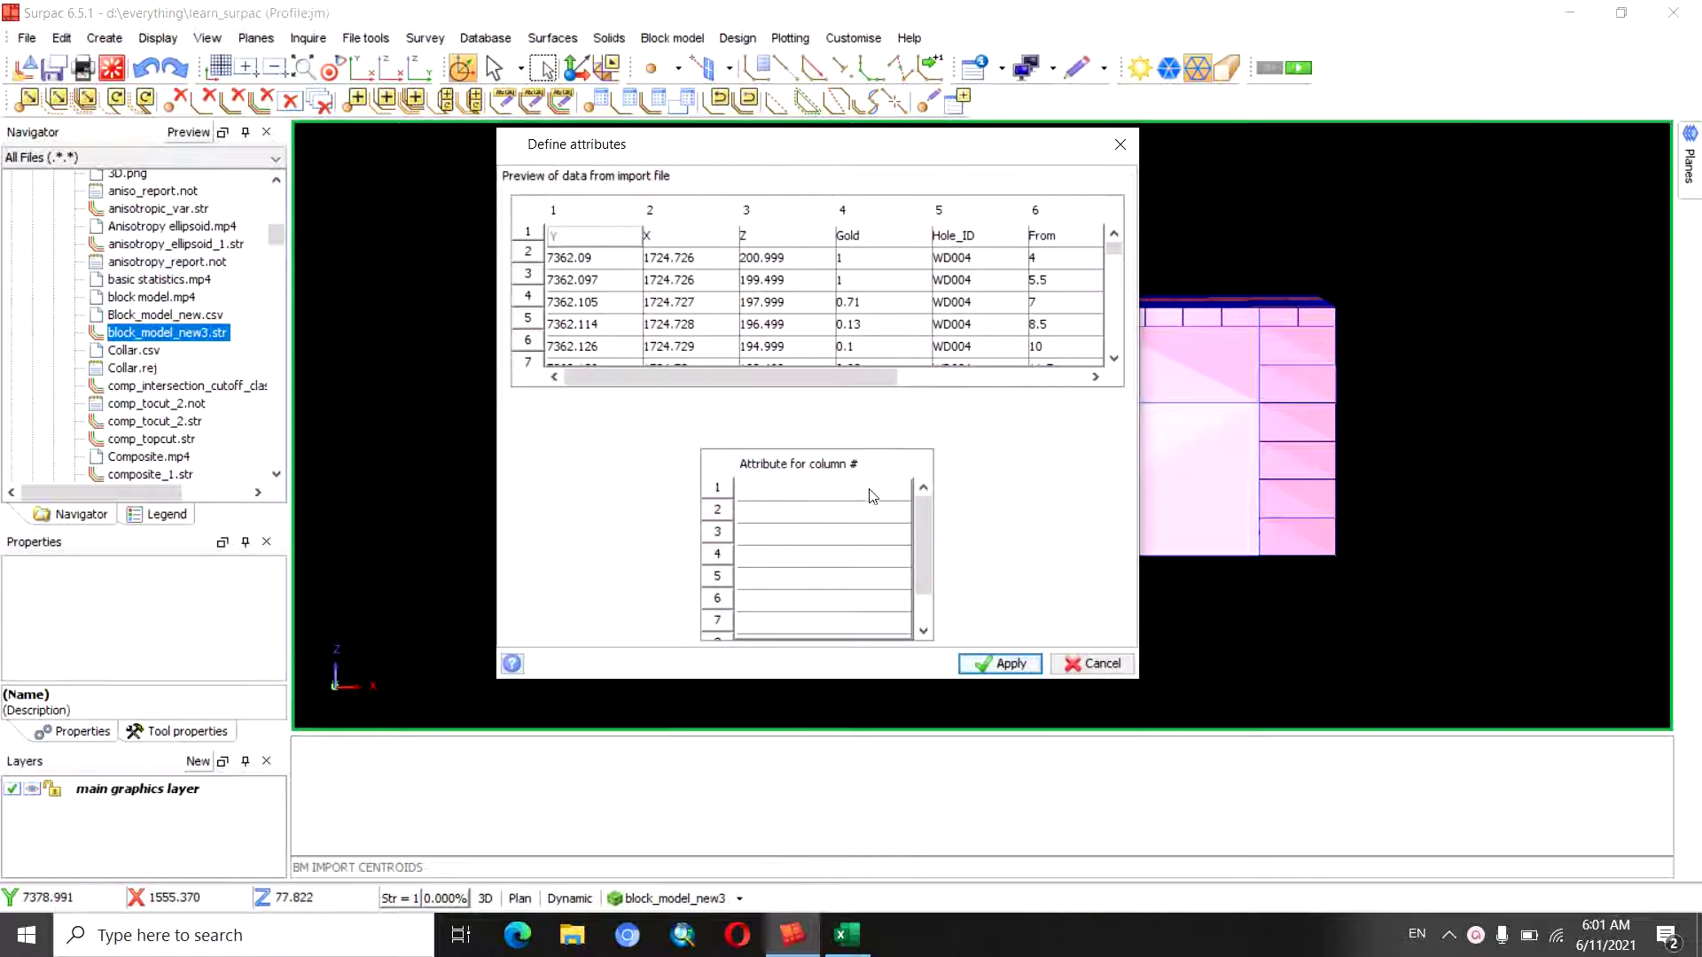
{"action": "left_click_drag", "start_coordinate": [795, 154], "coordinate": [809, 137]}
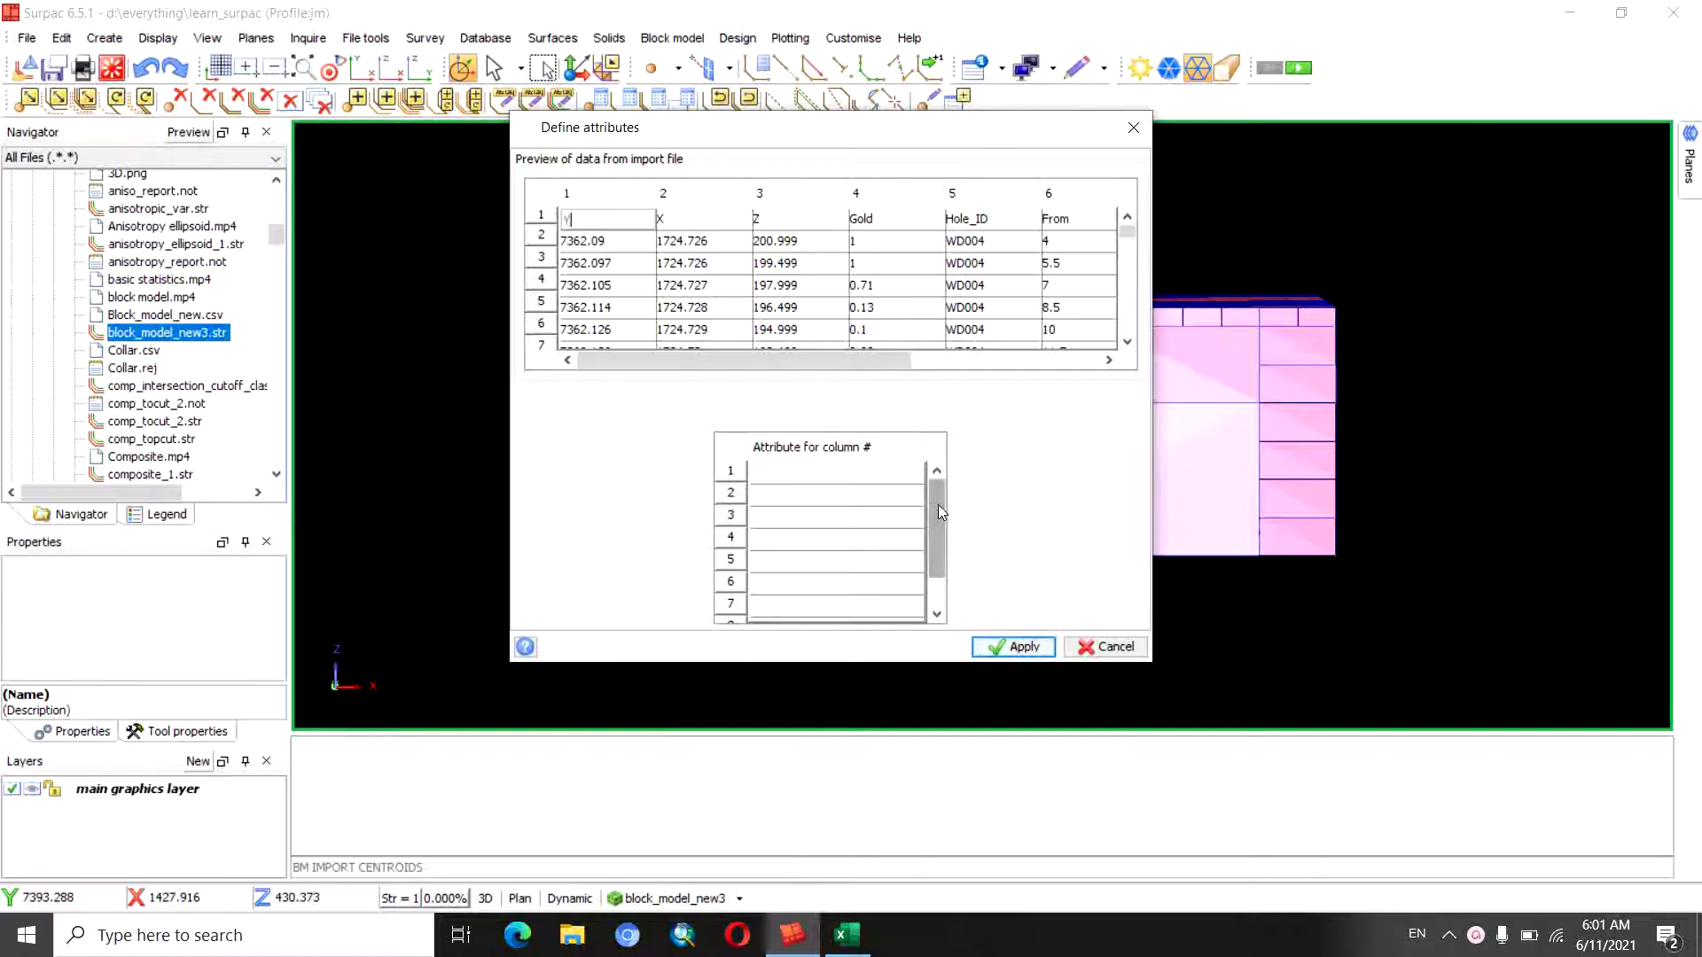
{"action": "left_click_drag", "start_coordinate": [937, 511], "coordinate": [942, 498]}
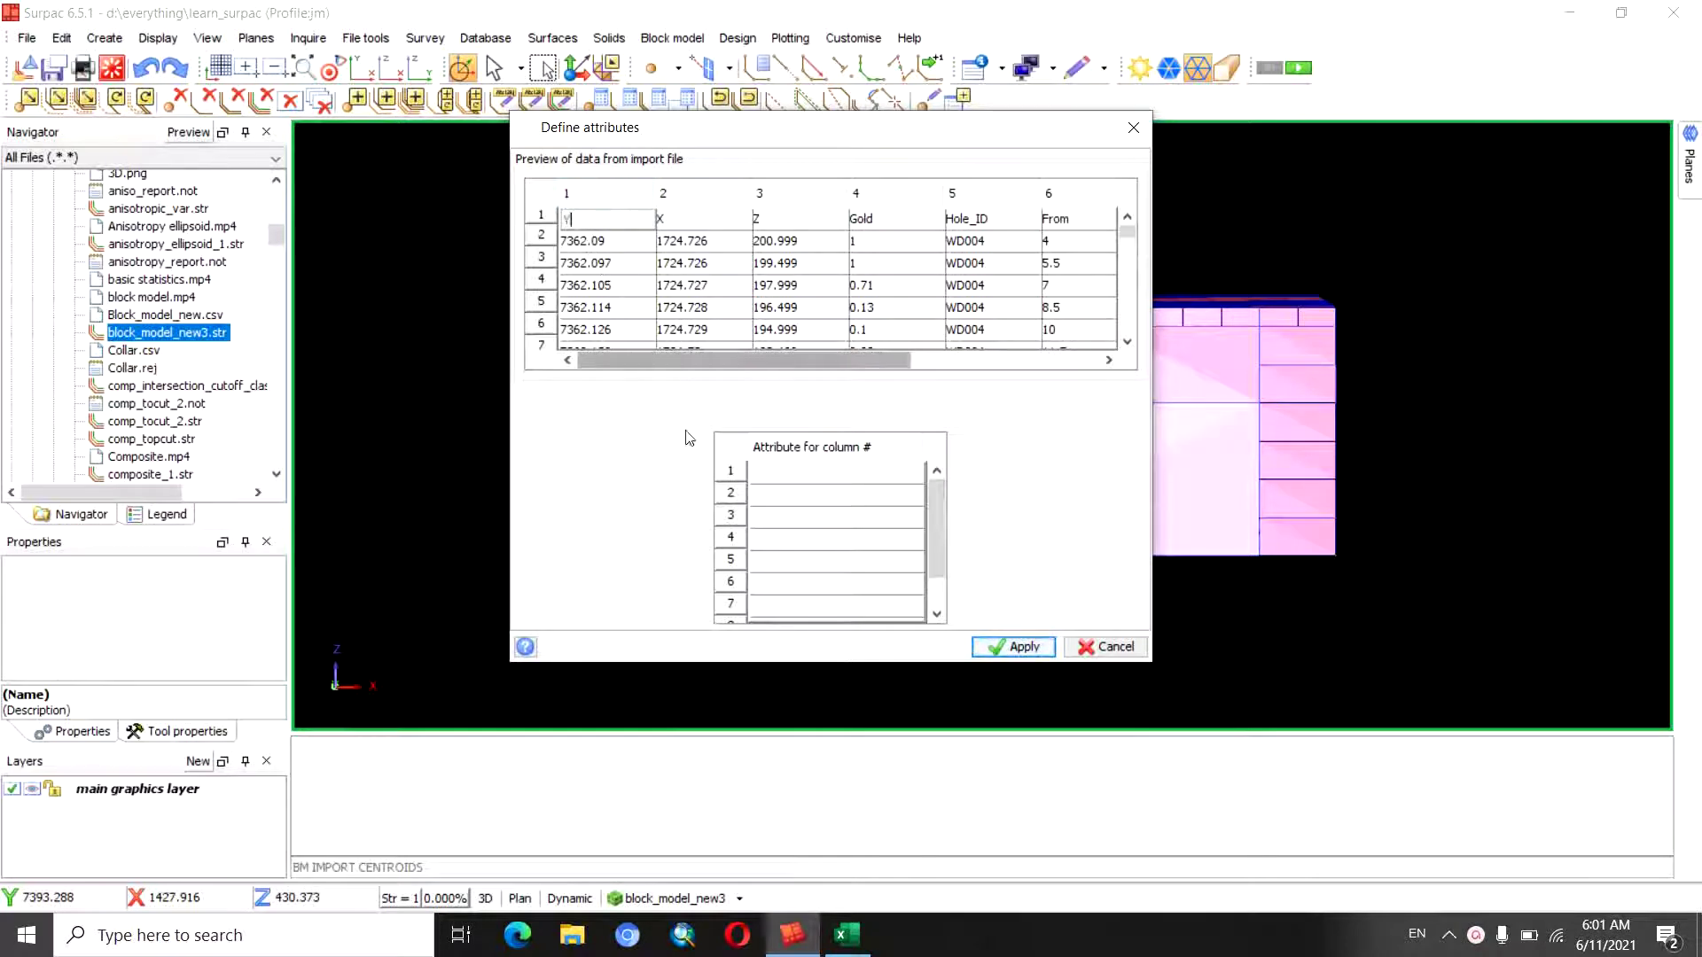
{"action": "left_click", "coordinate": [837, 472]}
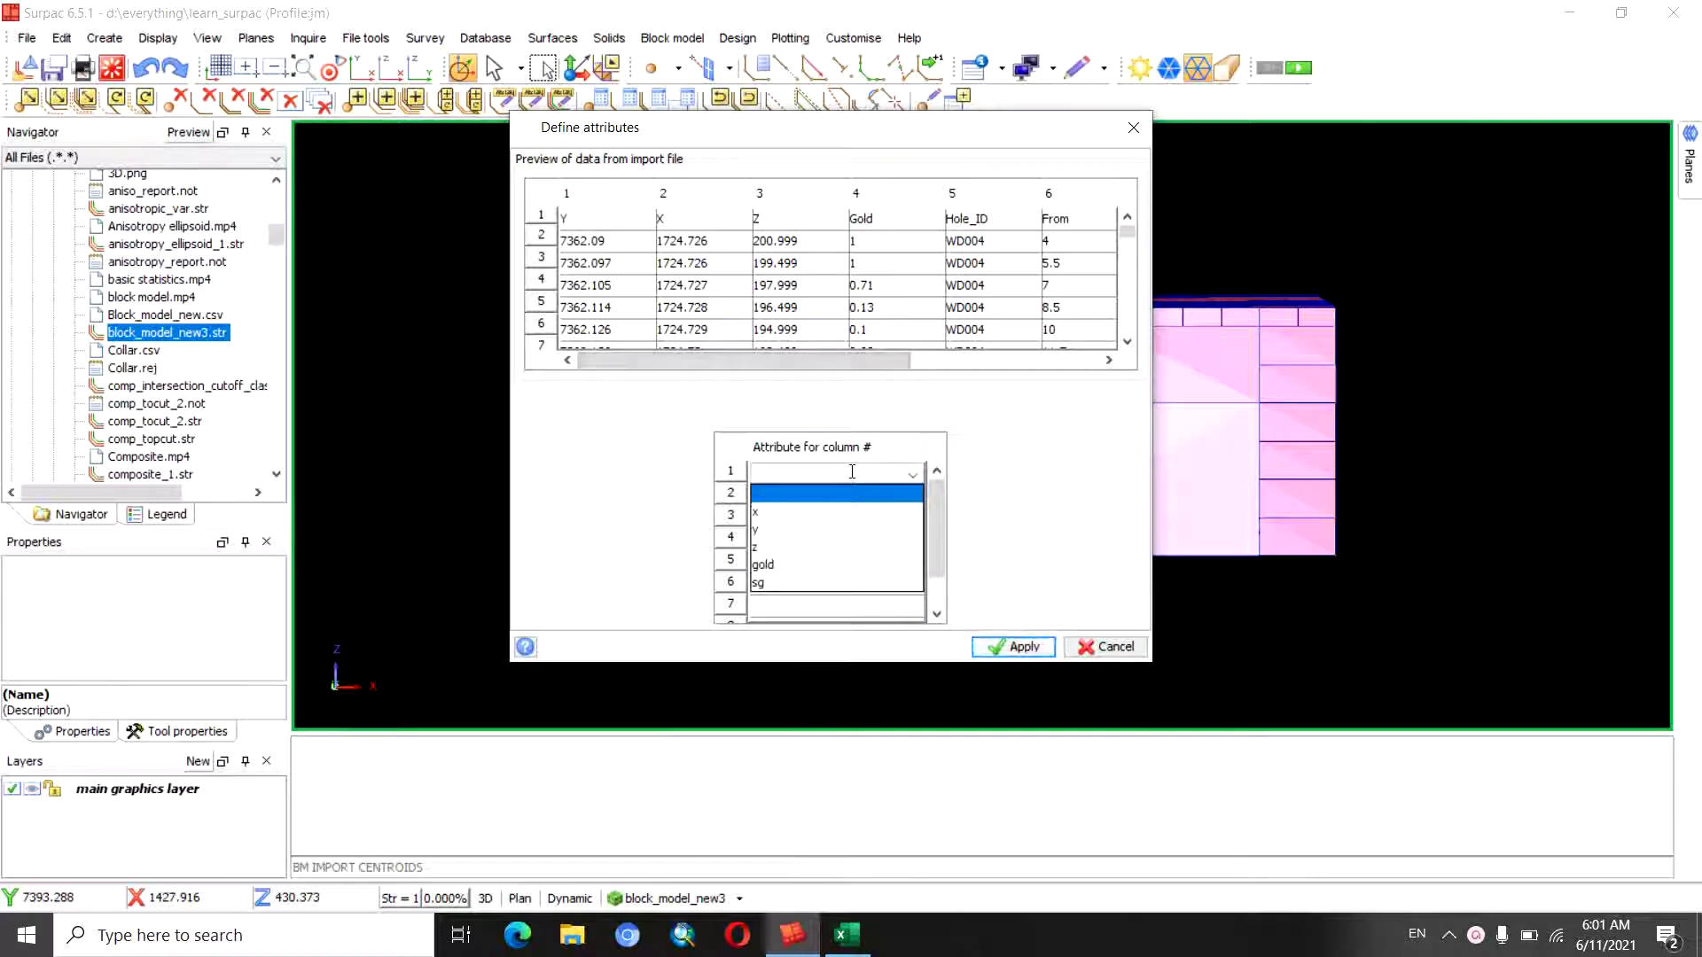
{"action": "left_click", "coordinate": [897, 495]}
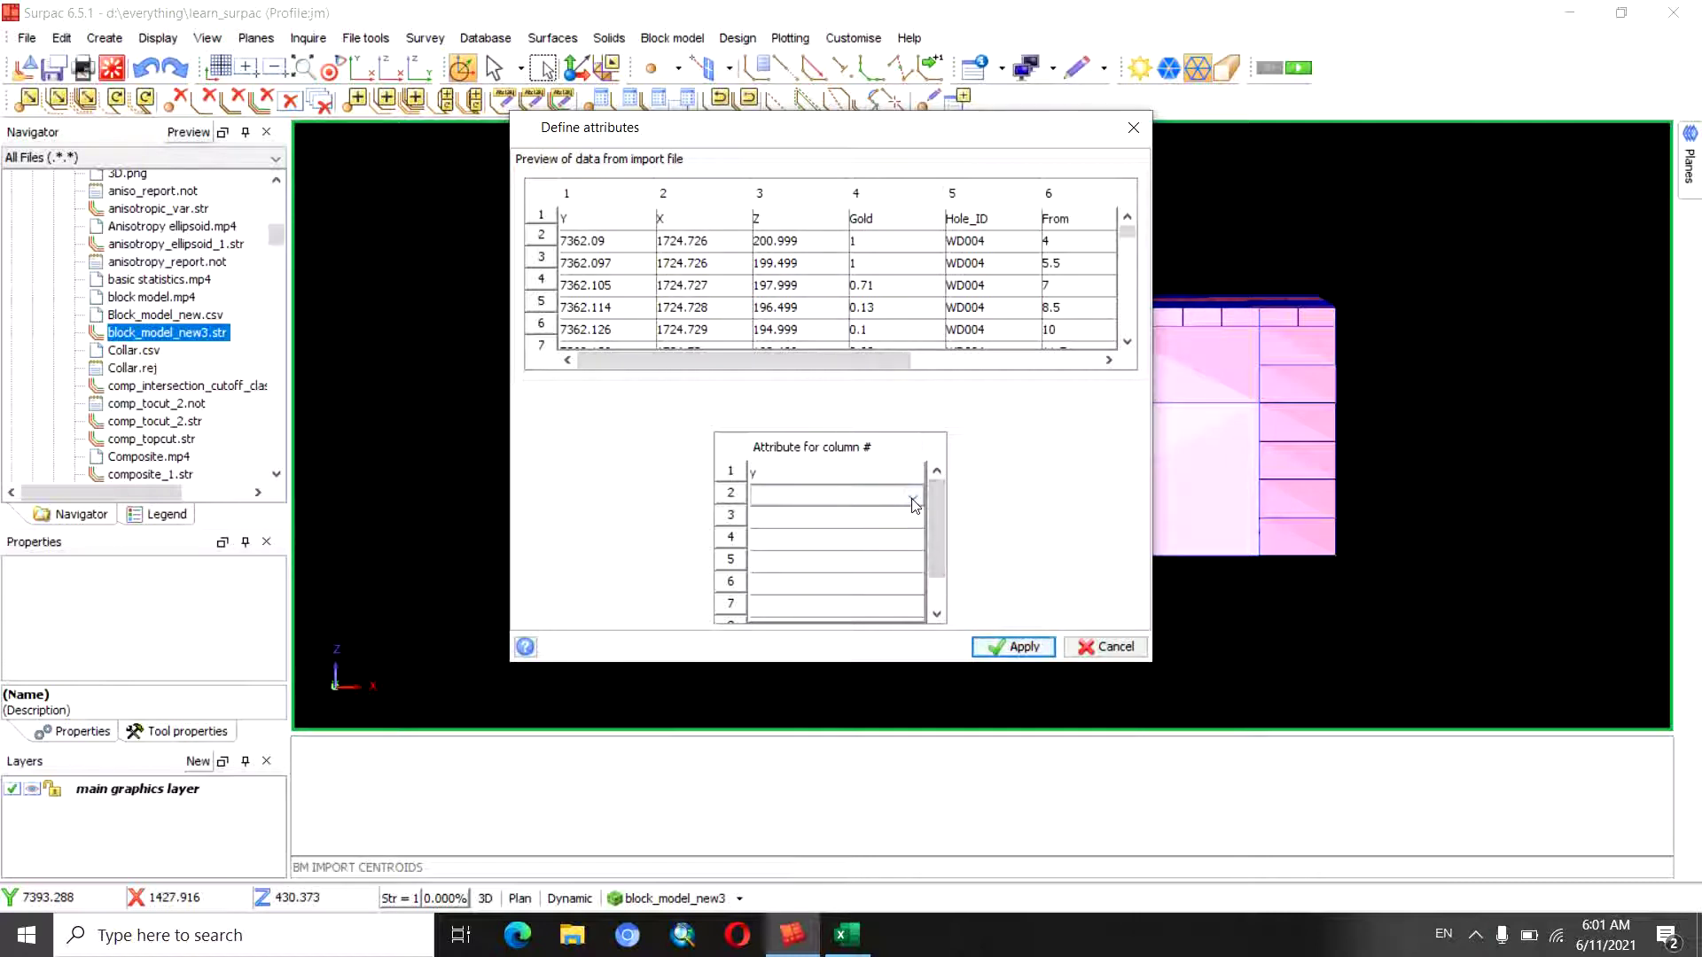
{"action": "left_click", "coordinate": [913, 495]}
{"action": "left_click", "coordinate": [842, 535]}
{"action": "left_click", "coordinate": [914, 523]}
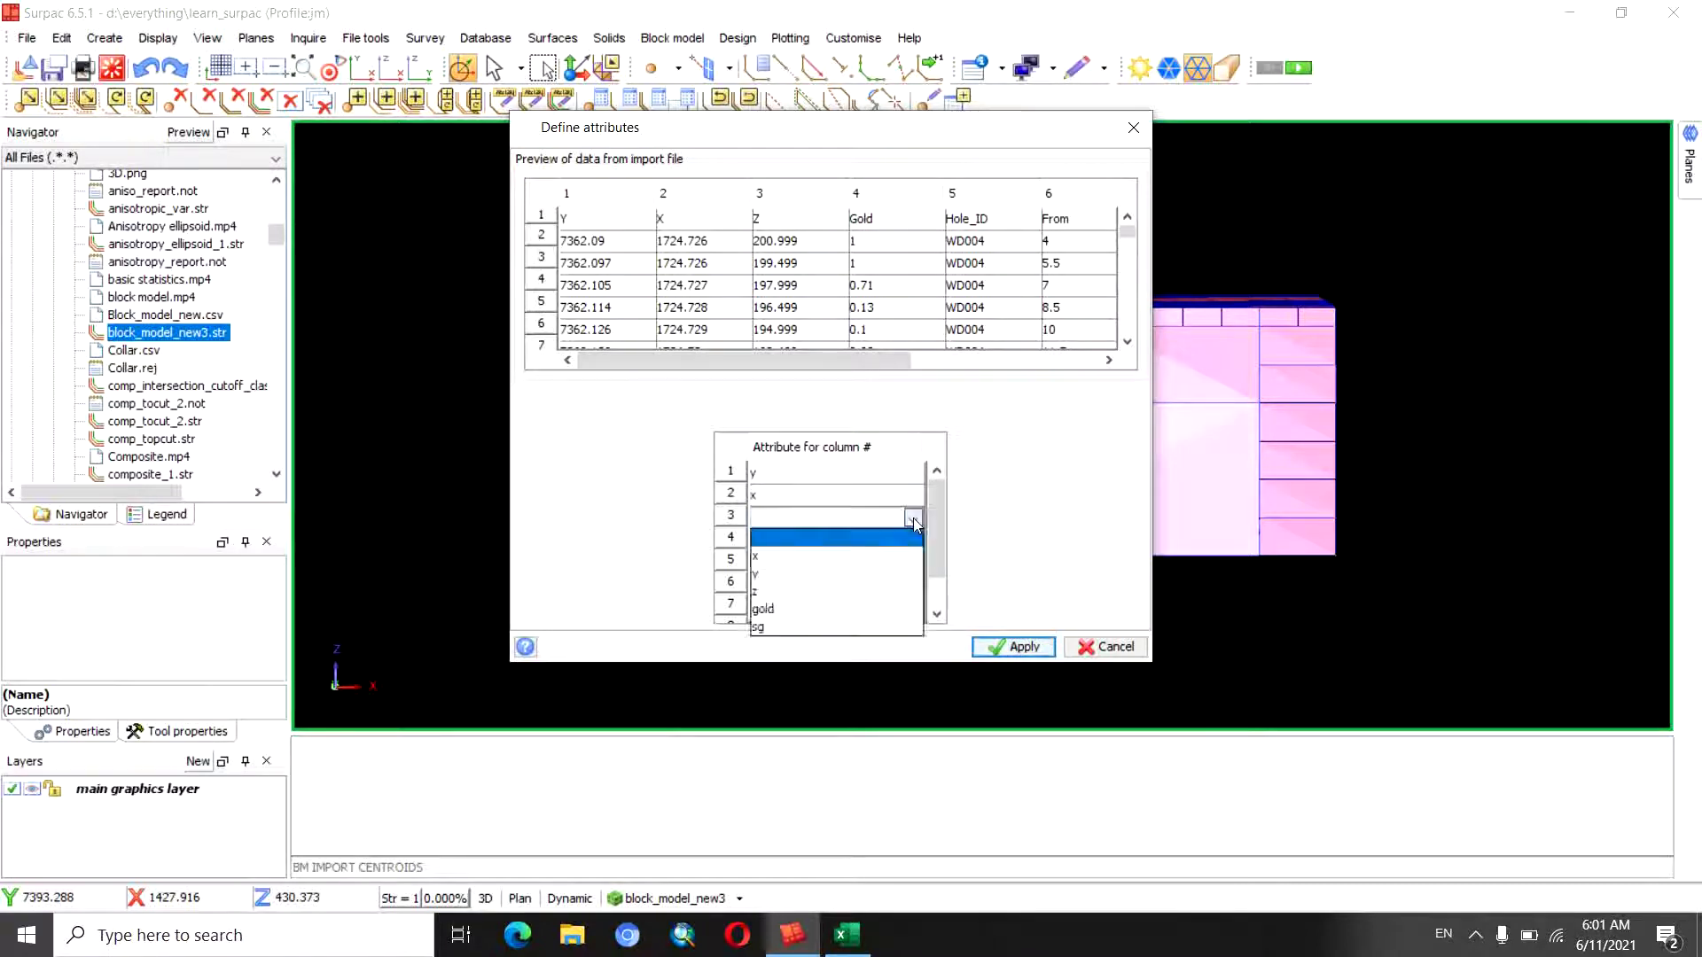
{"action": "left_click", "coordinate": [915, 523]}
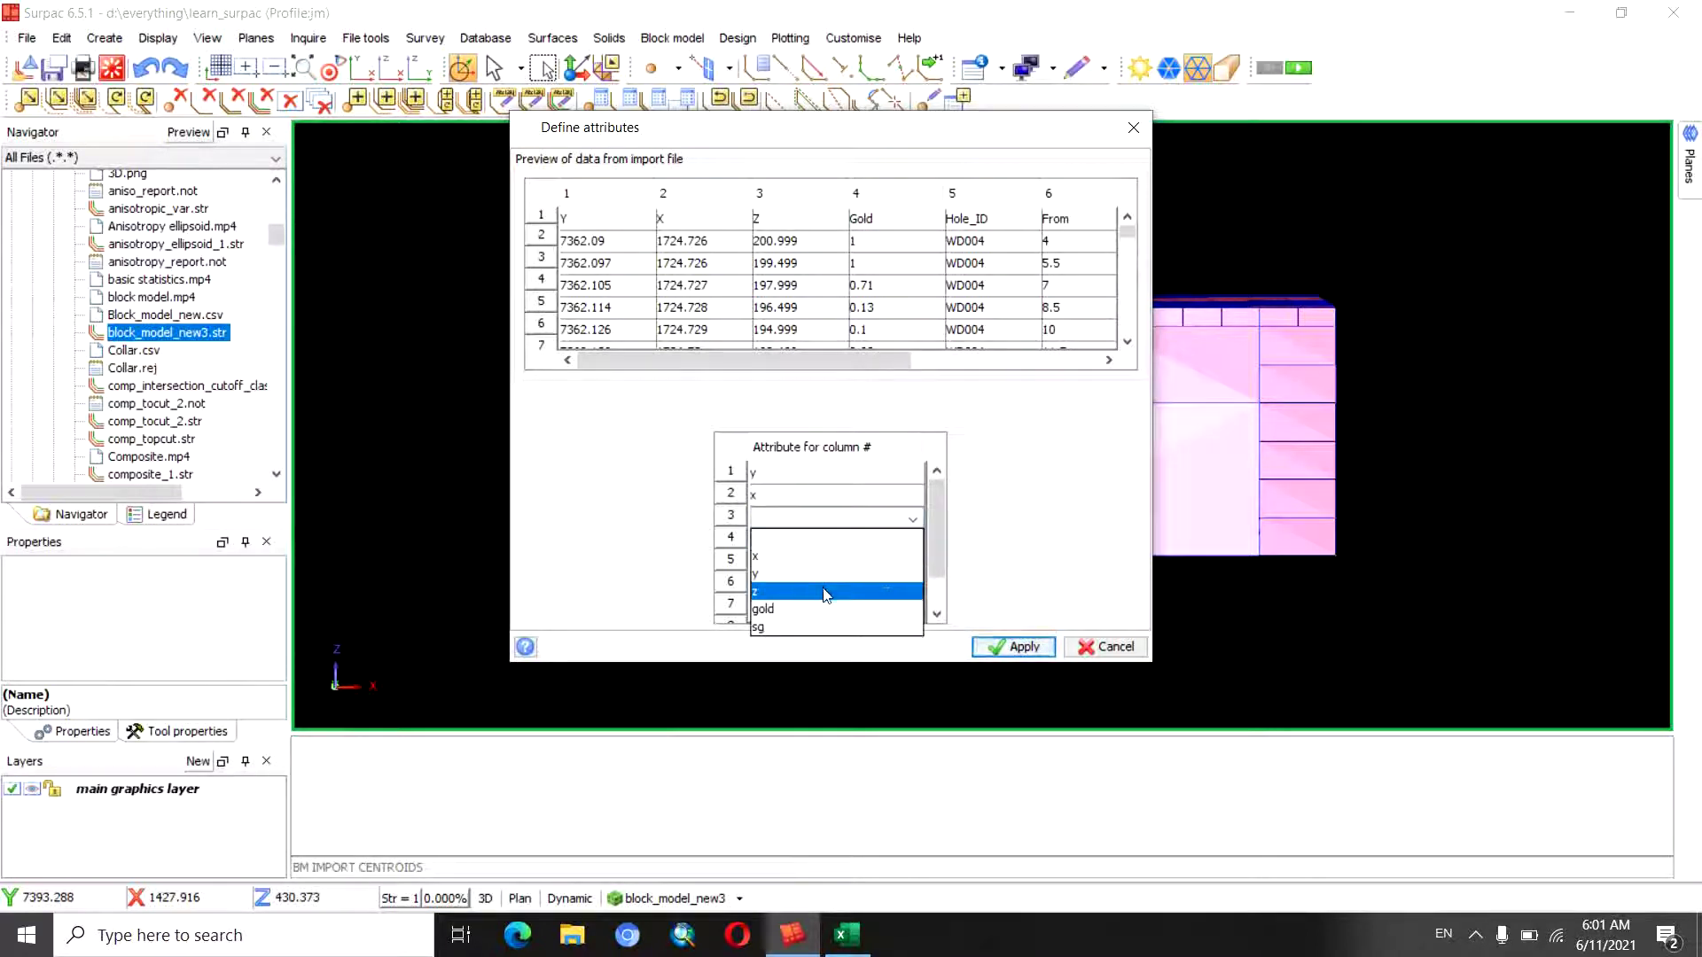
{"action": "left_click", "coordinate": [882, 574]}
Map column 4 to gold and column 8 to sg, then run the import
{"action": "left_click", "coordinate": [918, 539]}
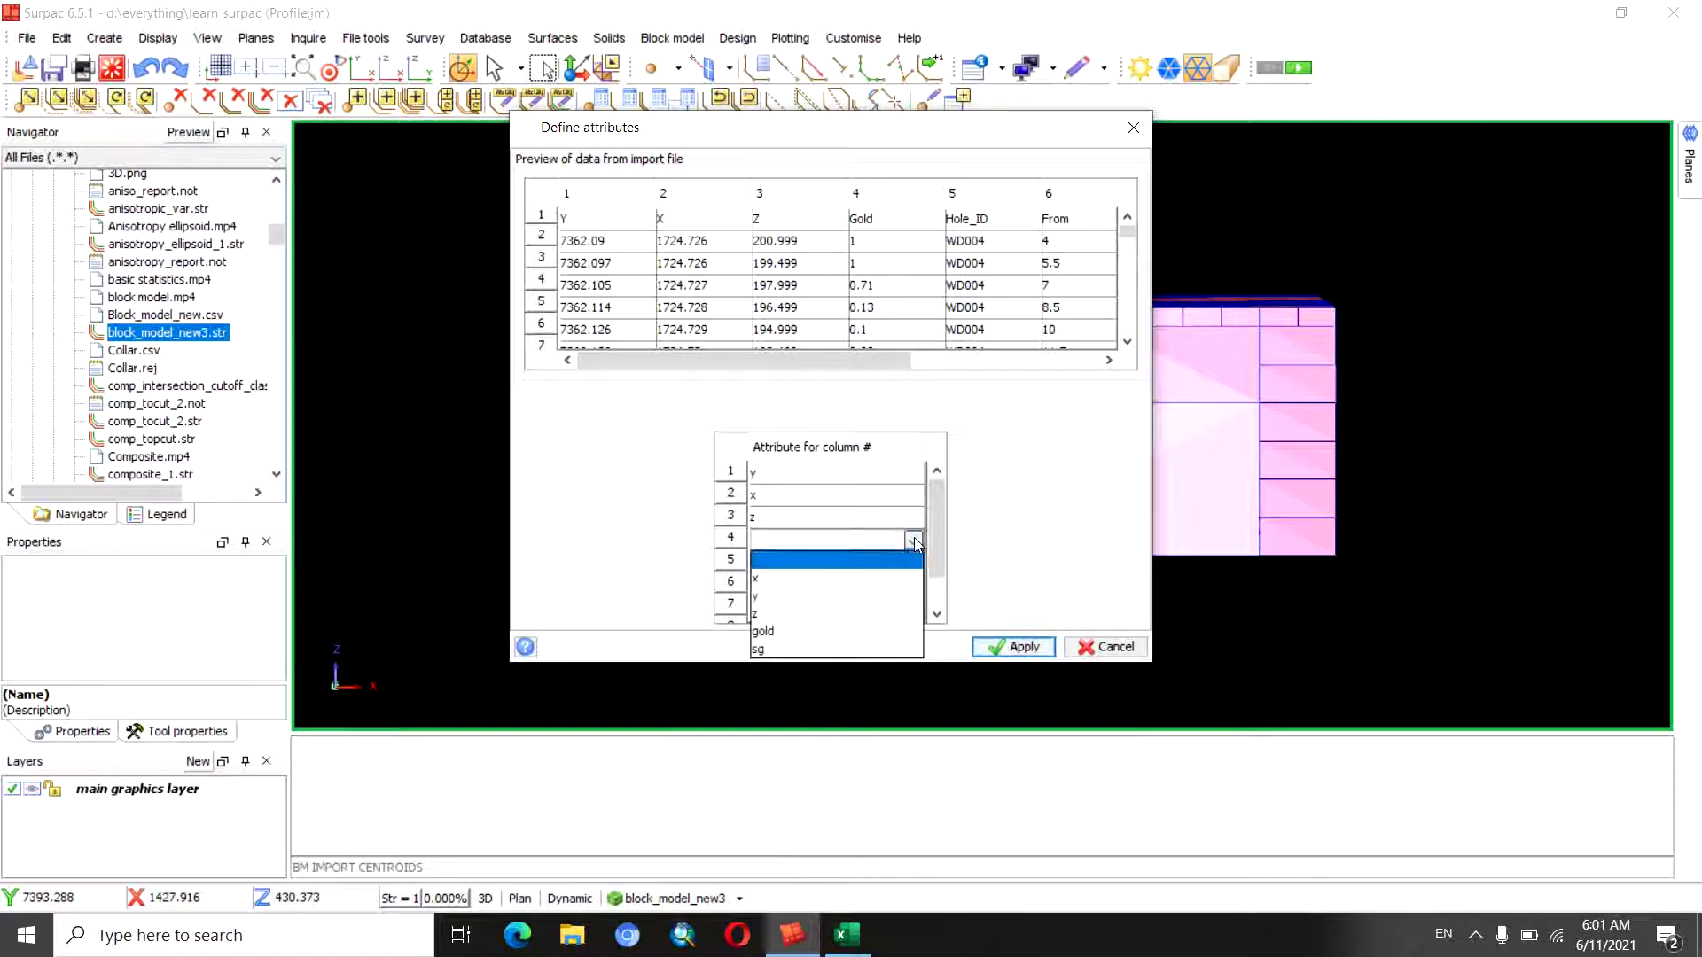
{"action": "left_click", "coordinate": [789, 631]}
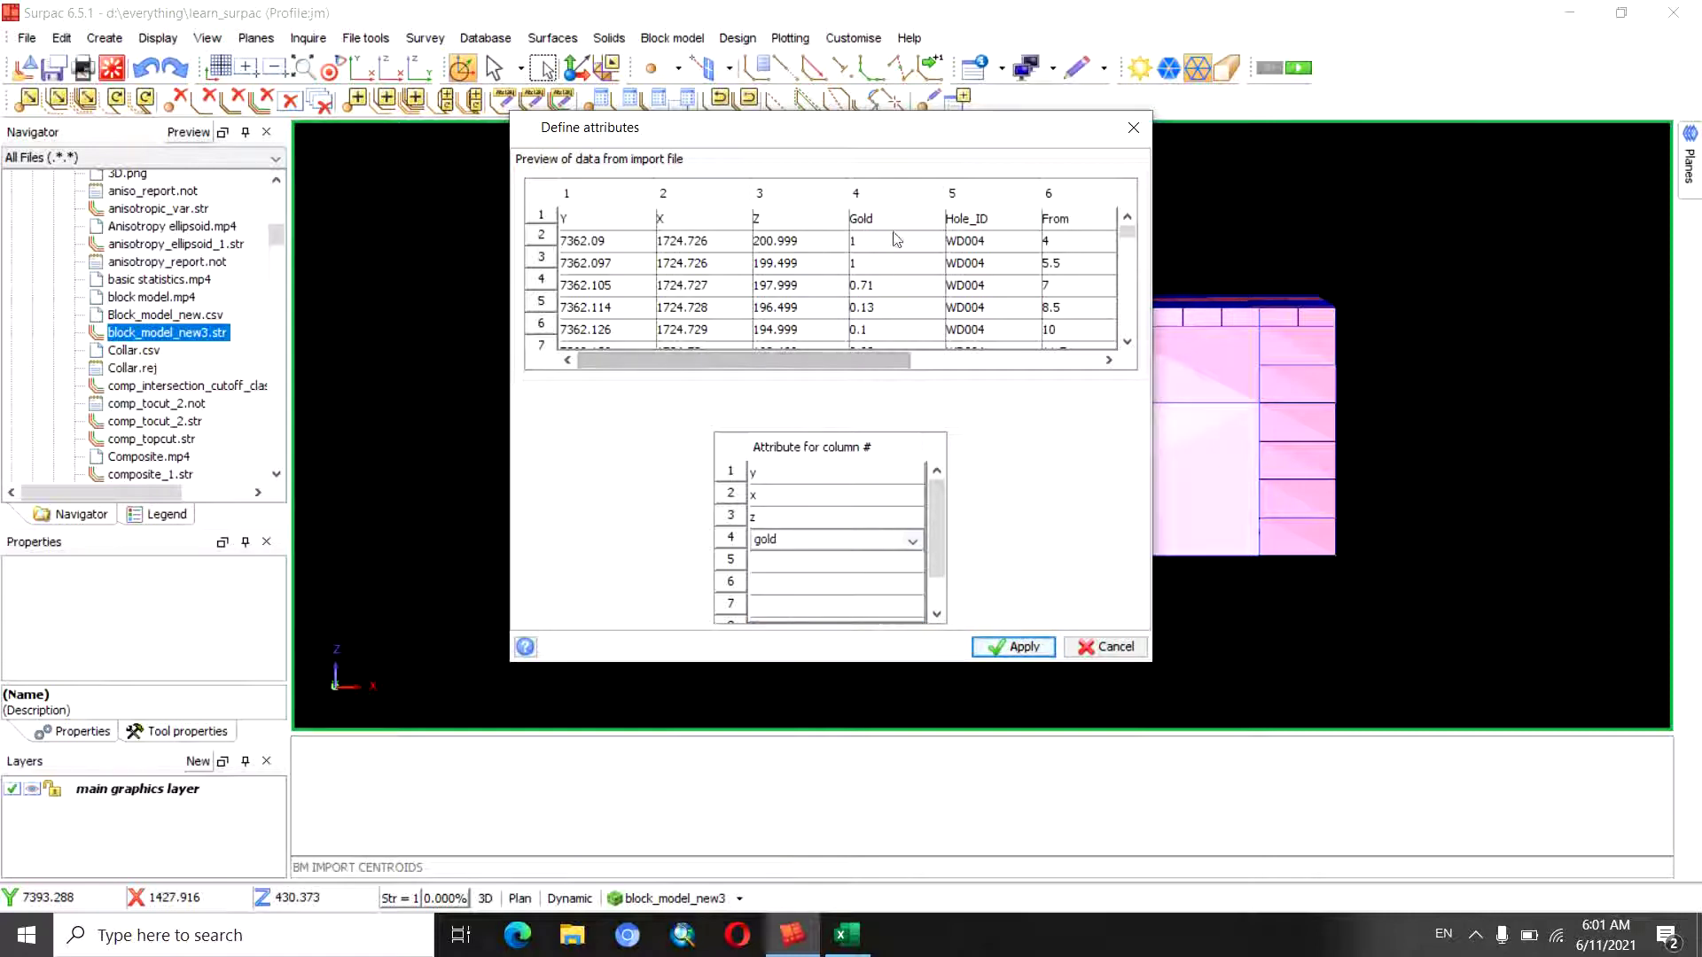
{"action": "left_click_drag", "start_coordinate": [858, 361], "coordinate": [1014, 372]}
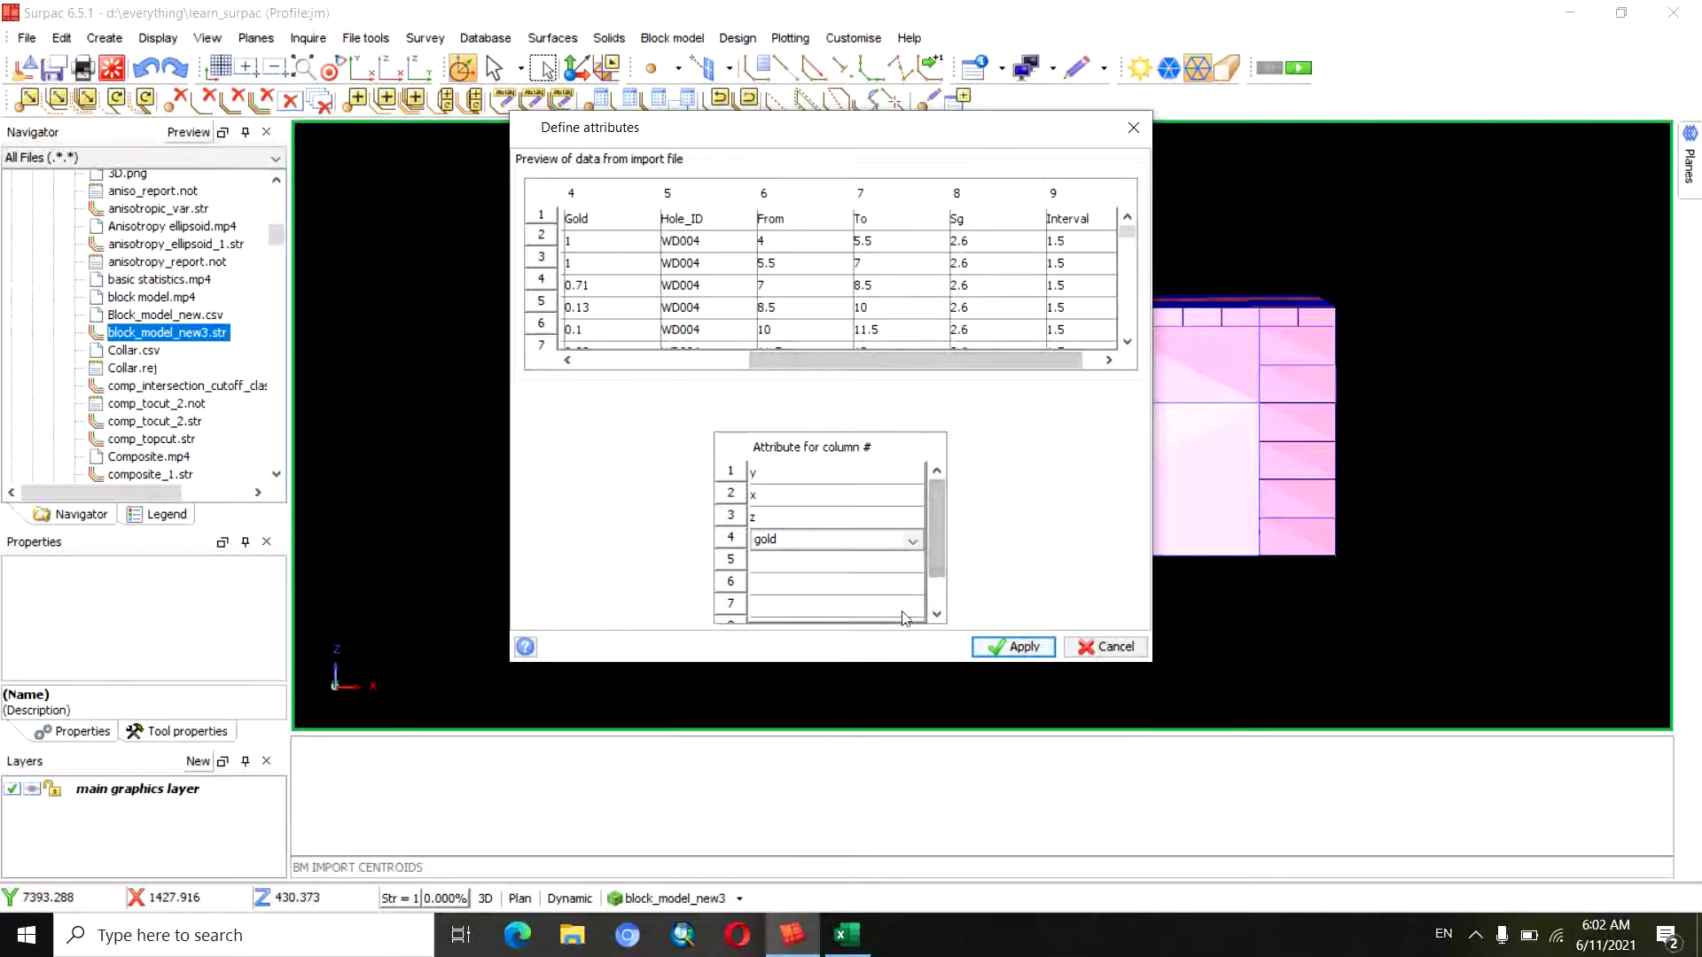
{"action": "left_click_drag", "start_coordinate": [936, 556], "coordinate": [938, 594]}
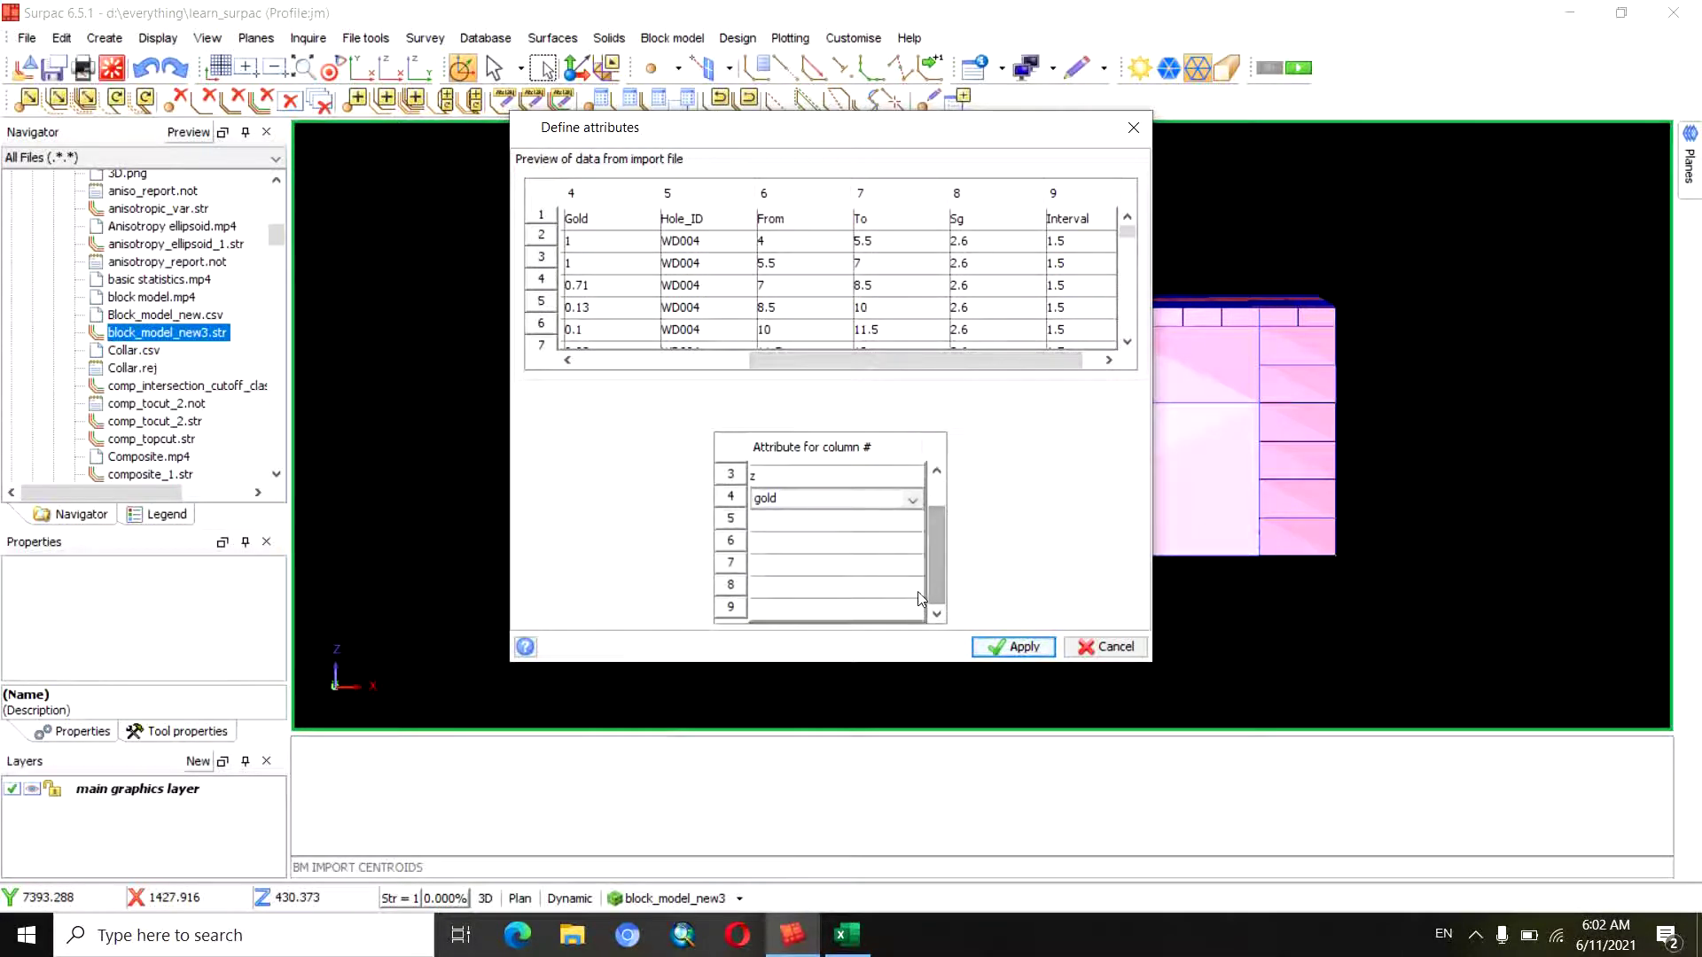
{"action": "left_click", "coordinate": [851, 588]}
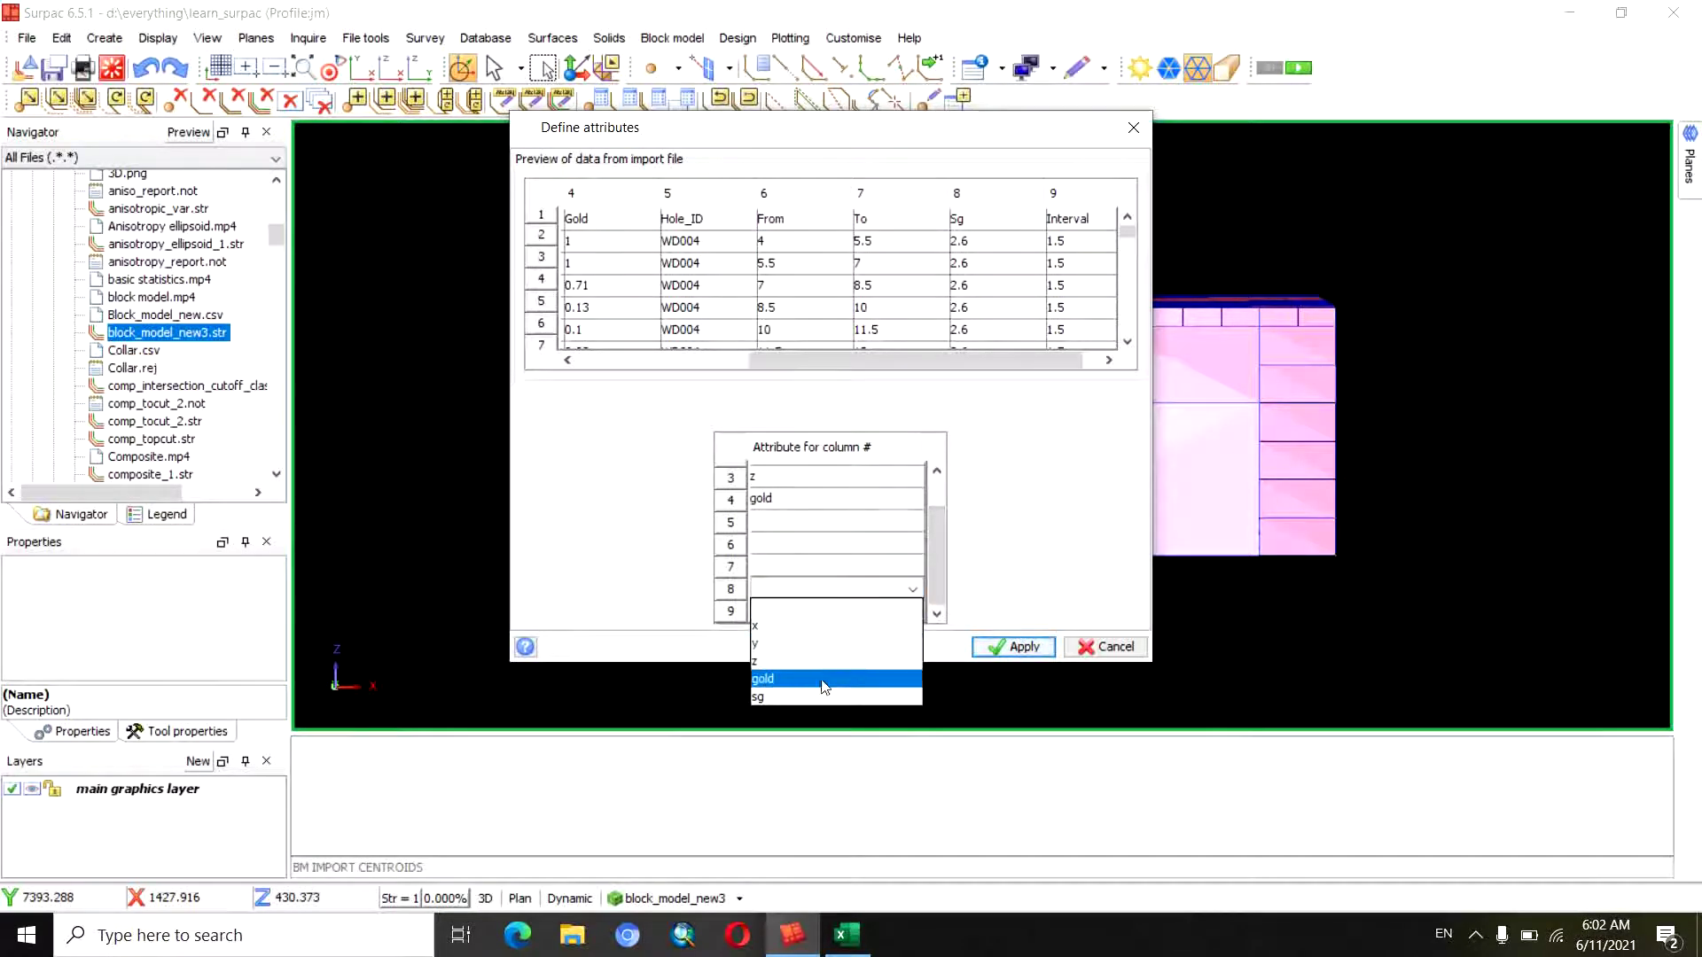
{"action": "left_click", "coordinate": [817, 697]}
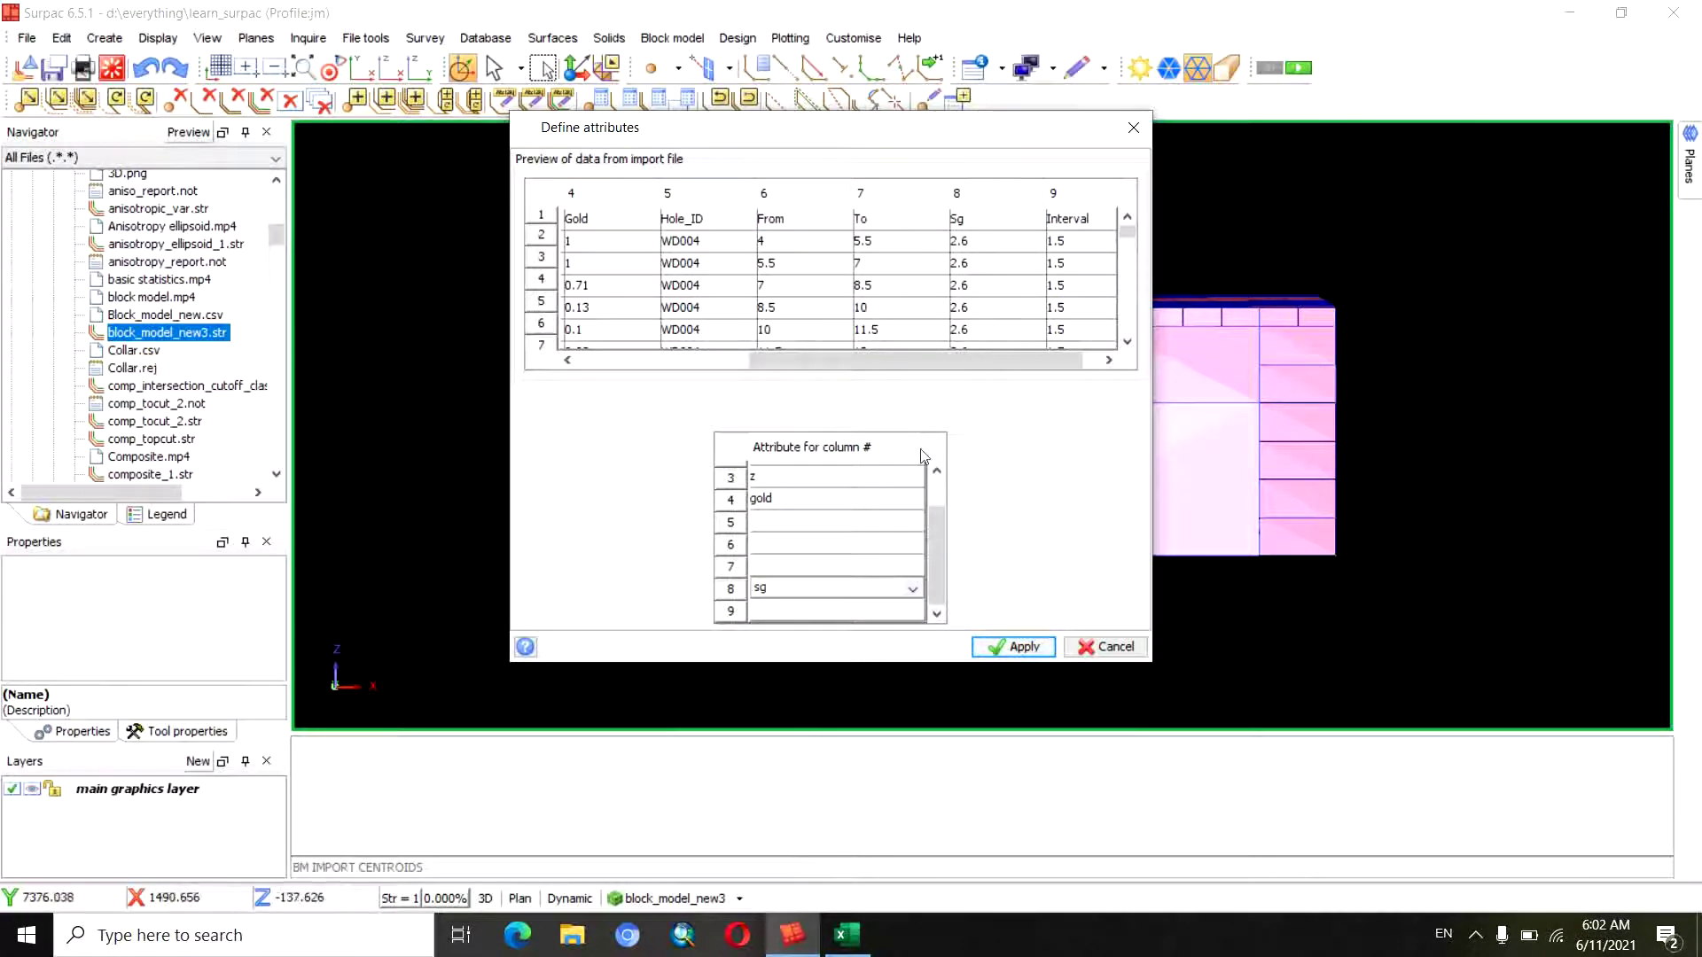
{"action": "left_click_drag", "start_coordinate": [939, 540], "coordinate": [938, 491]}
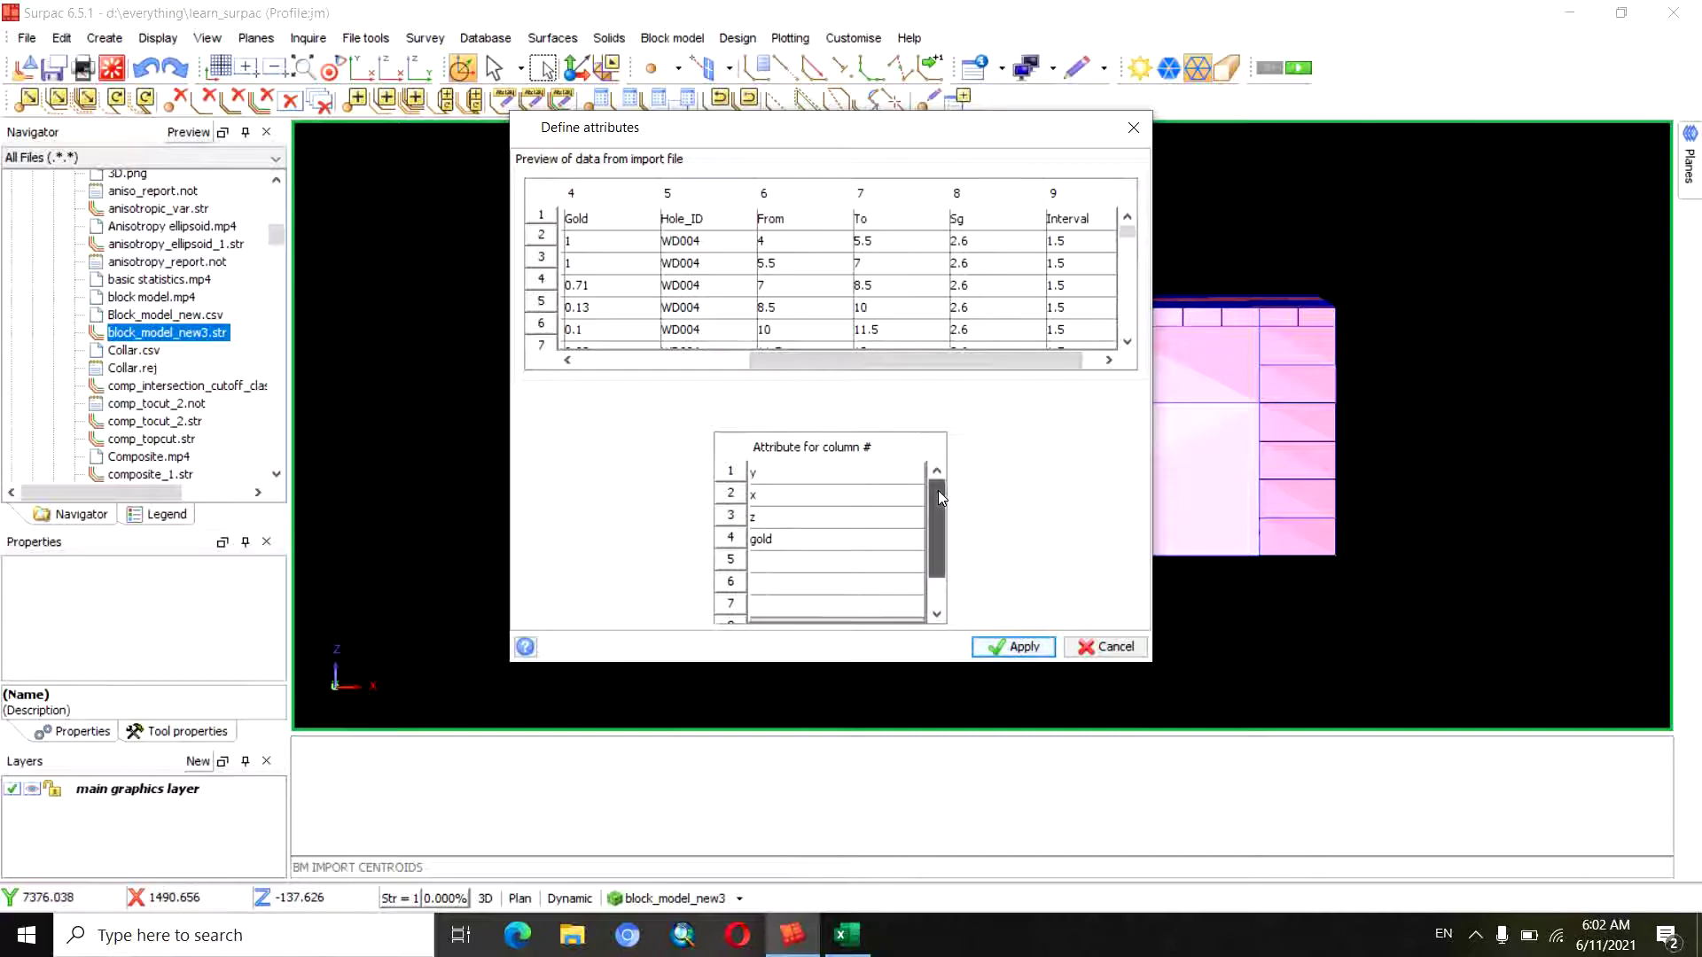
{"action": "left_click", "coordinate": [1019, 645]}
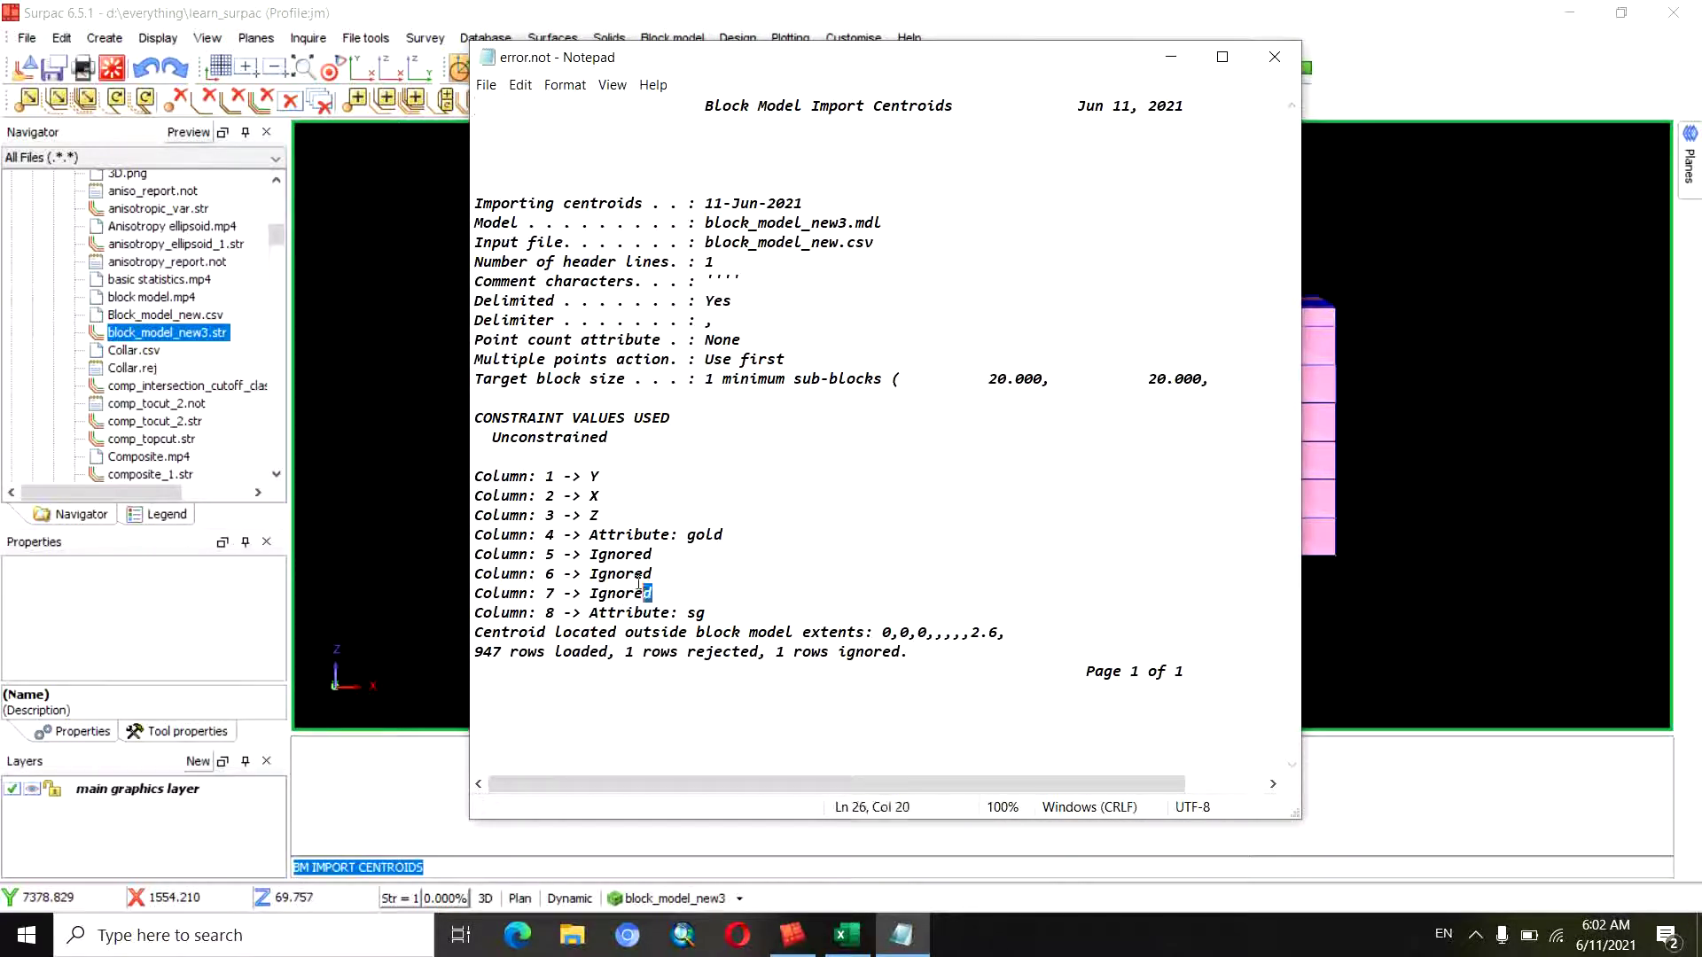
Close the error.not report (947 rows loaded, 1 rejected) and orbit to the model's top face
{"action": "key", "text": "alt+F4"}
{"action": "mouse_move", "coordinate": [1061, 462]}
{"action": "left_mouse_down"}
{"action": "mouse_move", "coordinate": [1010, 470]}
{"action": "mouse_move", "coordinate": [1123, 464]}
{"action": "mouse_move", "coordinate": [955, 474]}
{"action": "mouse_move", "coordinate": [1018, 456]}
{"action": "mouse_move", "coordinate": [950, 505]}
{"action": "mouse_move", "coordinate": [884, 506]}
{"action": "mouse_move", "coordinate": [1053, 444]}
{"action": "left_mouse_up"}
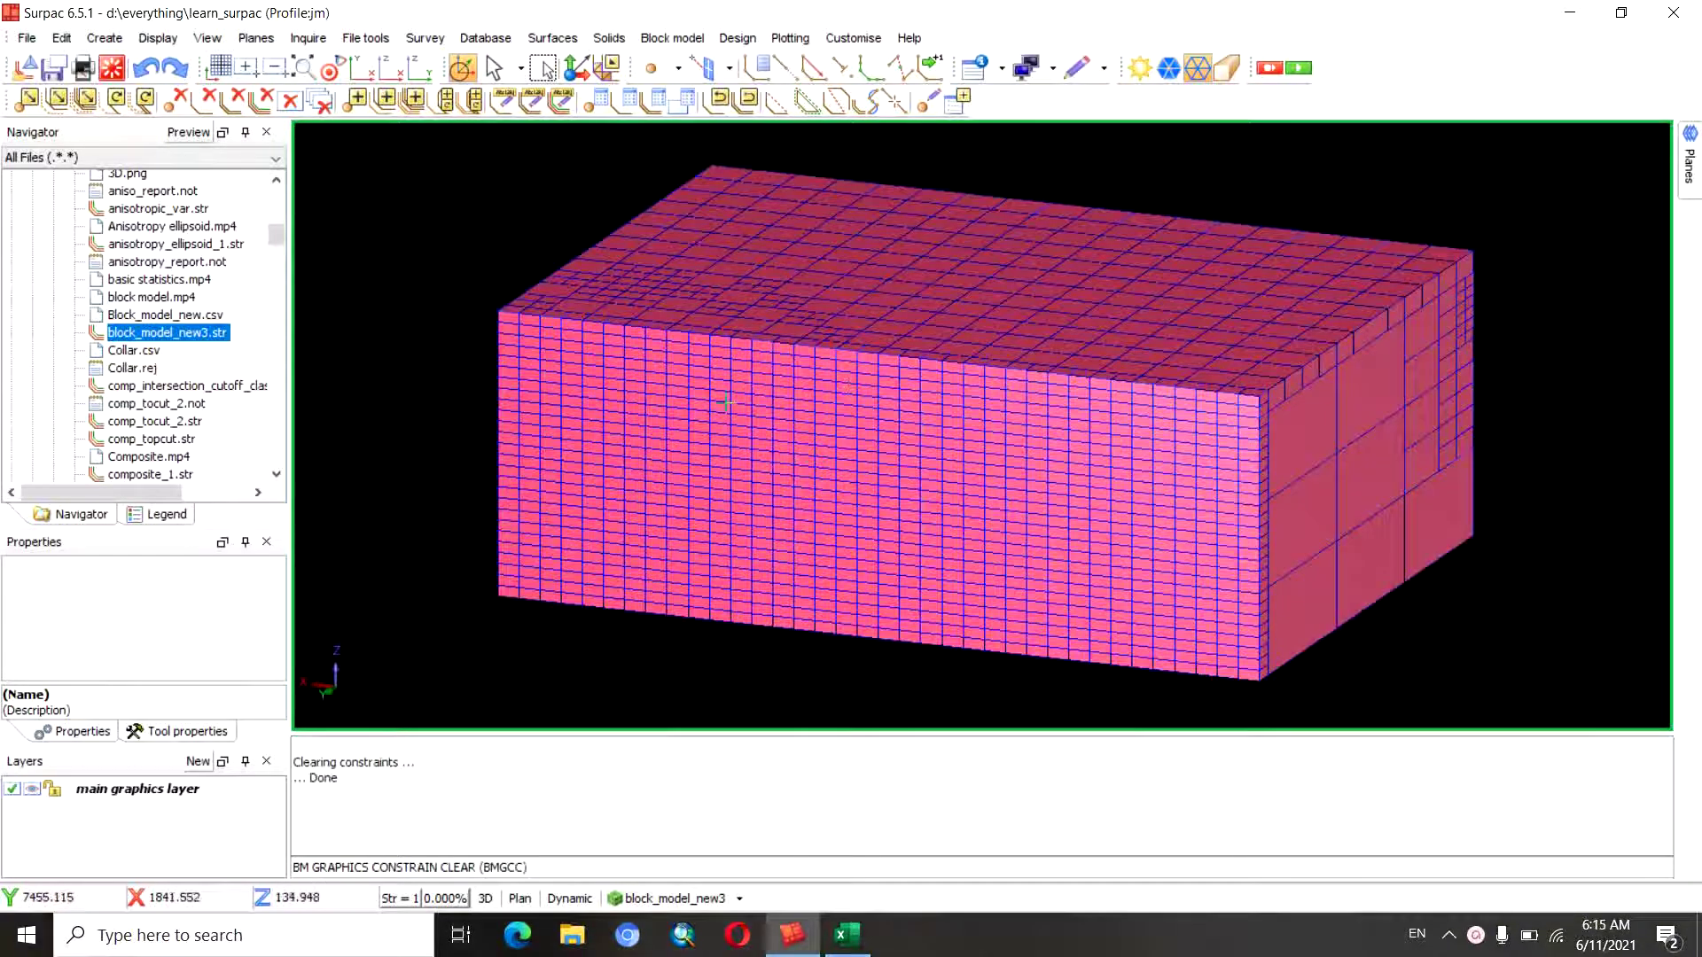
Start a new graphical constraint of the block attribute type from the Block model menu
{"action": "left_click_drag", "start_coordinate": [725, 402], "coordinate": [745, 410]}
{"action": "left_click", "coordinate": [663, 41]}
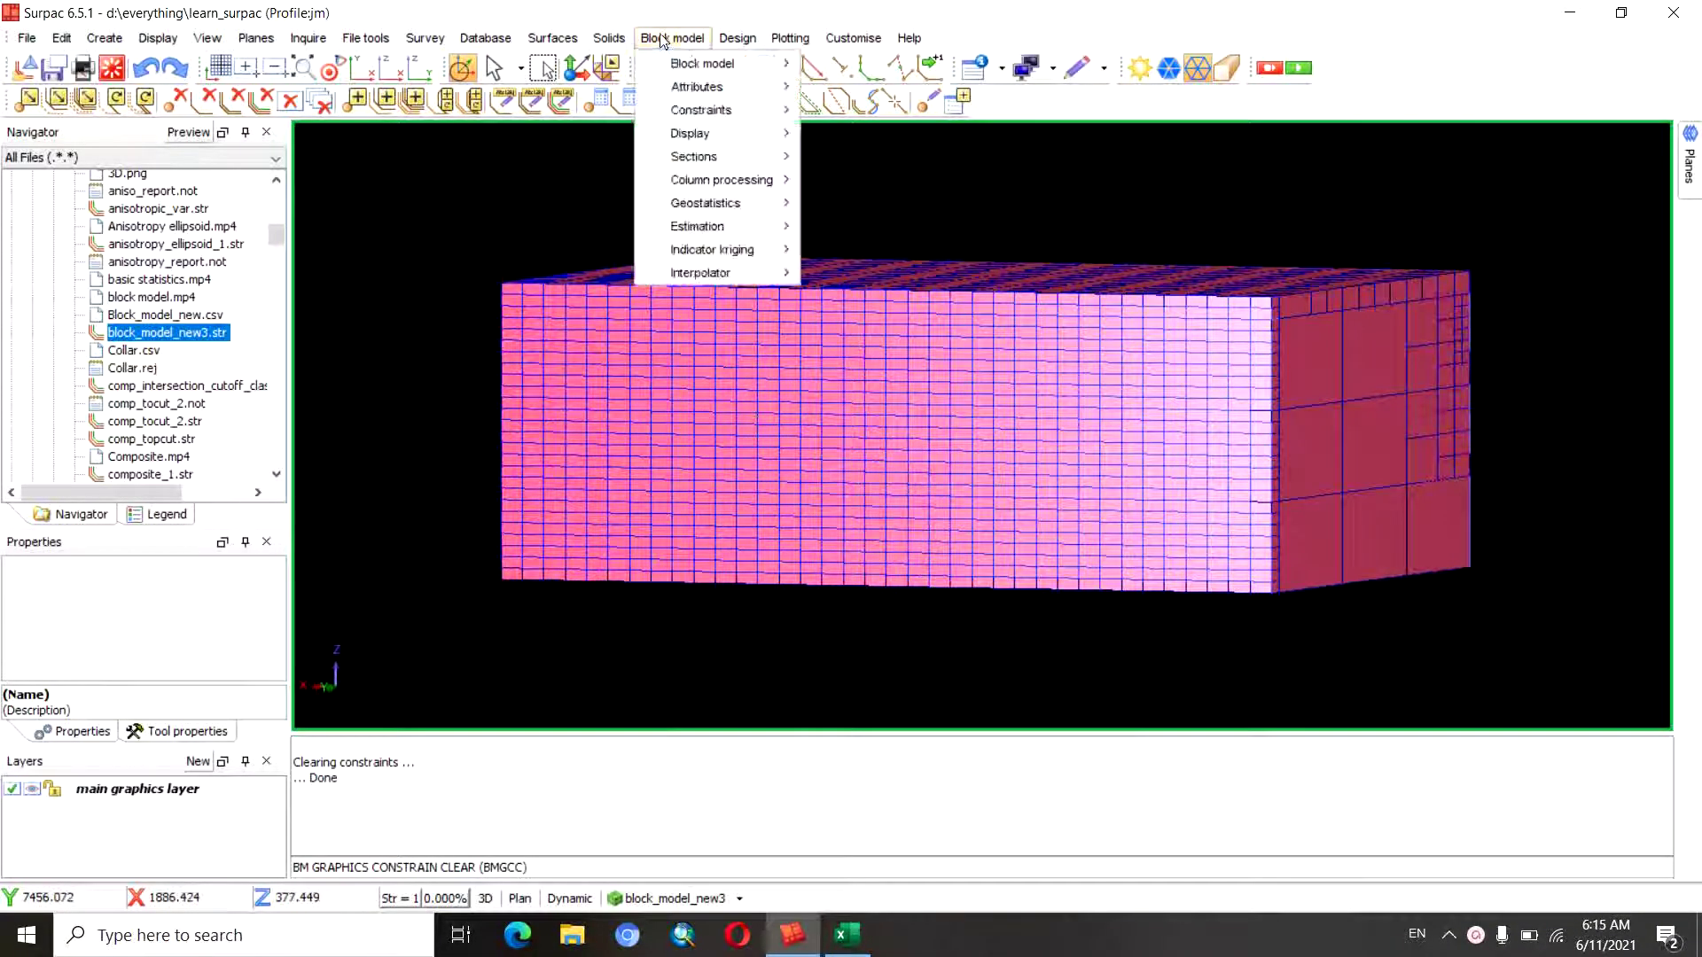
{"action": "mouse_move", "coordinate": [700, 109]}
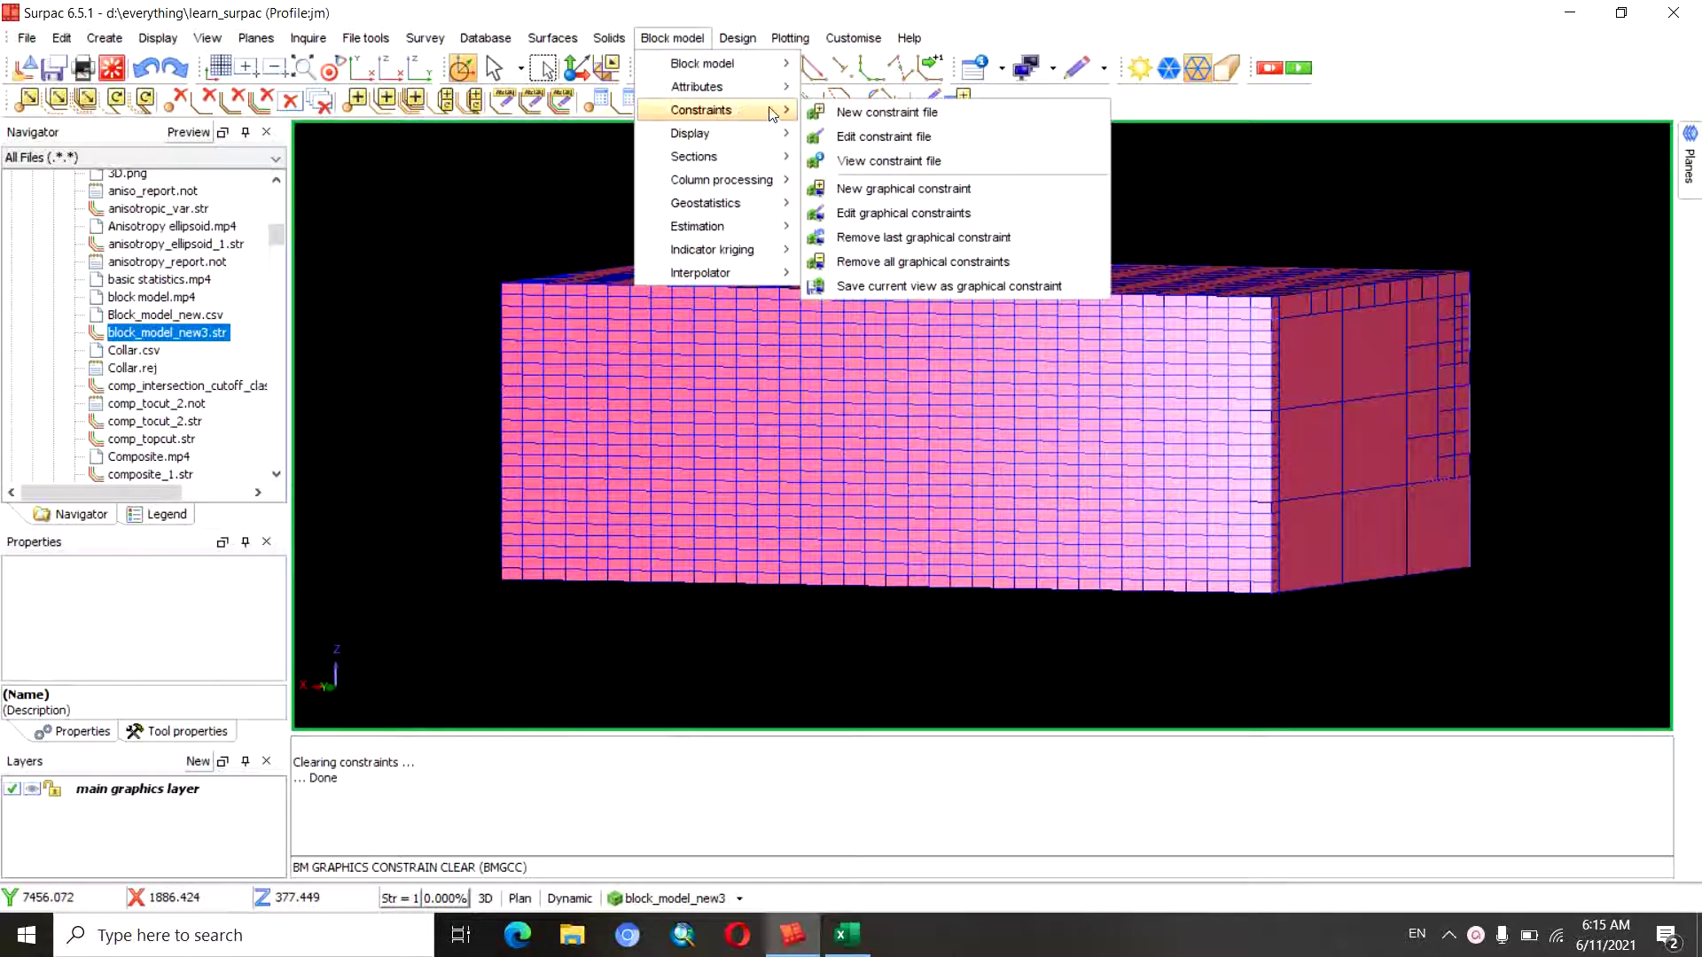
{"action": "left_click", "coordinate": [878, 189]}
{"action": "left_click", "coordinate": [496, 224]}
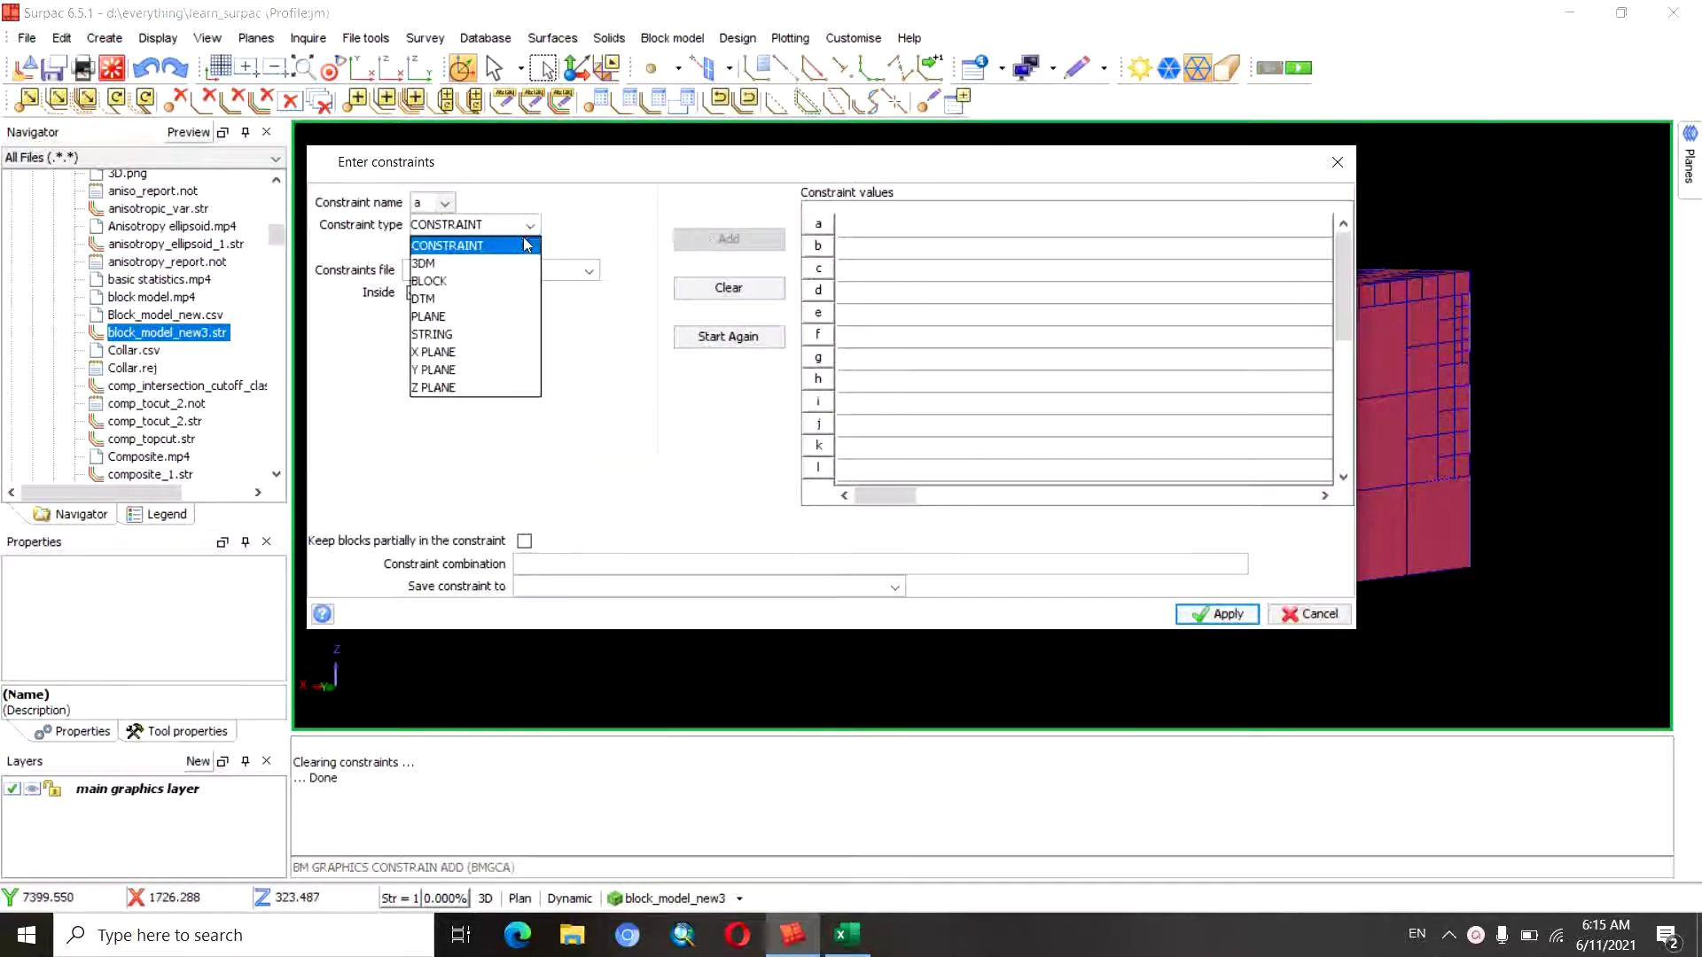
{"action": "left_click", "coordinate": [501, 282]}
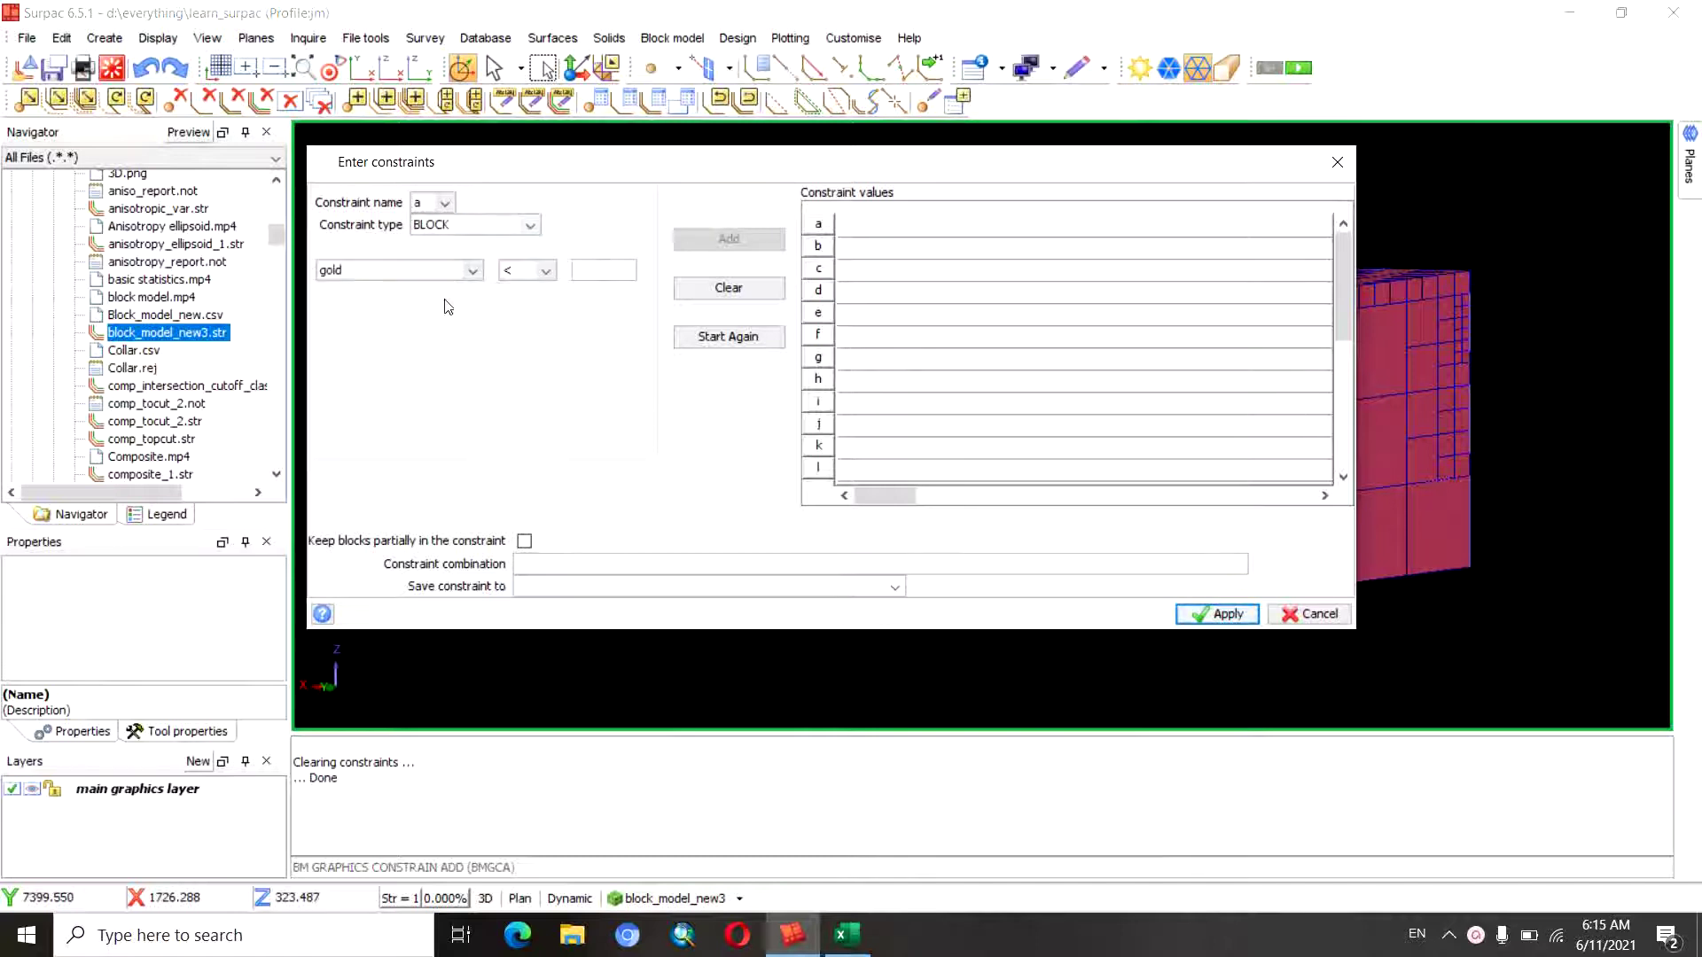
Define gold > 0.3, add it and apply it to block_model_new3
{"action": "left_click", "coordinate": [545, 271]}
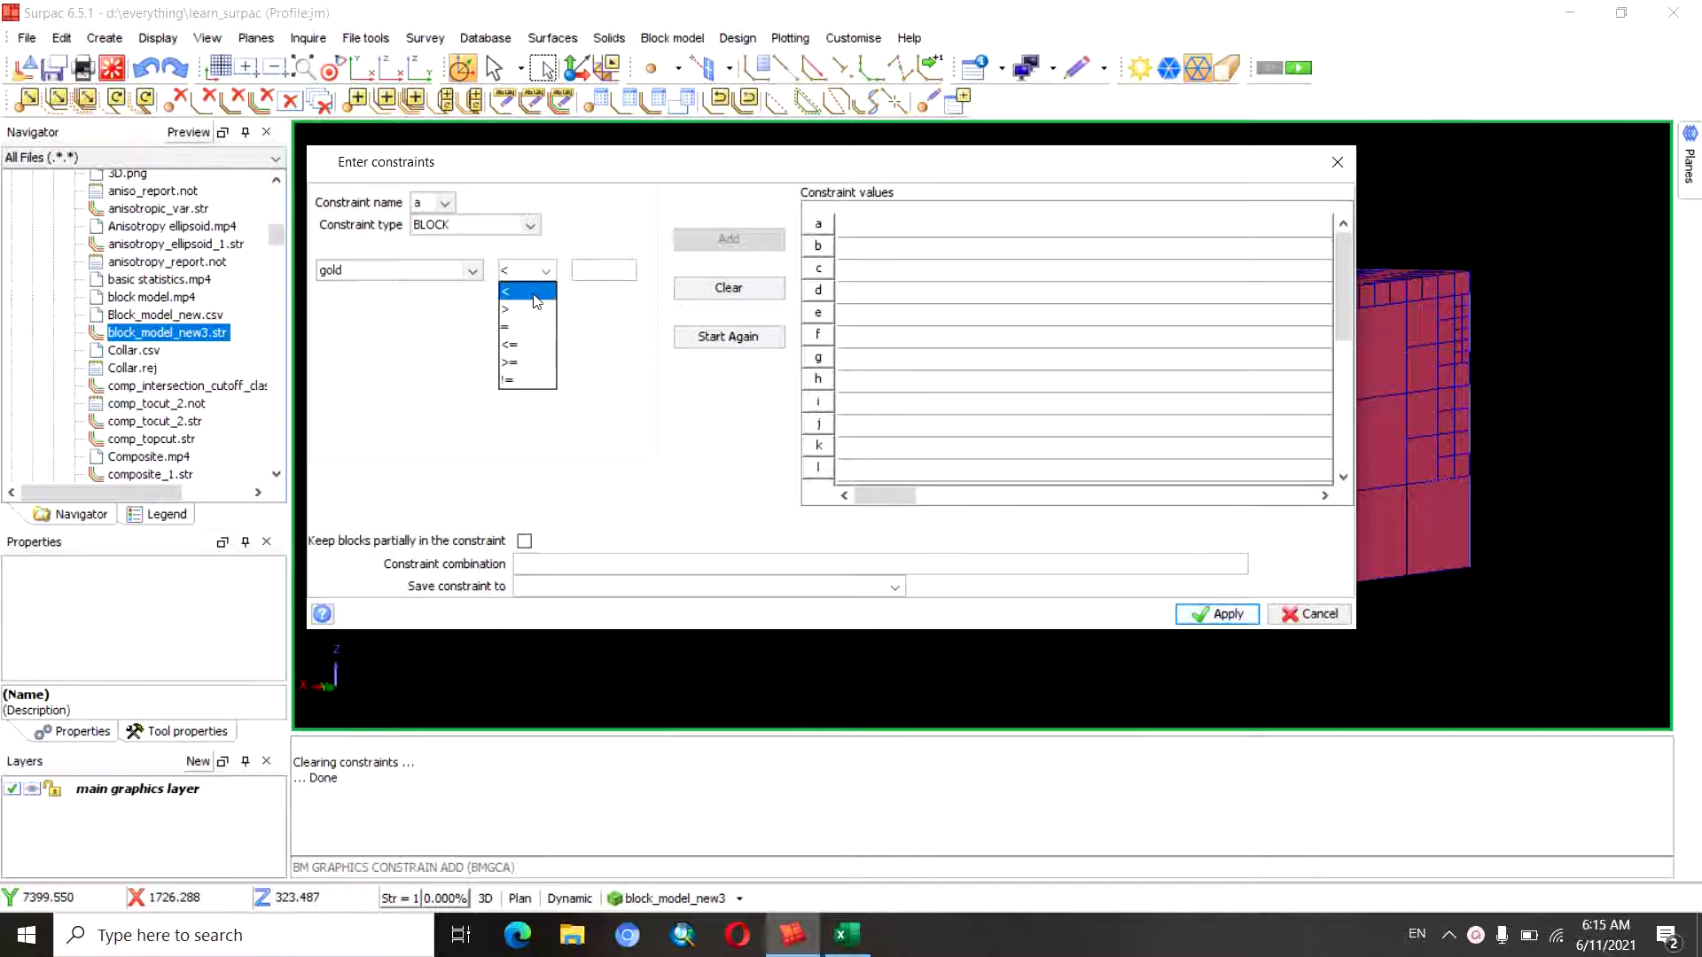
{"action": "left_click", "coordinate": [530, 309]}
{"action": "left_click", "coordinate": [603, 271]}
{"action": "type", "text": "0.3"}
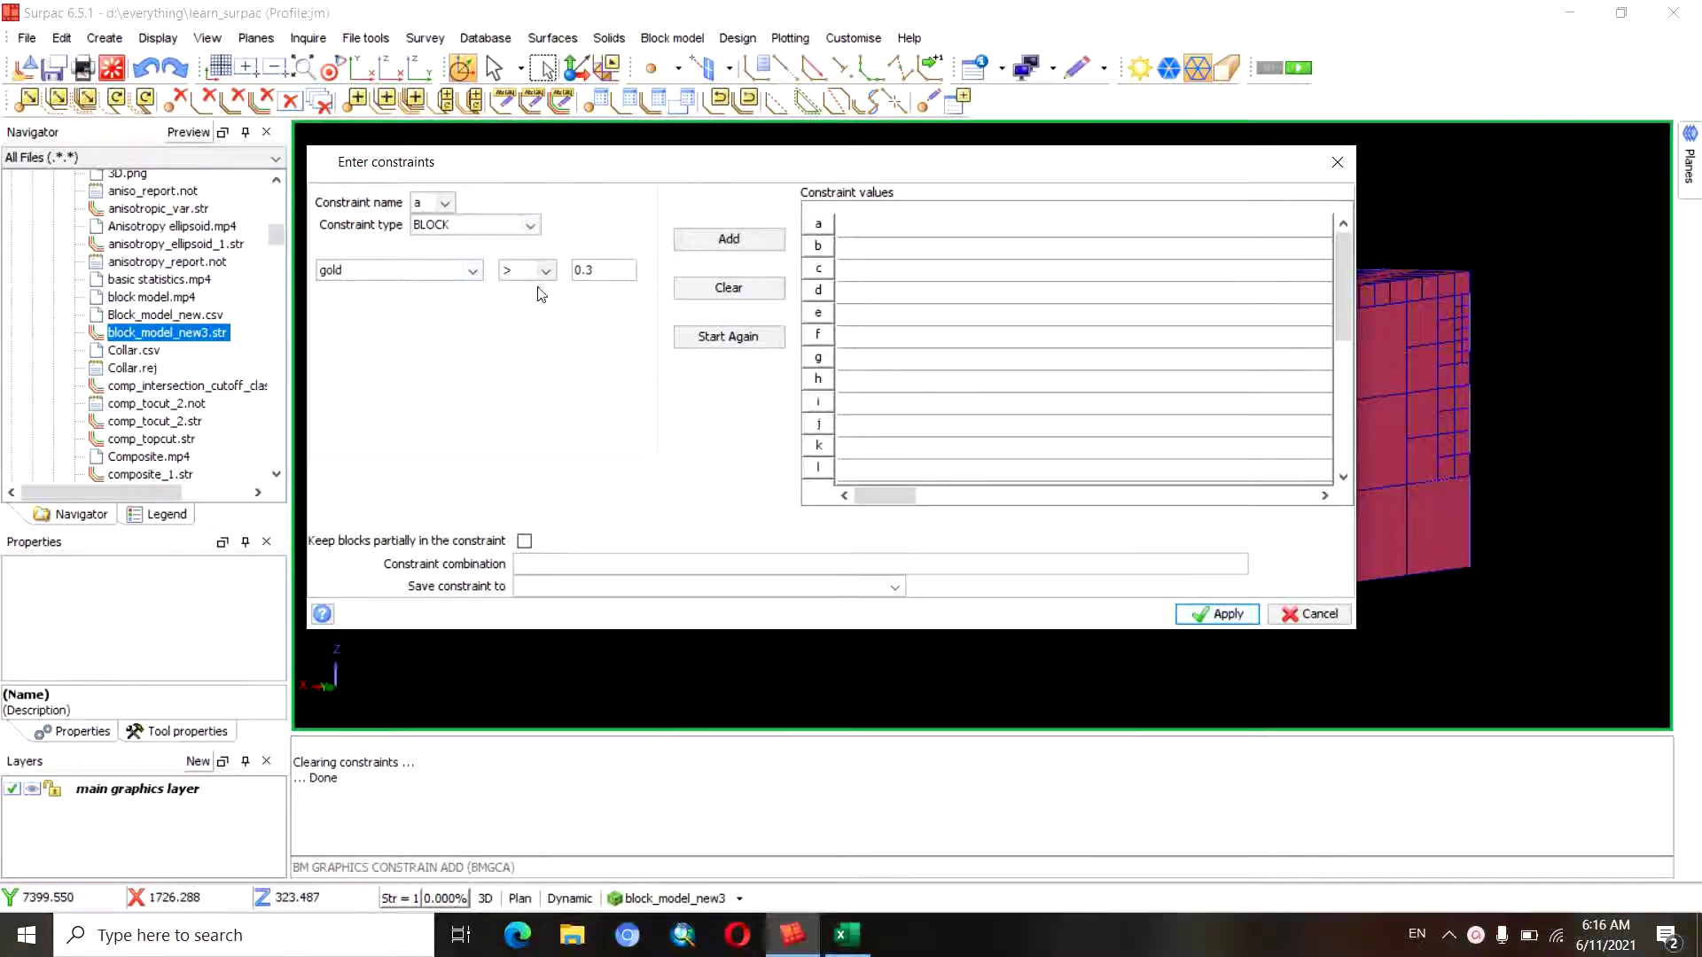
{"action": "left_click", "coordinate": [729, 238]}
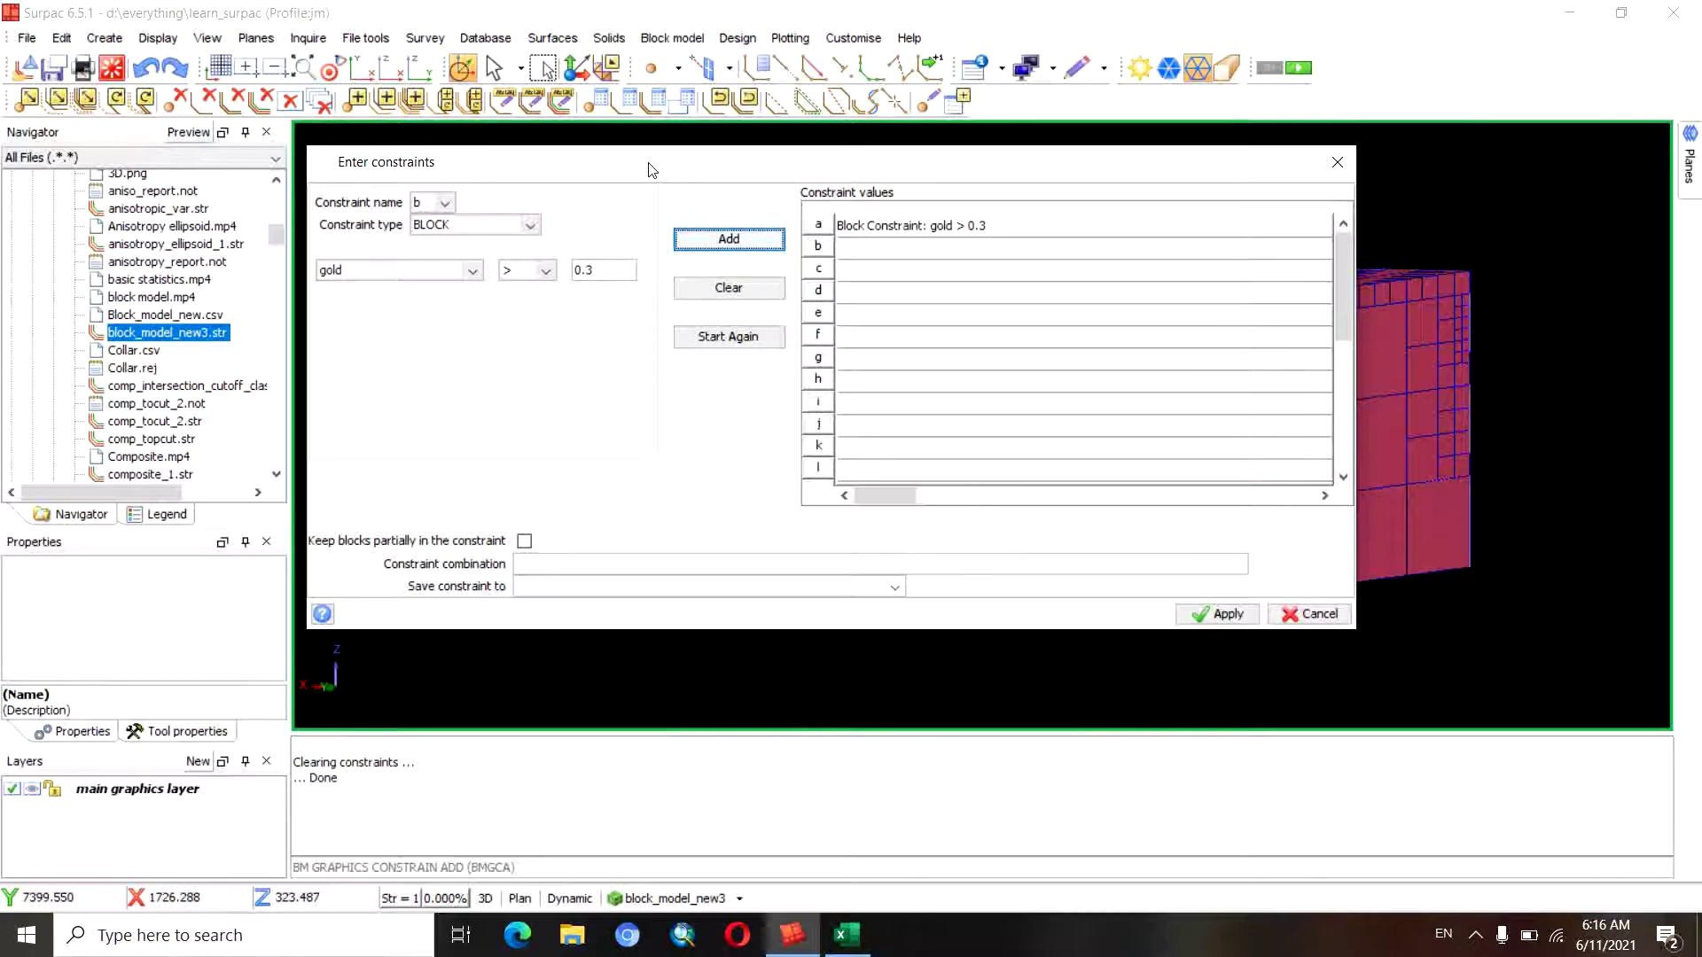
{"action": "left_click", "coordinate": [1222, 618]}
{"action": "mouse_move", "coordinate": [1215, 608]}
{"action": "left_mouse_down"}
{"action": "mouse_move", "coordinate": [1091, 432]}
{"action": "mouse_move", "coordinate": [926, 459]}
{"action": "mouse_move", "coordinate": [949, 461]}
{"action": "mouse_move", "coordinate": [905, 501]}
{"action": "left_mouse_up"}
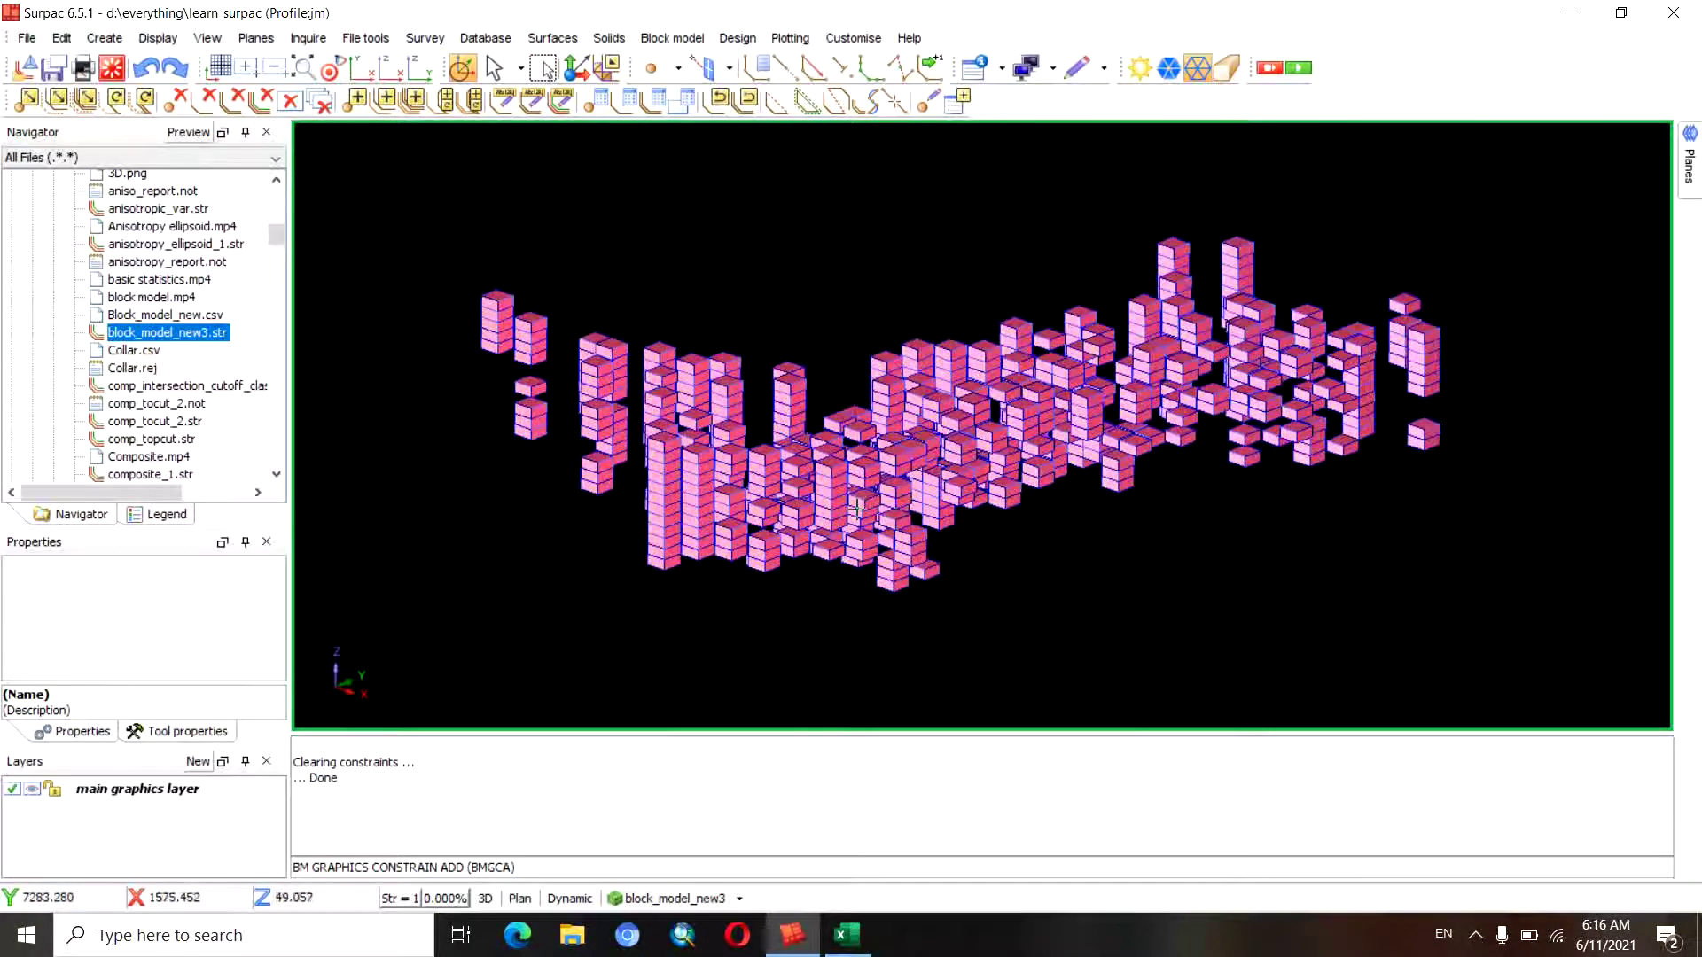
Orbit around the filtered gold > 0.3 block columns and bring up Block model Display commands
{"action": "mouse_move", "coordinate": [798, 476]}
{"action": "left_mouse_down"}
{"action": "mouse_move", "coordinate": [877, 474]}
{"action": "mouse_move", "coordinate": [897, 528]}
{"action": "mouse_move", "coordinate": [912, 522]}
{"action": "mouse_move", "coordinate": [862, 539]}
{"action": "mouse_move", "coordinate": [889, 540]}
{"action": "mouse_move", "coordinate": [957, 476]}
{"action": "mouse_move", "coordinate": [952, 514]}
{"action": "left_mouse_up"}
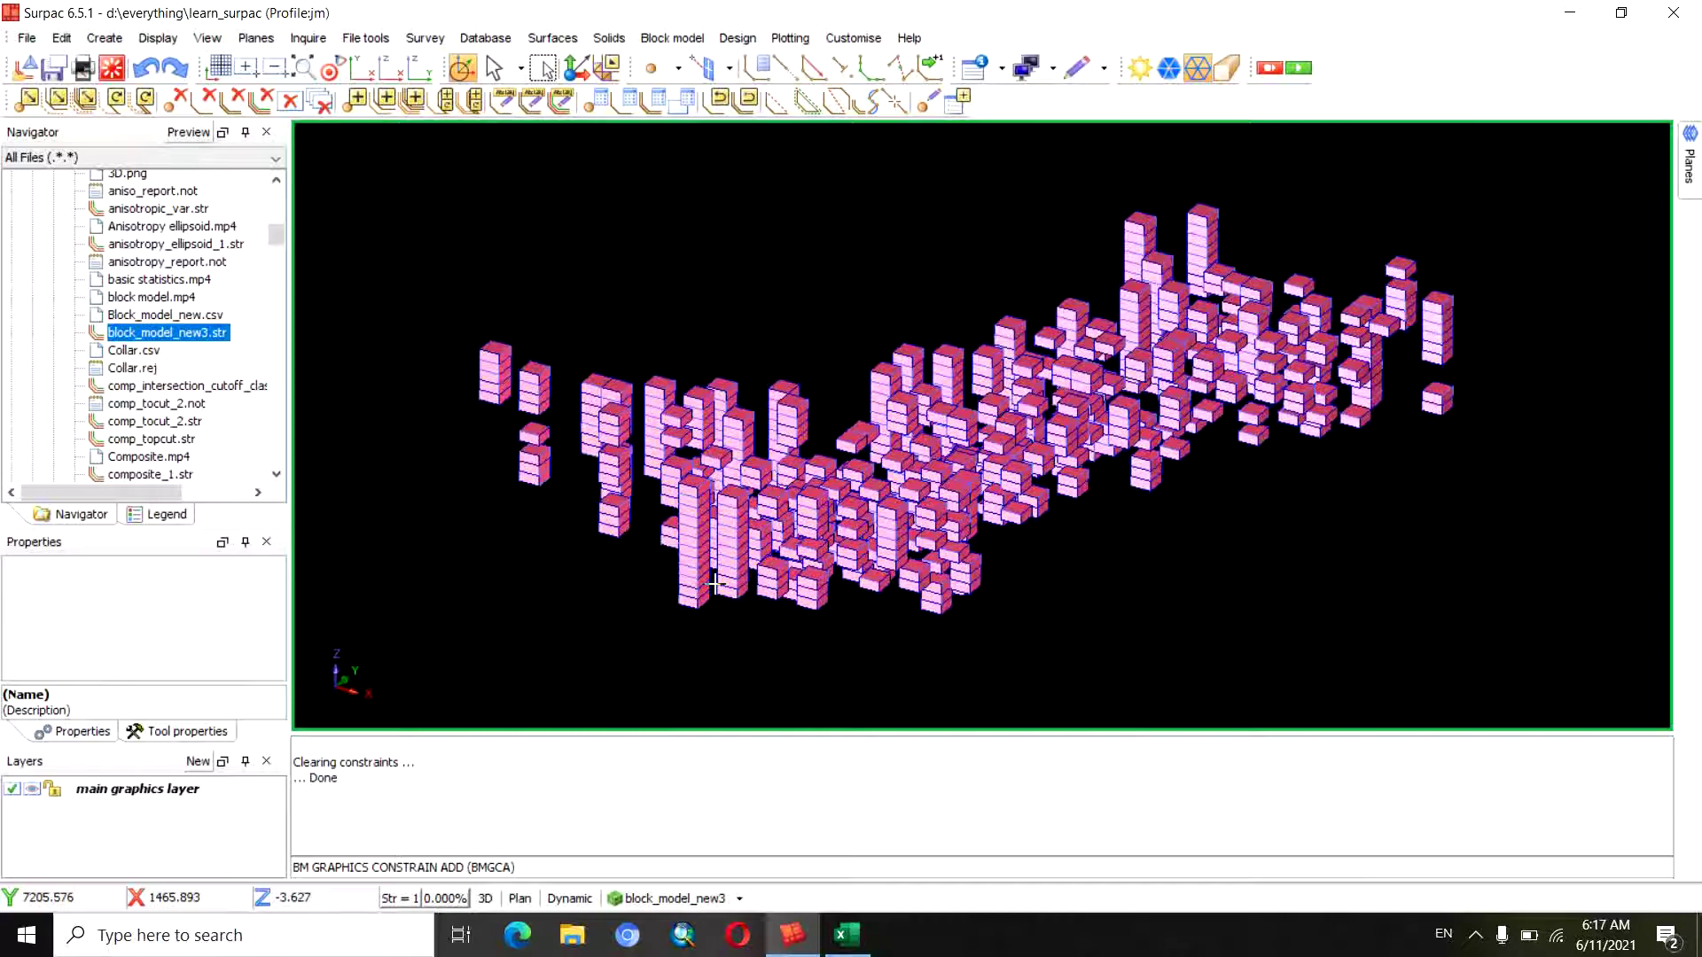
{"action": "mouse_move", "coordinate": [715, 585]}
{"action": "middle_mouse_down"}
{"action": "mouse_move", "coordinate": [810, 547]}
{"action": "mouse_move", "coordinate": [780, 559]}
{"action": "middle_mouse_up"}
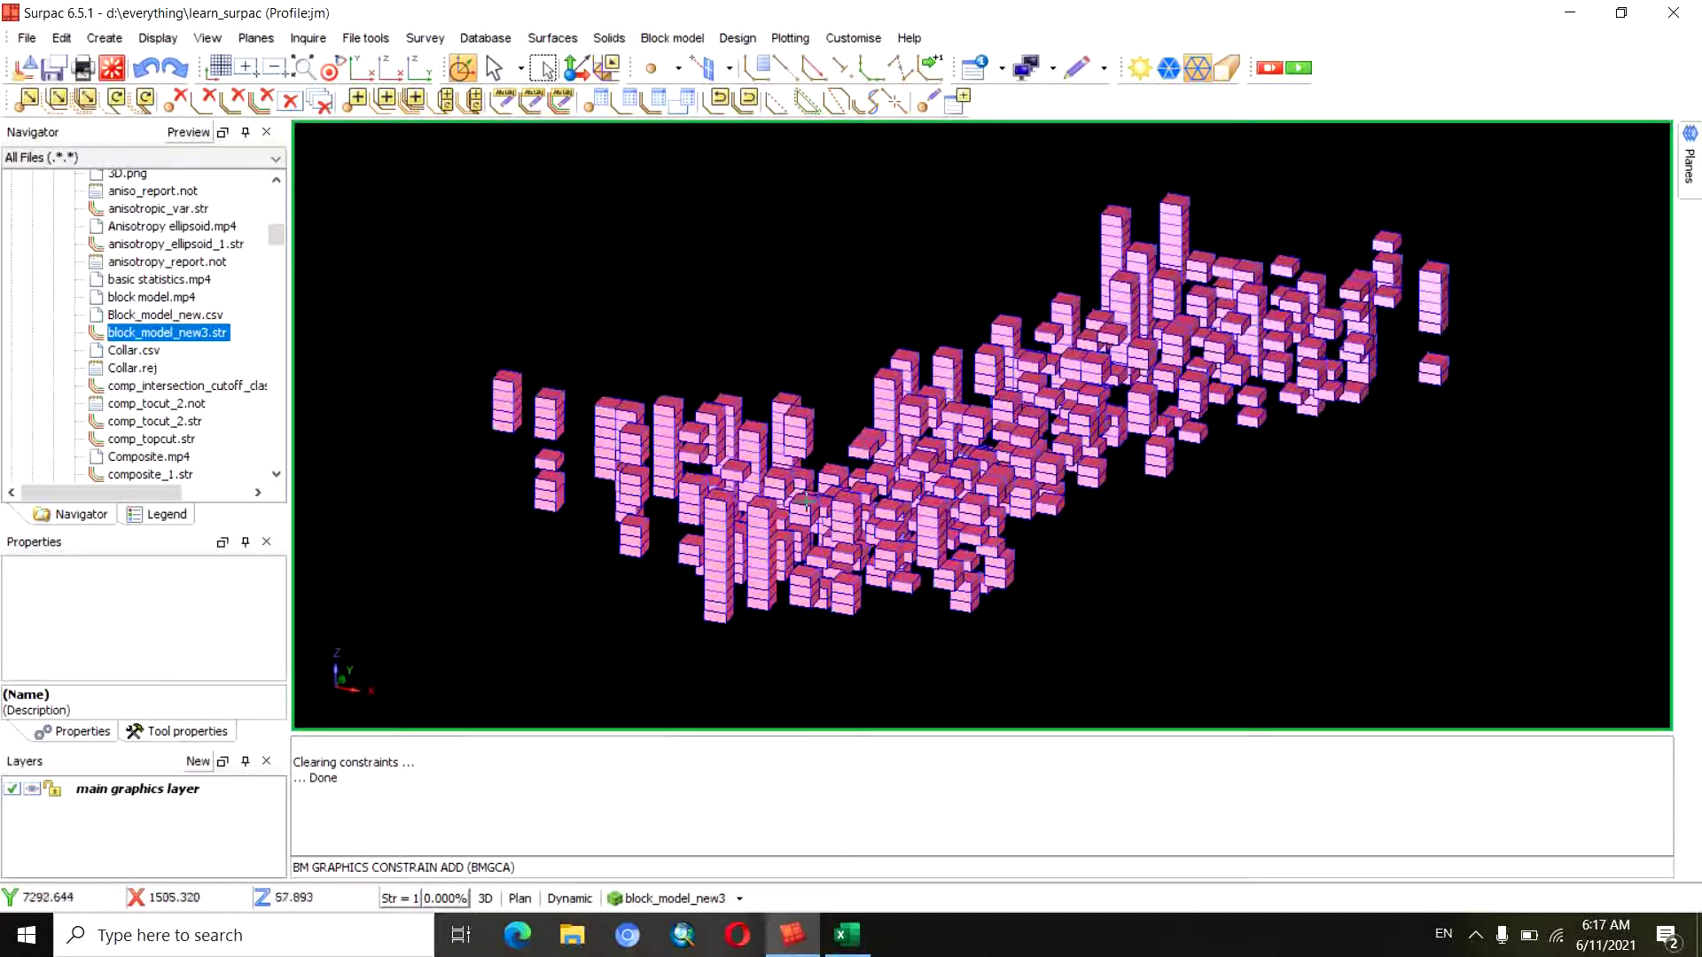
{"action": "left_click", "coordinate": [672, 38]}
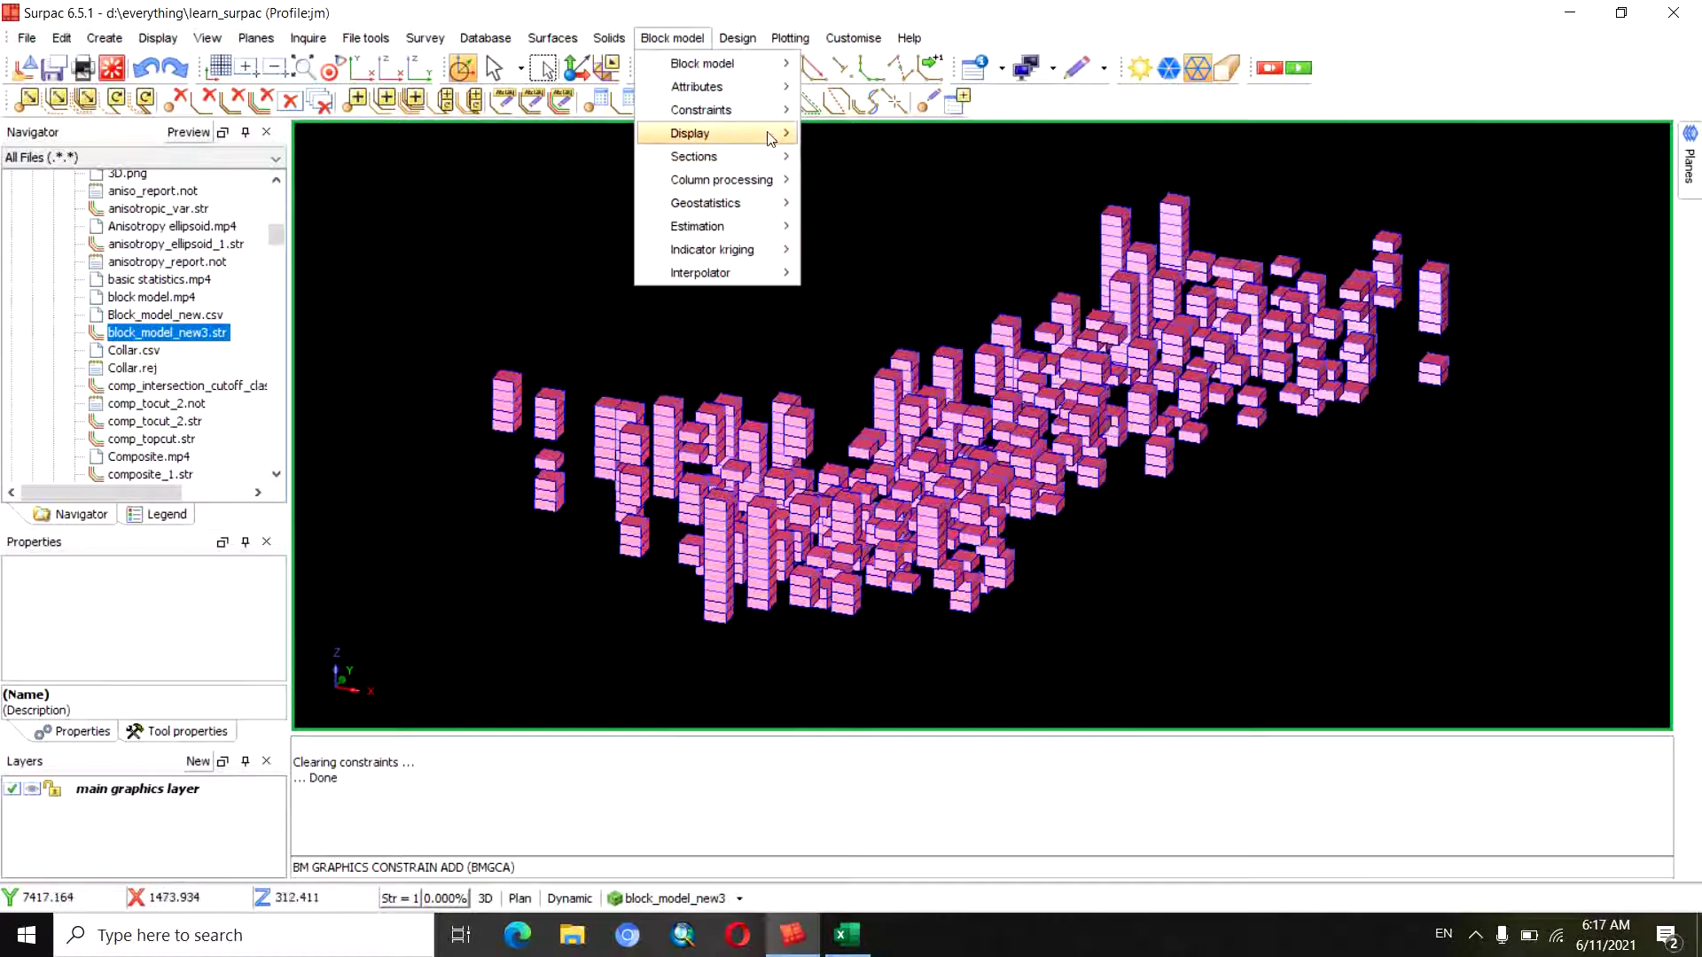
{"action": "mouse_move", "coordinate": [718, 133]}
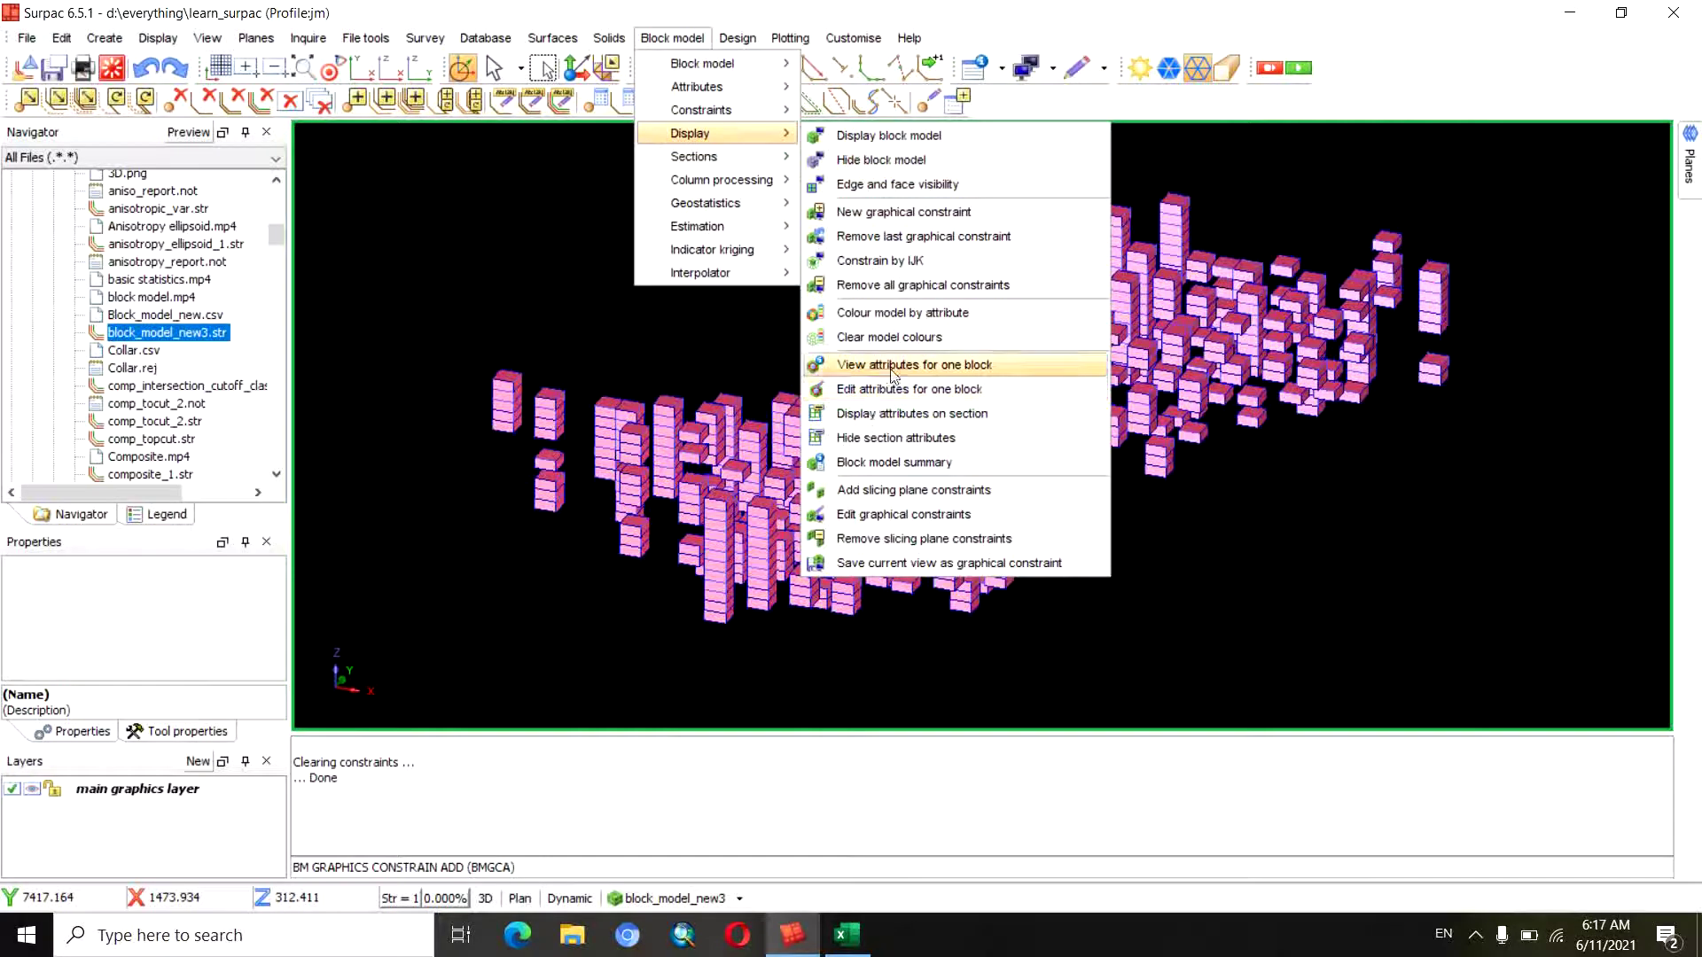
Query several filtered blocks' attributes, reading gold 1.00 and 0.35 with sg 2.60
{"action": "left_click", "coordinate": [911, 368]}
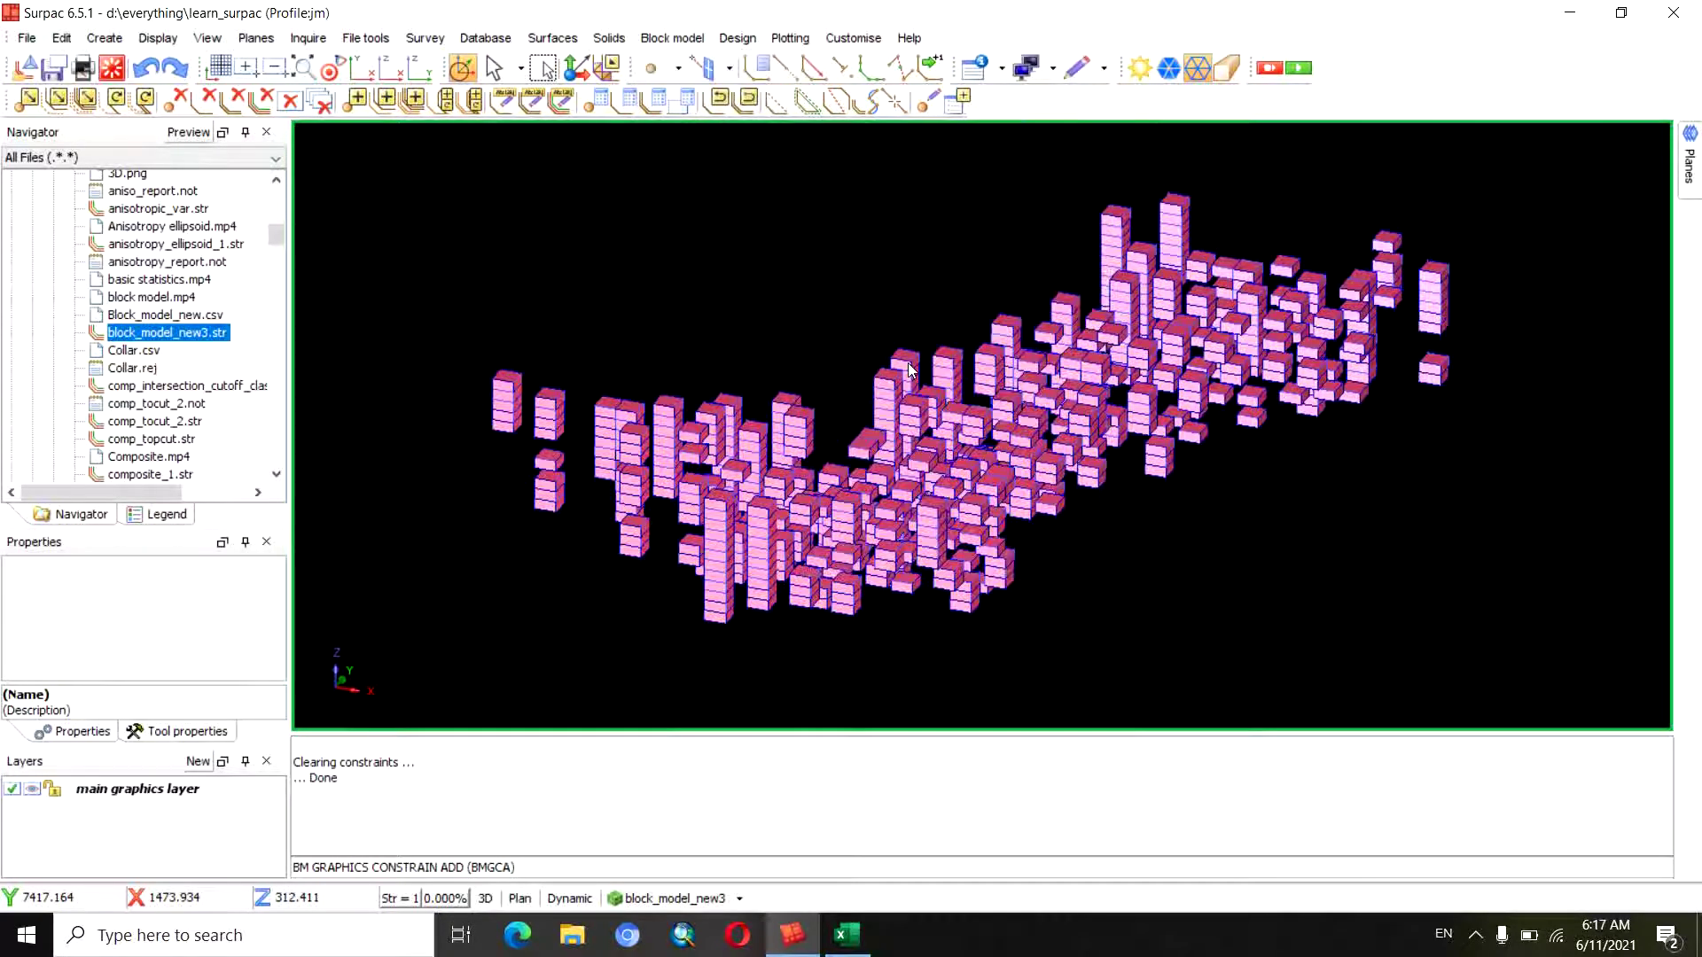
{"action": "left_click", "coordinate": [1116, 220]}
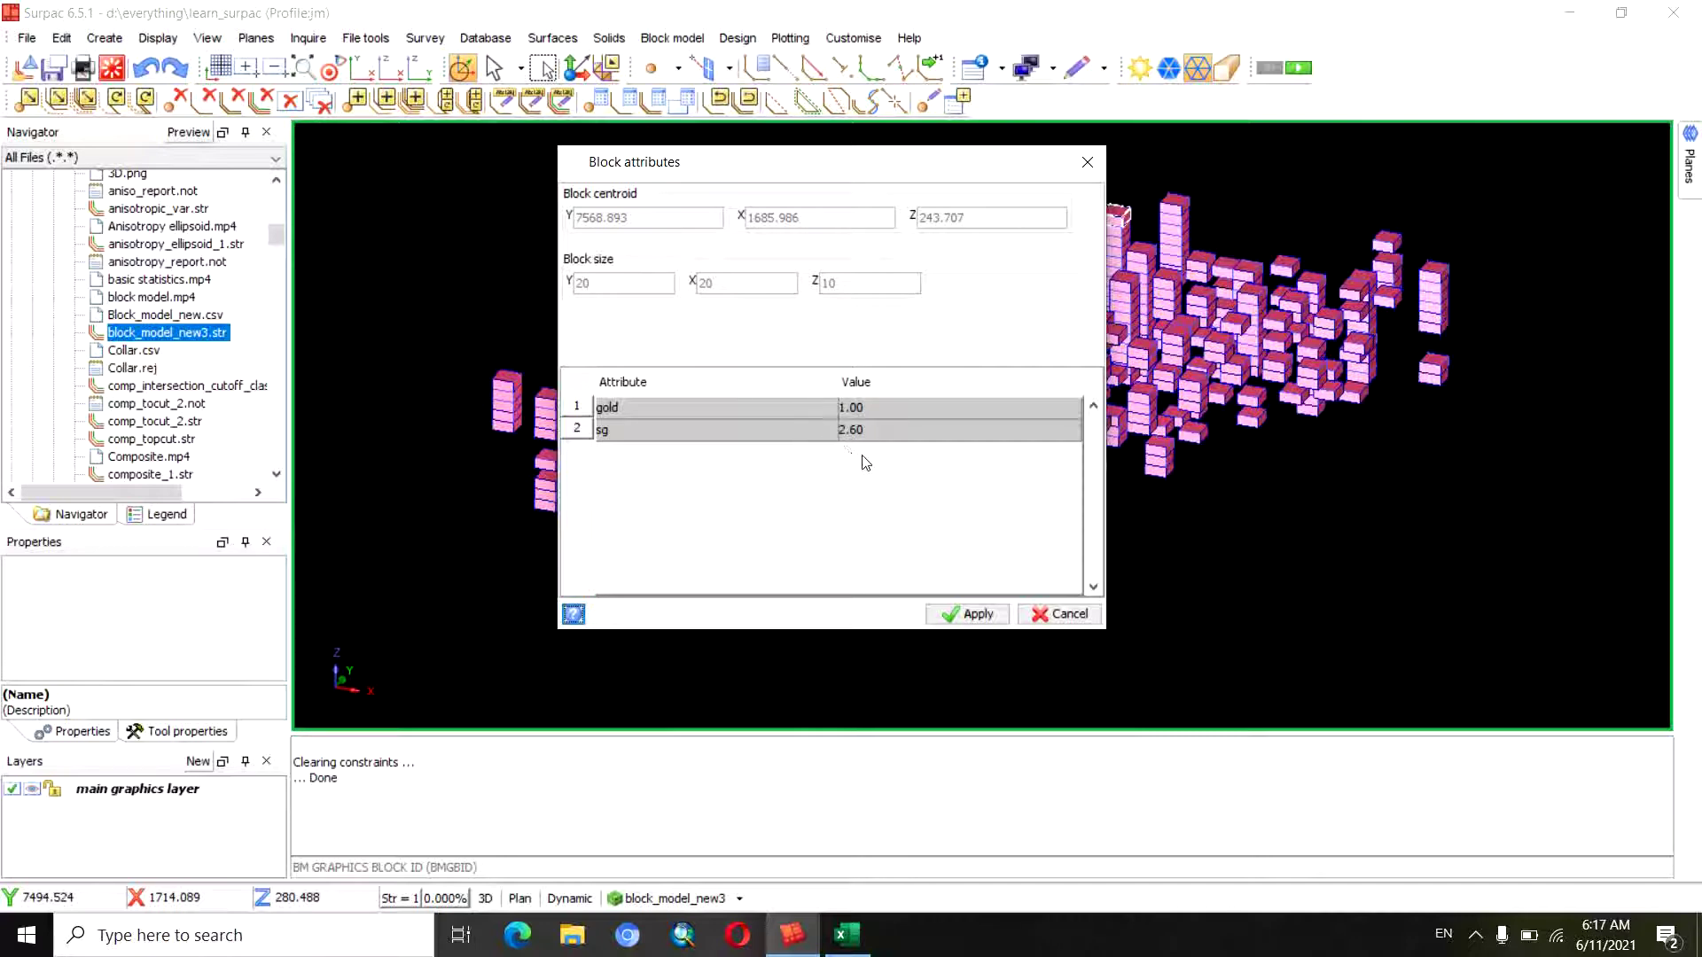
{"action": "left_click", "coordinate": [972, 613]}
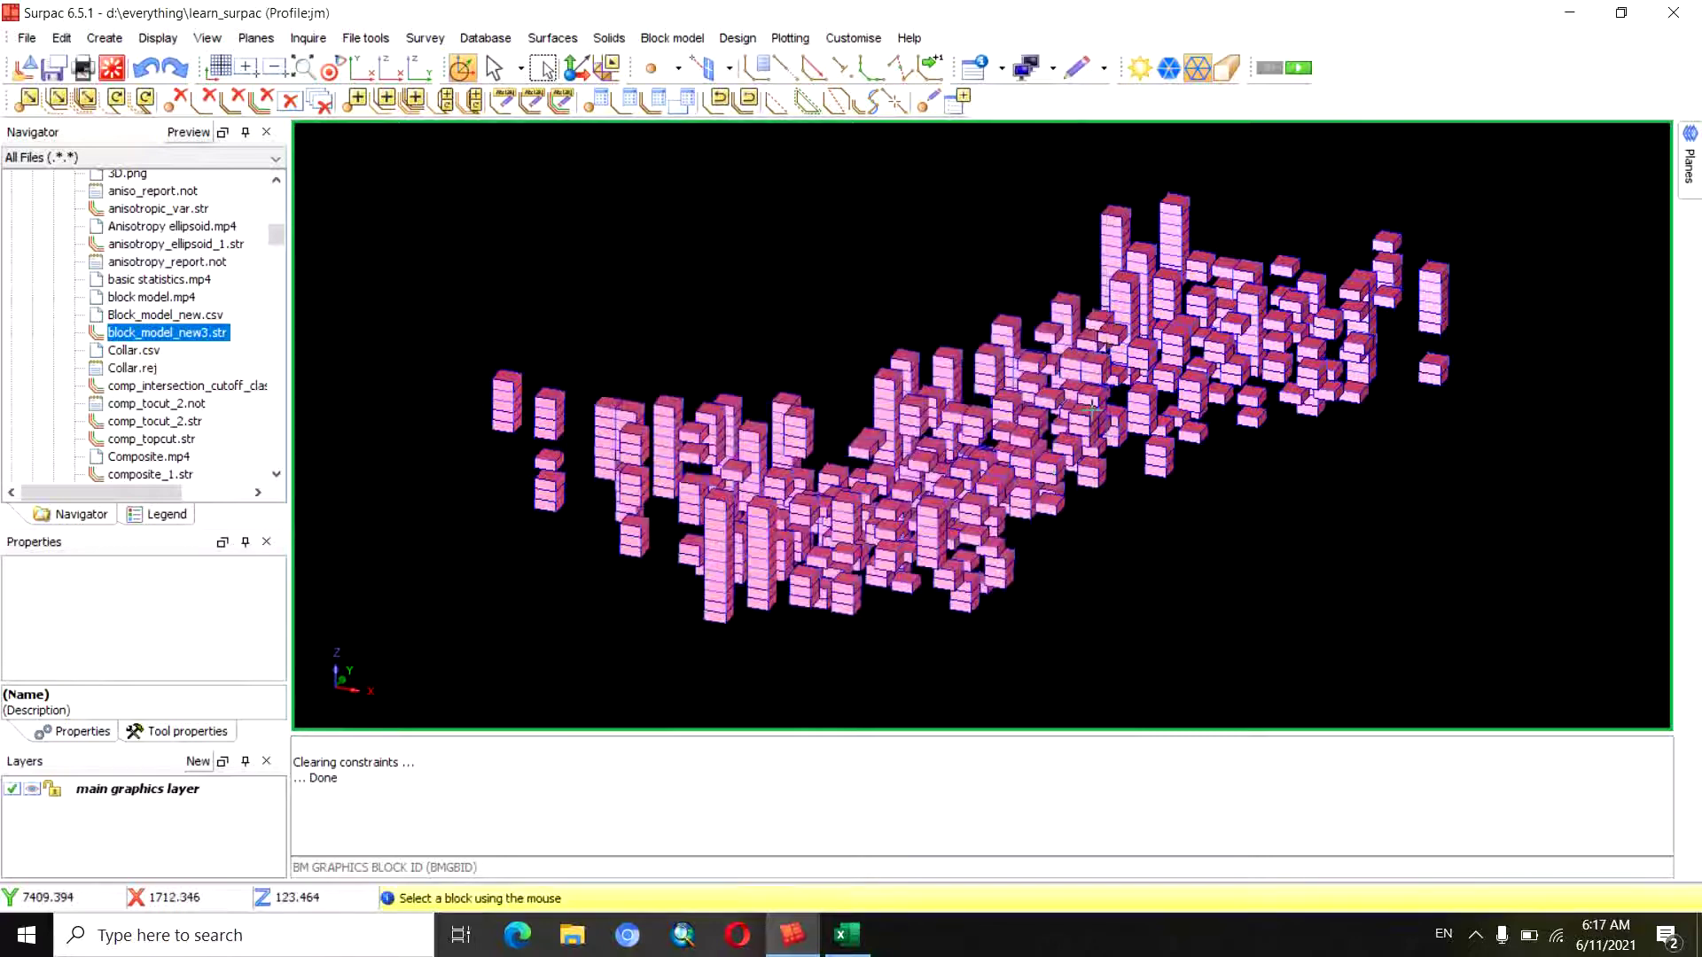
{"action": "left_click", "coordinate": [1433, 271]}
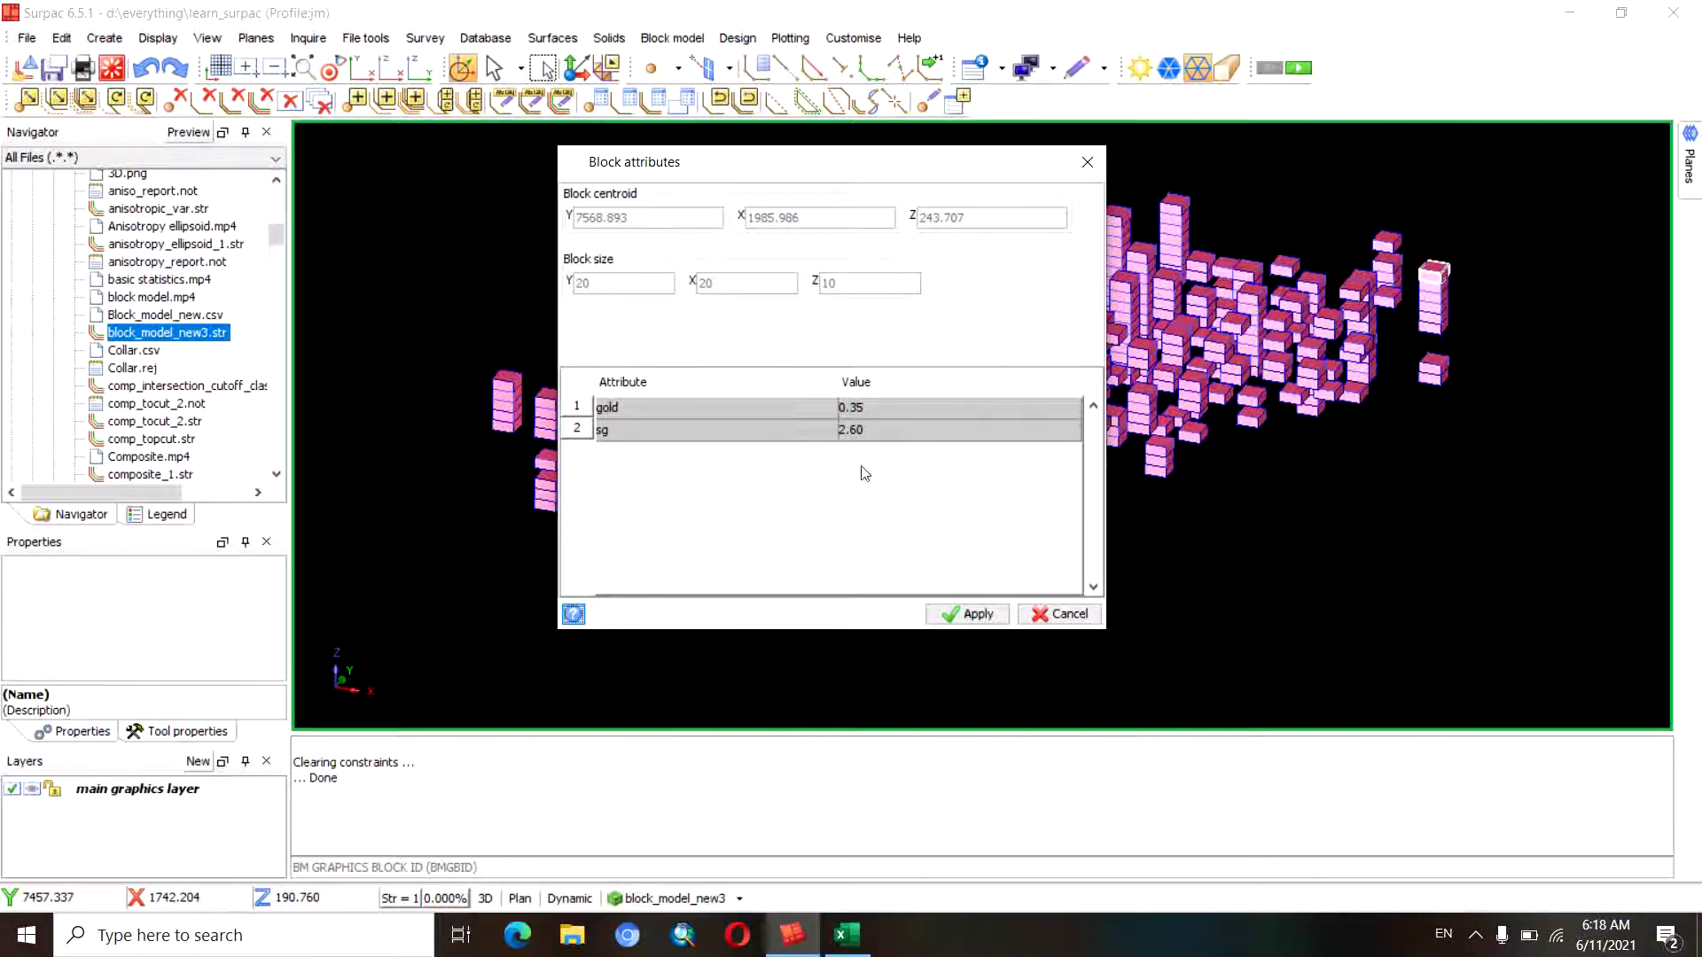
{"action": "left_click", "coordinate": [945, 615]}
{"action": "left_click", "coordinate": [889, 382]}
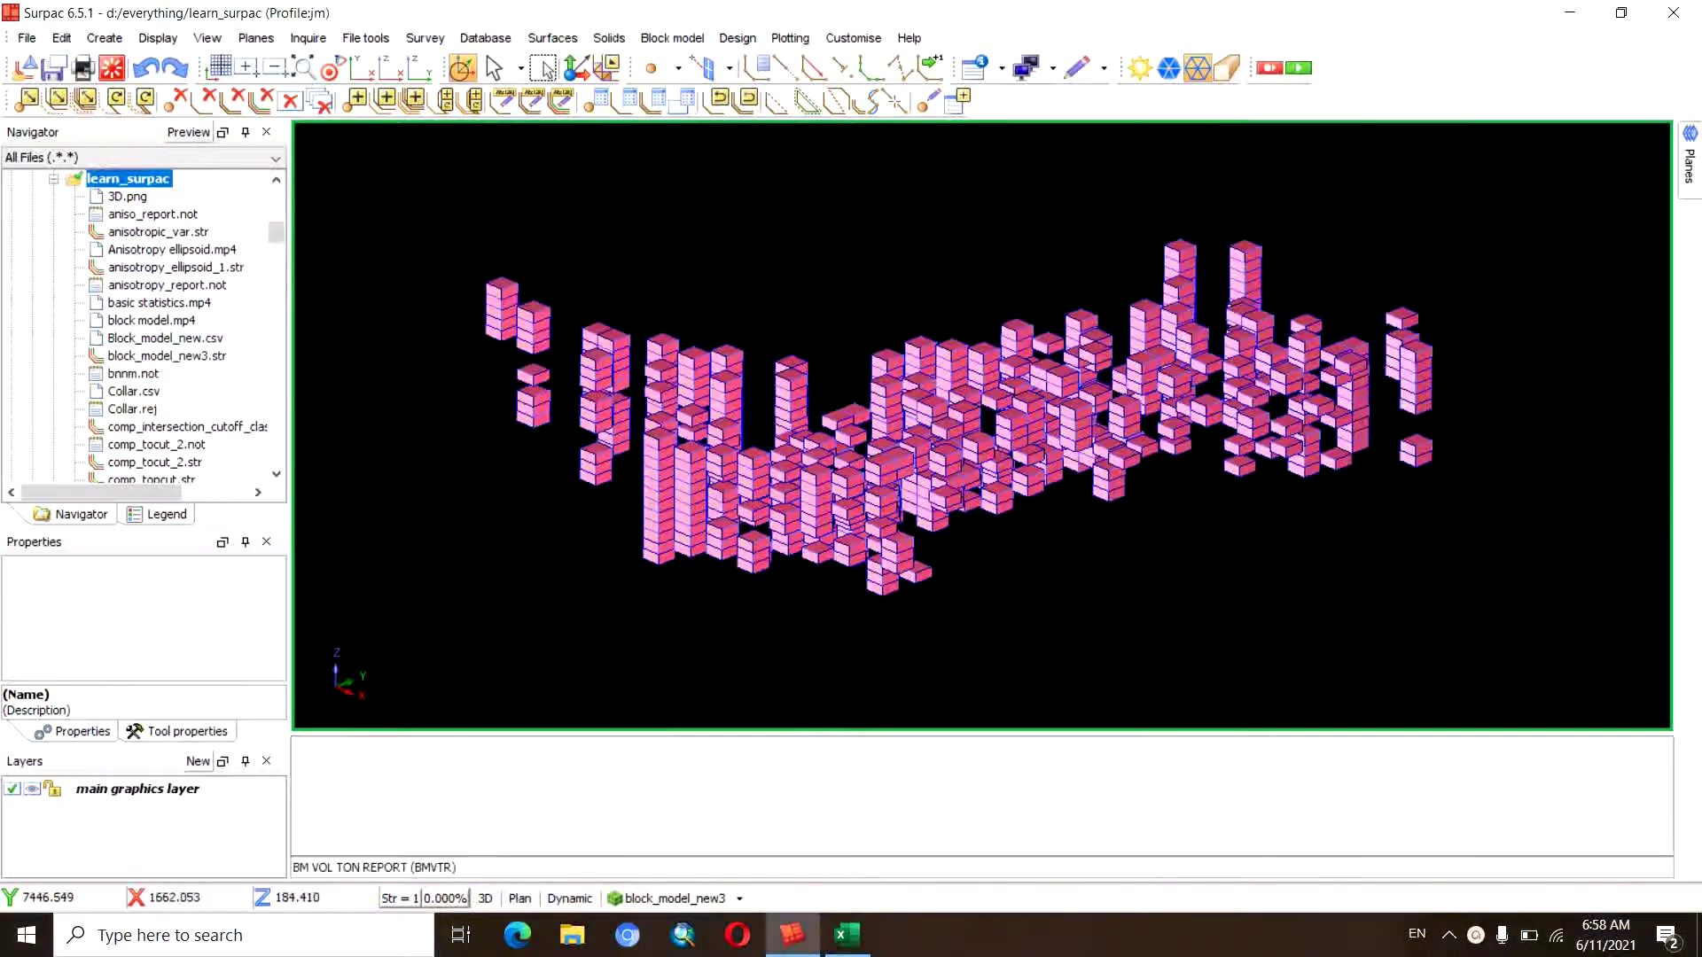